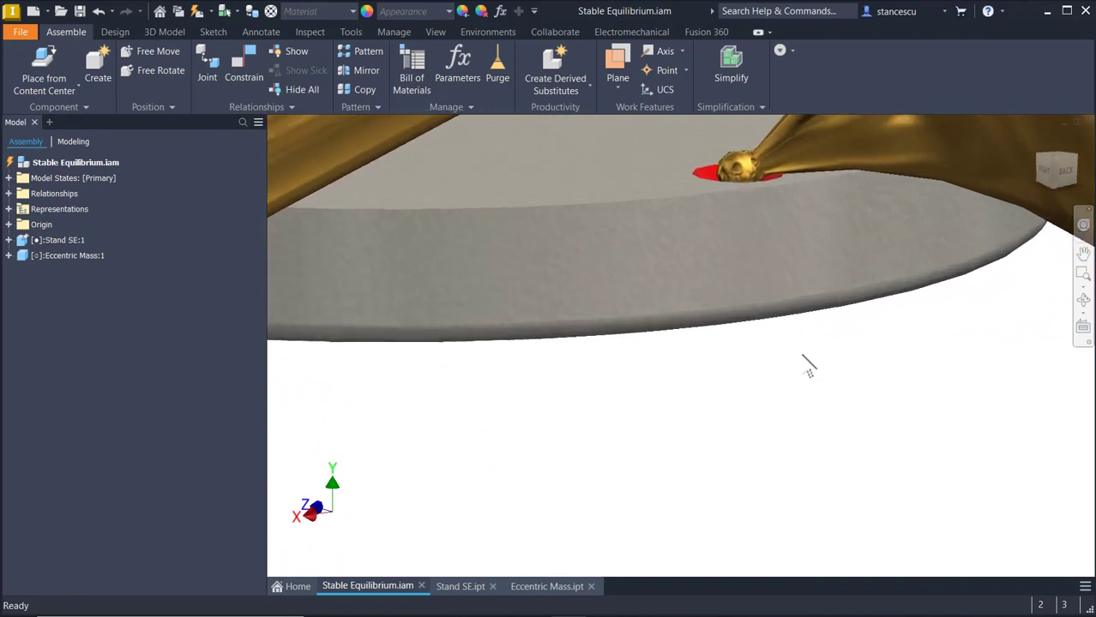
Move the eccentric mass about its contact point to examine how it balances on the stand
scroll(802, 352, up, 4)
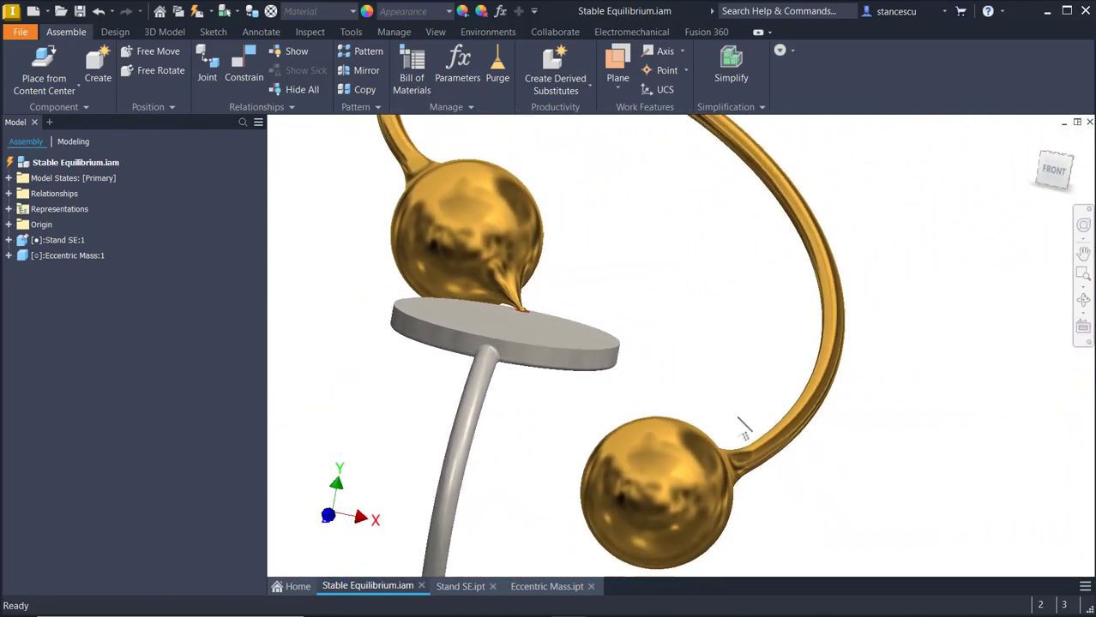
drag(681, 439, 611, 491)
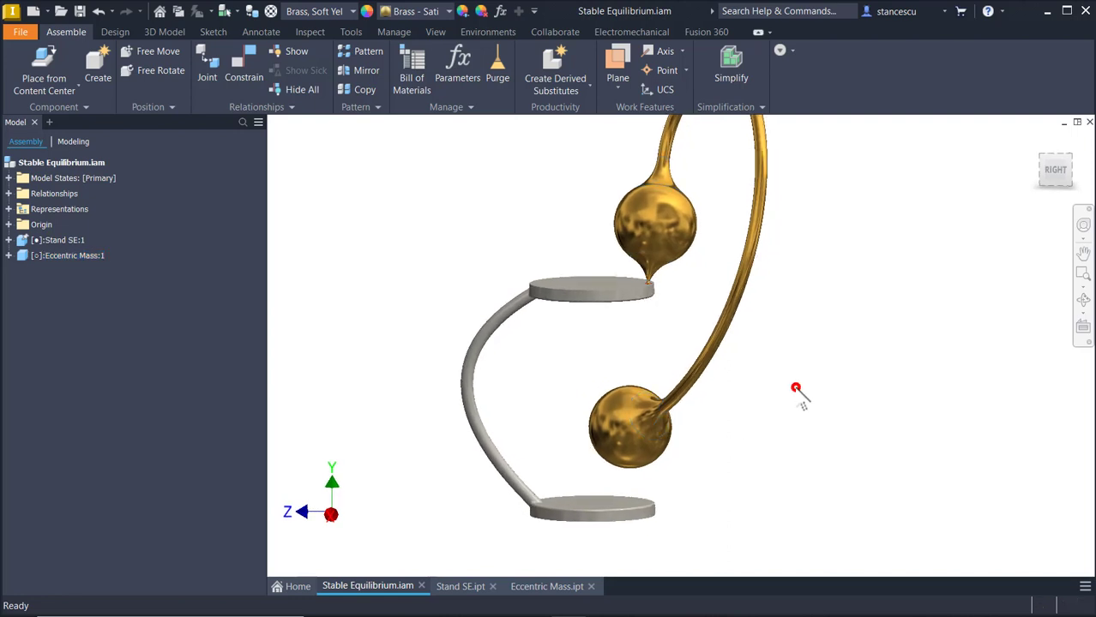
click(796, 390)
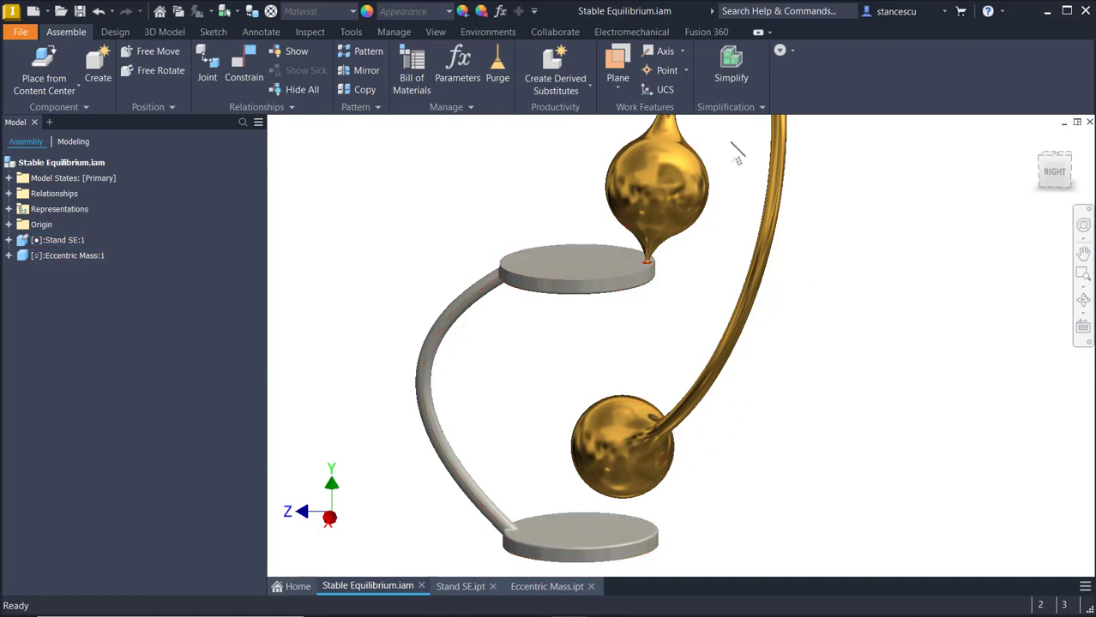
click(893, 253)
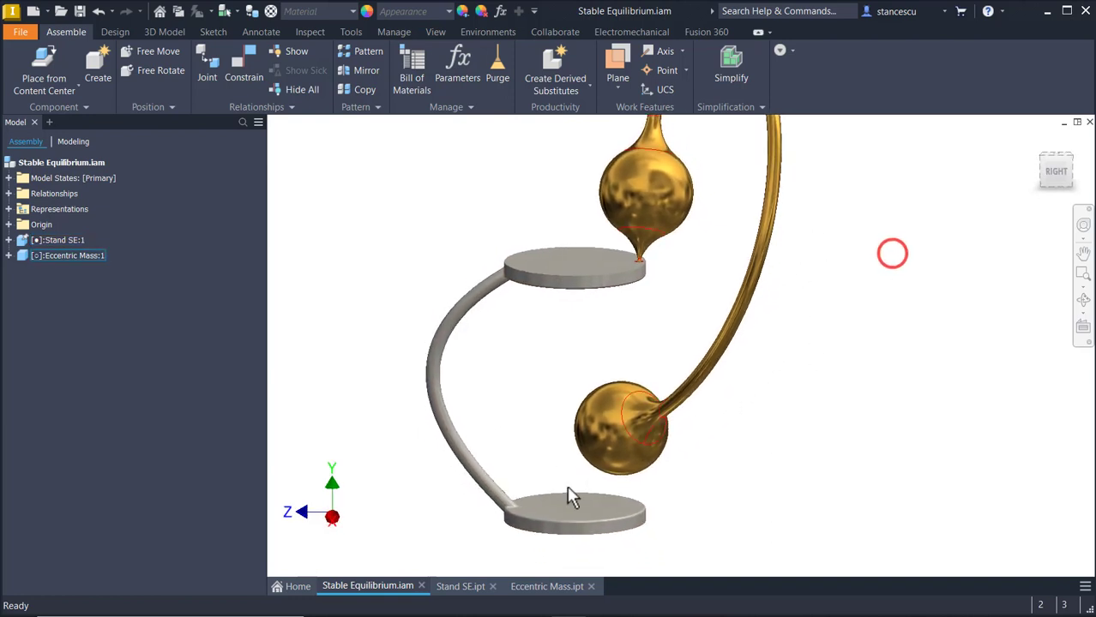
Open the Stand SE.ipt part and examine the red conical recess in its upper disc
click(478, 589)
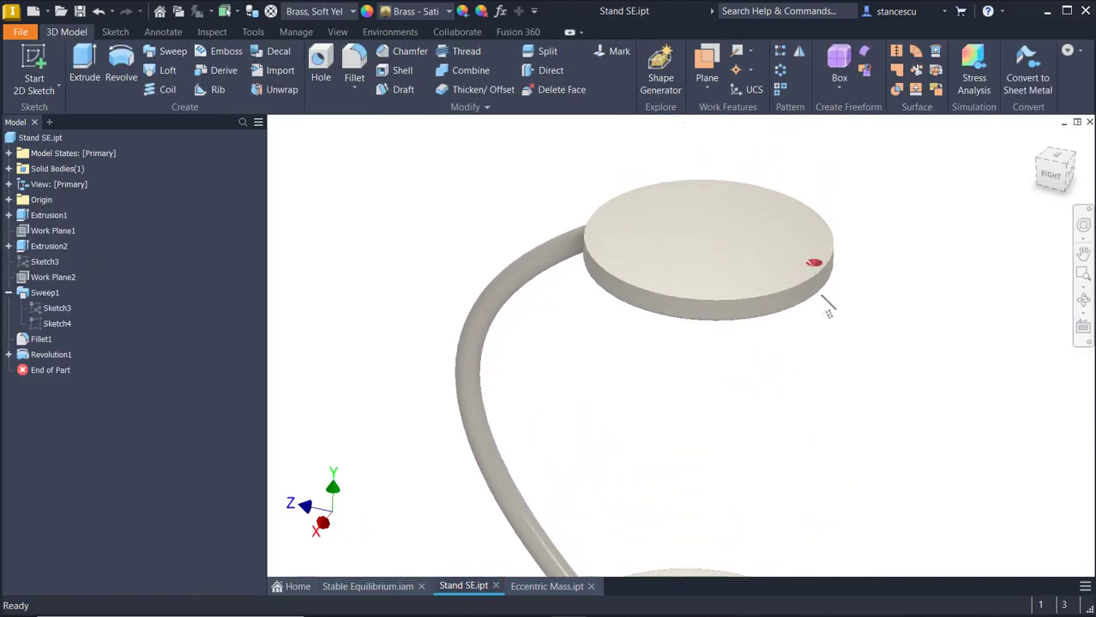
scroll(825, 298, up, 8)
scroll(823, 332, up, 4)
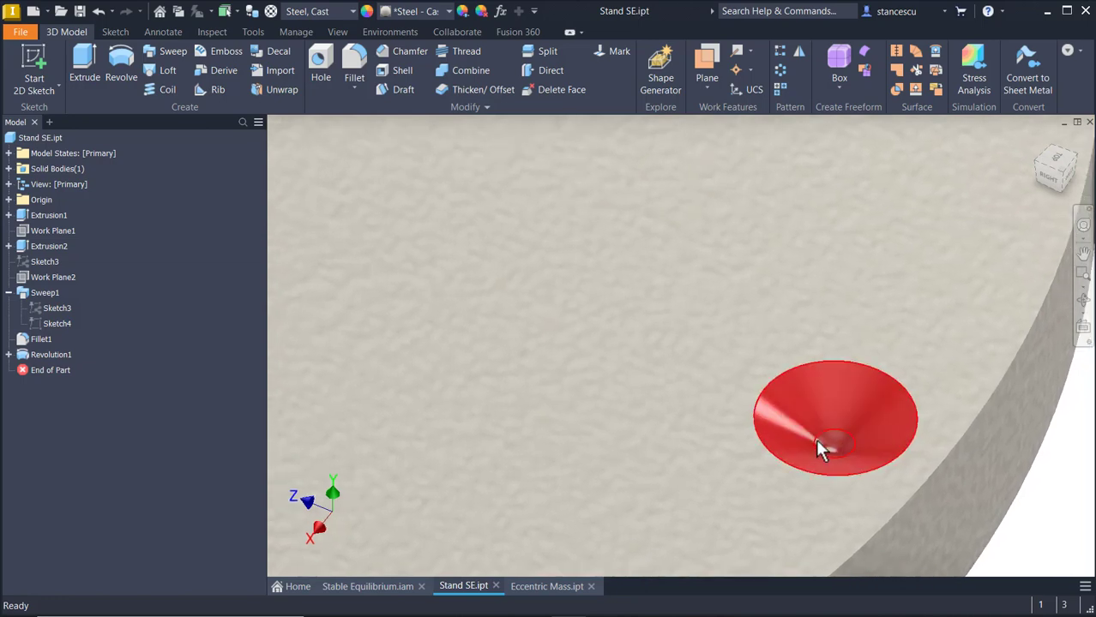
scroll(897, 423, down, 3)
scroll(799, 313, down, 4)
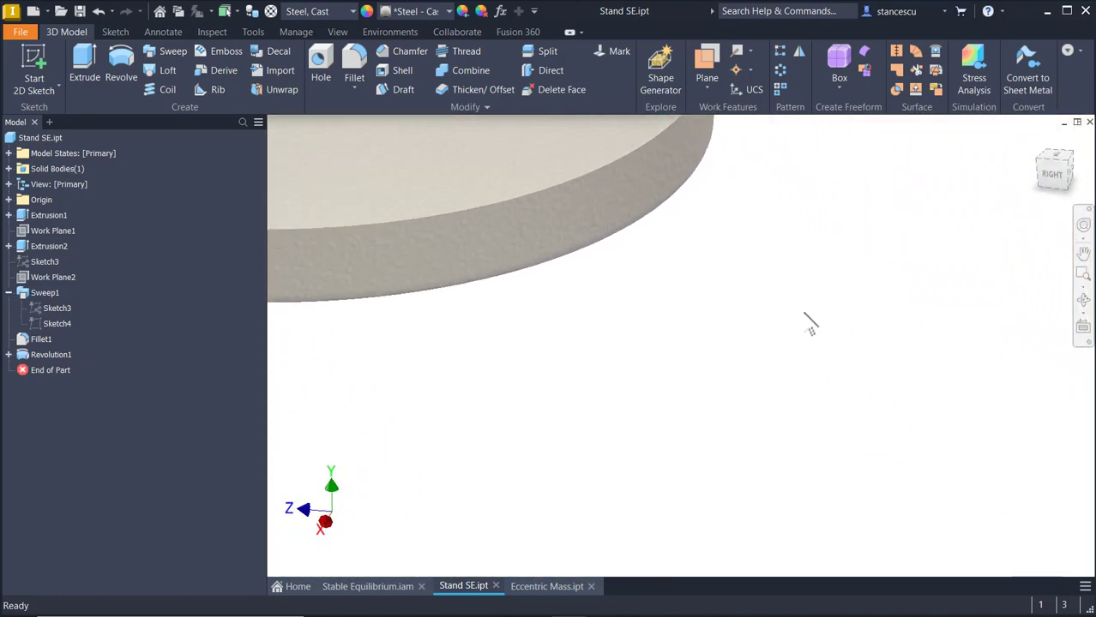
scroll(724, 316, down, 5)
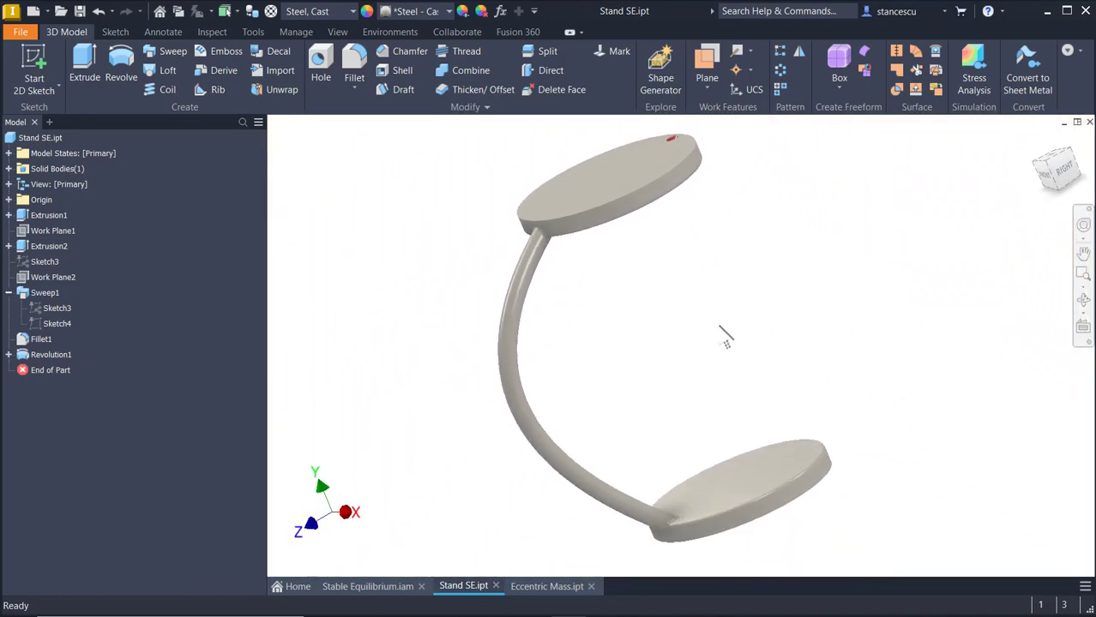
key(F6)
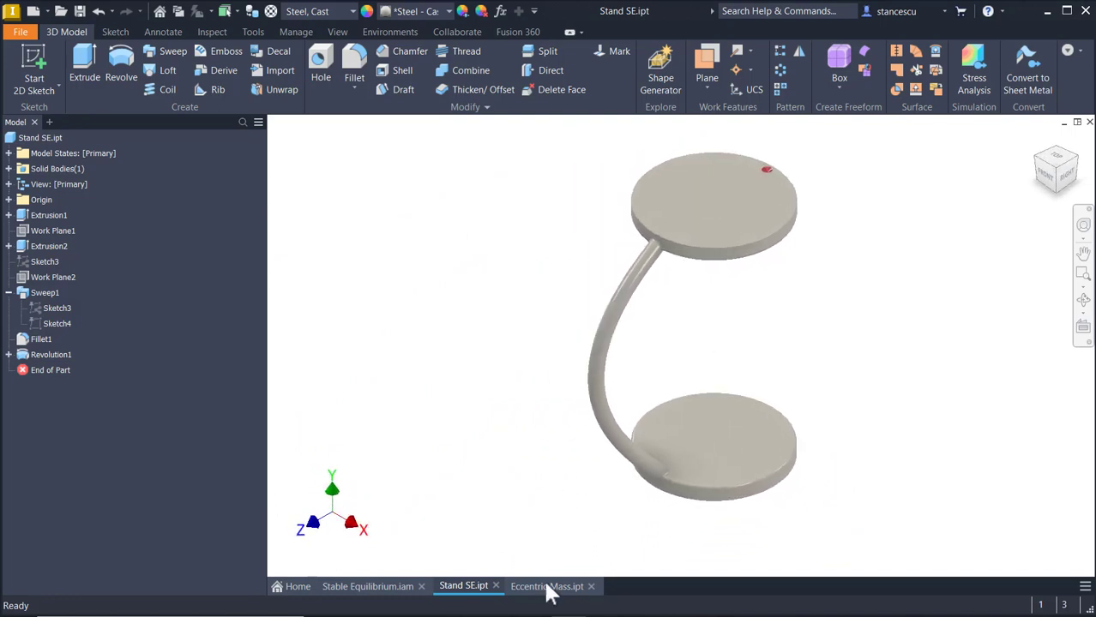
Switch to the Eccentric Mass.ipt part and examine its shape in the isometric home view
click(549, 586)
key(F6)
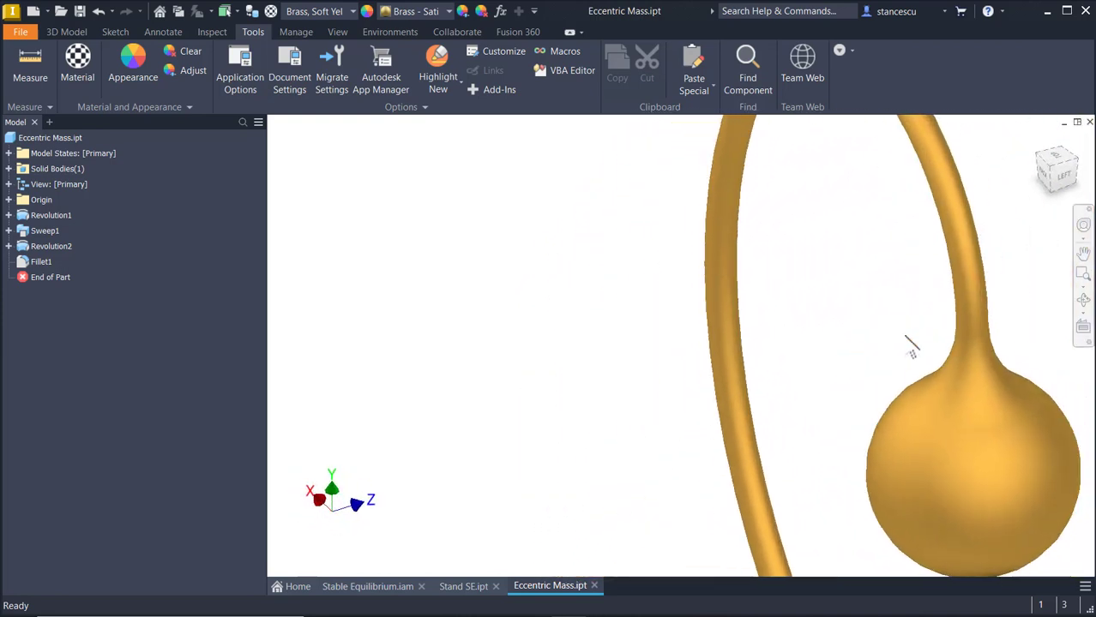
key(F6)
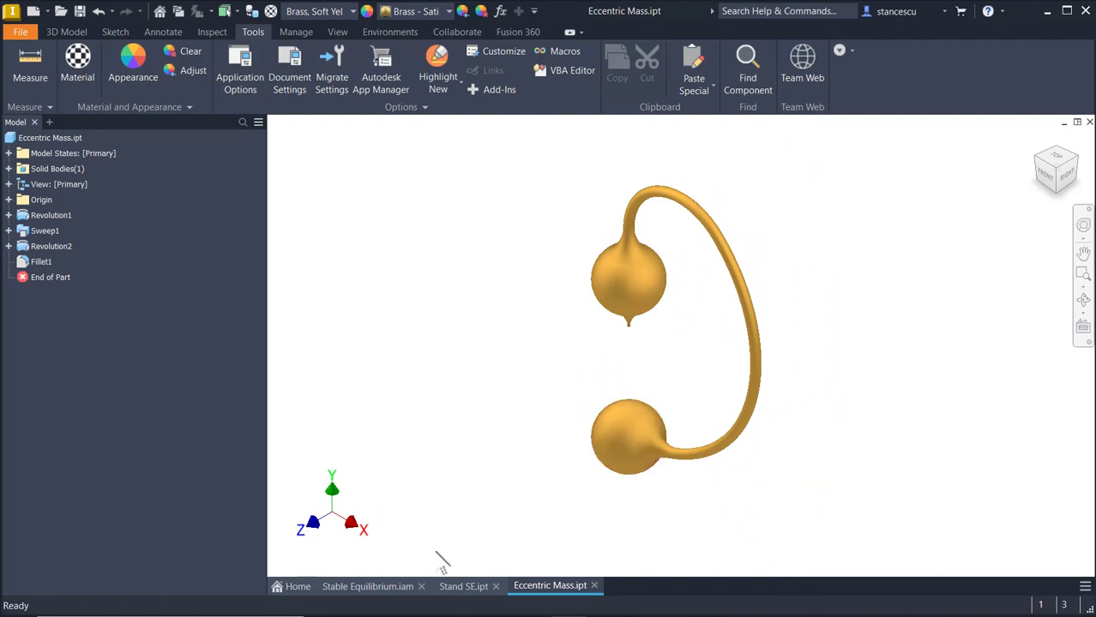
Return to the Stable Equilibrium.iam assembly and swing the eccentric mass by its lower ball to check its motion
click(382, 590)
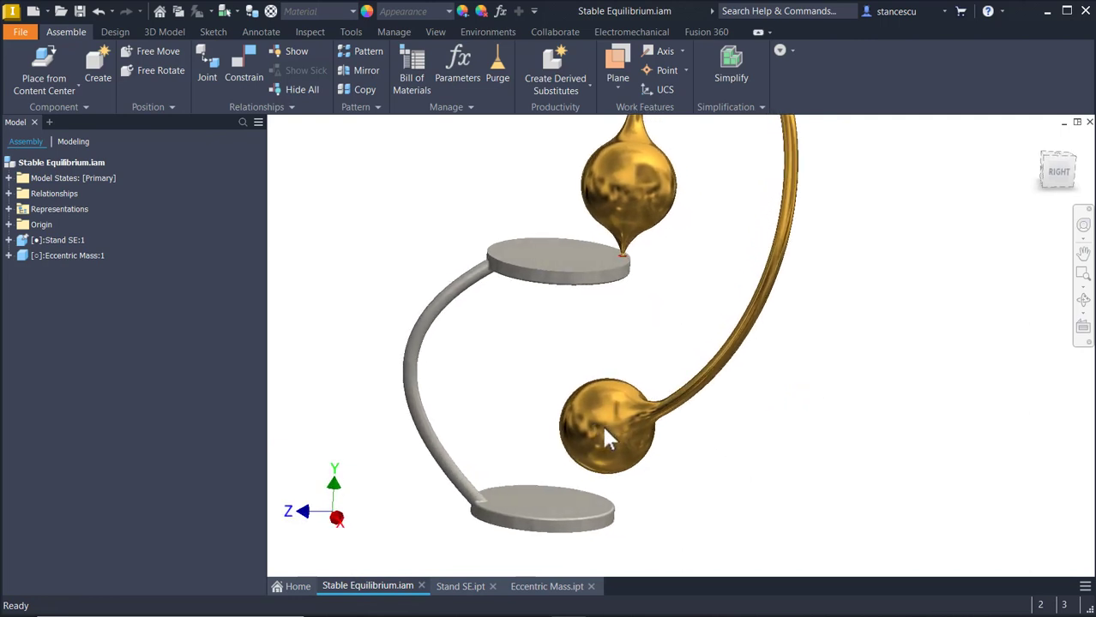
mouse_move(603, 427)
mouse_down()
mouse_move(555, 427)
mouse_move(468, 337)
mouse_up()
shift+middle_drag(468, 333, 849, 391)
click(870, 417)
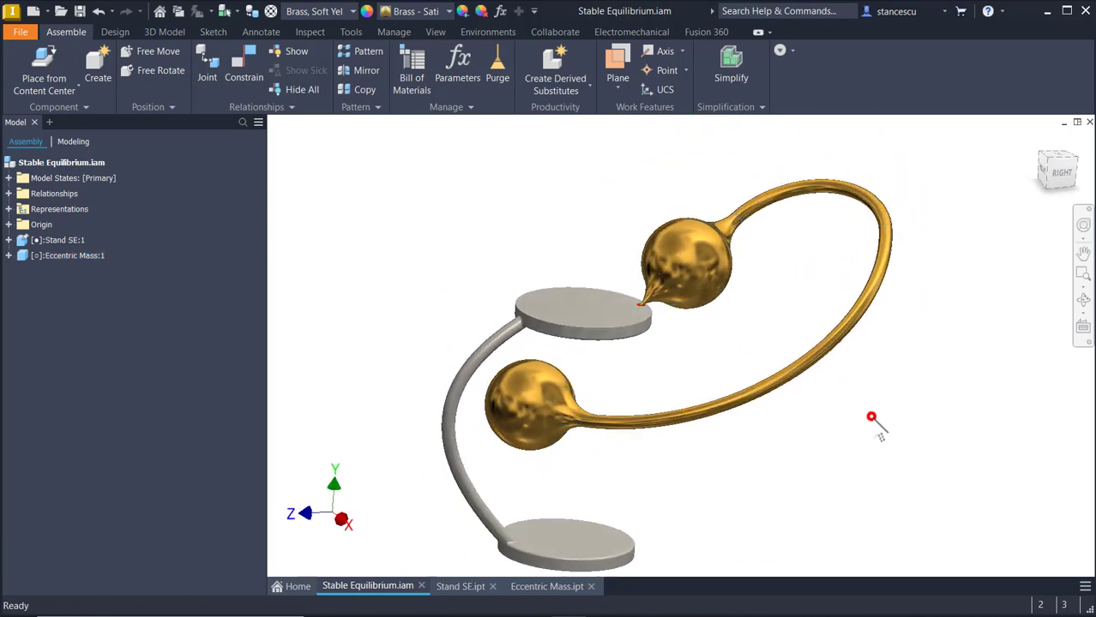
key(F6)
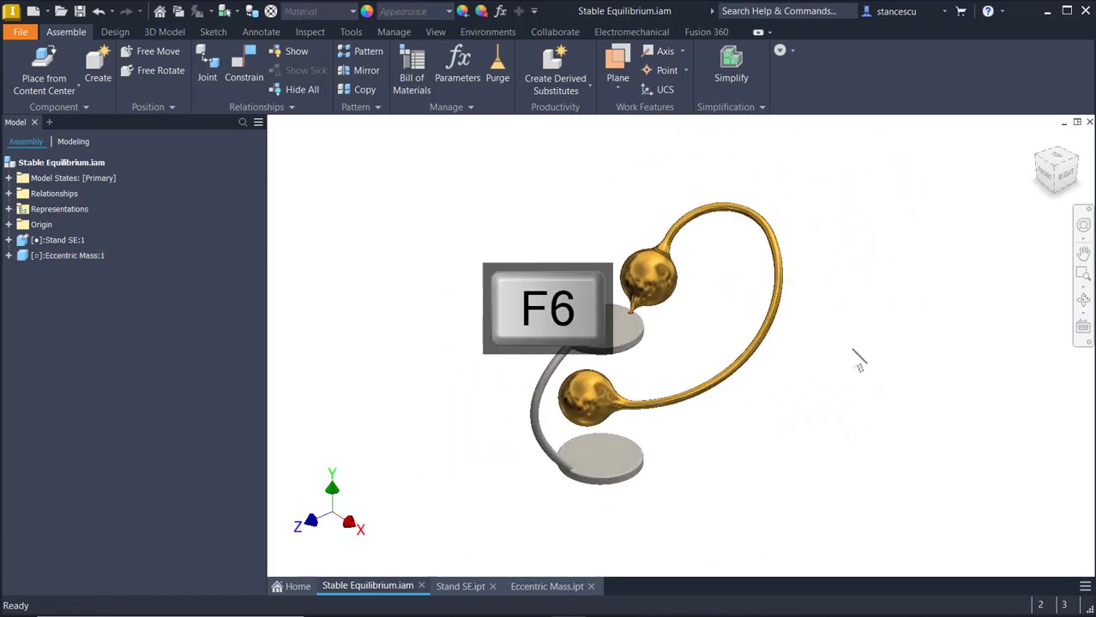
Enter the Dynamic Simulation environment, run the simulation and watch the eccentric mass swing on the stand
click(485, 31)
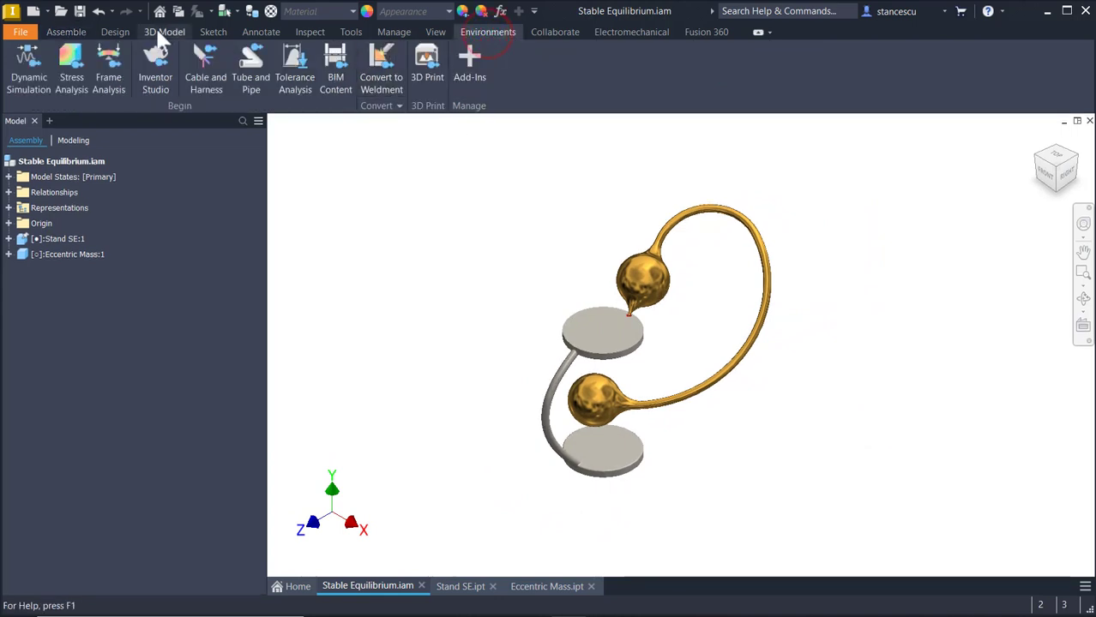
click(31, 73)
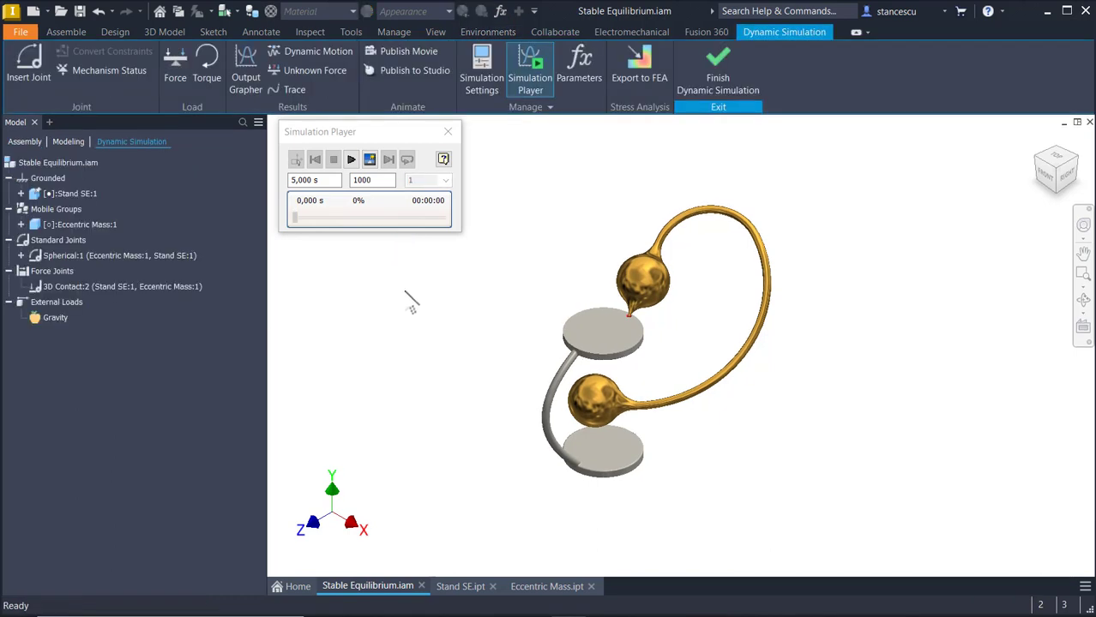
click(352, 160)
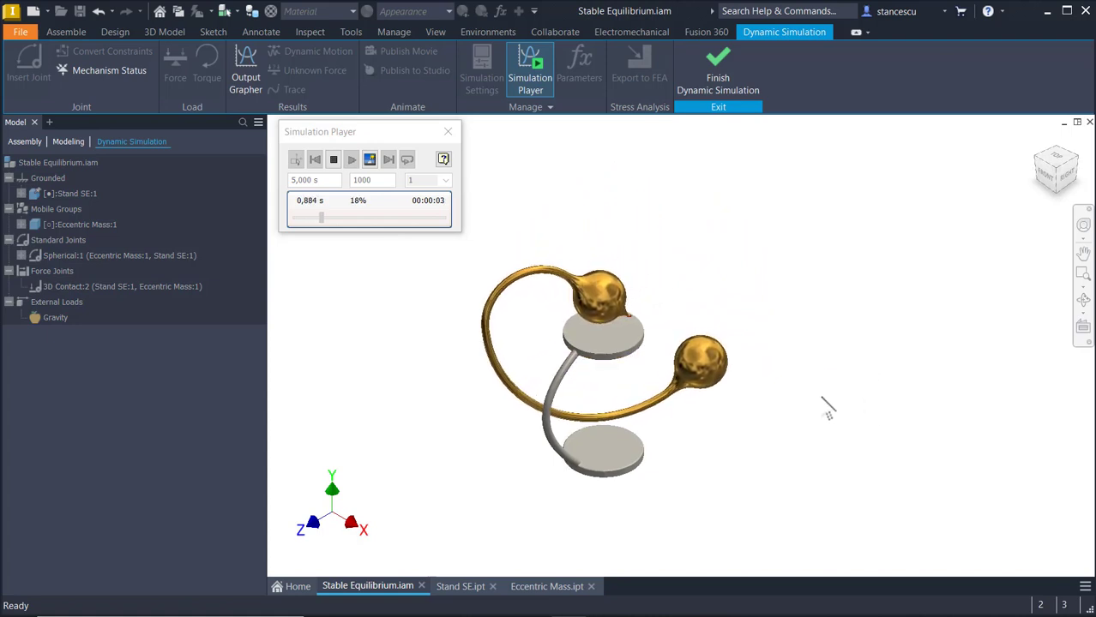
shift+middle_drag(824, 401, 763, 417)
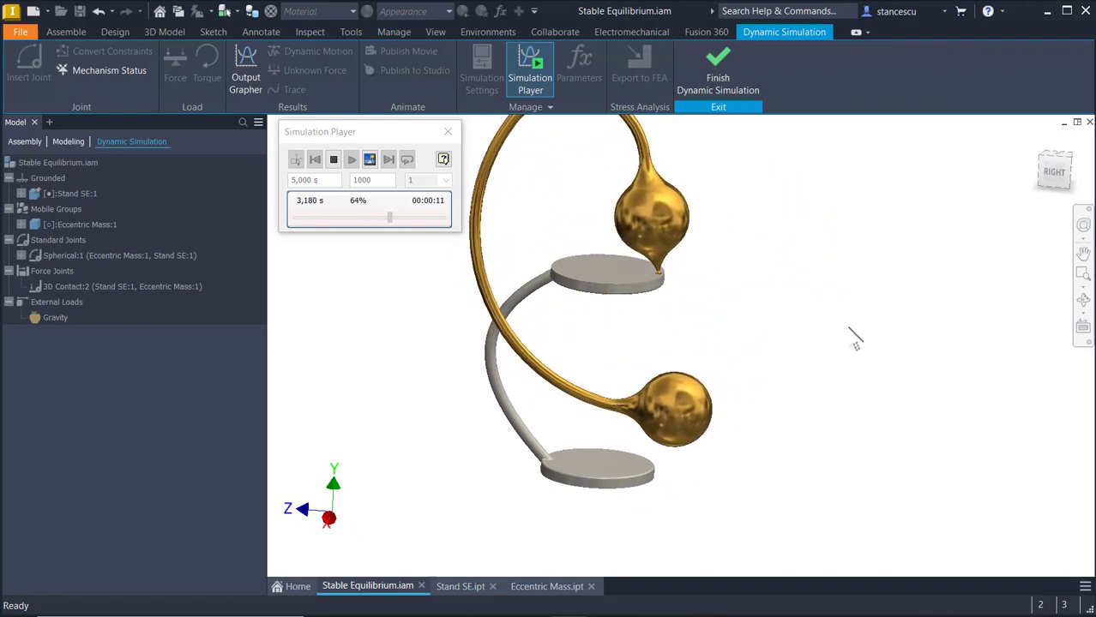
key(F6)
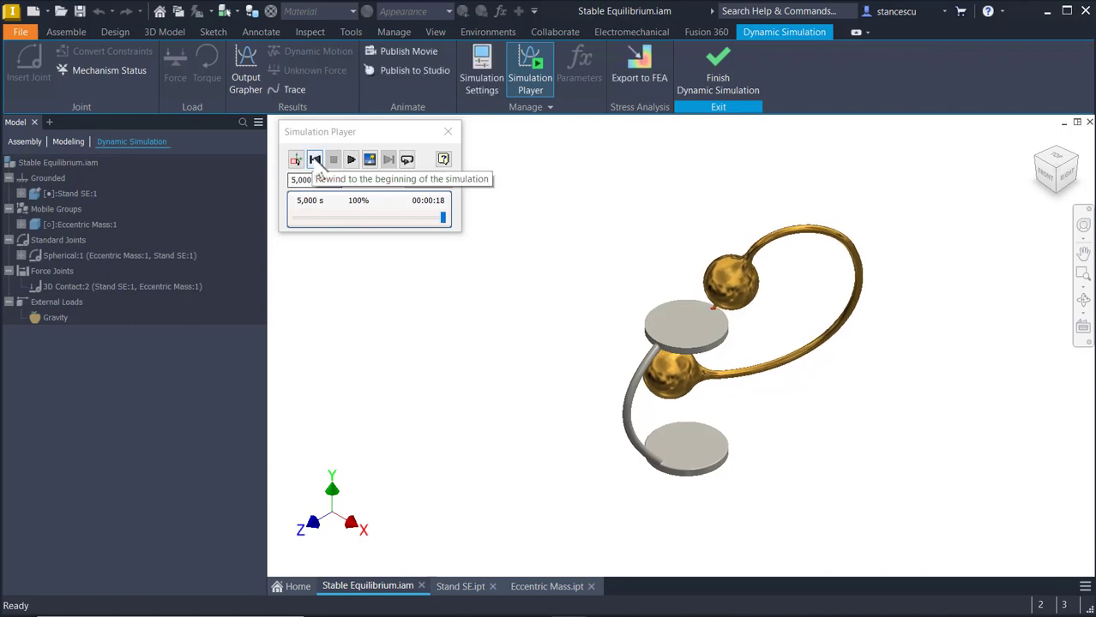
Rewind the simulation, return to construction mode and leave the Dynamic Simulation environment
click(314, 160)
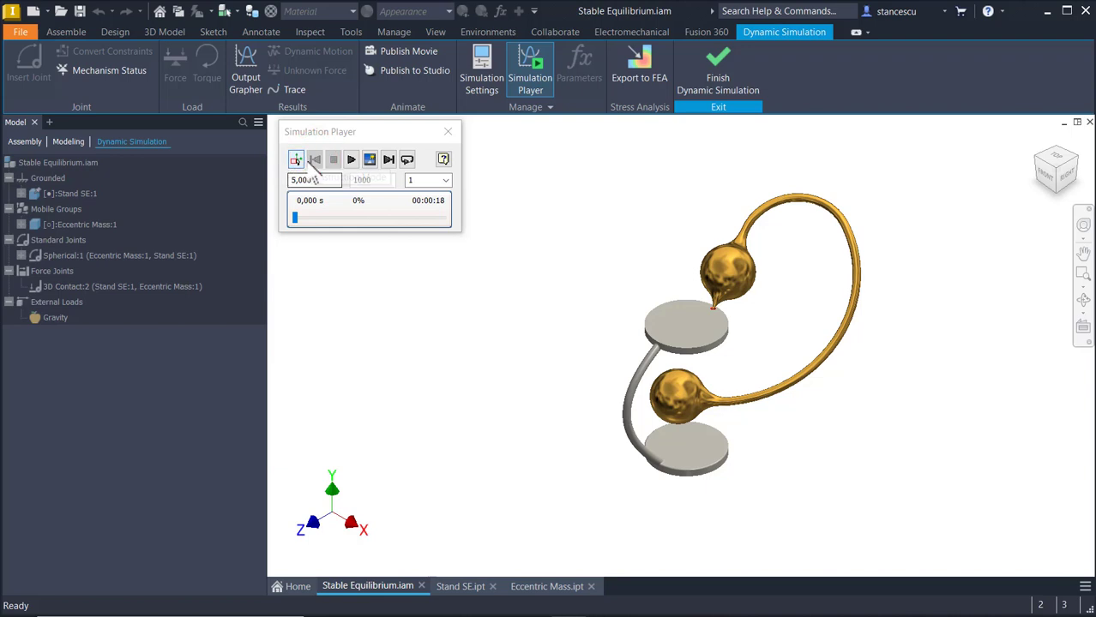
click(296, 160)
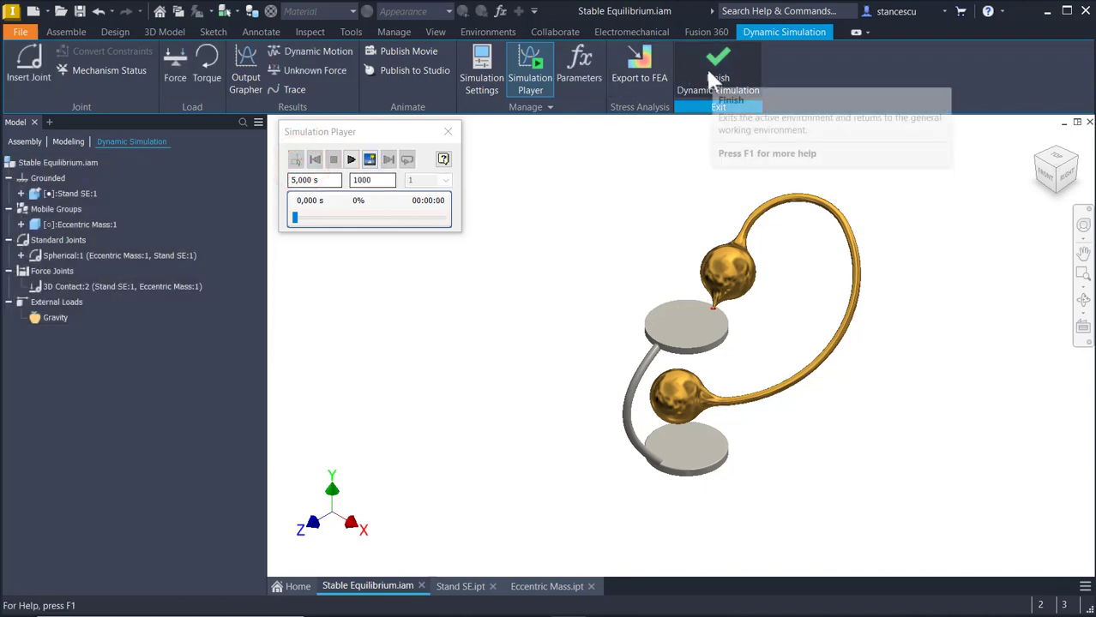
click(709, 75)
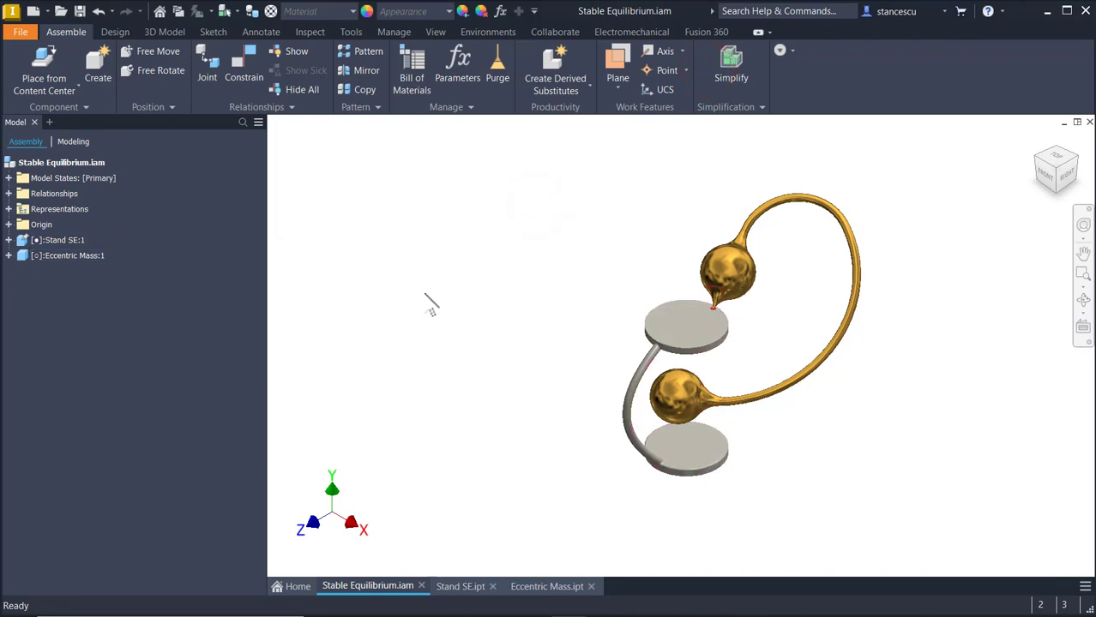
key(F6)
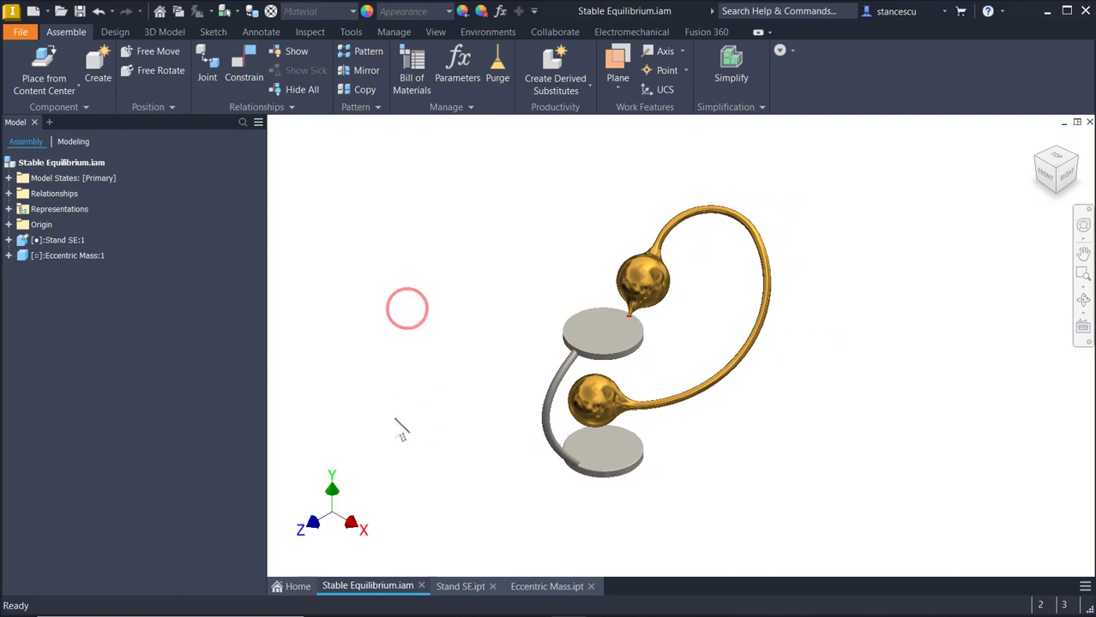
Open Stand SE.ipt and measure the distance between the top faces of its upper and lower discs
click(461, 586)
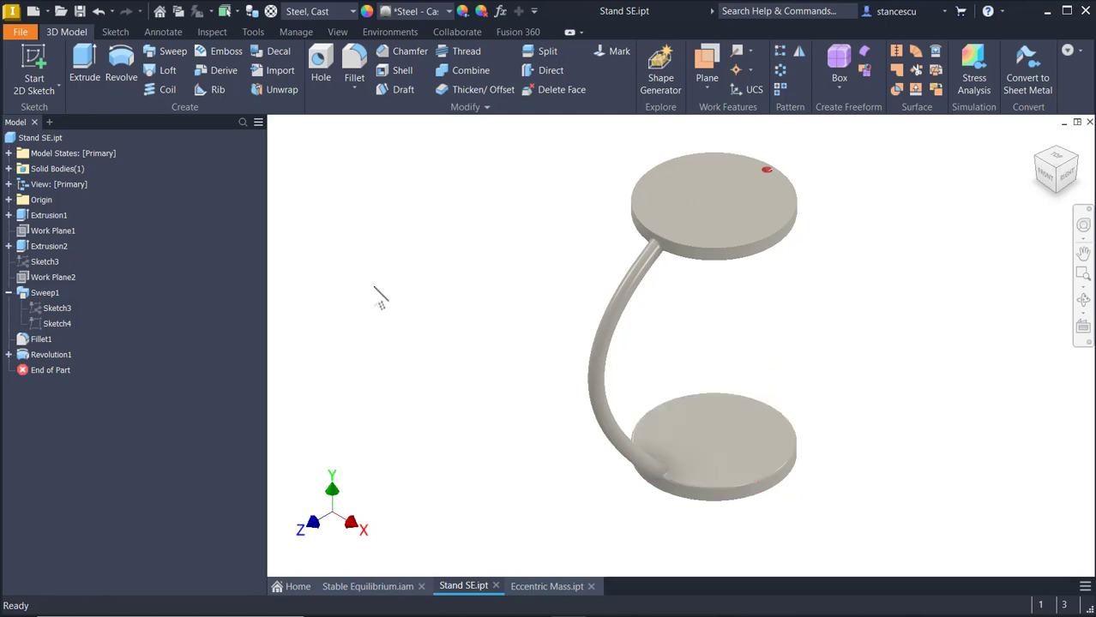
key(m)
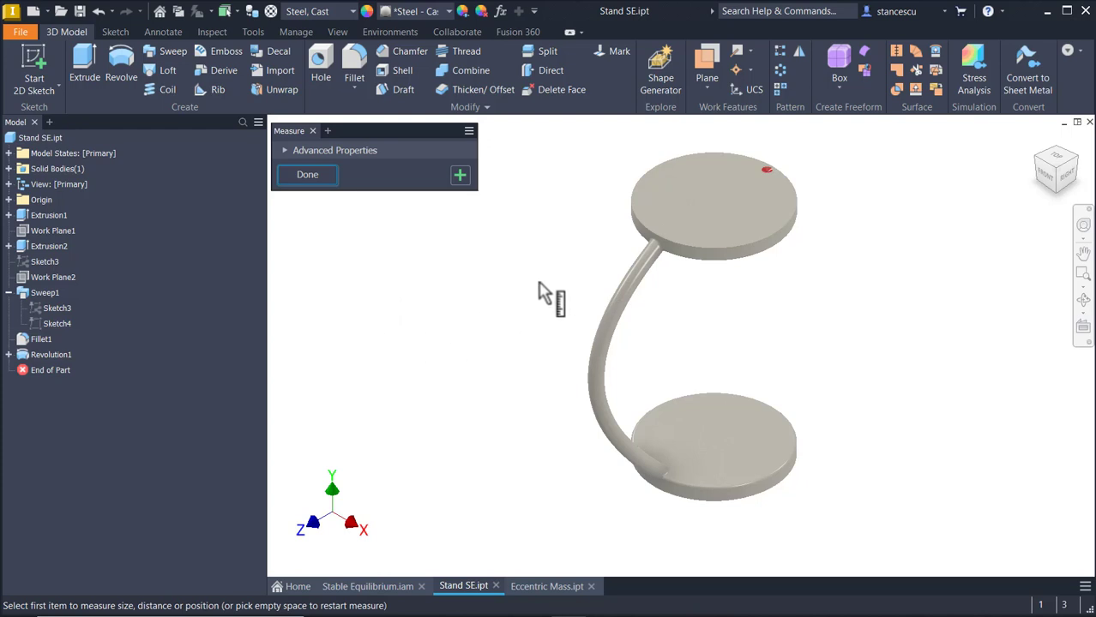
click(720, 221)
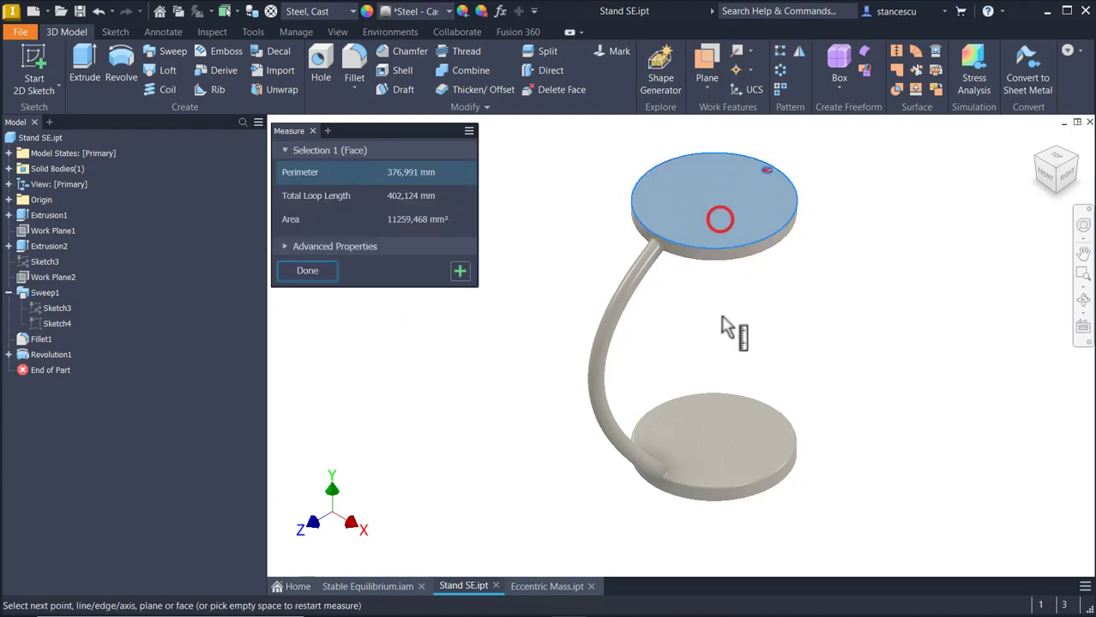
click(717, 438)
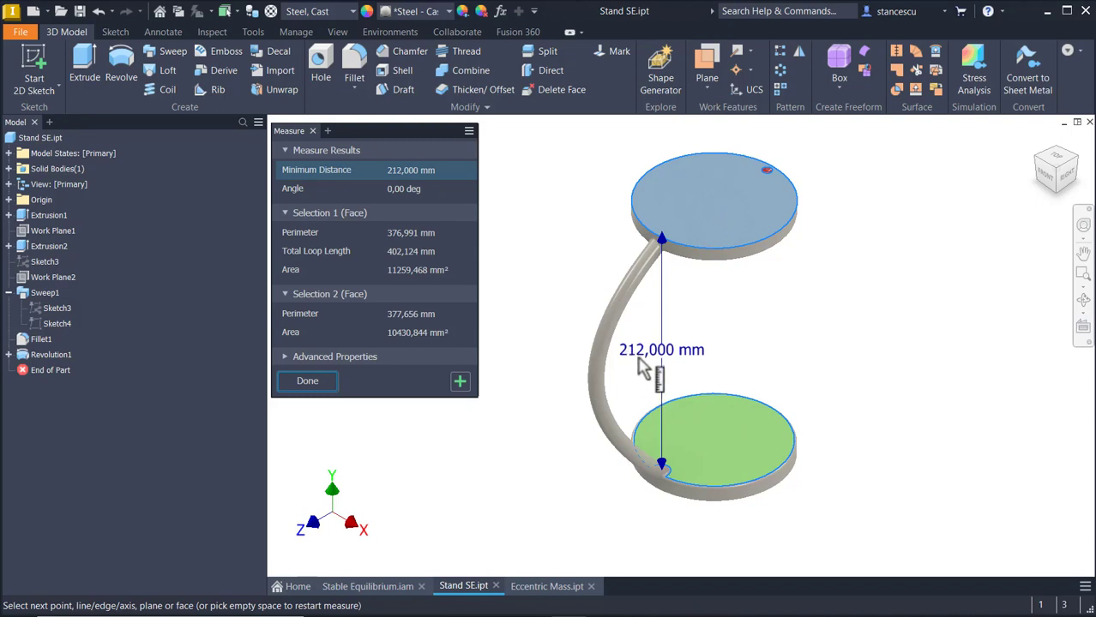
click(796, 314)
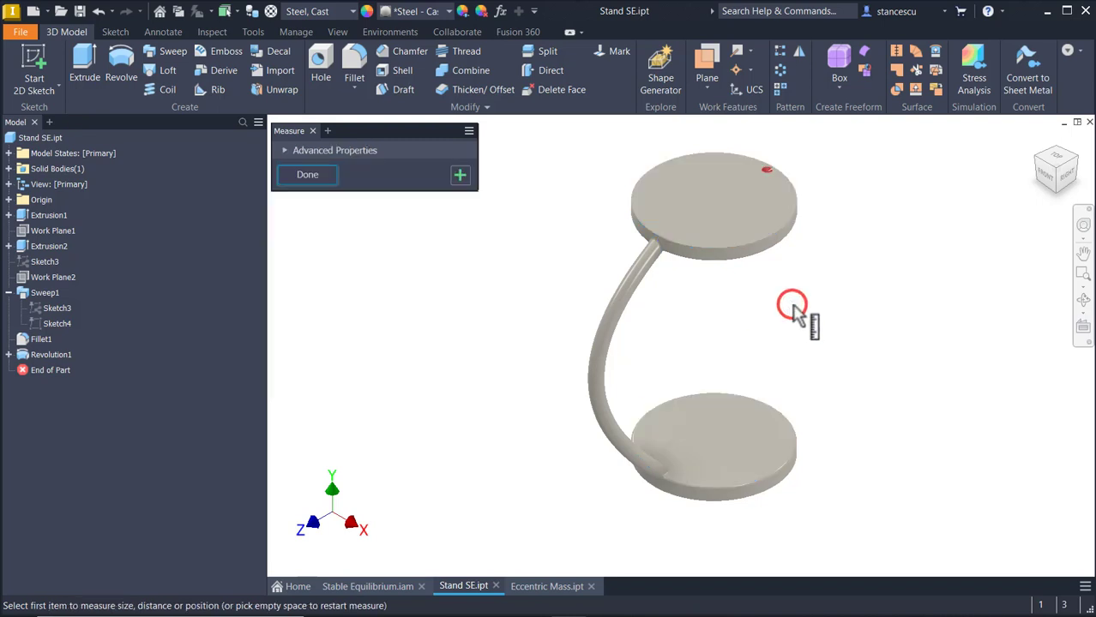
Measure the gap between the lower disc's top face and the upper disc's underside, and close the measurement
click(750, 444)
shift+middle_drag(849, 342, 761, 283)
click(734, 288)
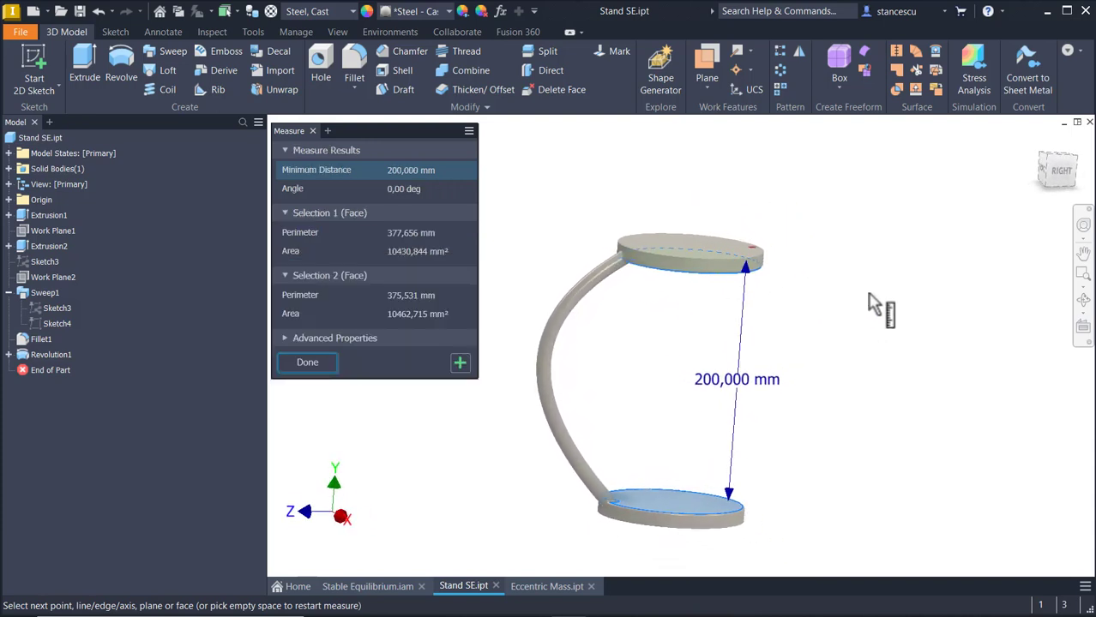
click(310, 362)
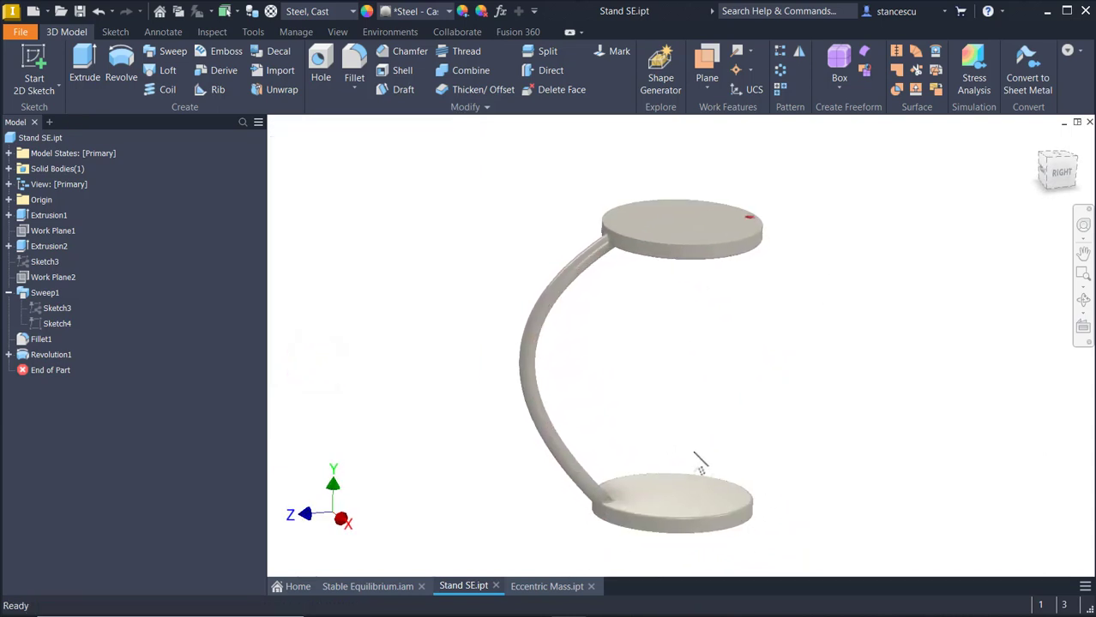
key(F6)
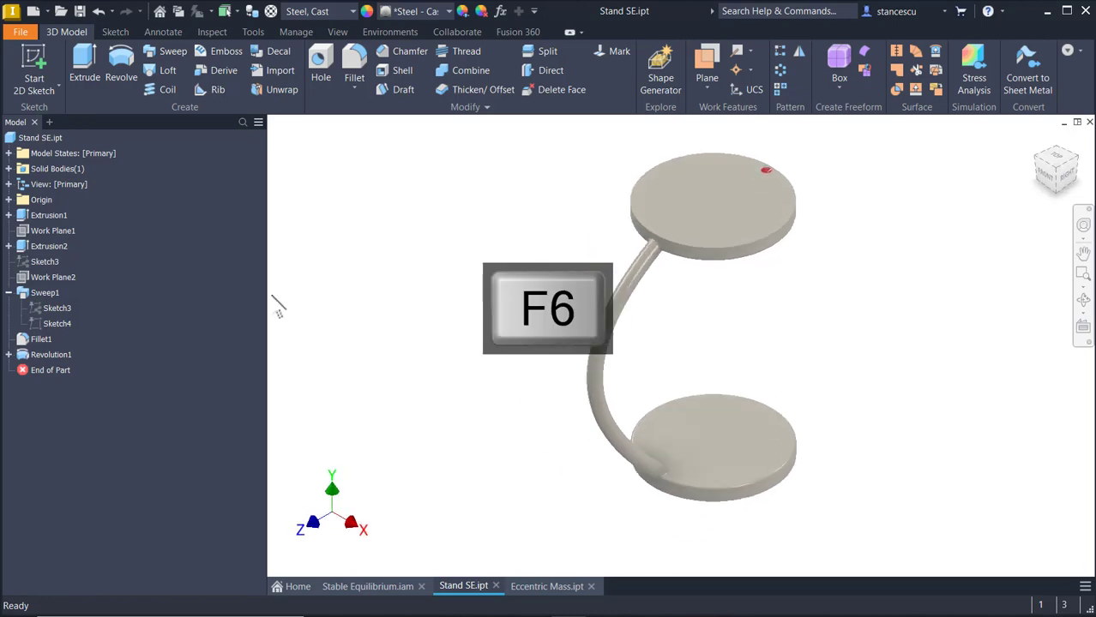
Create a new part from the metric Standard (mm).ipt template and start a 2D sketch on the XZ plane
click(33, 8)
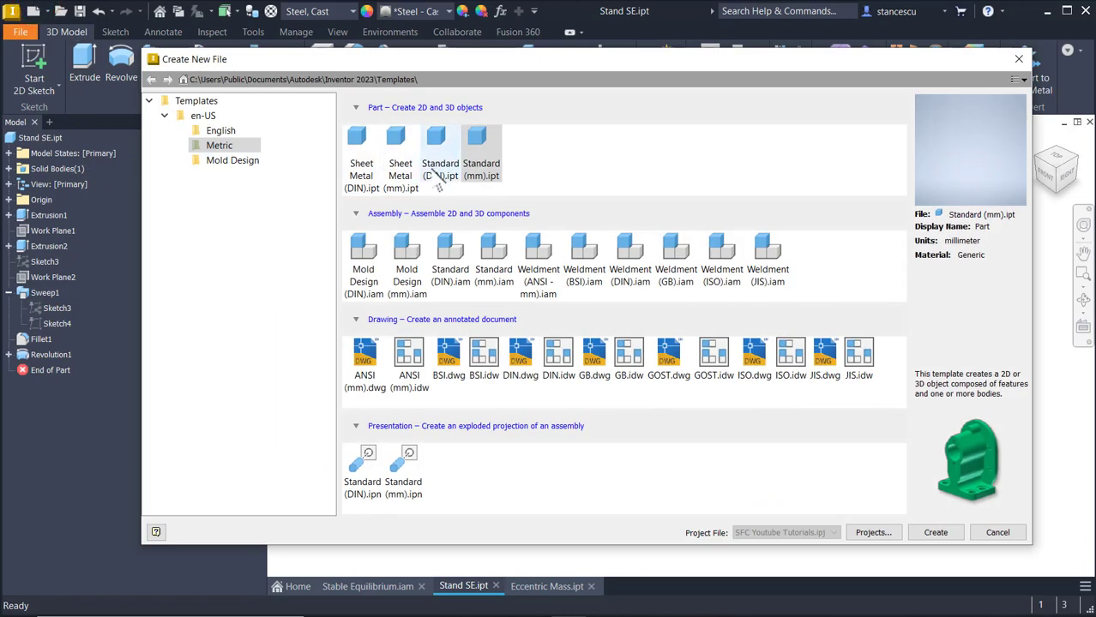
double_click(477, 140)
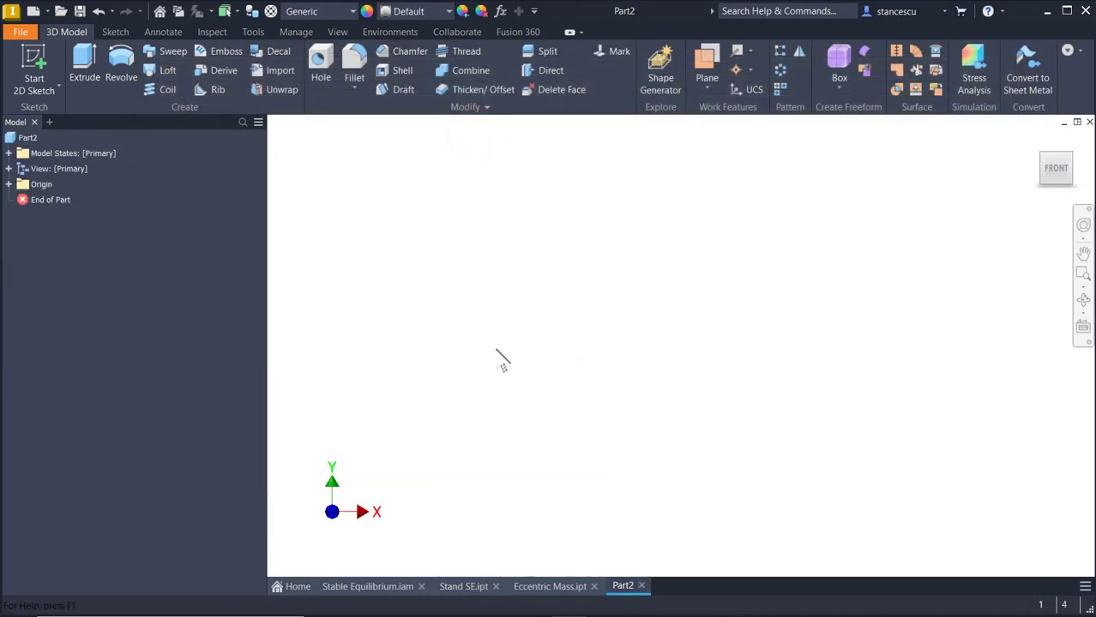
click(34, 60)
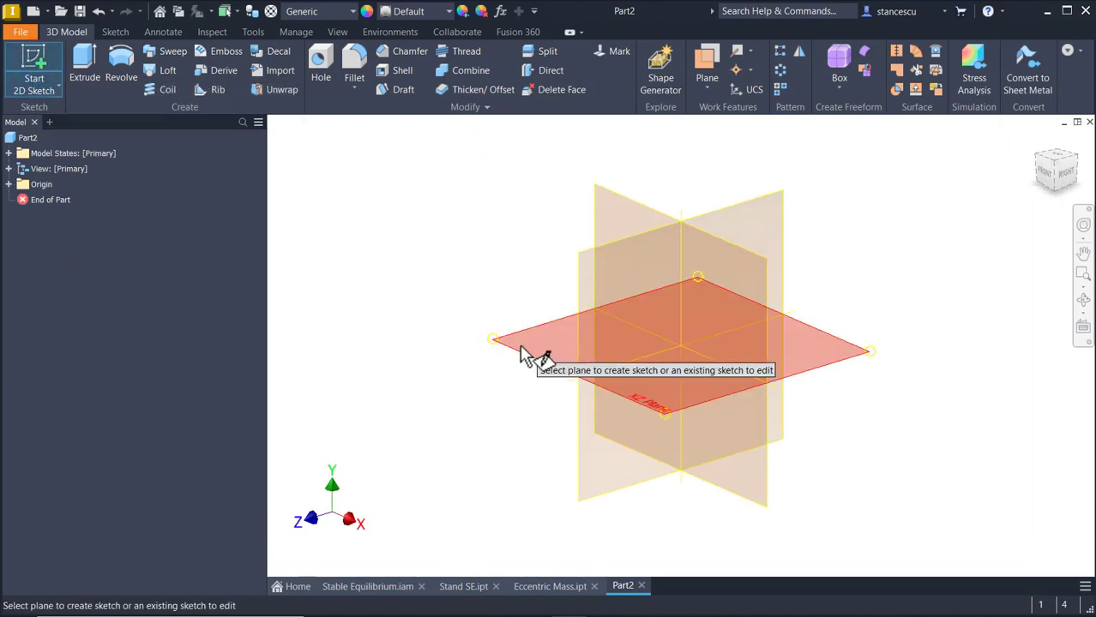
click(520, 348)
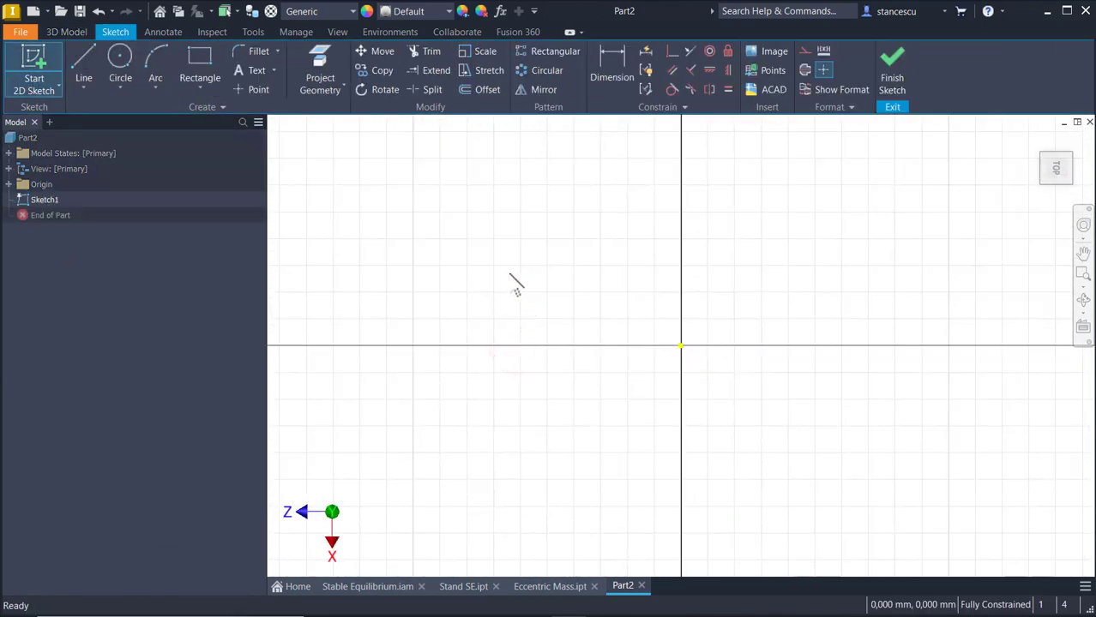
Sketch a 120 mm diameter circle centred on the origin and finish the sketch
click(116, 53)
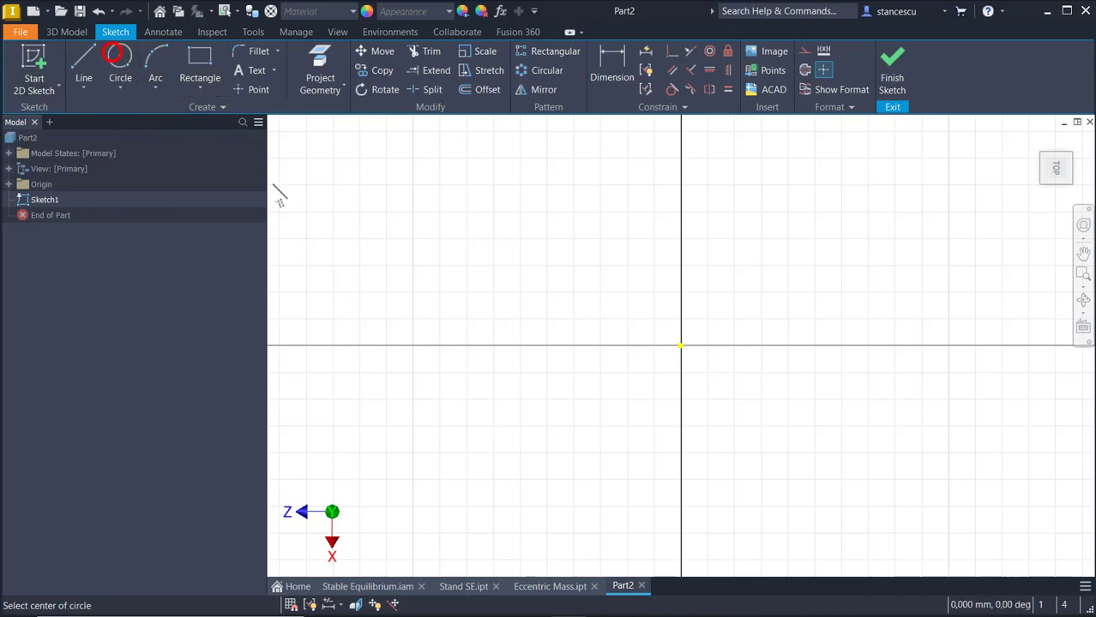
click(681, 345)
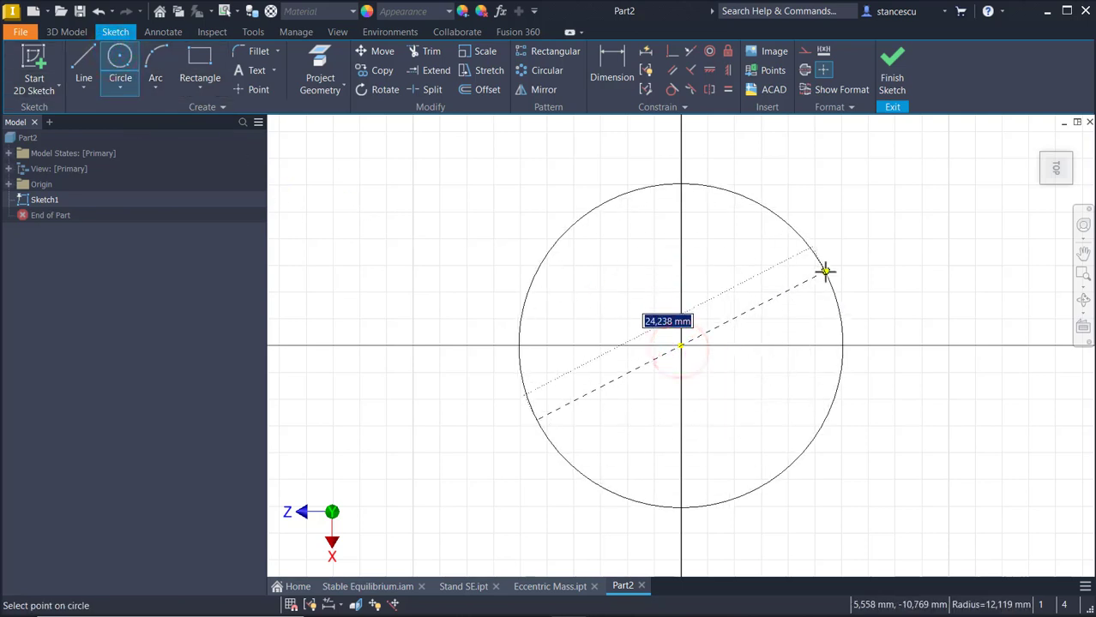
text(1)
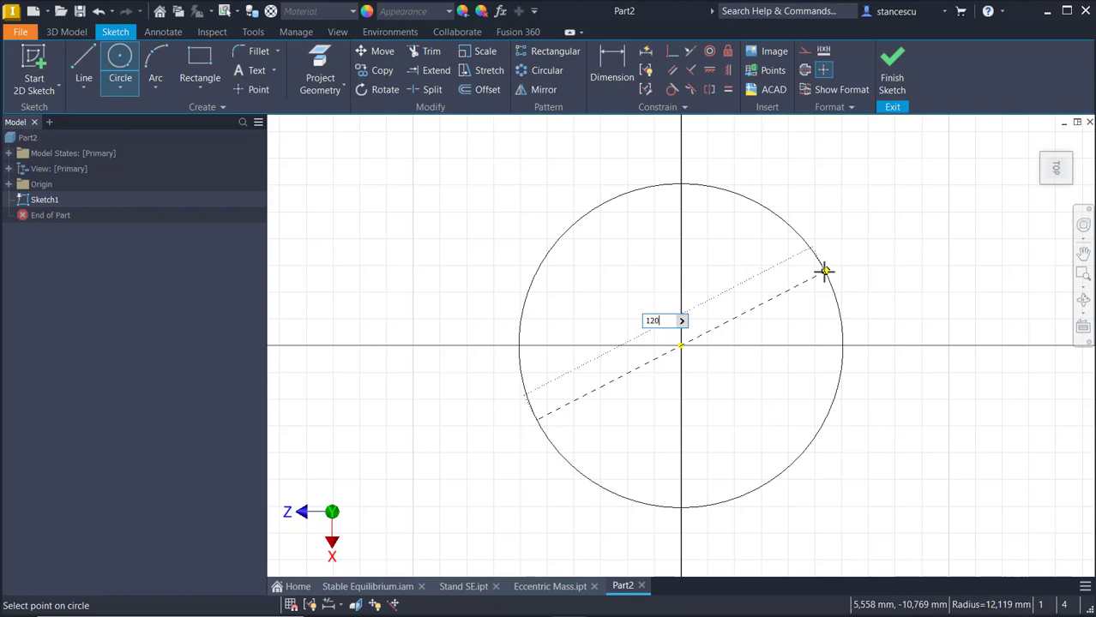
text(20)
key(Return)
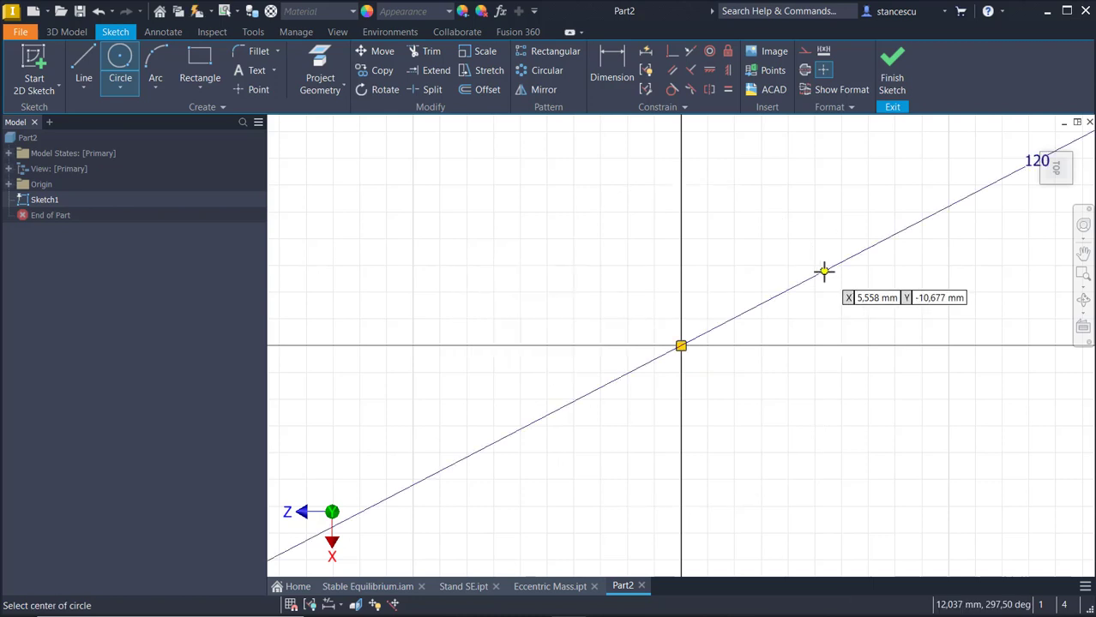
click(892, 74)
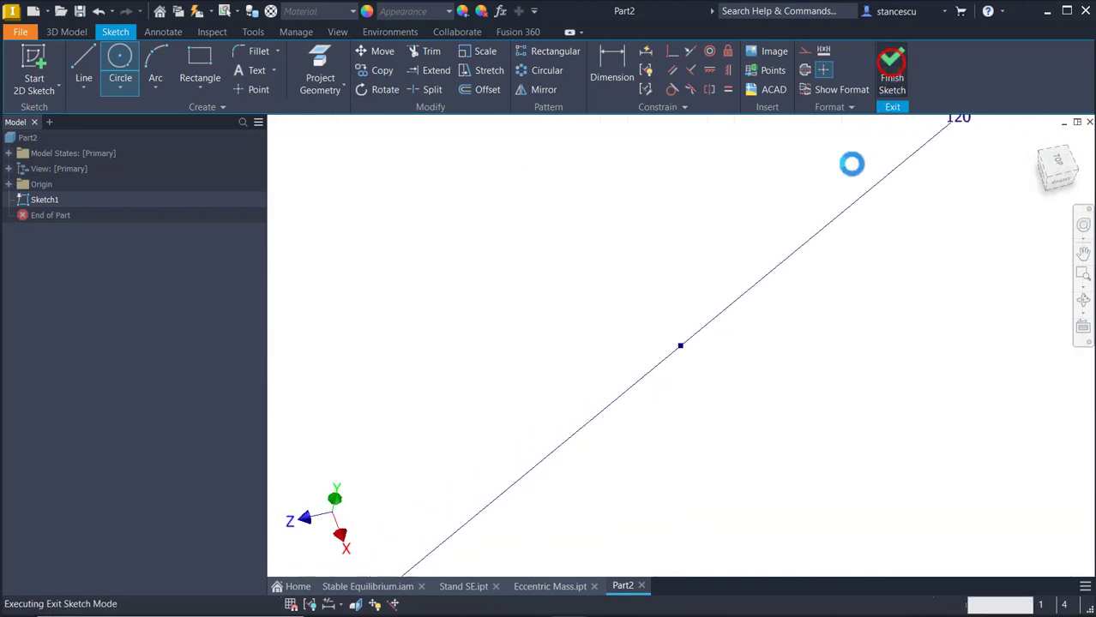
key(F6)
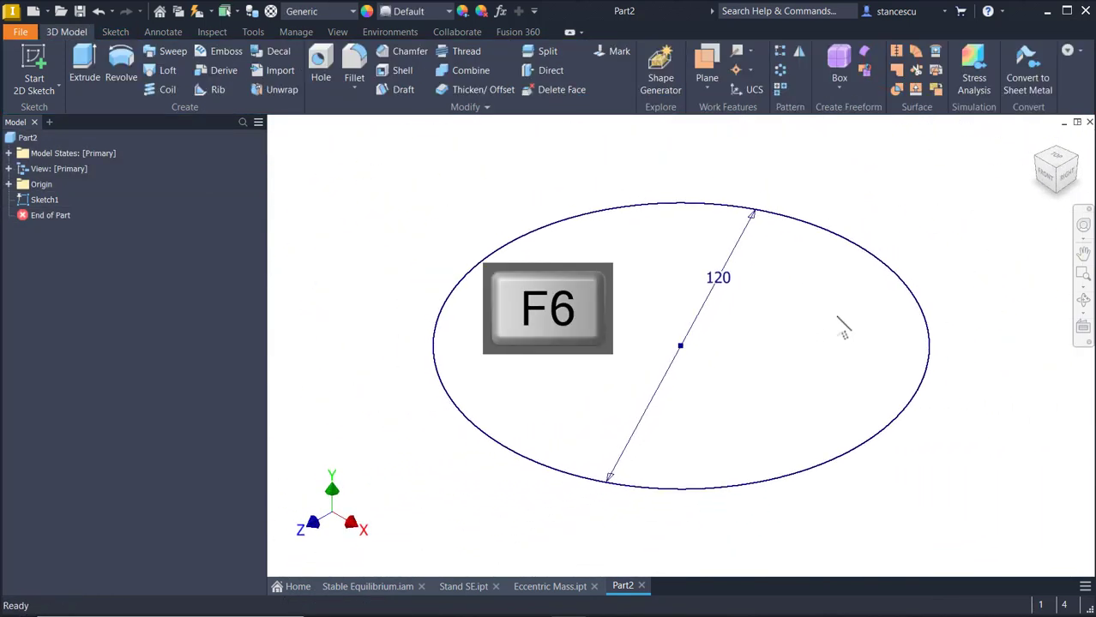
Extrude the circle 12 mm upward to form the stand's lower disc
click(84, 66)
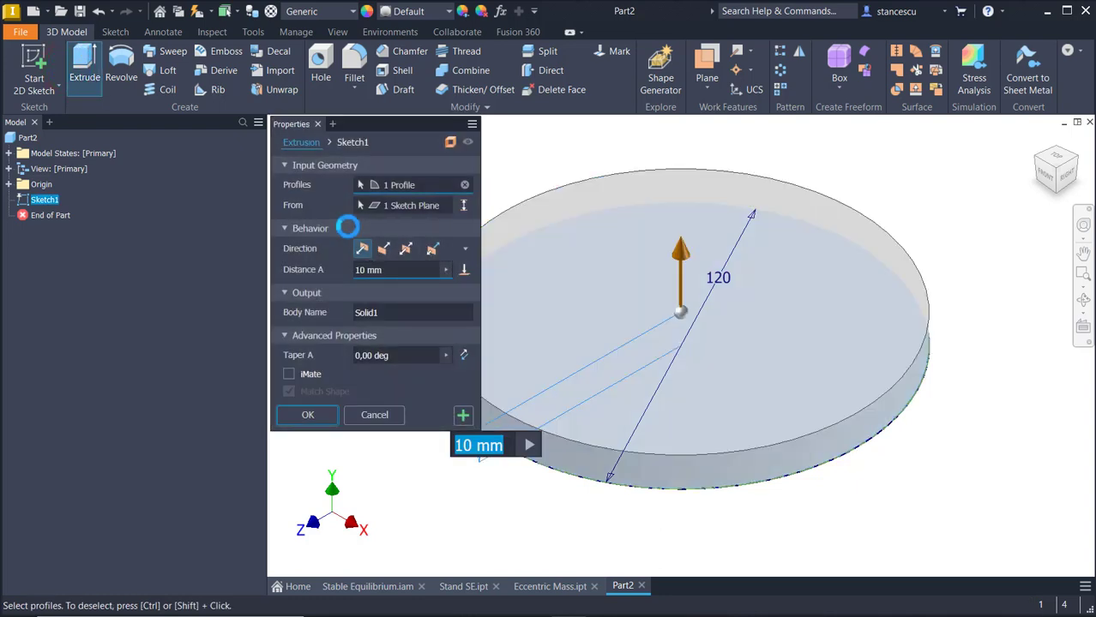
text(12)
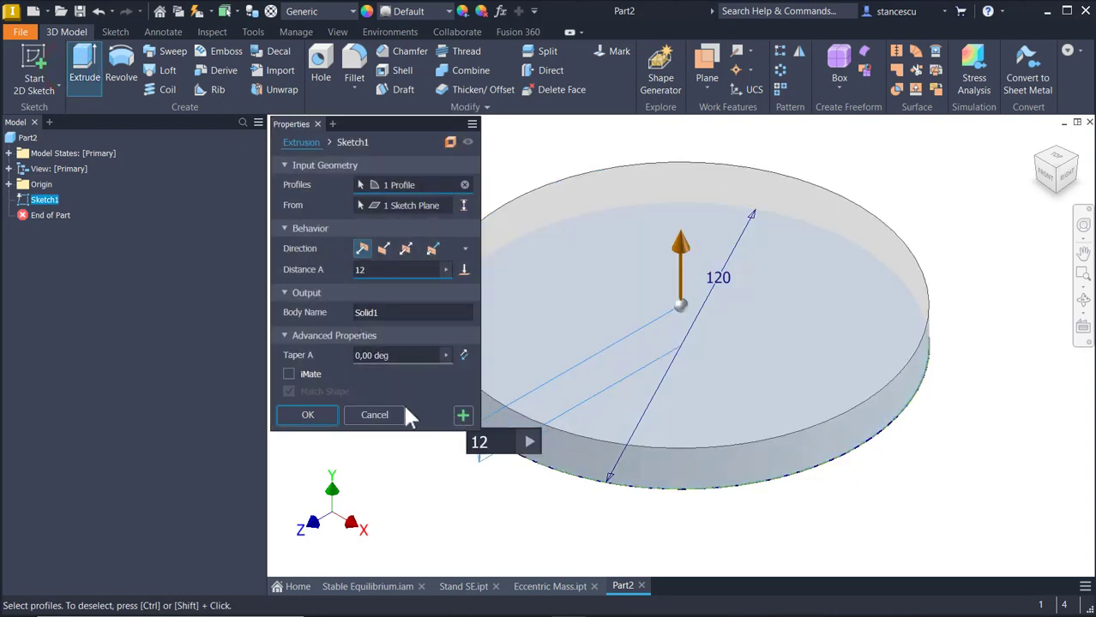
click(307, 415)
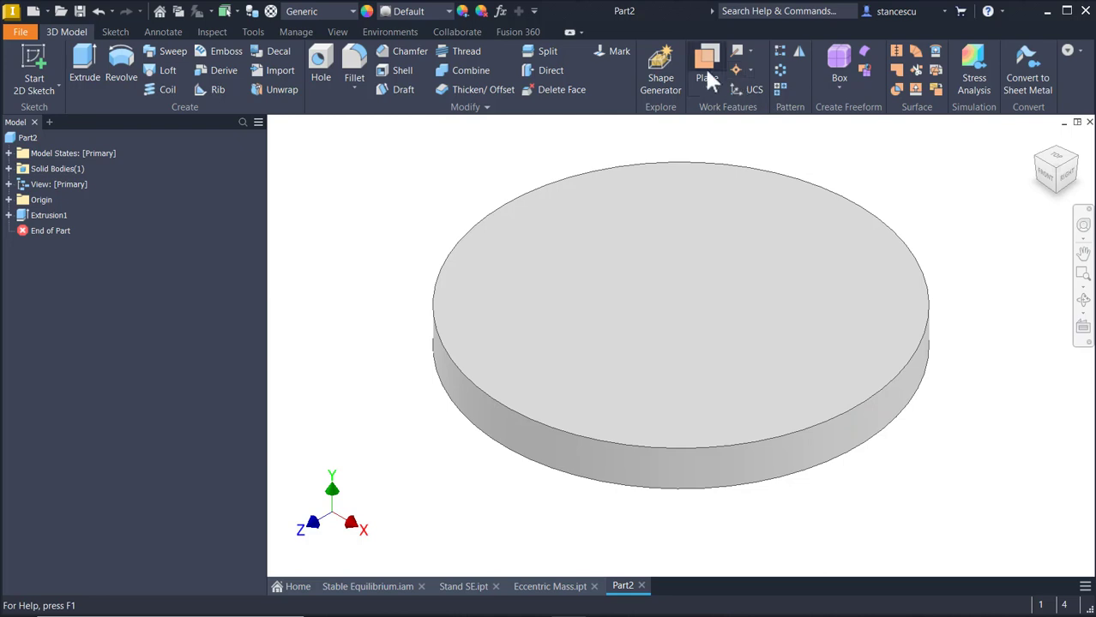
Create a work plane offset 200 mm above the disc's top face
click(706, 73)
click(752, 370)
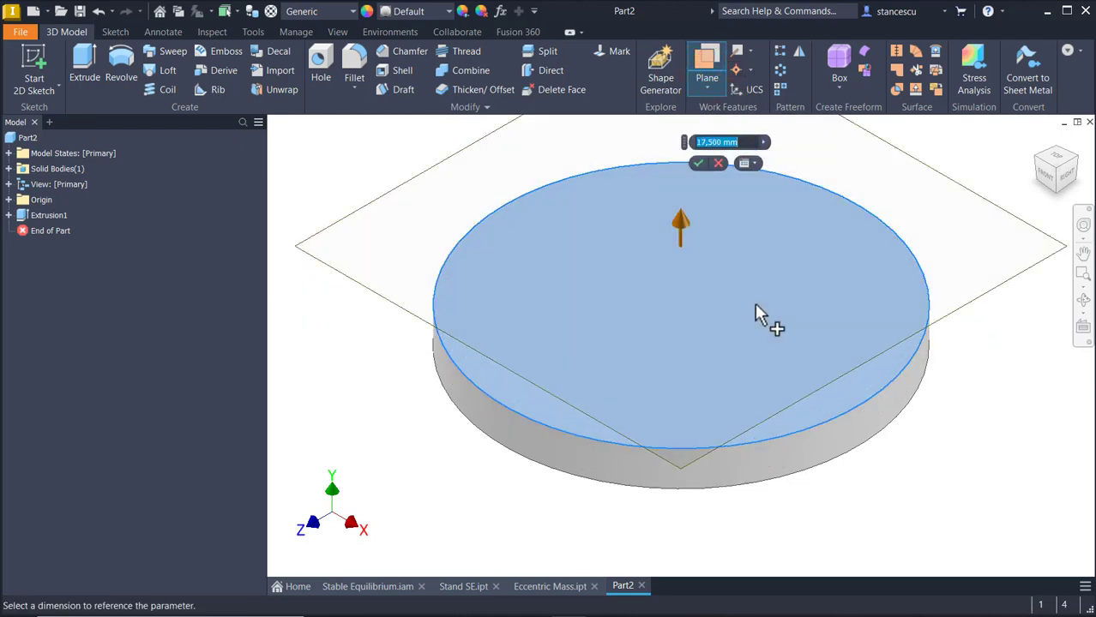
text(200)
key(Return)
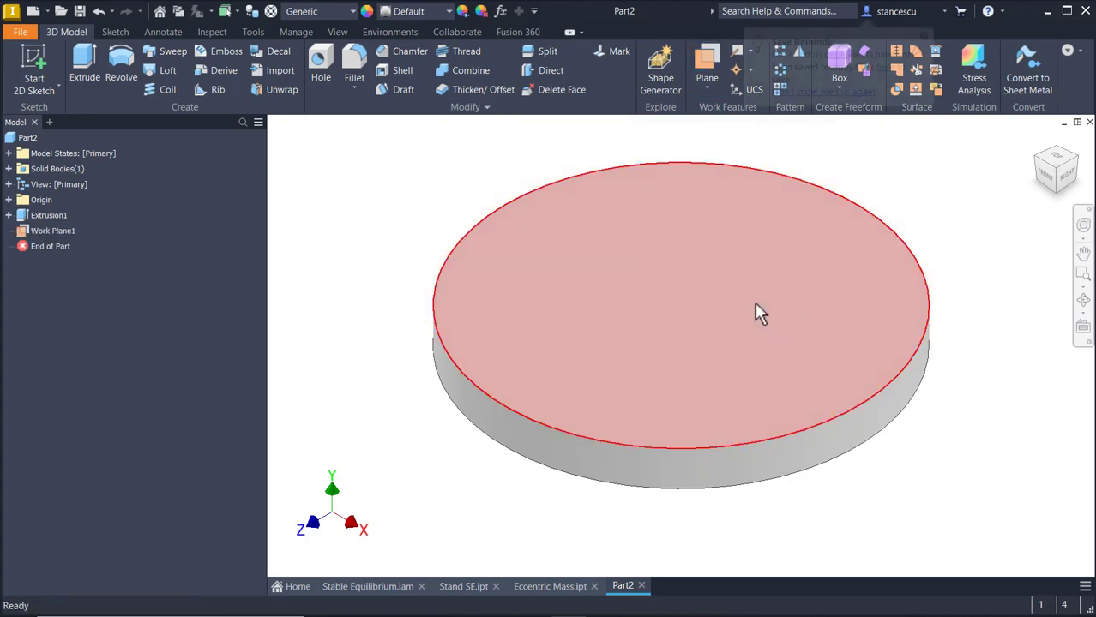
key(F6)
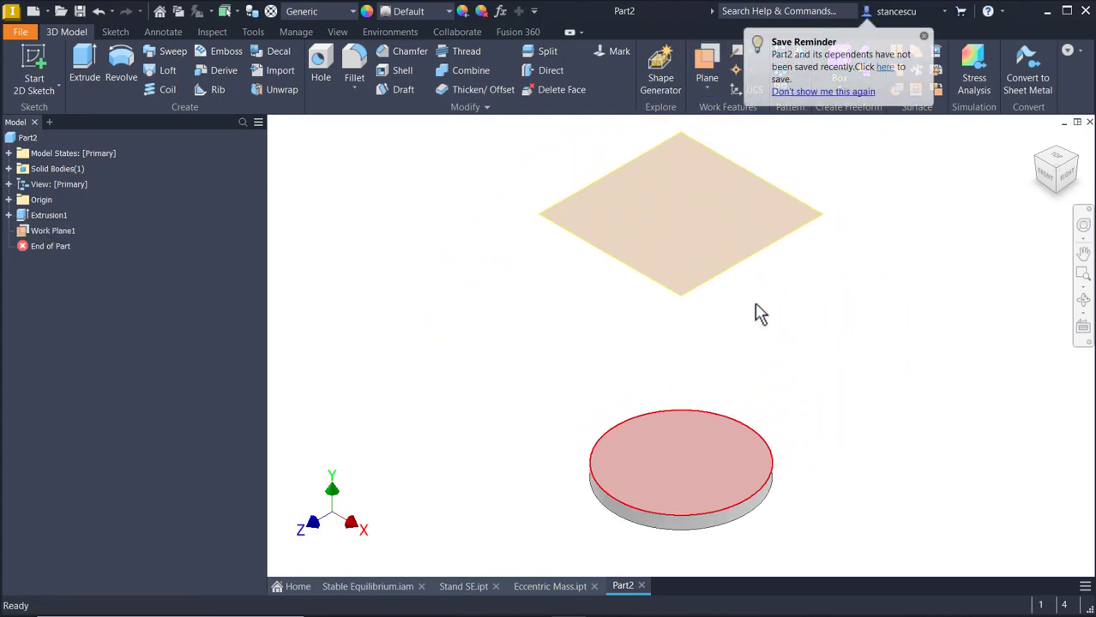
Start a sketch on the offset work plane, project the disc's circular edge into it and finish the sketch
click(751, 255)
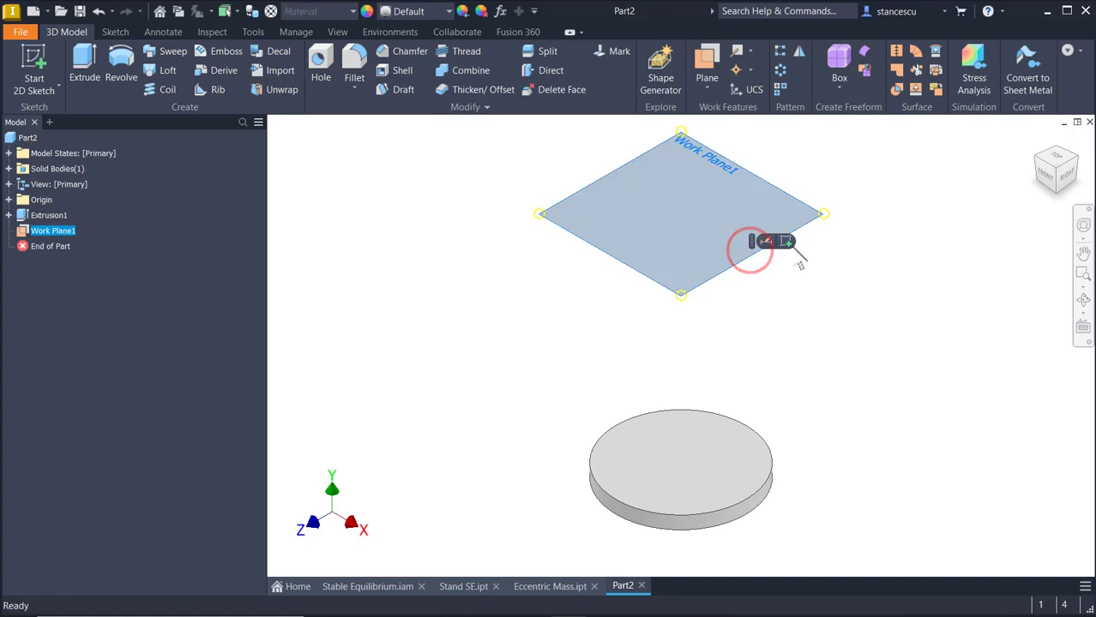
click(792, 249)
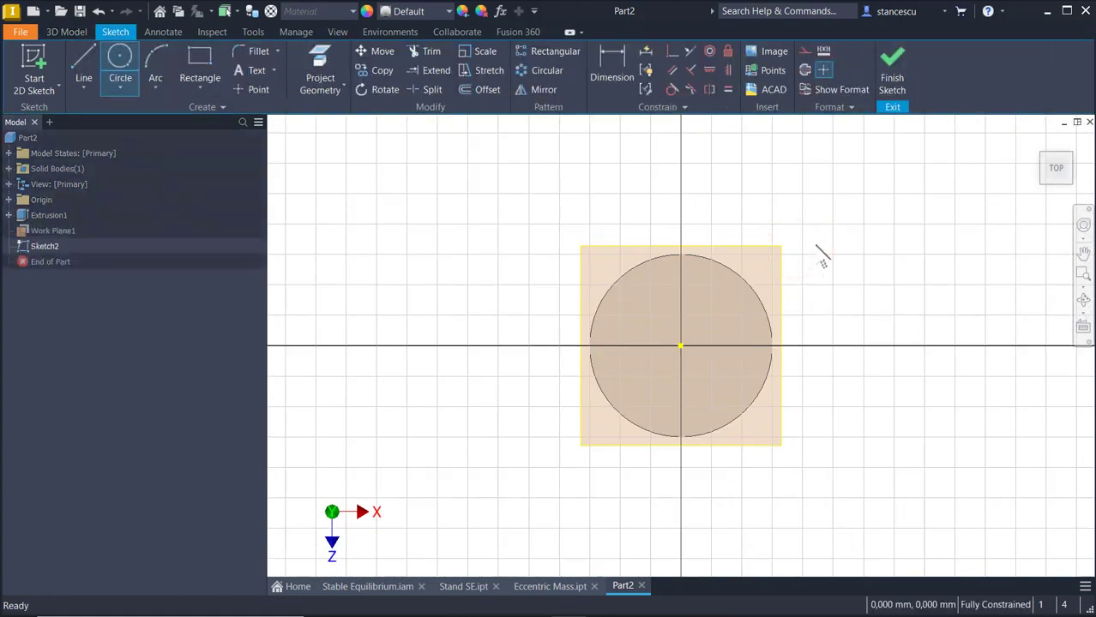
click(334, 45)
click(614, 283)
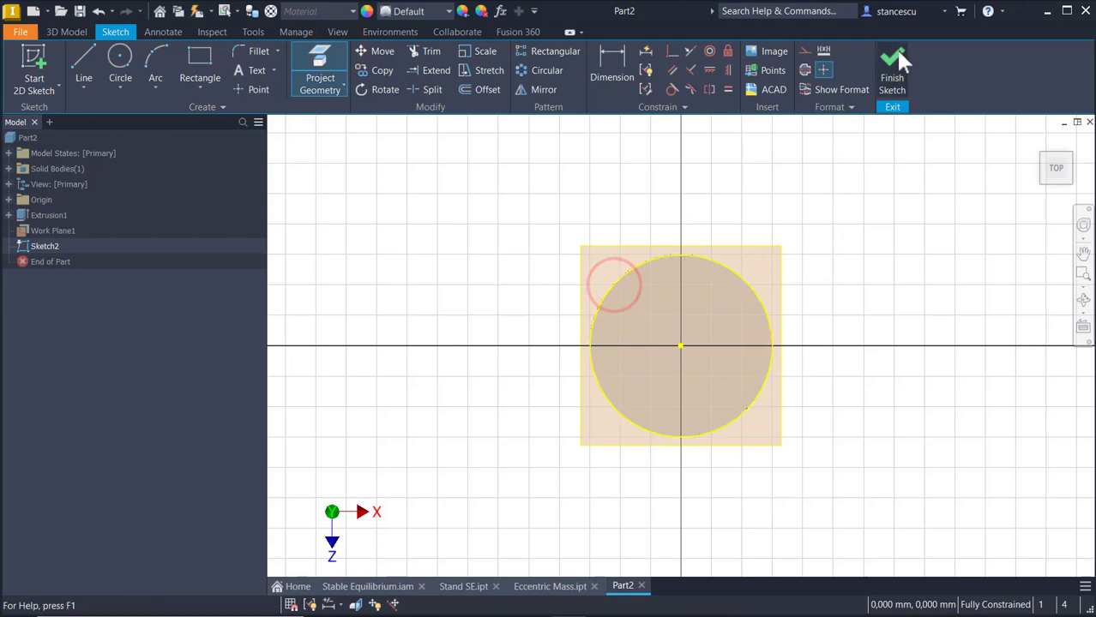
click(892, 60)
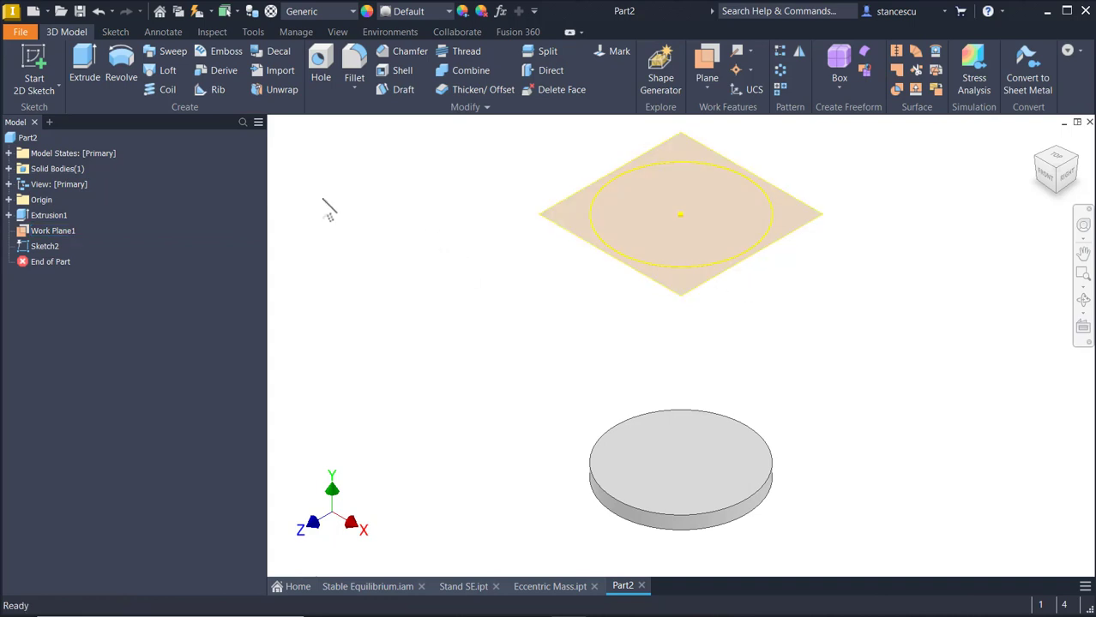
Extrude the projected circle 12 mm upward as the upper disc and hide the work plane
click(85, 59)
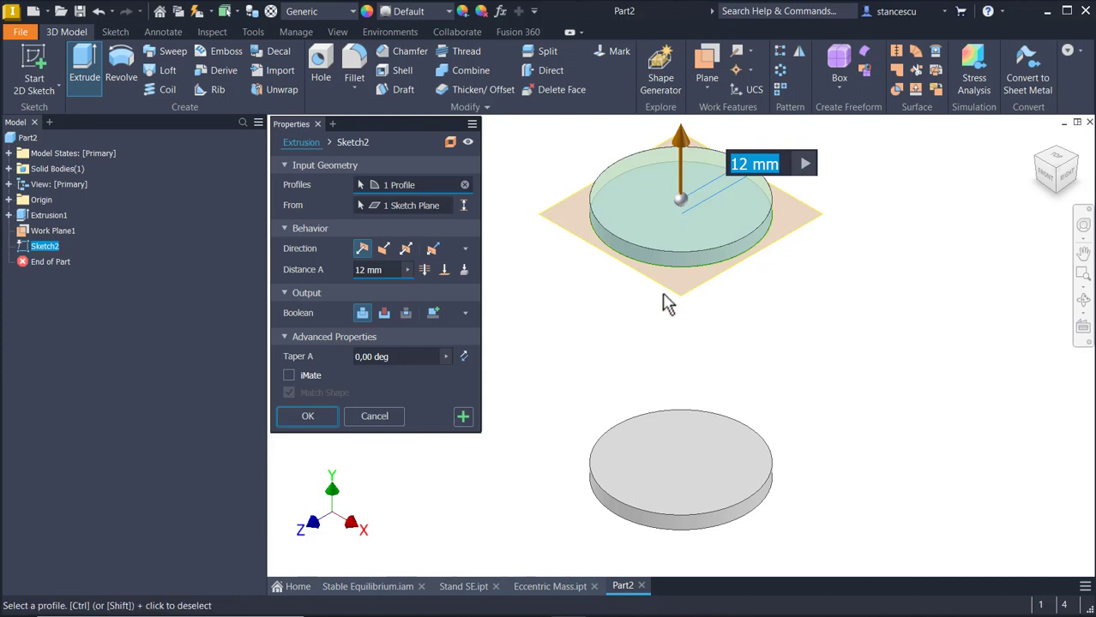
click(313, 420)
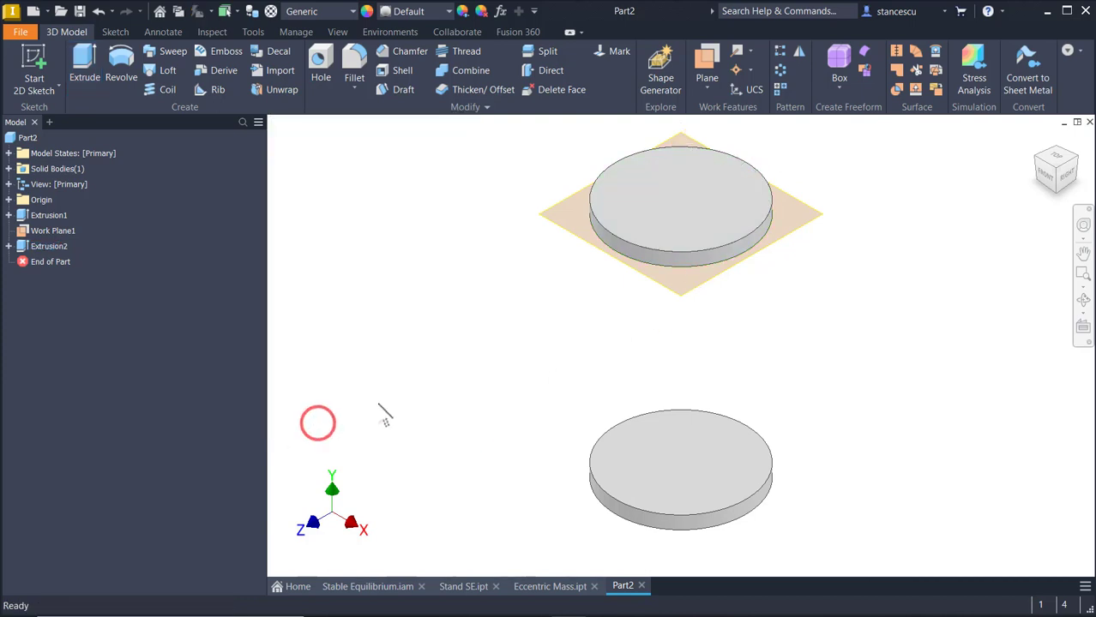
right_click(681, 300)
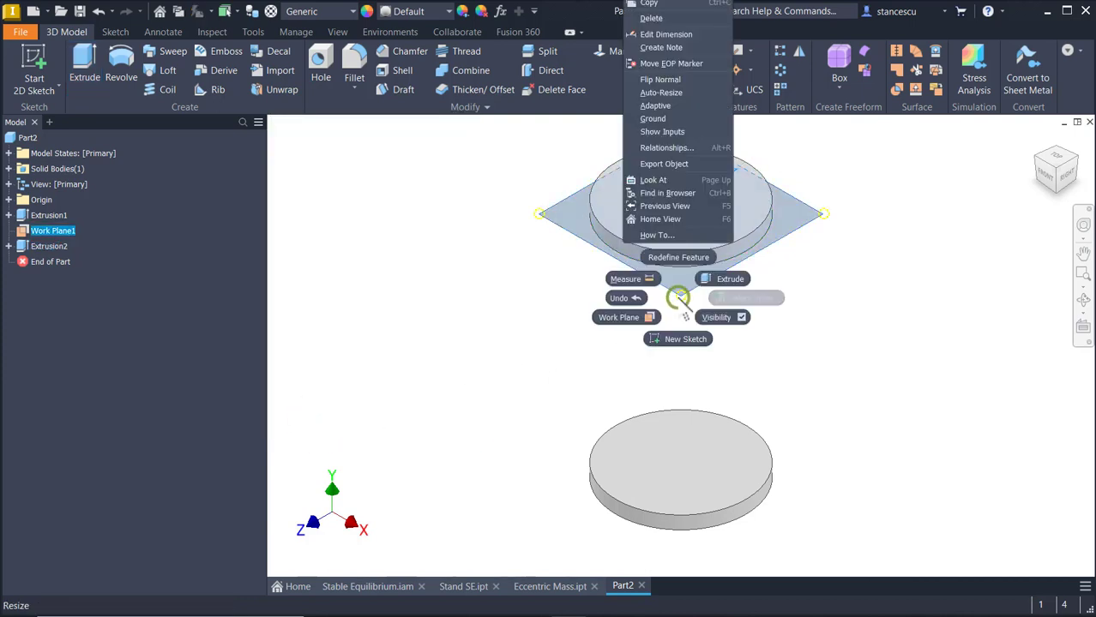
click(731, 314)
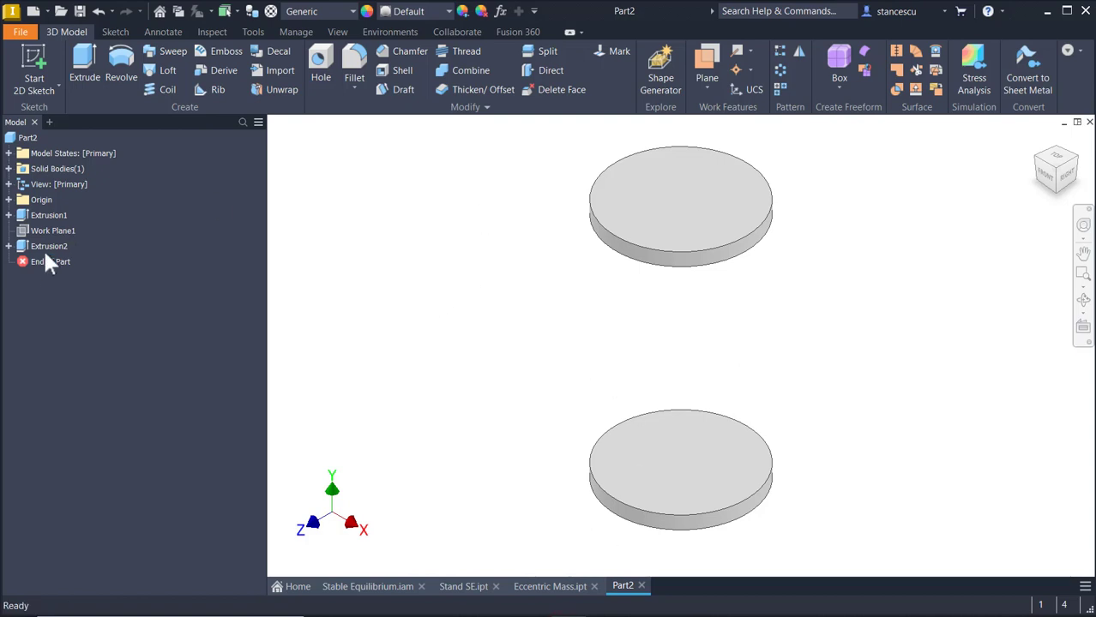
Start a sketch on the origin's YZ plane and slice the model graphics at the sketch plane
click(10, 201)
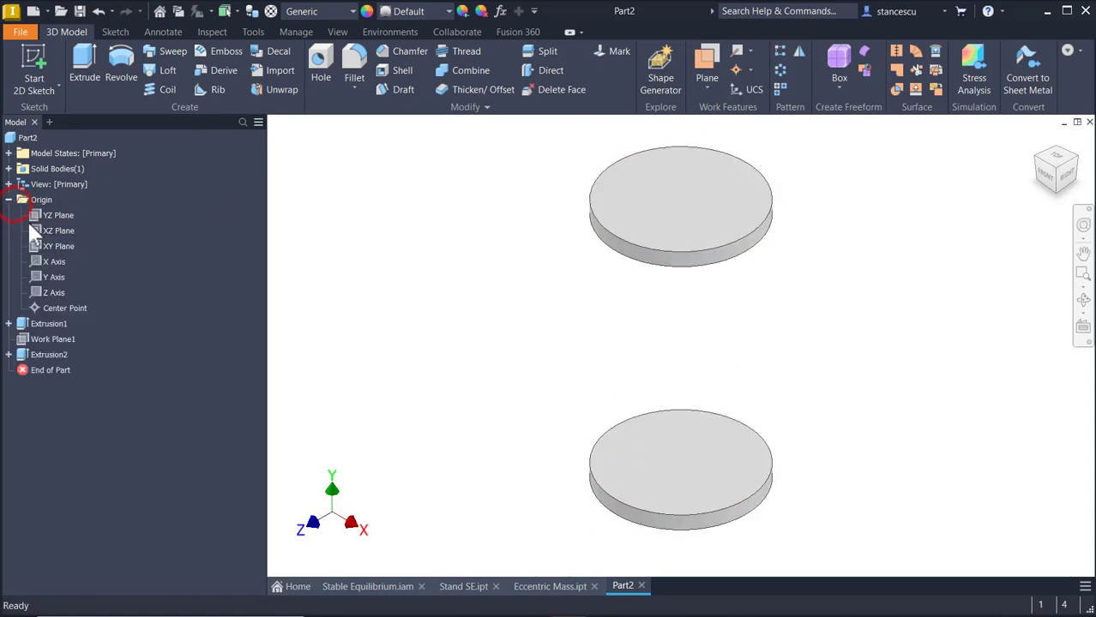
click(45, 215)
click(696, 332)
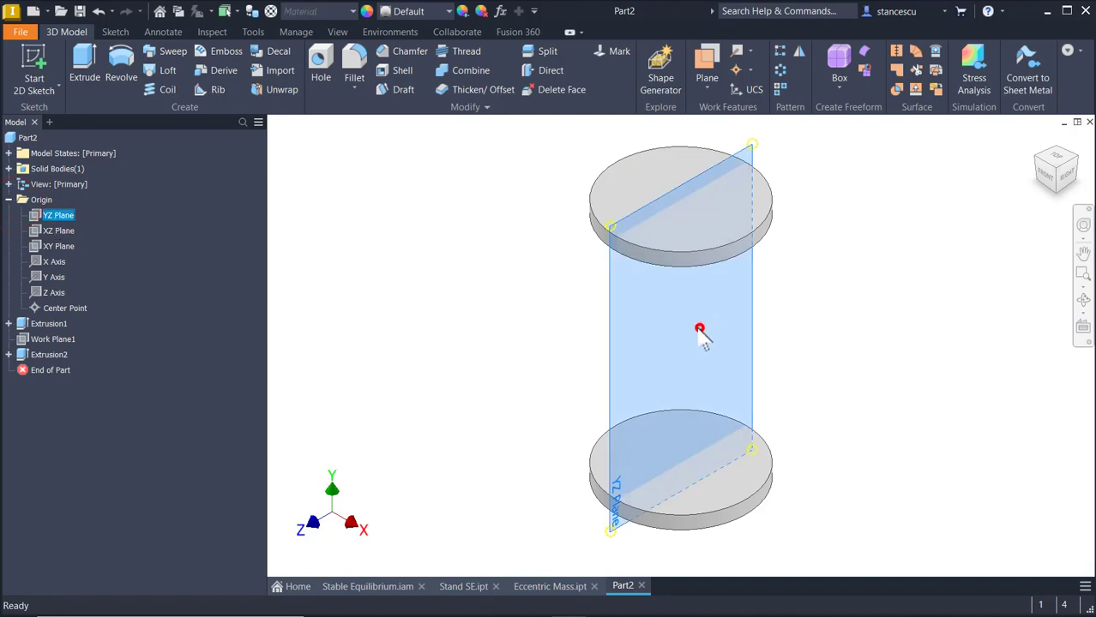
middle_drag(722, 198, 643, 370)
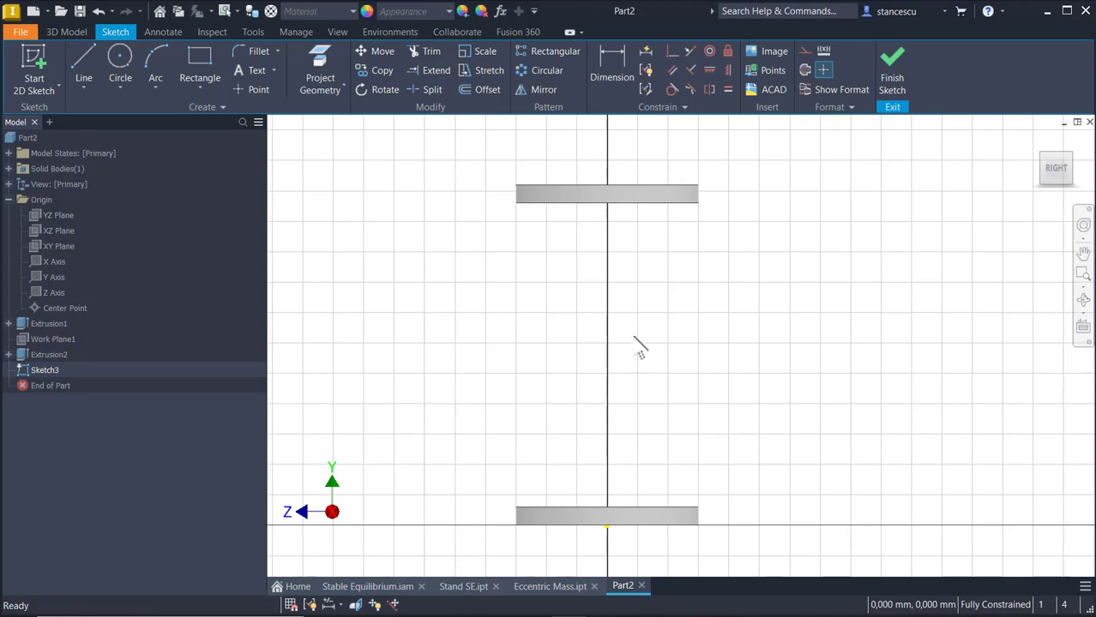
key(F7)
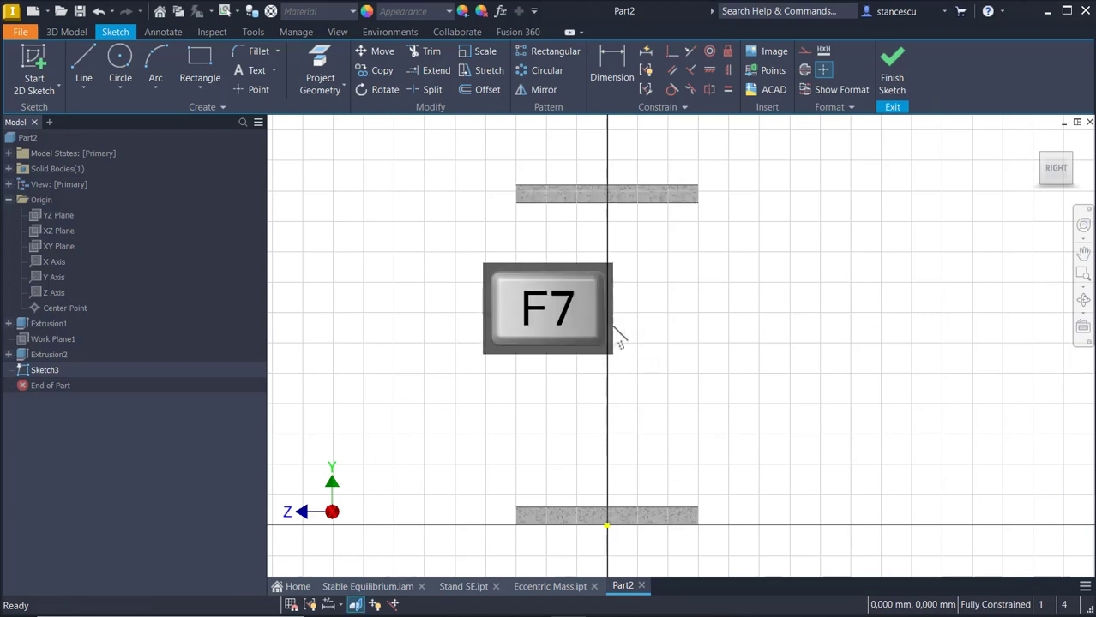
Place three sketch points: one in each disc's section near its +Z end, and one outside the discs between their heights
drag(466, 249, 442, 214)
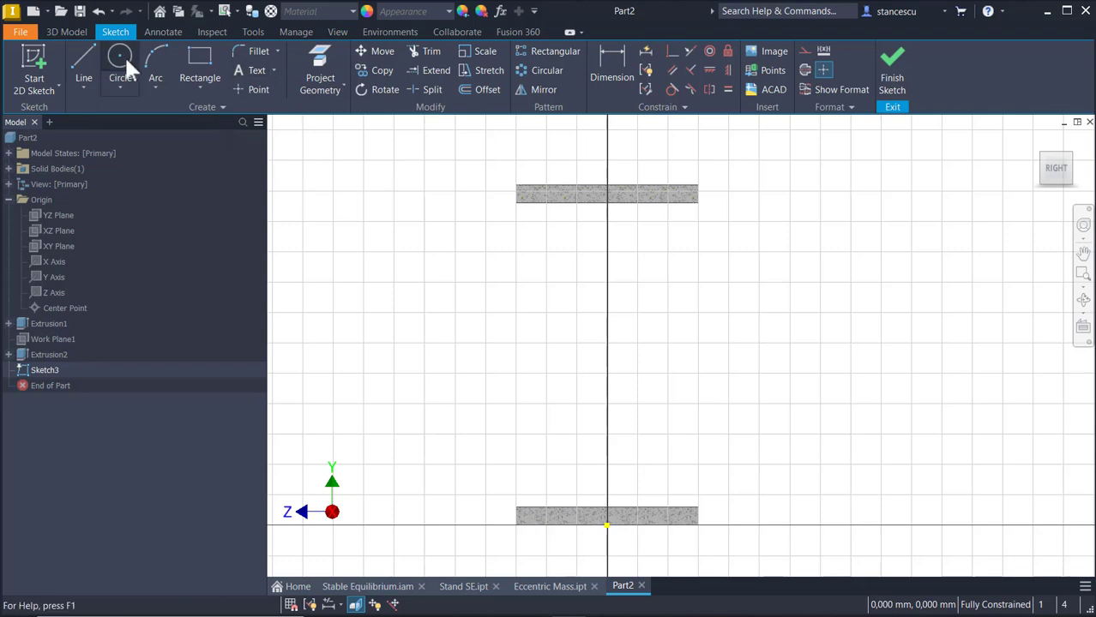
click(86, 83)
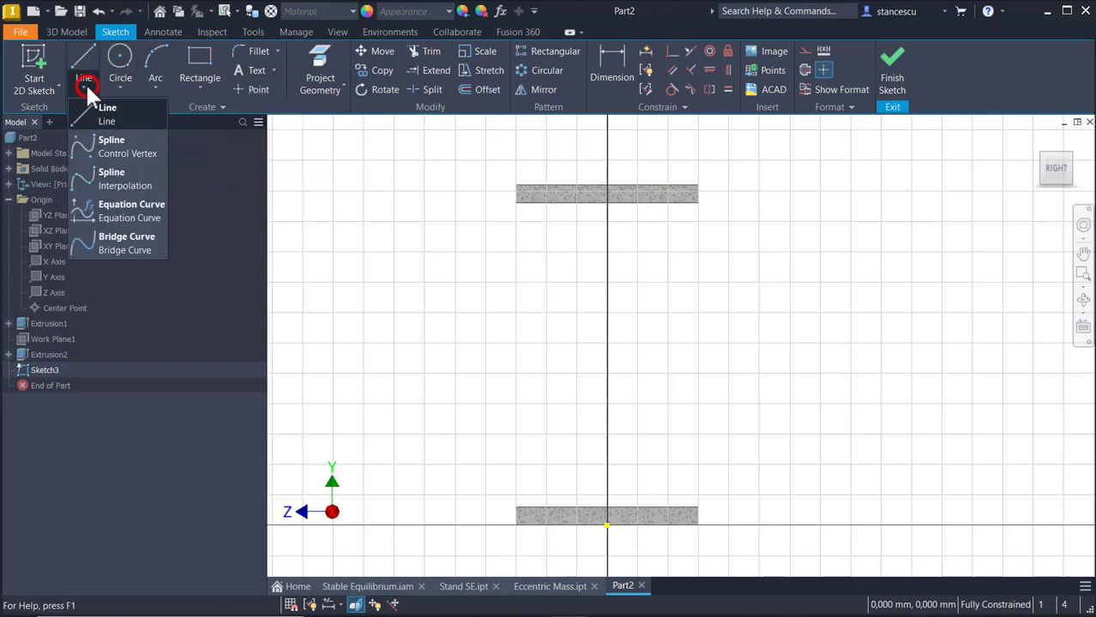
click(120, 186)
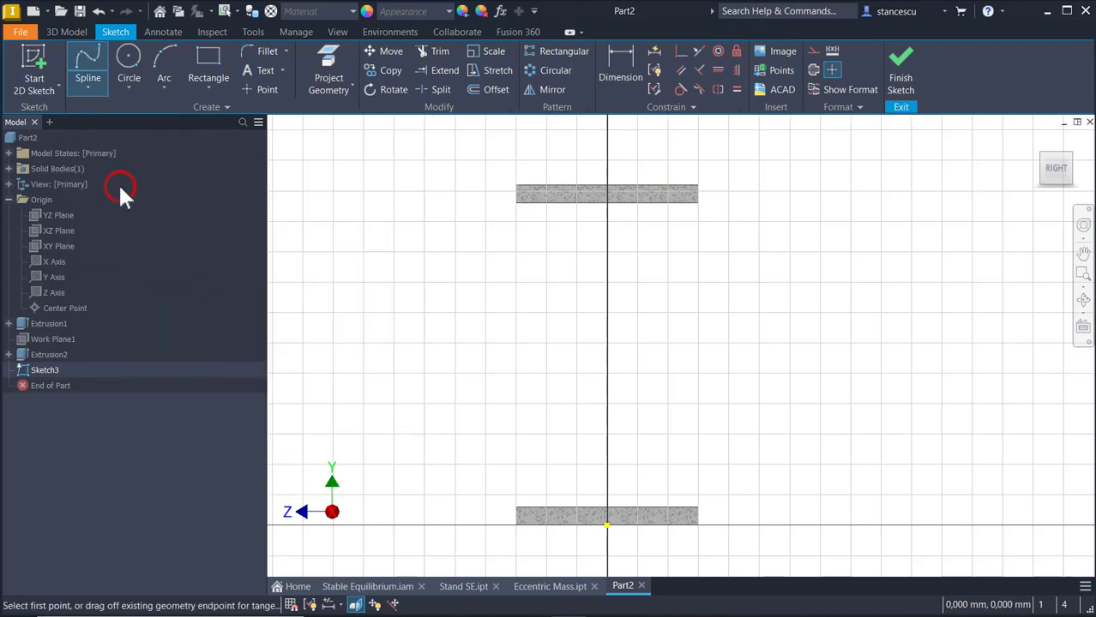
click(268, 91)
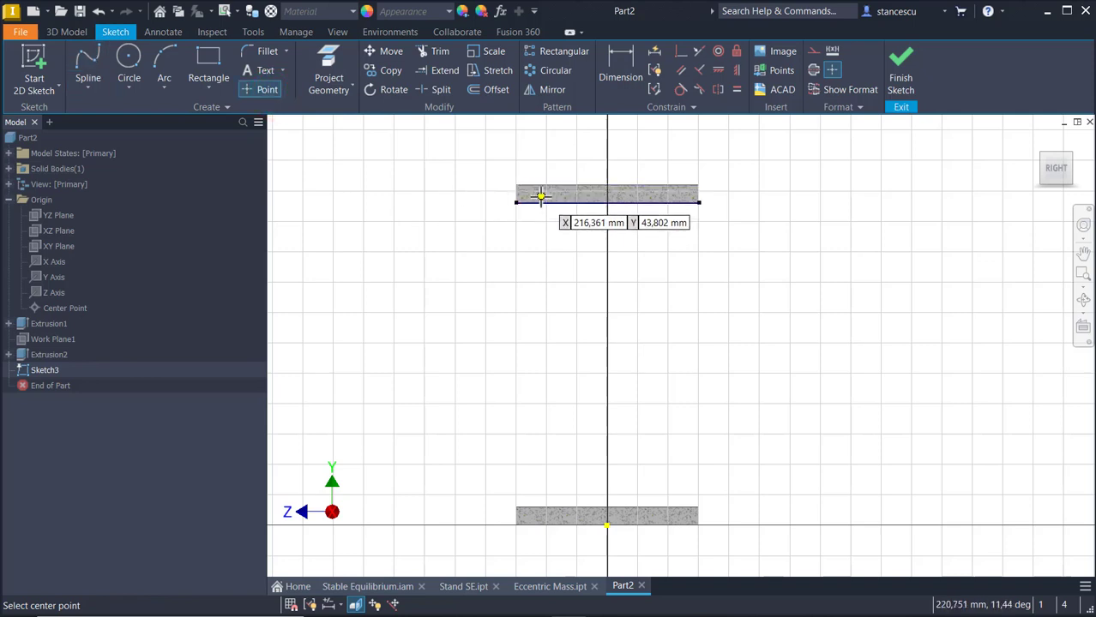
click(540, 196)
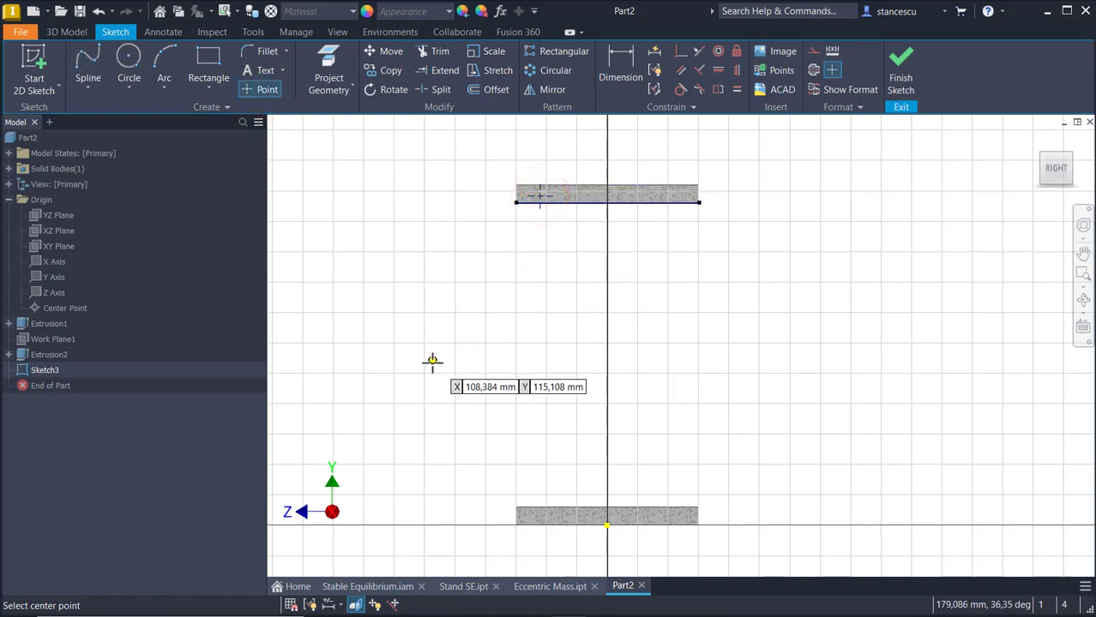
click(421, 322)
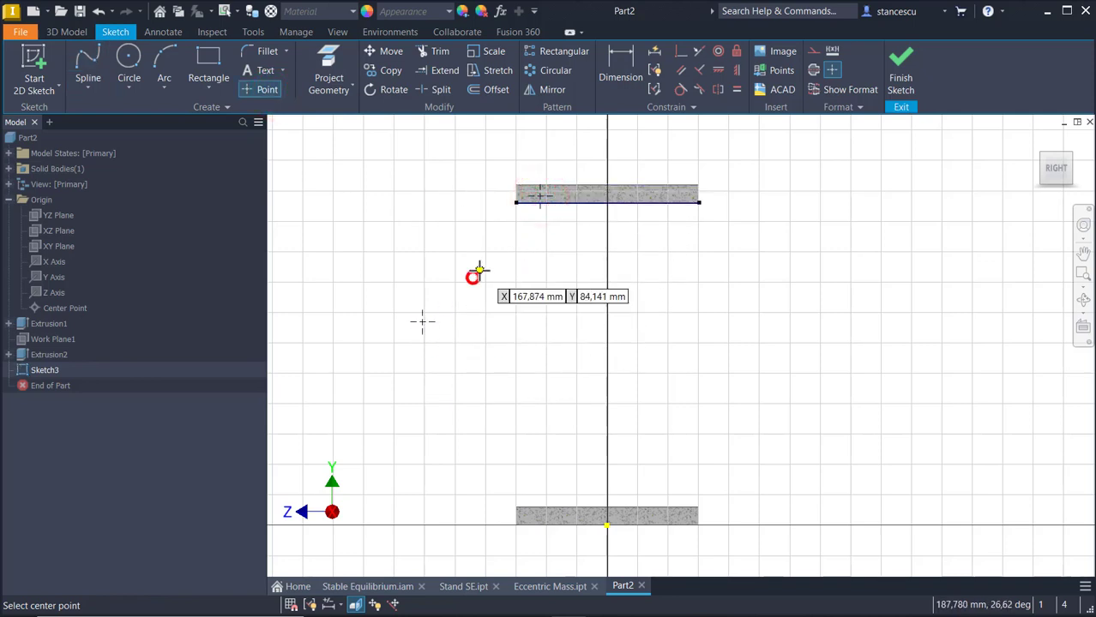
click(524, 515)
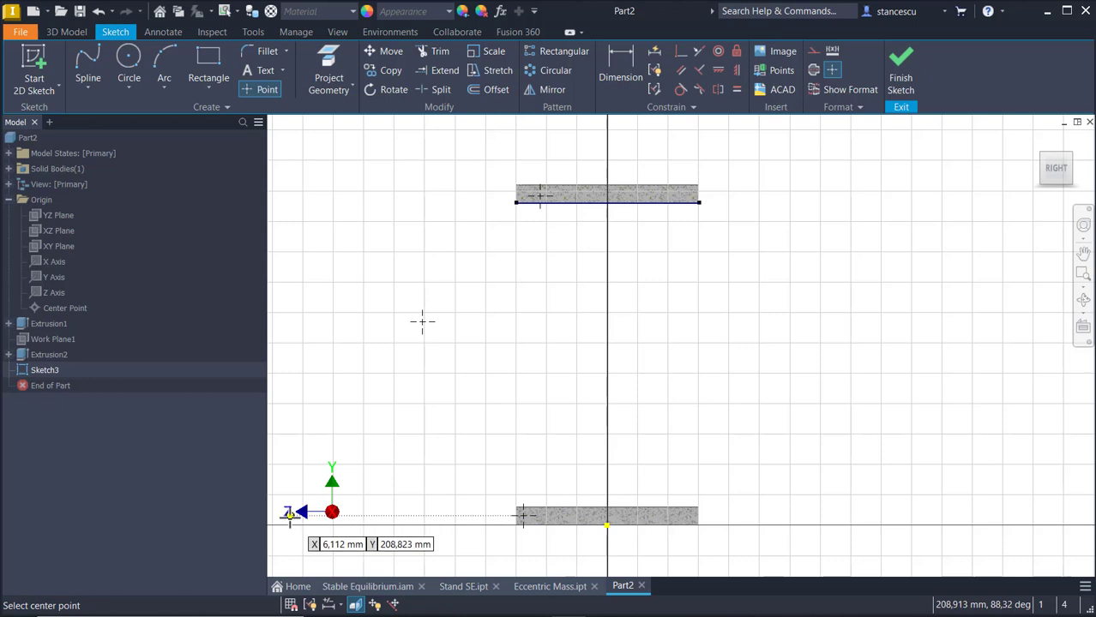
Constrain the lower disc's sketch point to align vertically with the upper disc's sketch point
click(719, 70)
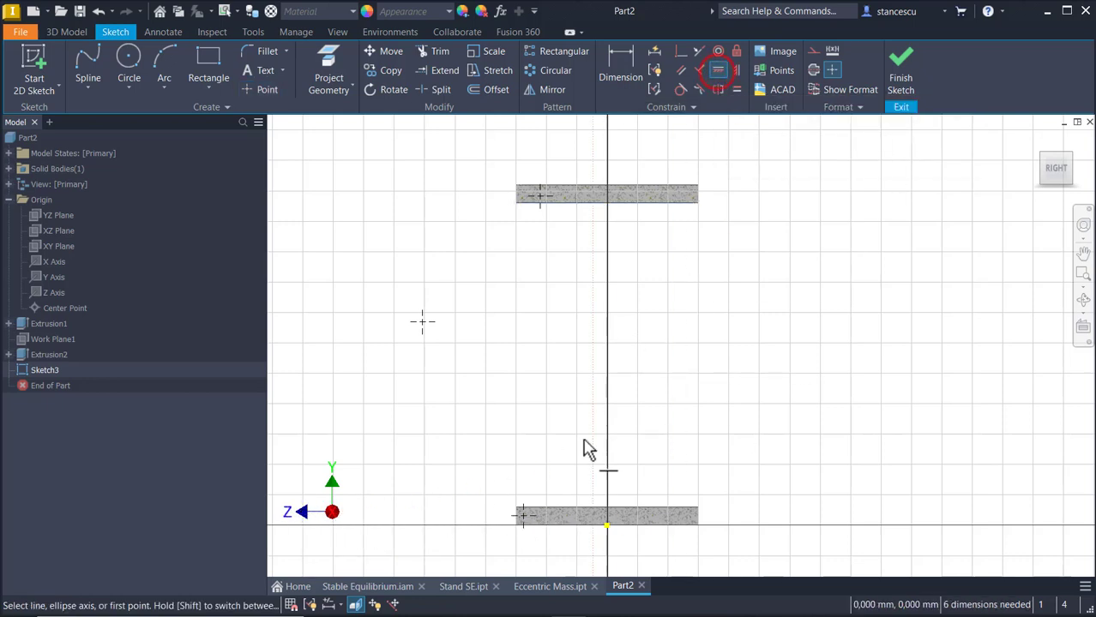
click(524, 516)
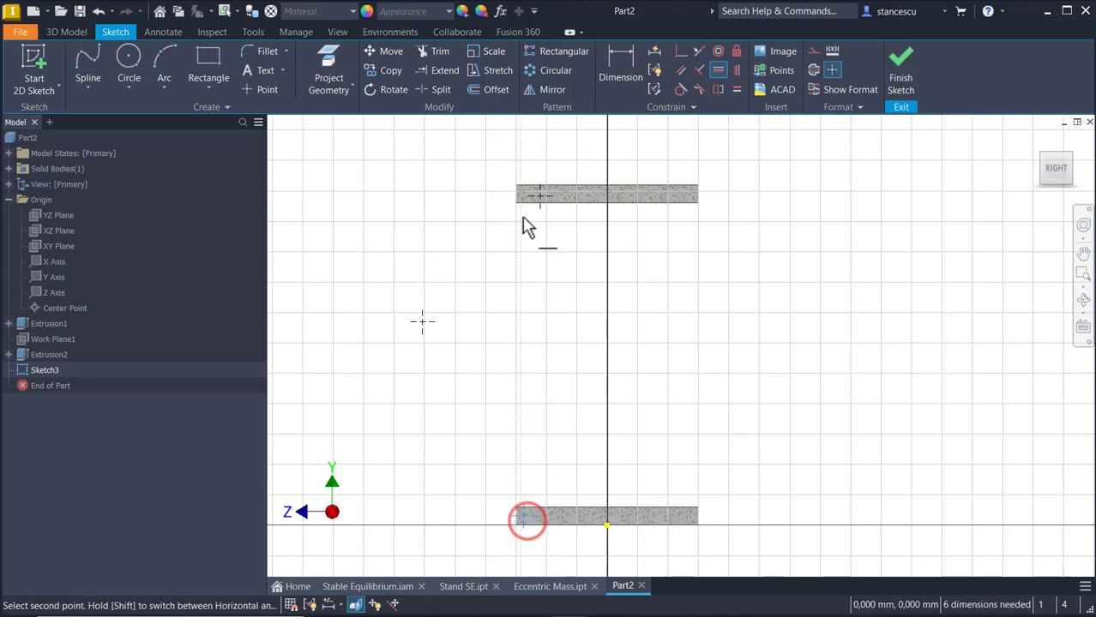
click(541, 192)
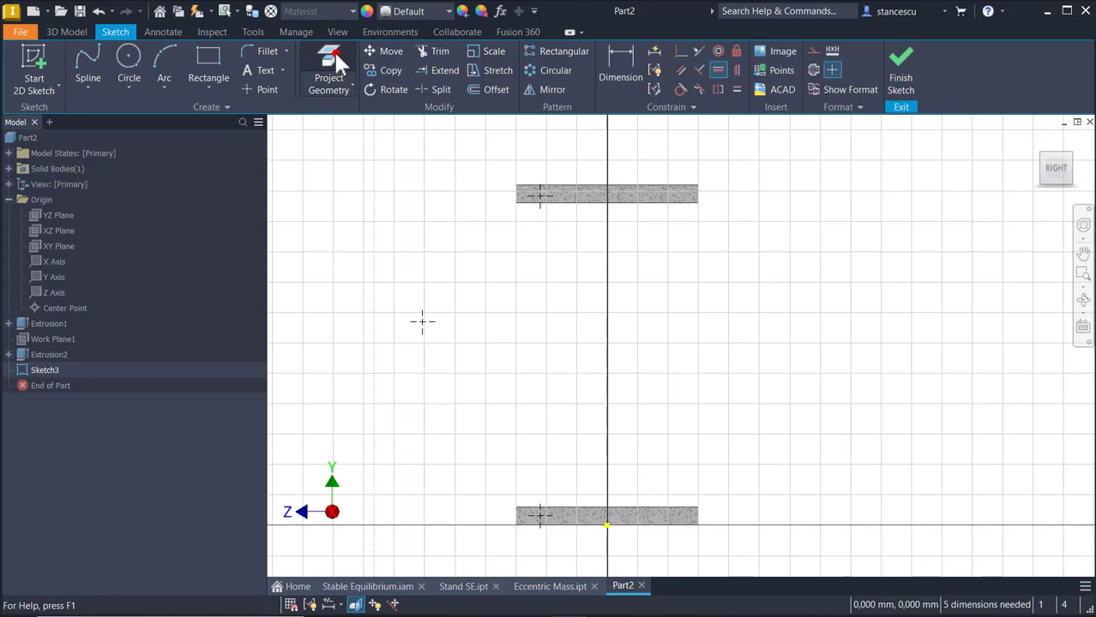
Project the +Z end edges of the upper and lower disc sections into the sketch
click(340, 85)
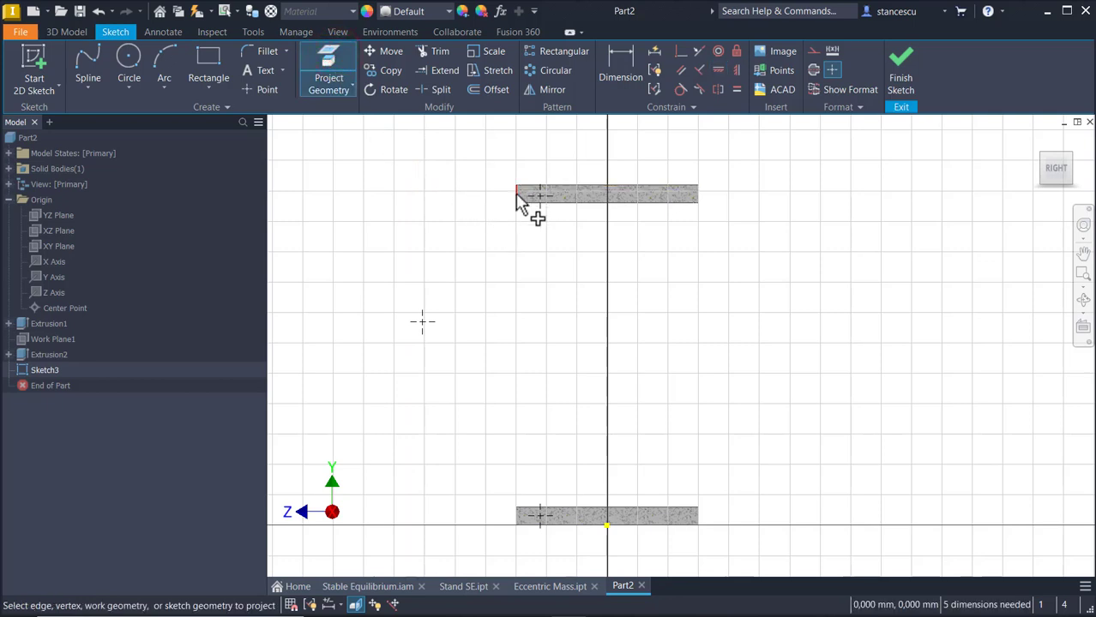
click(516, 195)
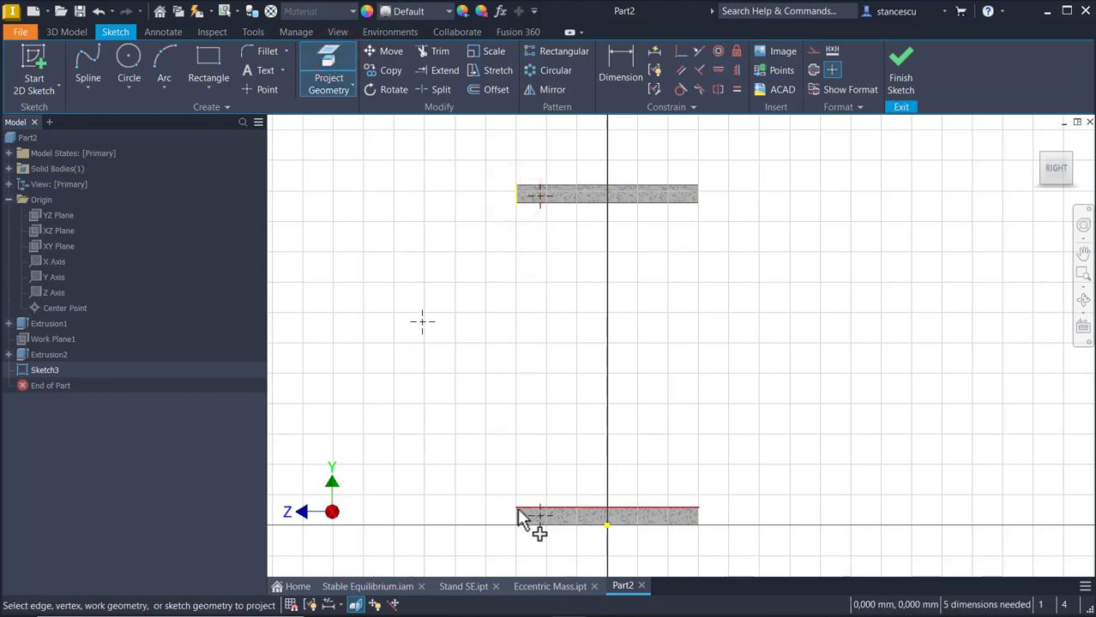
click(516, 516)
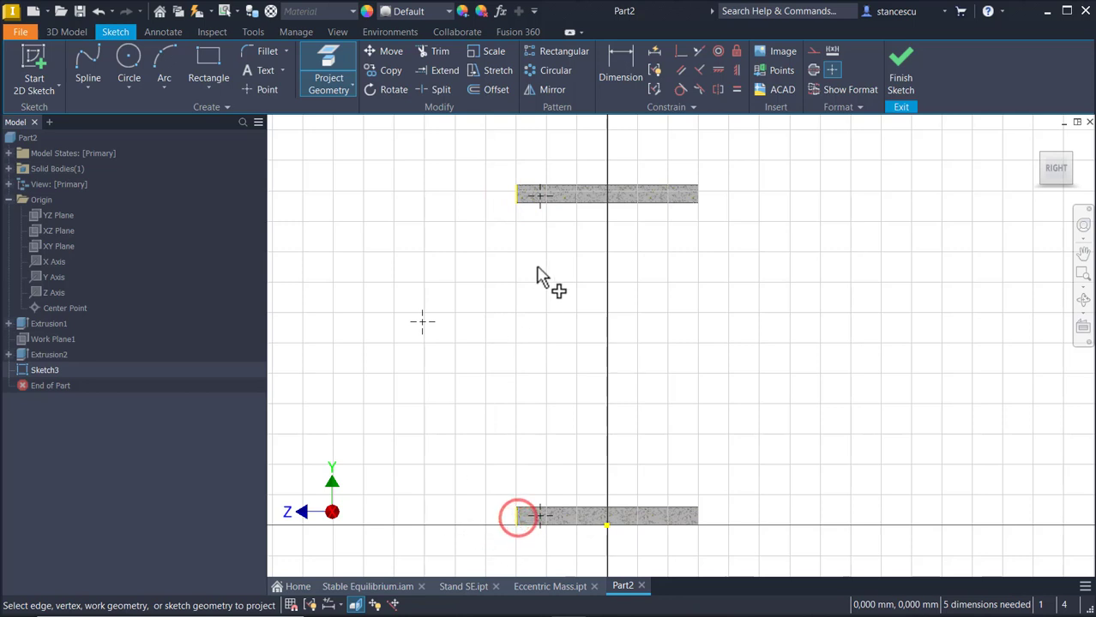
Apply Vertical constraints to align each disc's sketch point along Z with the midpoint of that disc's projected end edge
click(736, 71)
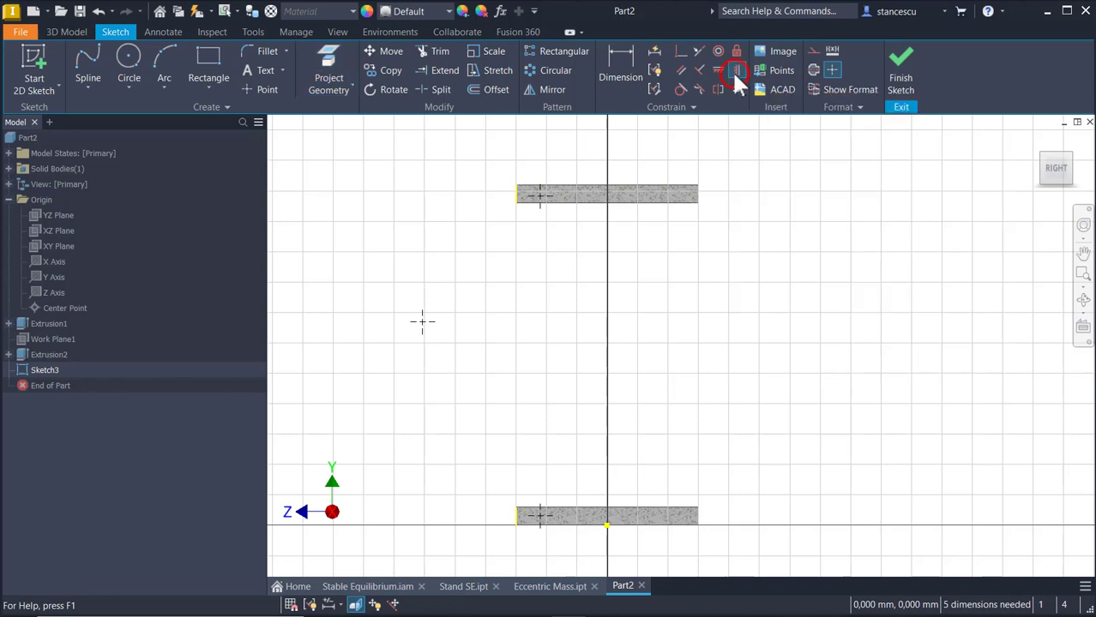
click(515, 194)
click(538, 196)
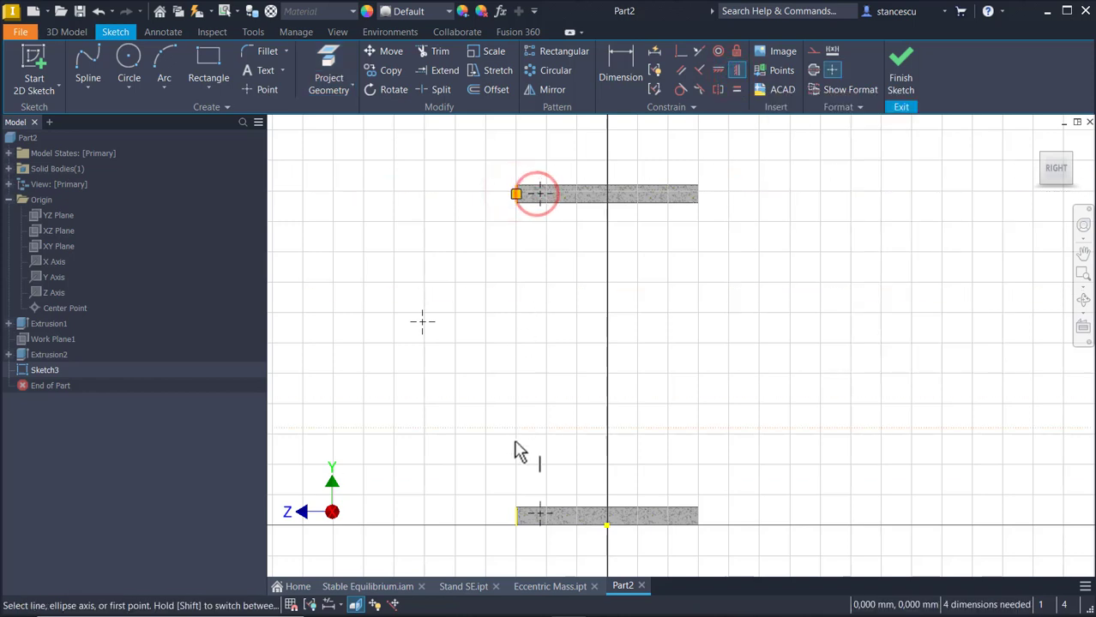
click(515, 515)
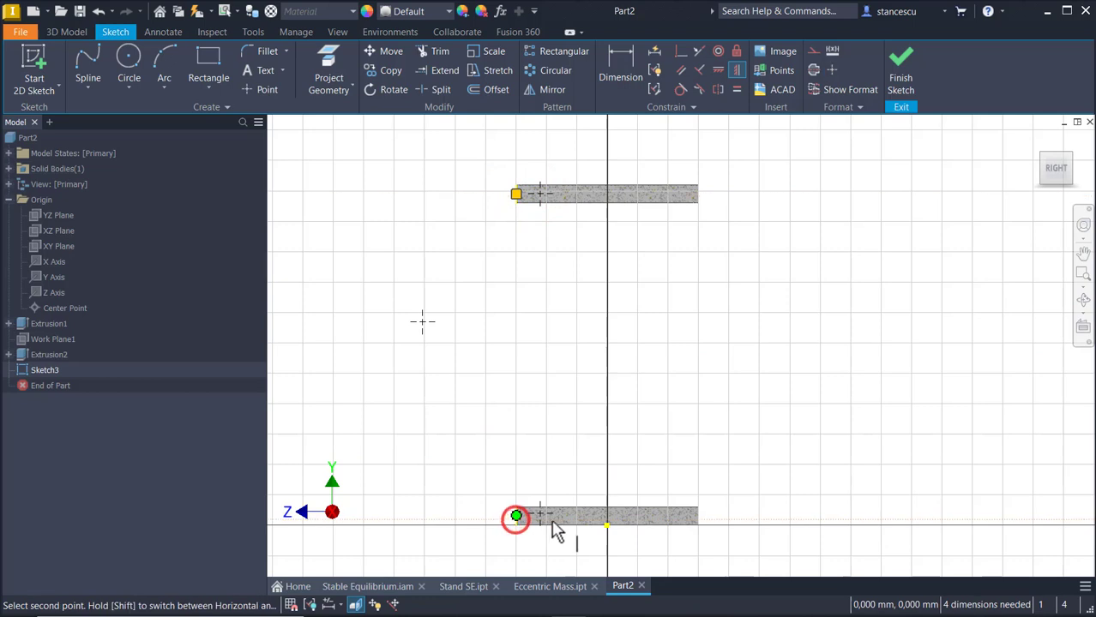
click(541, 515)
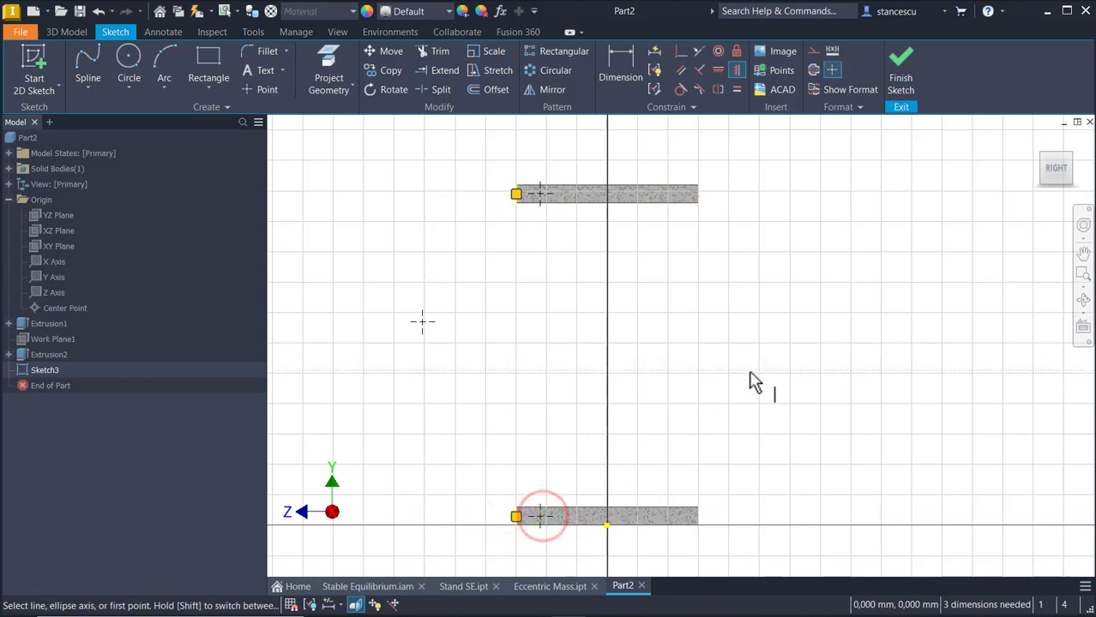
click(381, 229)
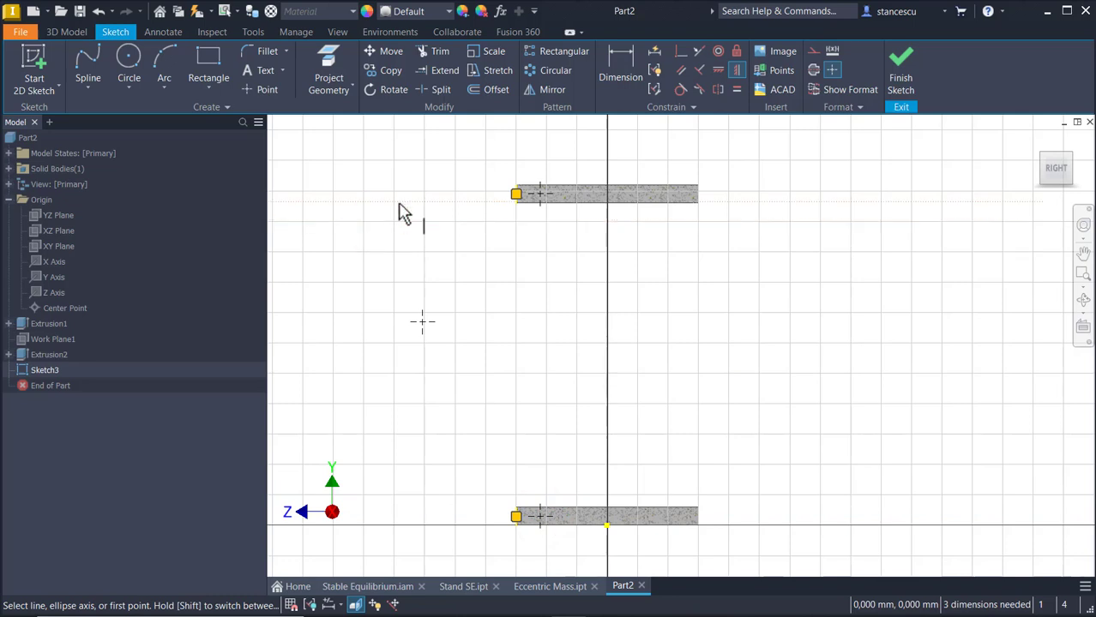
Dimension the lower disc's sketch point 50 mm along Z from the sketch origin
click(623, 58)
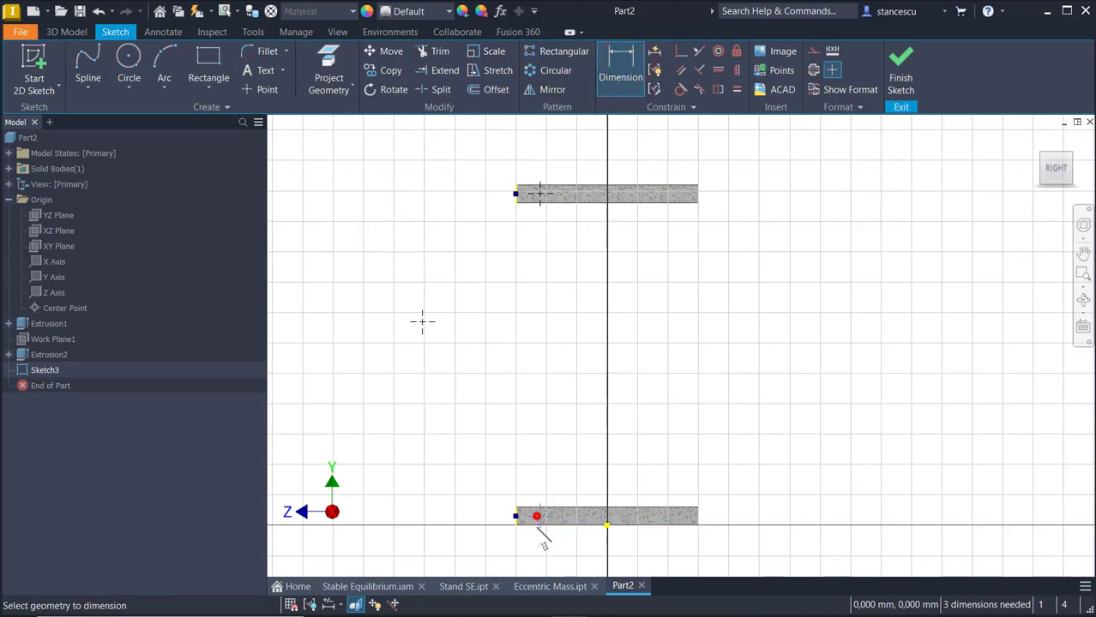
click(536, 517)
click(606, 524)
click(584, 547)
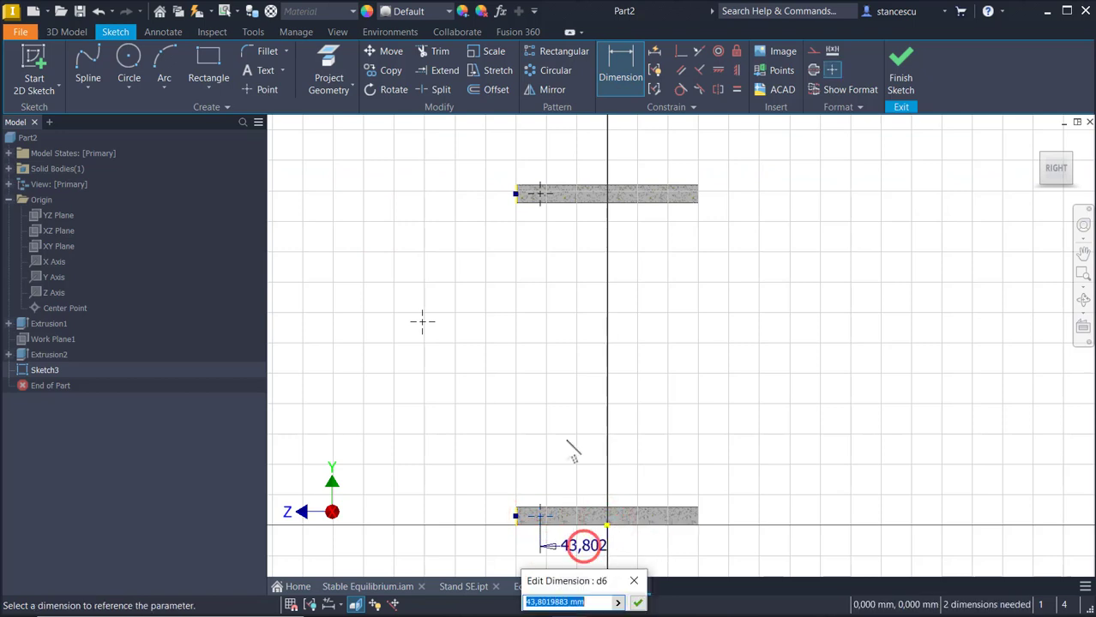
text(50)
key(Return)
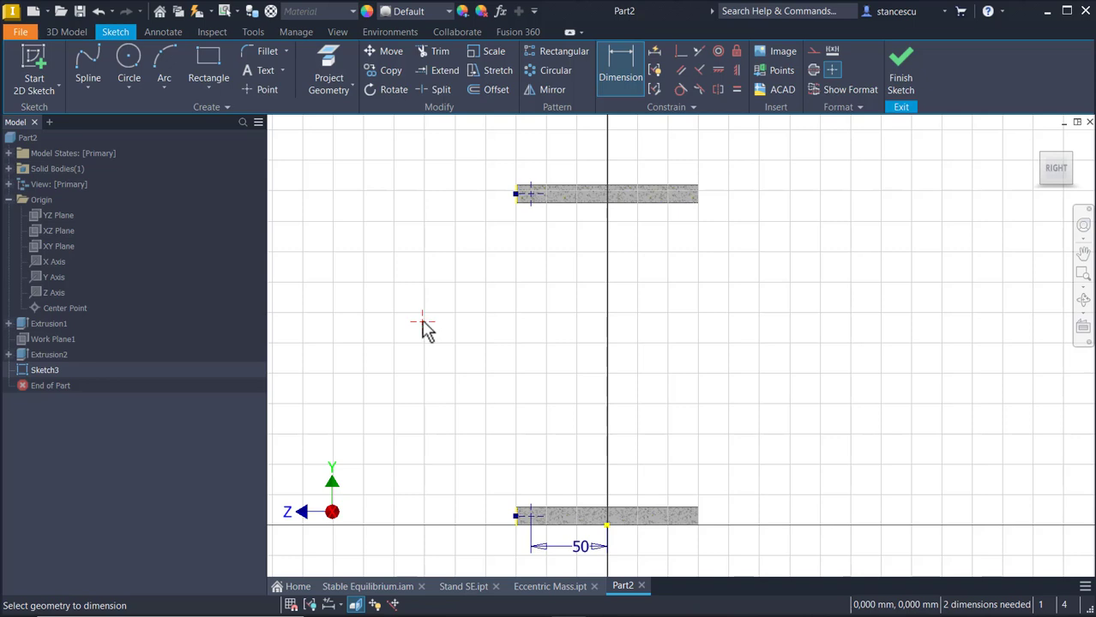
Dimension the outer sketch point between the discs 120 mm along Z from the sketch origin
click(422, 322)
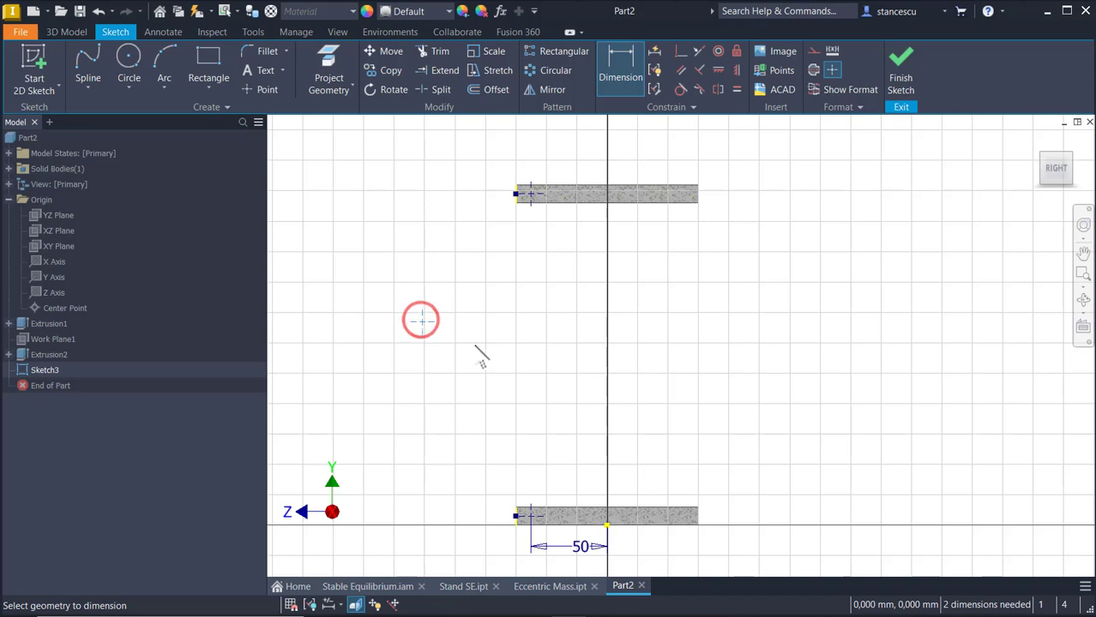
click(606, 524)
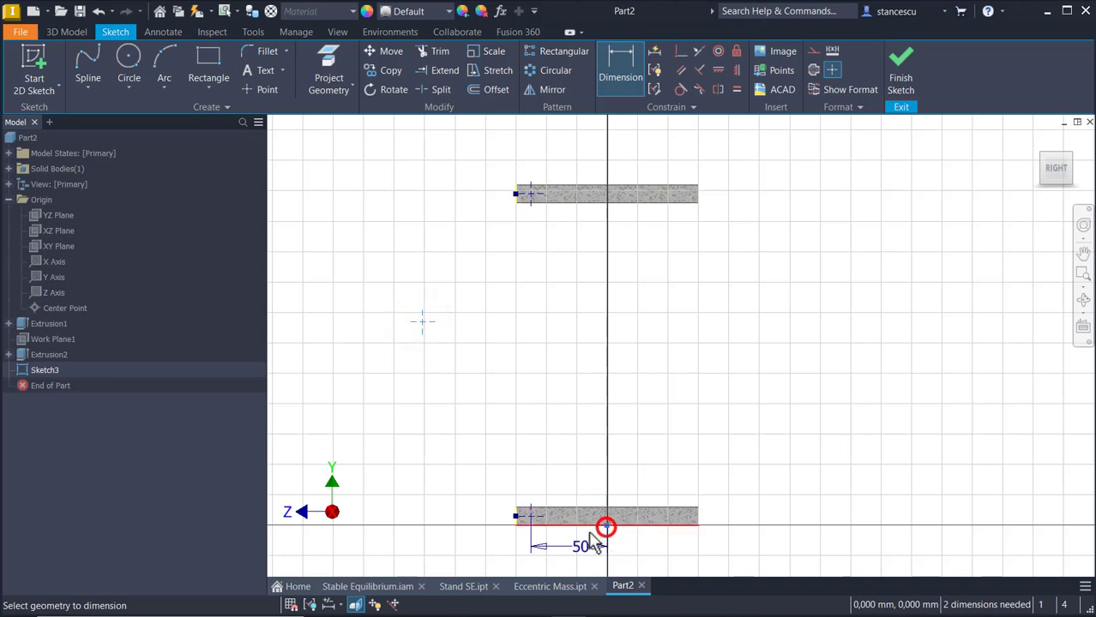
click(491, 568)
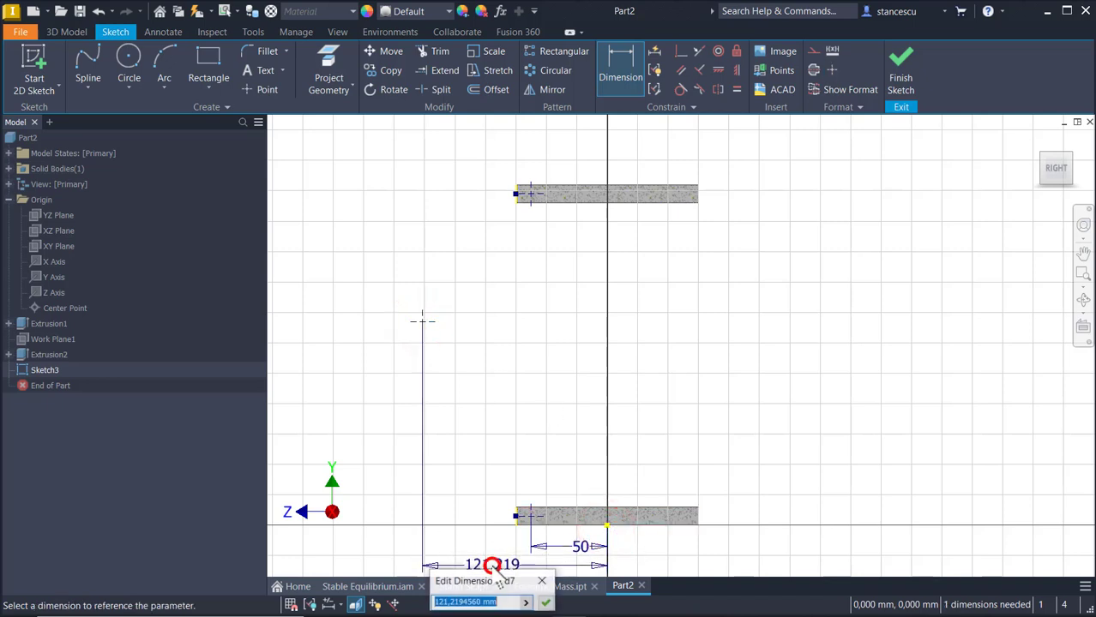
text(120)
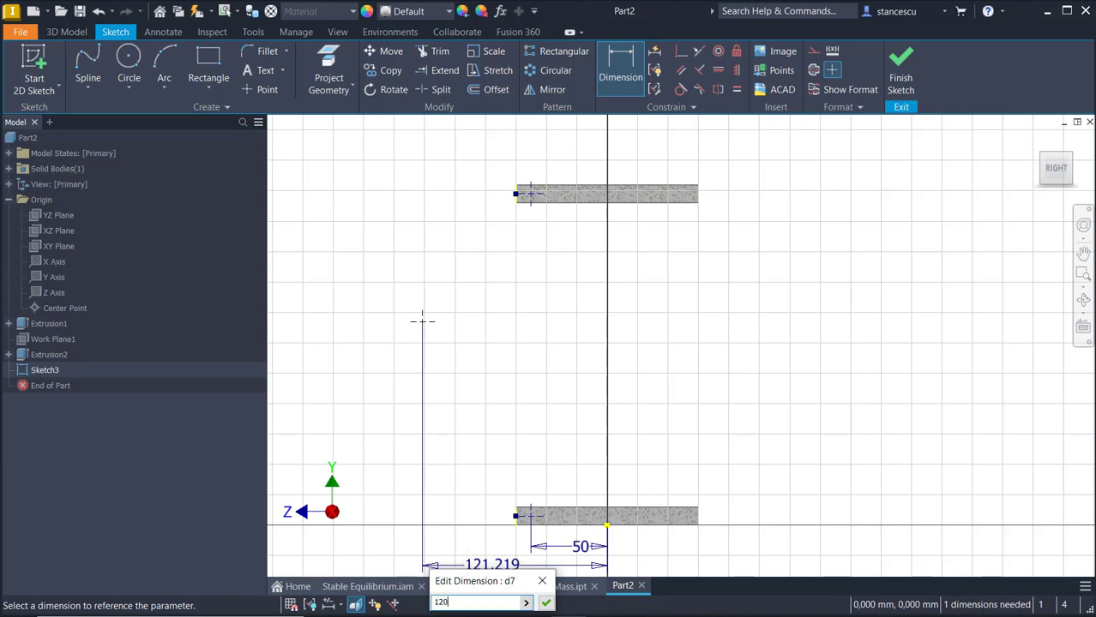
key(Return)
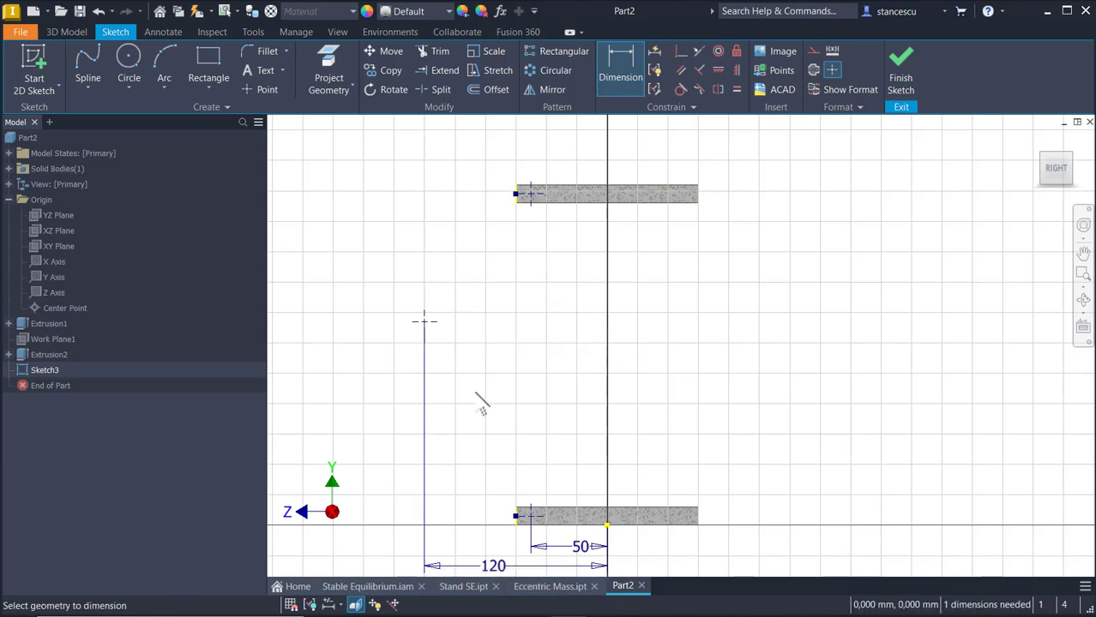
Dimension the outer sketch point 90 mm below the upper disc's top edge
click(434, 324)
click(554, 183)
click(385, 265)
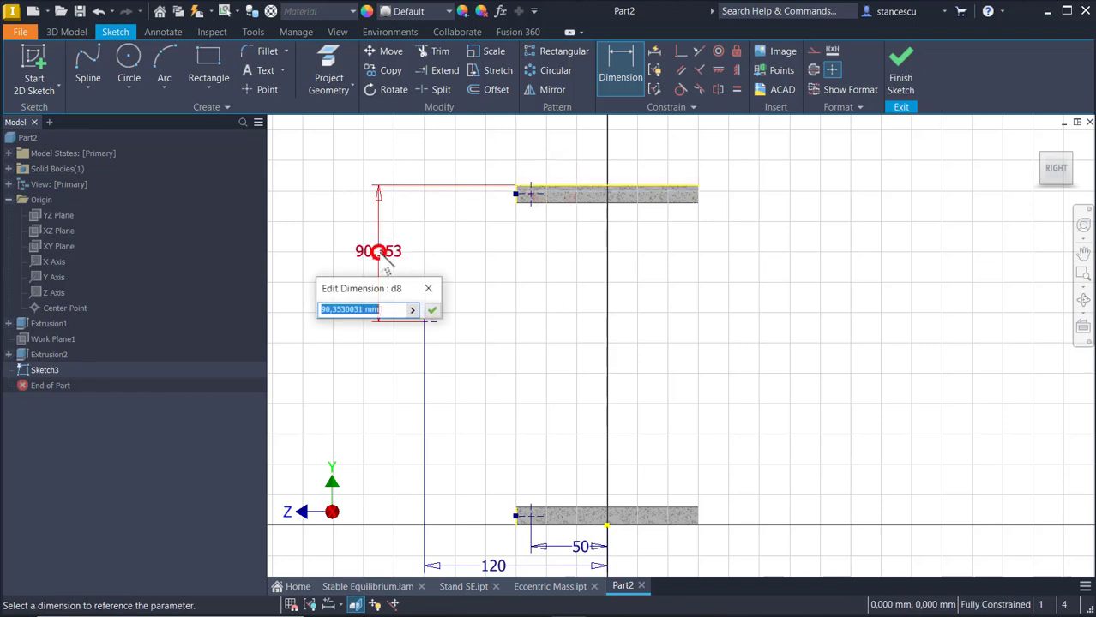
text(90)
key(Return)
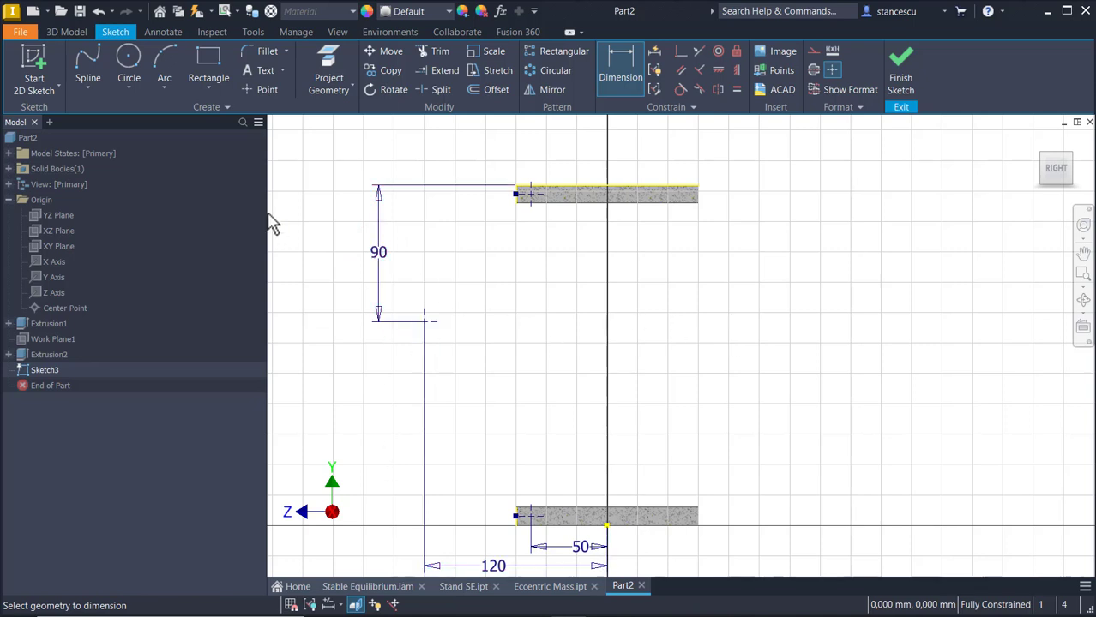
Draw a spline from the upper disc's point through the outer point to the lower disc's point and finish the sketch
click(87, 60)
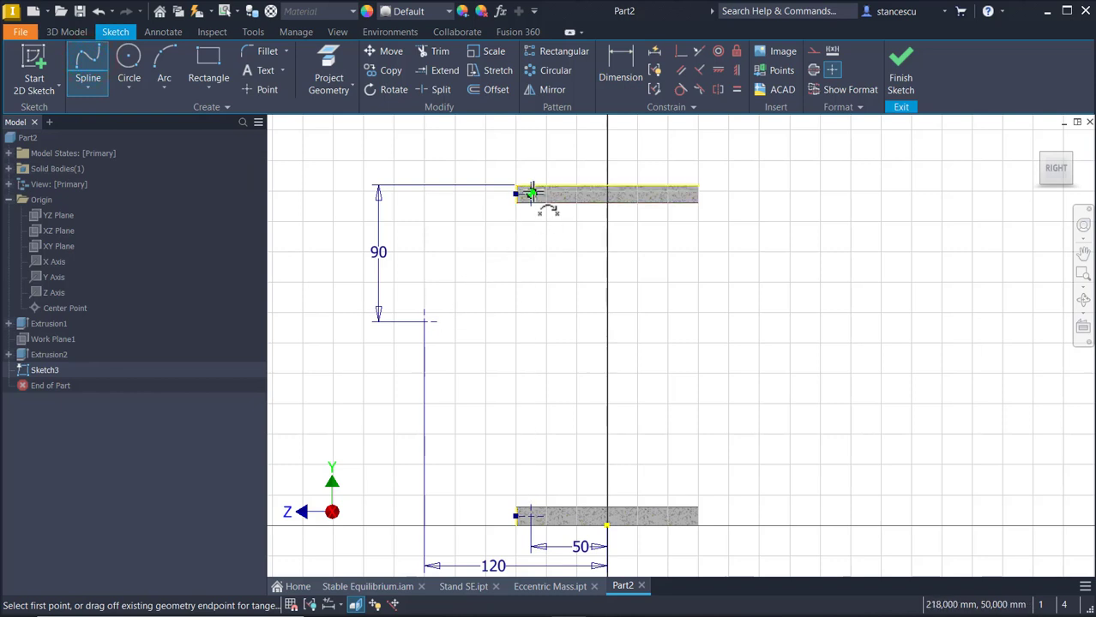
click(531, 193)
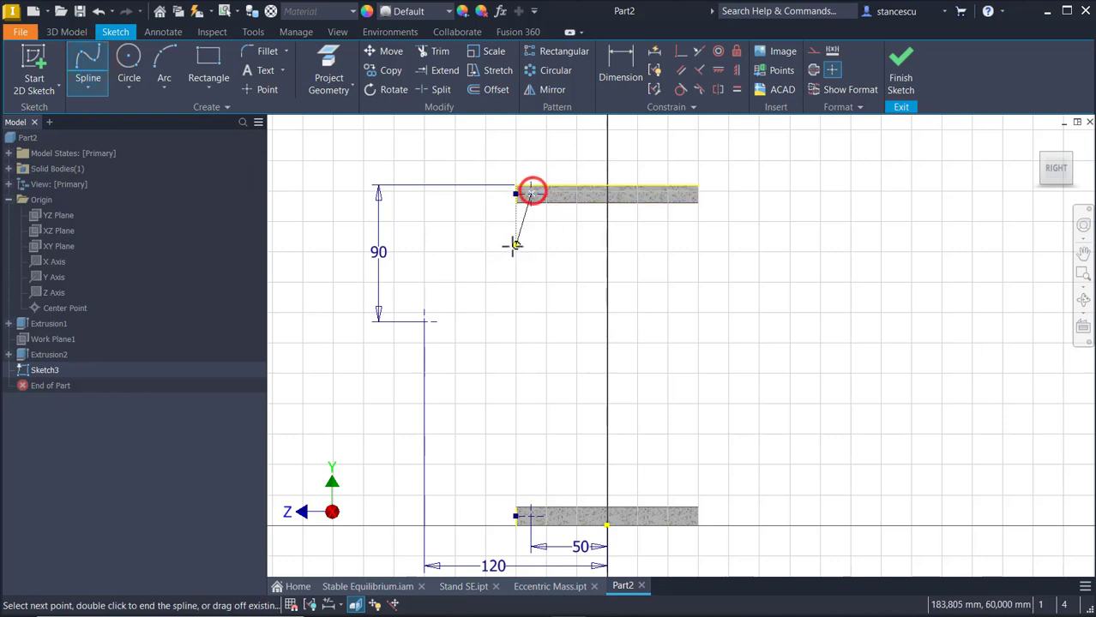
click(424, 320)
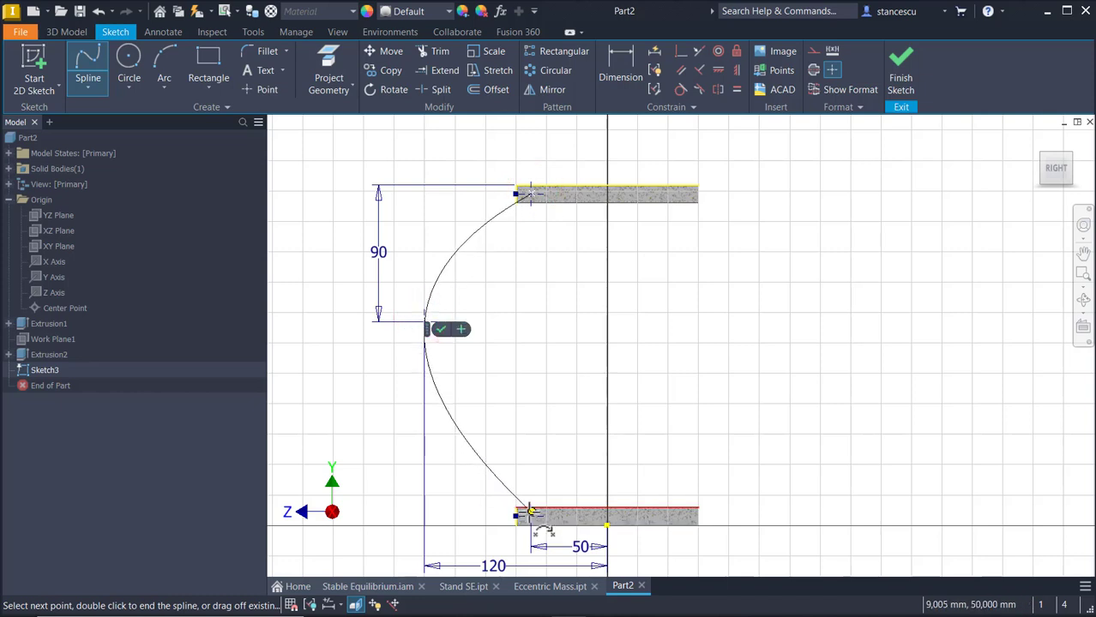
click(530, 515)
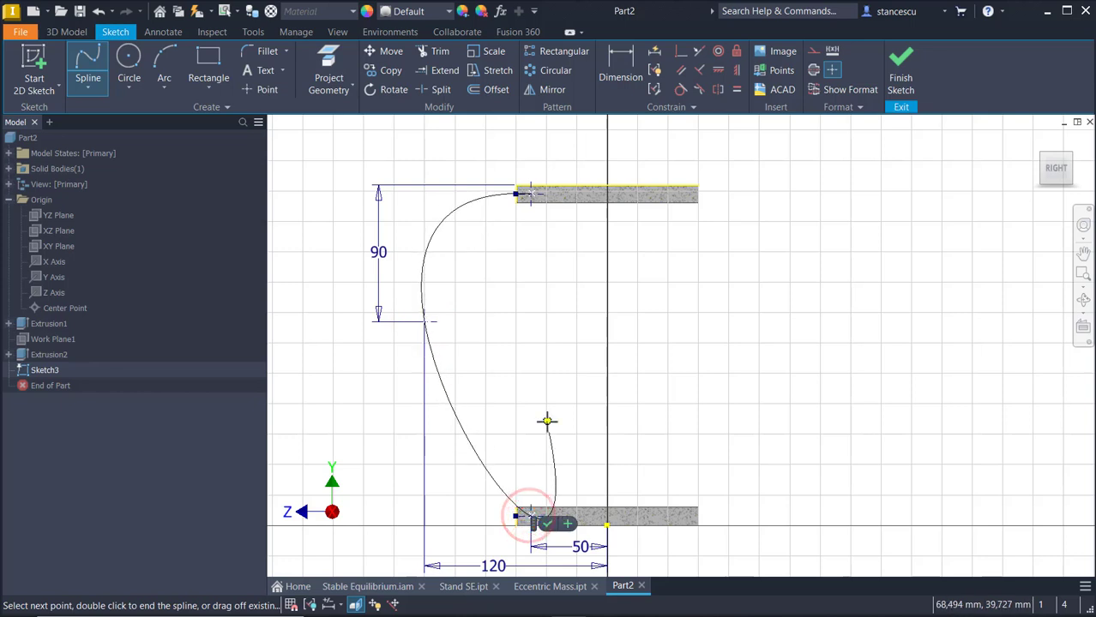
double_click(531, 516)
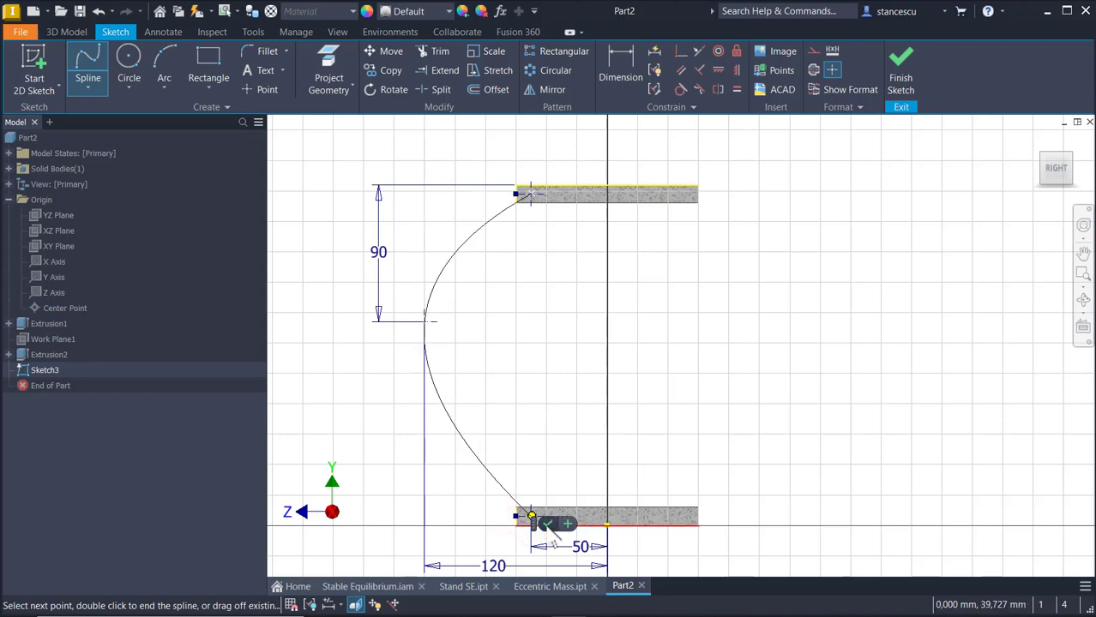
click(546, 523)
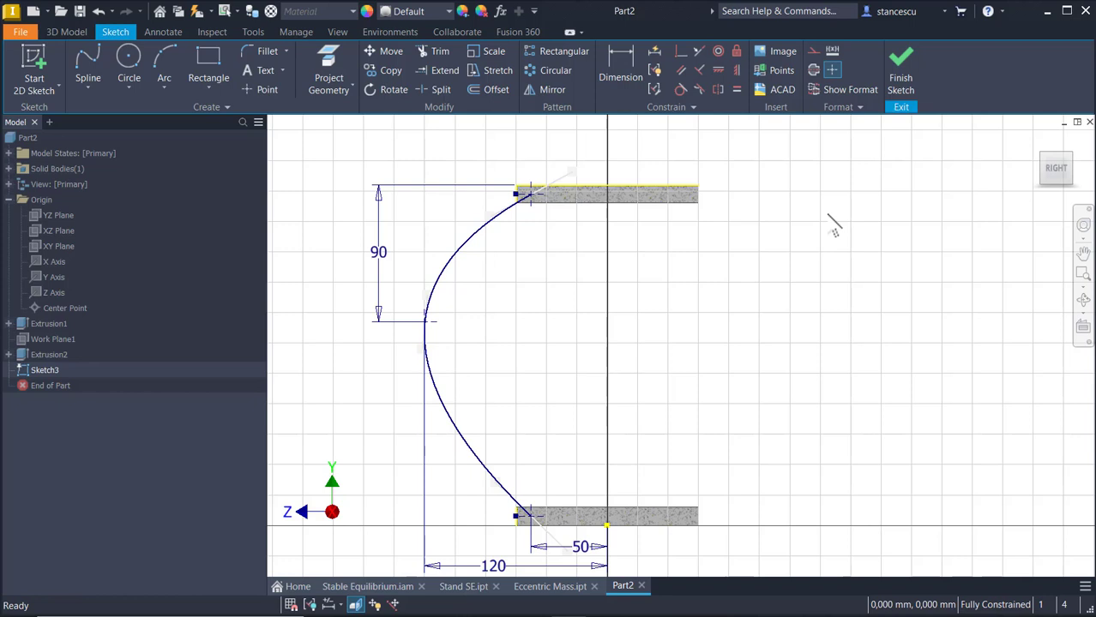
click(901, 61)
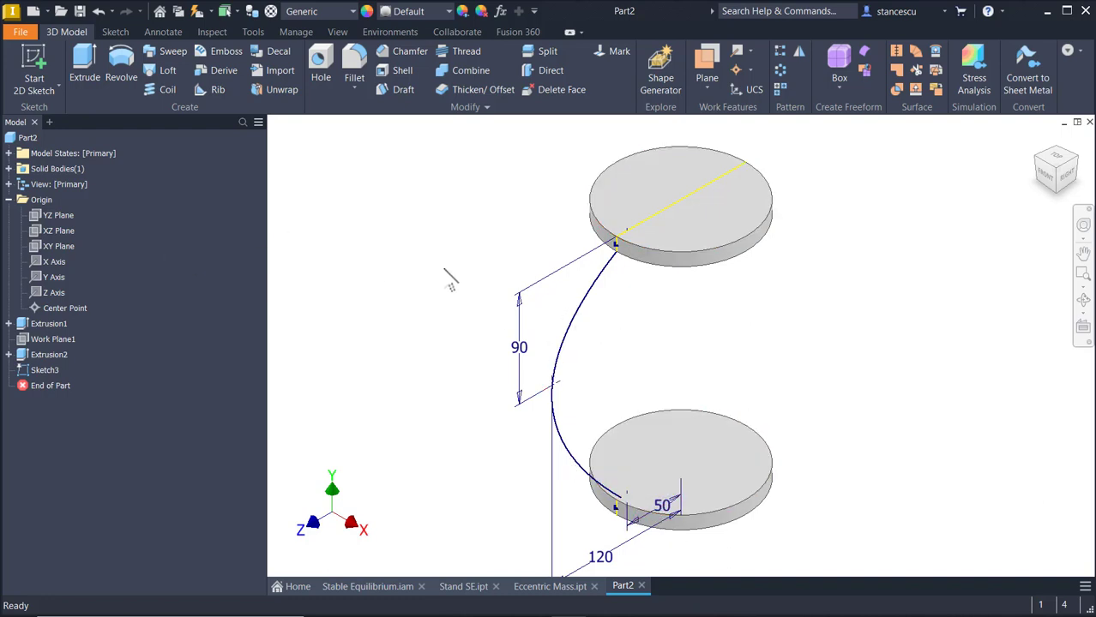
Create a work plane normal to the spline at its upper endpoint
click(702, 54)
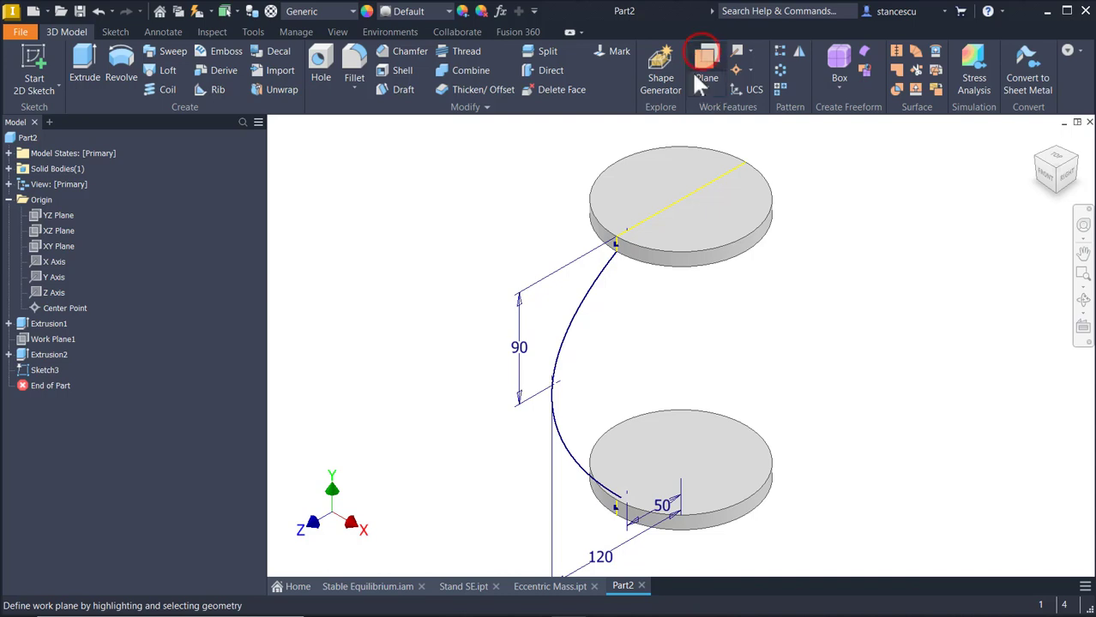
click(593, 284)
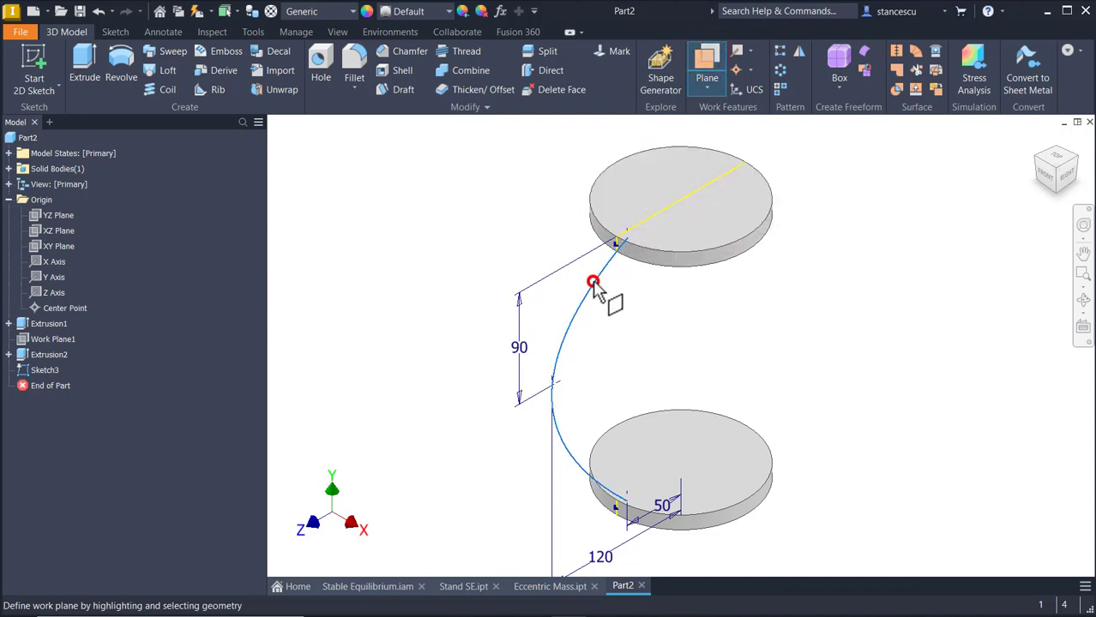
click(630, 235)
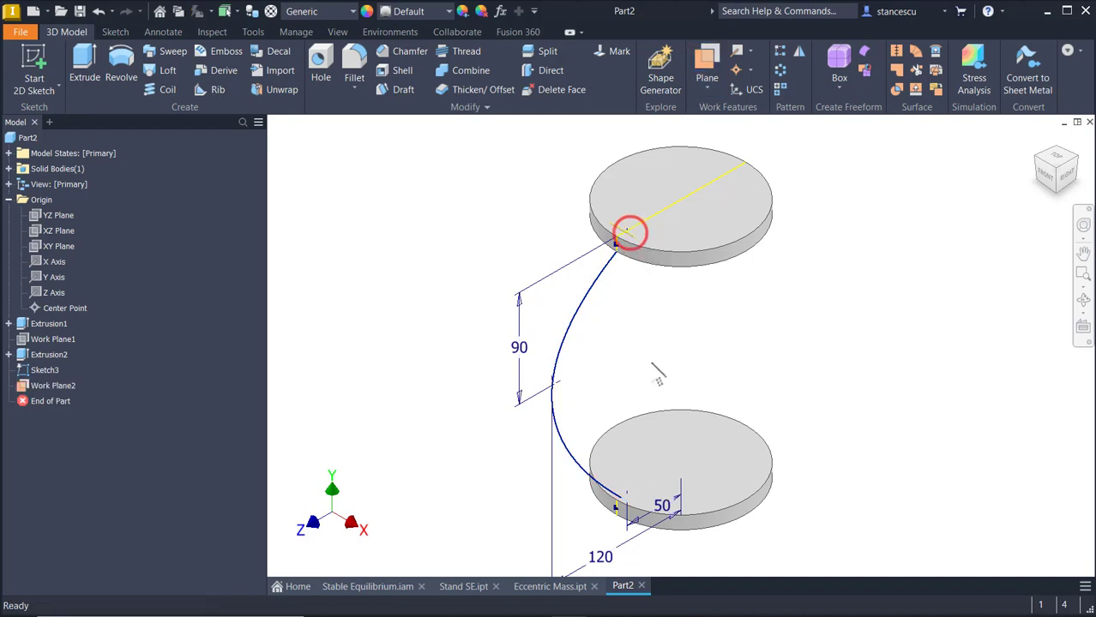
click(804, 302)
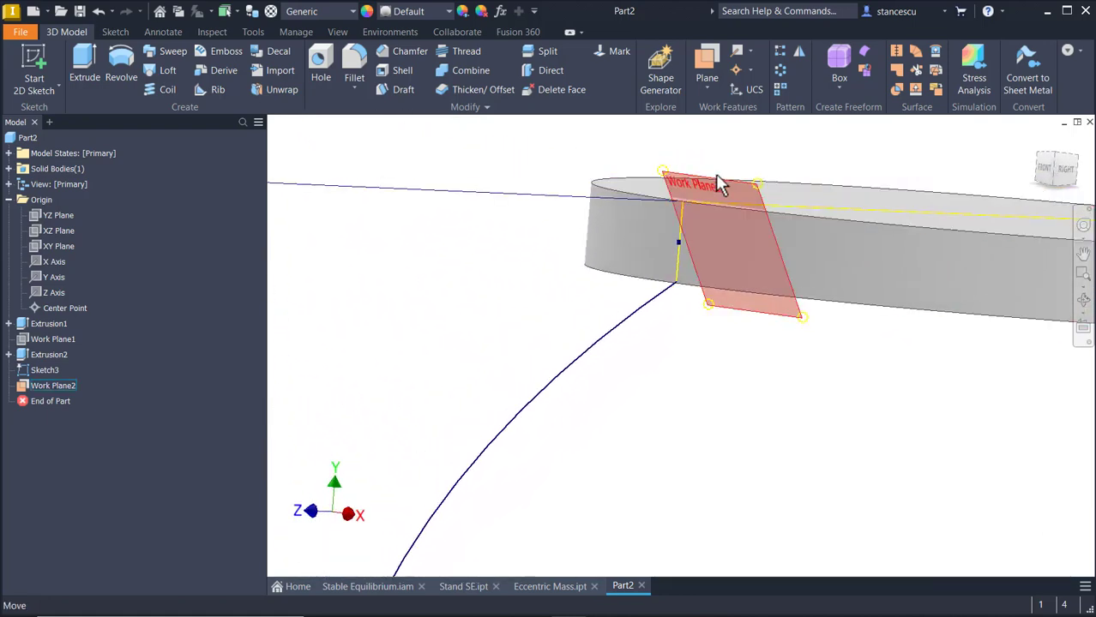
Enlarge the new work plane's display with its Auto-Resize option
click(719, 182)
right_click(715, 178)
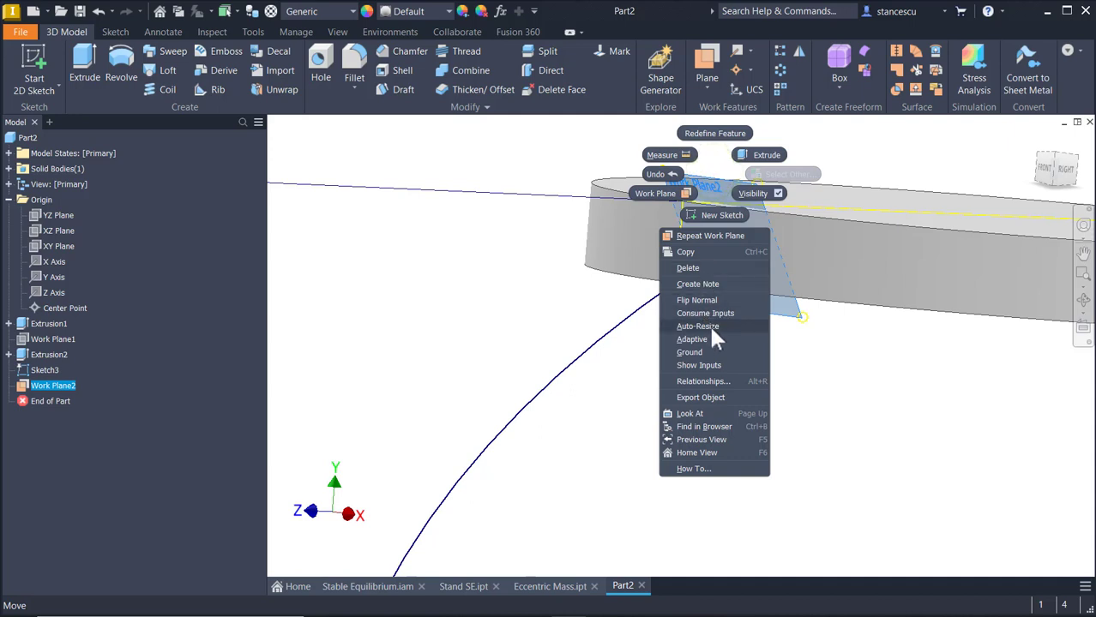
click(653, 348)
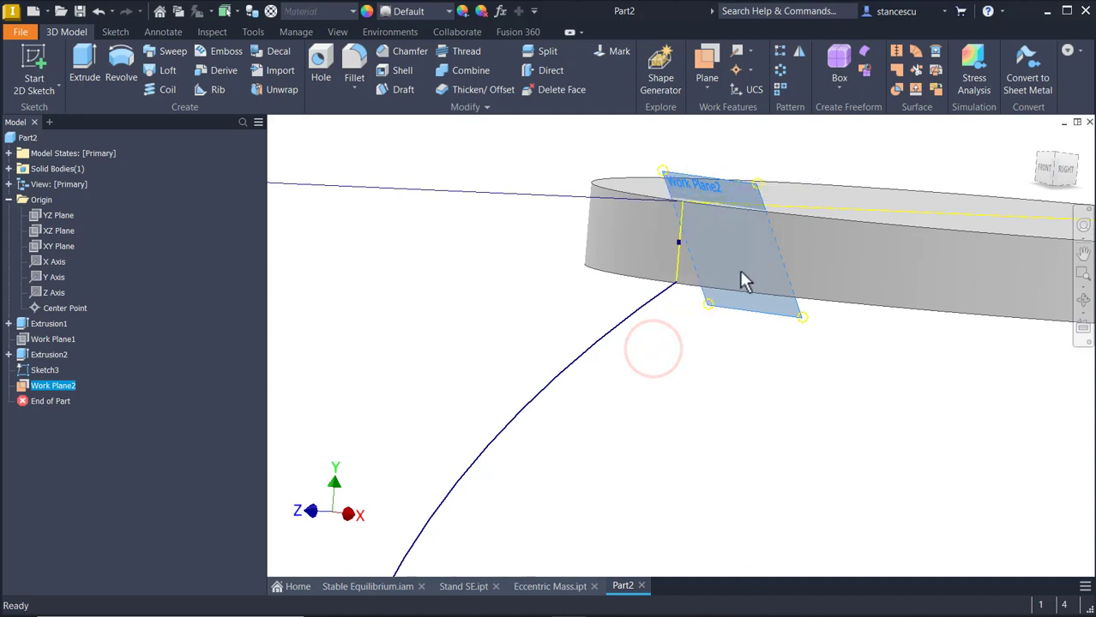
right_click(722, 197)
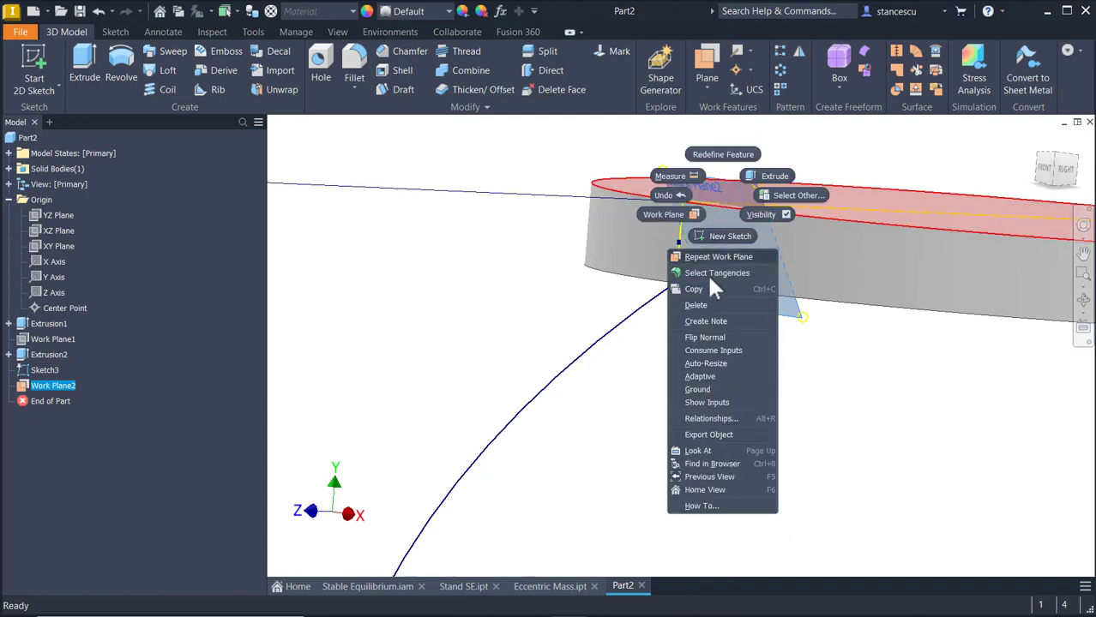
click(703, 363)
scroll(703, 363, down, 5)
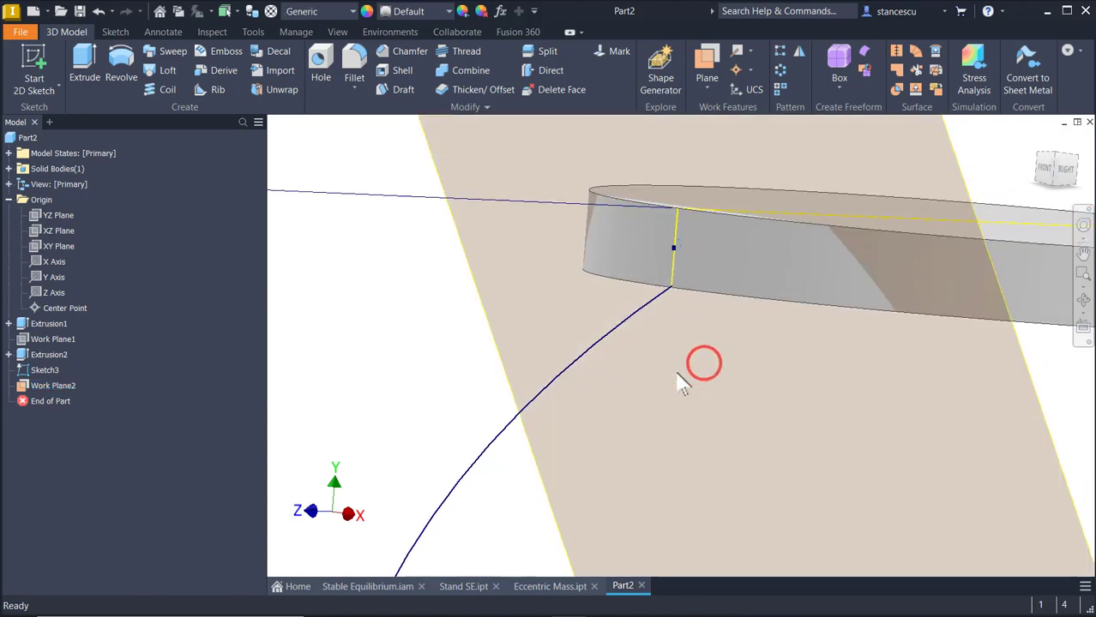
shift+middle_drag(725, 464, 846, 459)
scroll(846, 460, up, 5)
shift+middle_drag(871, 361, 876, 349)
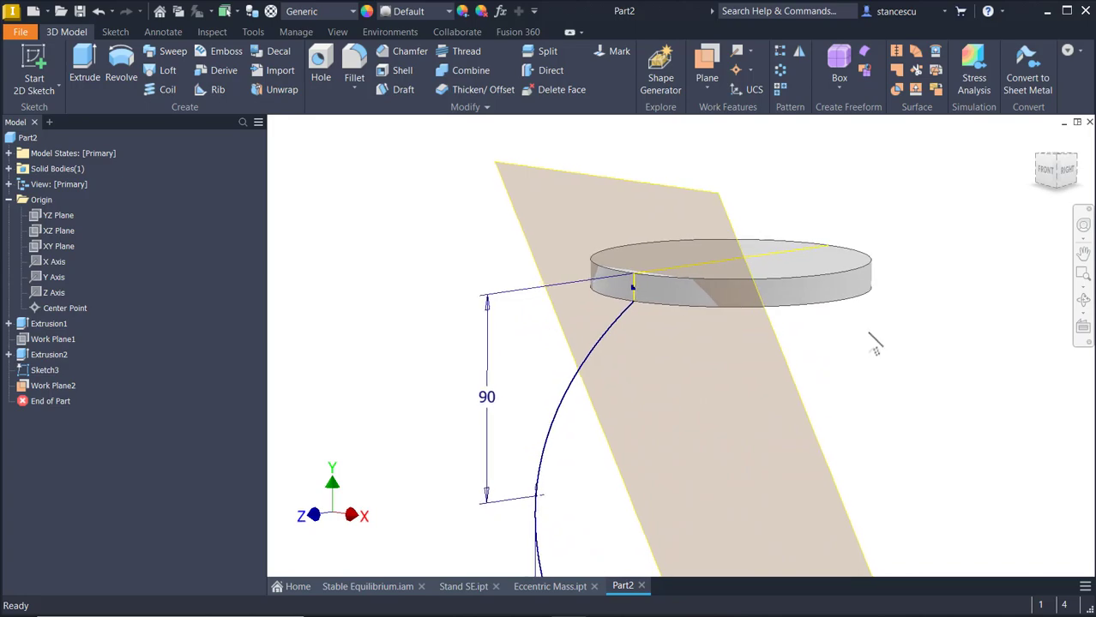
Start a sketch on the work plane normal to the spline and slice the model graphics at the sketch plane
click(728, 210)
click(741, 202)
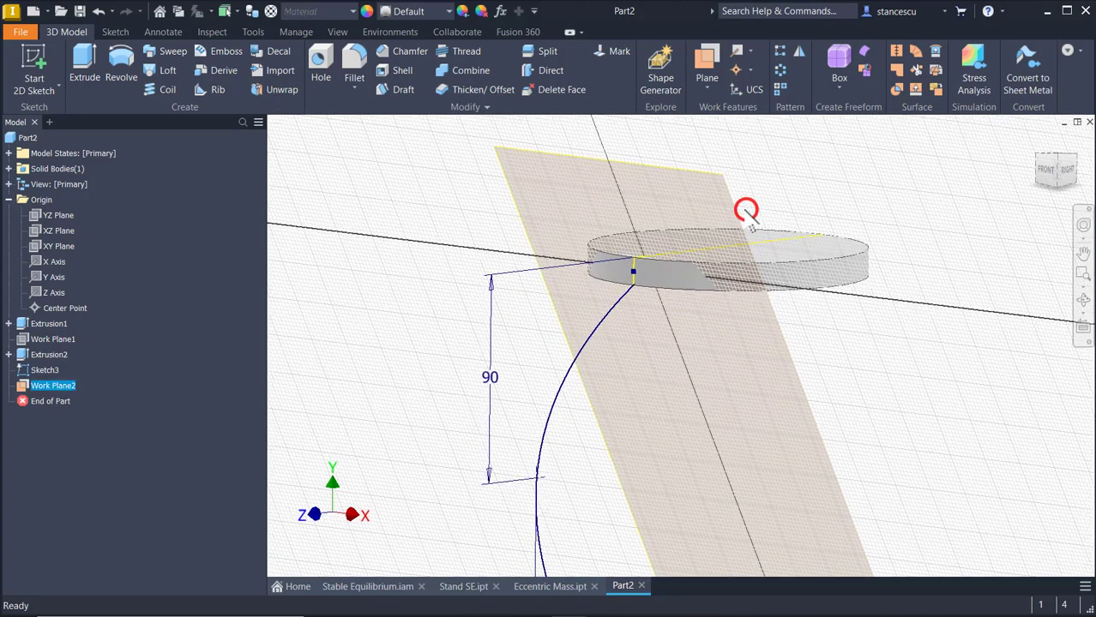
scroll(825, 197, down, 3)
mouse_move(825, 197)
shift+middle_down()
mouse_move(827, 310)
mouse_move(856, 238)
shift+middle_up()
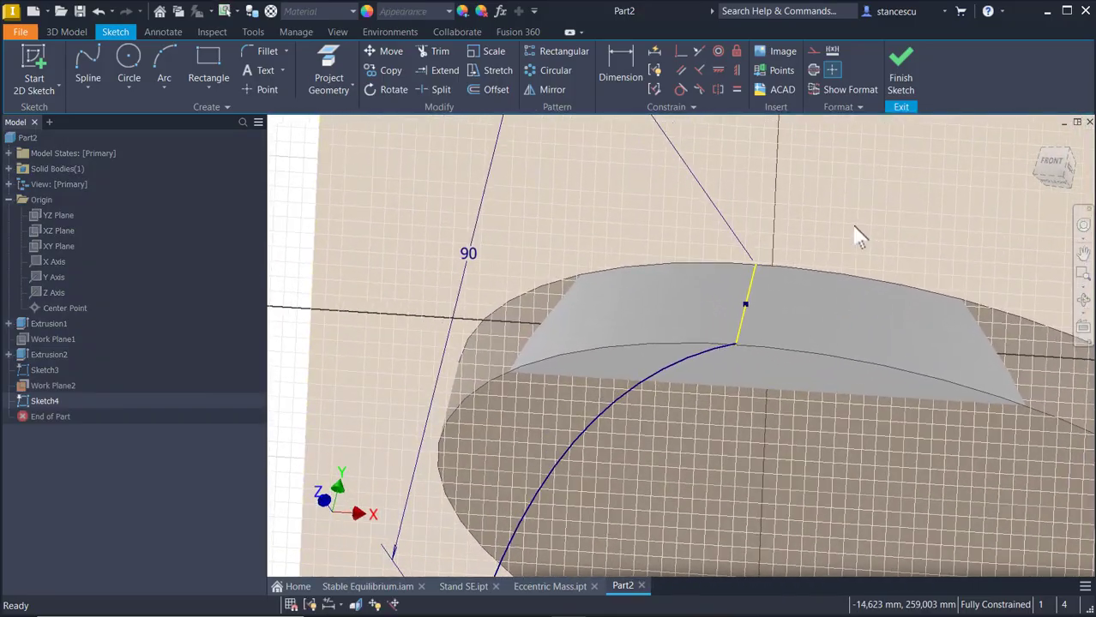
key(F7)
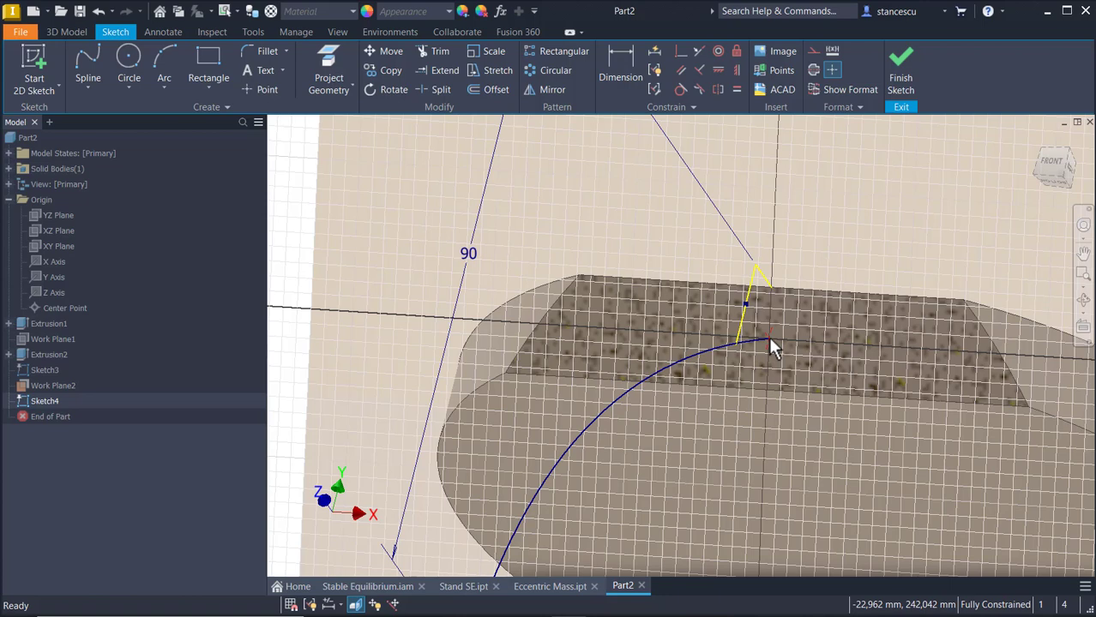
Draw a 12 mm diameter circle centred on the spline's upper endpoint
click(130, 53)
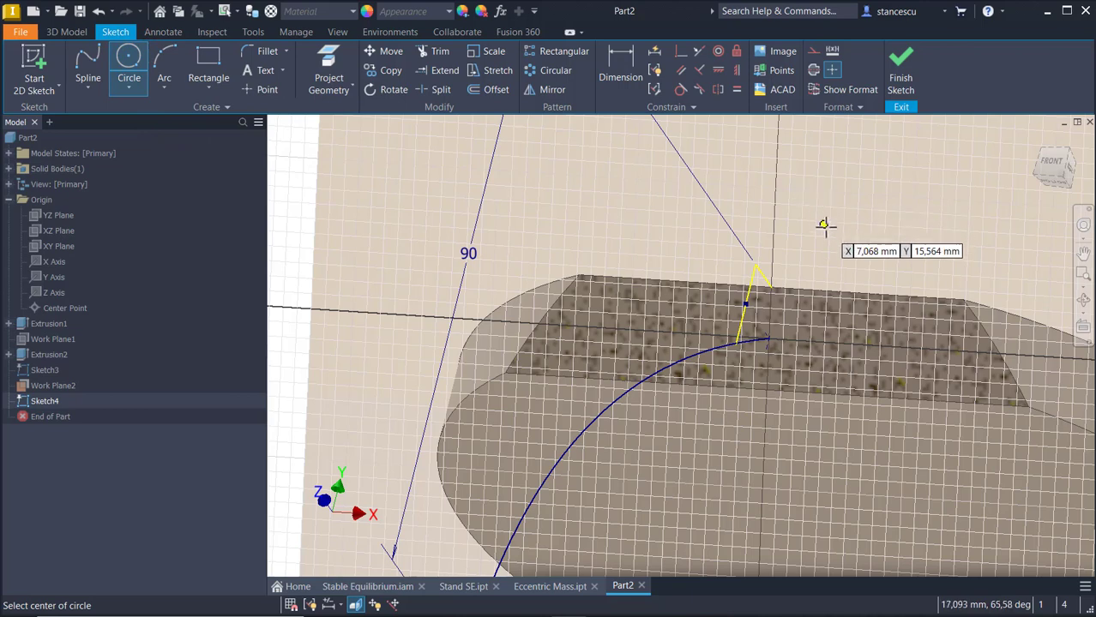
click(769, 338)
text(12)
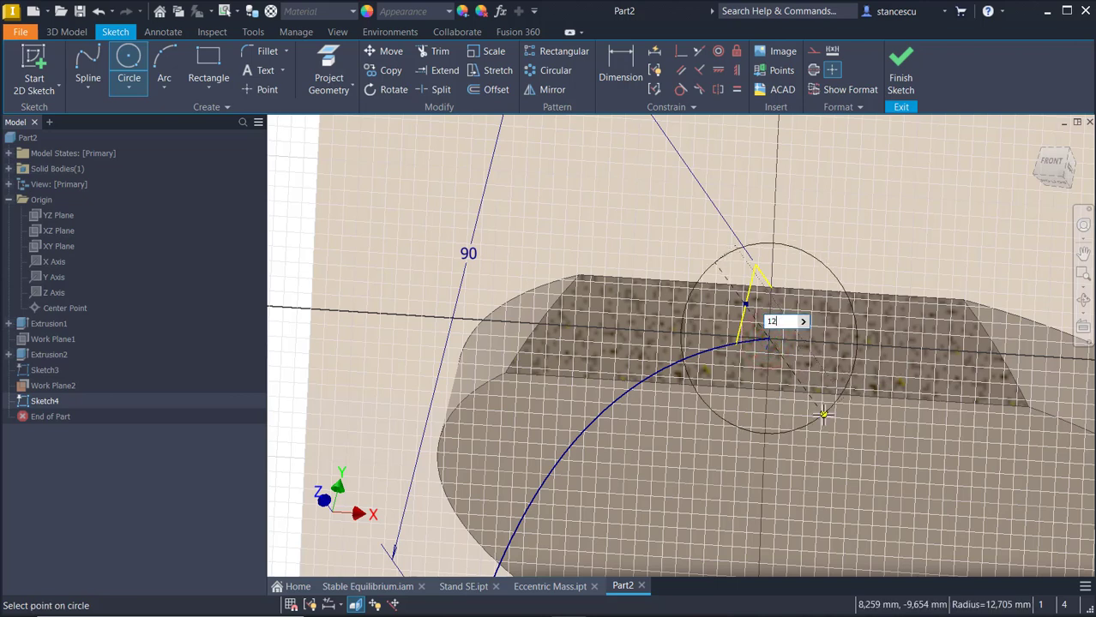
key(Return)
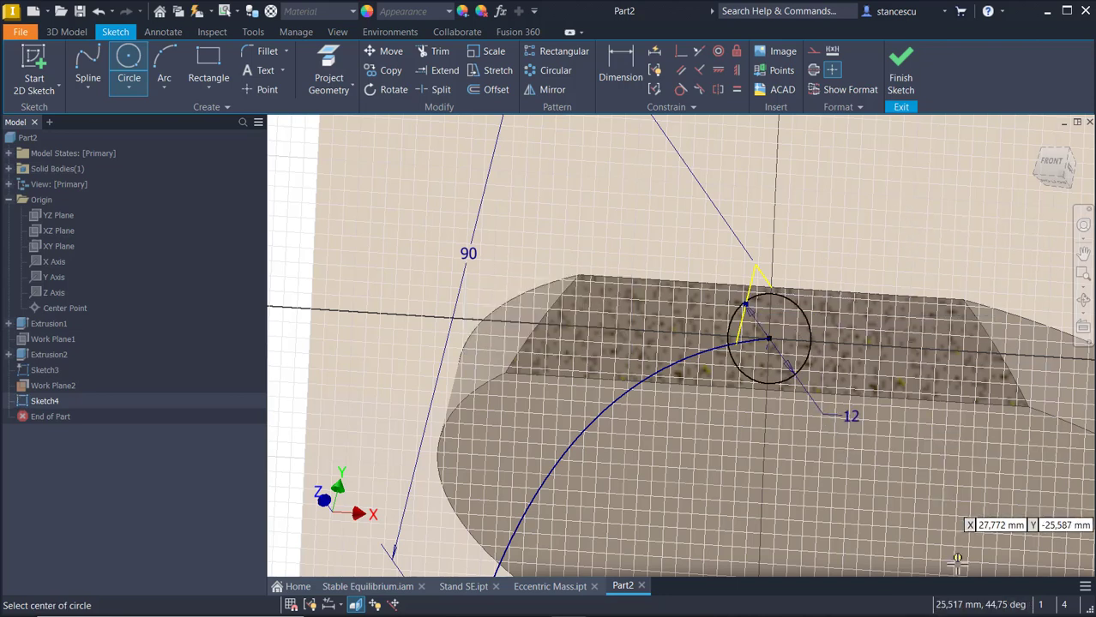
key(Escape)
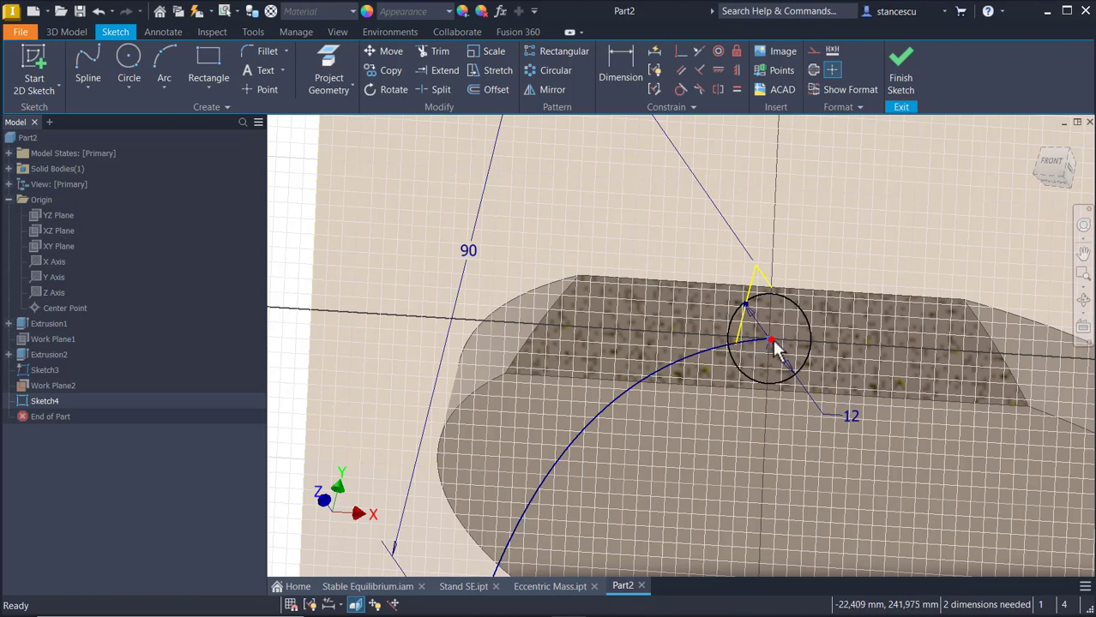
Project the spline's upper endpoint into the sketch, attach the circle's centre to it and finish the sketch
drag(771, 343, 848, 210)
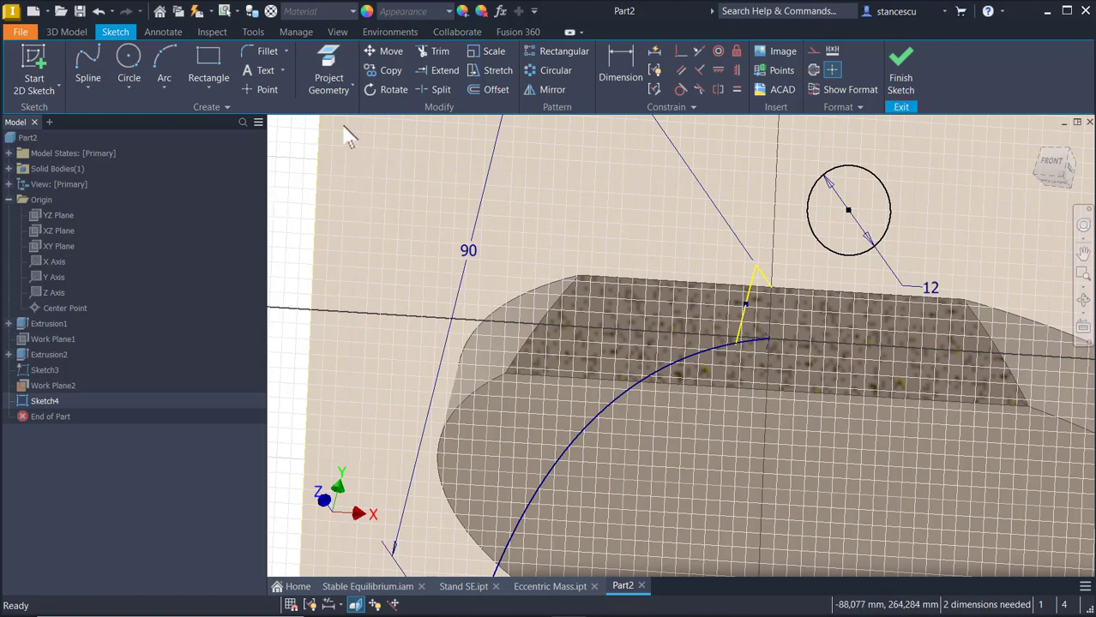
click(328, 65)
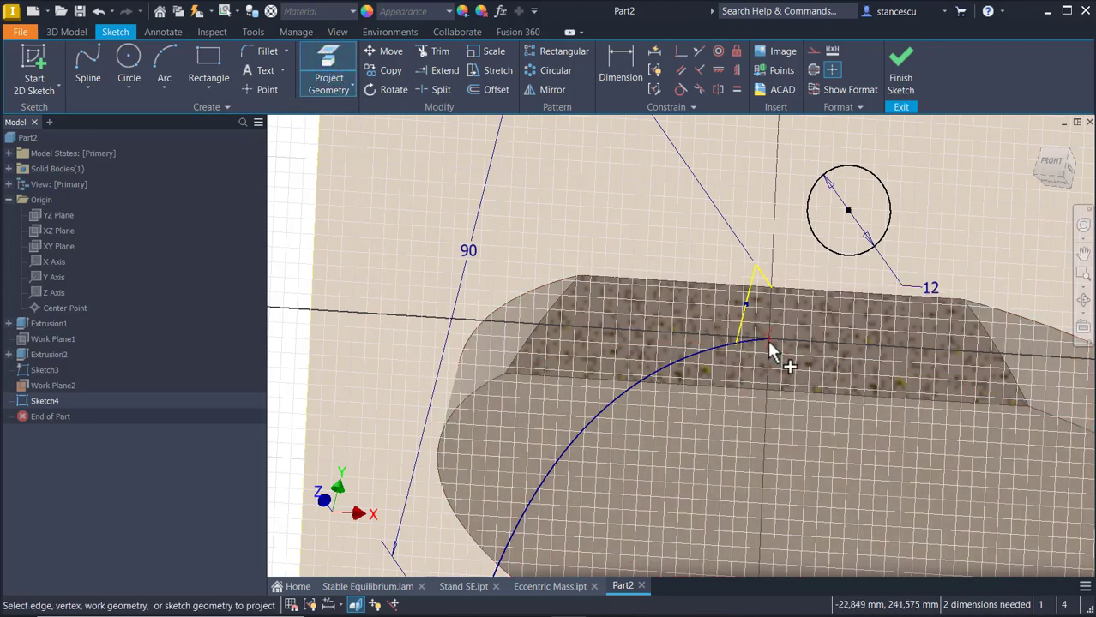
click(766, 336)
key(Escape)
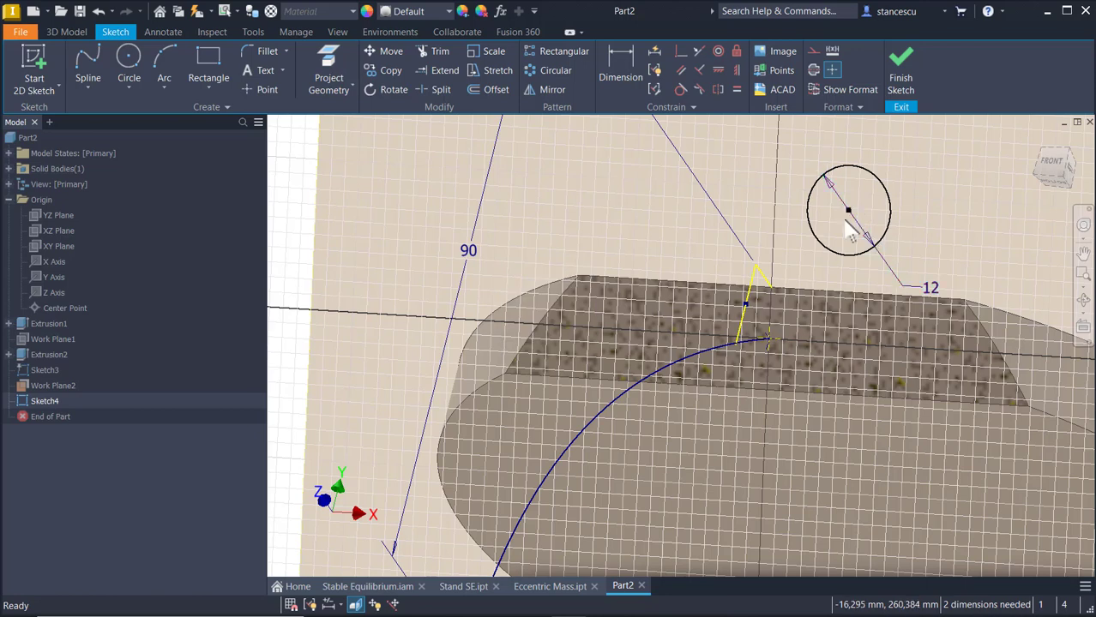
drag(849, 214, 771, 338)
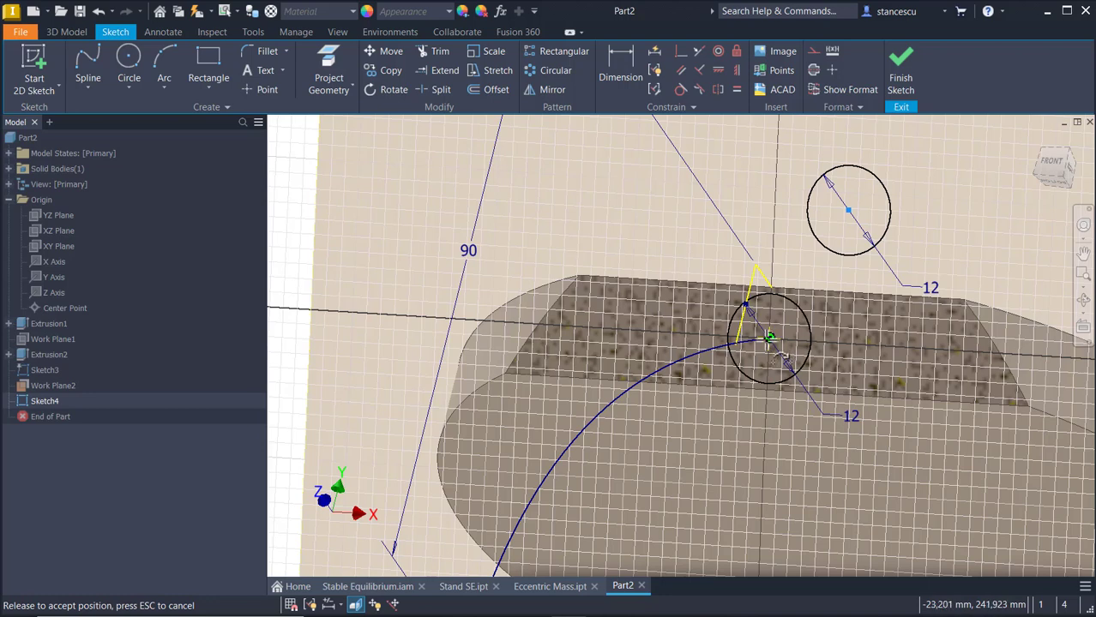
drag(770, 338, 770, 339)
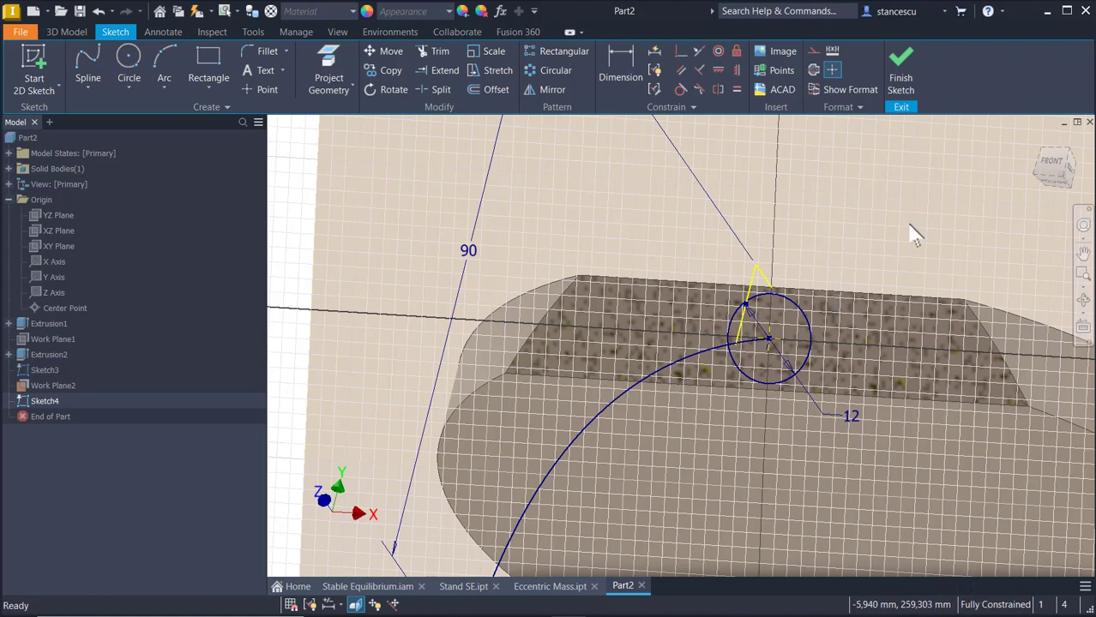
click(901, 61)
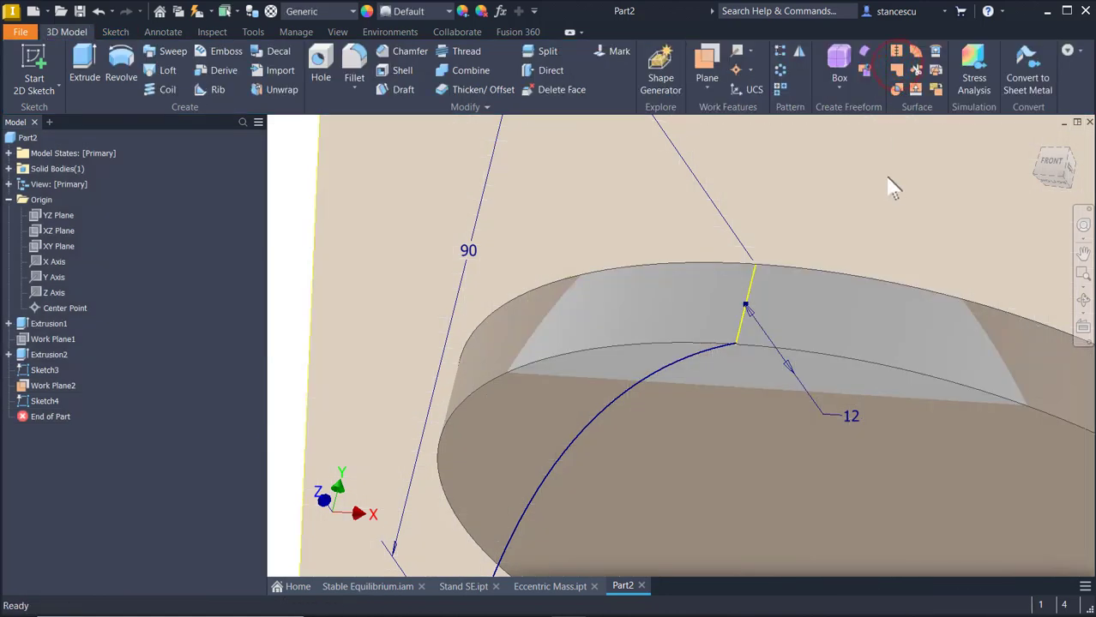
Sweep the 12 mm circle along the spline as a joined support between the two discs
scroll(869, 246, down, 2)
middle_drag(861, 363, 807, 306)
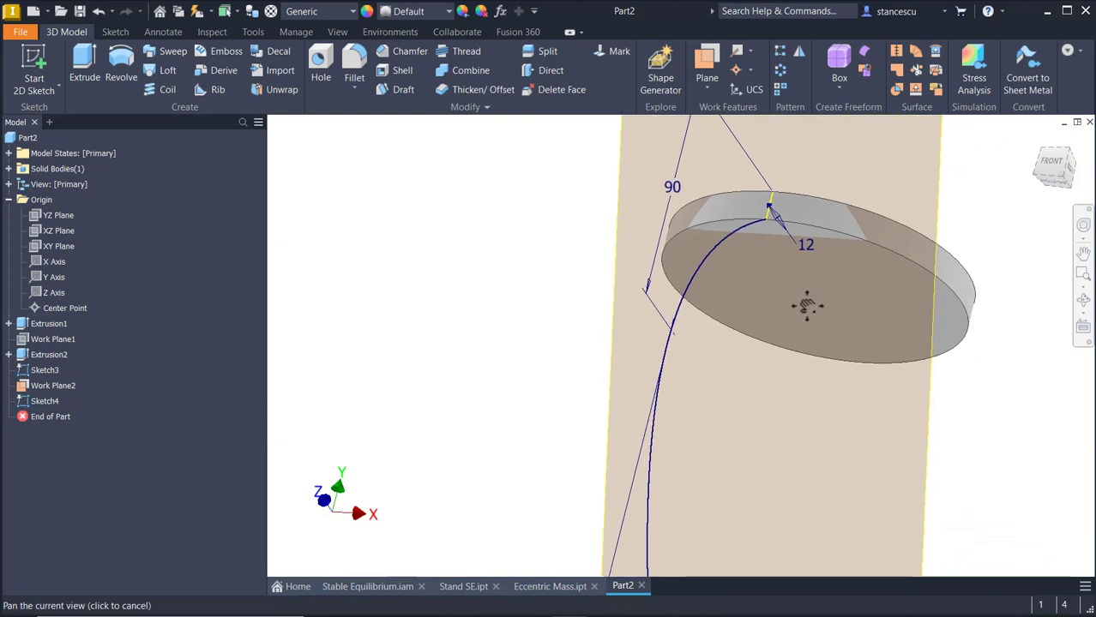
scroll(825, 337, down, 1)
shift+middle_drag(985, 380, 917, 330)
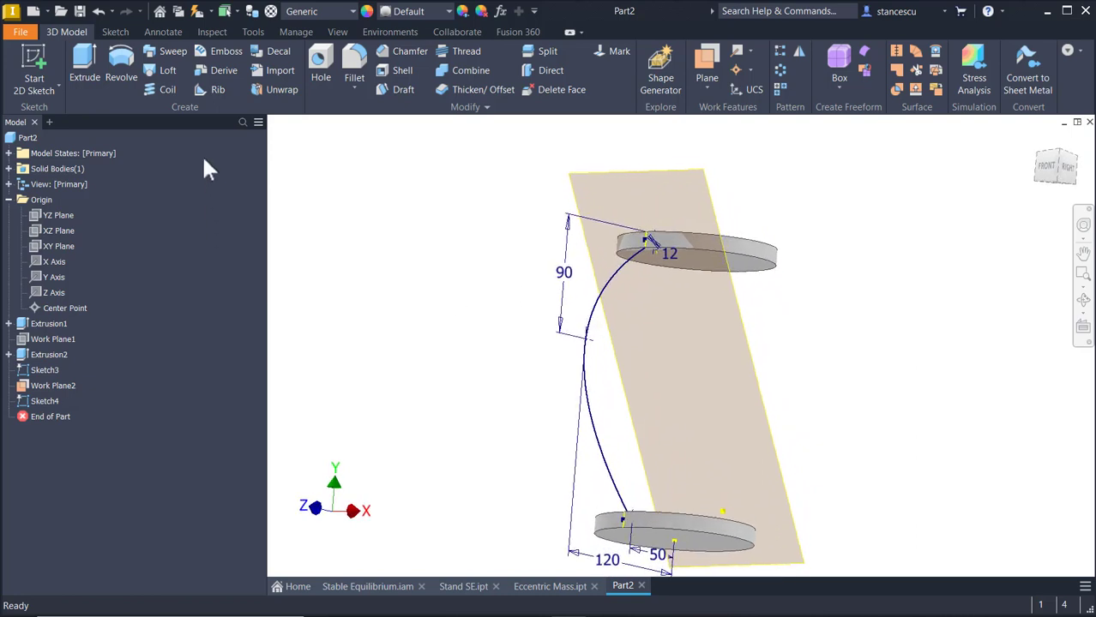
click(166, 48)
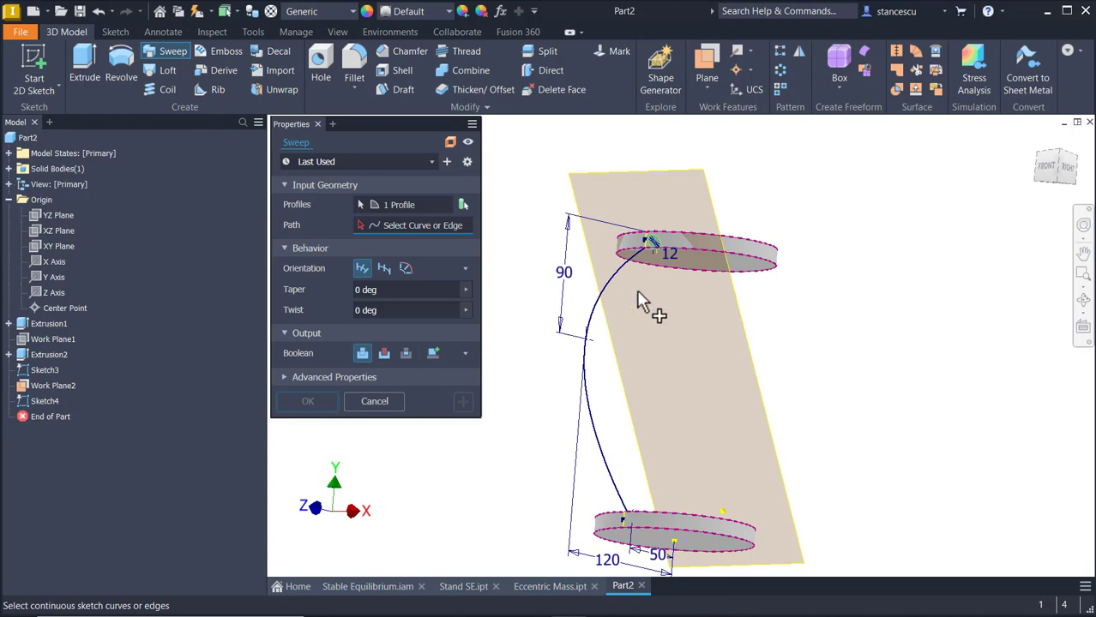
scroll(716, 200, up, 5)
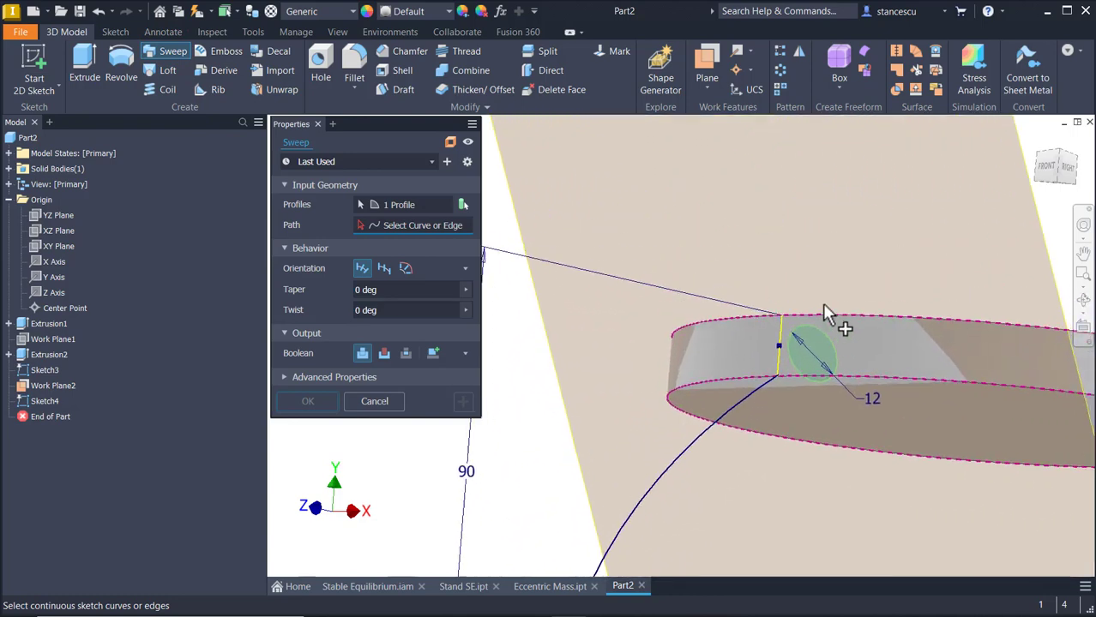
scroll(819, 251, down, 5)
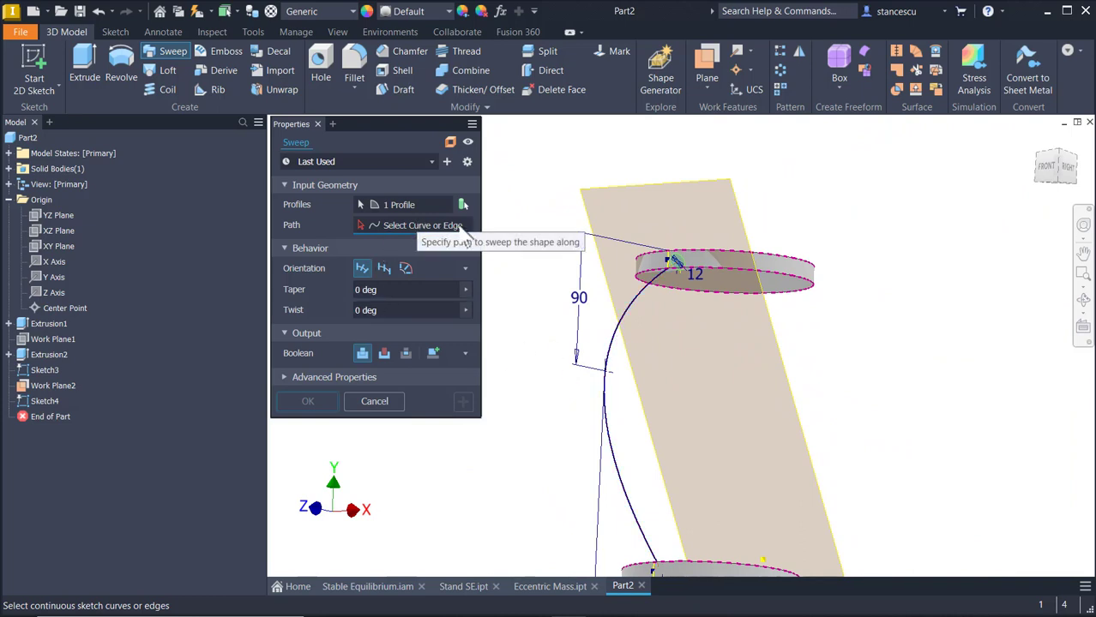
click(610, 350)
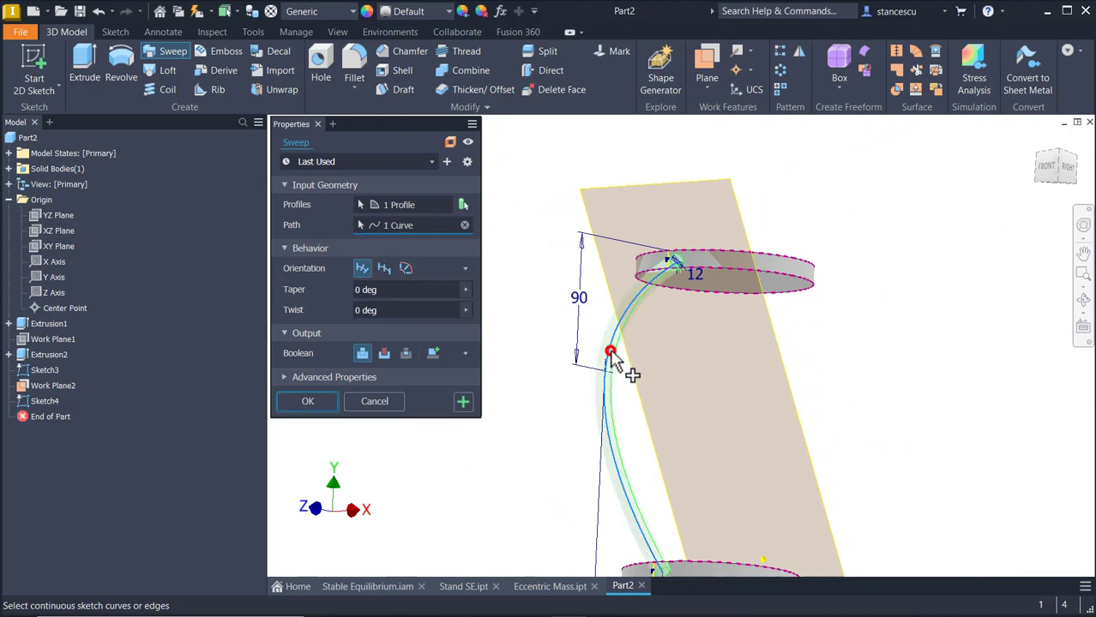
click(311, 401)
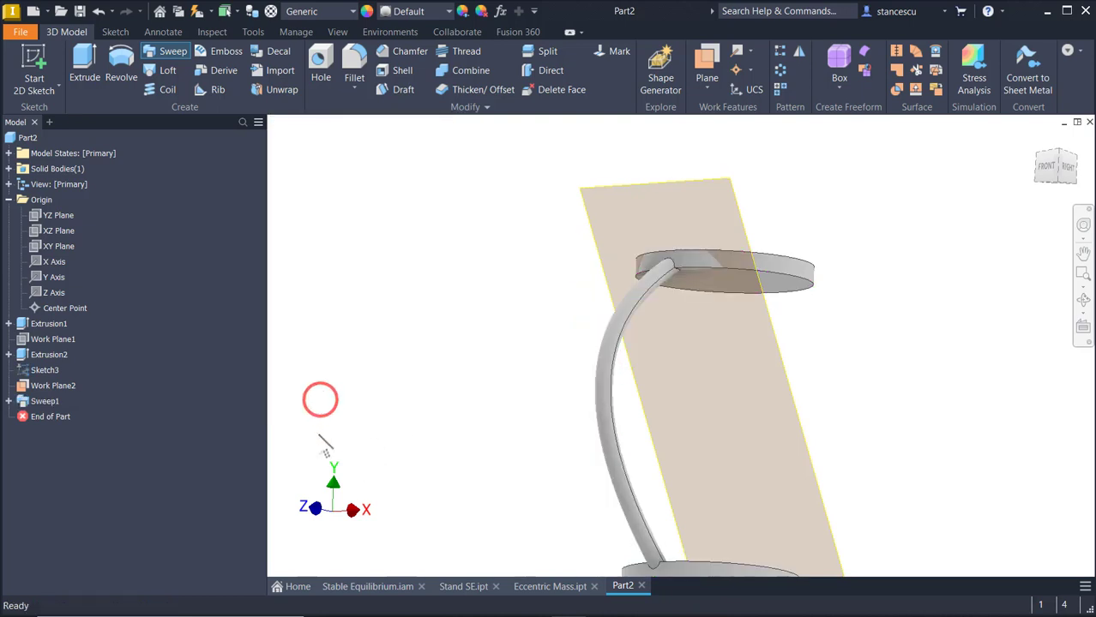
Hide the inclined work plane used for the sweep profile
key(F6)
shift+middle_drag(415, 304, 433, 273)
click(551, 279)
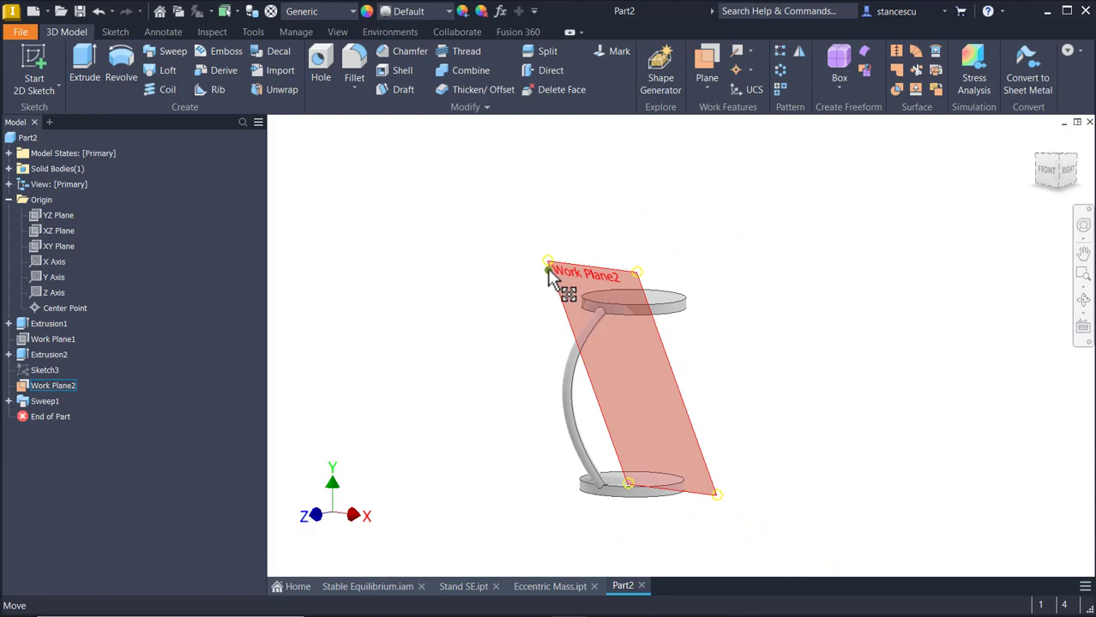
right_click(548, 274)
click(588, 288)
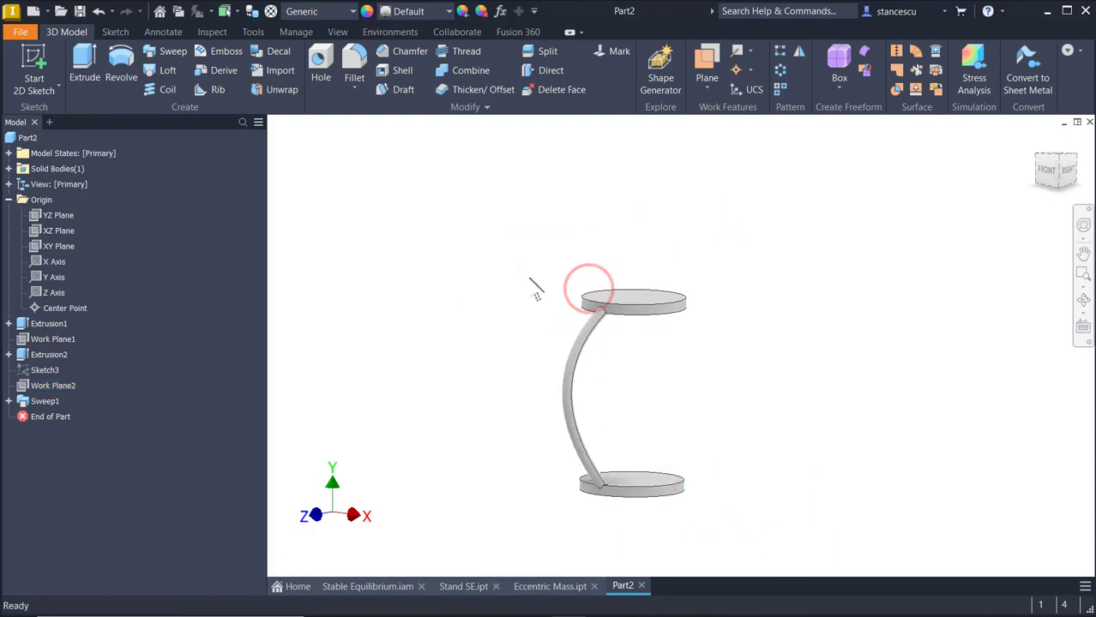
Fillet the discs' facing rims and the edges where the support meets both discs with a 2 mm radius
click(354, 64)
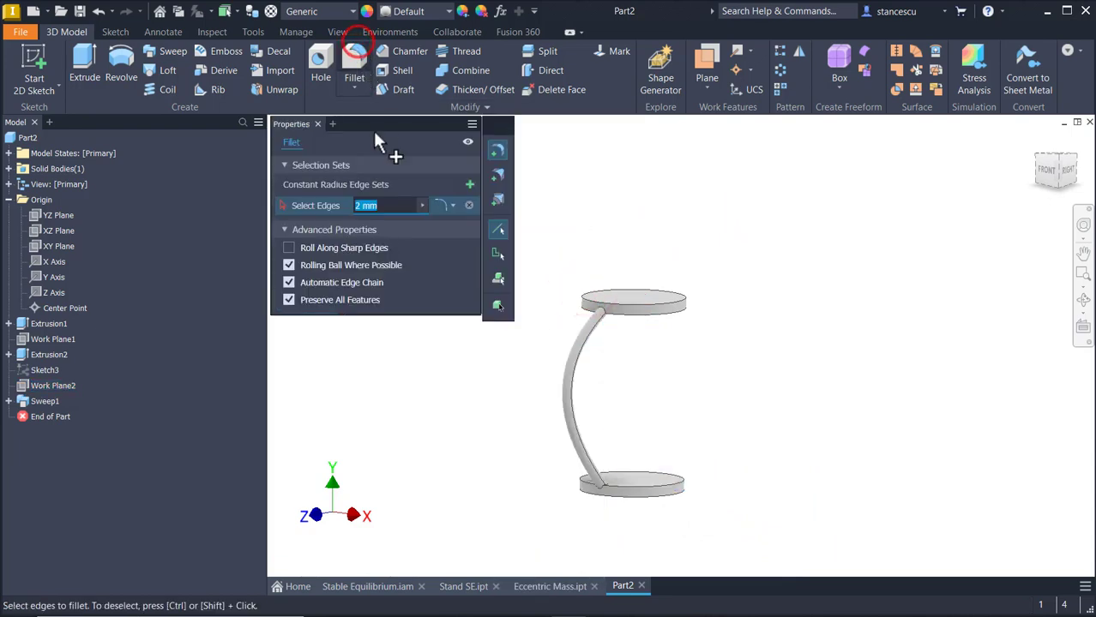
shift+middle_drag(742, 215, 664, 296)
click(714, 339)
click(673, 321)
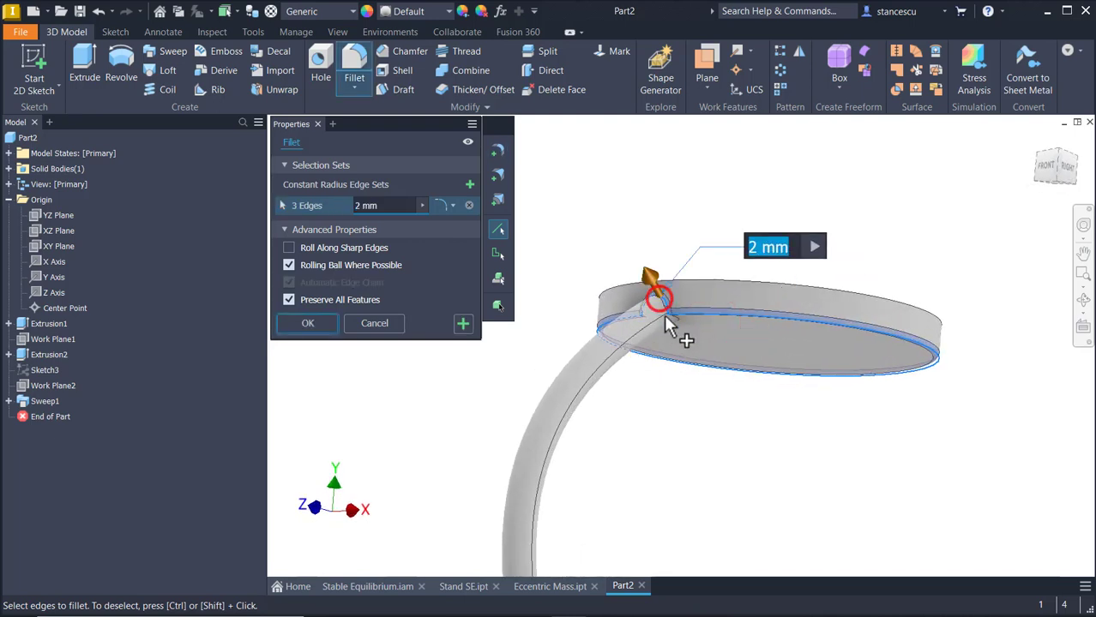
click(679, 323)
click(679, 322)
key(F6)
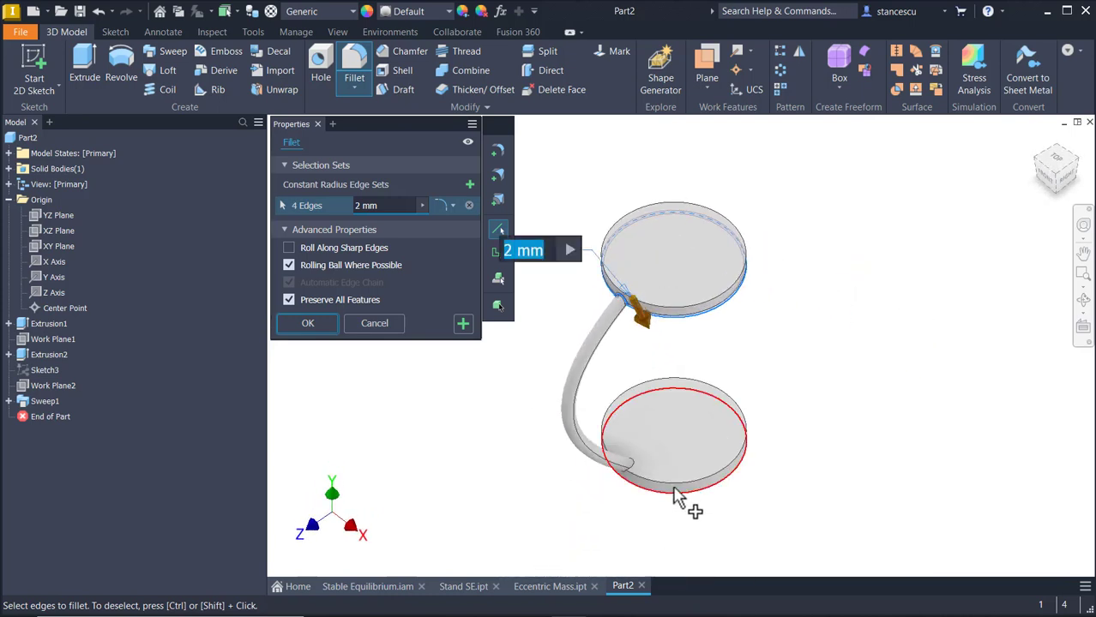
click(676, 473)
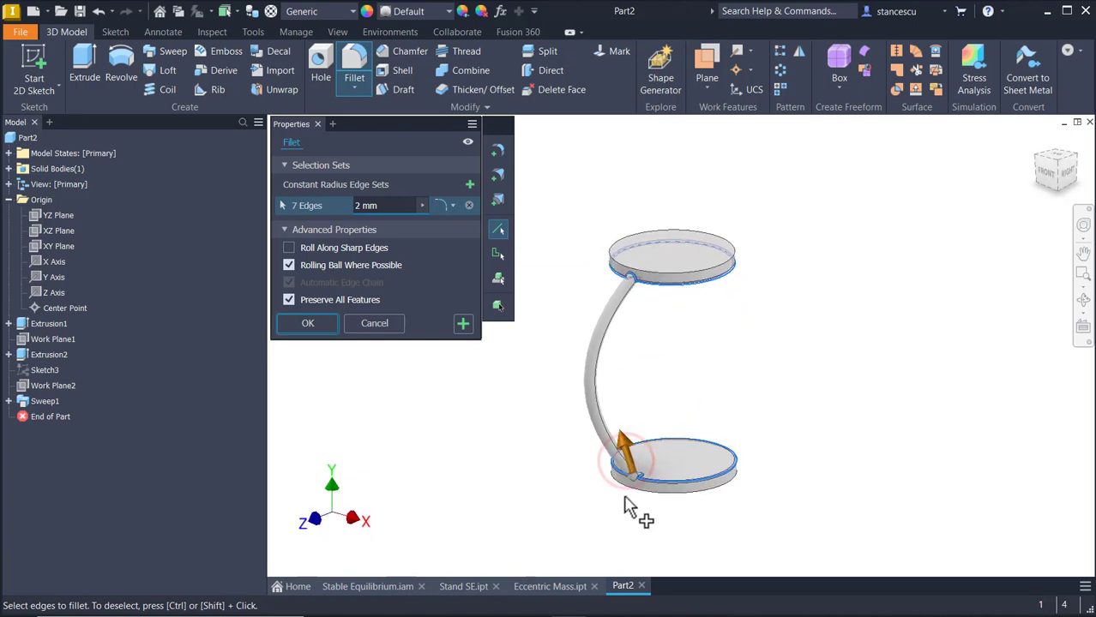
click(636, 474)
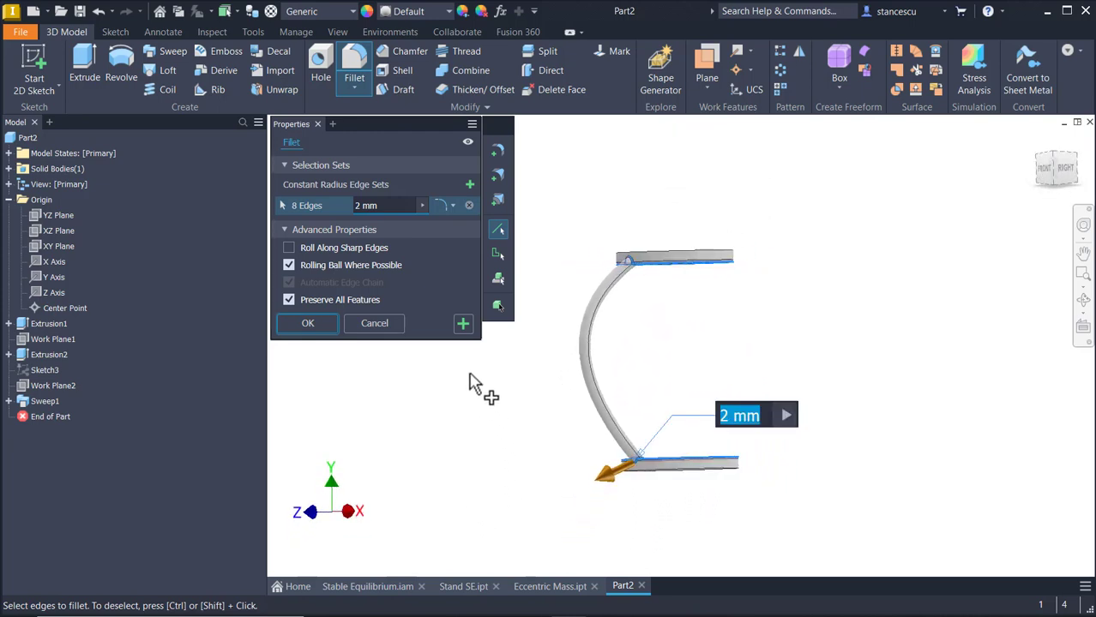
click(308, 323)
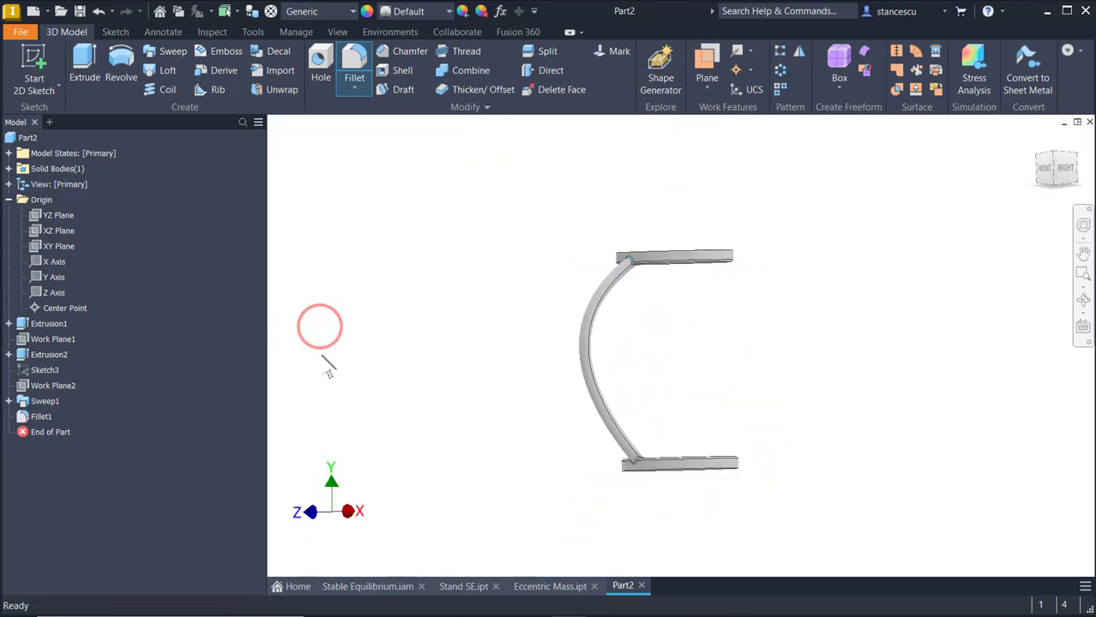
Examine the small conical recess on the upper disc of the finished part Stand SE.ipt
click(464, 590)
scroll(822, 273, up, 3)
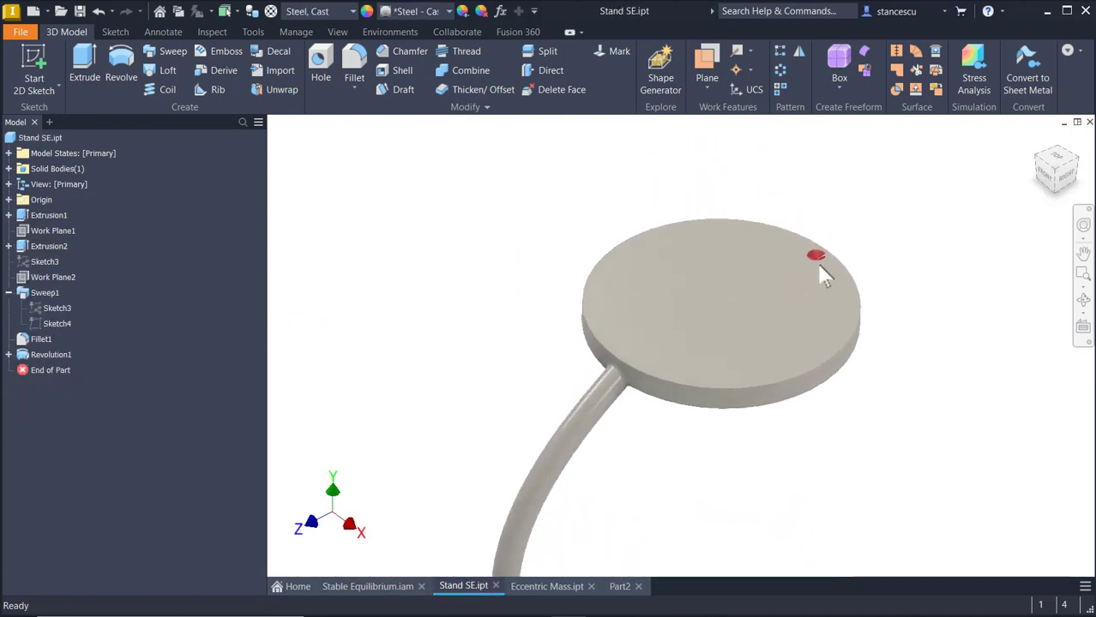
scroll(821, 271, up, 5)
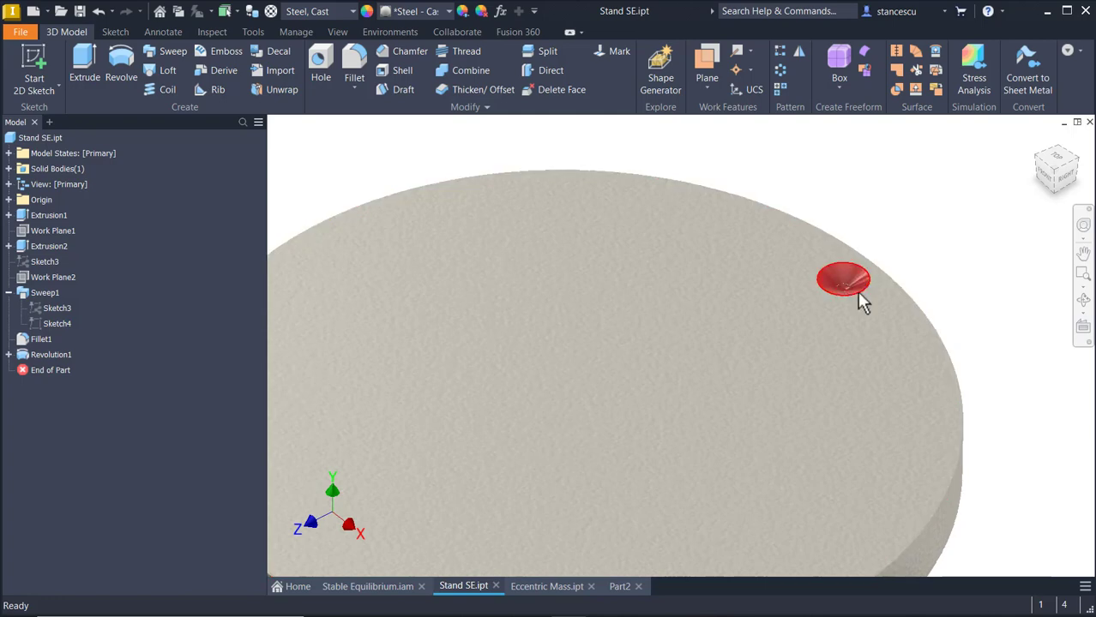
scroll(848, 282, down, 5)
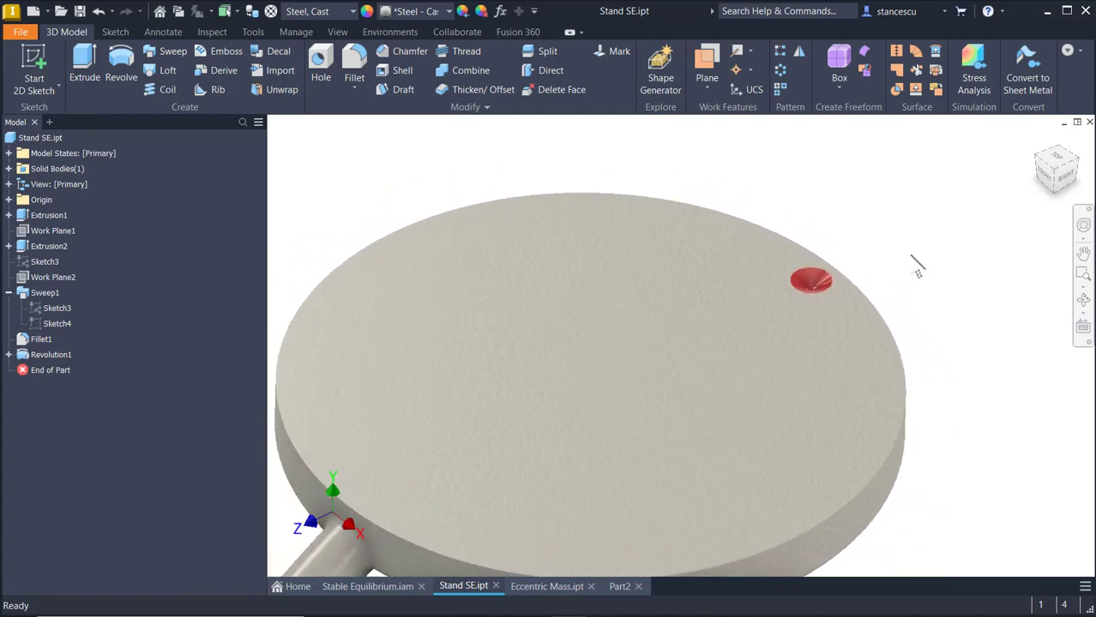
scroll(892, 291, down, 5)
Return to Part2 and start a new sketch on the YZ Plane
scroll(815, 350, up, 3)
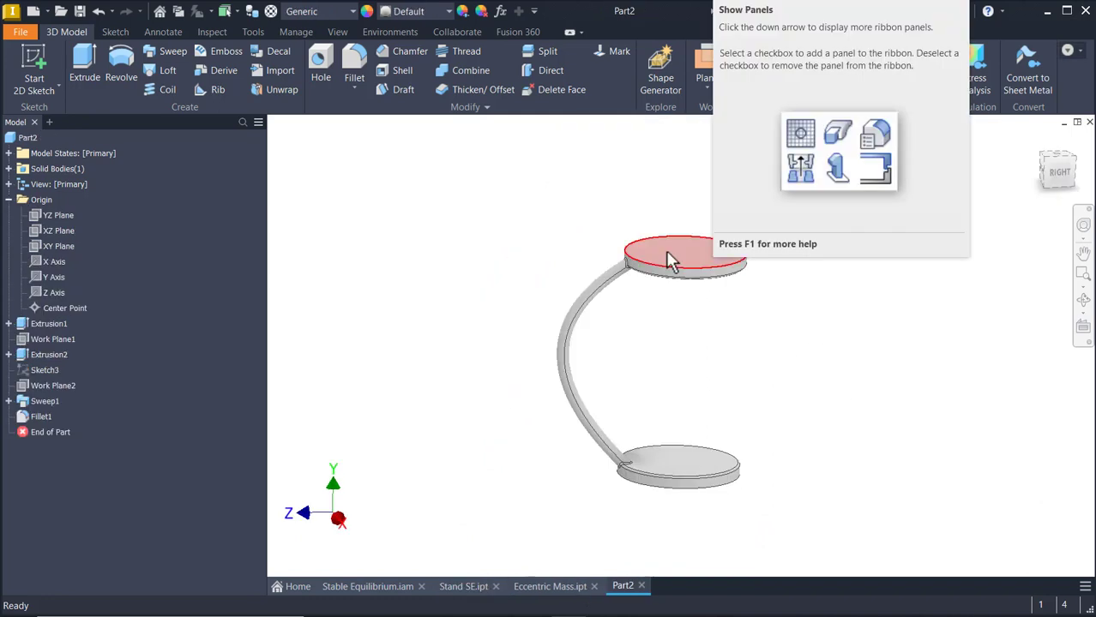
shift+middle_drag(802, 346, 704, 368)
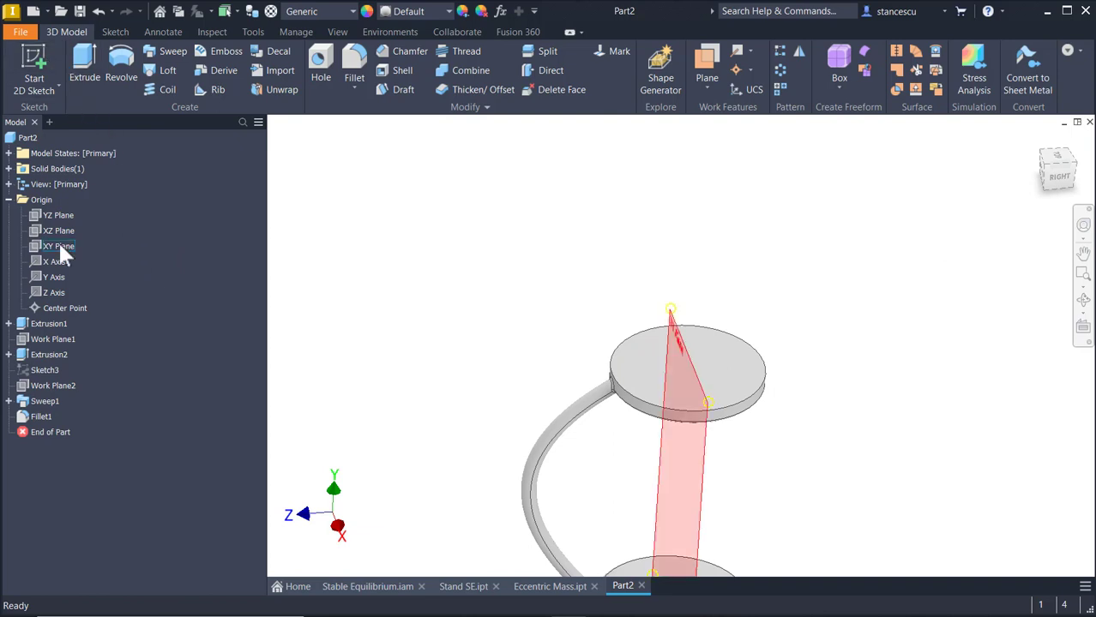
click(43, 216)
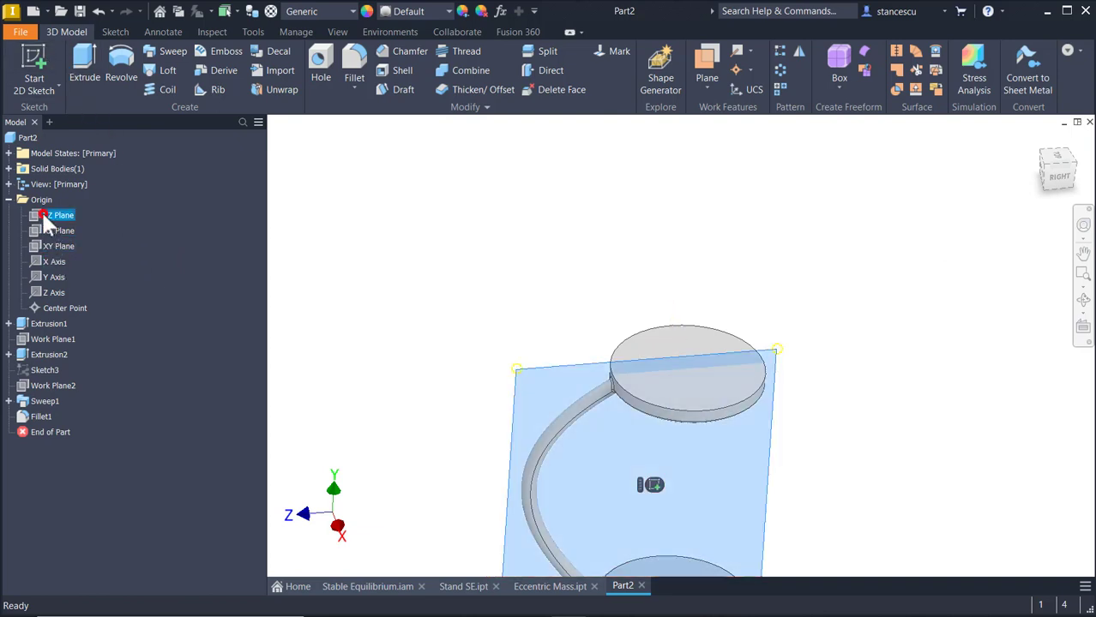
click(653, 485)
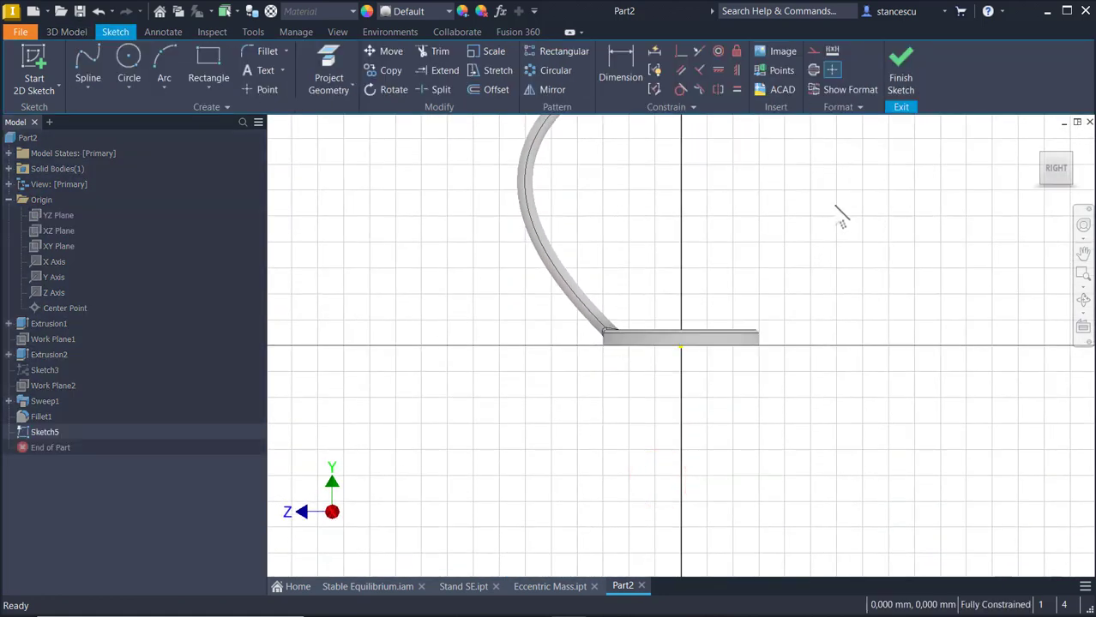
Slice the part's graphics at the sketch plane to expose the upper disc's cross-section
middle_drag(837, 215, 849, 388)
key(F7)
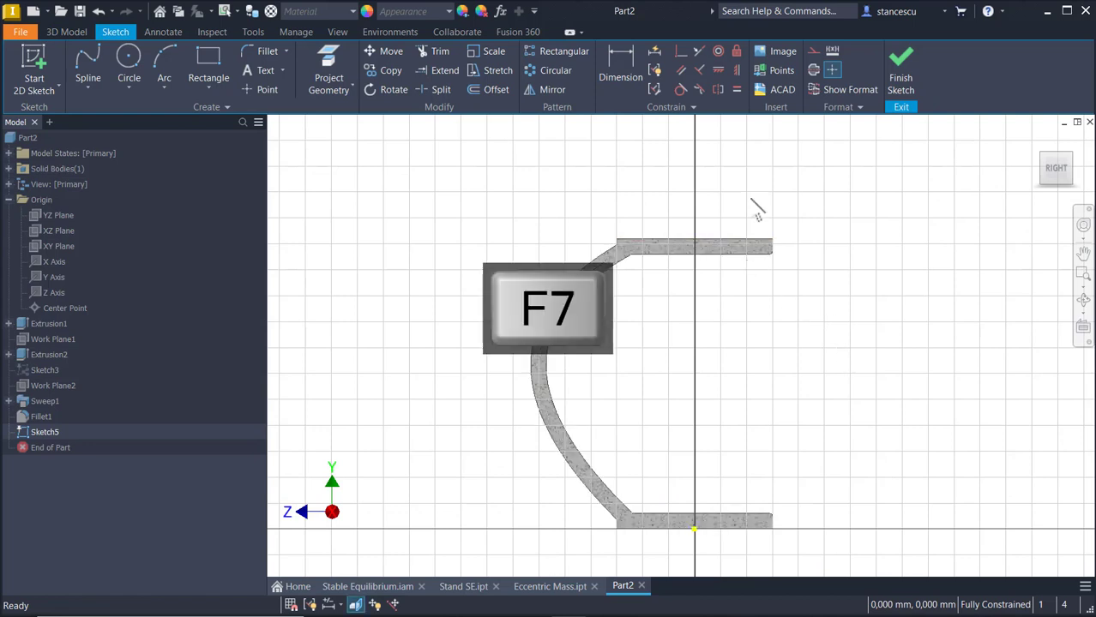
scroll(757, 212, up, 3)
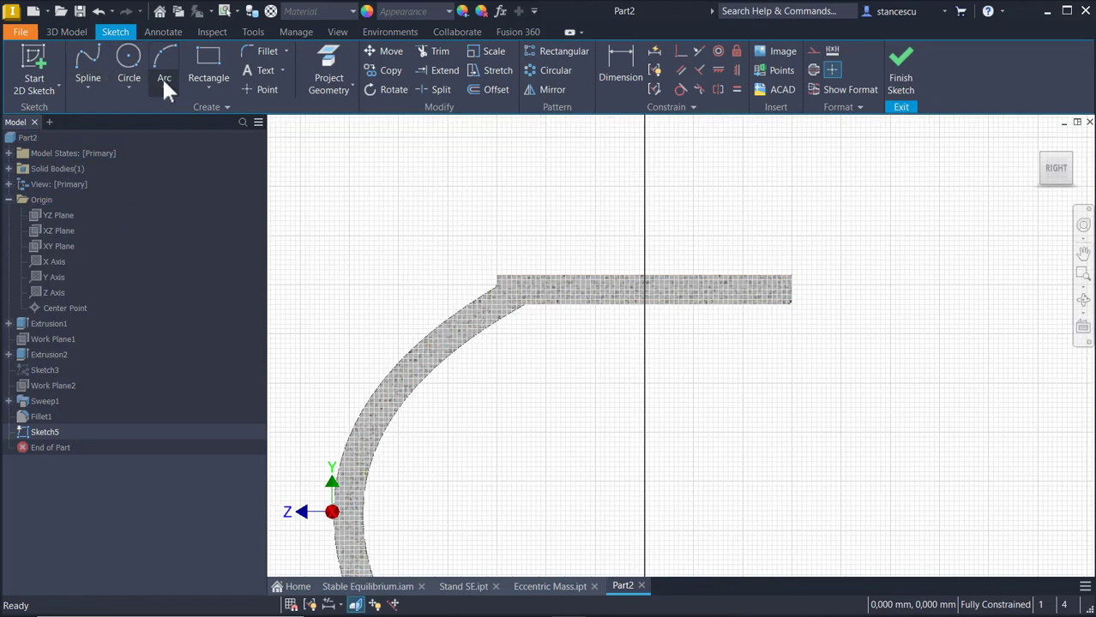
Sketch a closed recess profile on the upper disc's top edge: slanted line about 3.9 mm, tangent arc about 2.9 mm radius, vertical and horizontal lines
click(92, 86)
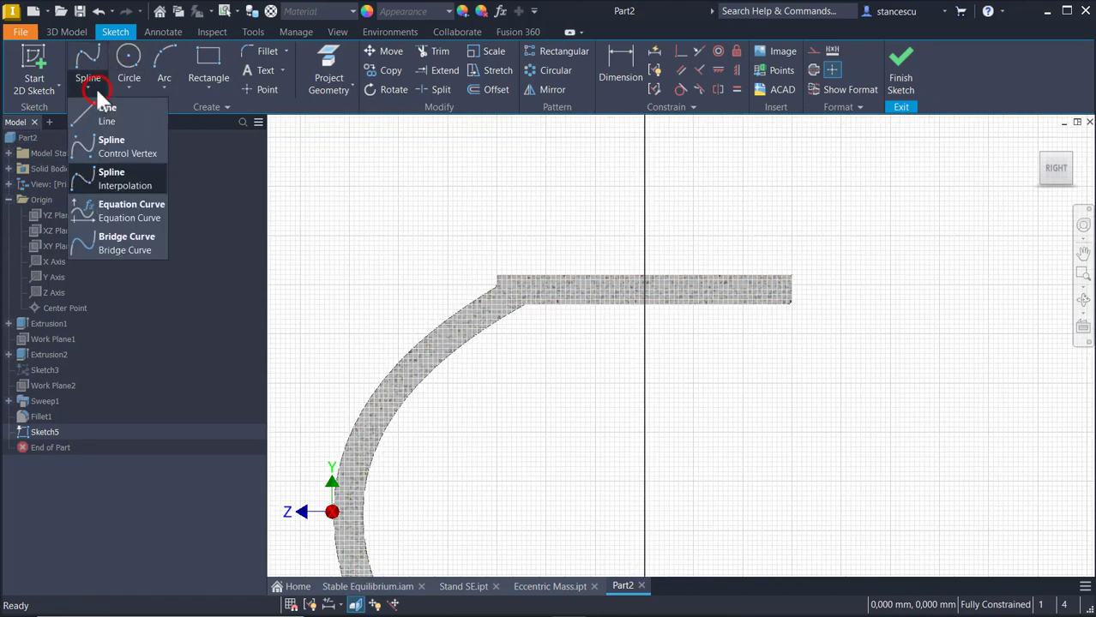
click(105, 120)
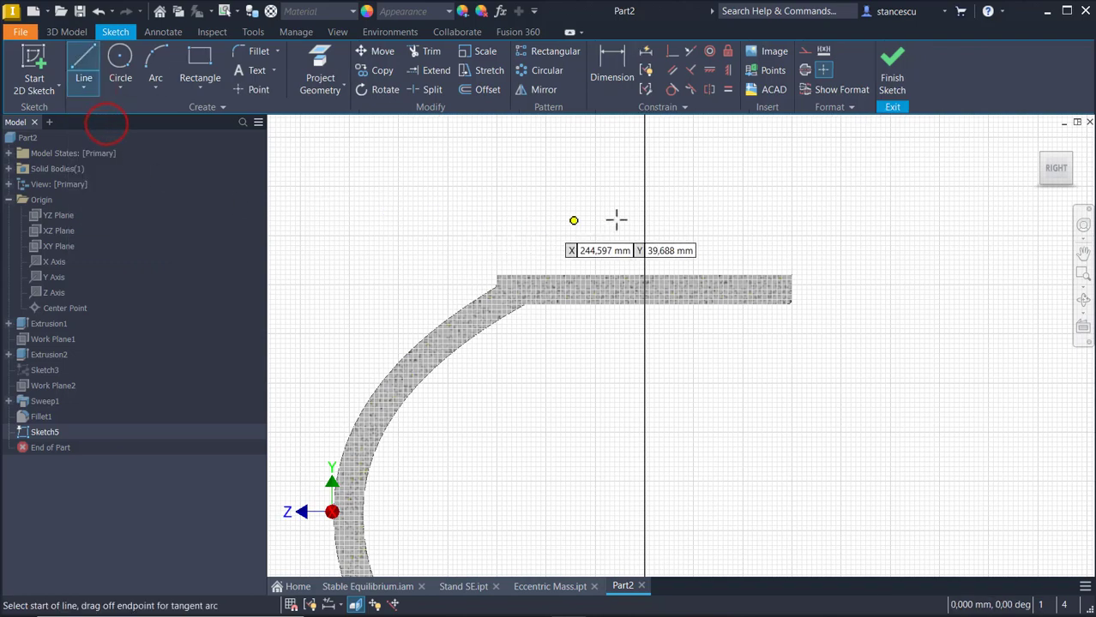
scroll(761, 302, up, 6)
middle_drag(758, 313, 660, 281)
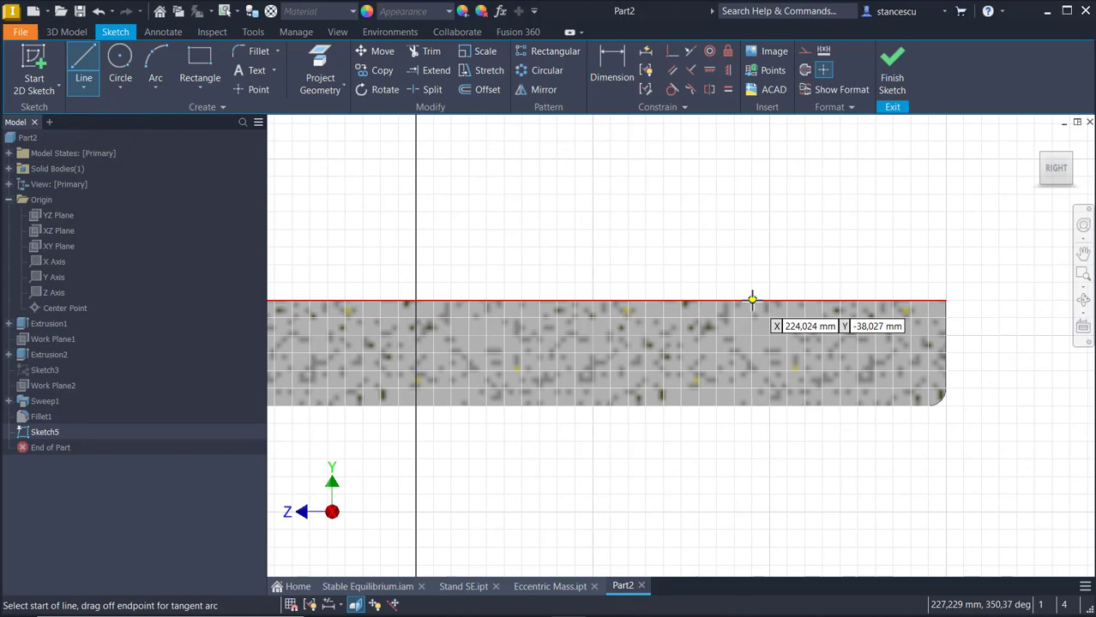
click(752, 298)
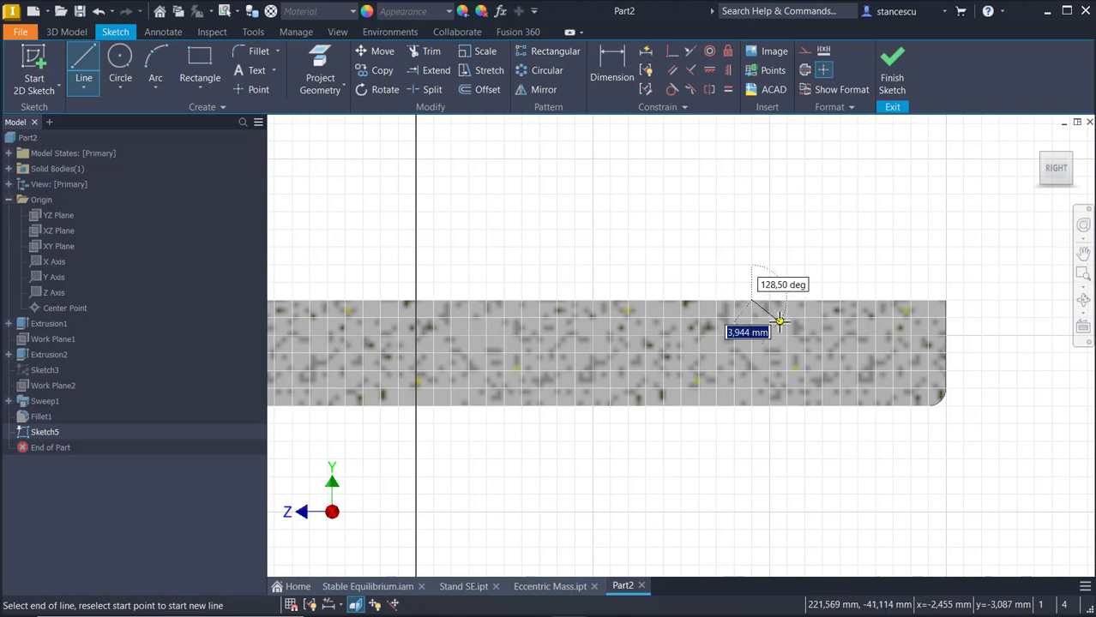
click(779, 321)
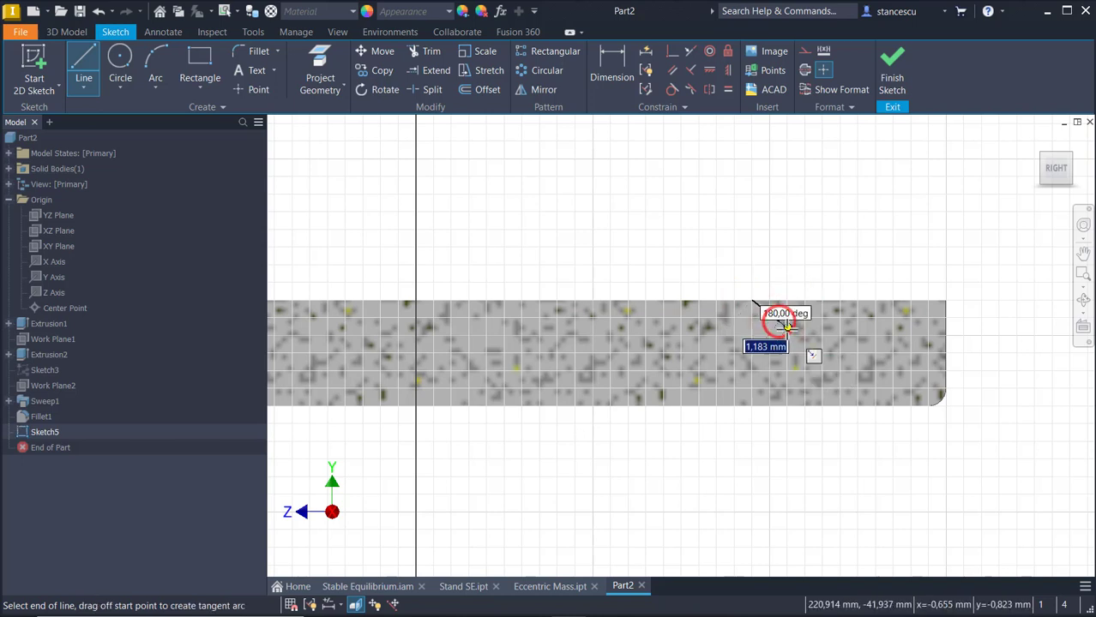
drag(779, 320, 798, 329)
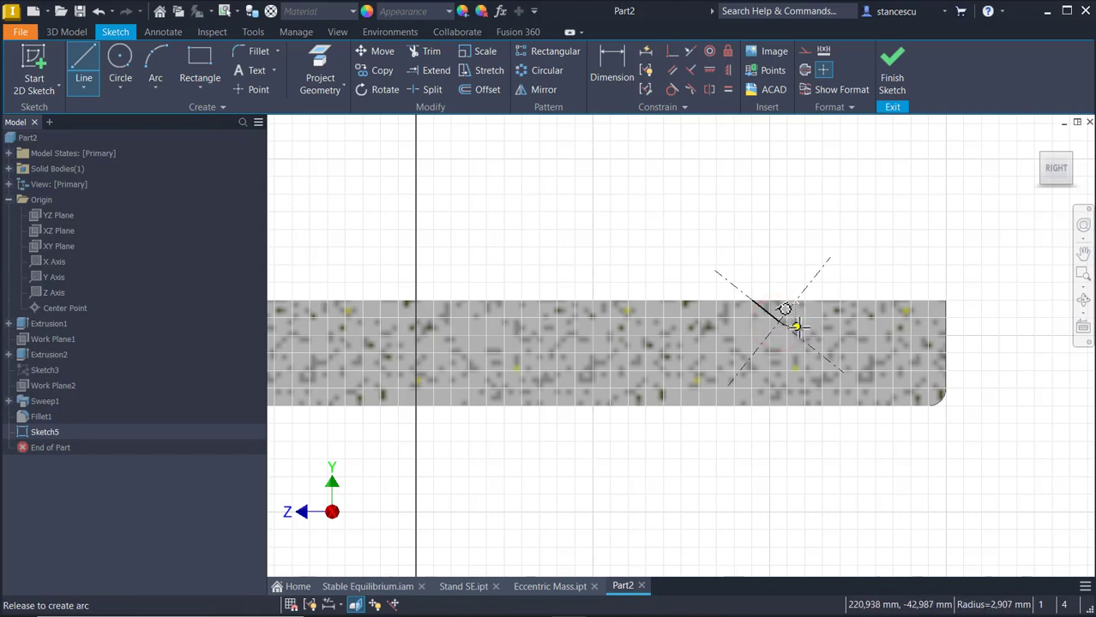
drag(797, 327, 795, 320)
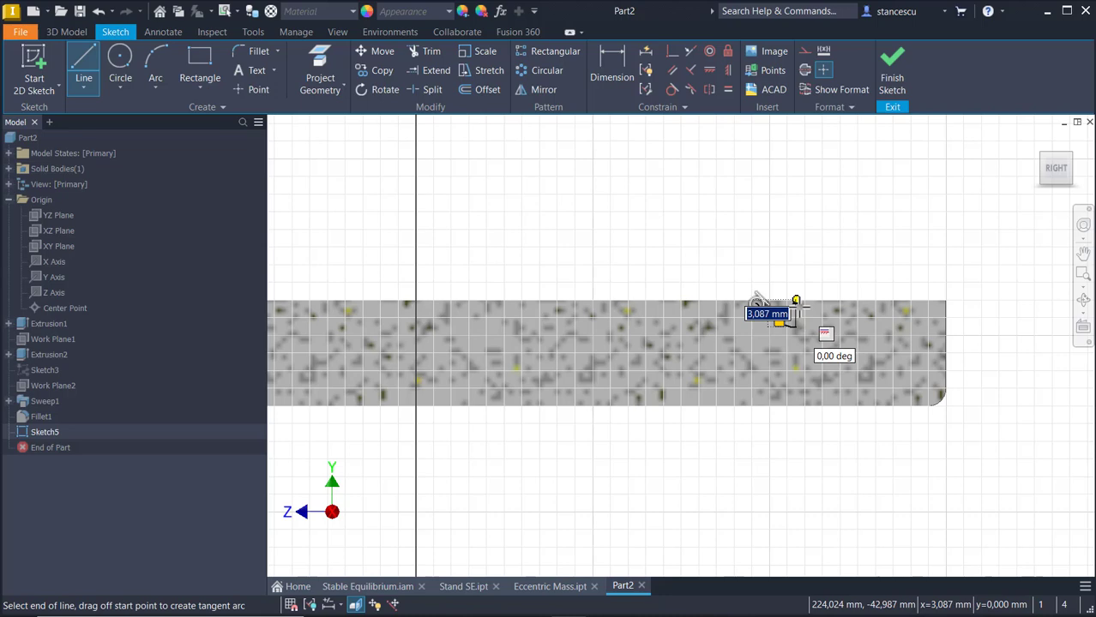
right_click(796, 262)
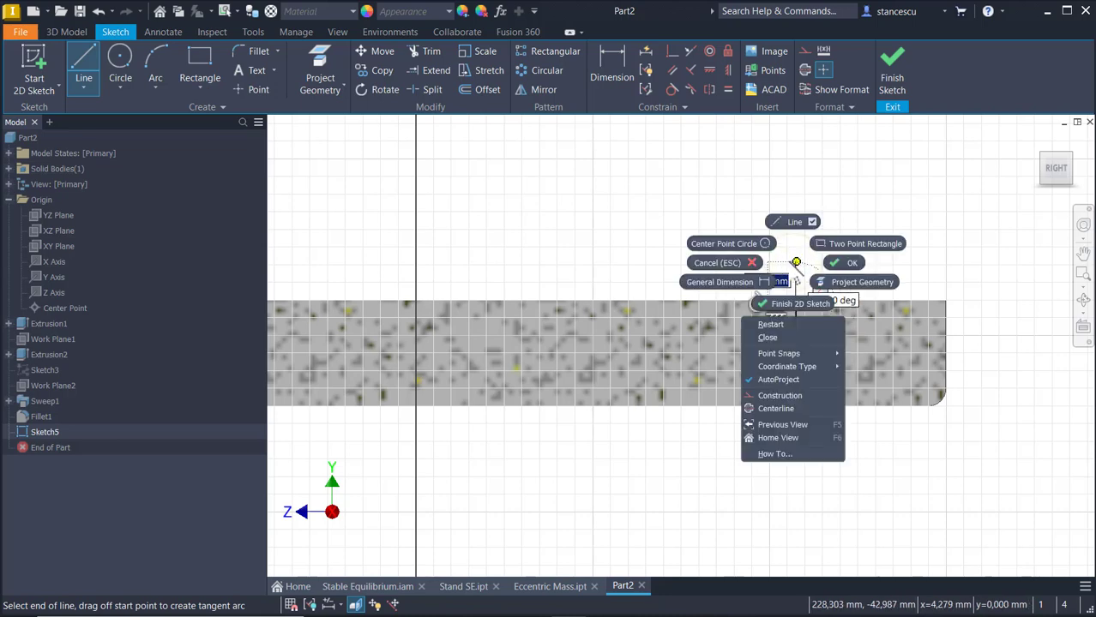
click(775, 325)
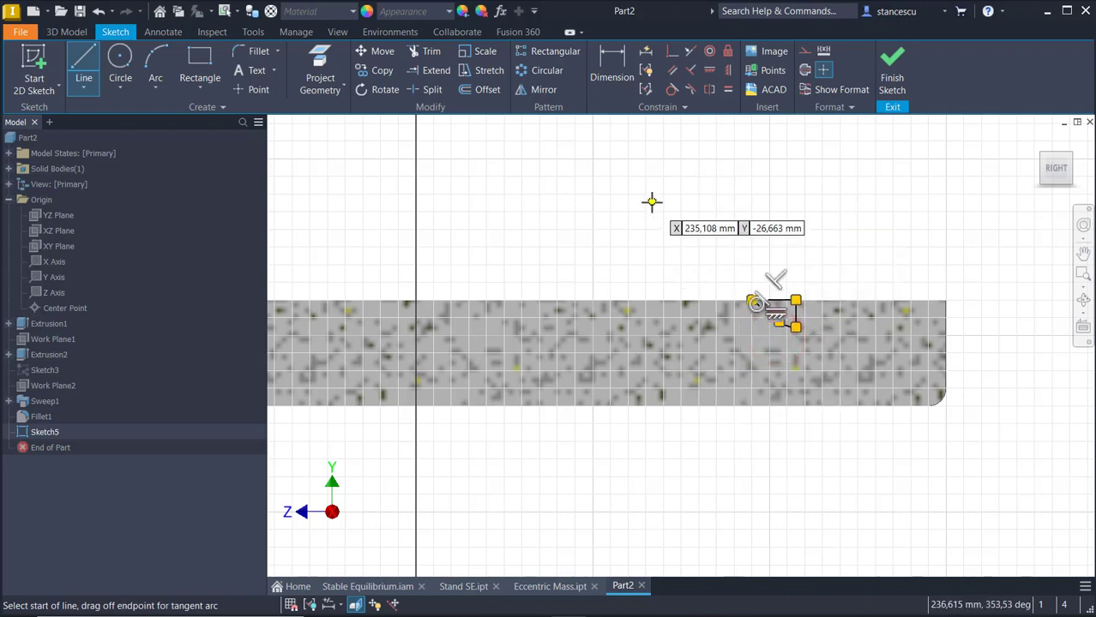
key(Escape)
Move the profile's horizontal line slightly above the disc and its vertical line slightly outward, away from the arc centre
scroll(794, 287, up, 5)
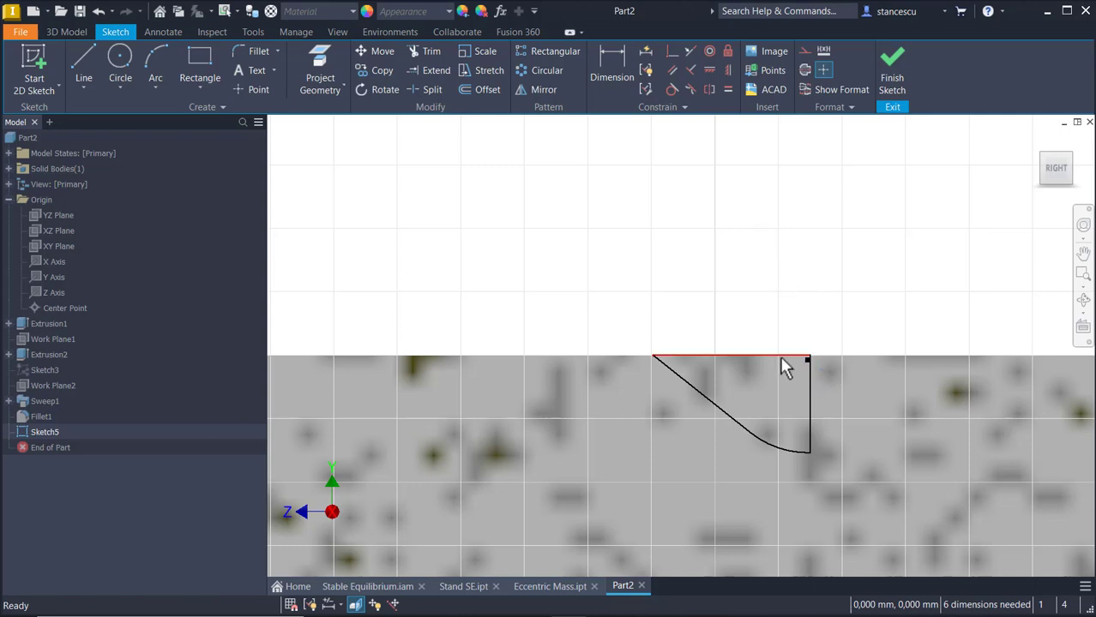
mouse_move(756, 357)
mouse_down()
mouse_move(758, 335)
mouse_move(798, 334)
mouse_up()
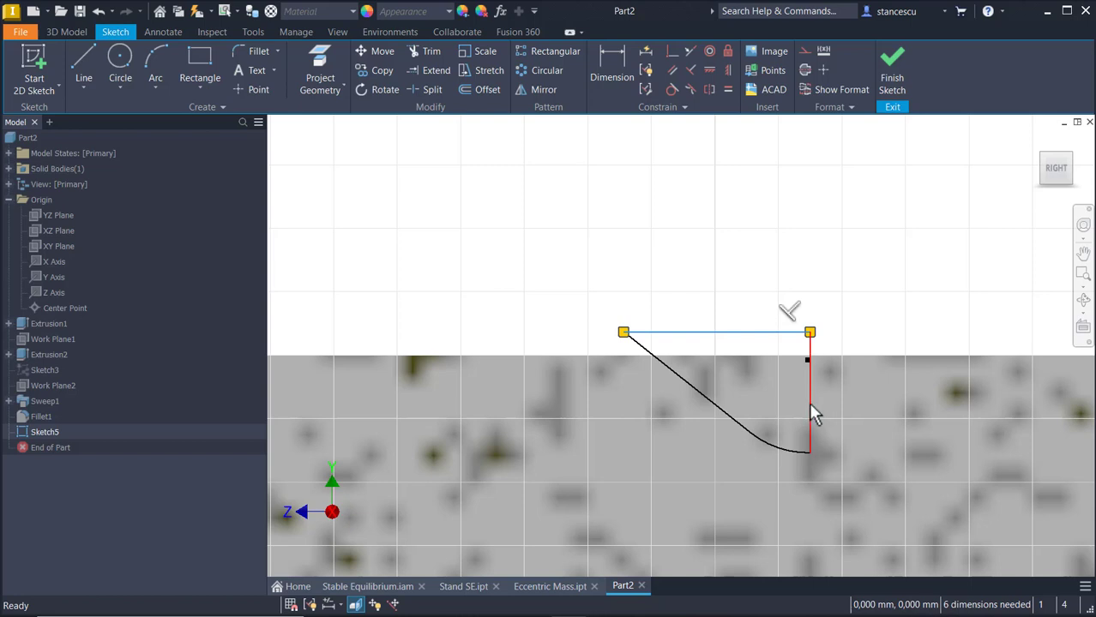
drag(812, 414, 820, 401)
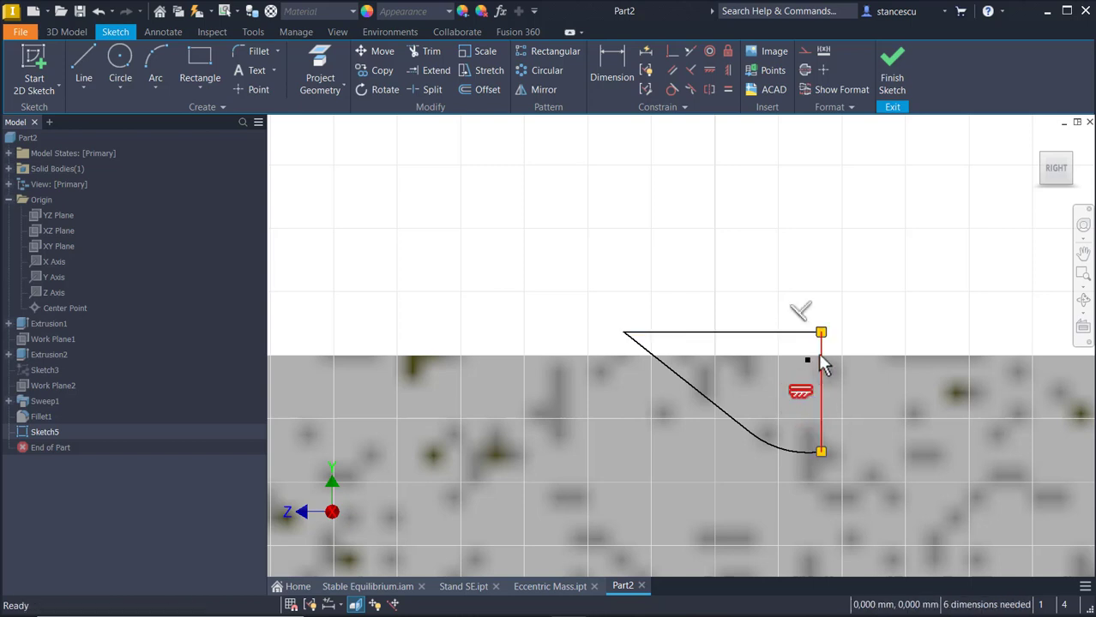
click(829, 257)
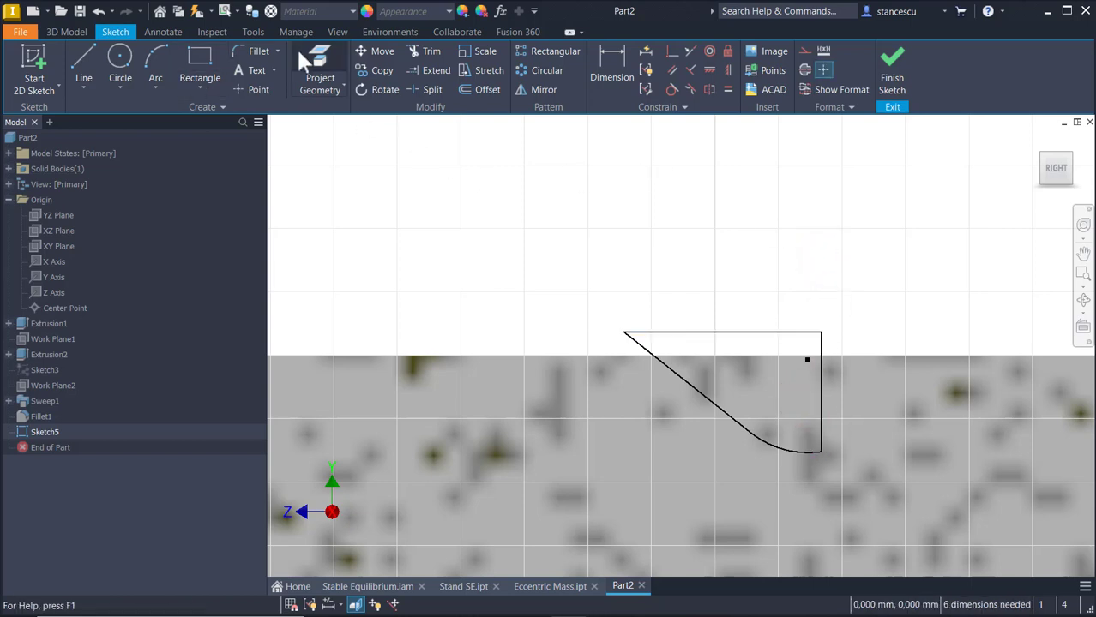
Project the upper disc's top edge and make the profile's horizontal line collinear with it
click(319, 68)
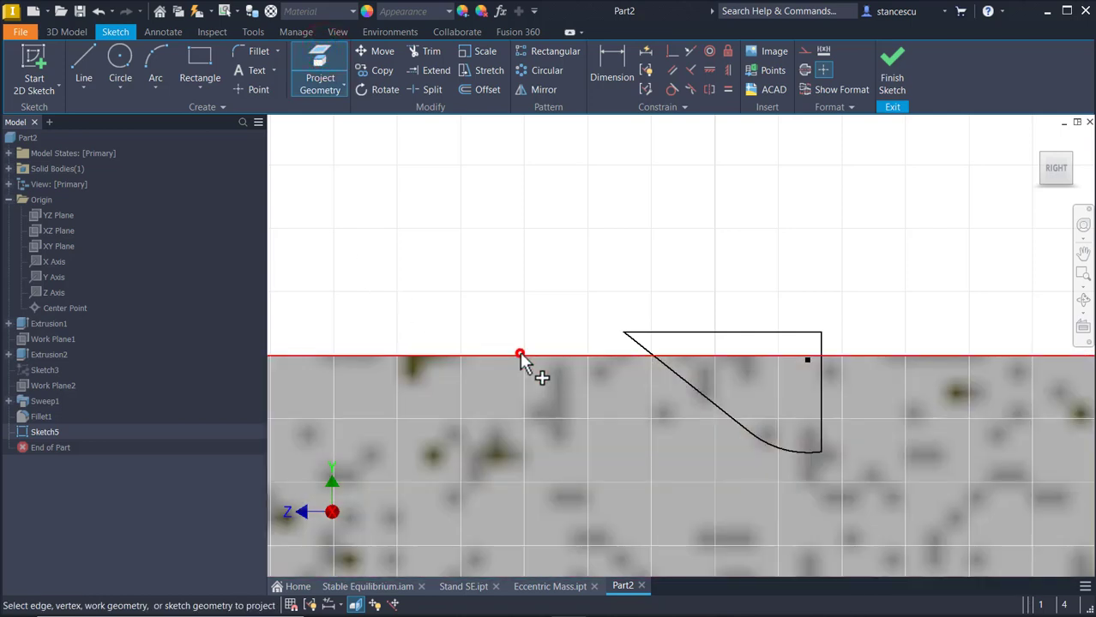
click(520, 352)
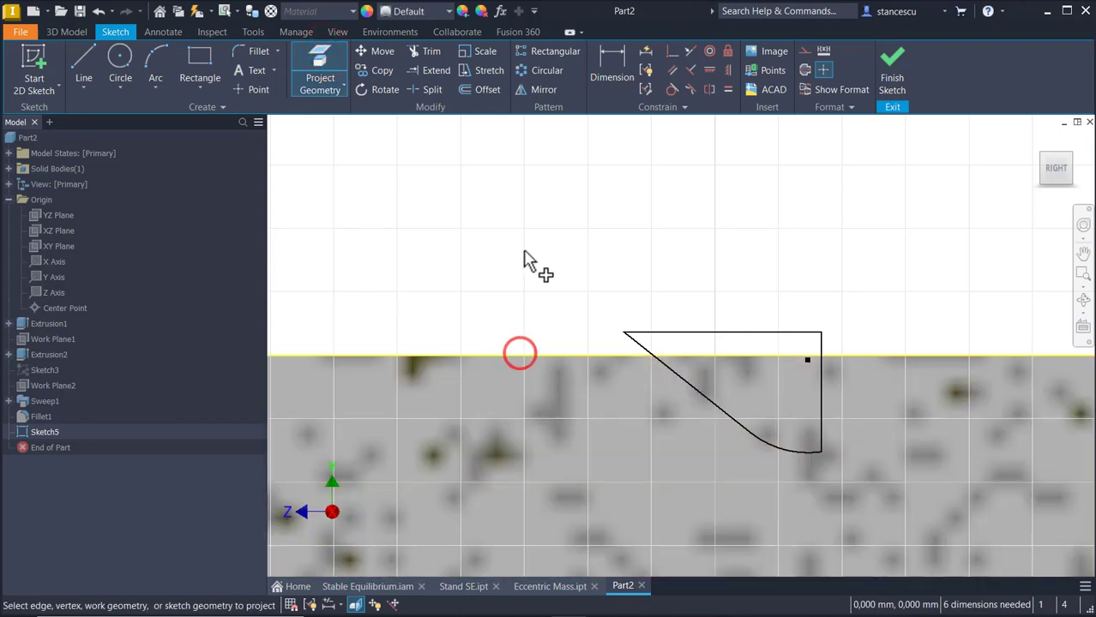
click(690, 51)
click(729, 334)
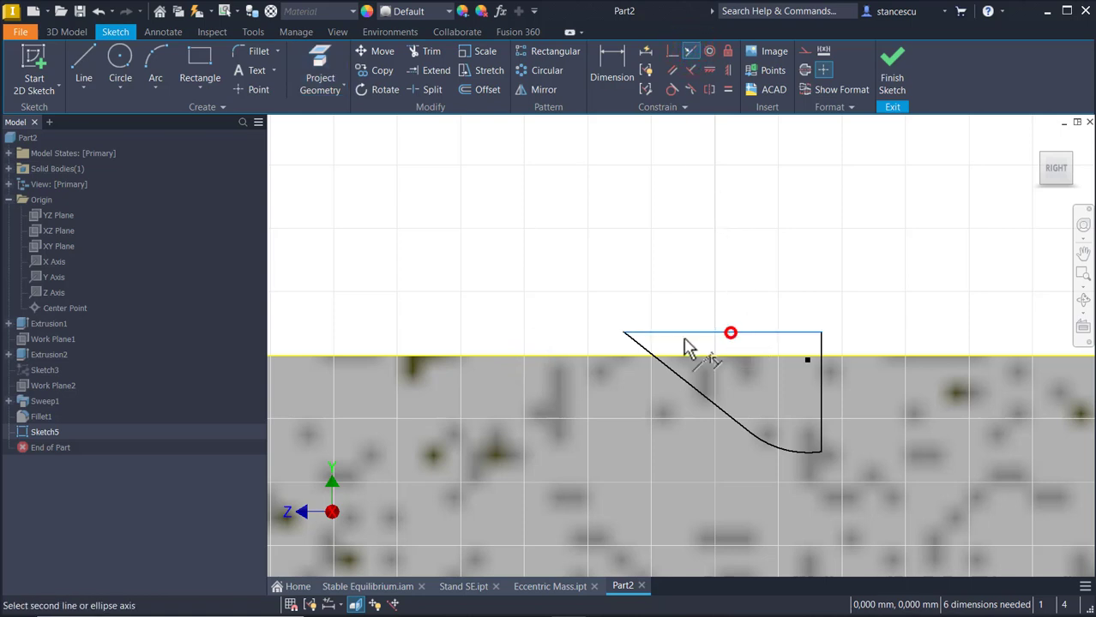
click(575, 353)
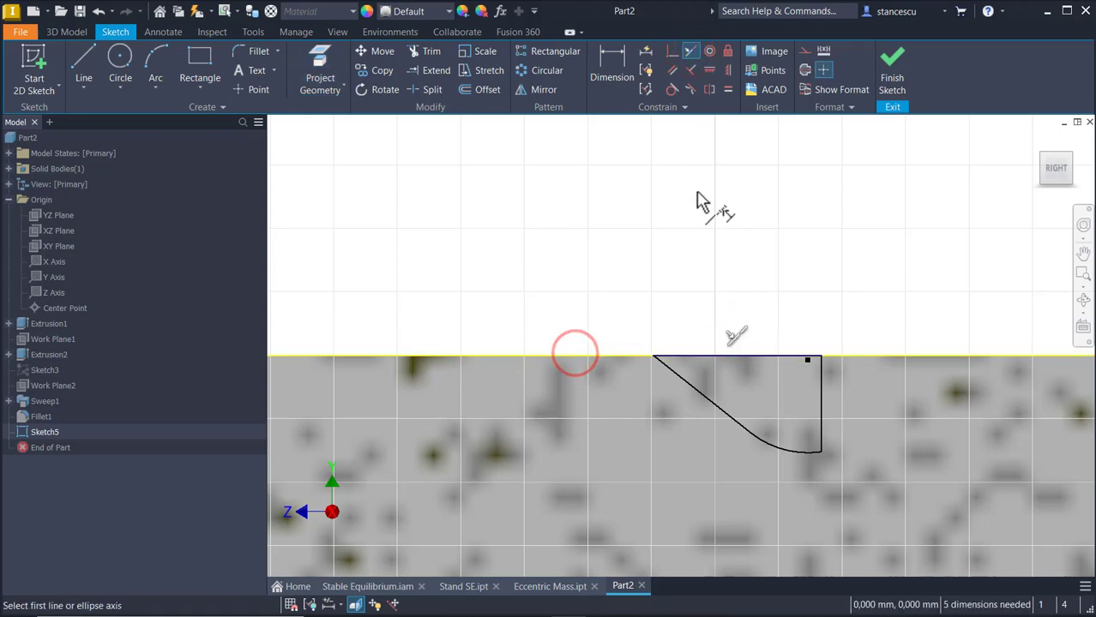
Make the arc's centre coincident with the corner where the profile's horizontal and vertical lines meet
click(669, 49)
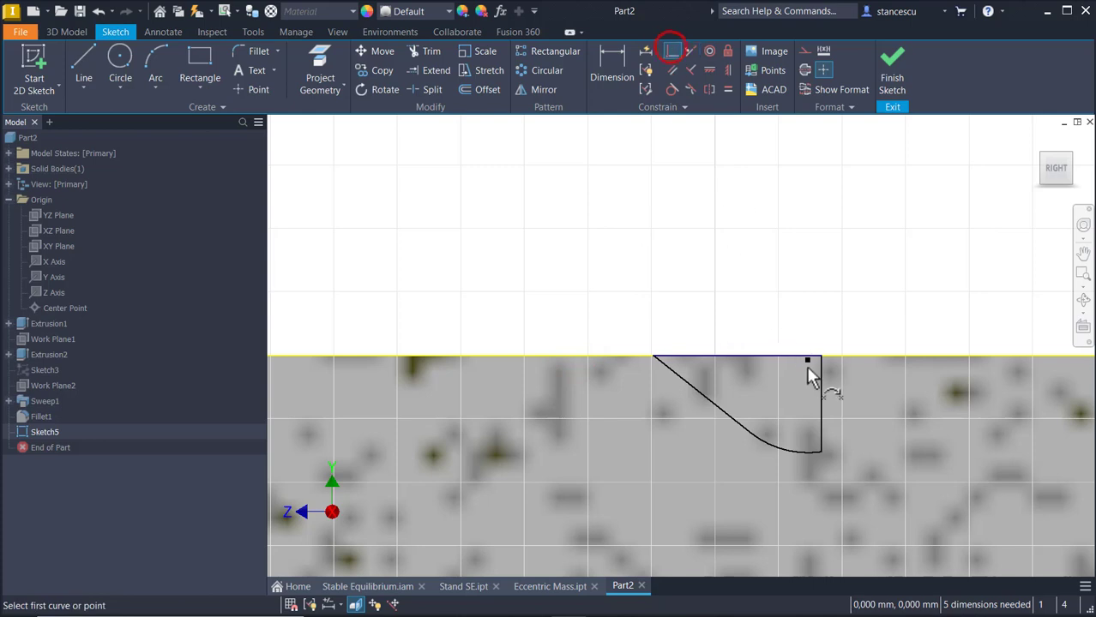
click(809, 360)
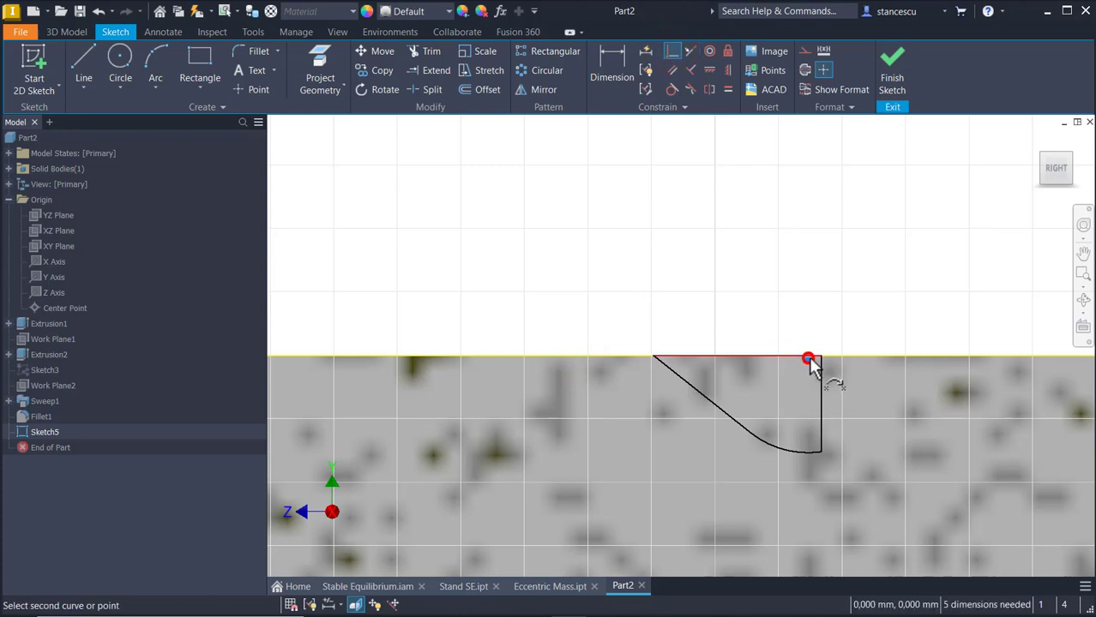
click(819, 356)
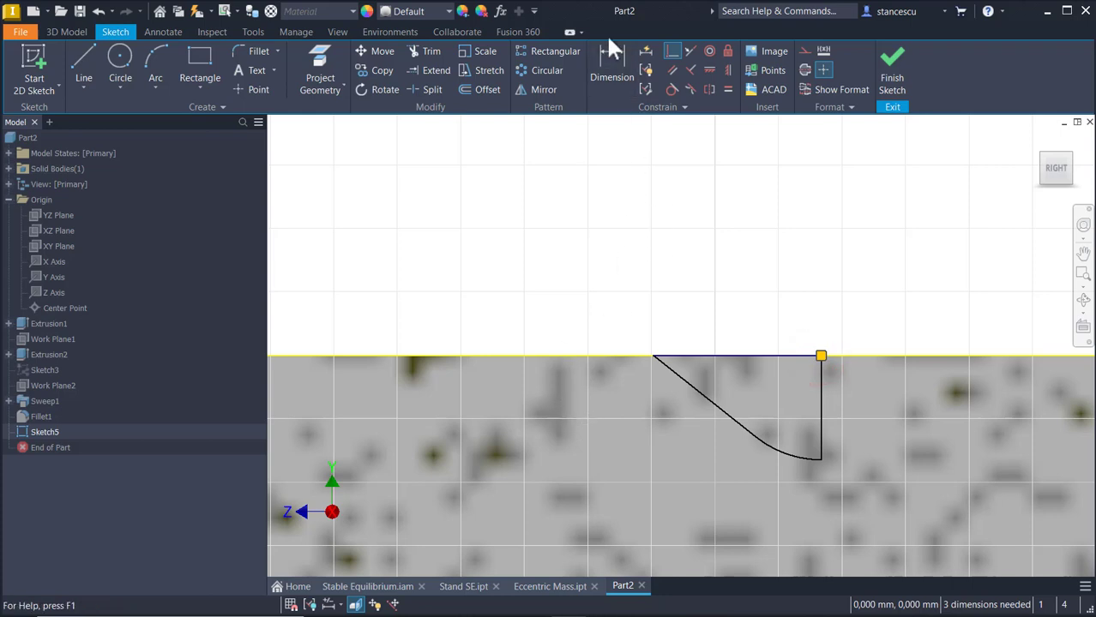
Dimension the angle between the profile's horizontal line and slanted line as 30 degrees
click(603, 57)
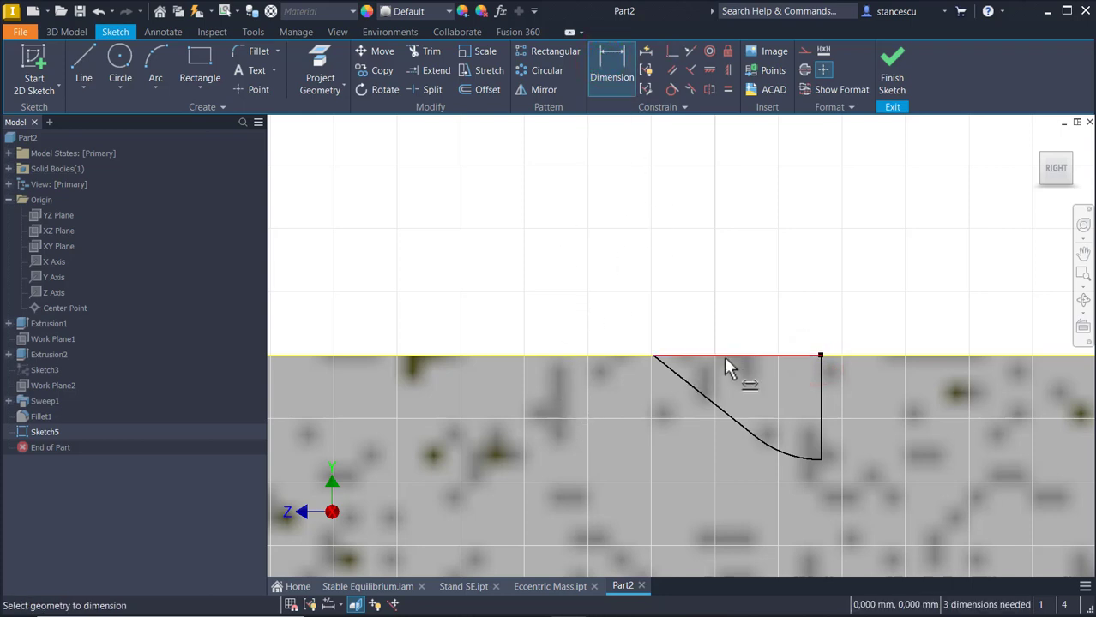
click(724, 356)
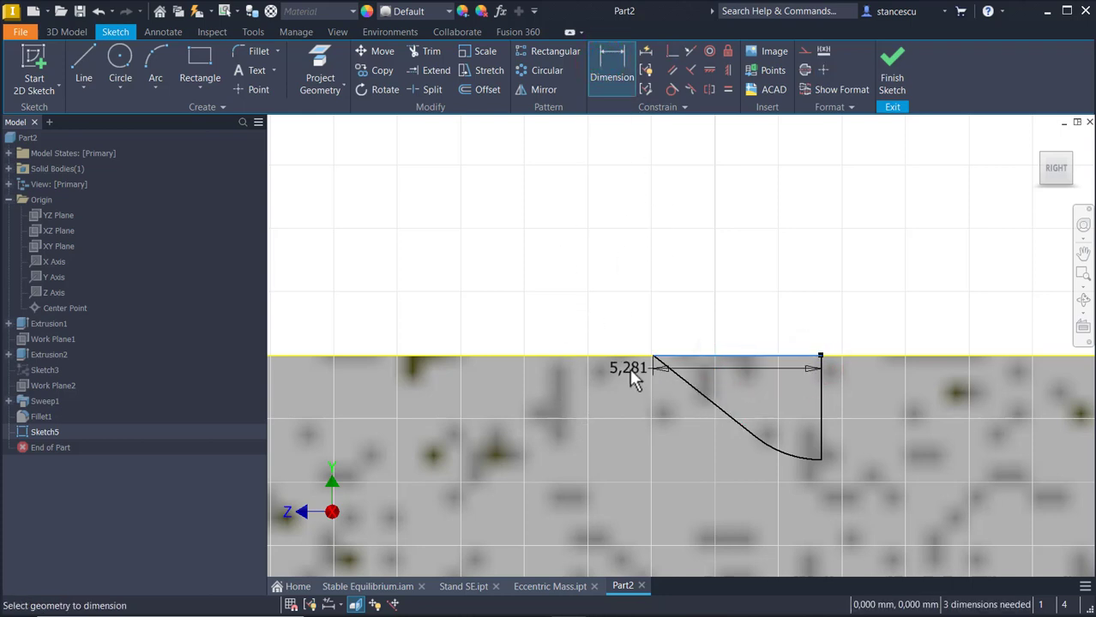
click(687, 379)
click(501, 296)
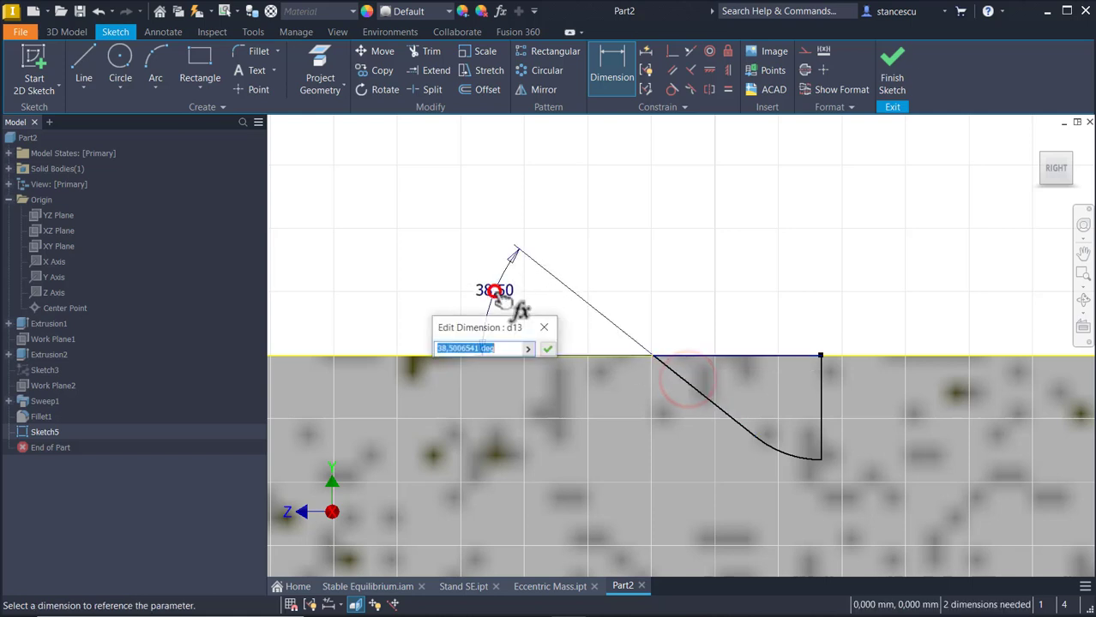
key(Return)
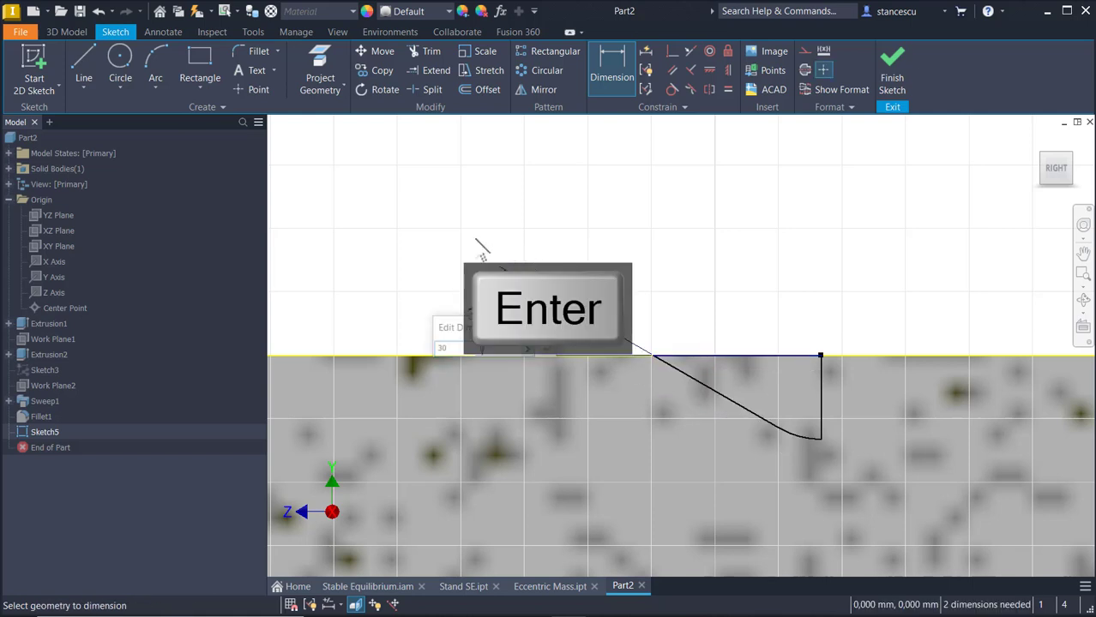
Dimension the profile arc with a 2 mm radius
click(791, 442)
click(771, 473)
text(2)
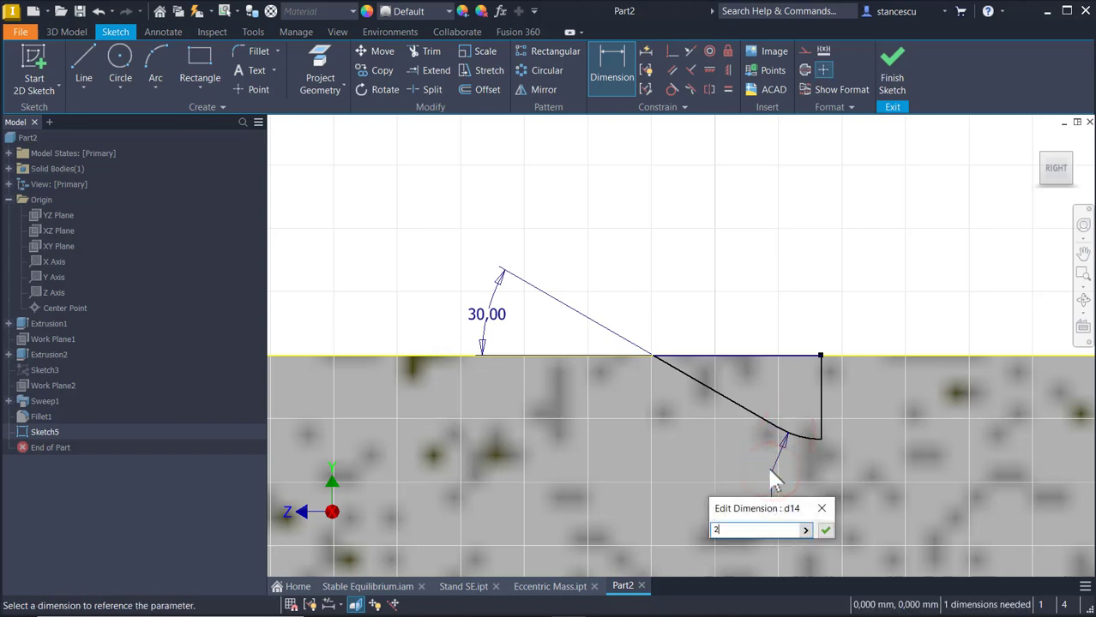
key(Return)
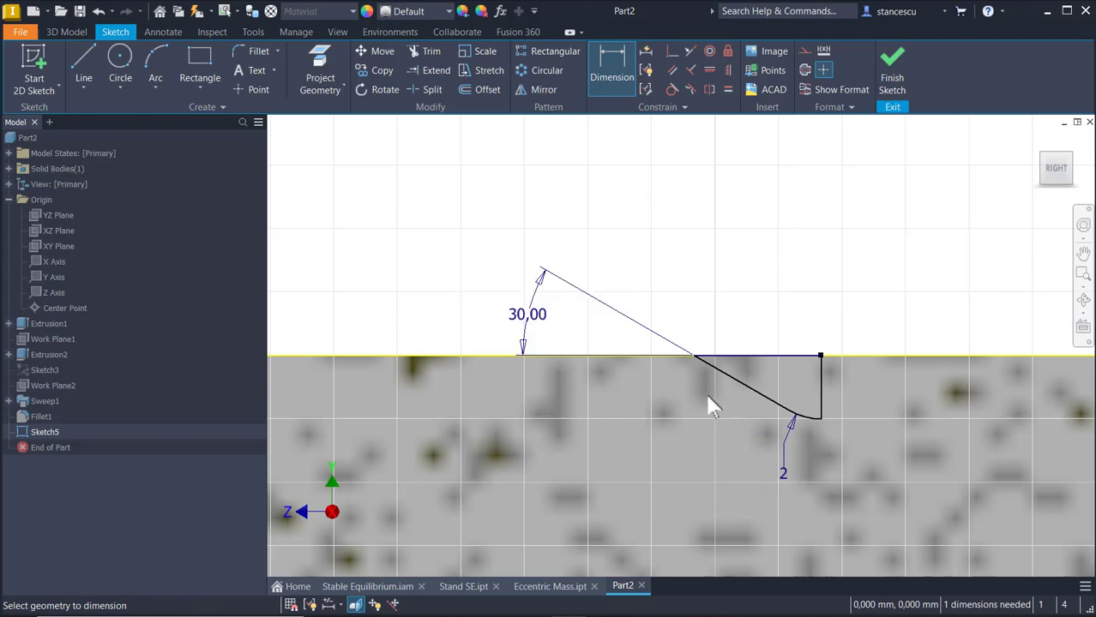
Dimension the horizontal distance from the origin centre point to the profile's vertical line as 54 mm
scroll(705, 396, down, 4)
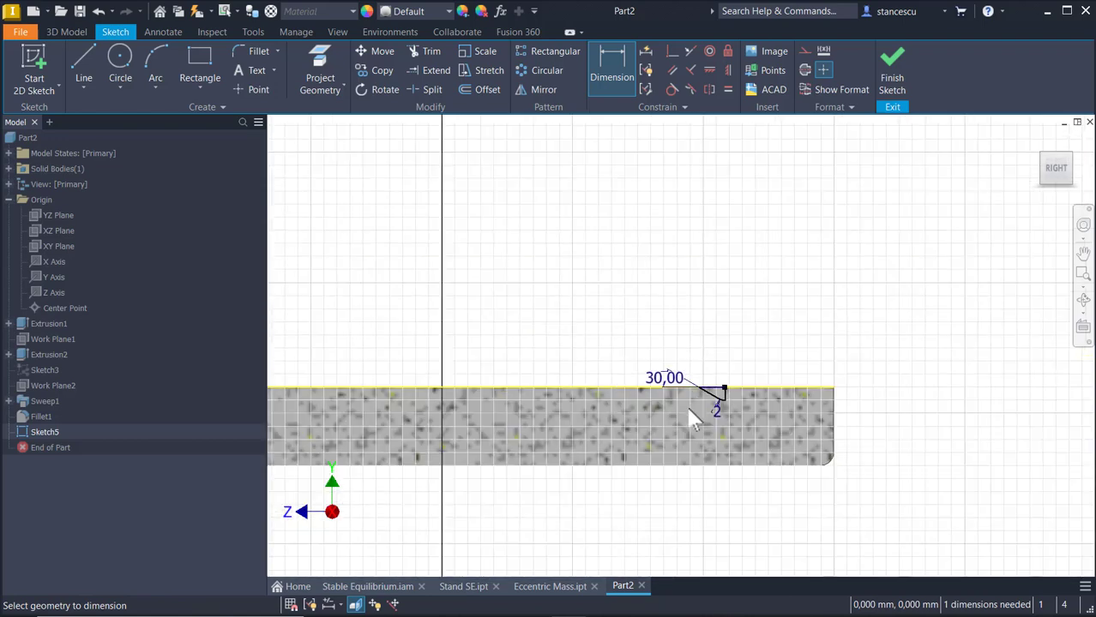
scroll(688, 410, down, 3)
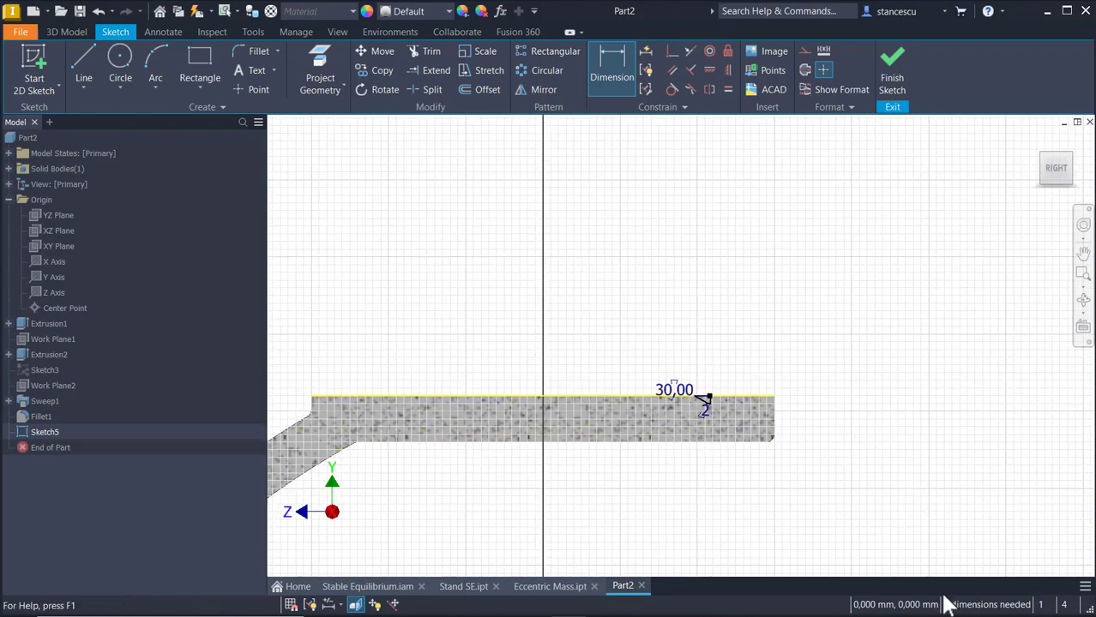
mouse_move(749, 504)
middle_down()
mouse_move(802, 348)
mouse_move(822, 335)
middle_up()
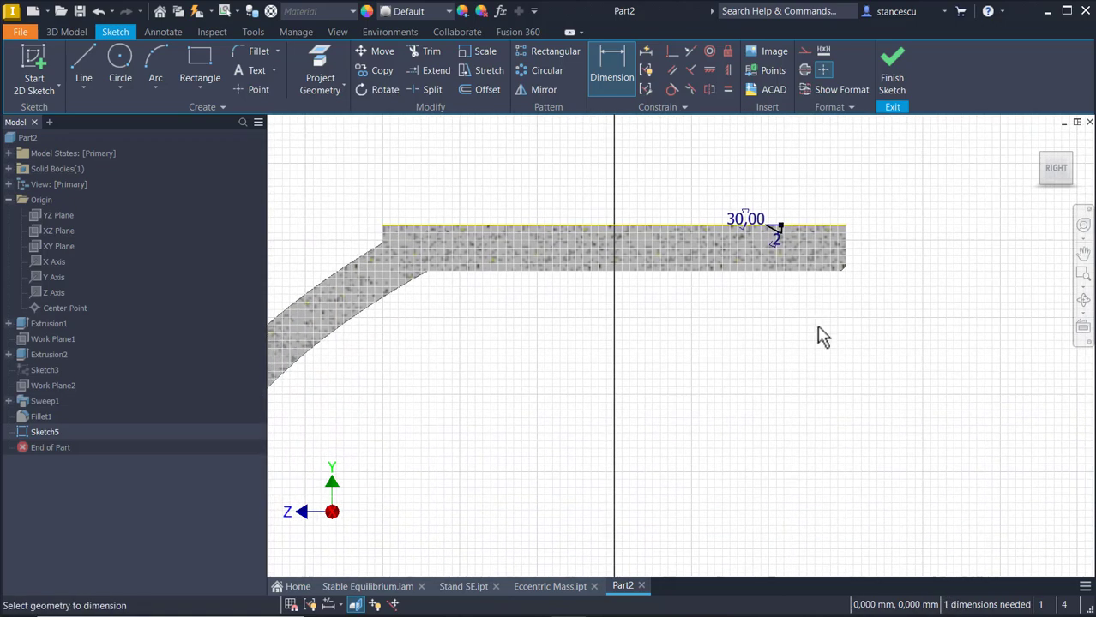
scroll(822, 336, down, 2)
scroll(806, 384, down, 2)
middle_drag(803, 398, 640, 325)
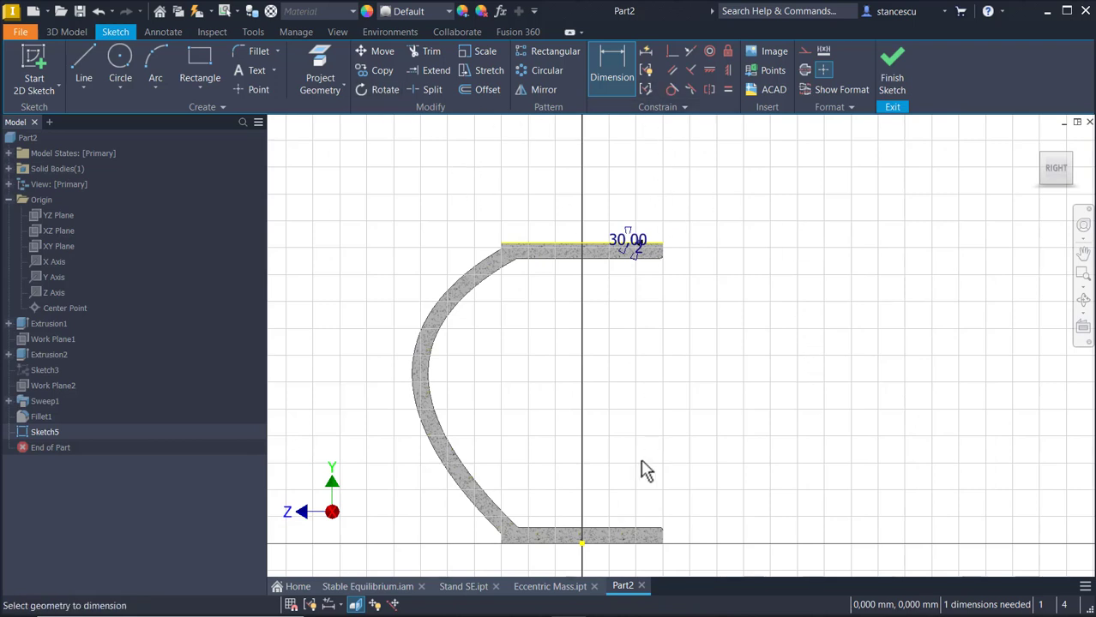
click(582, 543)
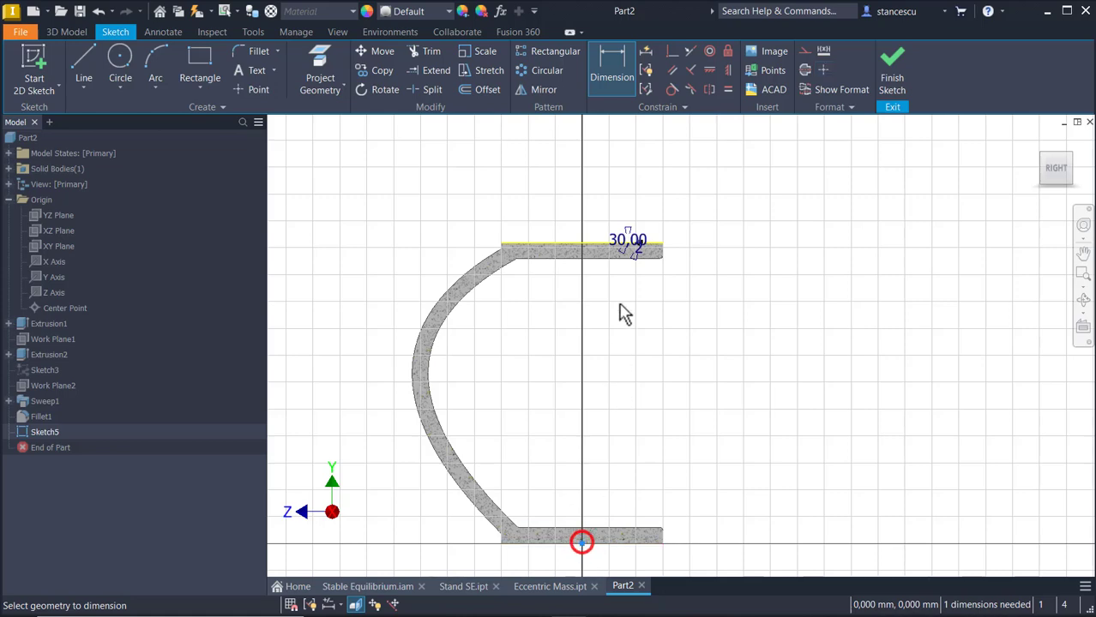
scroll(624, 312, up, 3)
scroll(628, 237, up, 2)
middle_drag(628, 238, 658, 402)
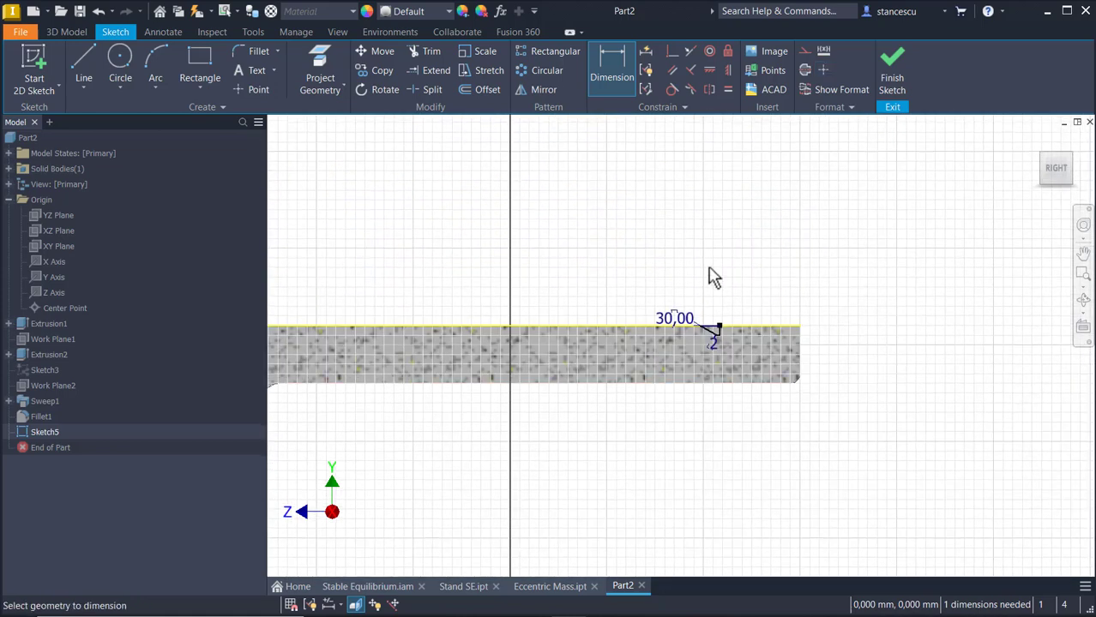
scroll(712, 276, up, 3)
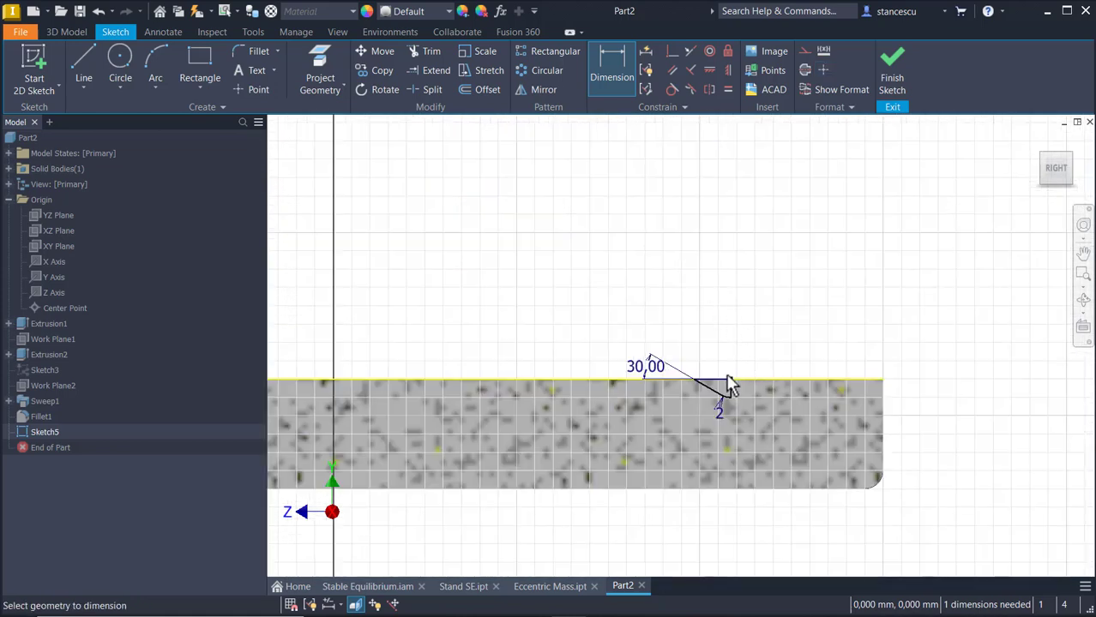
scroll(732, 391, up, 2)
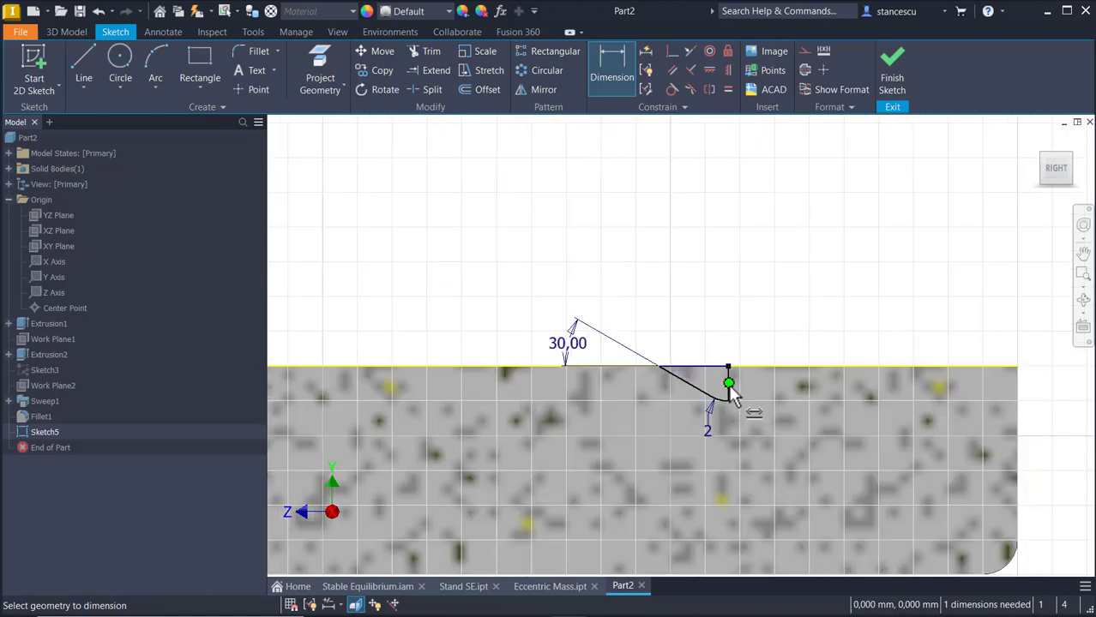
click(728, 381)
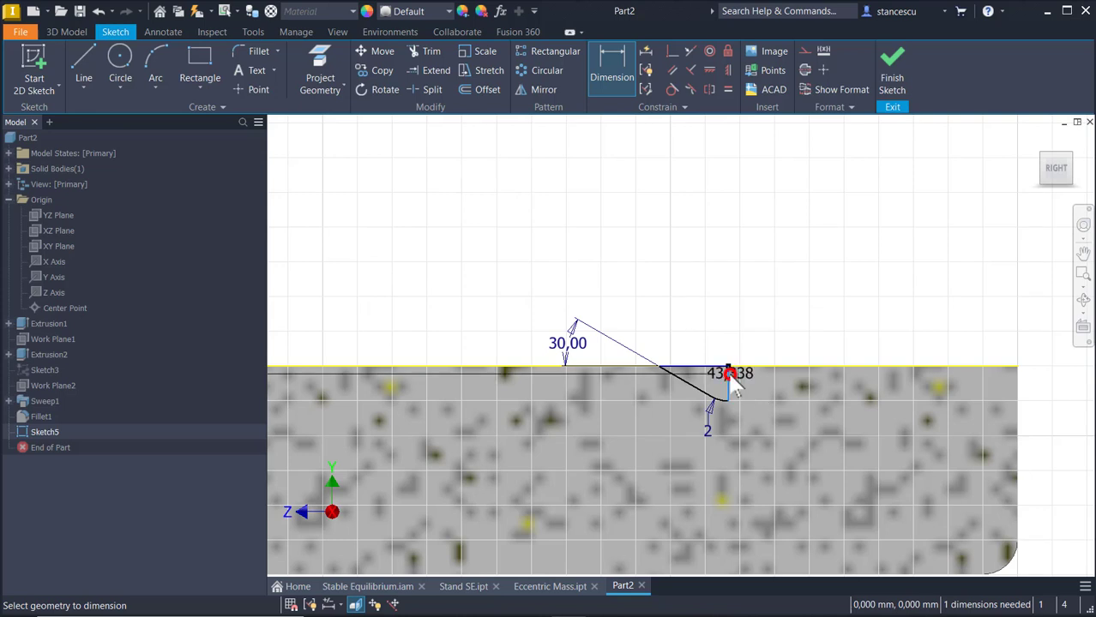
click(510, 237)
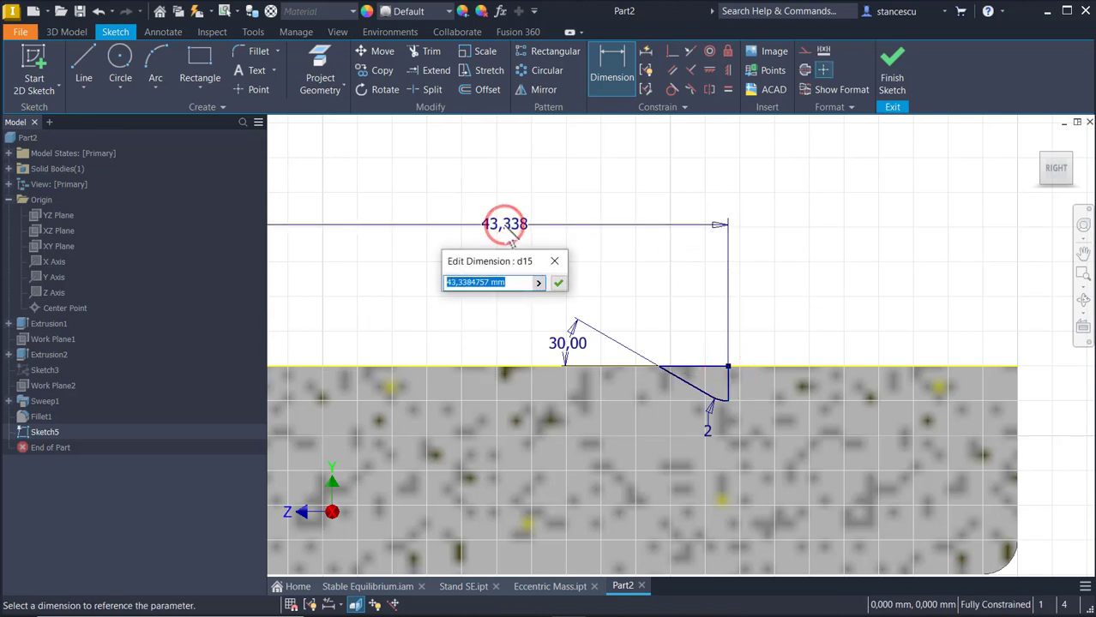
text(54)
key(Return)
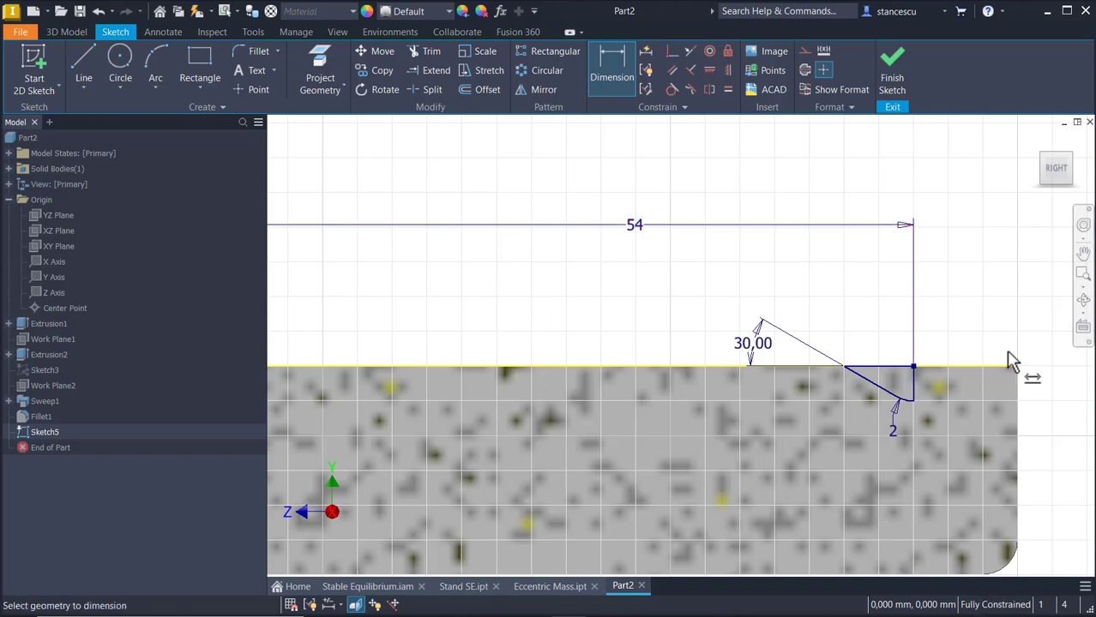
key(Escape)
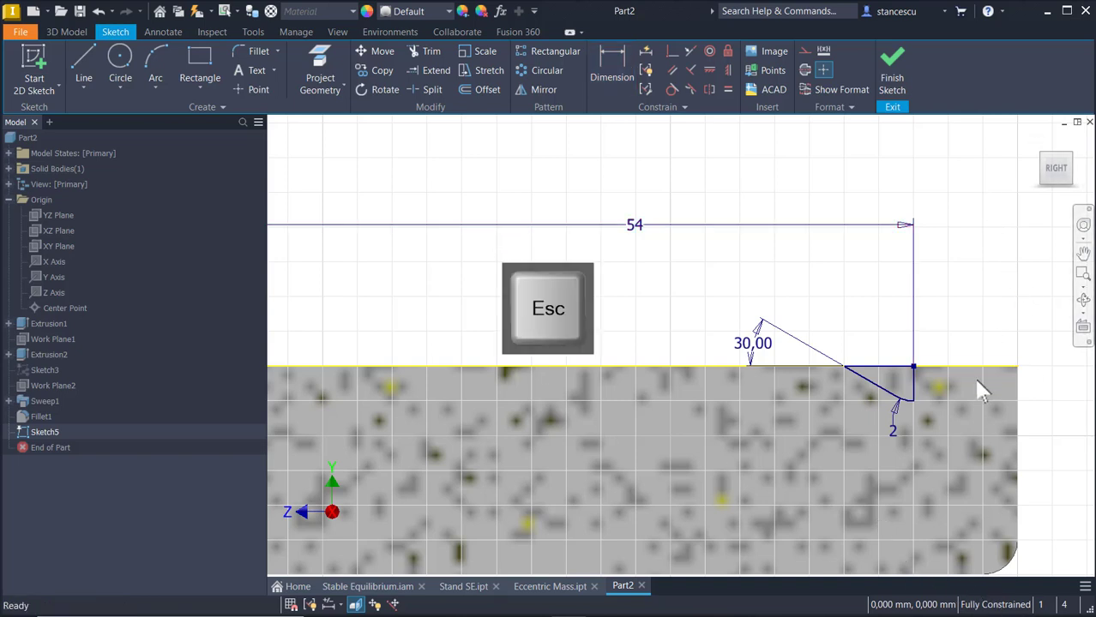
Convert the profile's short vertical line into a centerline and finish the sketch
click(930, 380)
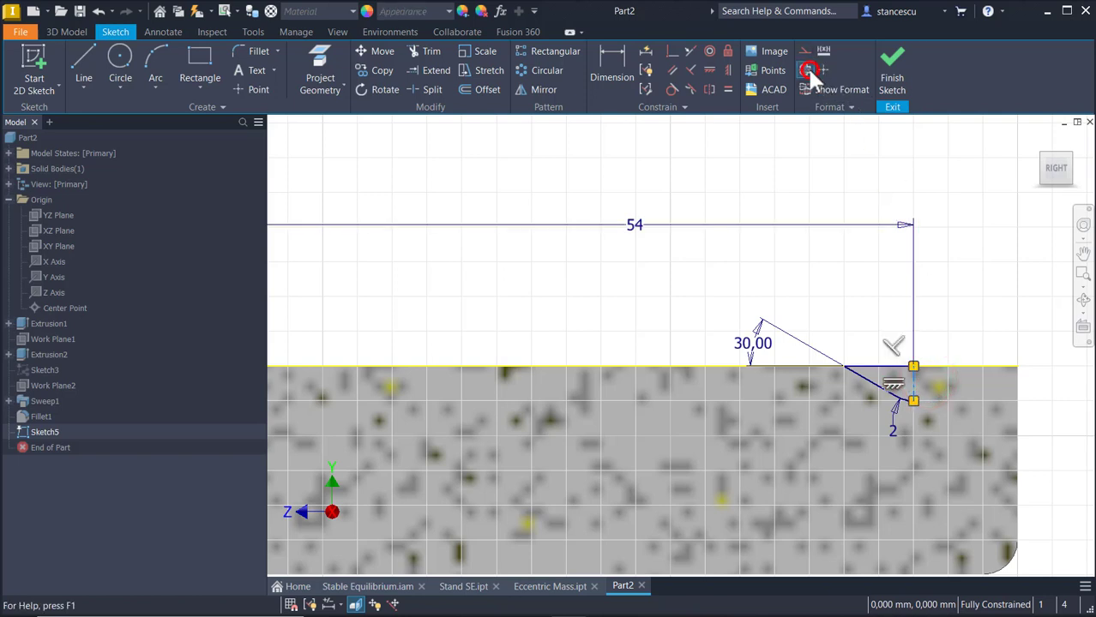
click(954, 307)
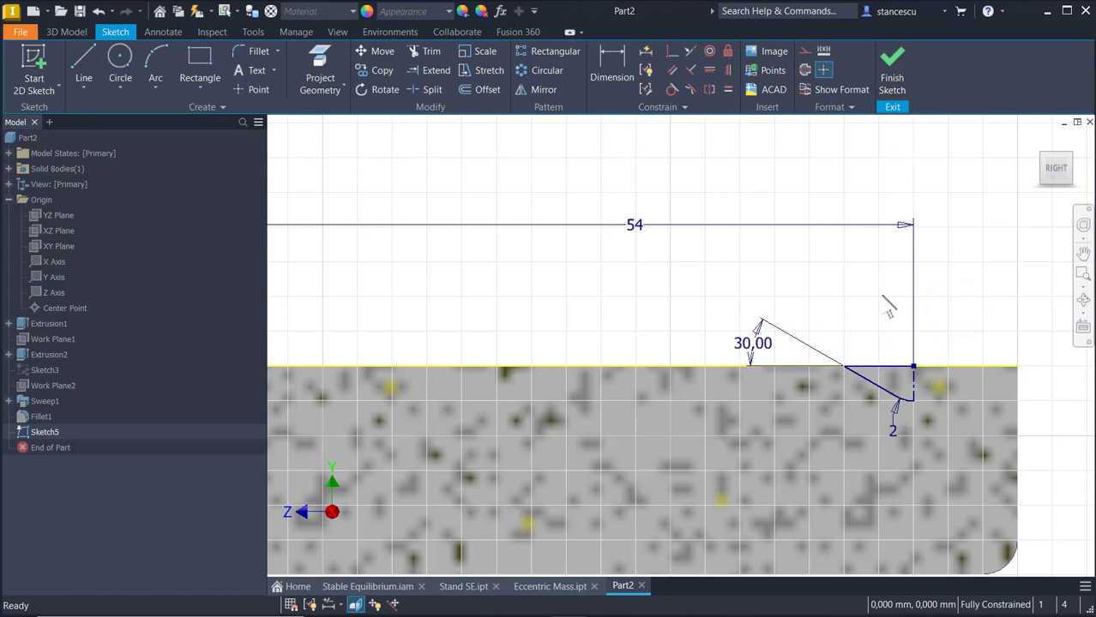
scroll(912, 404, up, 4)
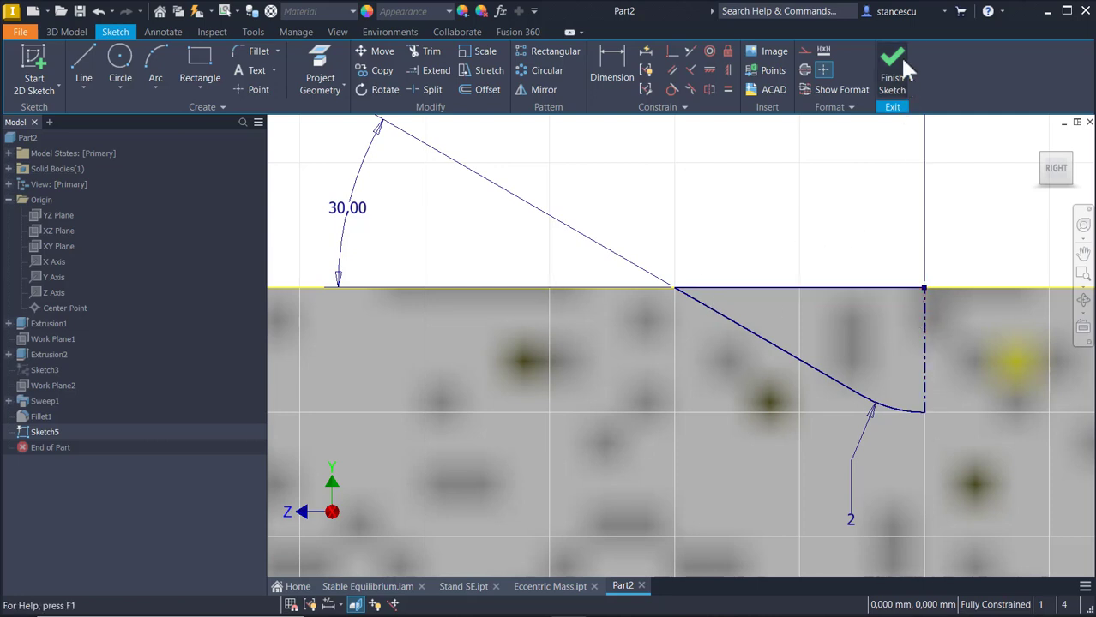
scroll(883, 163, down, 3)
scroll(875, 213, down, 3)
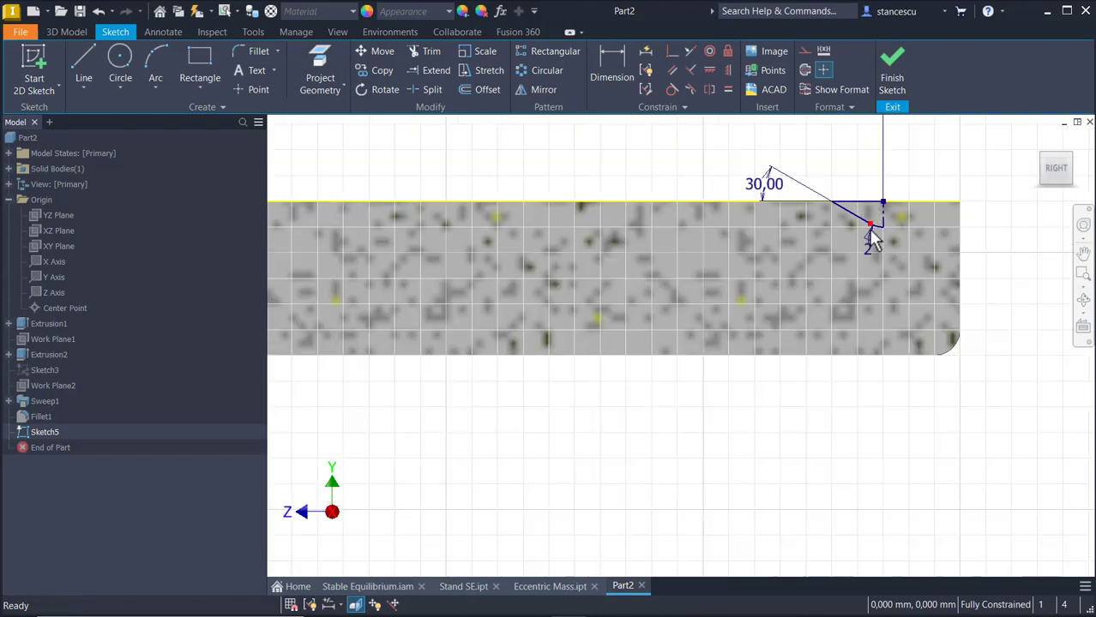
middle_drag(870, 361, 780, 463)
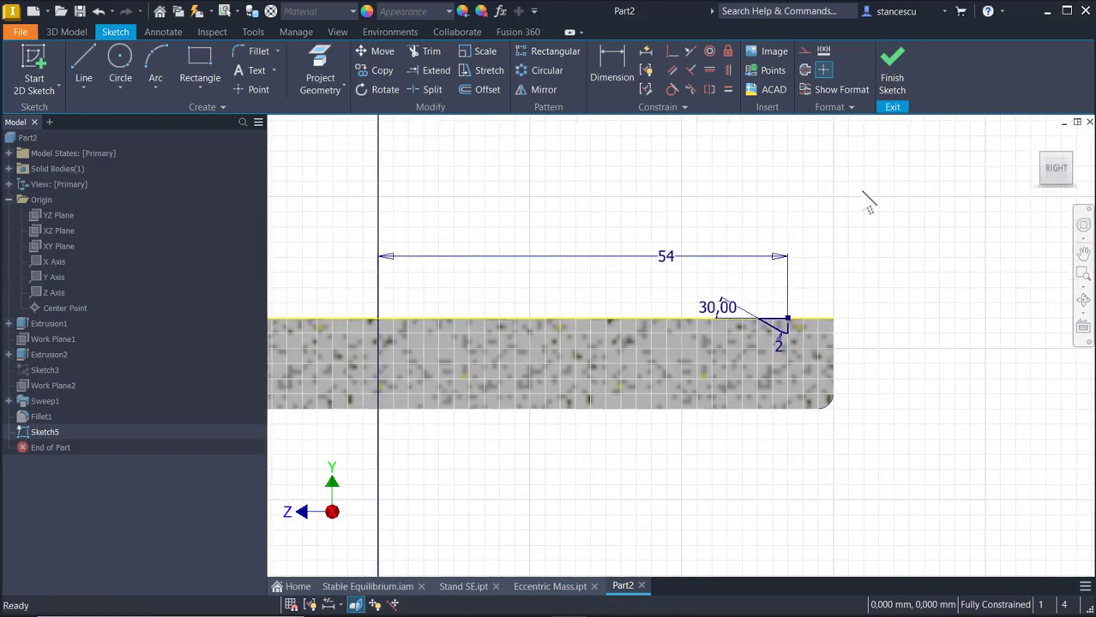
click(892, 69)
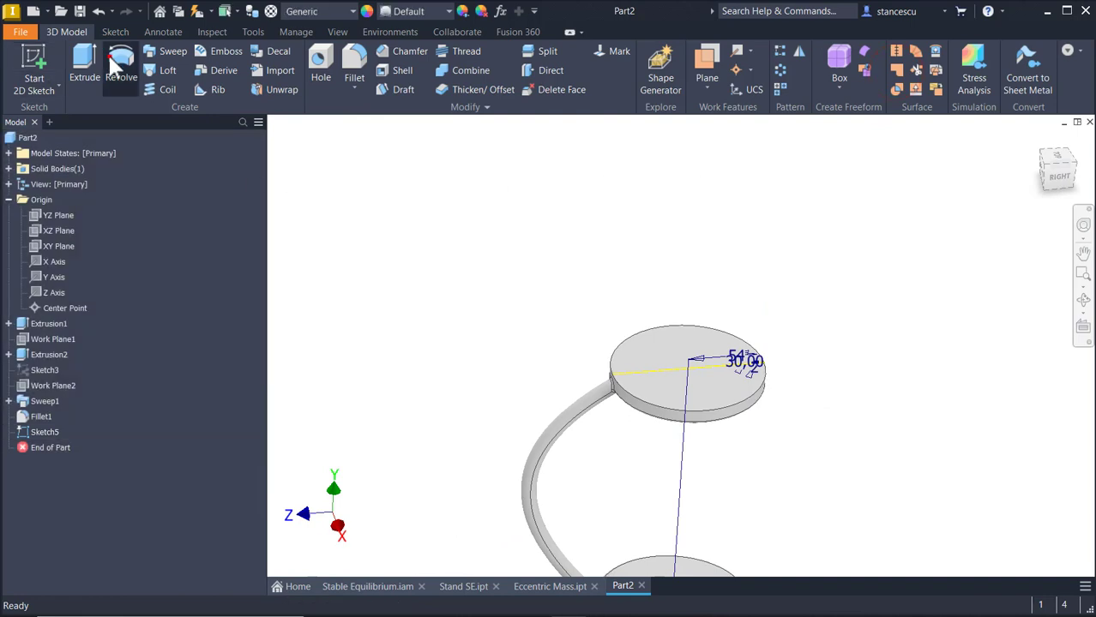
Revolve the profile a full 360 degrees about its centerline as a cut into the upper disc
click(114, 58)
scroll(763, 373, up, 5)
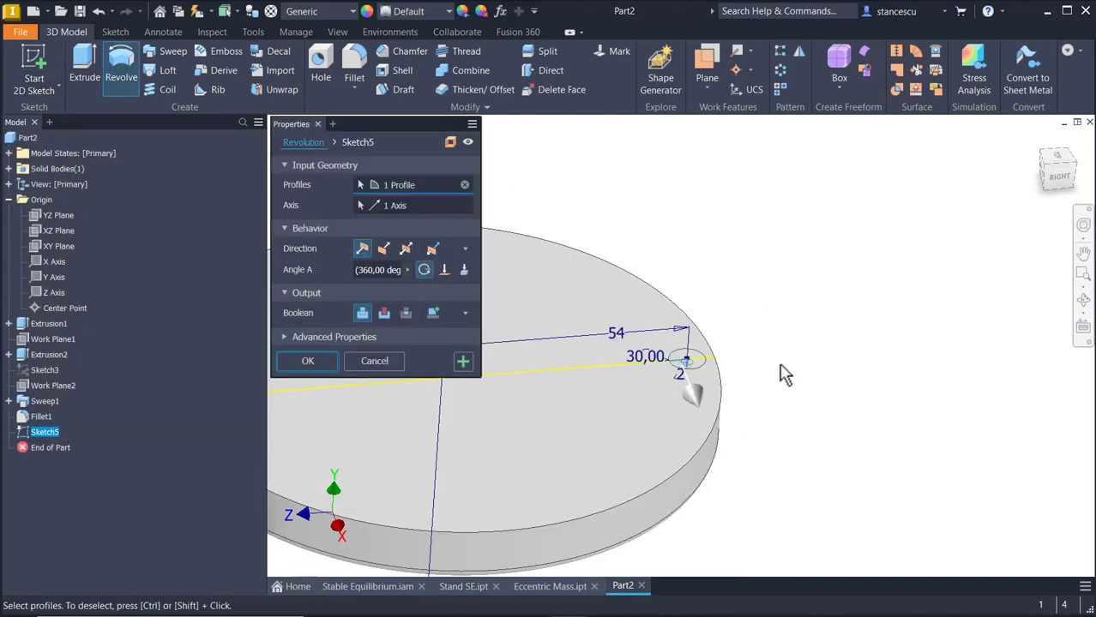
scroll(906, 342, up, 3)
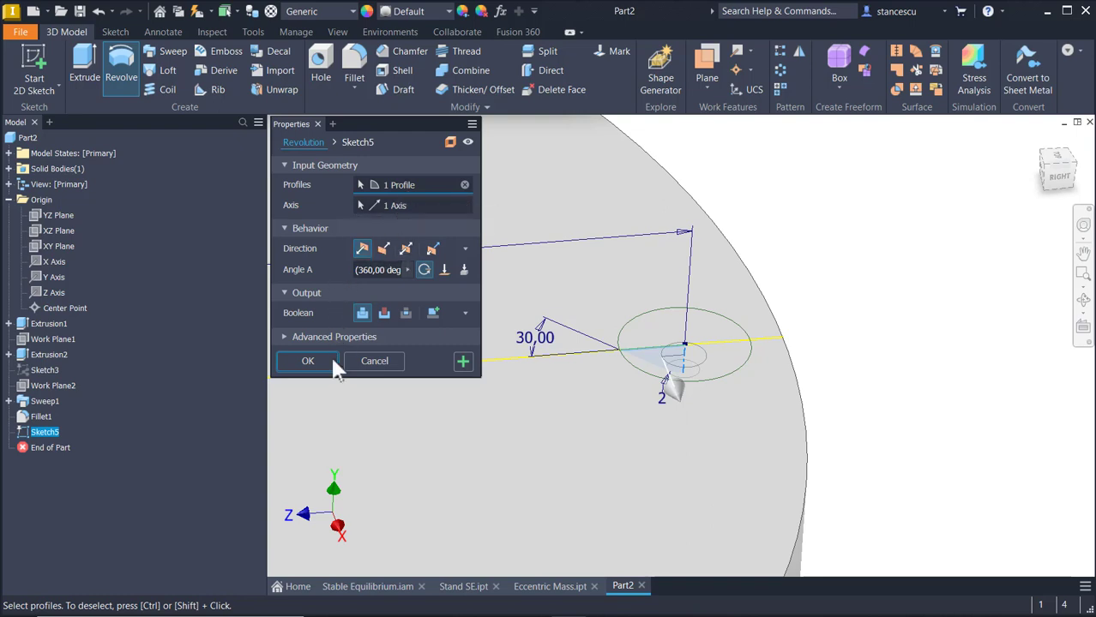
click(383, 314)
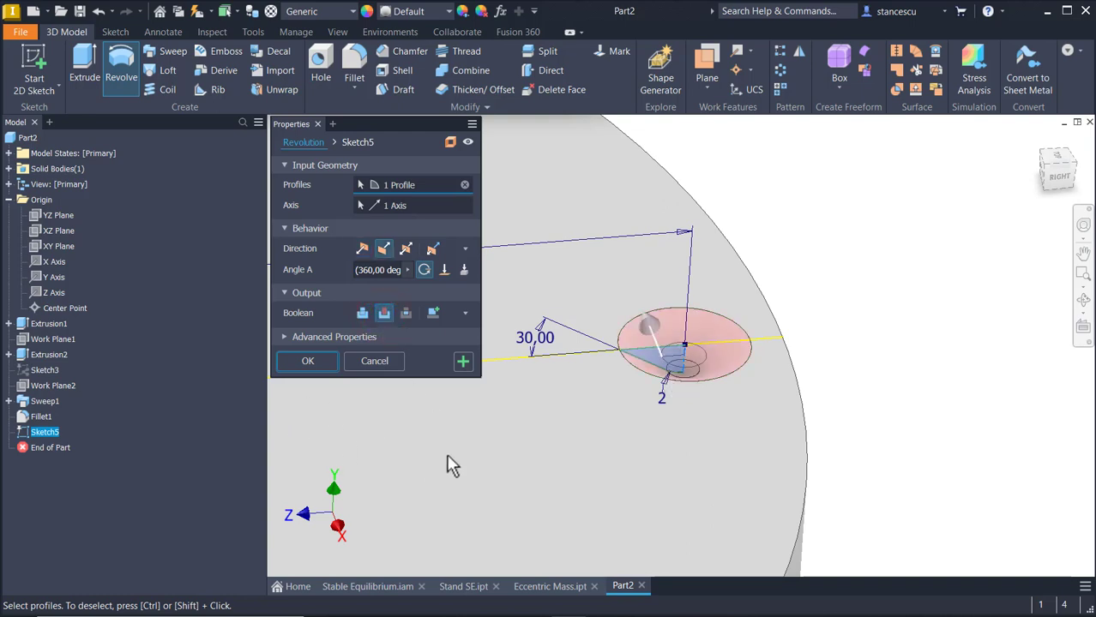
click(307, 361)
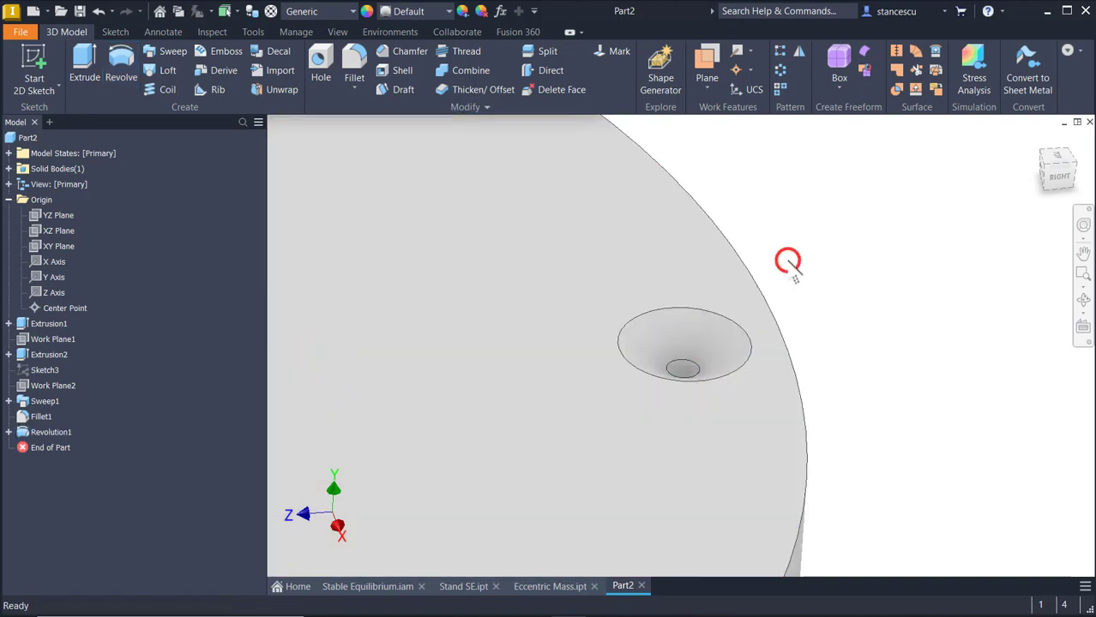
Assign the material Steel, Cast to the part
key(F6)
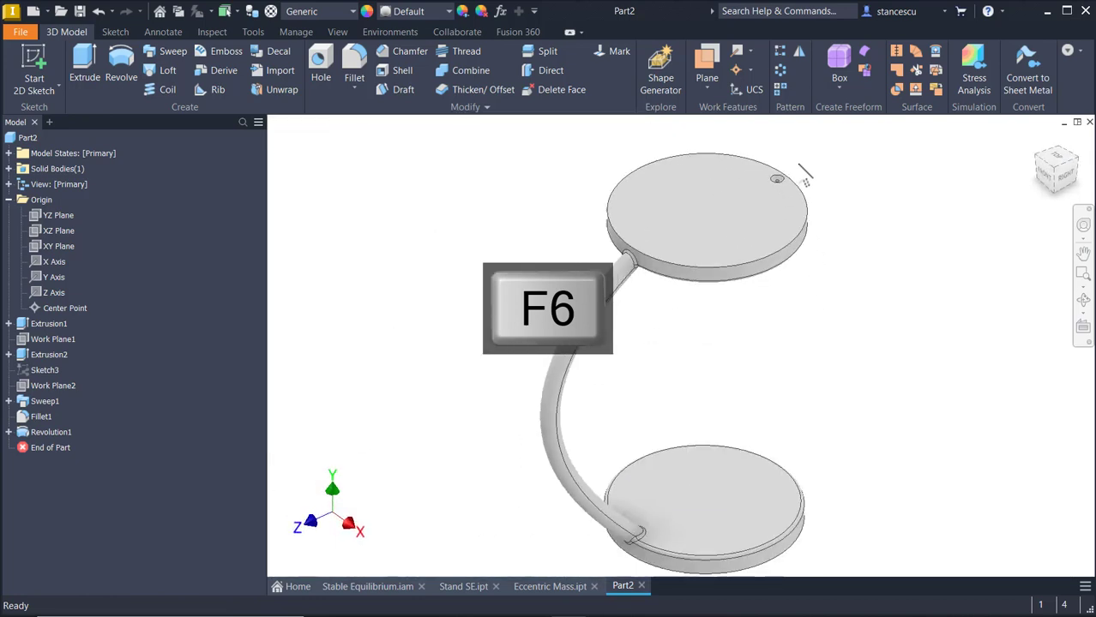
click(307, 14)
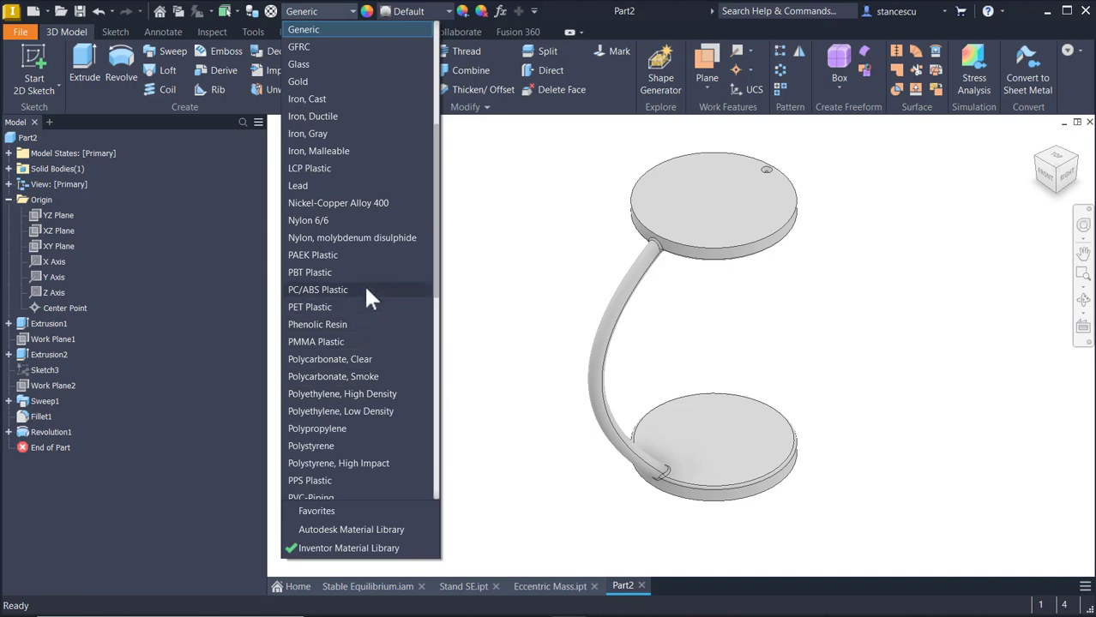
scroll(365, 293, down, 7)
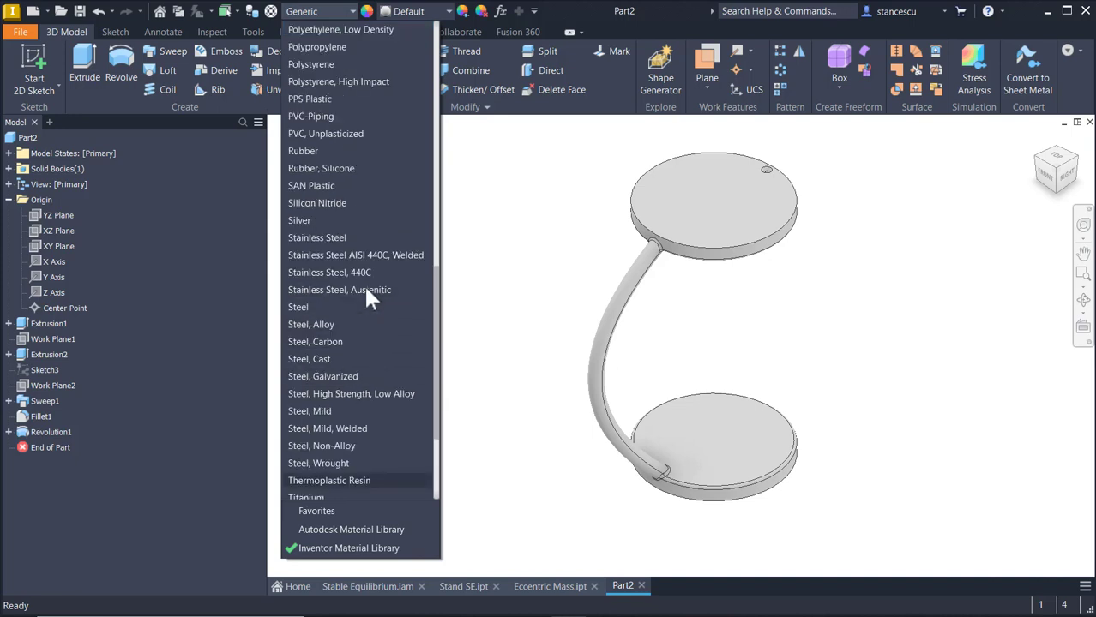
click(329, 359)
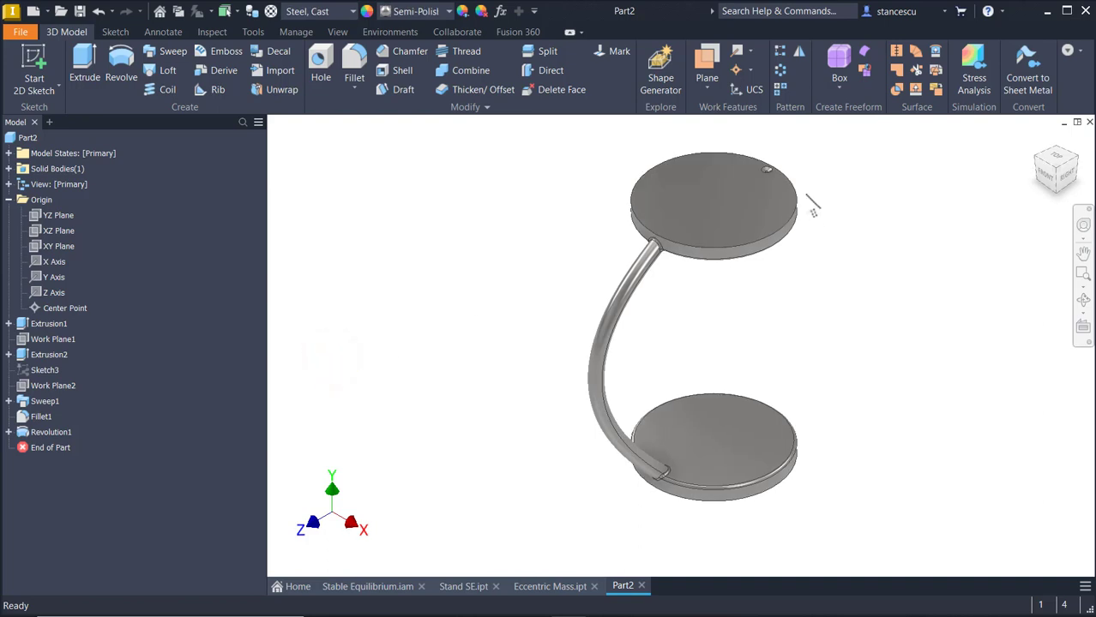
Set the part's appearance to Steel - Cast
scroll(743, 290, down, 3)
scroll(748, 272, down, 4)
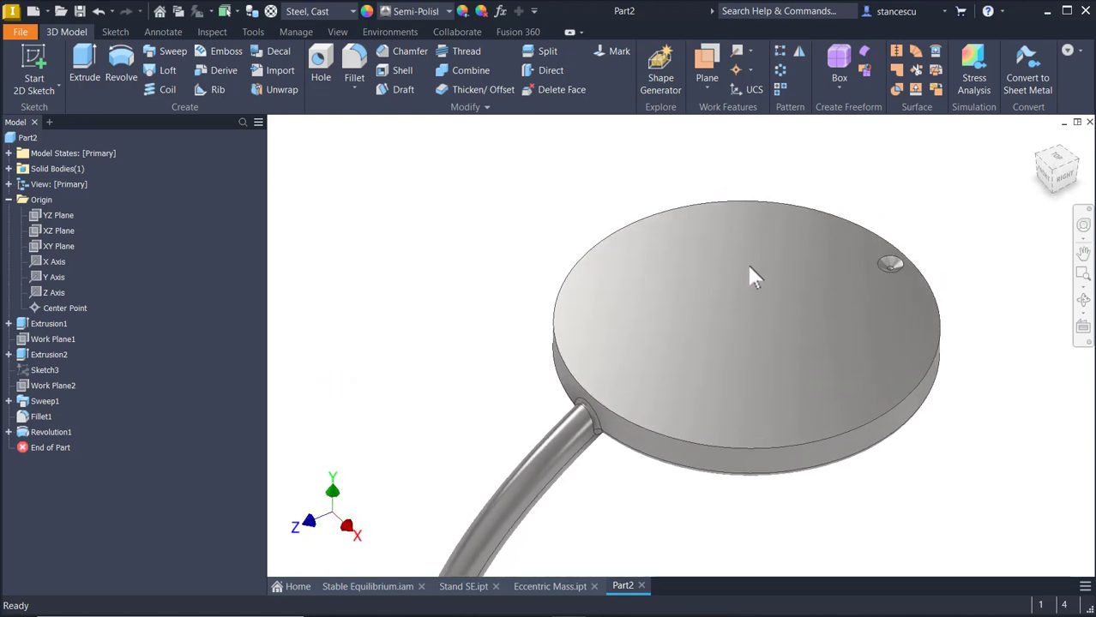
shift+middle_drag(750, 266, 465, 67)
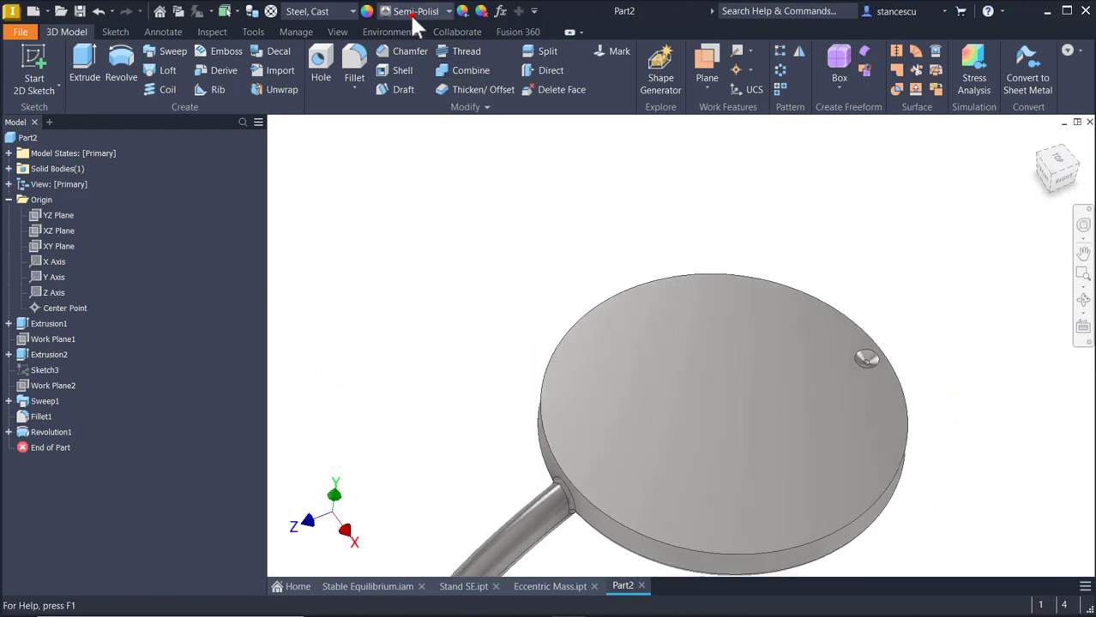
click(413, 16)
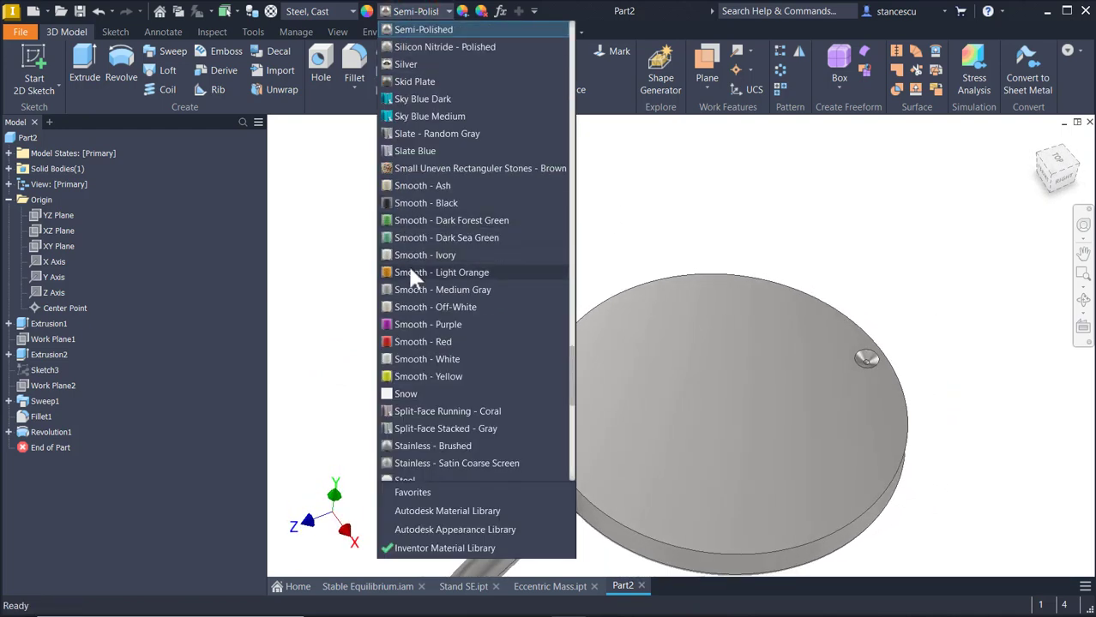
scroll(446, 381, down, 3)
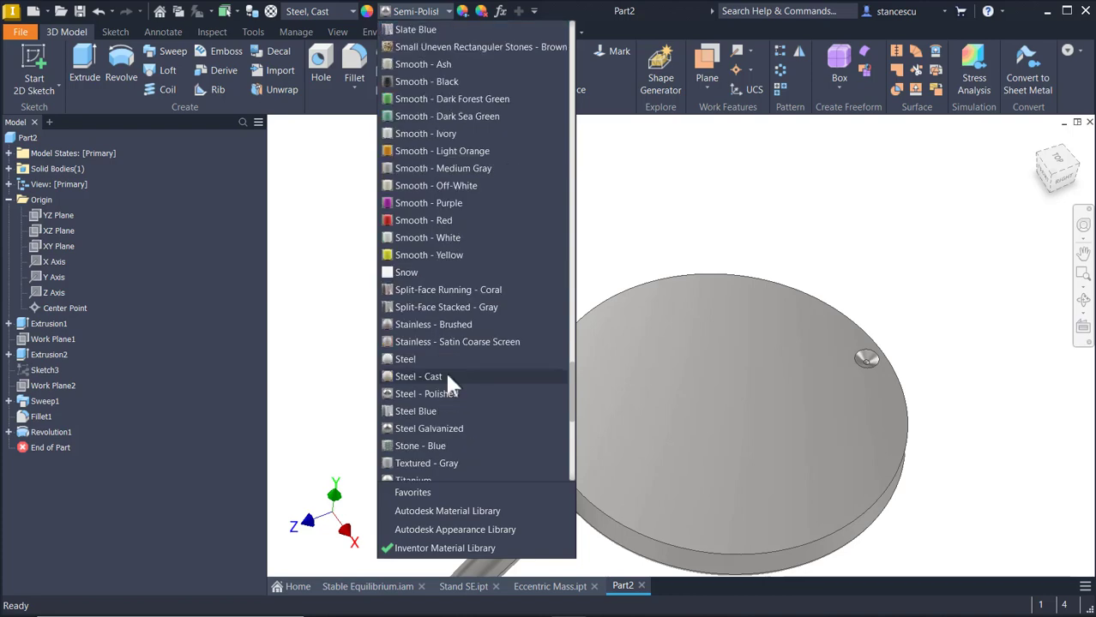
click(446, 377)
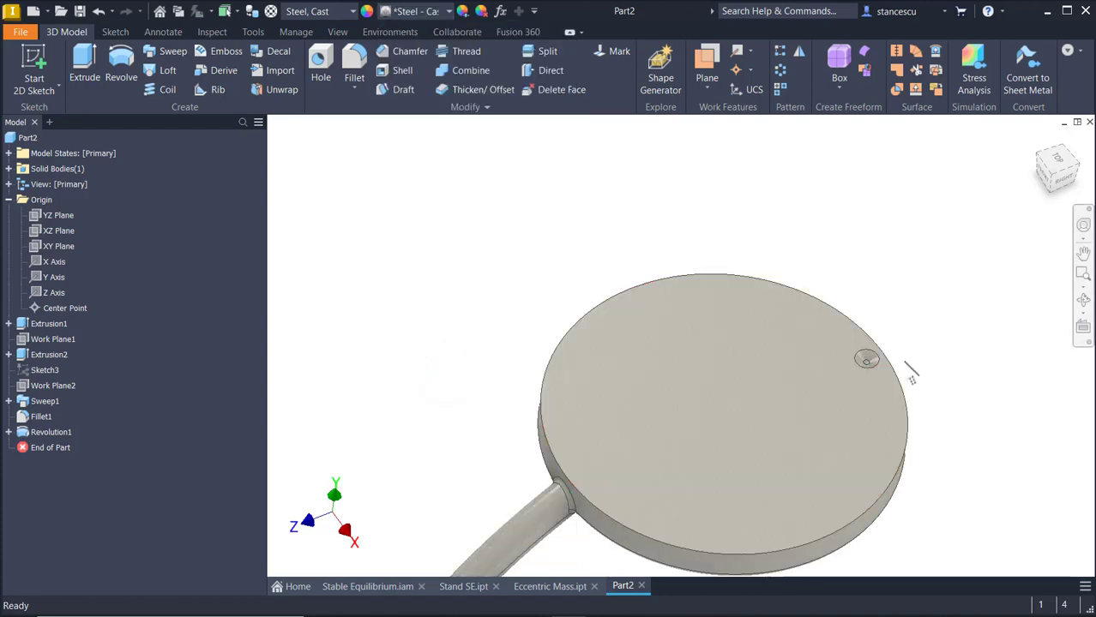
Set the appearance of the conical recess's side face and small bottom face to Red
scroll(900, 385, up, 8)
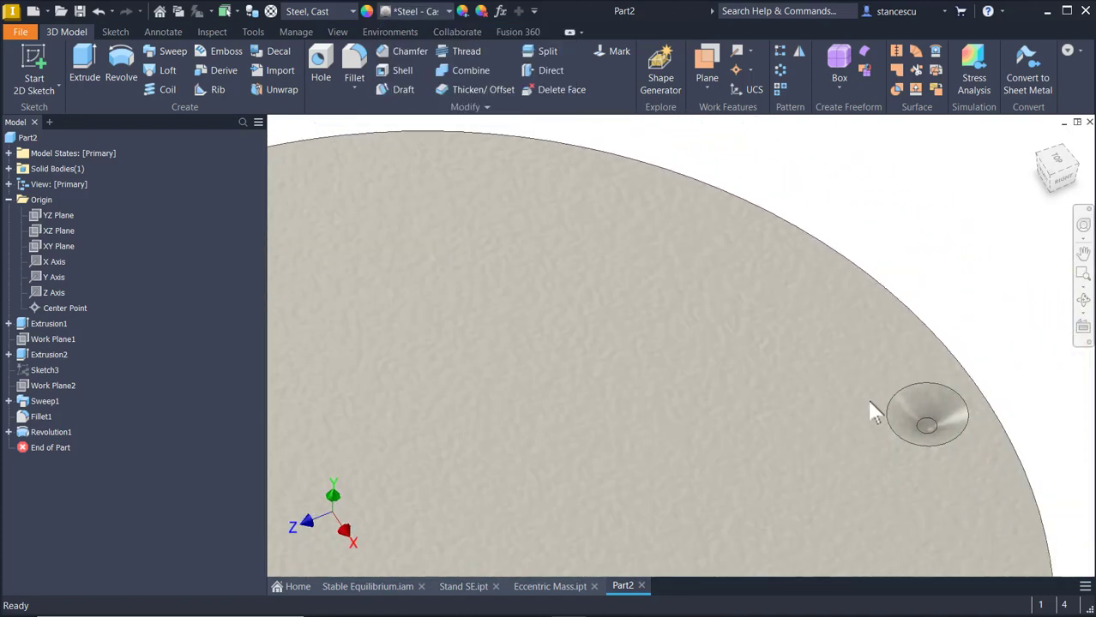
middle_drag(869, 403, 708, 396)
scroll(693, 347, up, 4)
shift+middle_drag(683, 300, 815, 439)
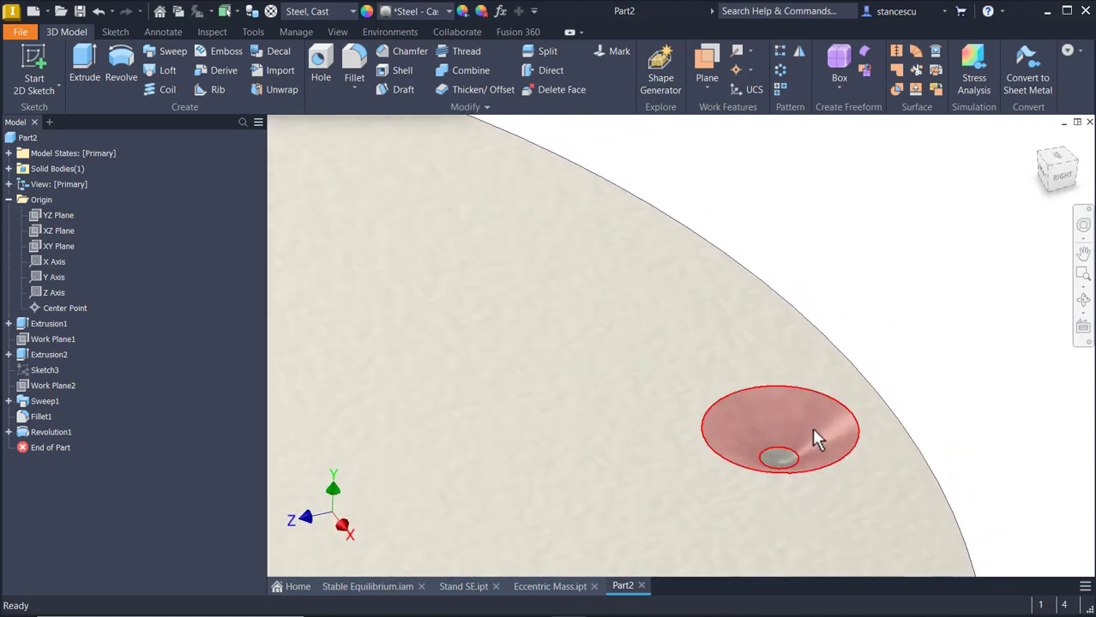
click(813, 431)
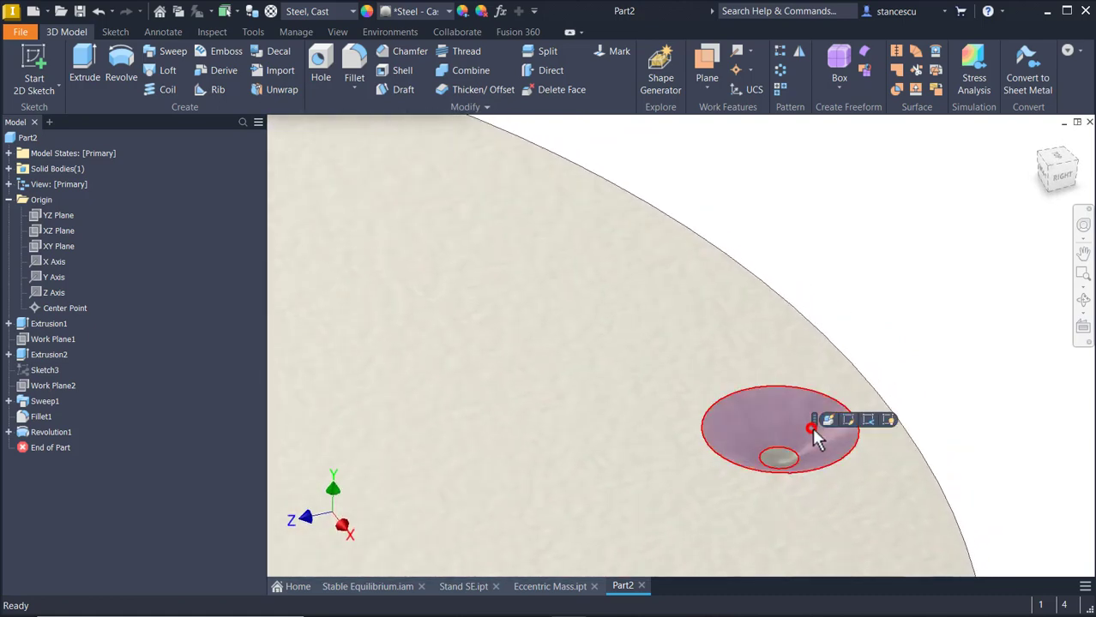
ctrl+click(781, 460)
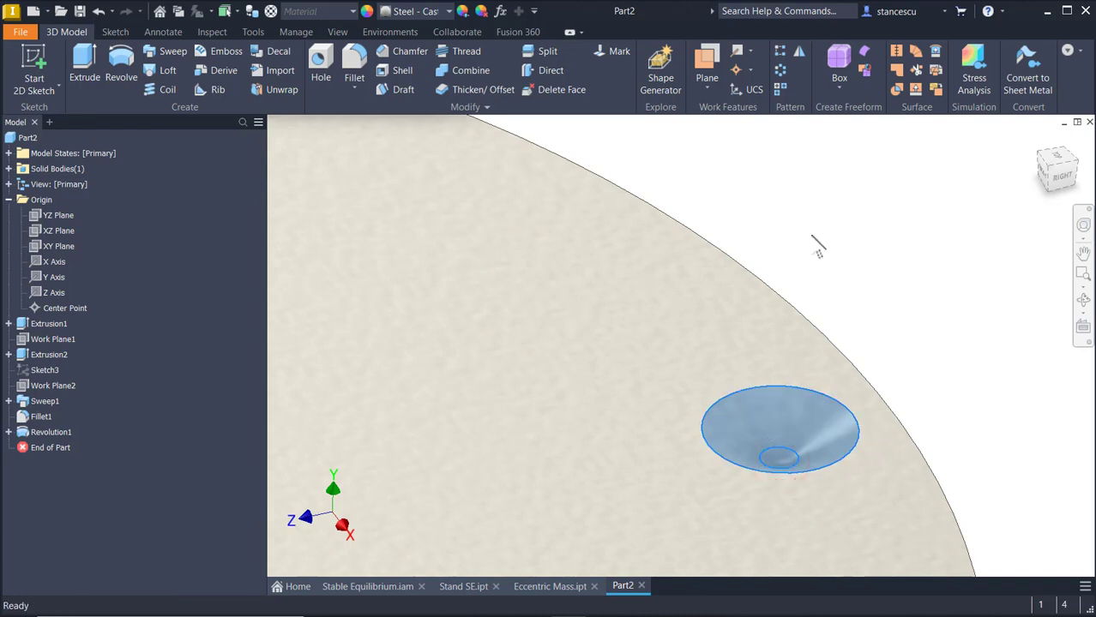
click(419, 12)
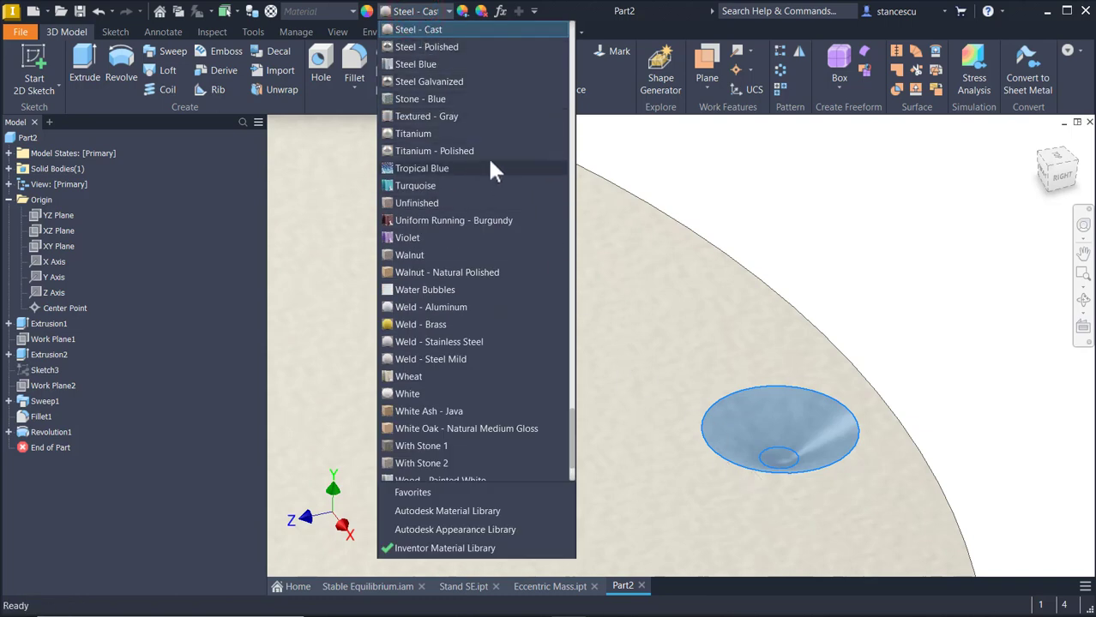
scroll(487, 156, up, 10)
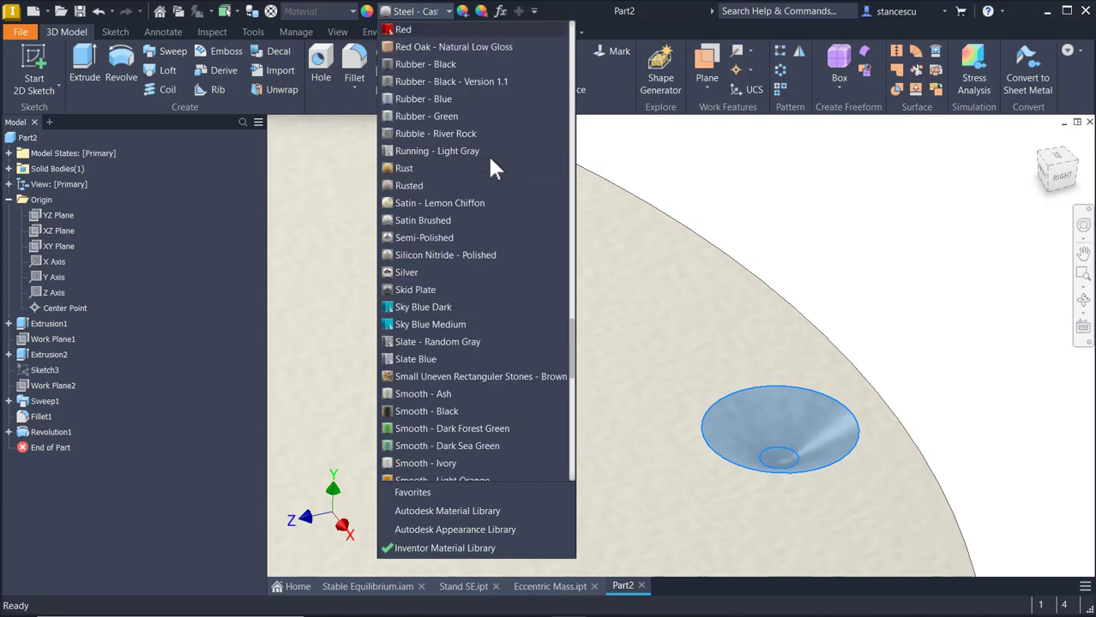
click(406, 28)
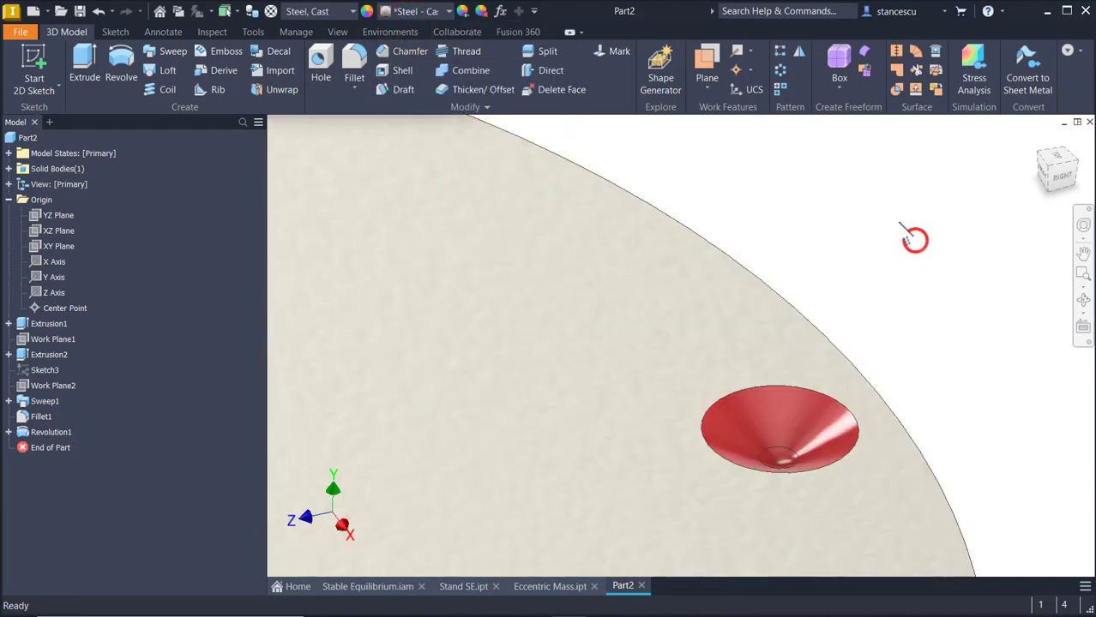
Examine the whole stand and the filleted joint where the curved support meets the upper disc's underside
key(F6)
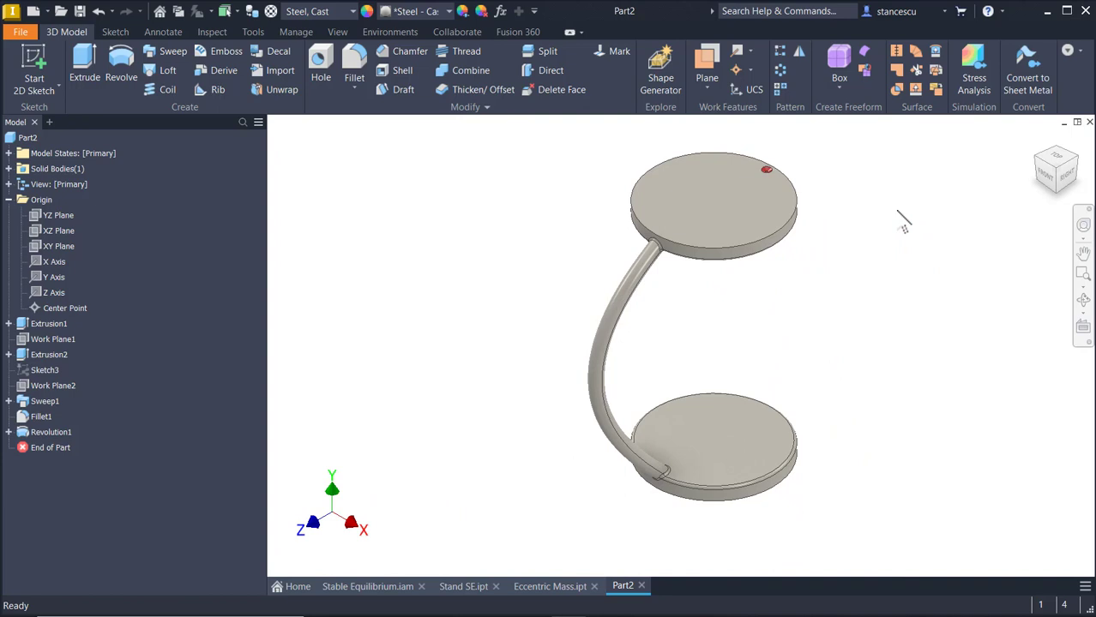
shift+middle_drag(897, 211, 583, 256)
scroll(618, 251, up, 3)
scroll(581, 255, up, 2)
scroll(573, 258, up, 3)
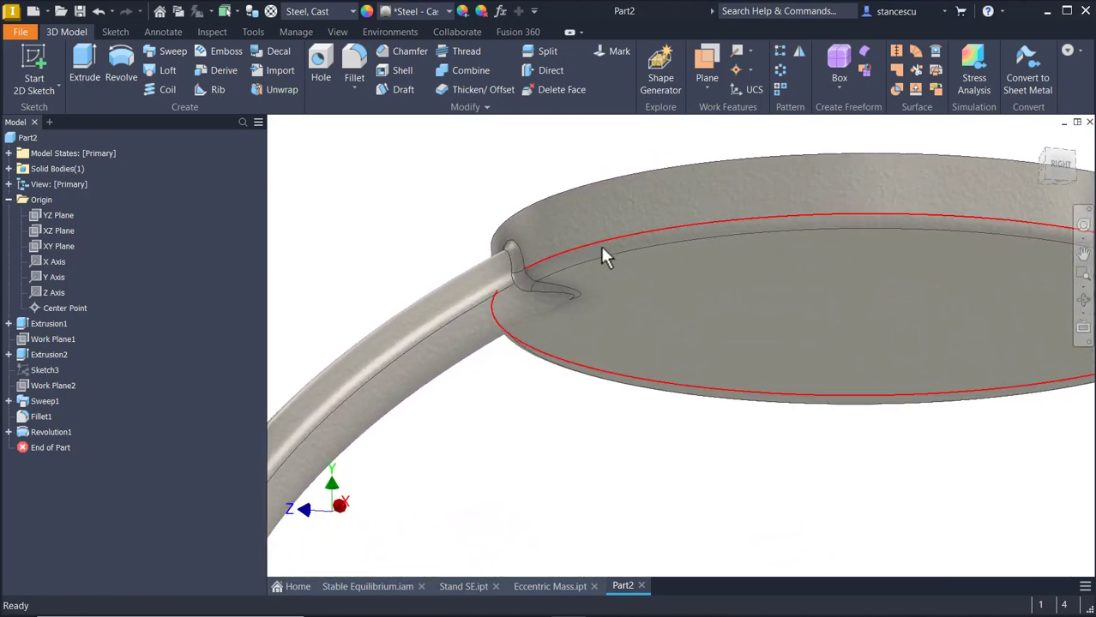
scroll(617, 259, down, 6)
shift+middle_drag(617, 257, 443, 307)
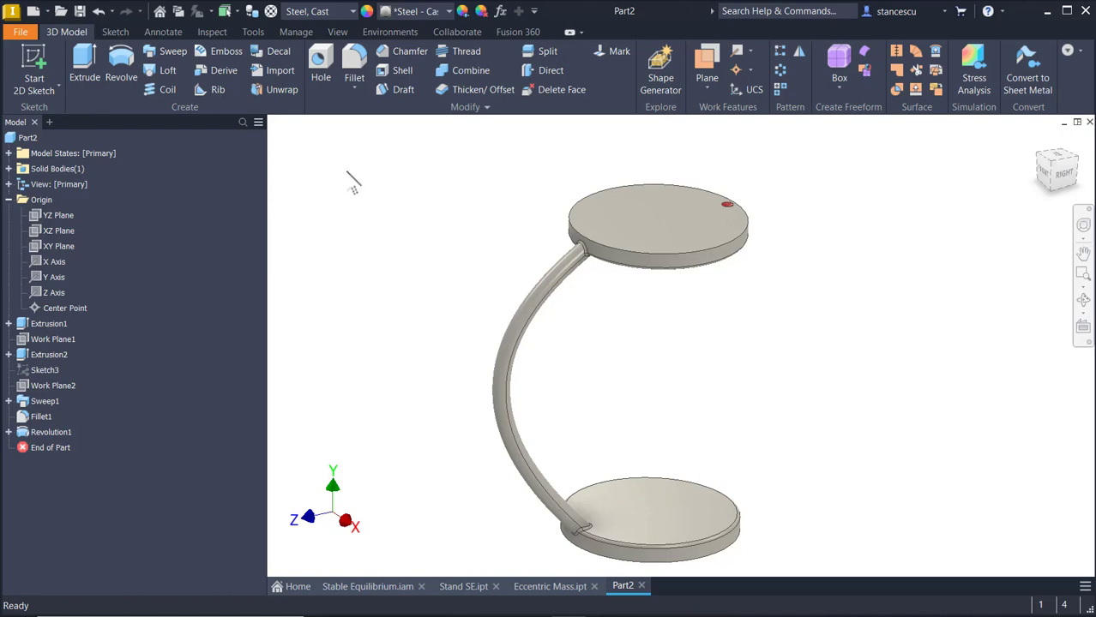
Set the initial display visual style to Shaded in the part's document settings
click(258, 33)
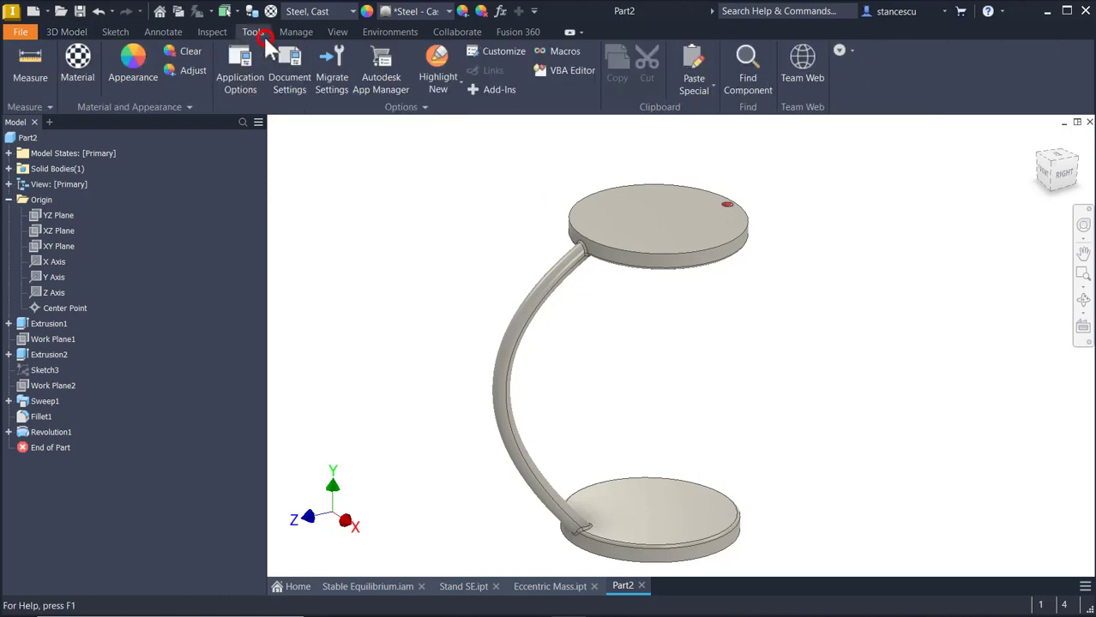
click(290, 84)
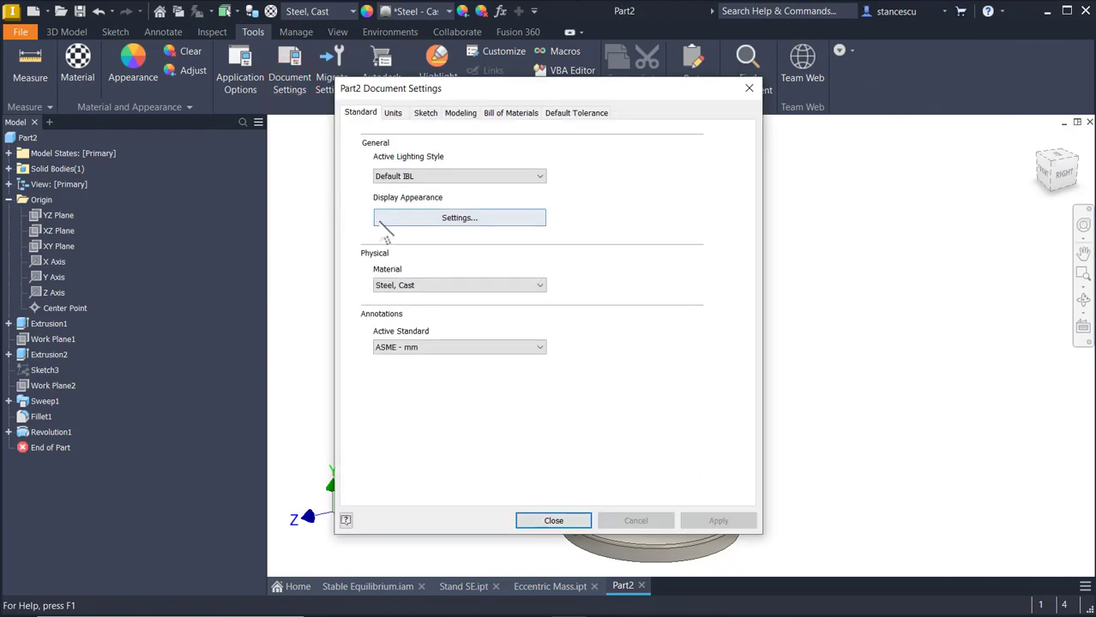
click(378, 223)
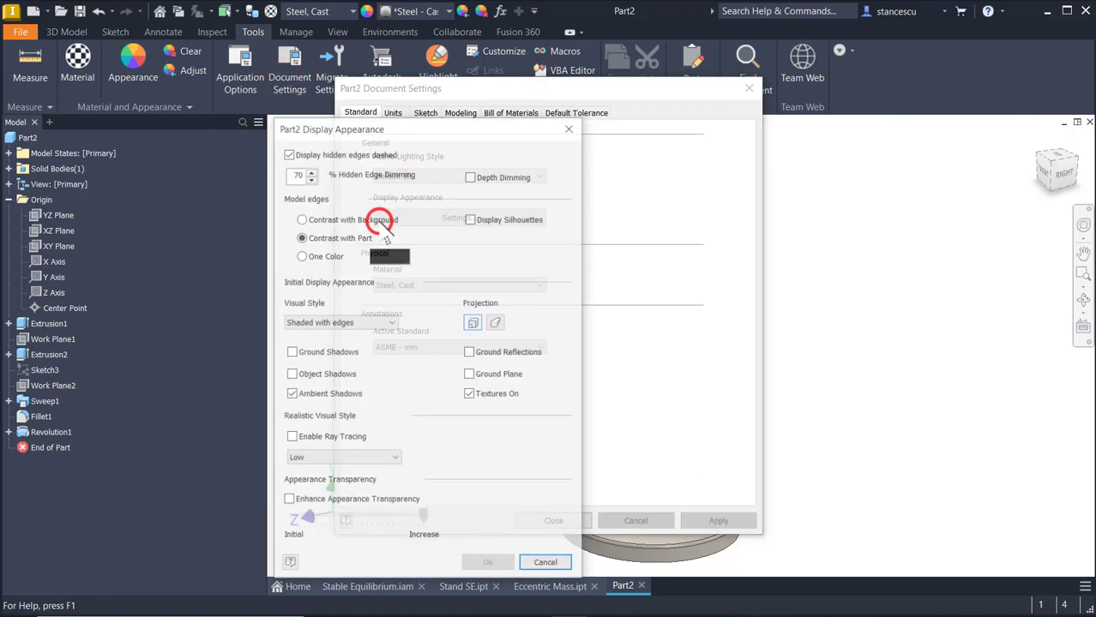
click(347, 323)
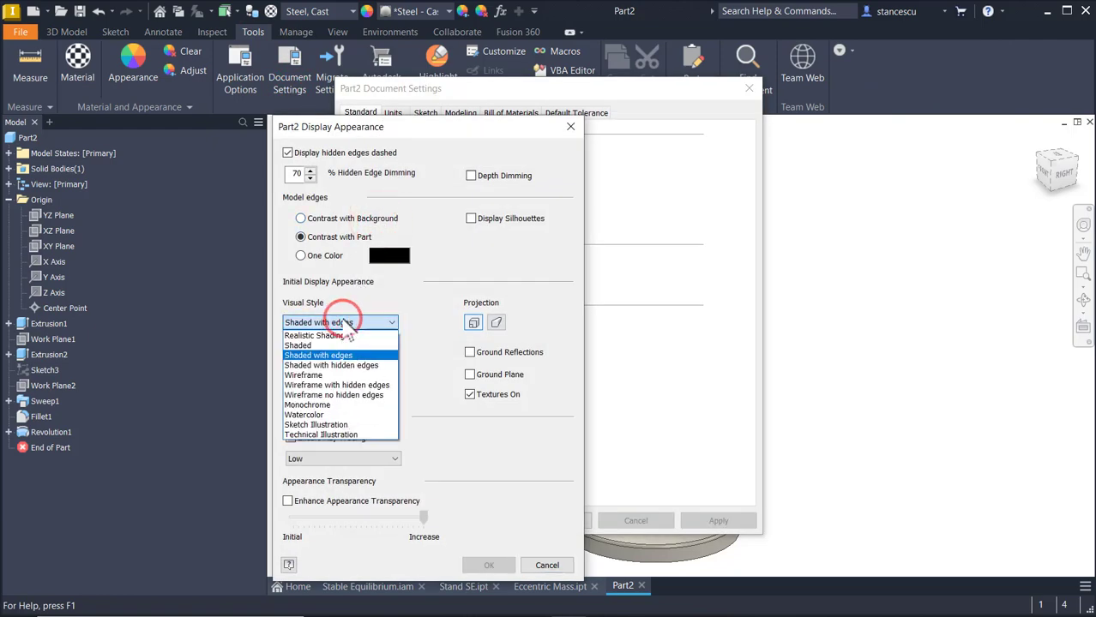
click(343, 345)
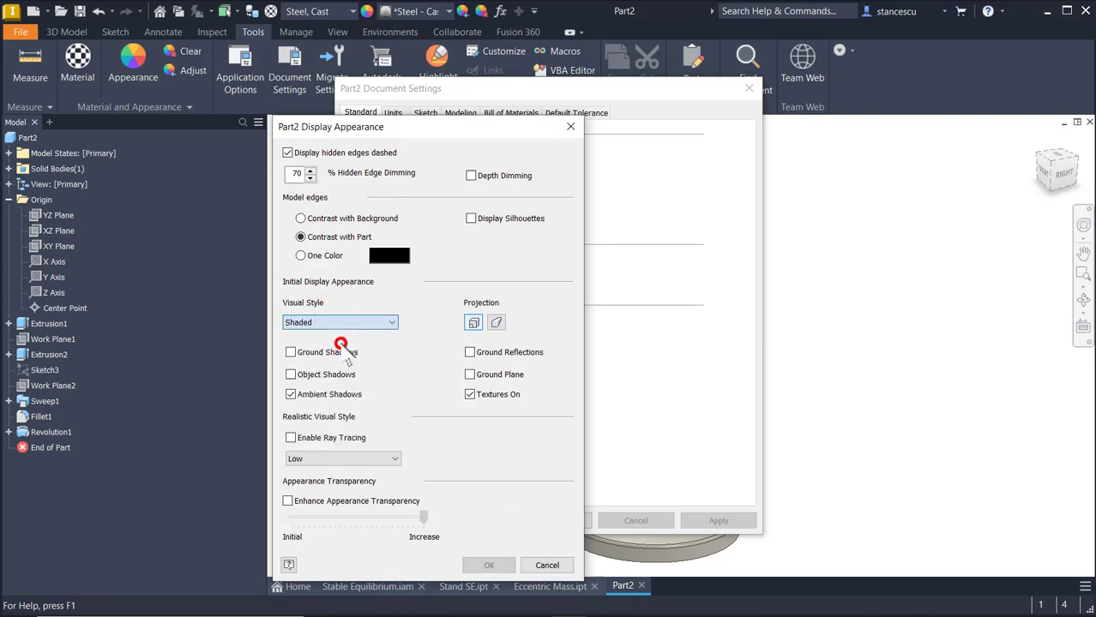
click(480, 566)
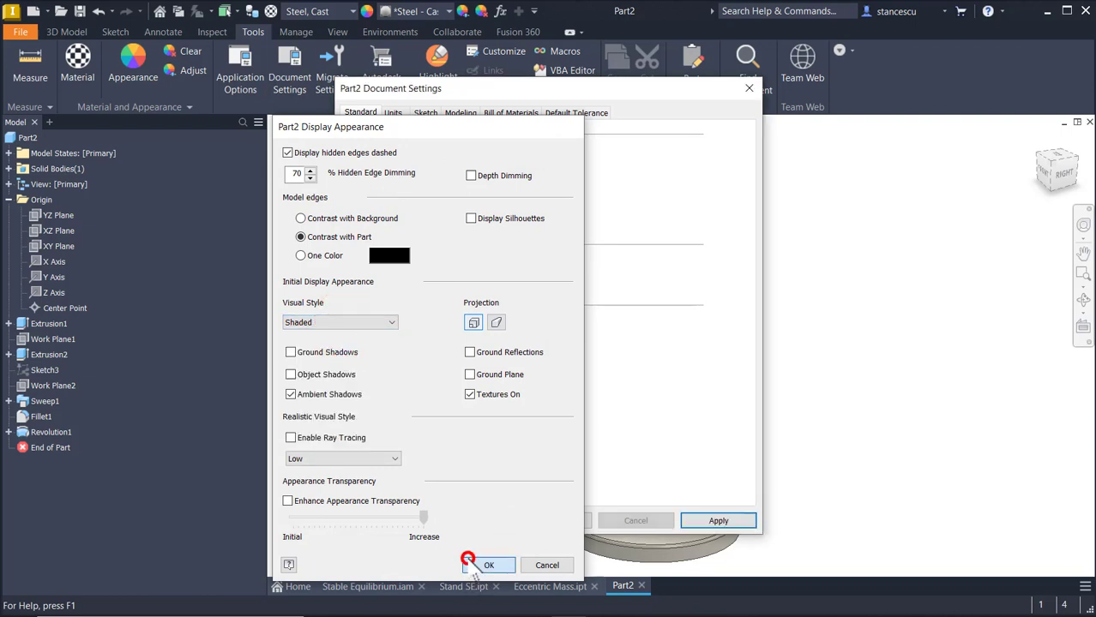
click(542, 517)
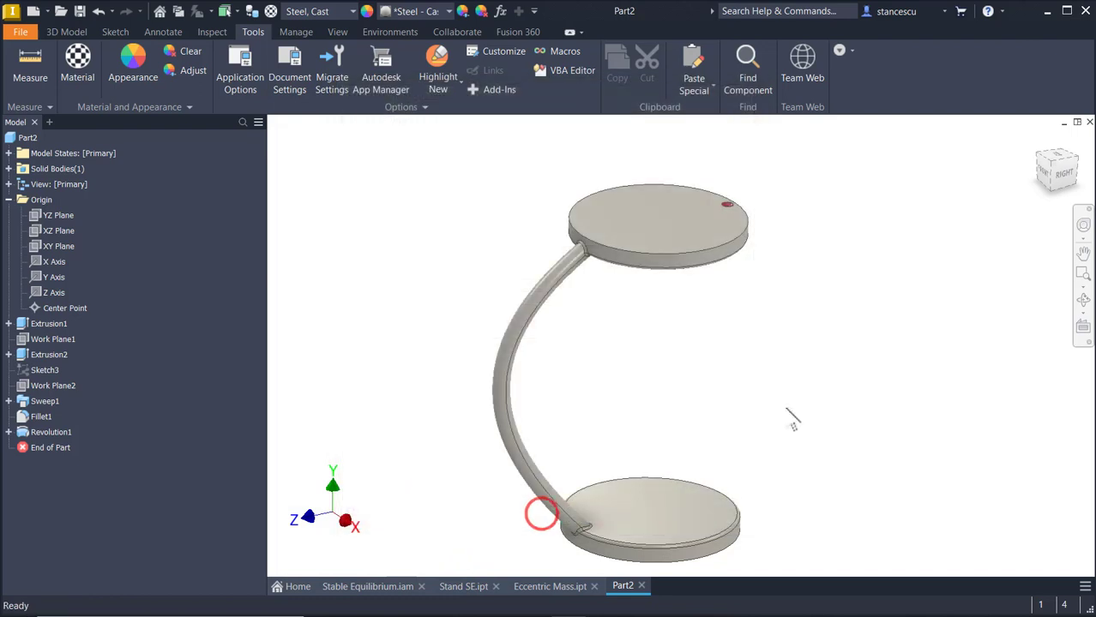
Change the current view's visual style to Shaded so the stand is displayed without edges
shift+middle_drag(696, 325, 669, 317)
scroll(629, 241, up, 3)
shift+middle_drag(635, 210, 657, 333)
scroll(690, 184, down, 5)
scroll(825, 356, down, 3)
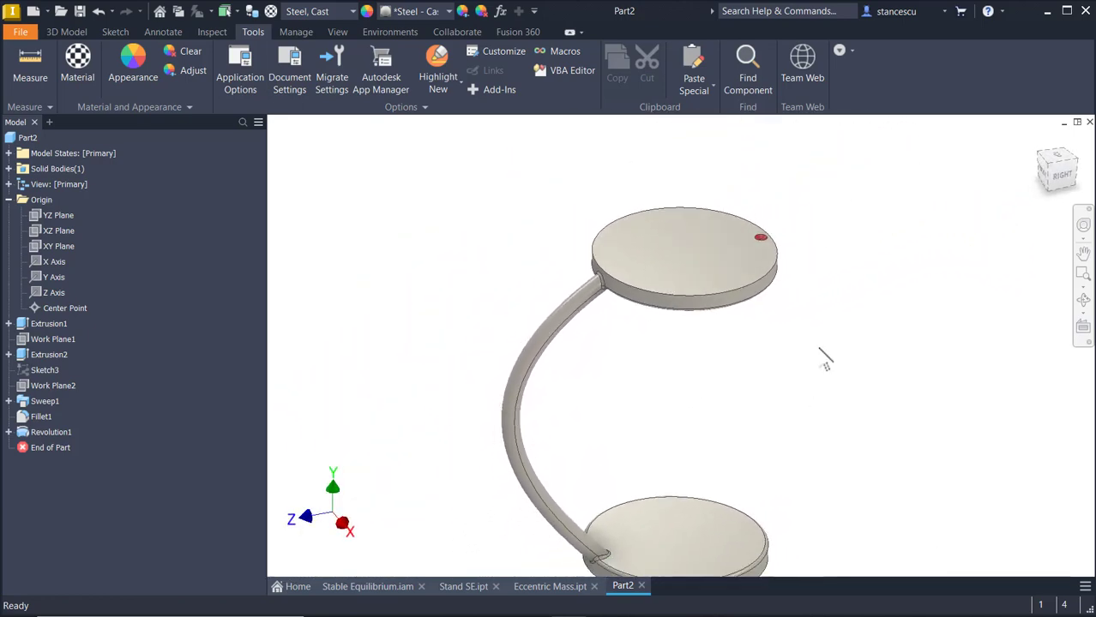
shift+middle_drag(825, 355, 813, 310)
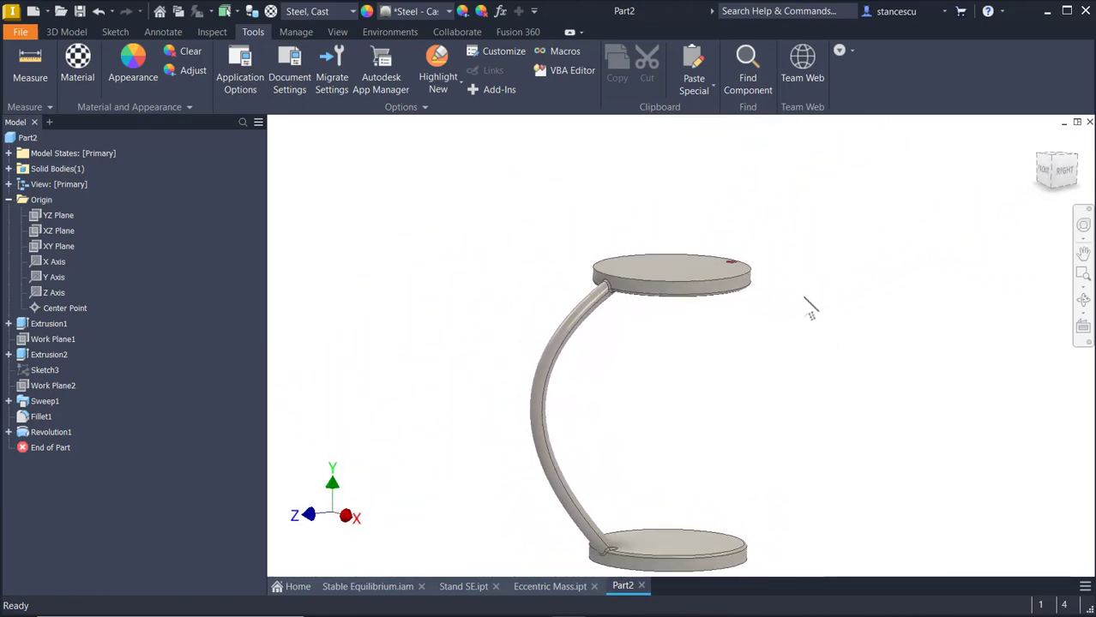
shift+middle_drag(615, 327, 721, 347)
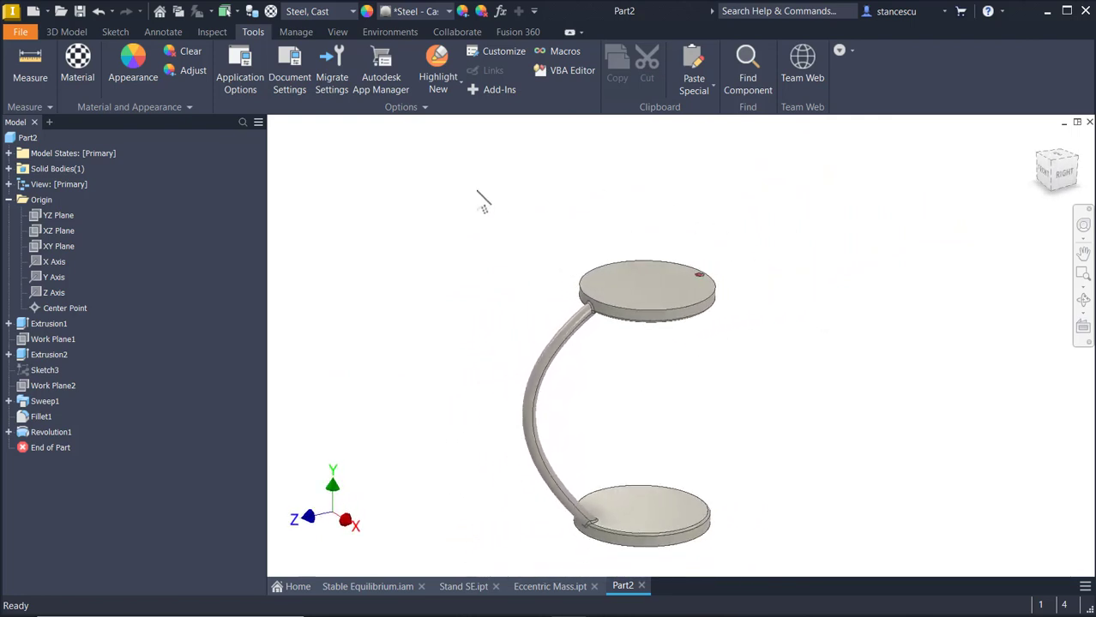
click(337, 25)
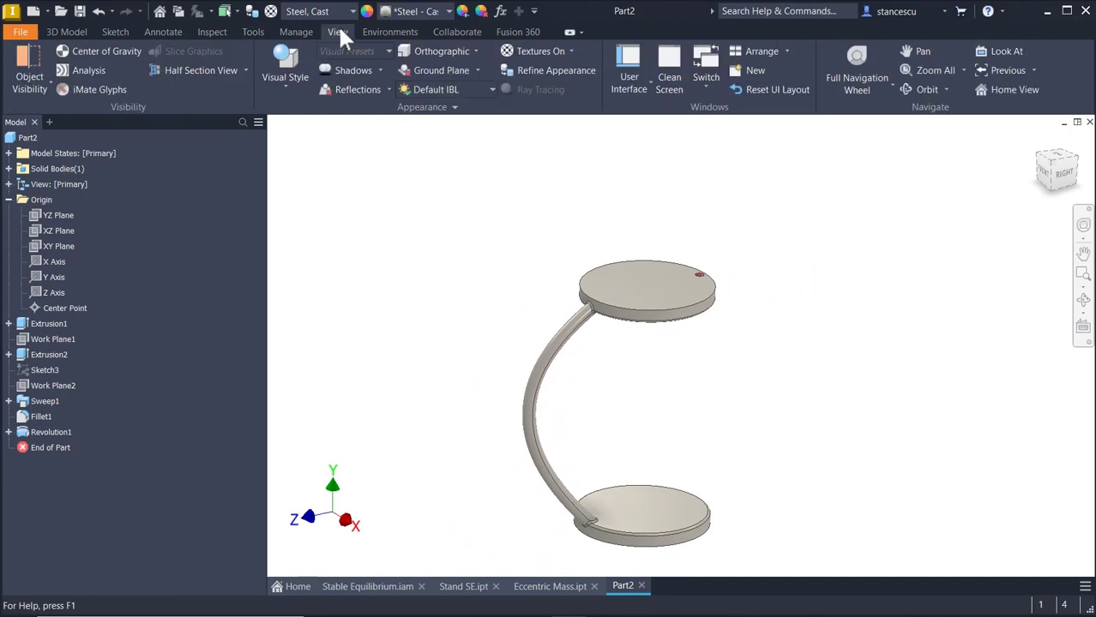
click(296, 78)
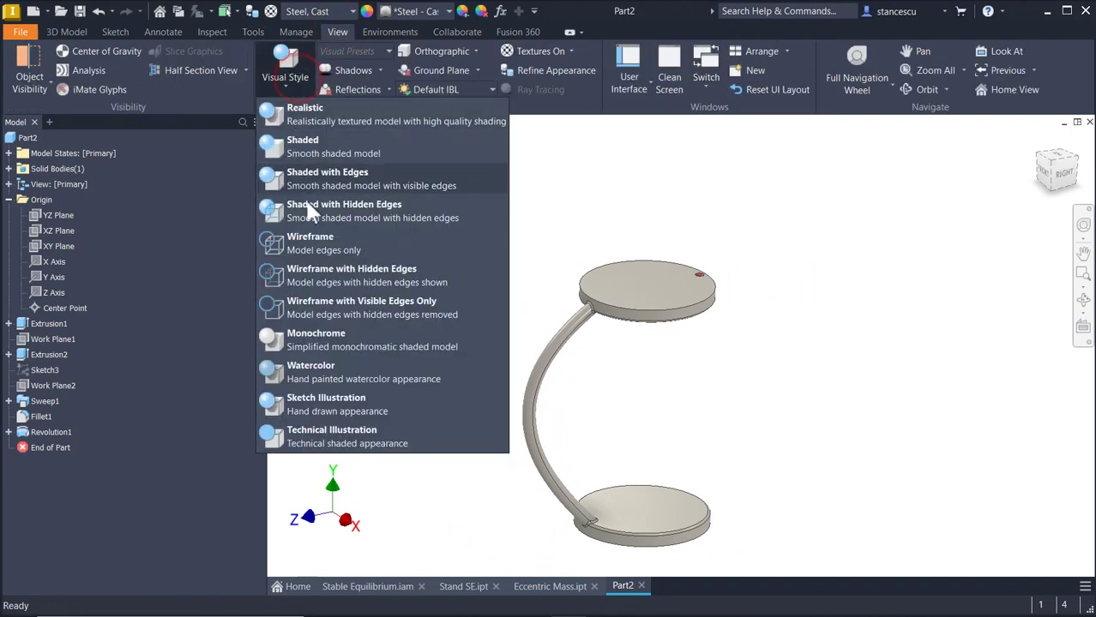
click(315, 150)
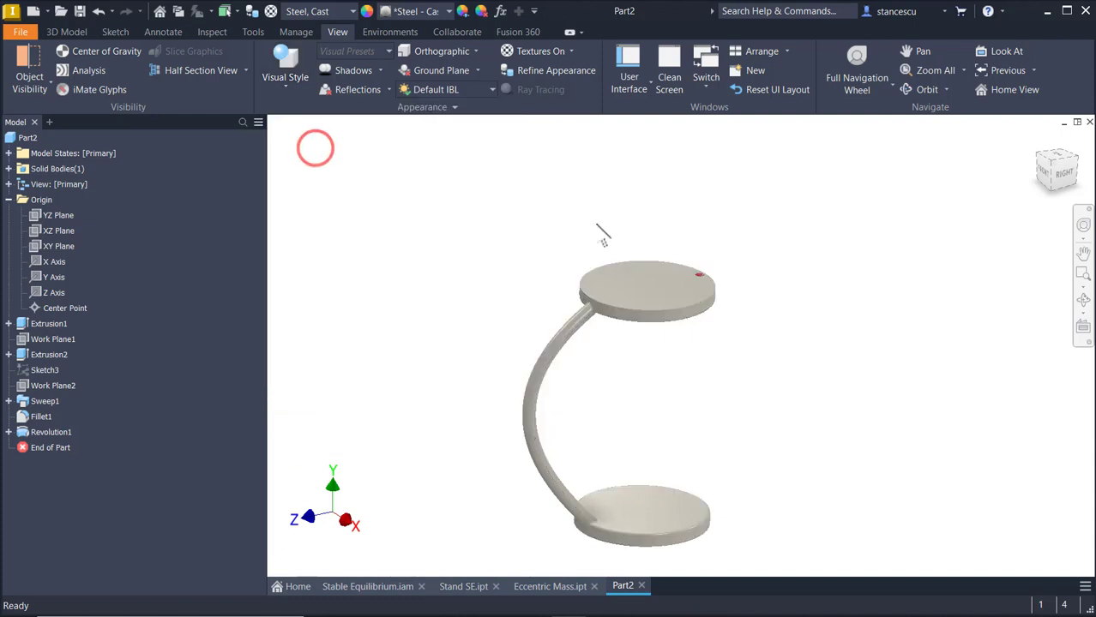
Inspect the shaded joint under the upper disc, restore the home view, and review the part's standard document settings
scroll(611, 379, up, 4)
scroll(569, 351, up, 5)
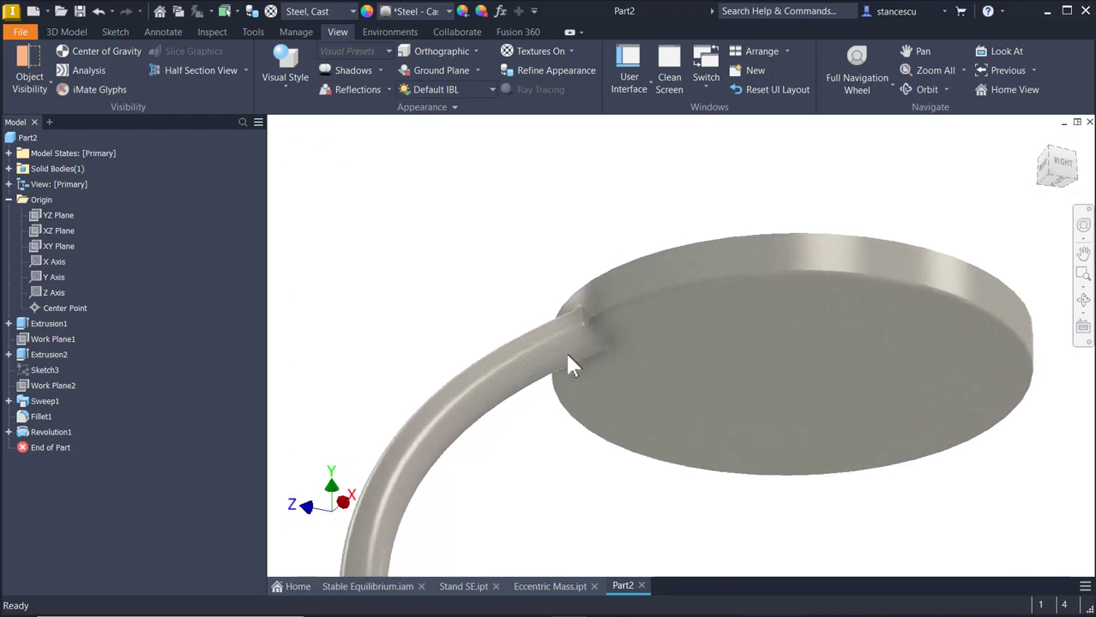
scroll(590, 287, down, 3)
shift+middle_drag(586, 225, 777, 212)
key(F6)
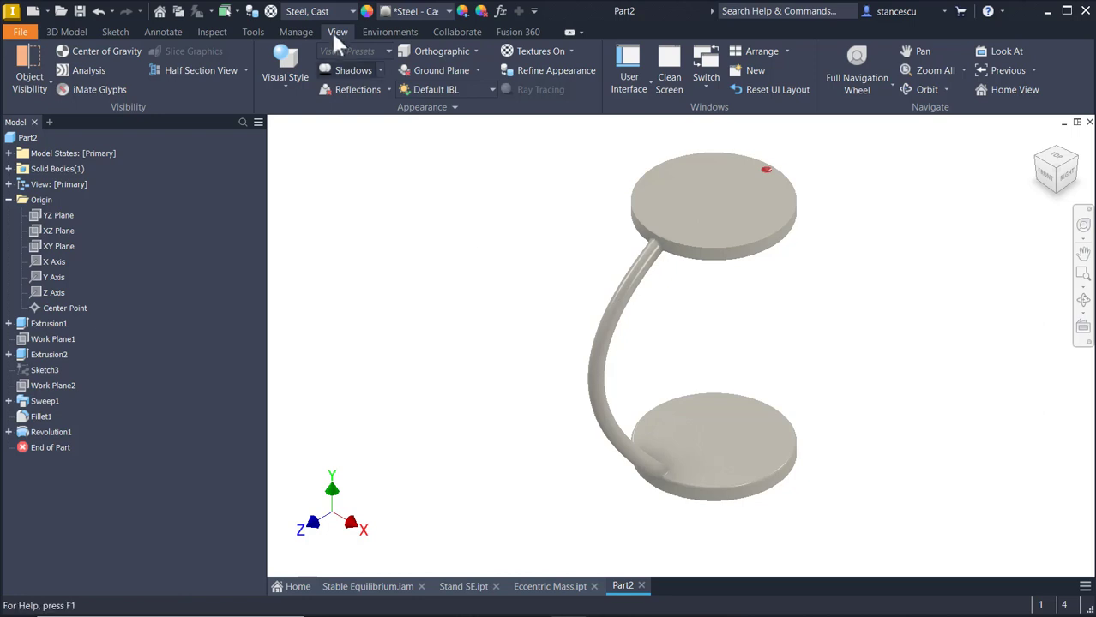
click(243, 33)
click(280, 75)
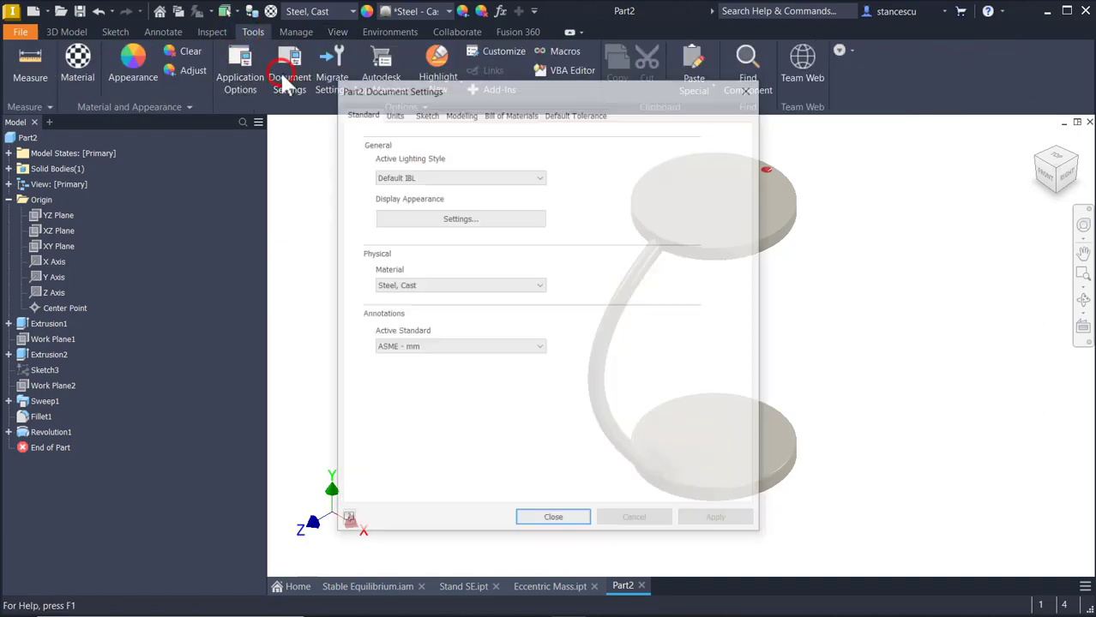
click(553, 522)
click(756, 326)
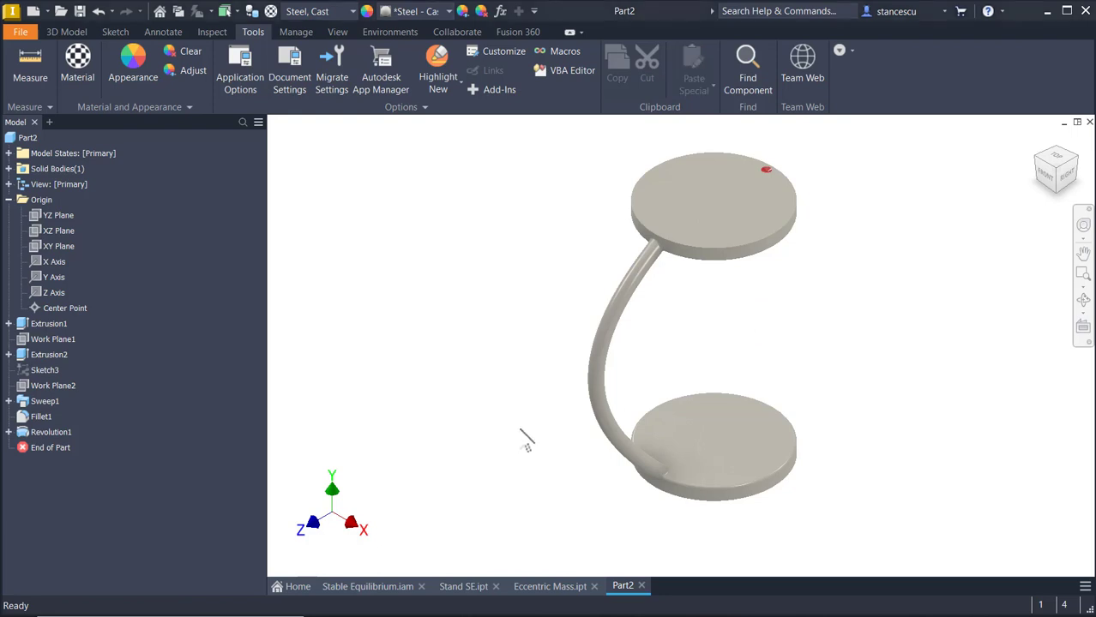
click(1083, 254)
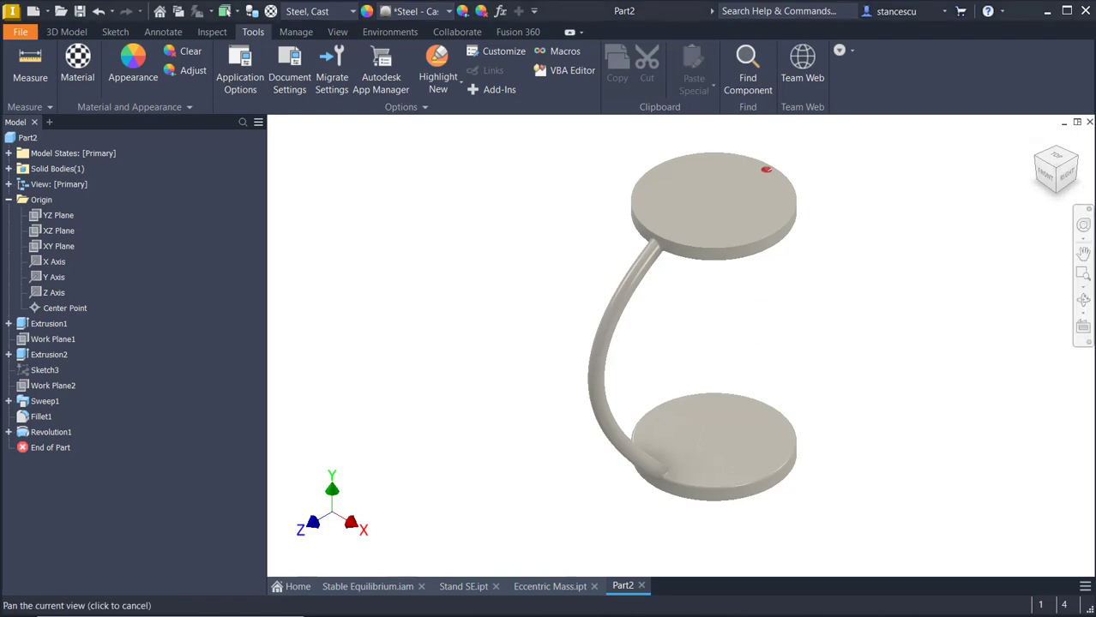
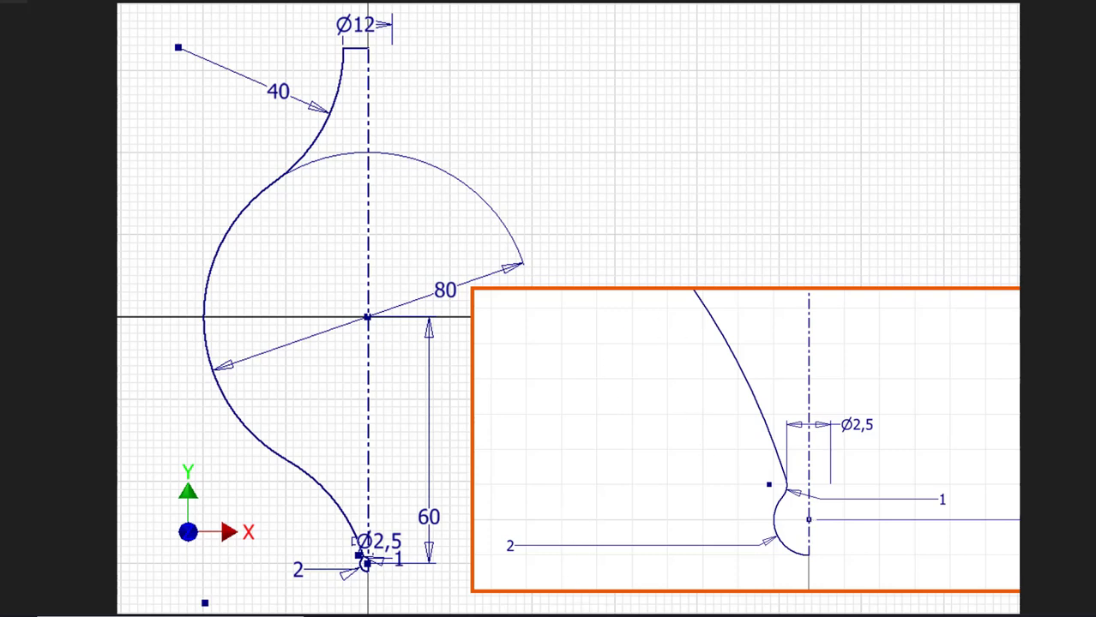
Create a new metric part from the Standard (mm).ipt template and start a 2D sketch on the XY plane
mouse_move(568, 616)
click(568, 566)
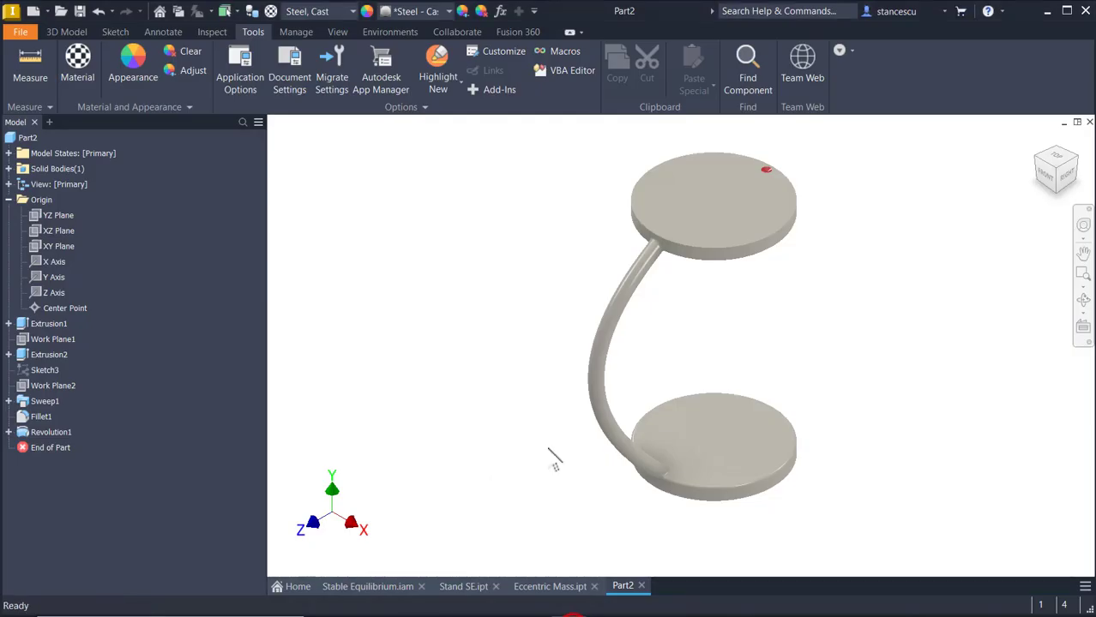
click(27, 12)
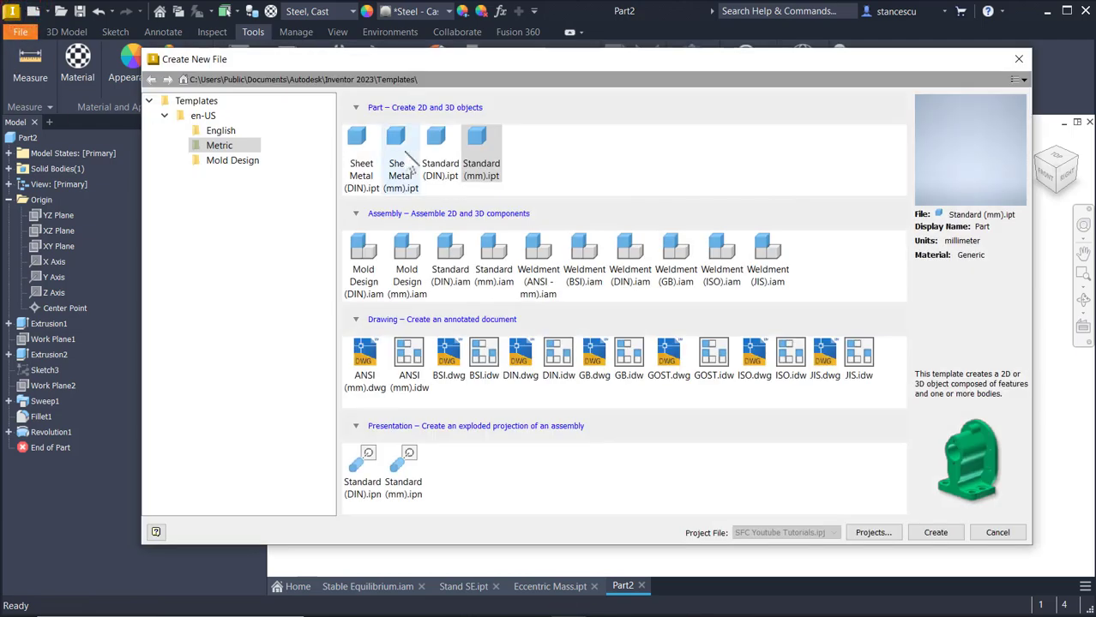
double_click(483, 144)
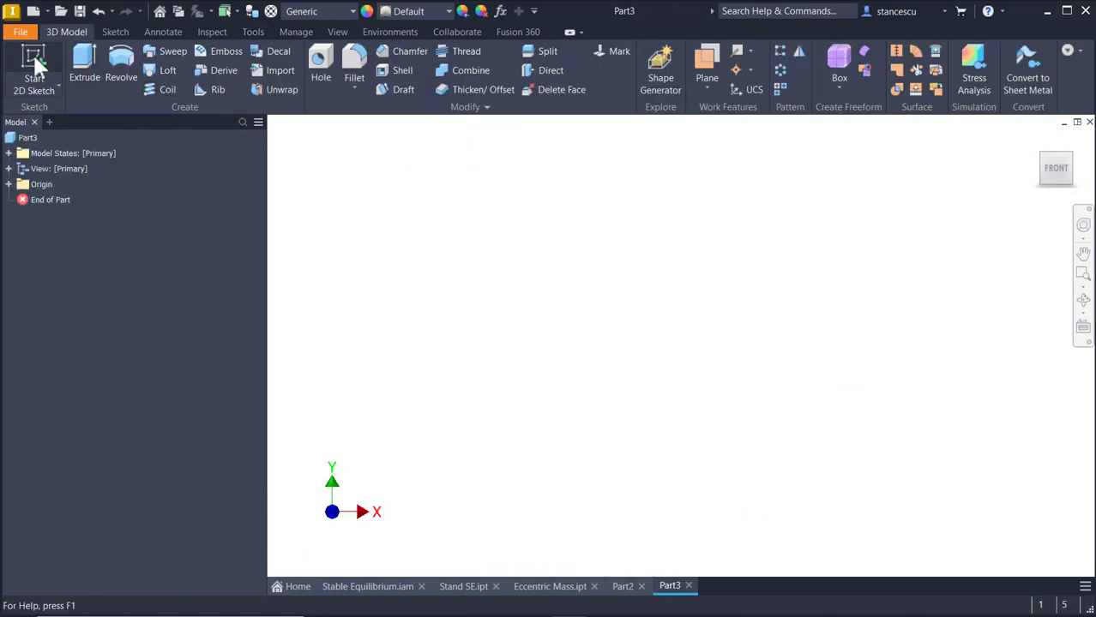
click(34, 59)
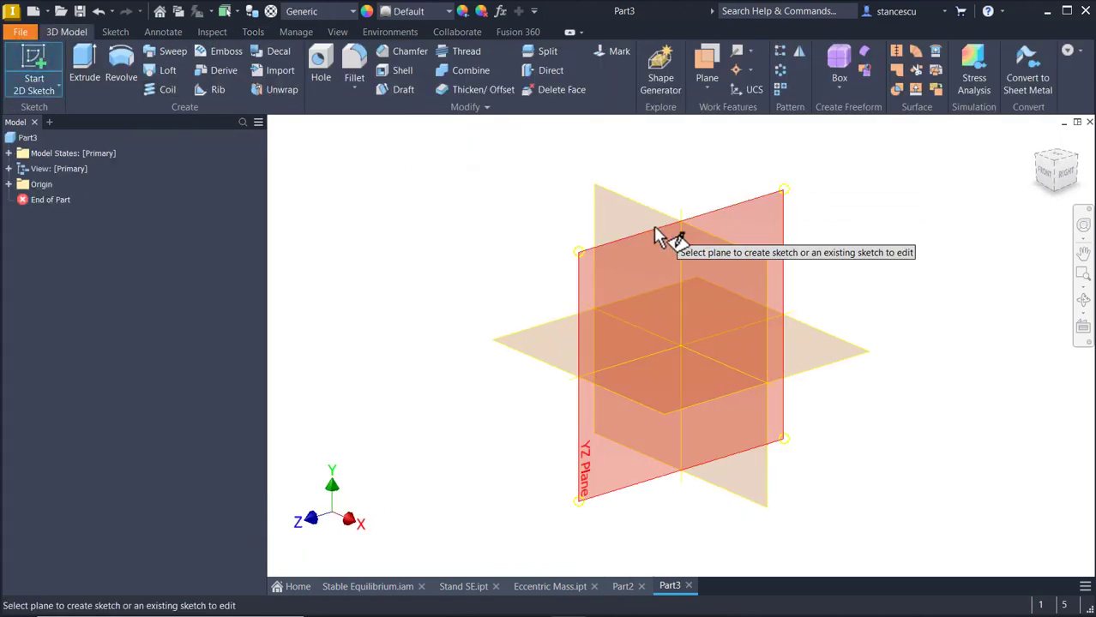
click(652, 209)
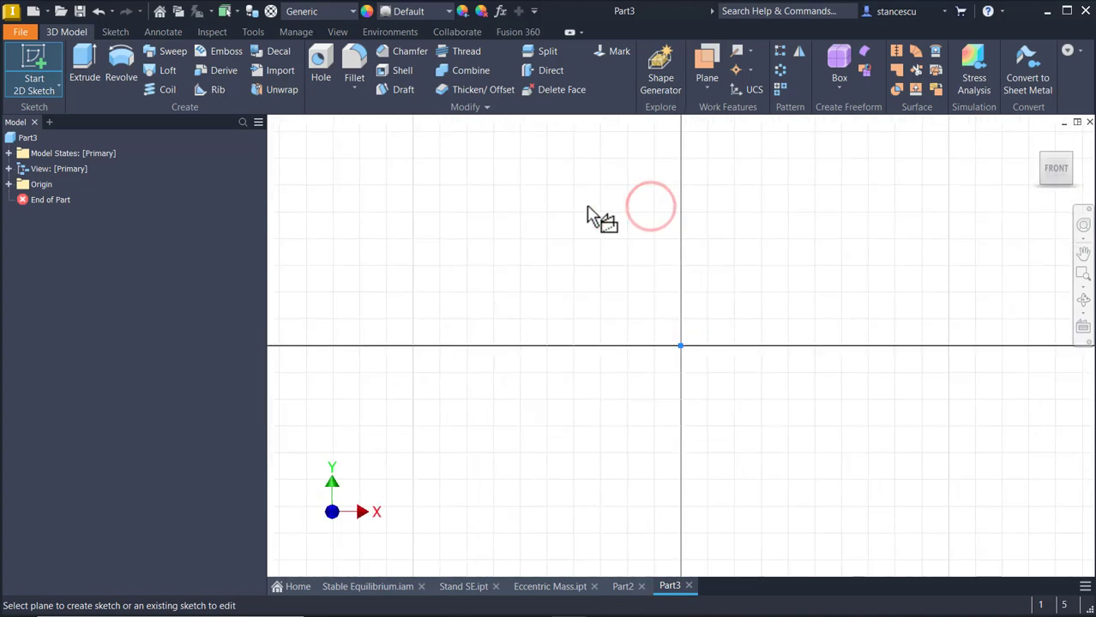
Draw a circle 80 mm in diameter with its centre beside the sketch origin
click(118, 69)
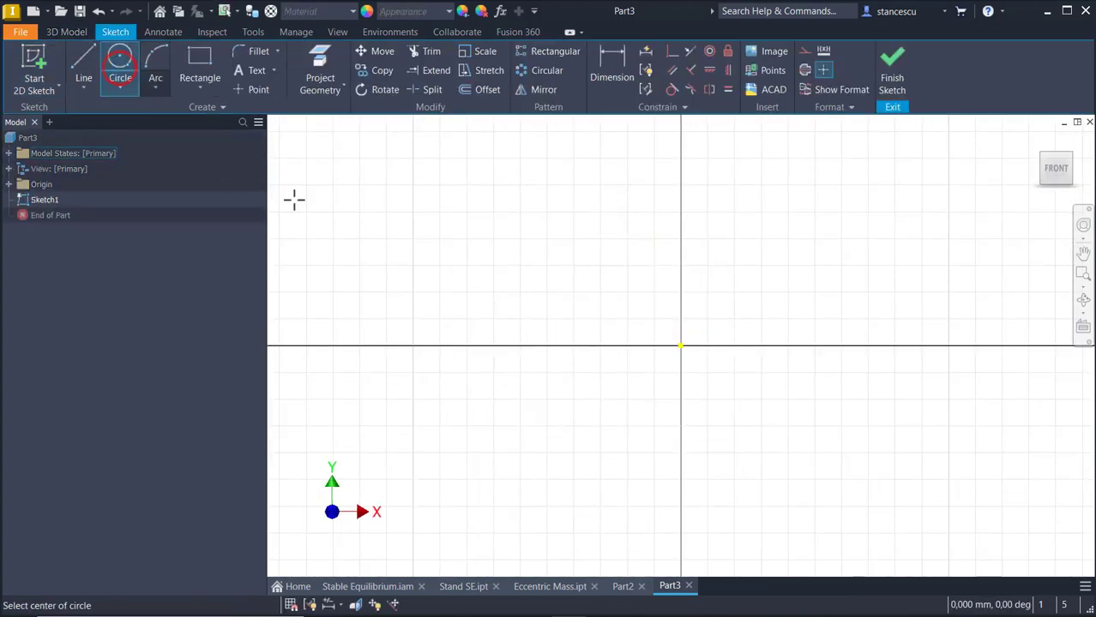
click(677, 345)
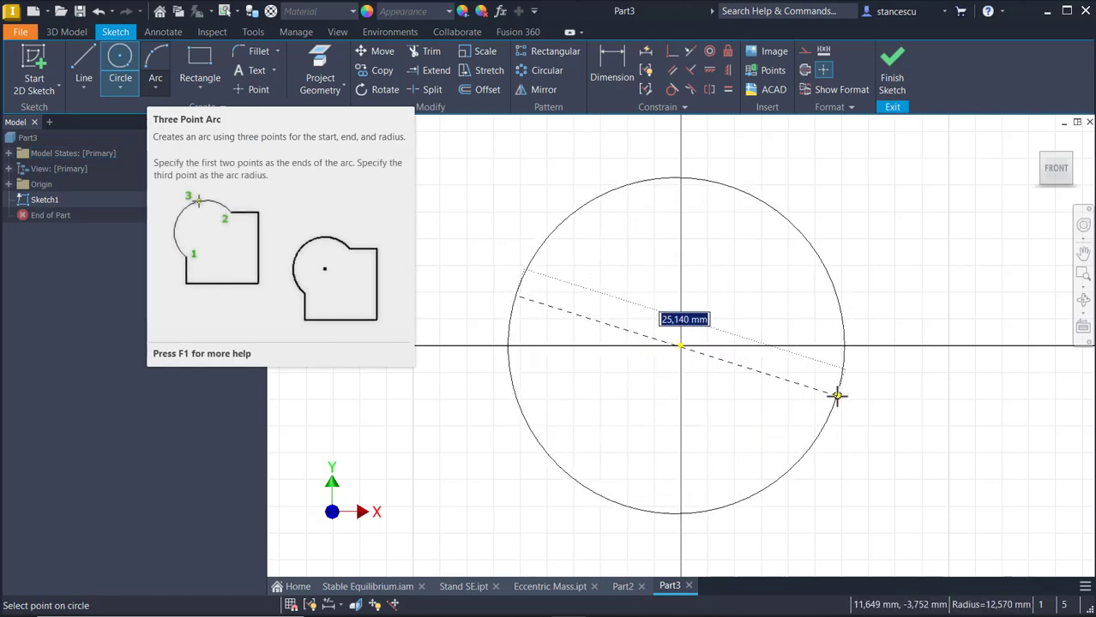
text(80)
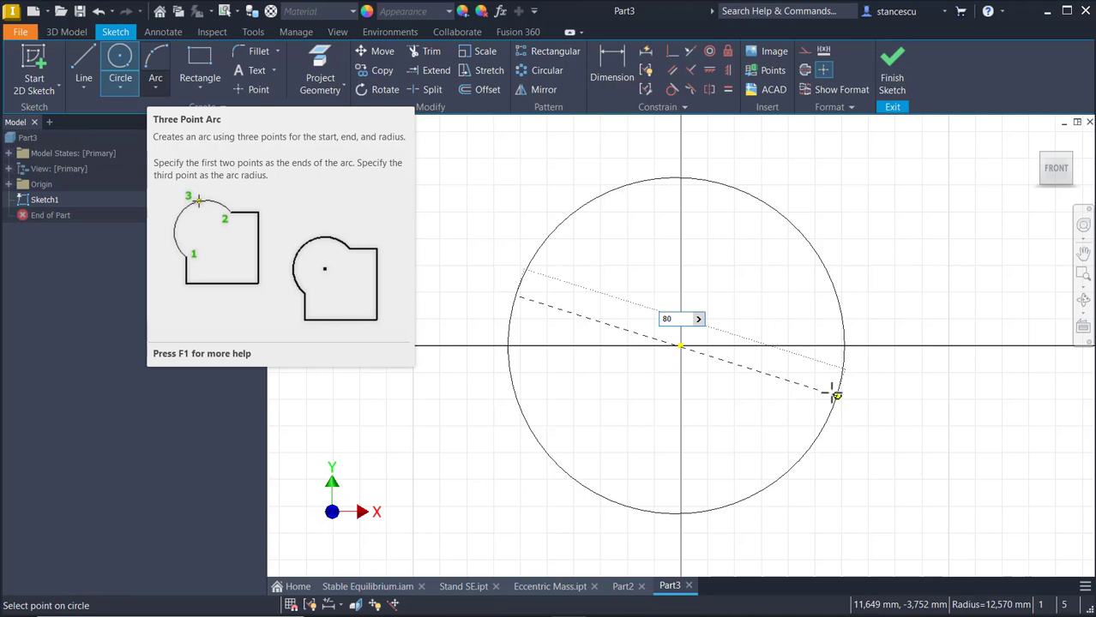
key(Return)
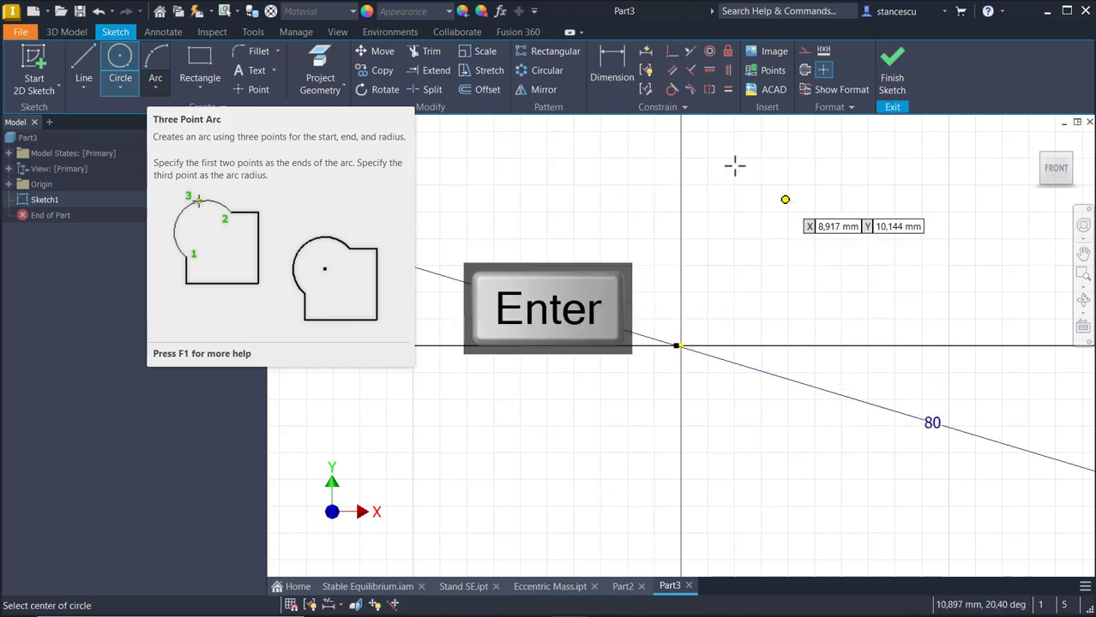
Make the circle's centre coincident with the sketch origin
click(671, 51)
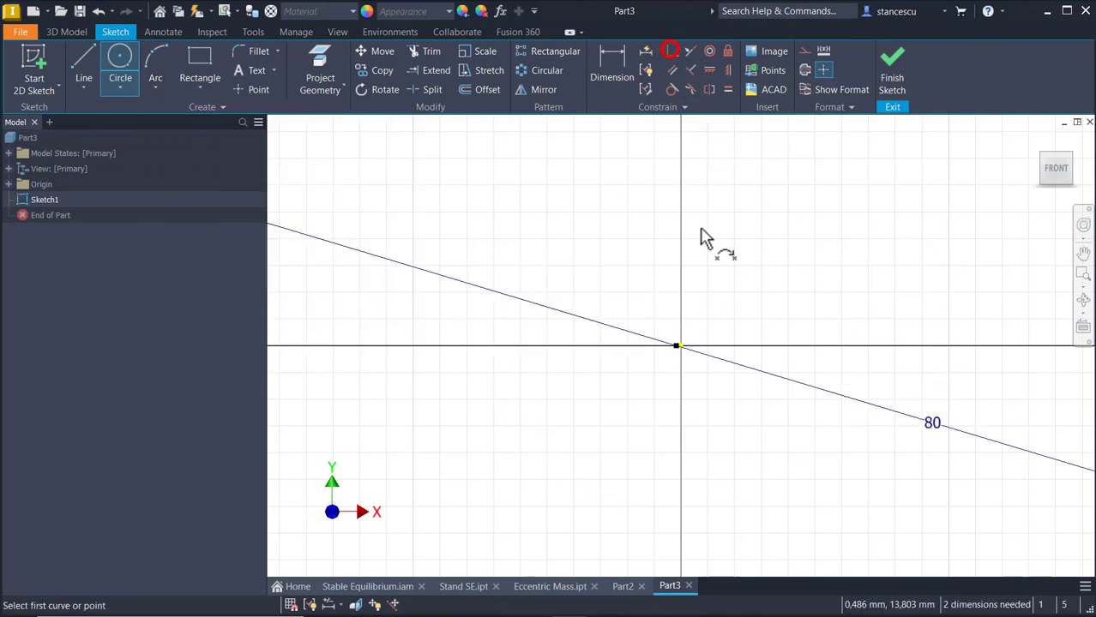
click(676, 347)
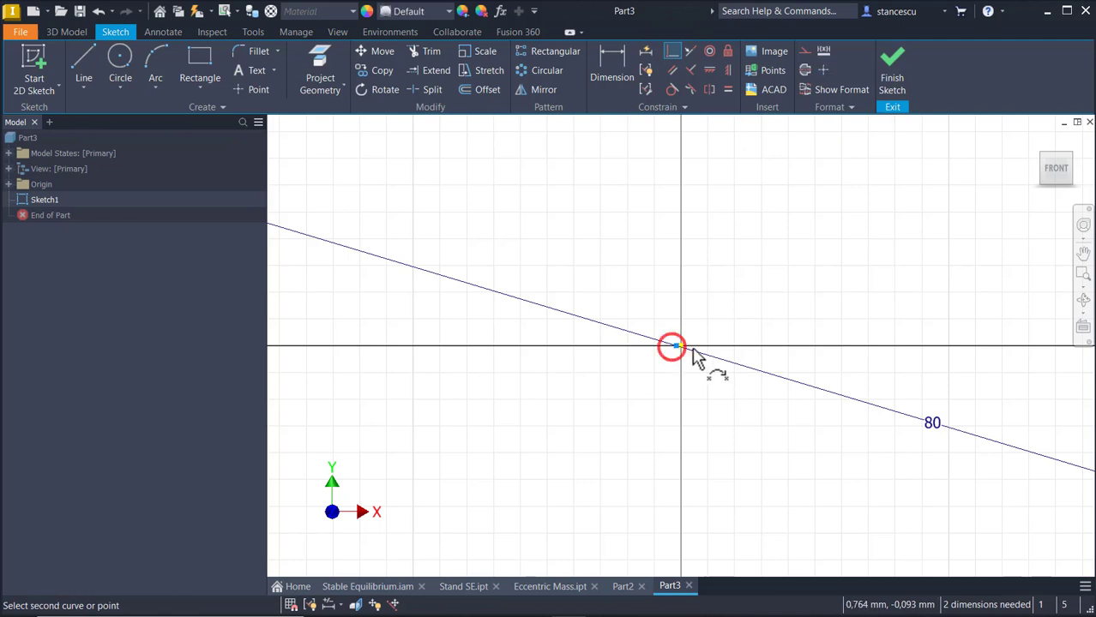
click(682, 348)
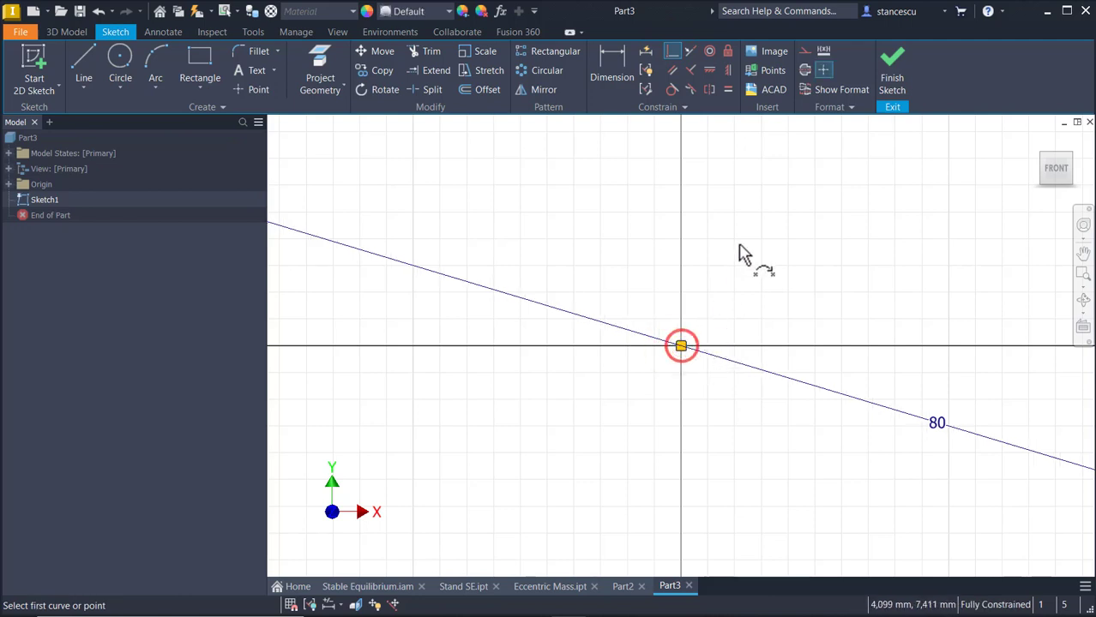
key(F6)
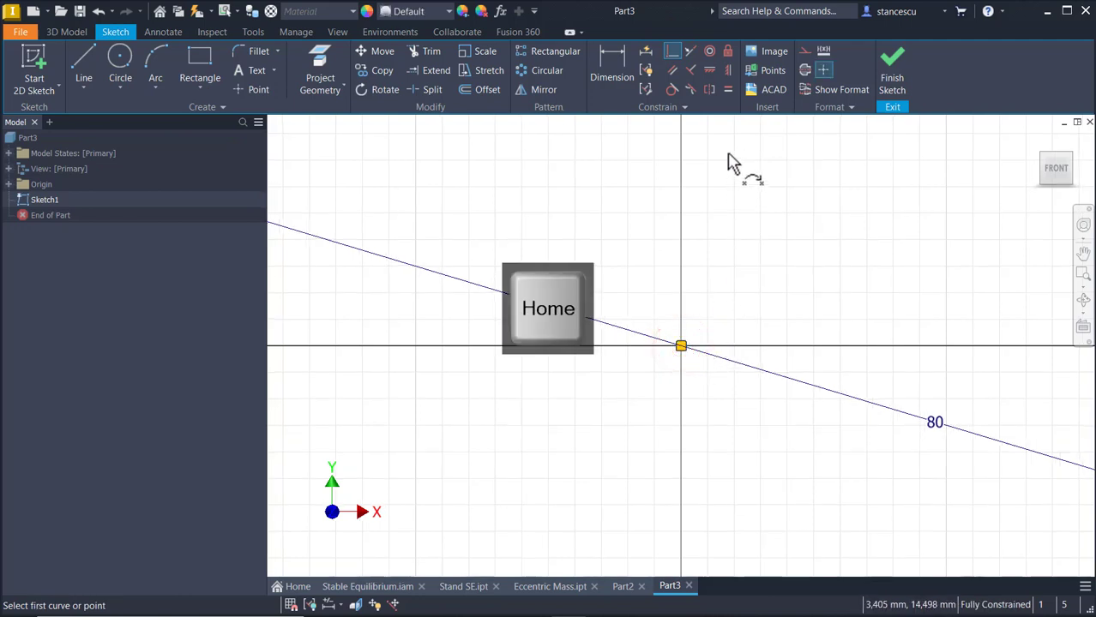
middle_drag(705, 146, 697, 257)
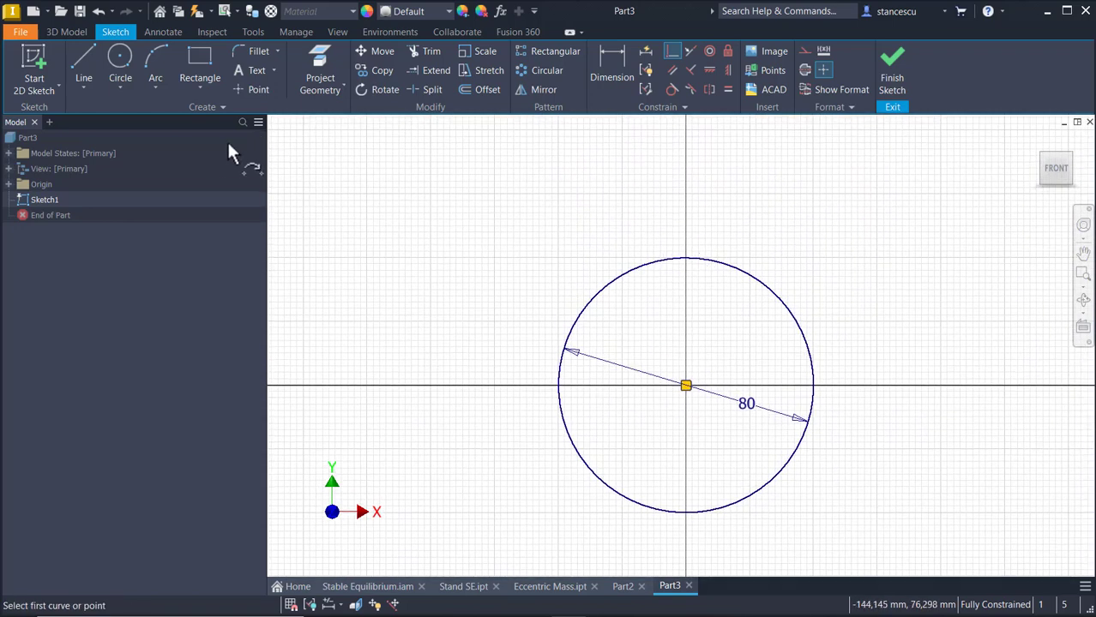
Draw a three-point arc of 40 mm radius from the circle's upper-left edge up to a point just left of the vertical axis
click(157, 50)
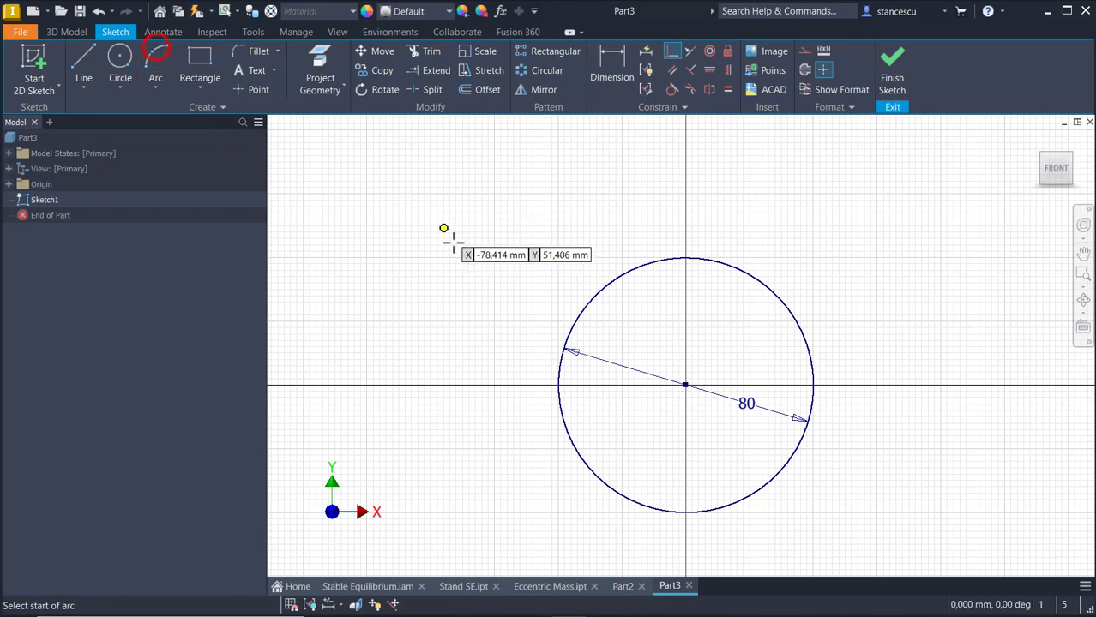
click(599, 290)
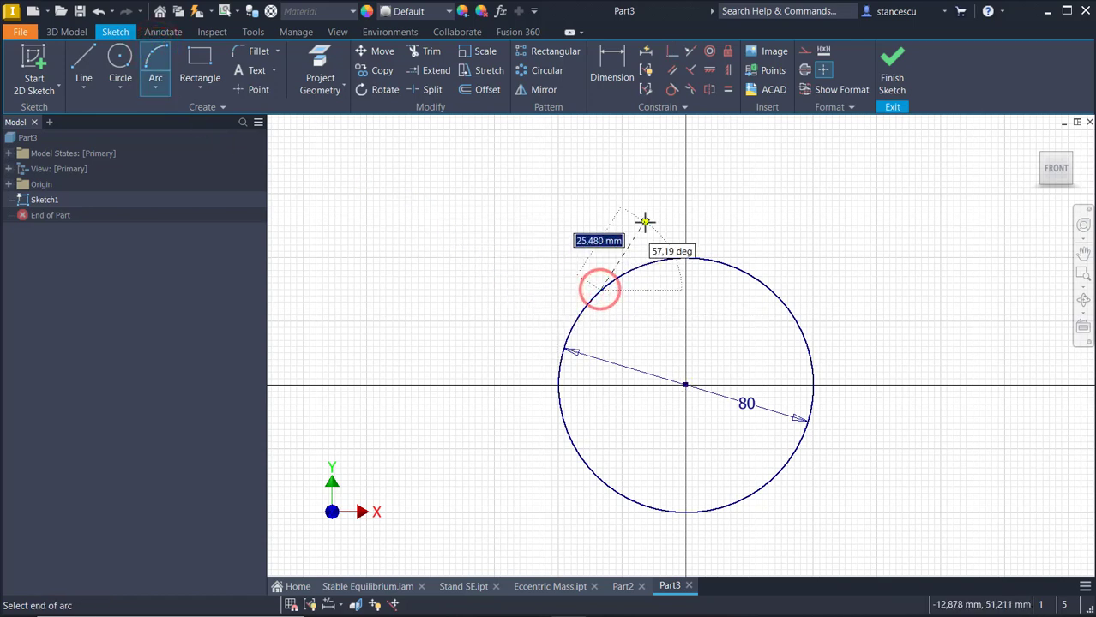
click(665, 188)
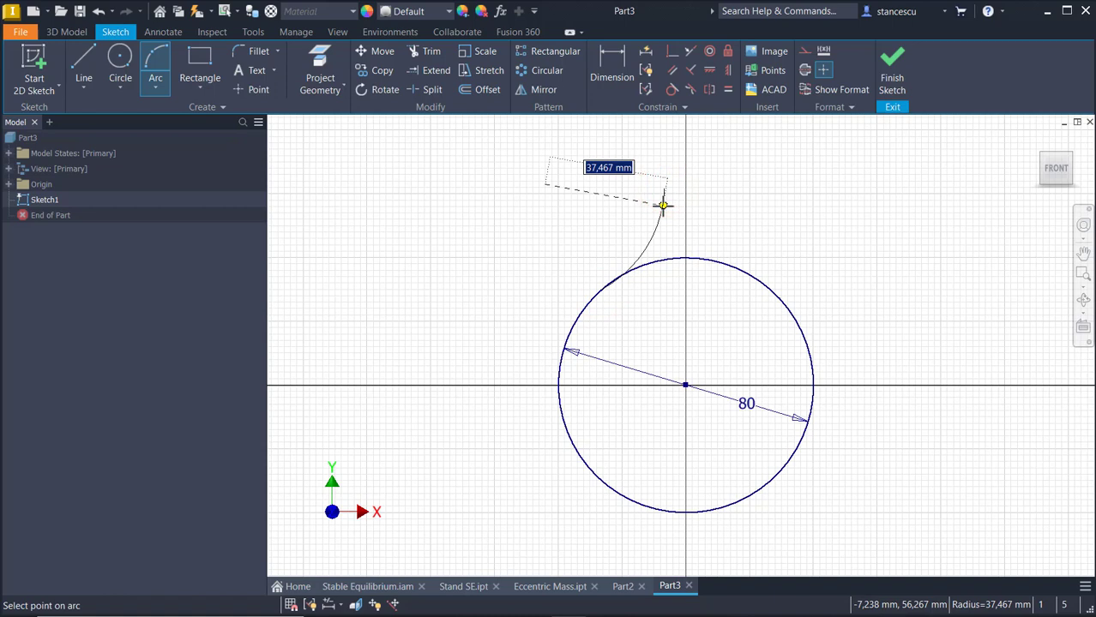
text(40)
key(Return)
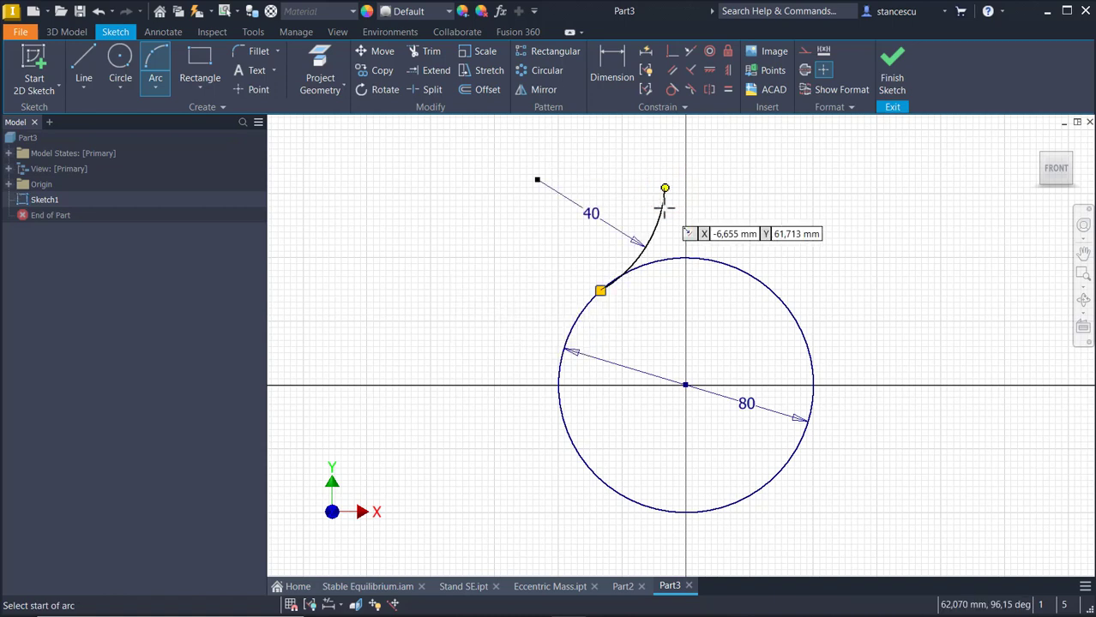
Add a tangent constraint between the circle and the 40 mm arc
click(671, 89)
click(673, 258)
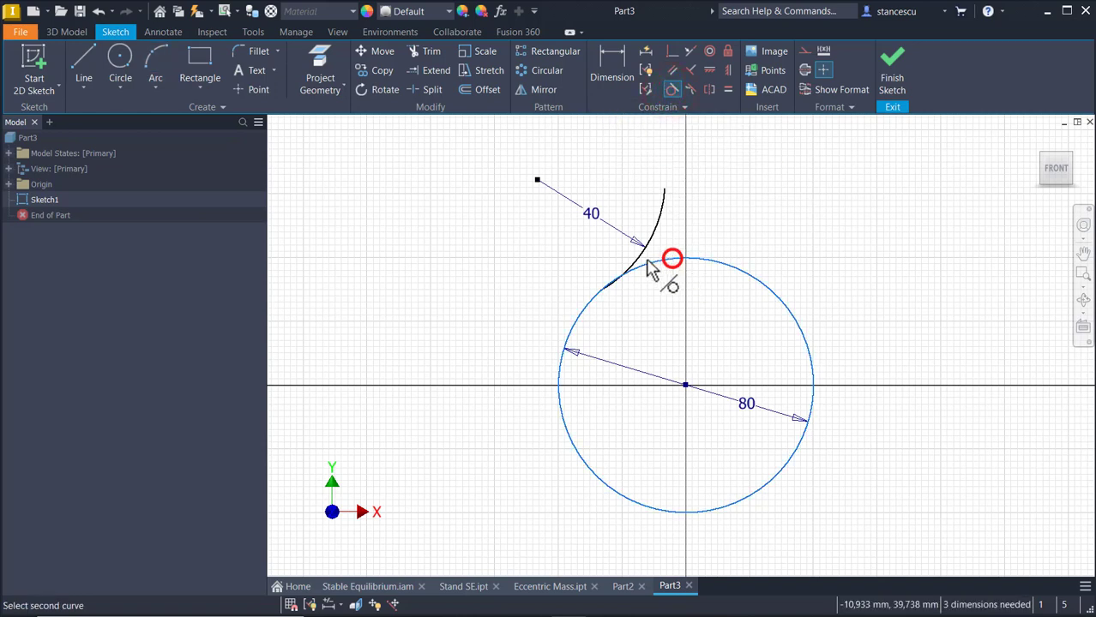
click(642, 262)
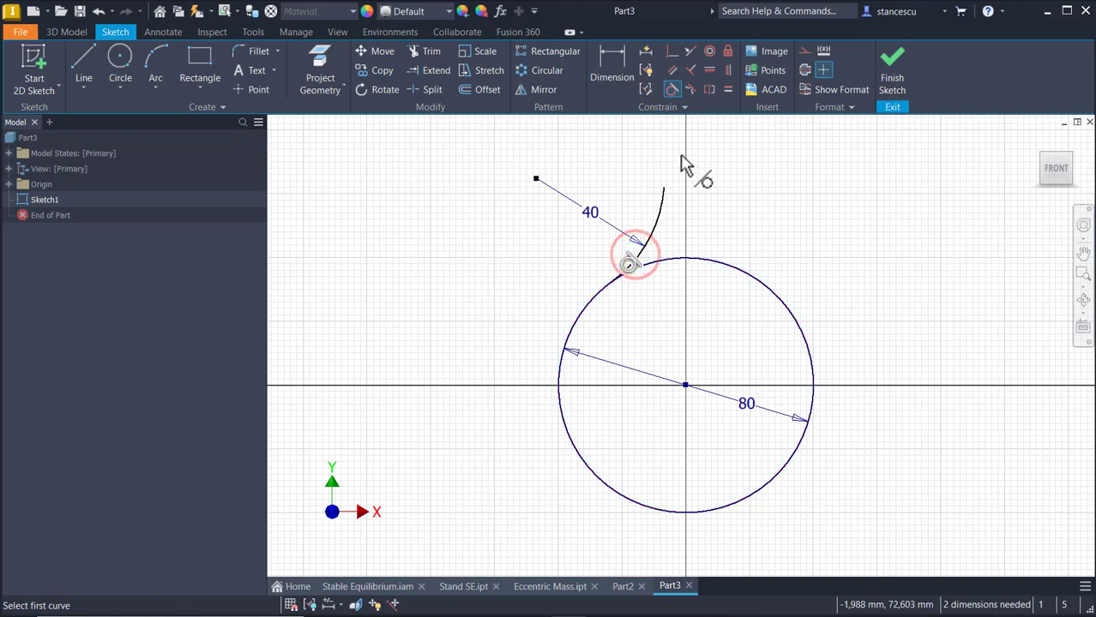
Draw a horizontal line about 7 mm long from the arc's upper end to the vertical axis, continued by a vertical line about 15 mm down
click(84, 62)
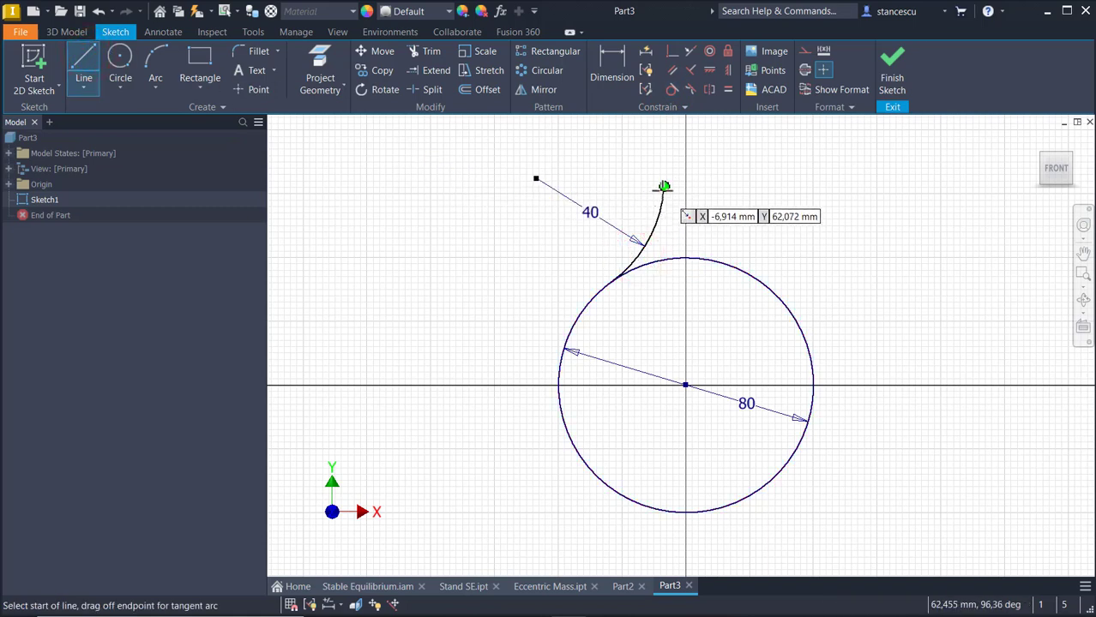
click(661, 189)
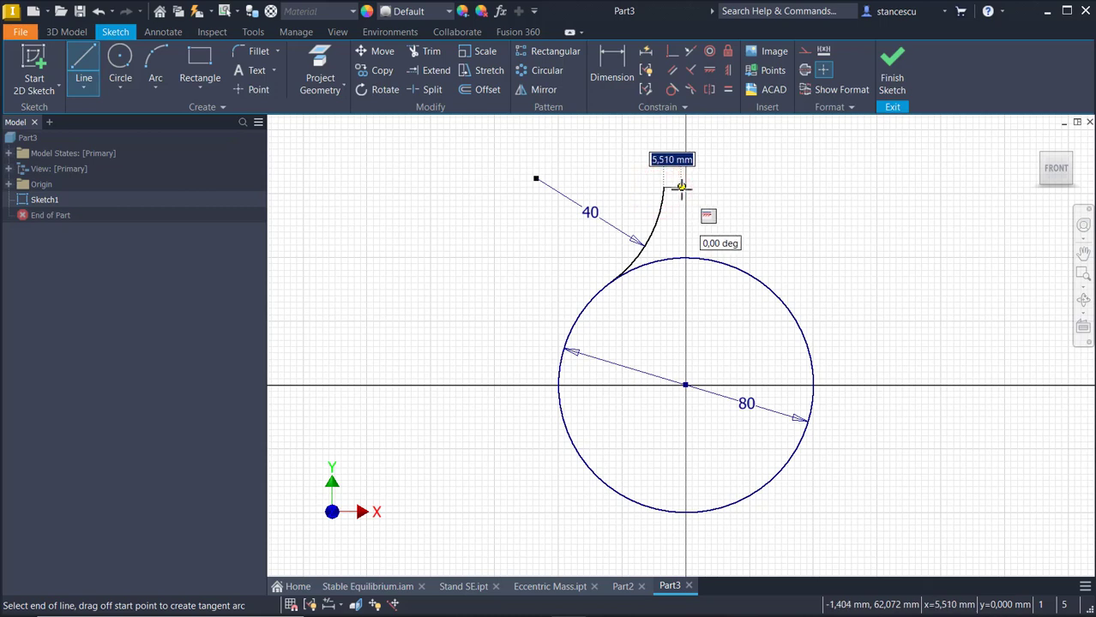
click(686, 187)
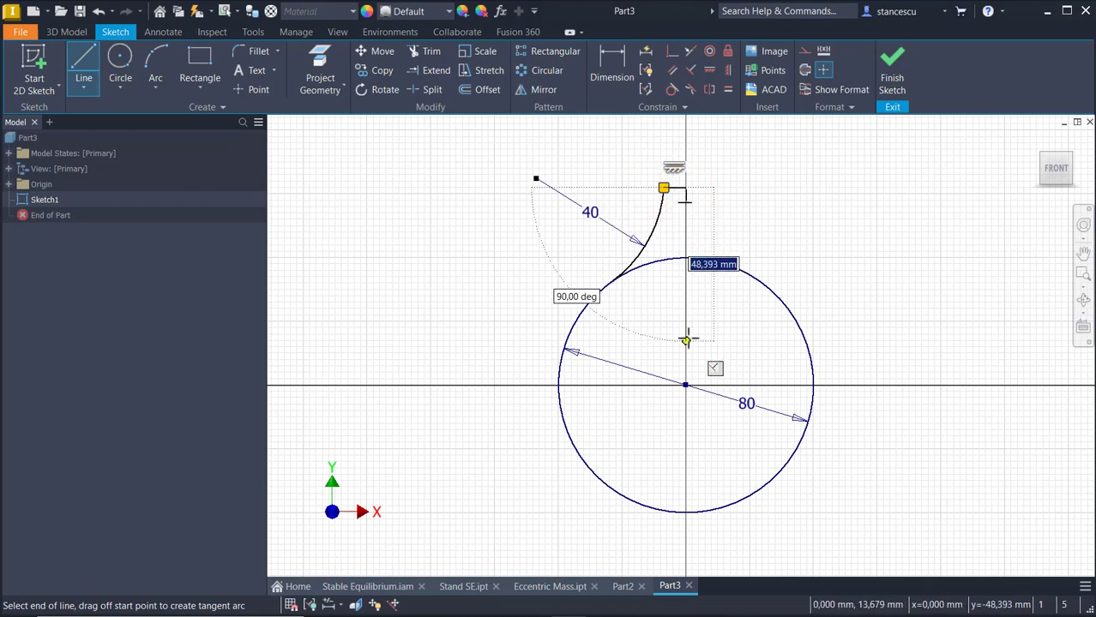
click(686, 236)
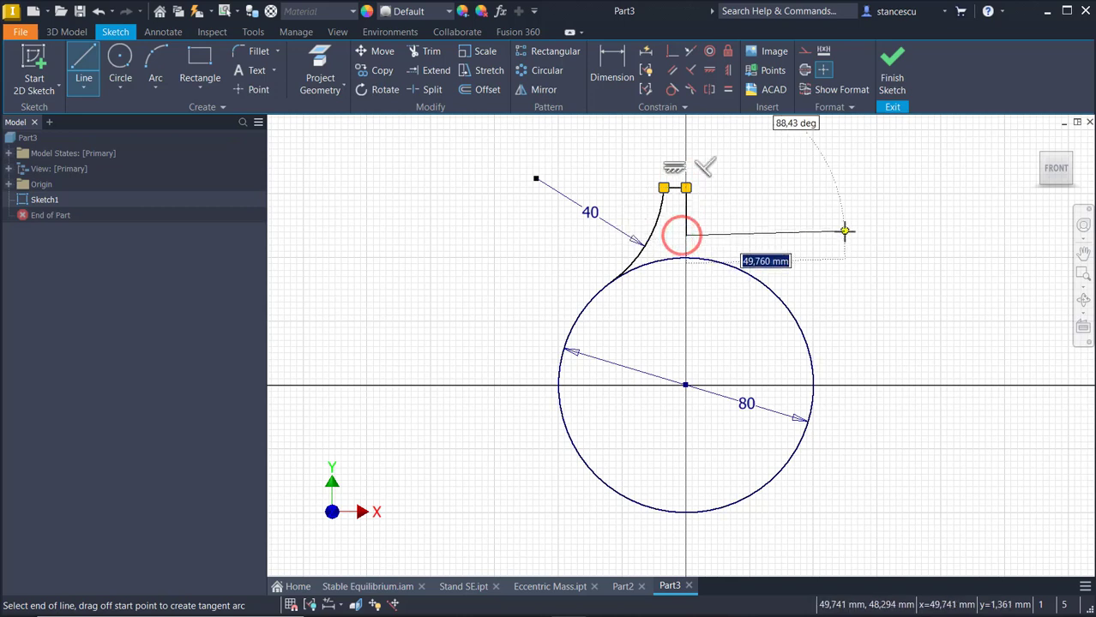
key(Escape)
Convert the short vertical line above the circle into a centerline
drag(692, 219, 684, 247)
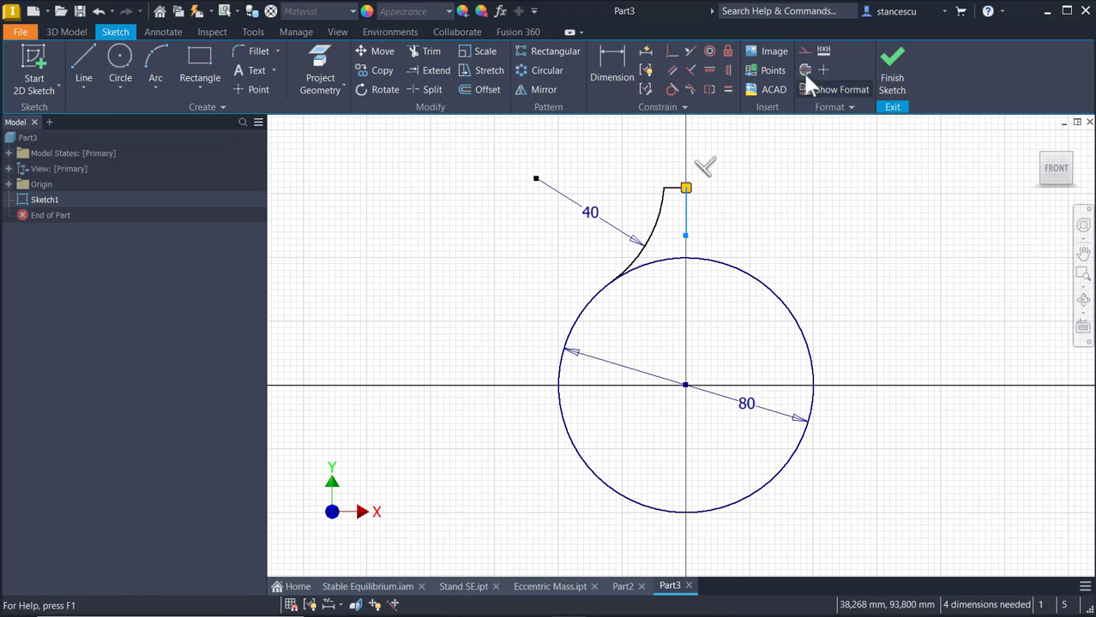
click(806, 71)
click(750, 195)
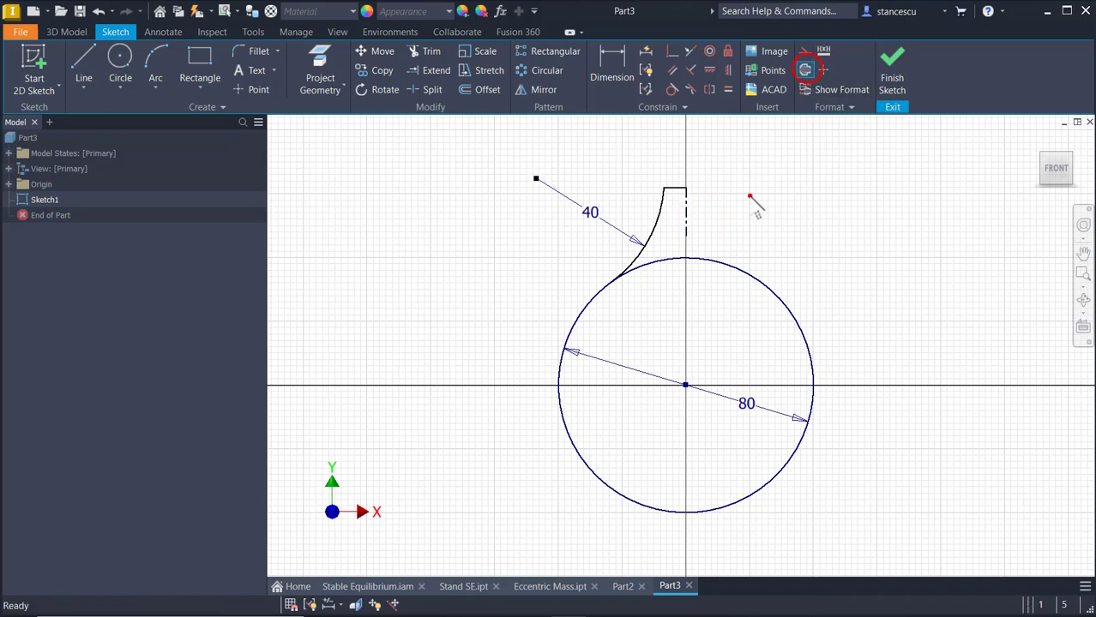
Dimension the neck's top as a 12 mm diameter between the centerline and the arc's upper end
click(597, 68)
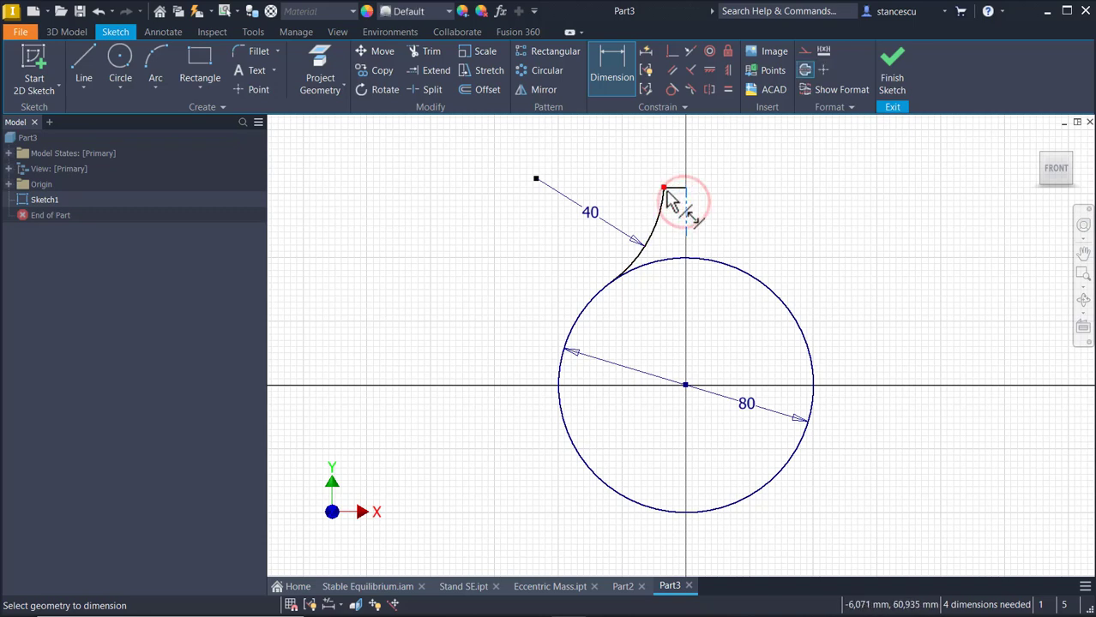
click(666, 190)
click(681, 163)
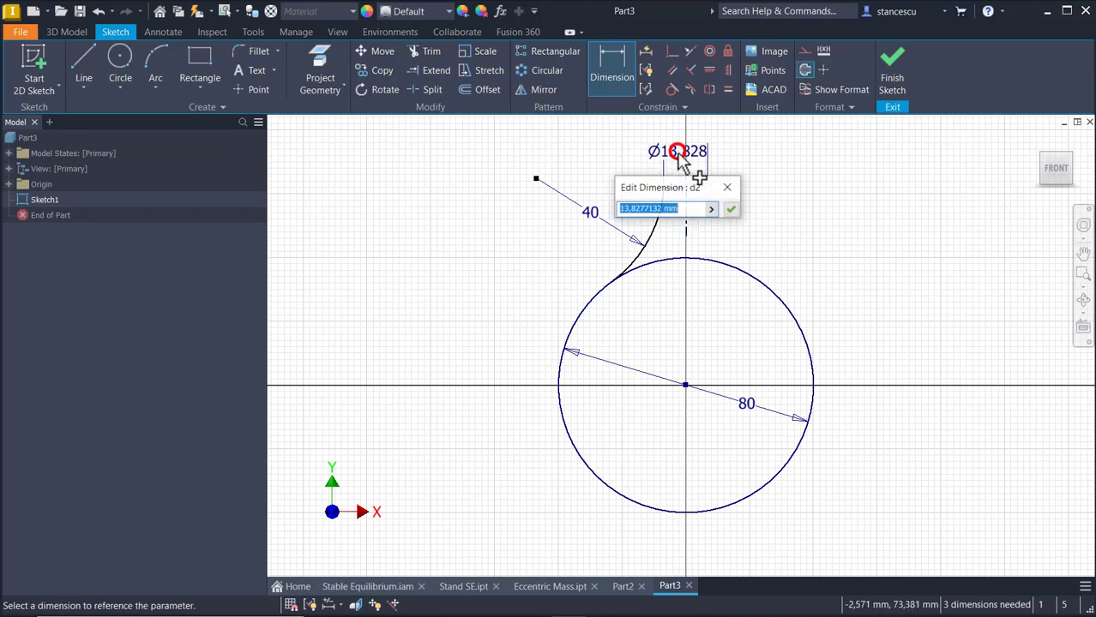
text(12)
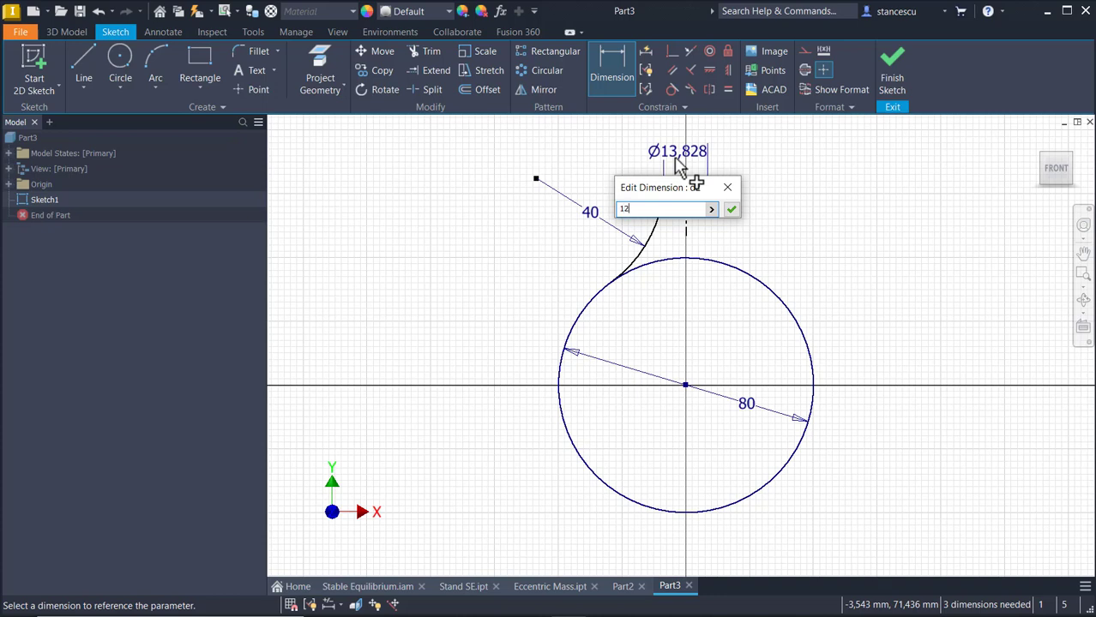
key(Return)
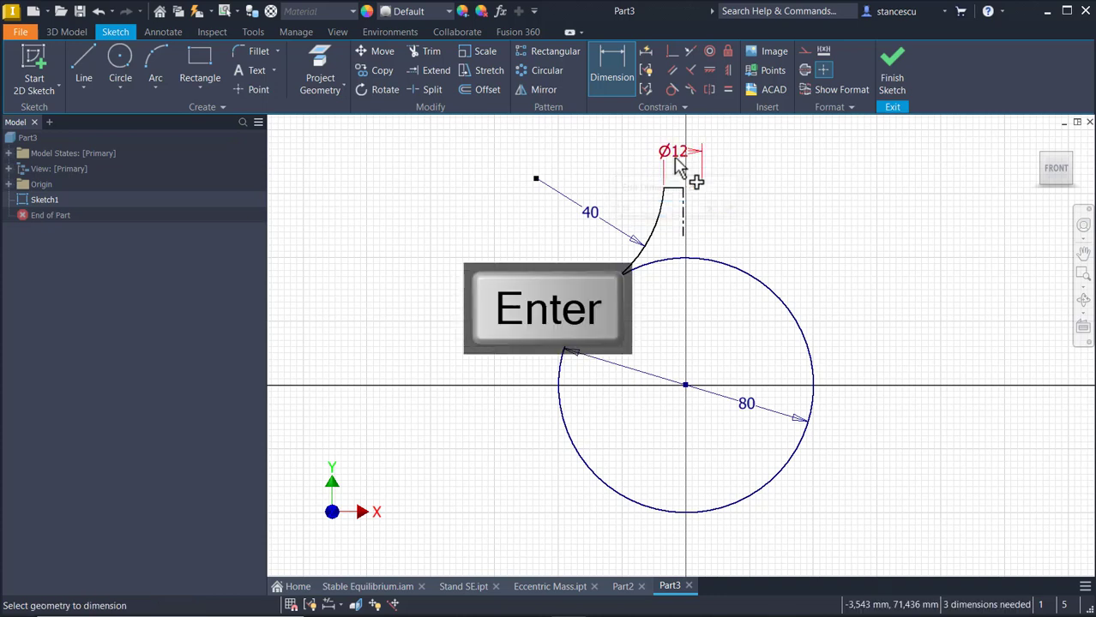
Make the centerline coincident with the circle's centre point
click(673, 52)
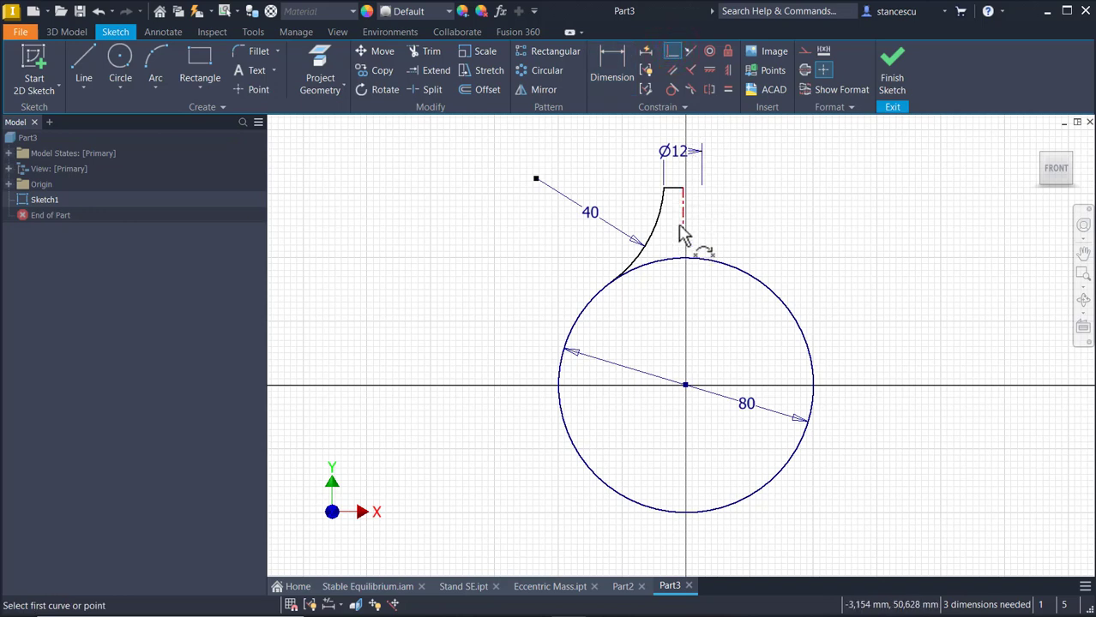
click(682, 221)
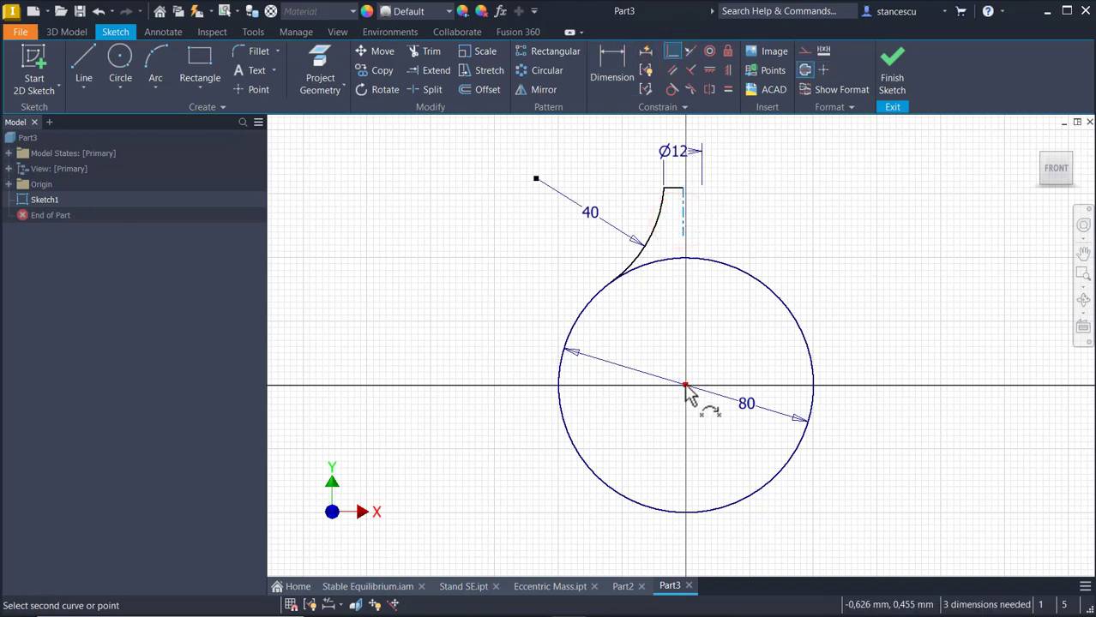
click(684, 385)
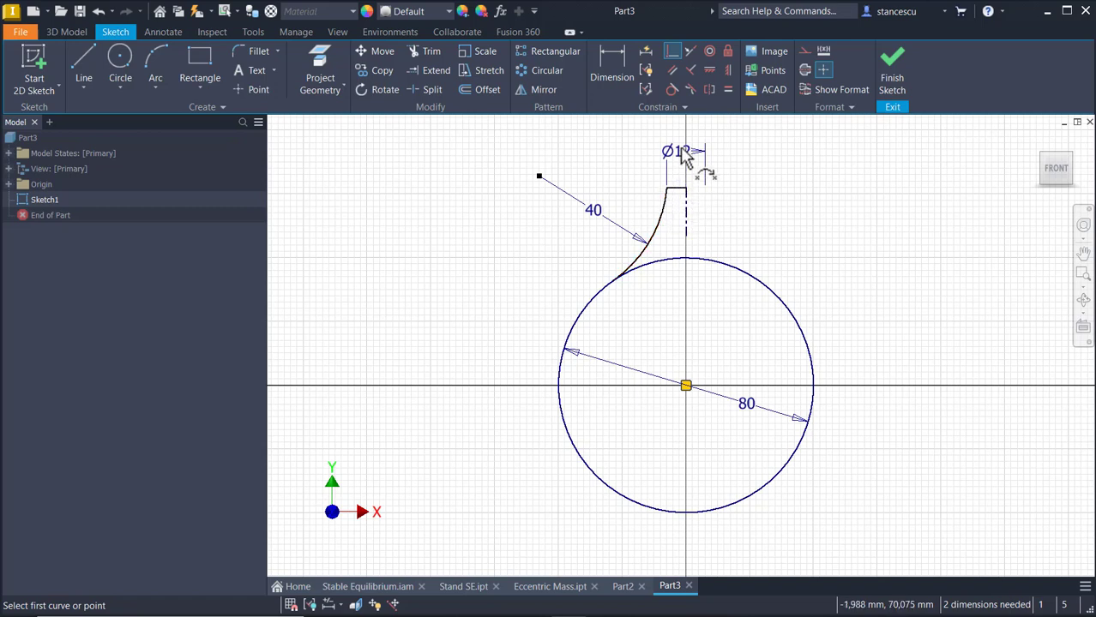
Make the 40 mm arc's centre point coincident with the short horizontal line at the neck's top
click(707, 72)
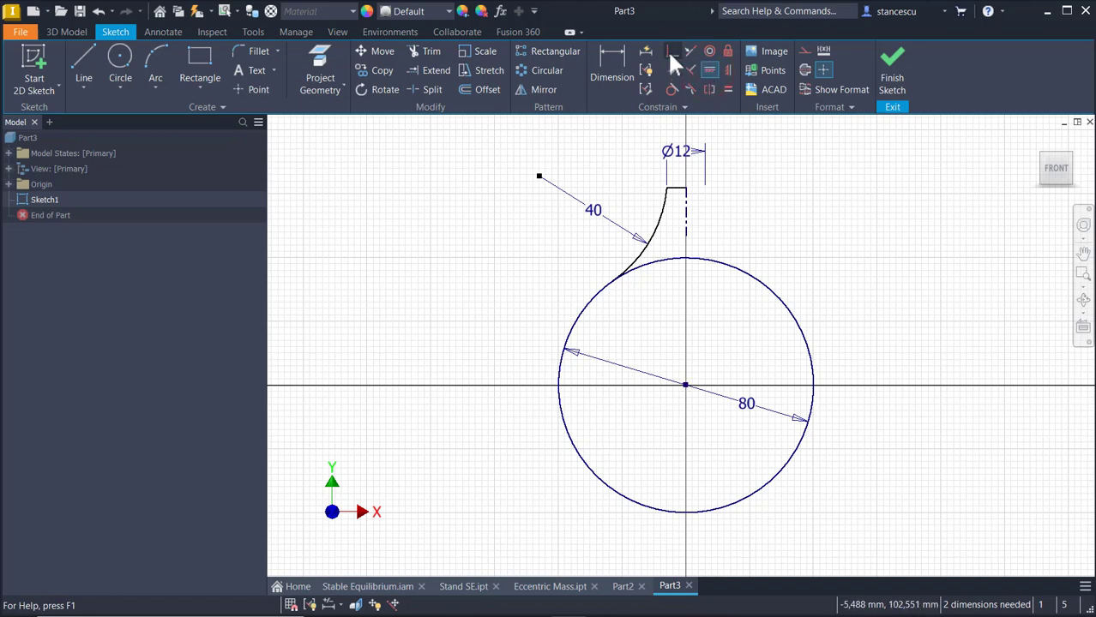
click(672, 52)
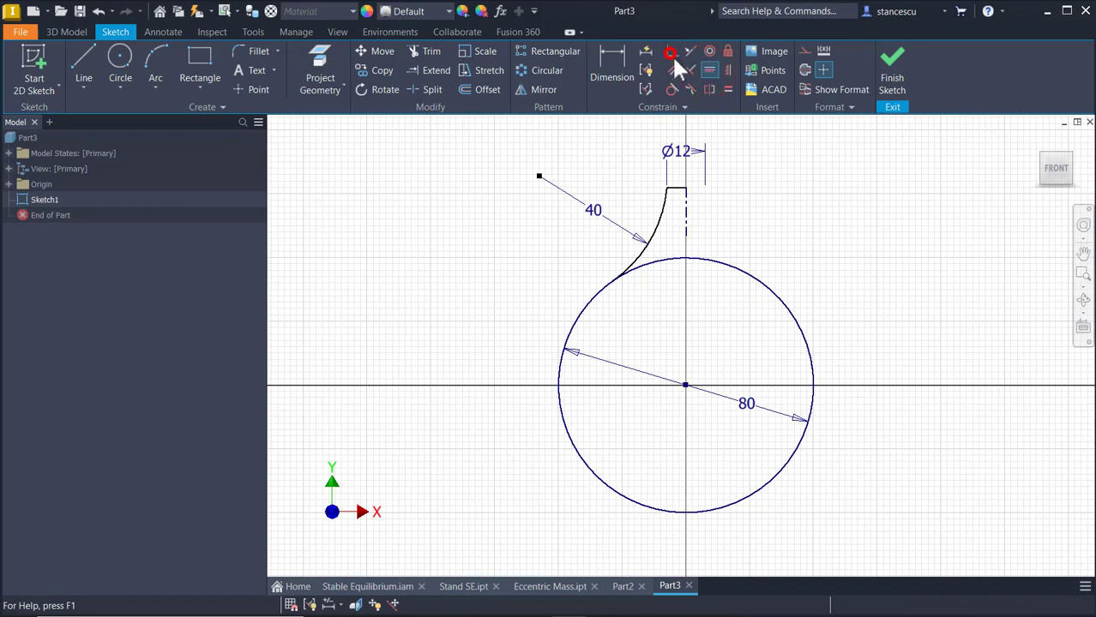
click(537, 177)
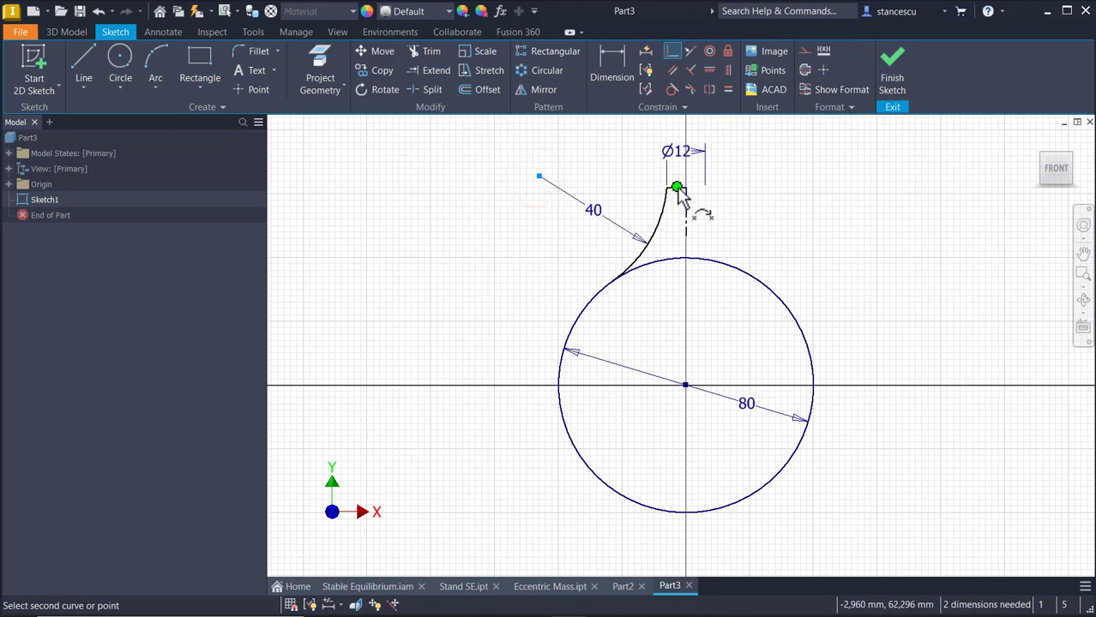
scroll(682, 198, down, 3)
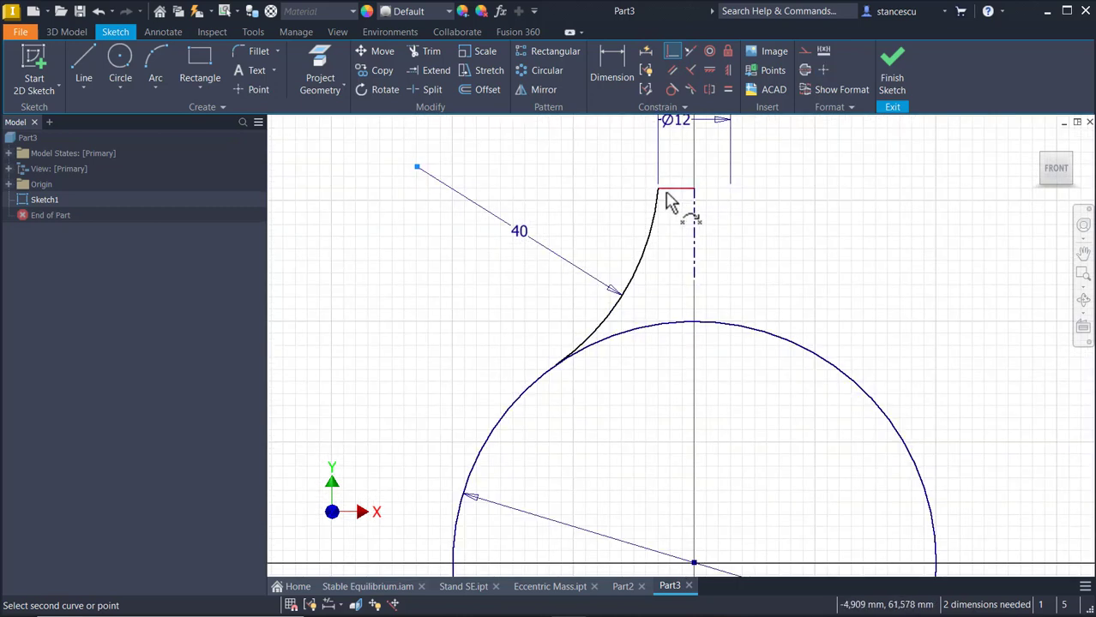
click(664, 192)
scroll(802, 238, up, 2)
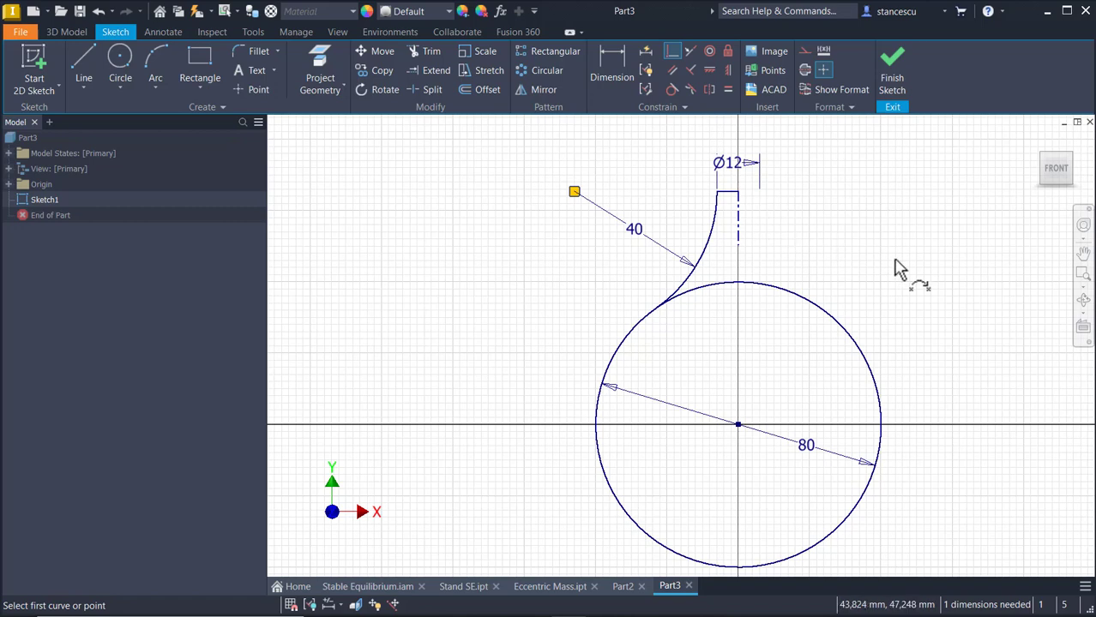
Add a driven vertical dimension between the short horizontal line at the neck's top and the circle's centre point
click(617, 62)
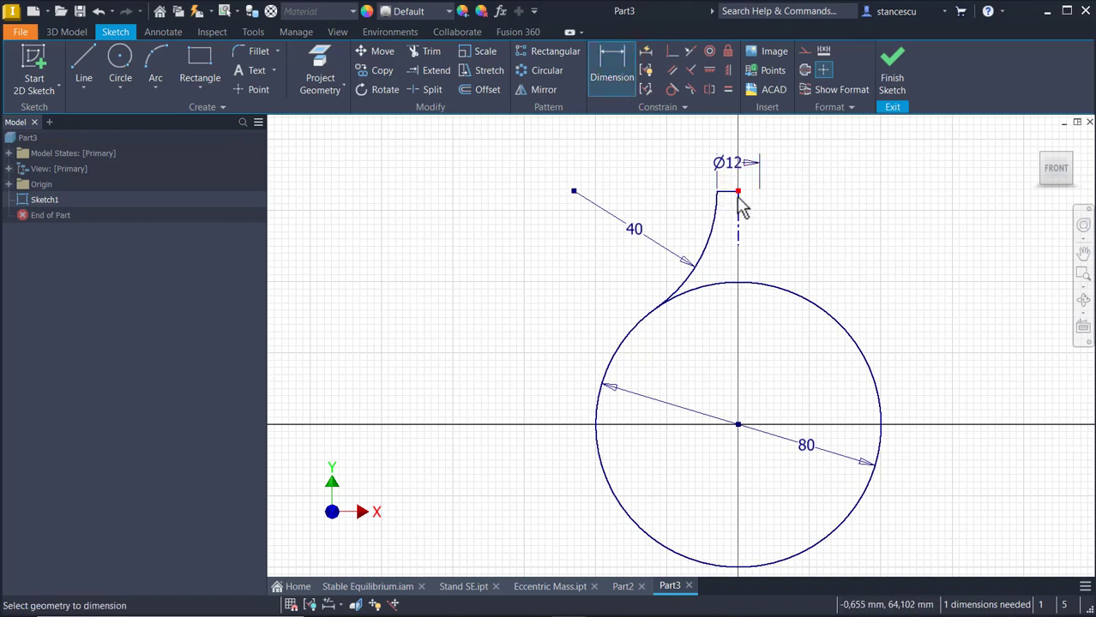
scroll(743, 208, up, 3)
click(731, 187)
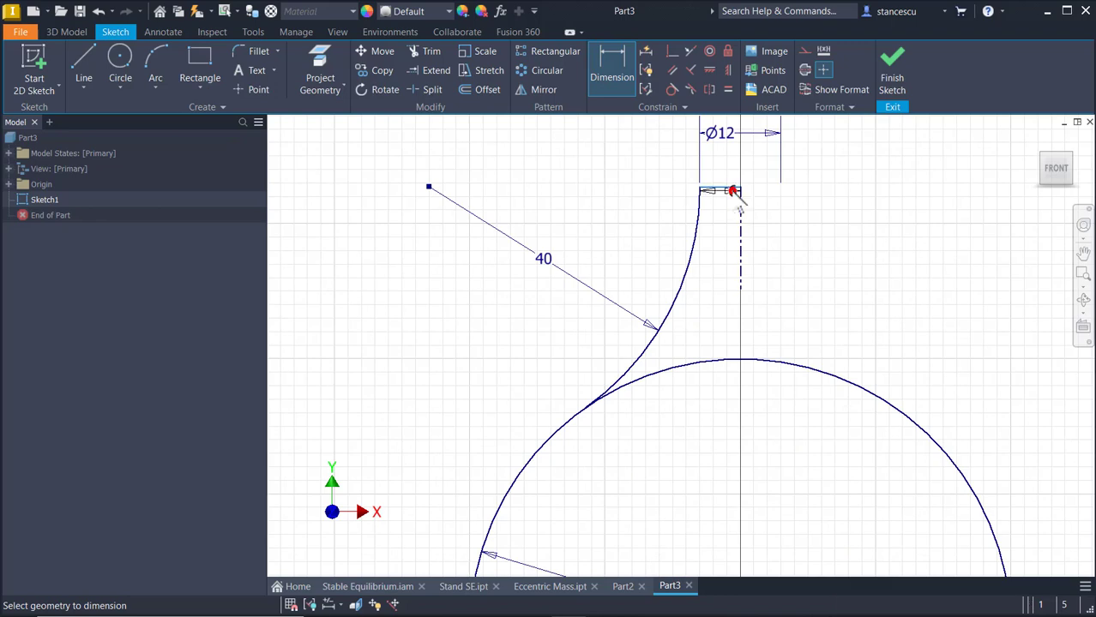
scroll(726, 265, down, 3)
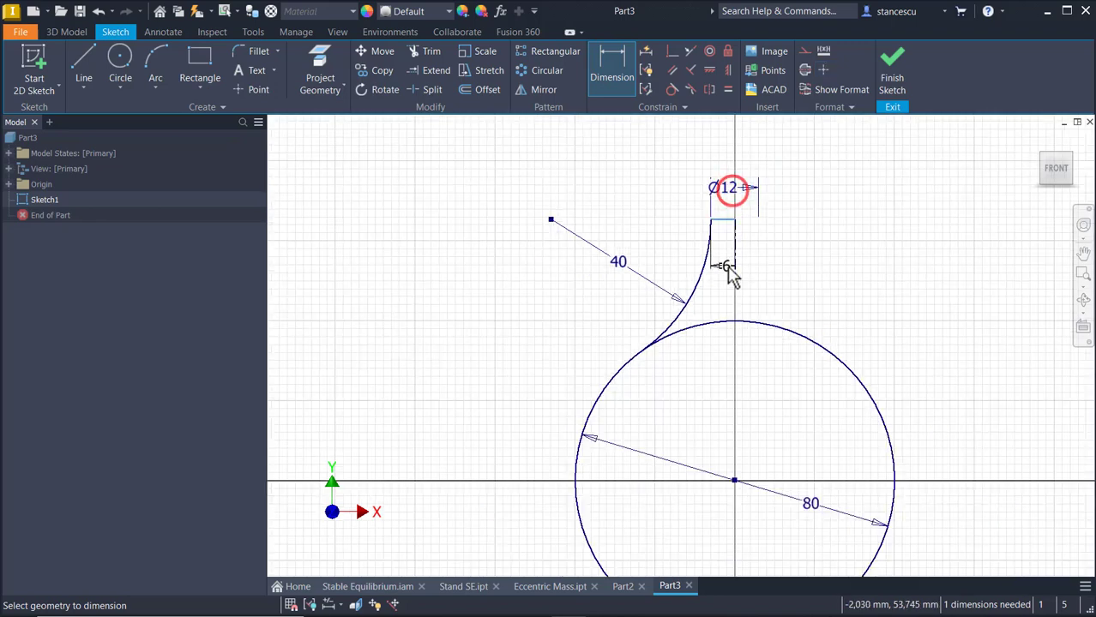
click(735, 483)
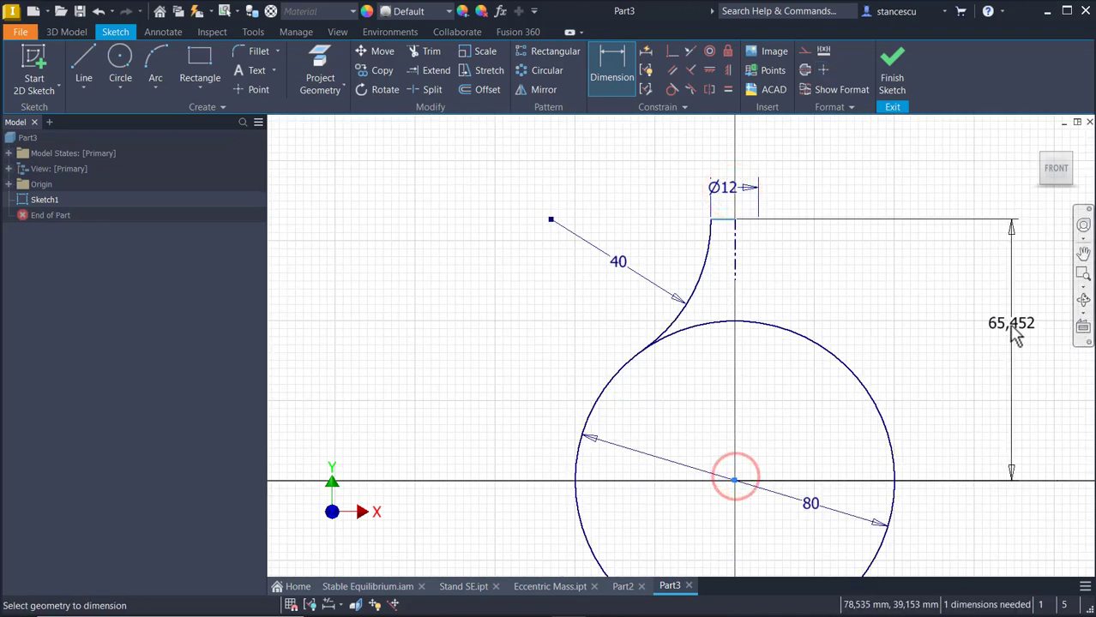
click(968, 330)
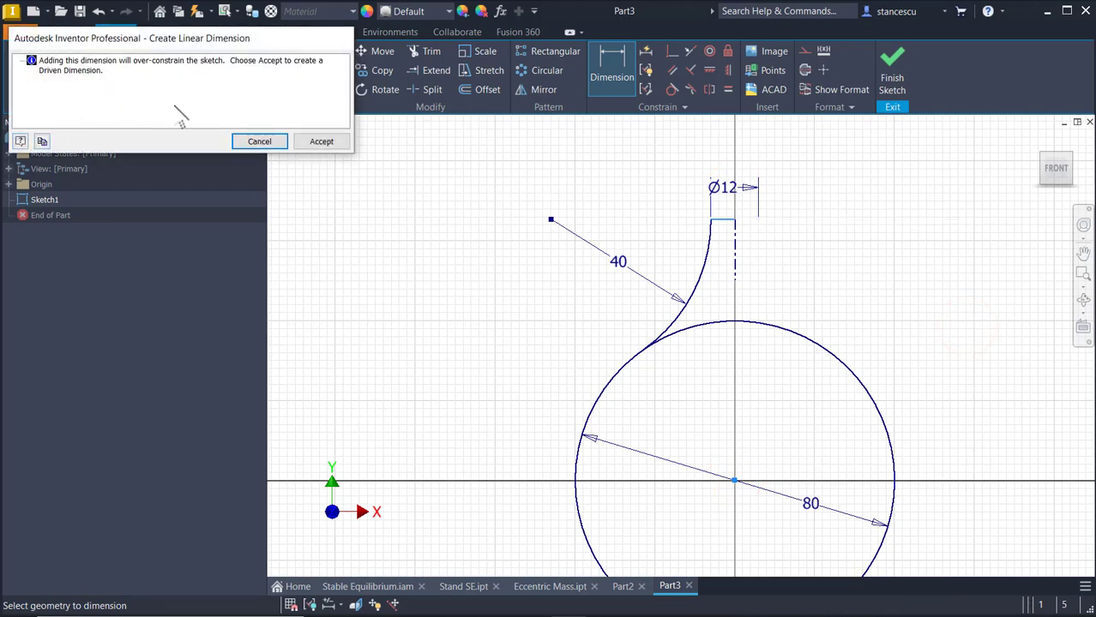
click(320, 142)
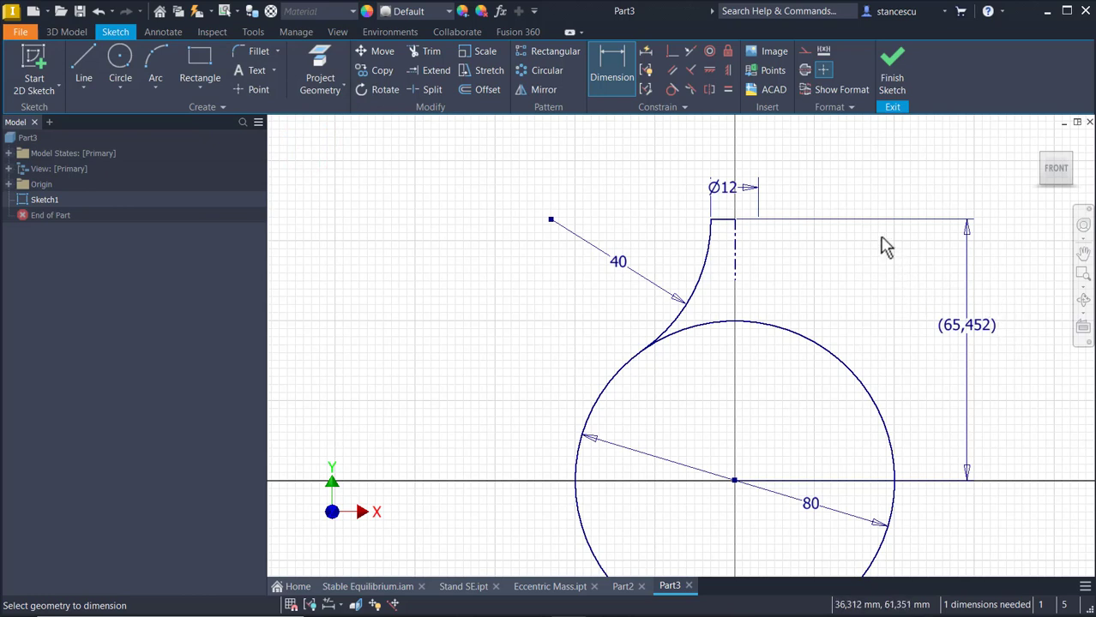
Undo the driven height dimension and leave the Dimension command
key(ctrl+z)
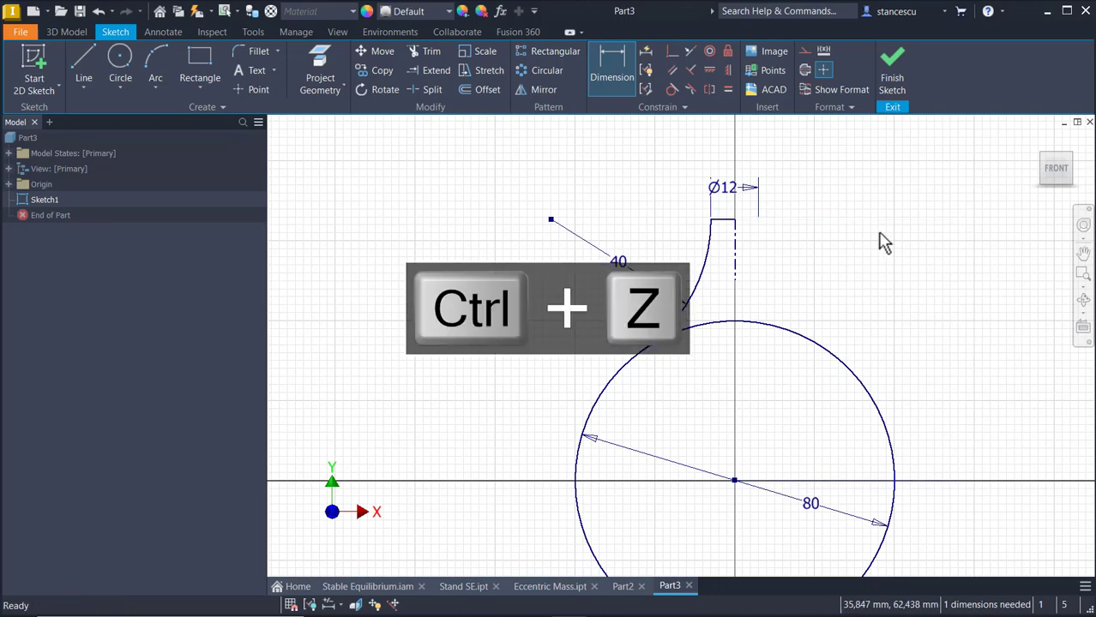
key(Escape)
middle_drag(916, 345, 905, 178)
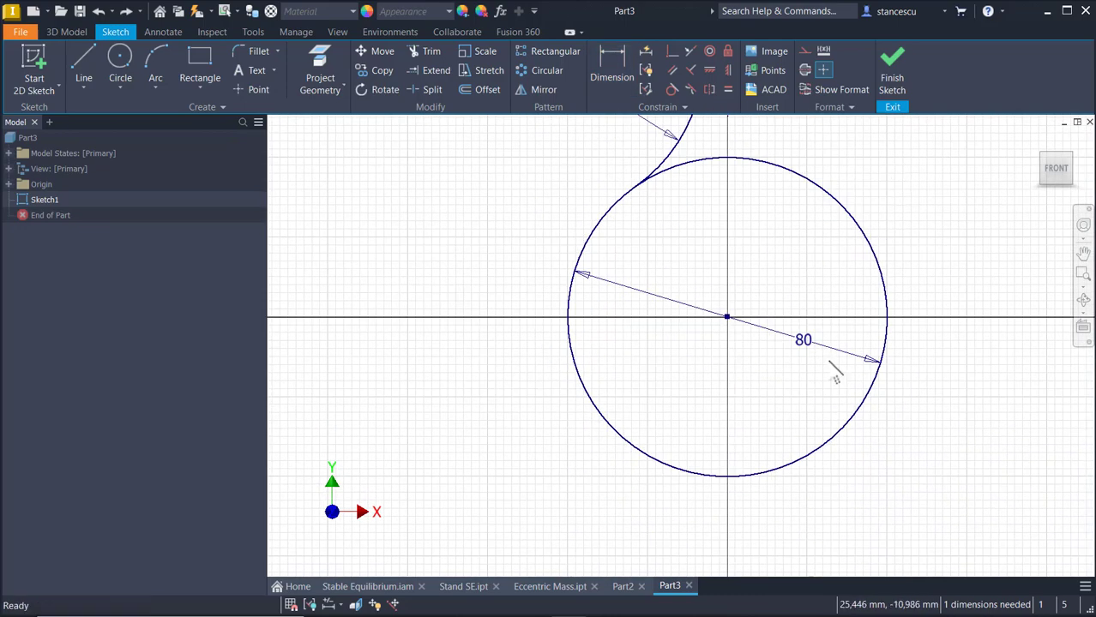
Draw a center-point circle with a 2 mm radius below the 80 mm circle, slightly to the right of the vertical axis
middle_drag(836, 377, 822, 240)
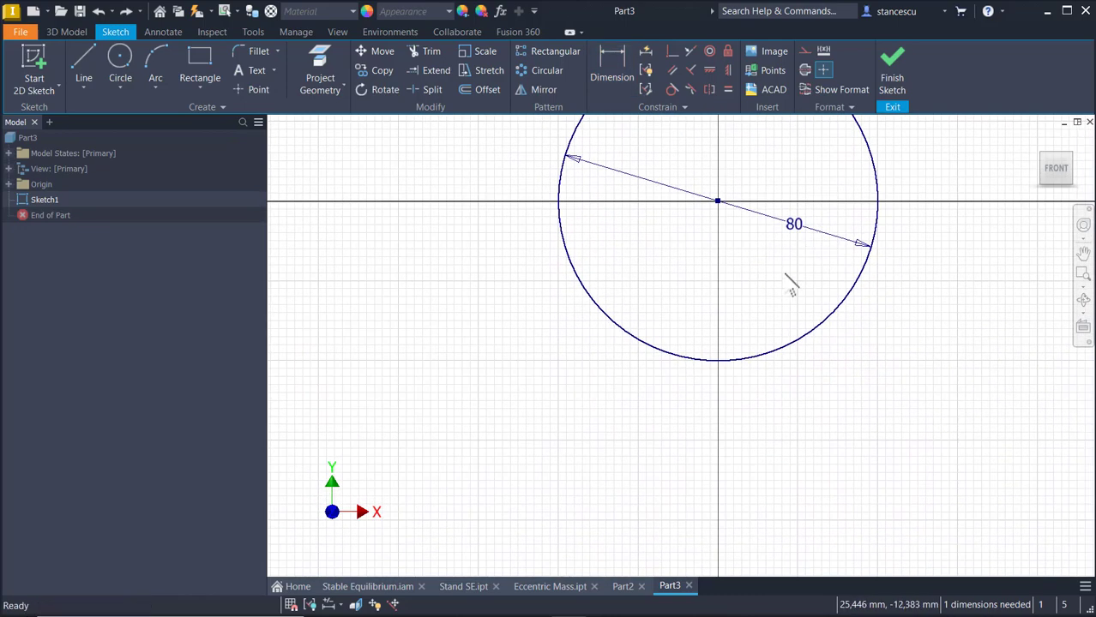
click(118, 69)
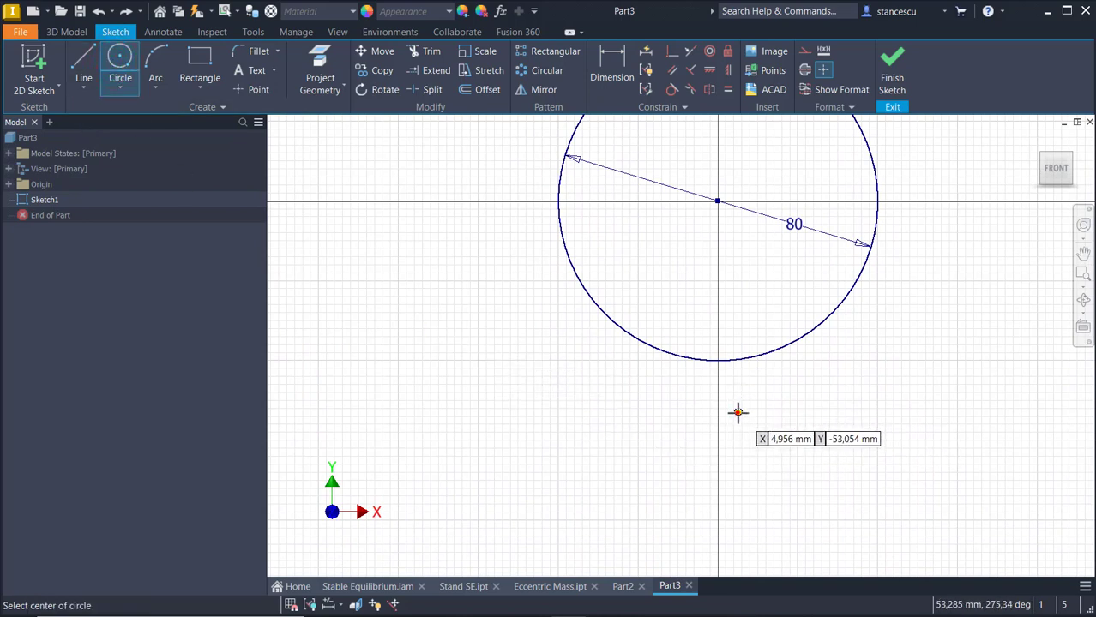
click(738, 413)
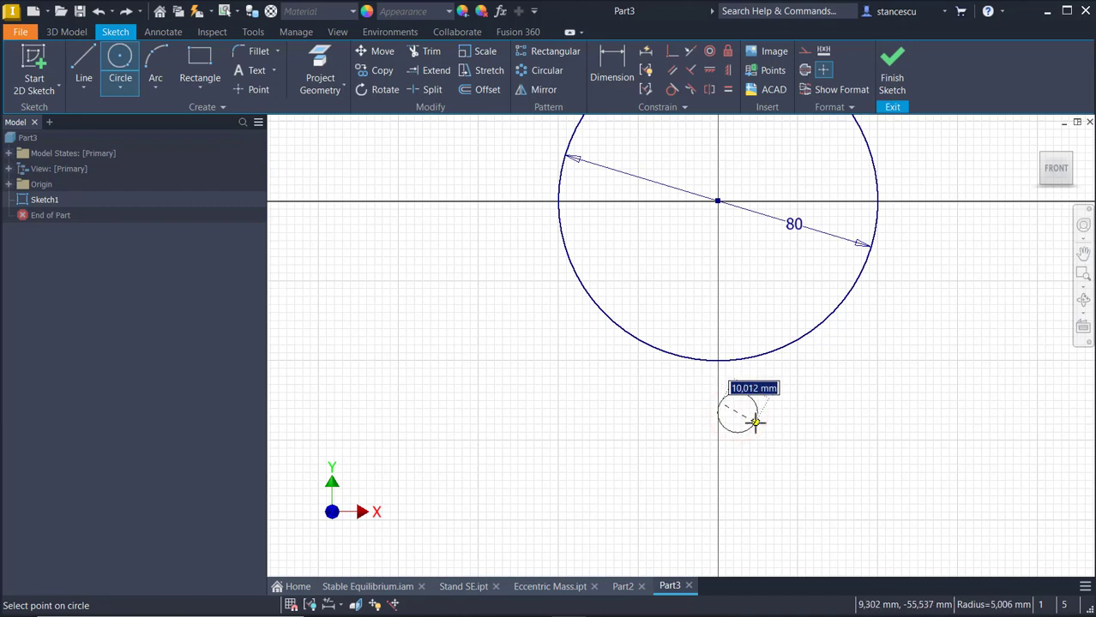
right_click(755, 422)
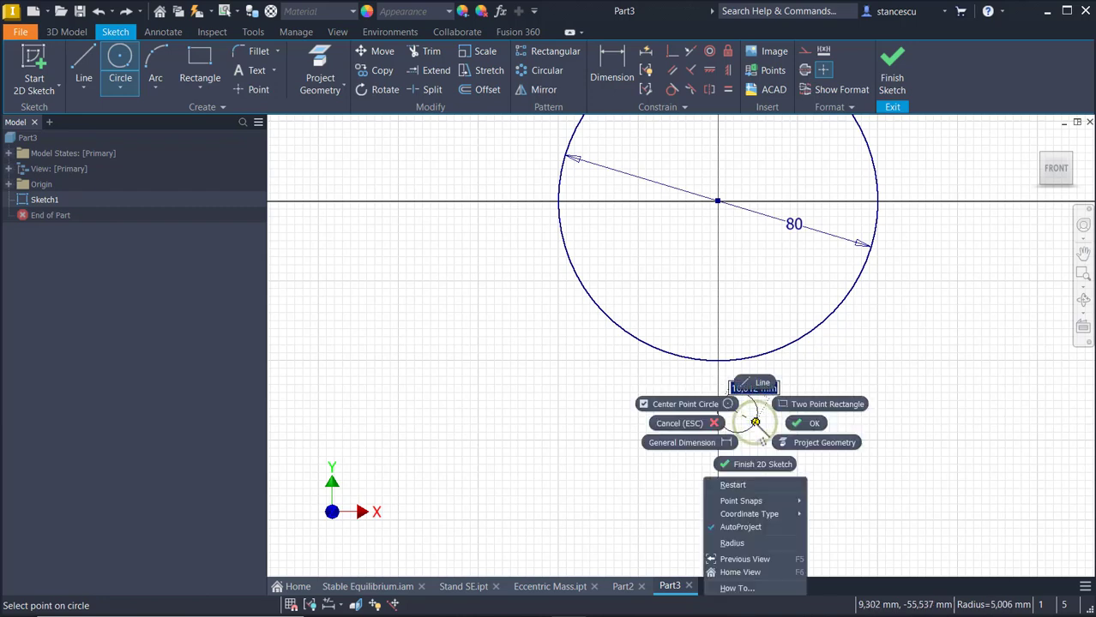
click(757, 543)
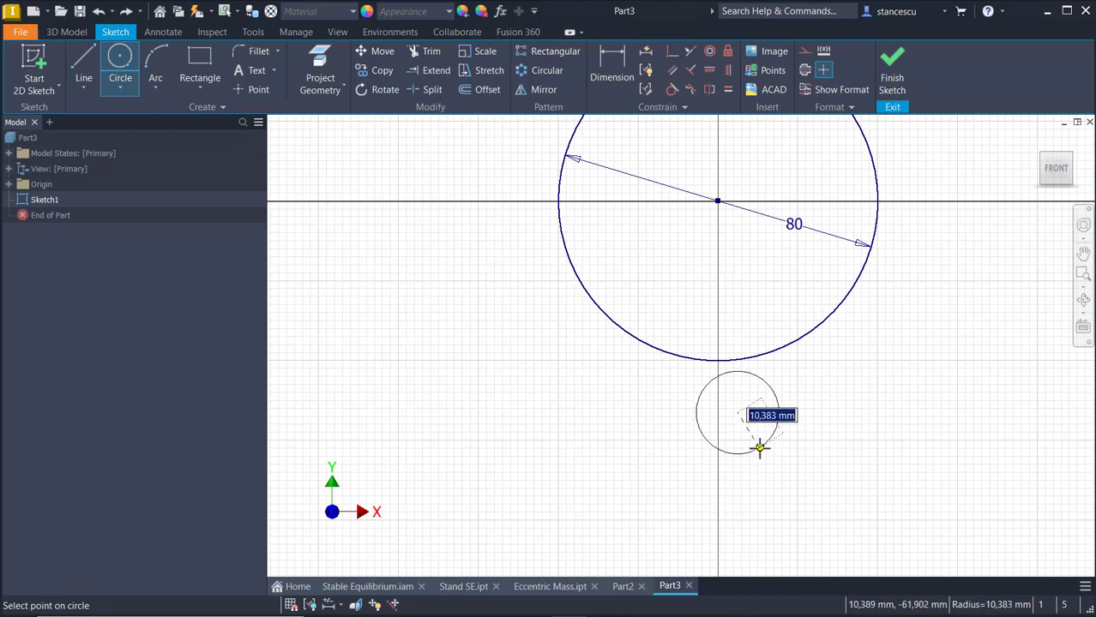
text(2)
key(Return)
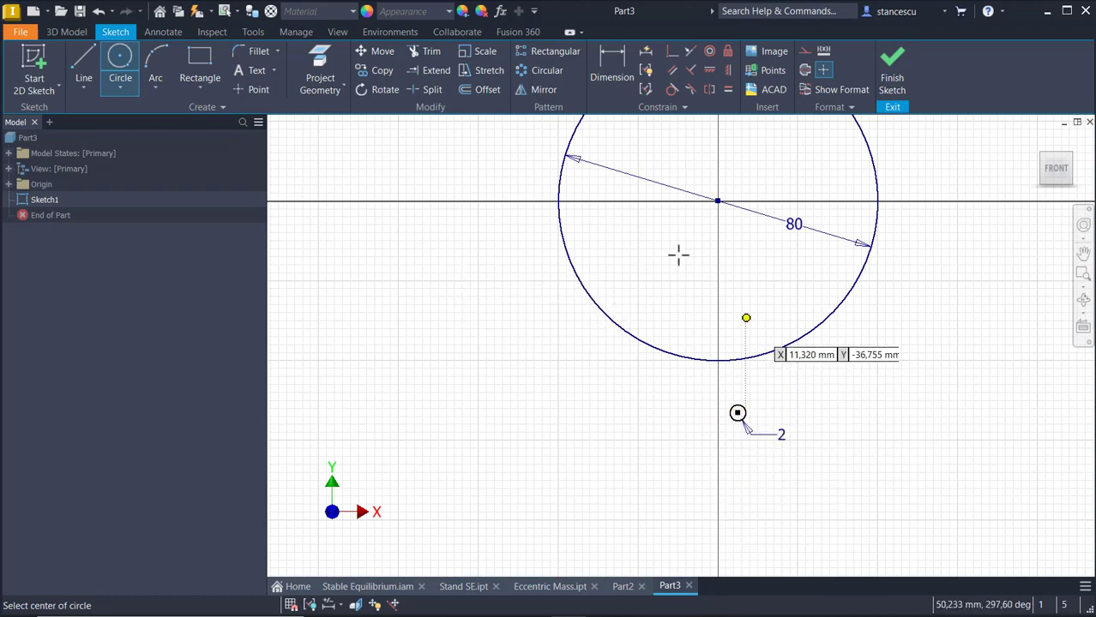
Make the small circle's center coincident with the vertical centerline above the large circle
scroll(691, 164, up, 4)
scroll(692, 166, down, 5)
mouse_move(692, 167)
middle_down()
mouse_move(680, 314)
mouse_move(674, 232)
mouse_move(672, 275)
middle_up()
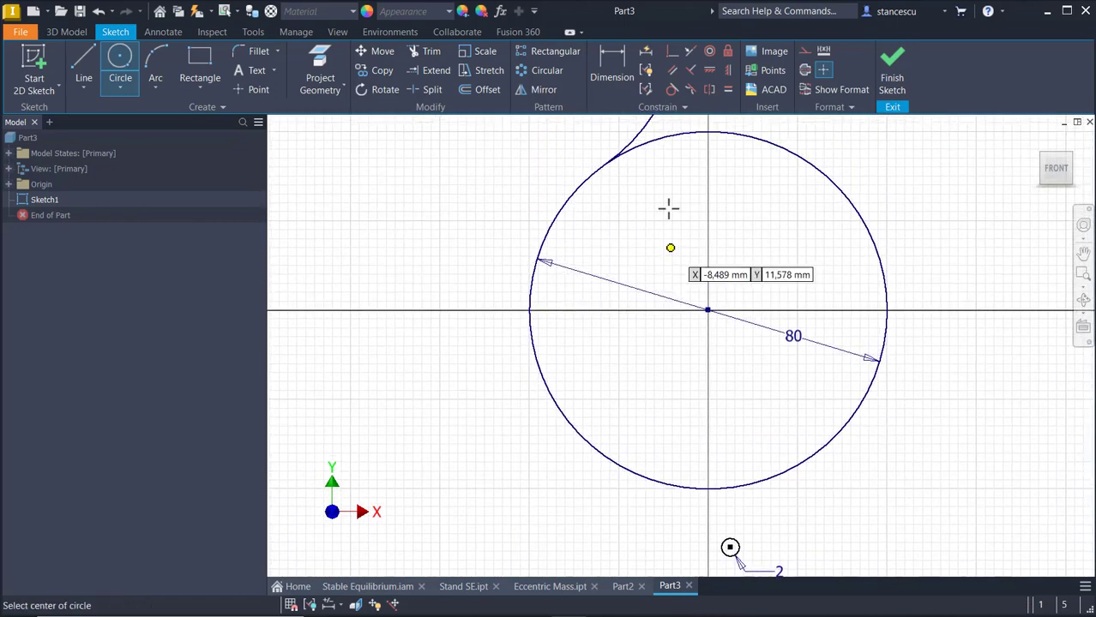
click(669, 52)
scroll(683, 210, up, 3)
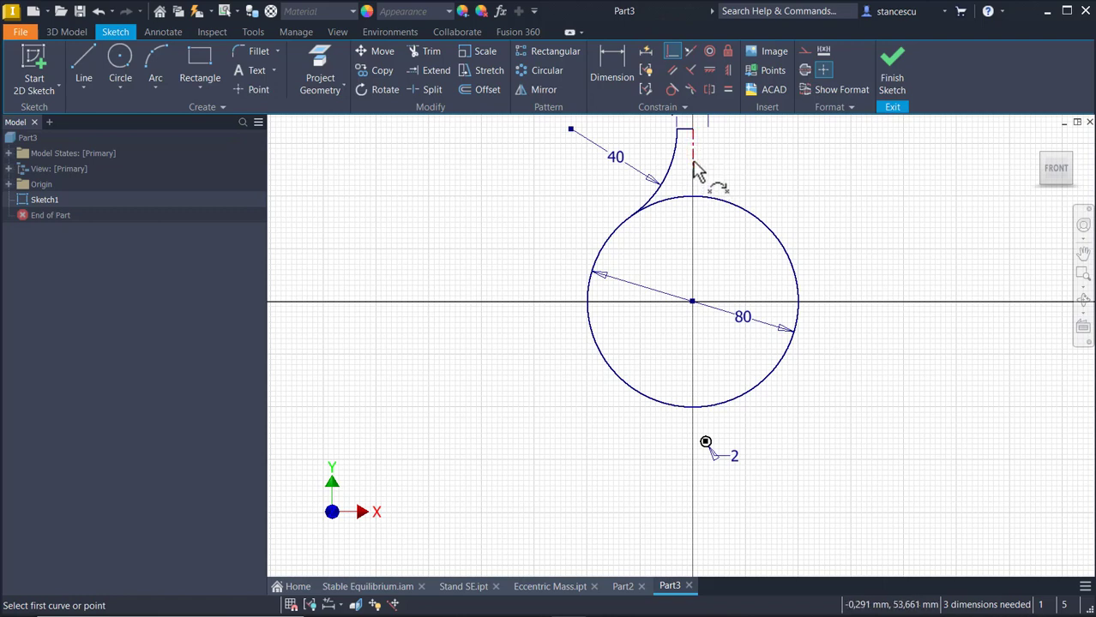
click(694, 164)
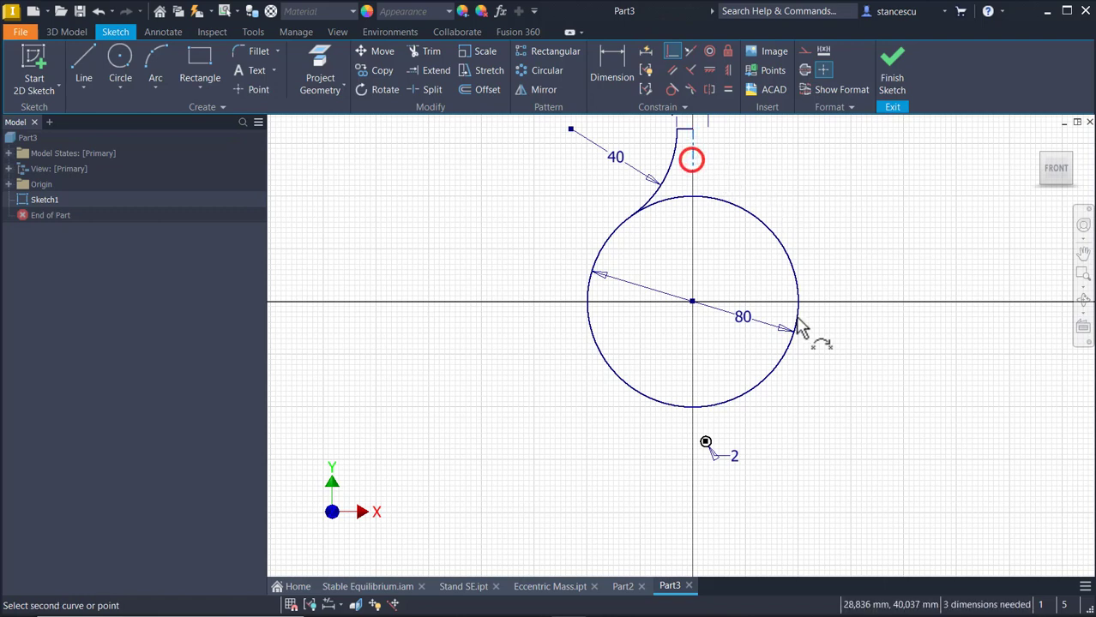
click(705, 443)
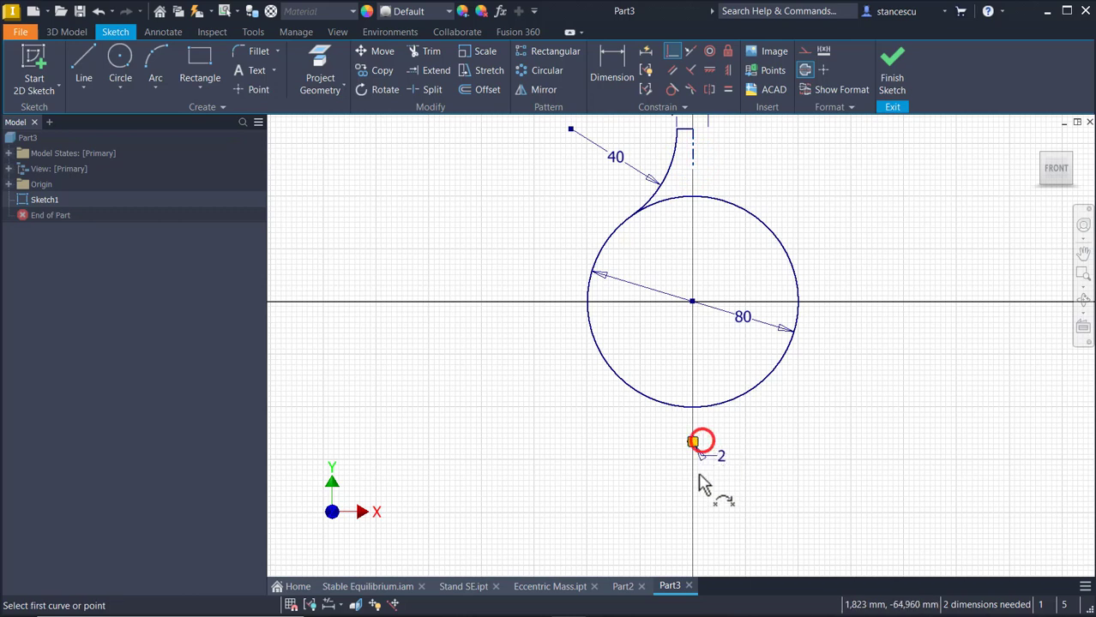
Dimension the vertical distance between the large and small circles' centers and set it to 60 mm
click(609, 53)
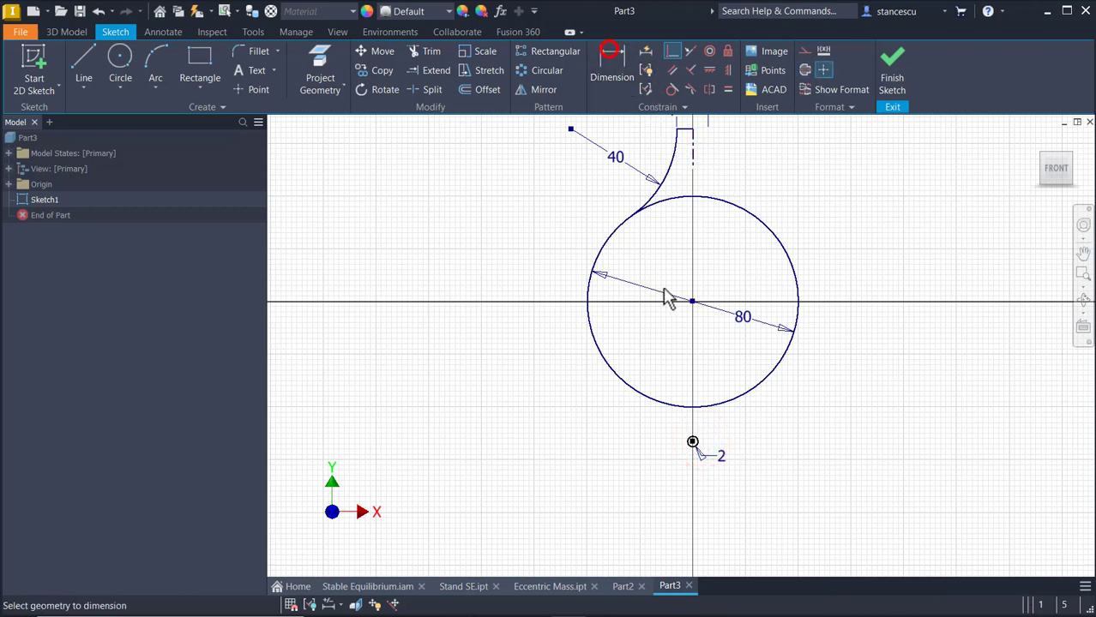
click(731, 418)
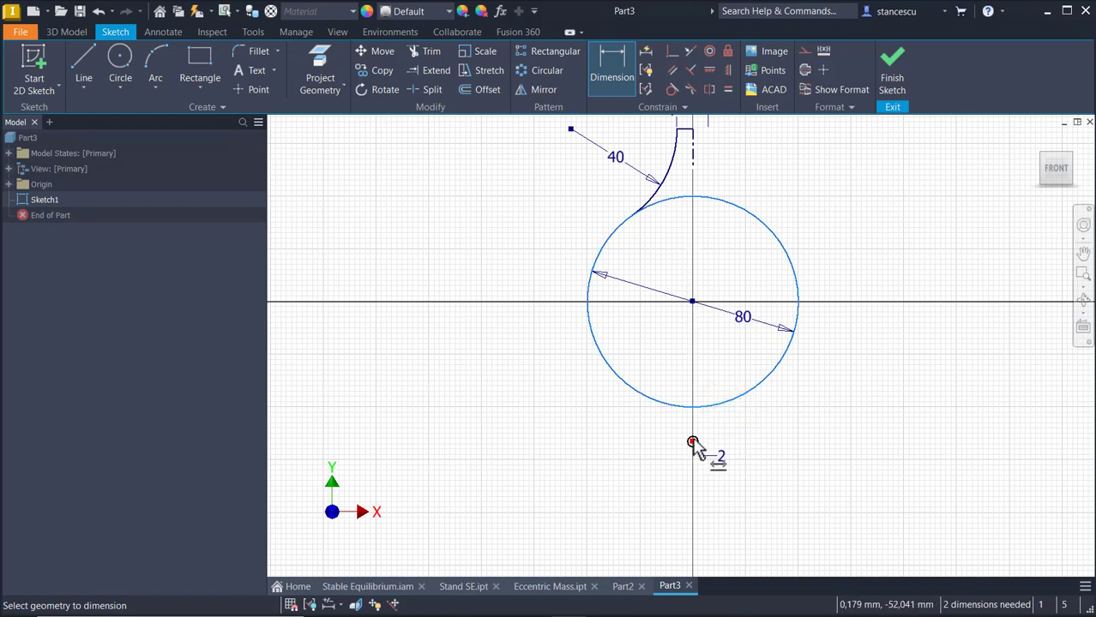
click(692, 442)
click(873, 381)
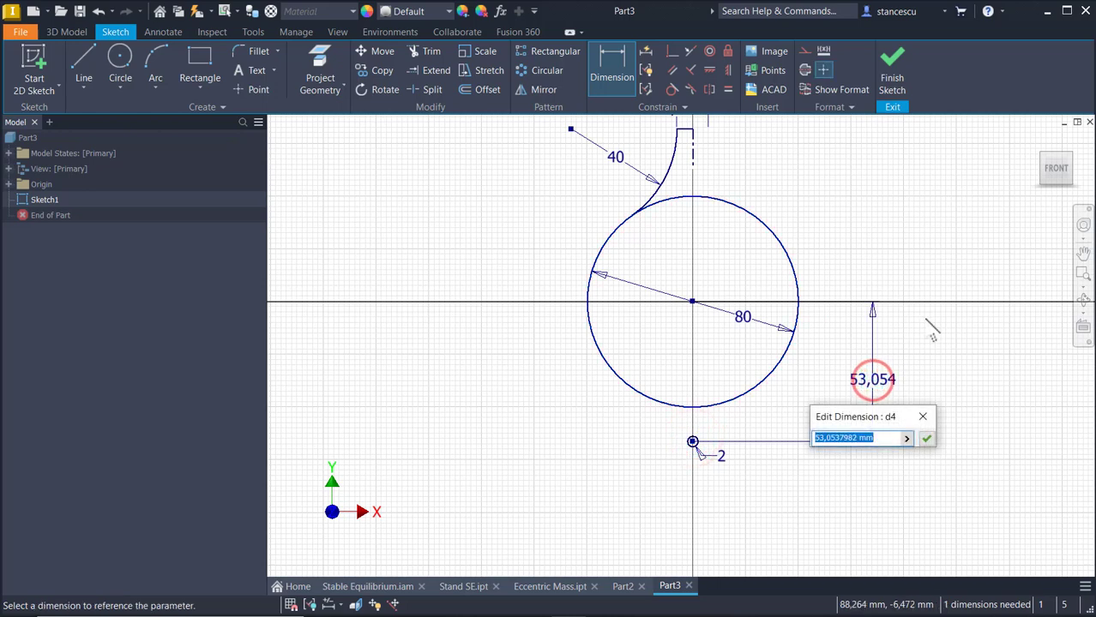
text(60)
key(Return)
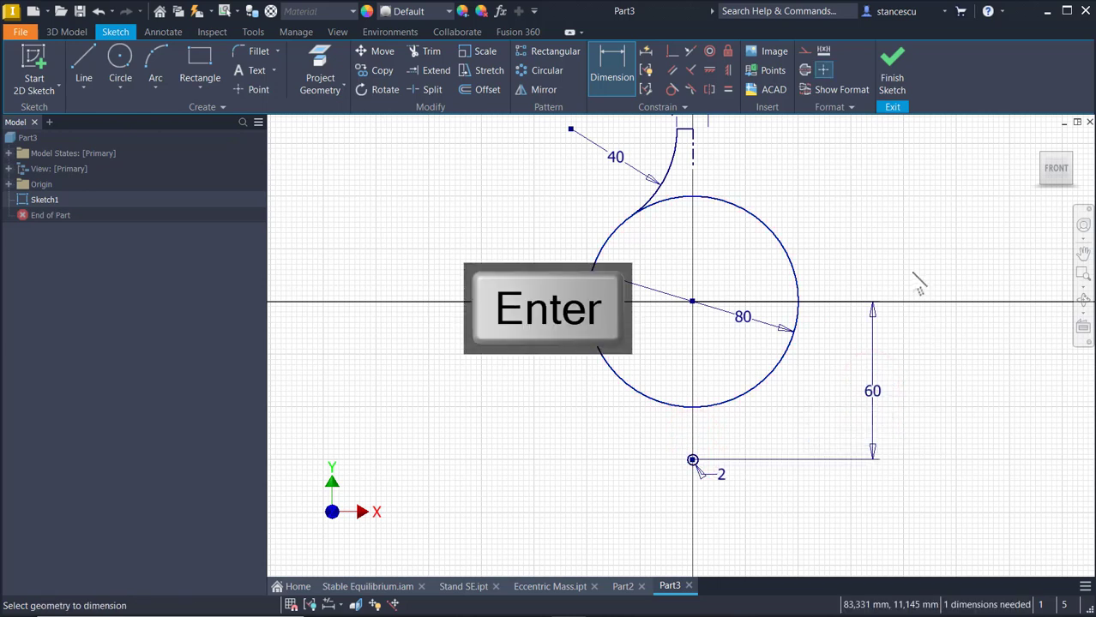
Draw a three-point arc of about 36.5 mm radius from the large circle's lower-left edge to the small circle's upper-left edge
click(154, 58)
scroll(759, 405, down, 3)
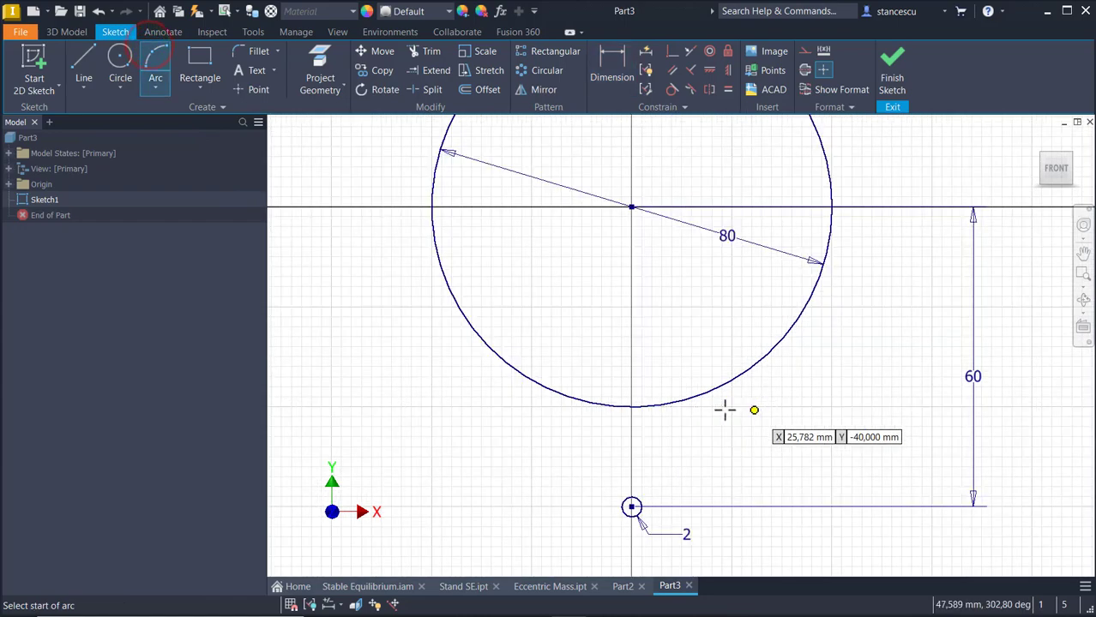
click(524, 378)
scroll(623, 471, down, 2)
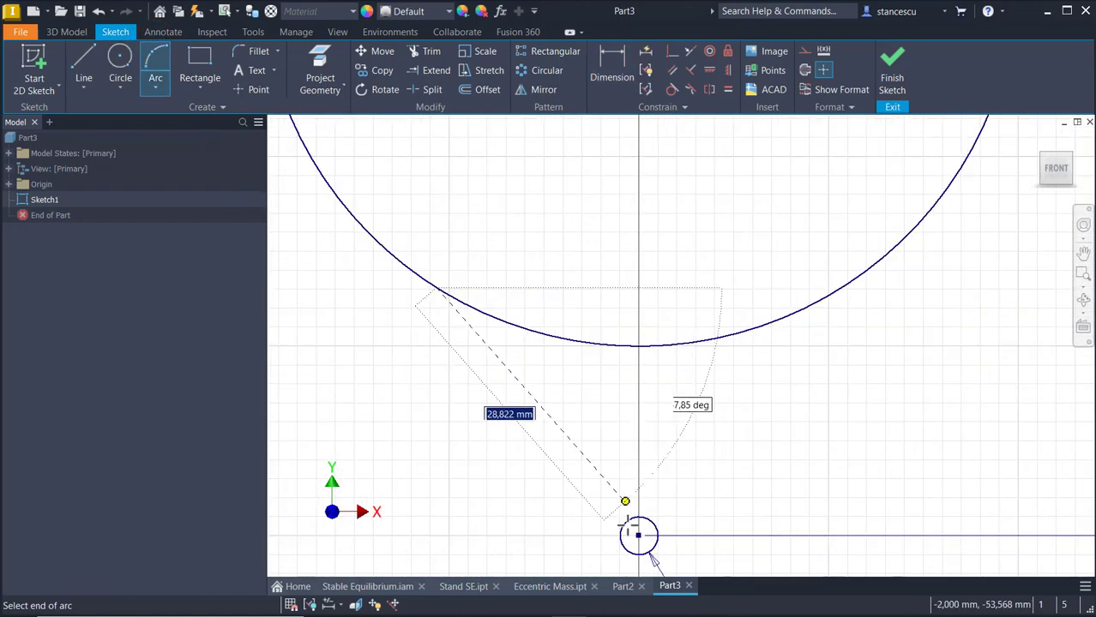
click(631, 525)
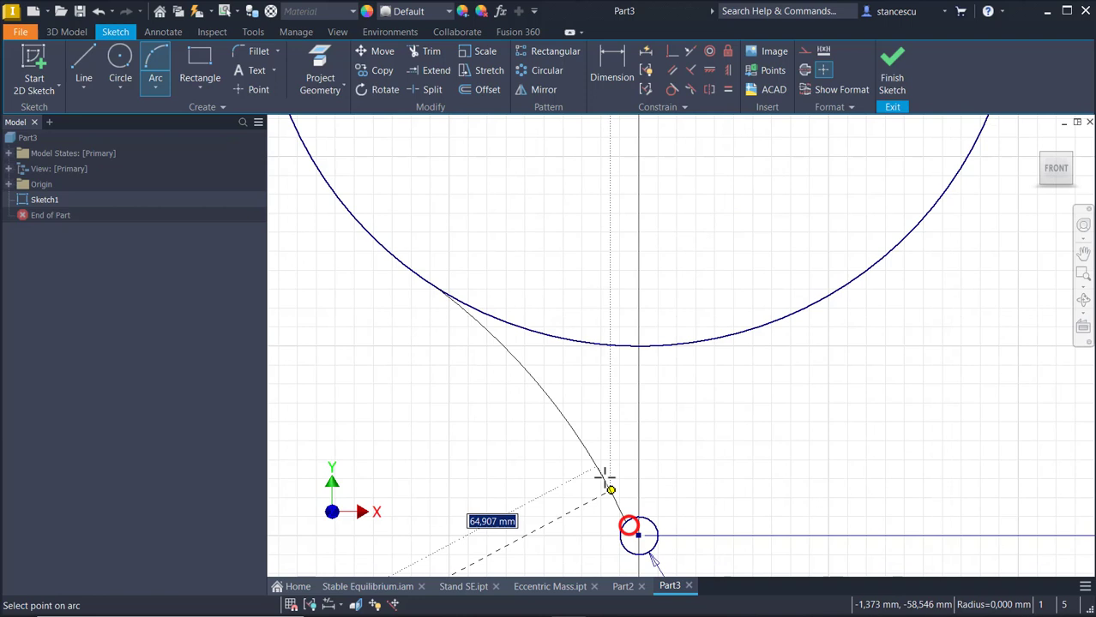
click(586, 424)
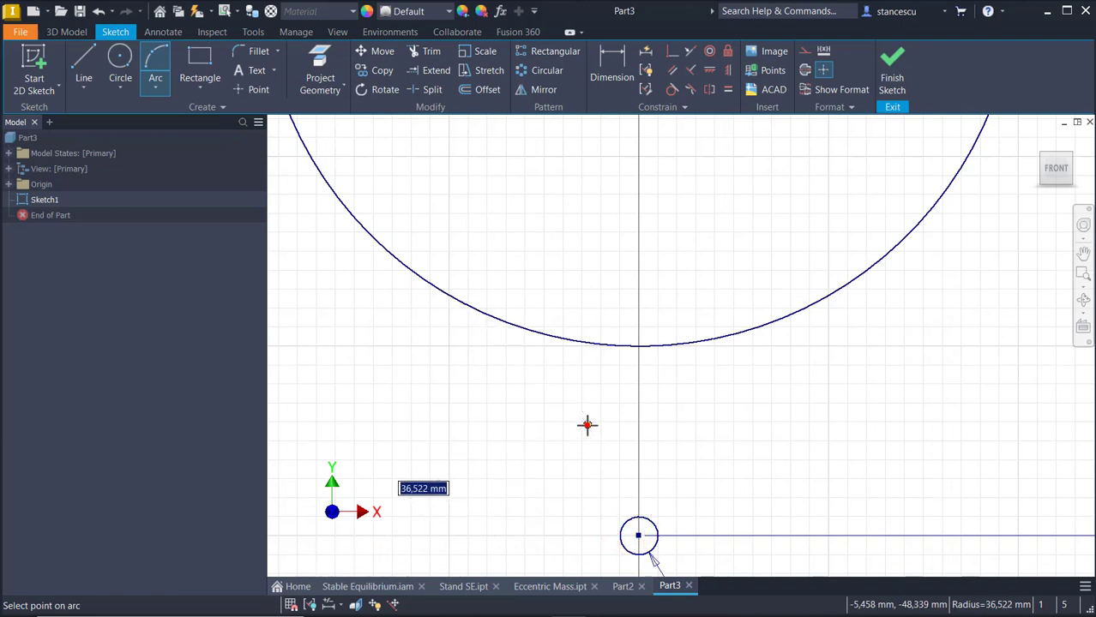
Make the lower arc tangent to the 80 mm circle
click(672, 91)
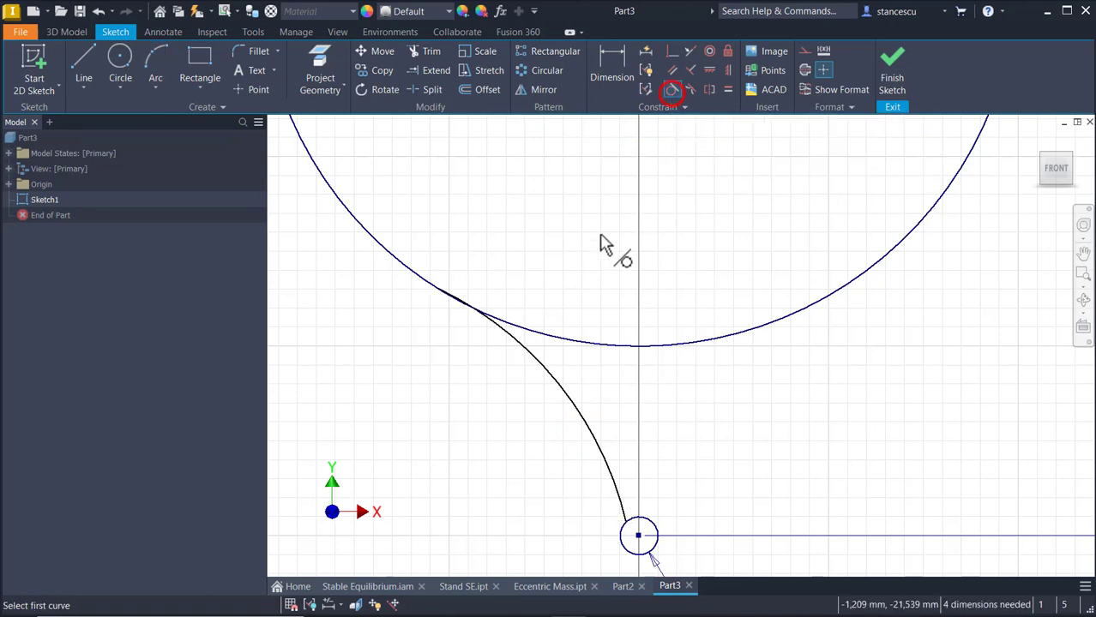
click(573, 343)
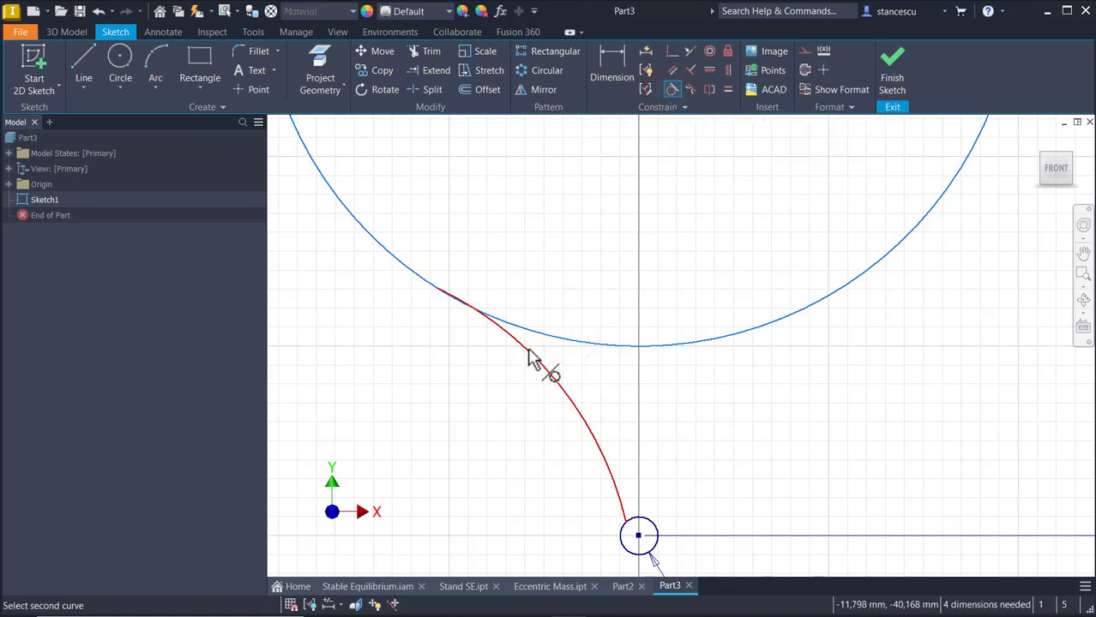
click(530, 355)
Apply an Equal constraint between the upper 40 mm radius arc and the lower arc
scroll(536, 300, down, 5)
middle_drag(536, 289, 539, 433)
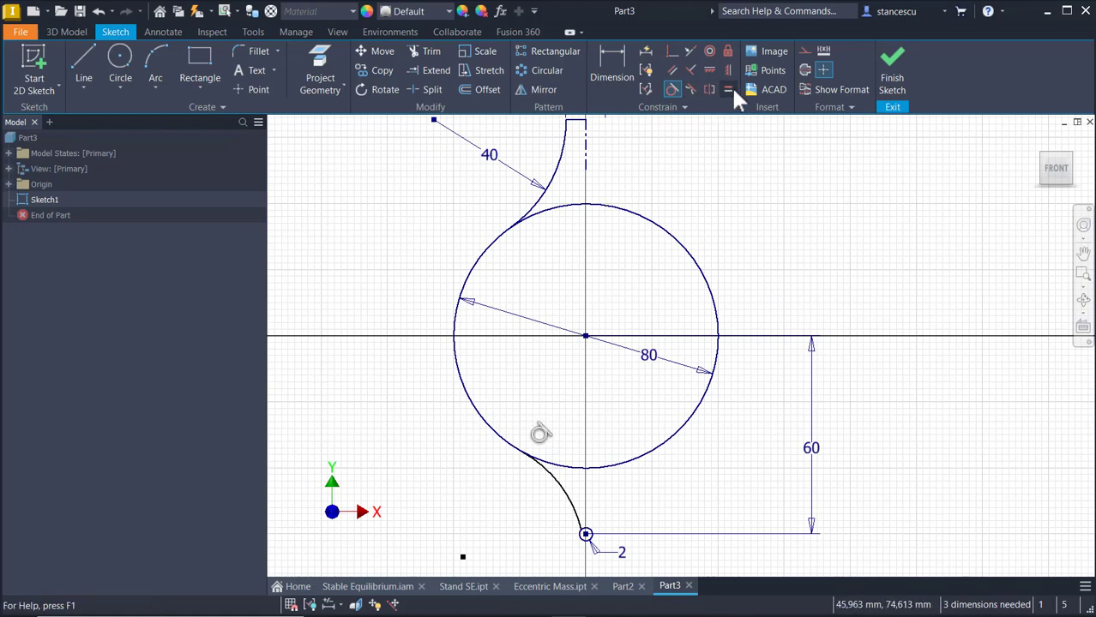
click(729, 90)
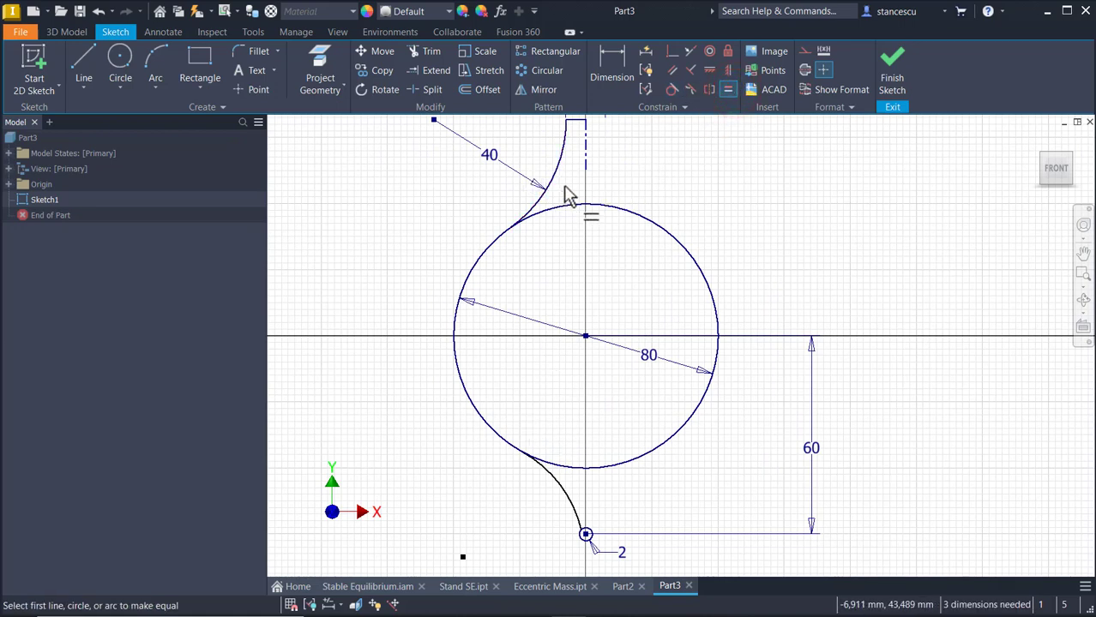
click(562, 177)
click(555, 480)
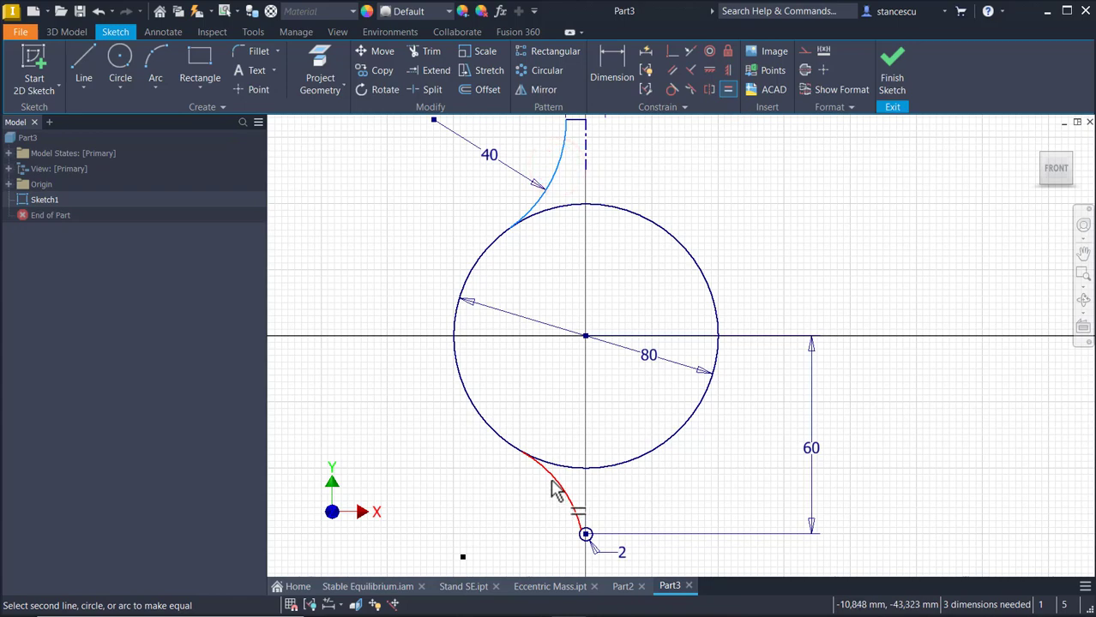
Trim away the right-hand portion of the 80 mm circle between the upper and lower arcs
mouse_move(502, 497)
middle_down()
mouse_move(528, 332)
mouse_move(555, 317)
middle_up()
scroll(561, 318, up, 5)
scroll(638, 367, up, 3)
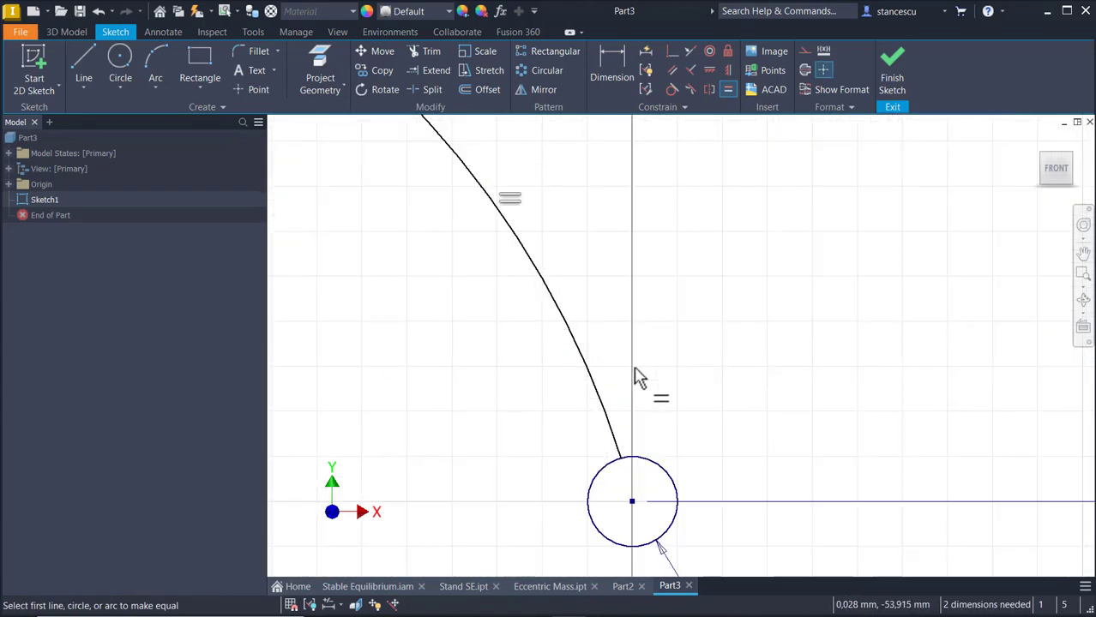
scroll(683, 330, down, 8)
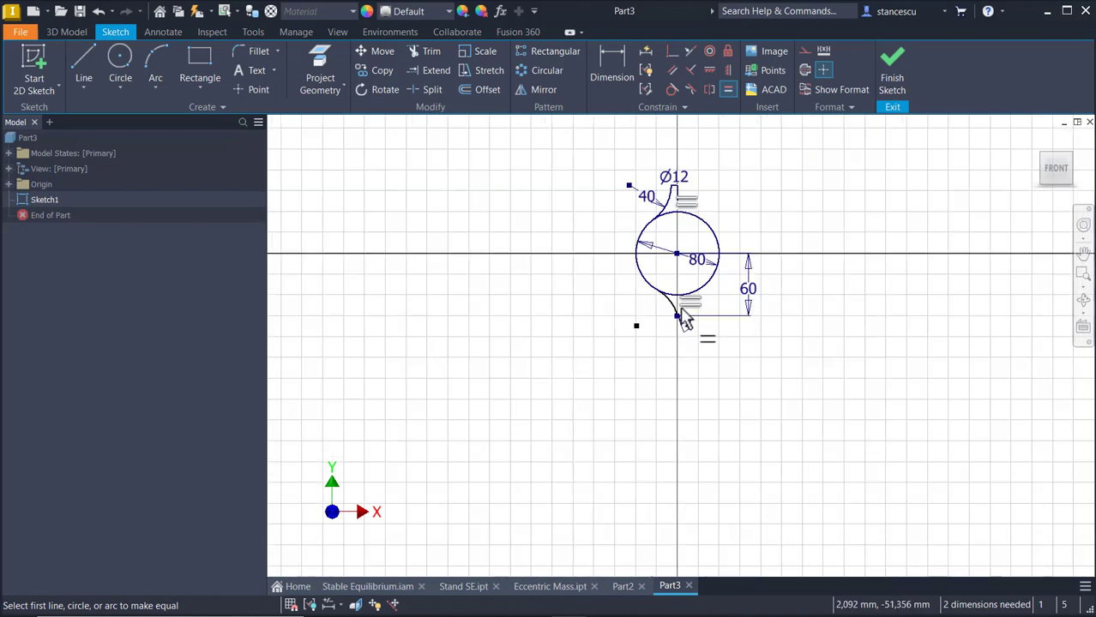
middle_drag(685, 260, 657, 310)
scroll(661, 195, up, 3)
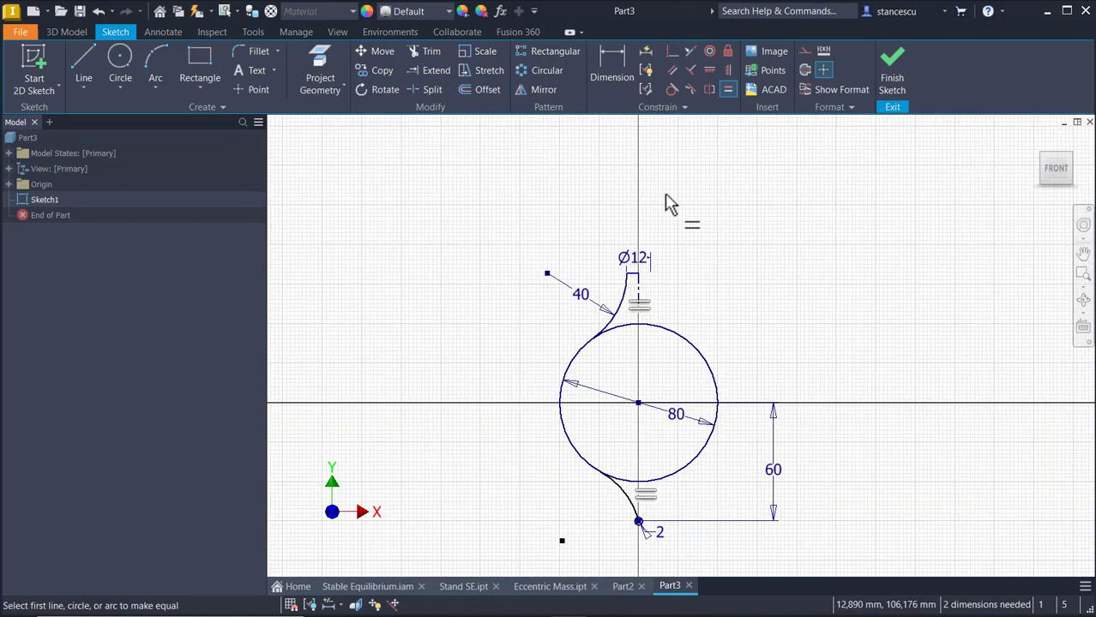
key(Escape)
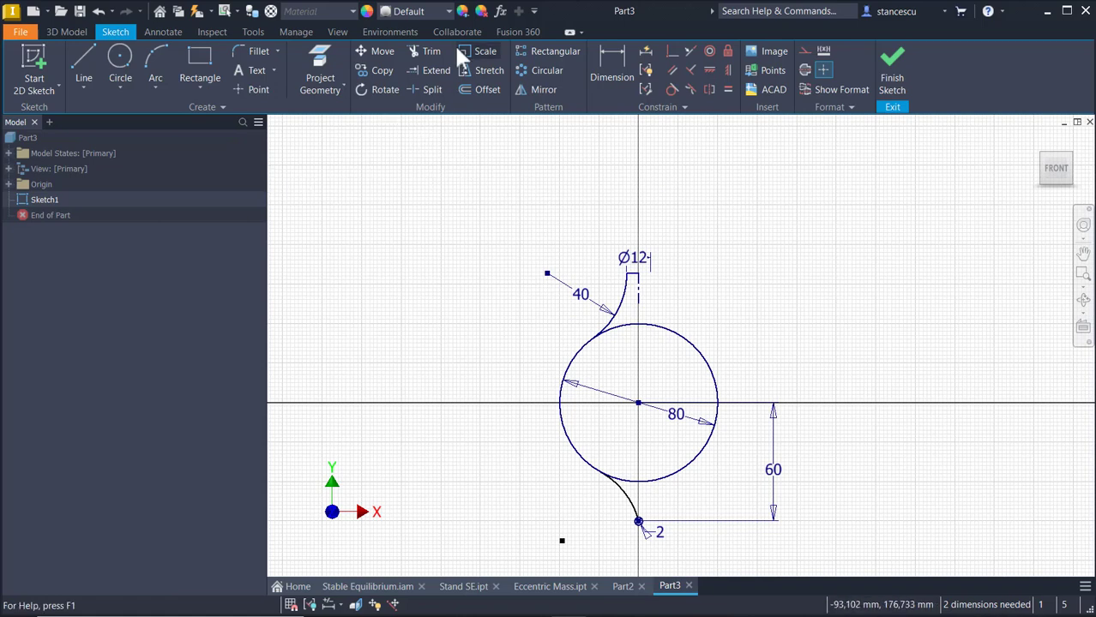
click(431, 52)
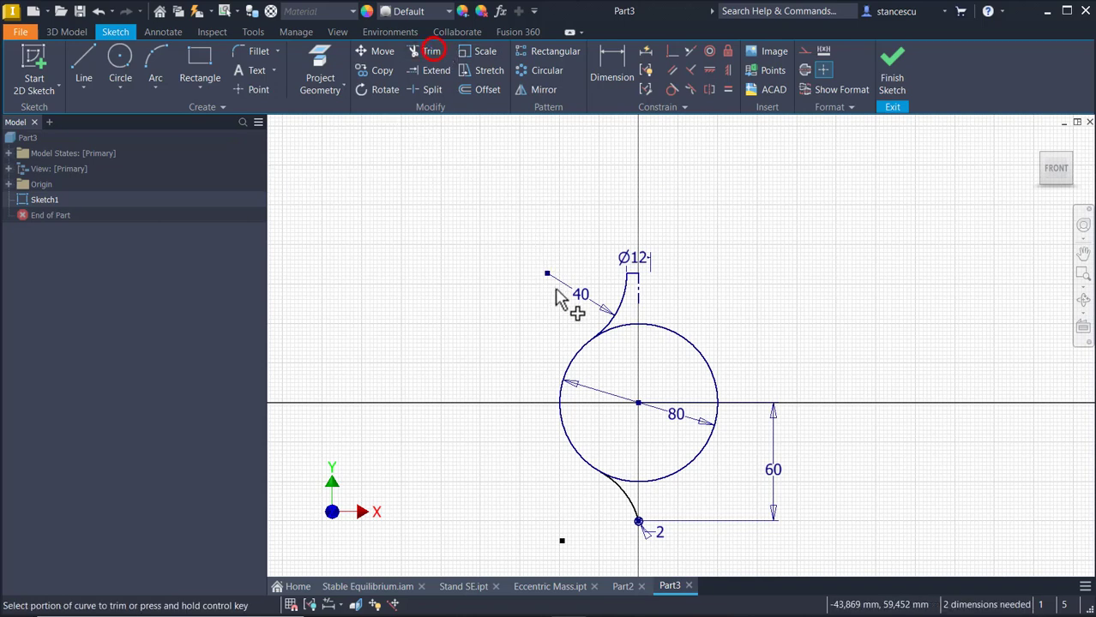
click(649, 324)
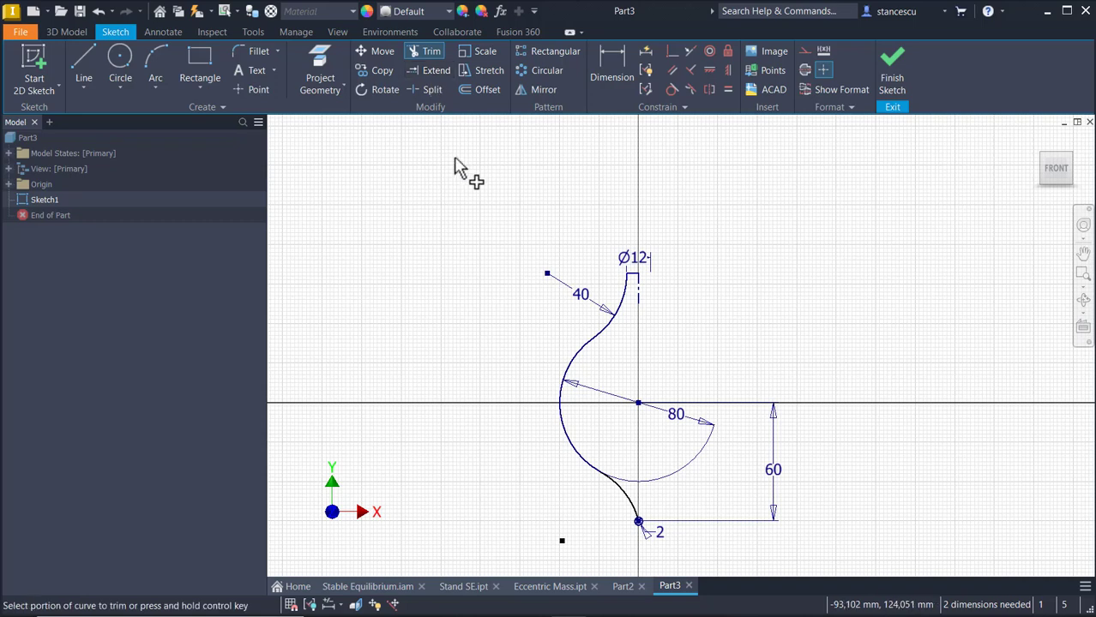
Extend the vertical centerline down through the large circle's center and on to the bottom of the small circle
click(431, 53)
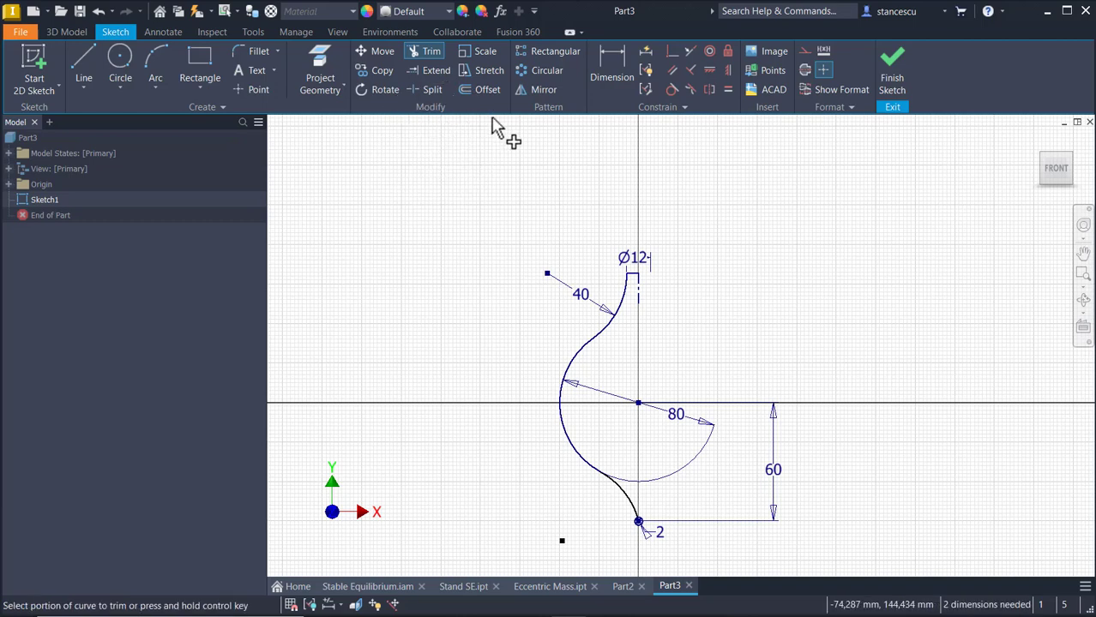
click(637, 303)
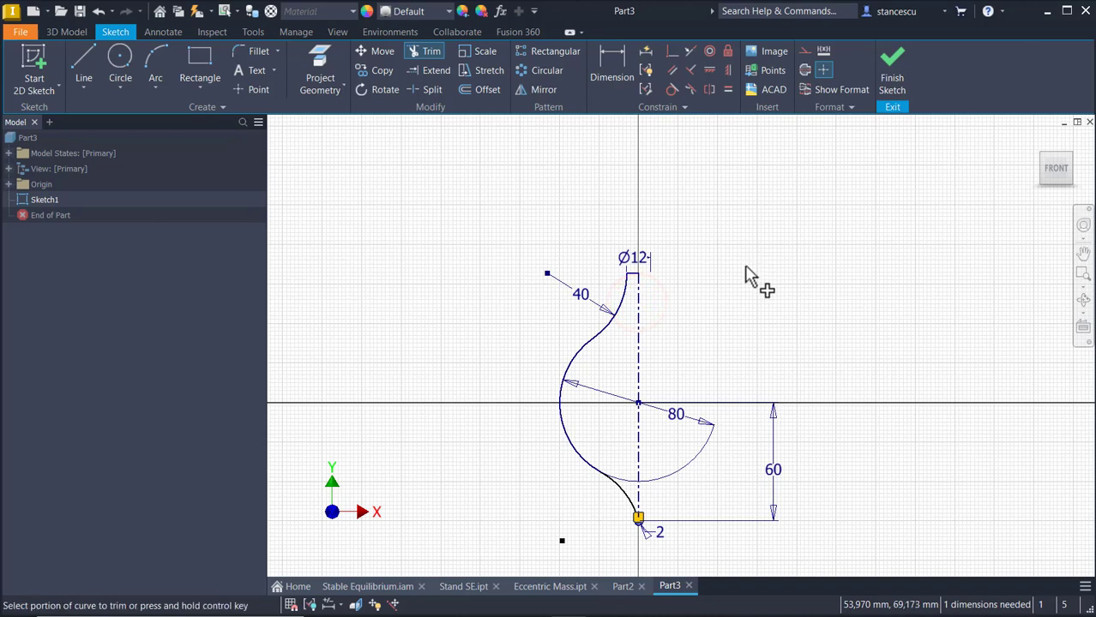
click(430, 51)
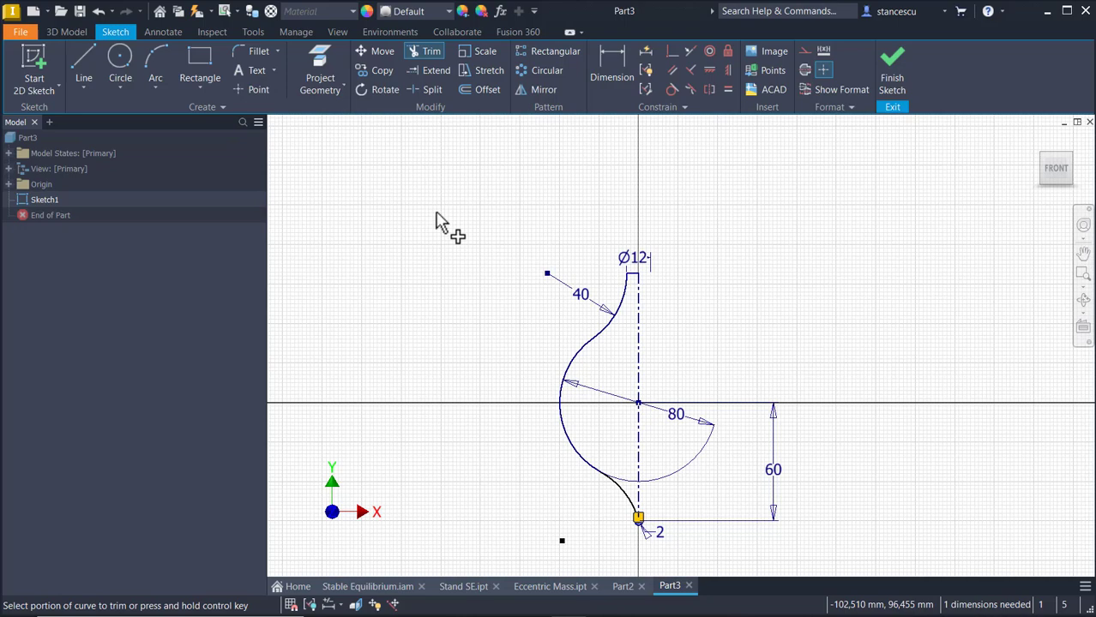
scroll(651, 517, up, 5)
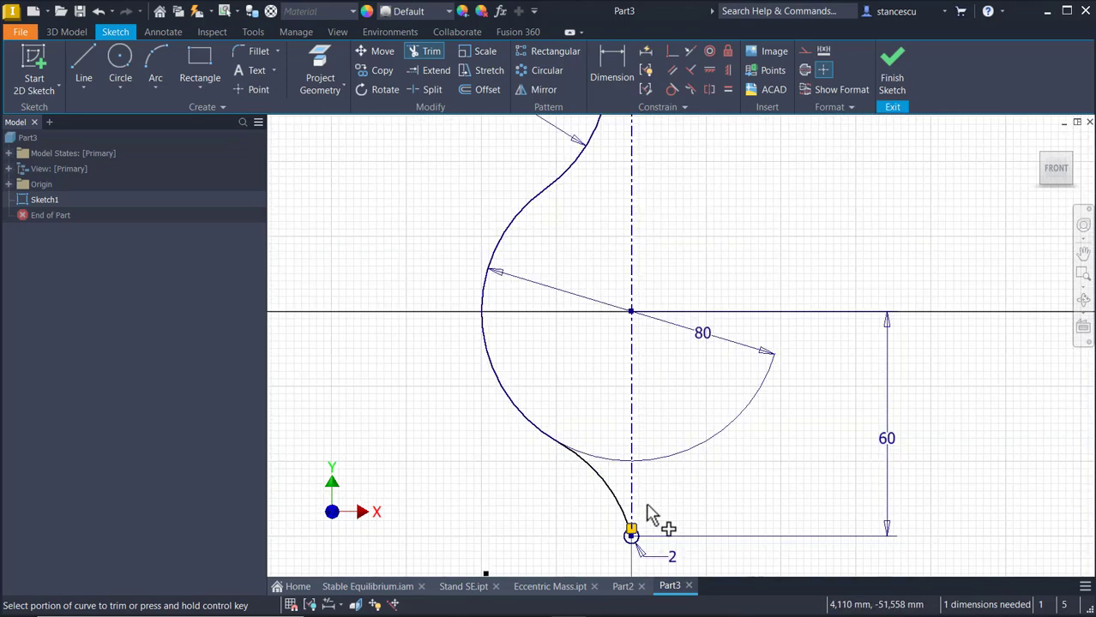
middle_drag(649, 497, 706, 315)
scroll(714, 325, up, 5)
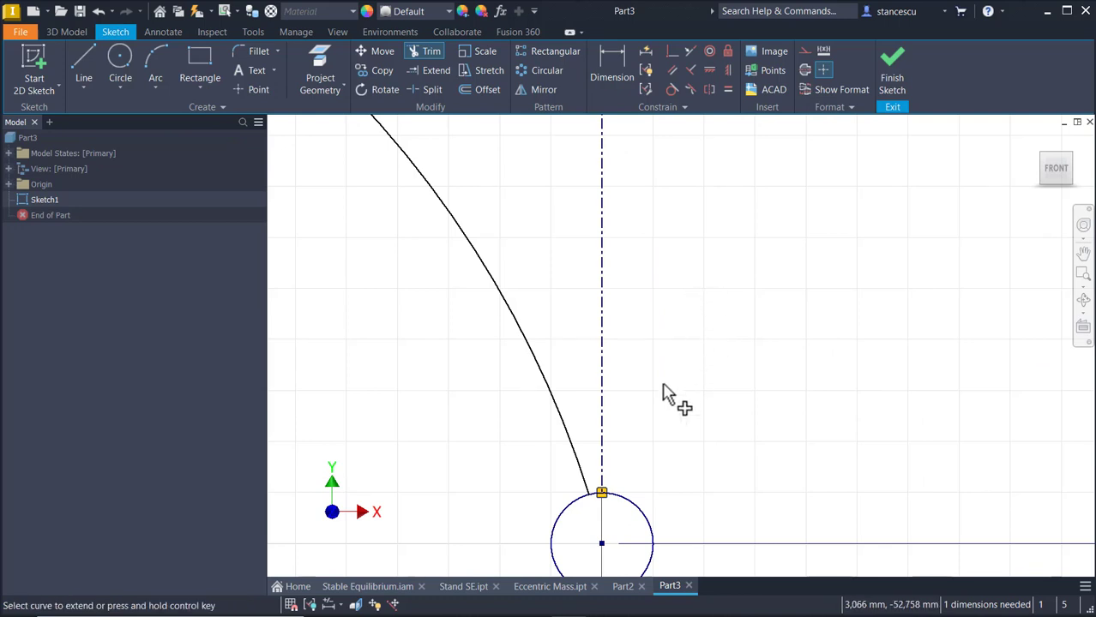
click(601, 467)
middle_drag(690, 392, 743, 240)
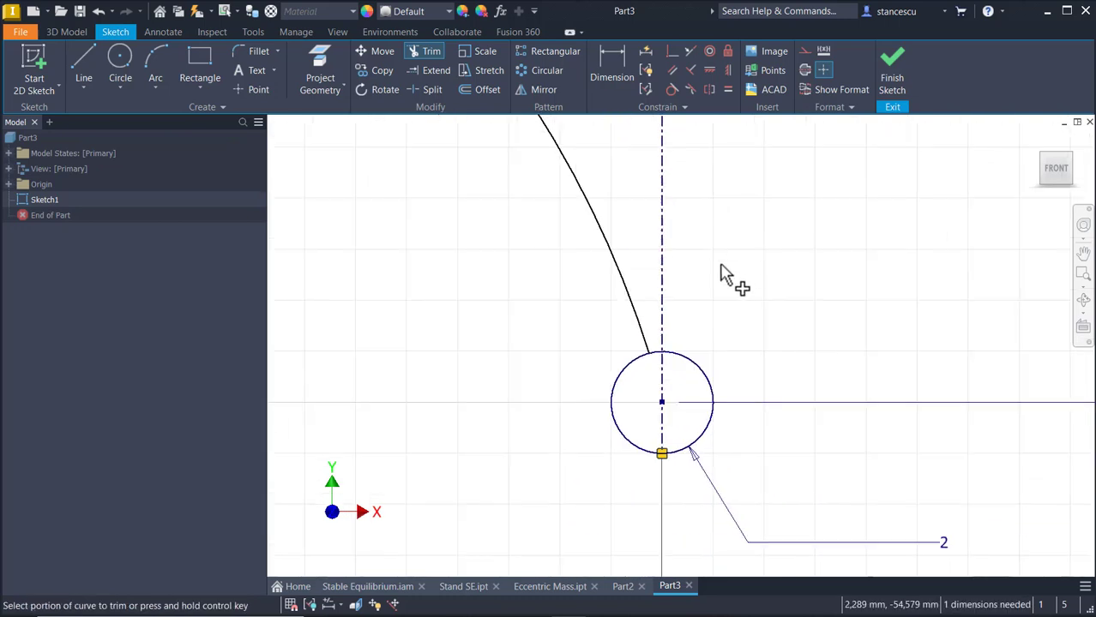
Trim the small bottom circle's right half and its short upper piece between the centerline and the lower arc
click(433, 52)
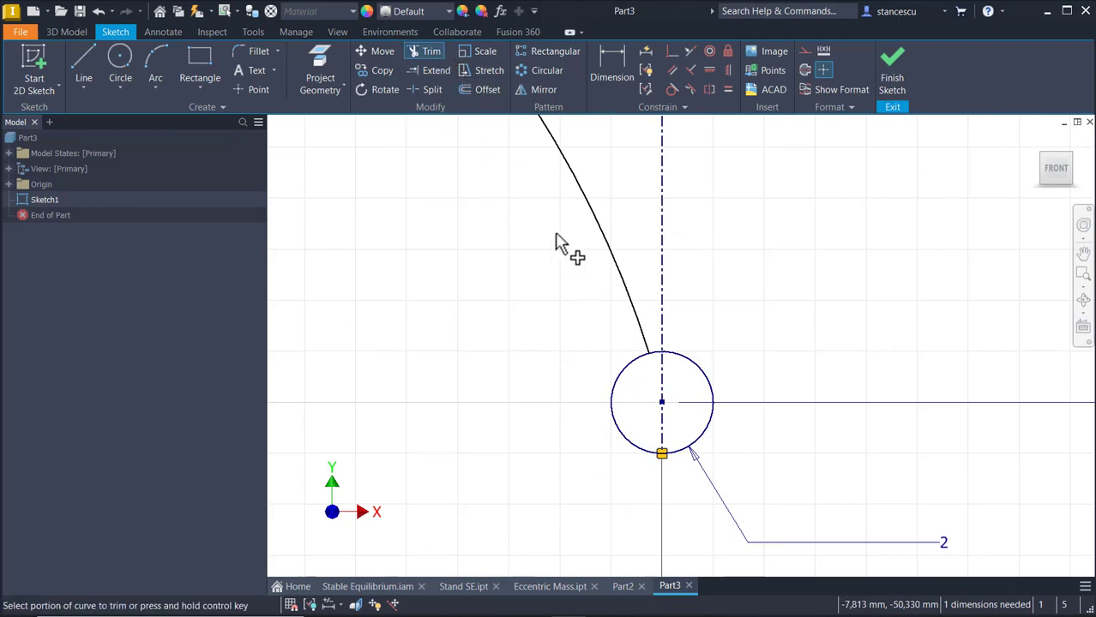
click(709, 413)
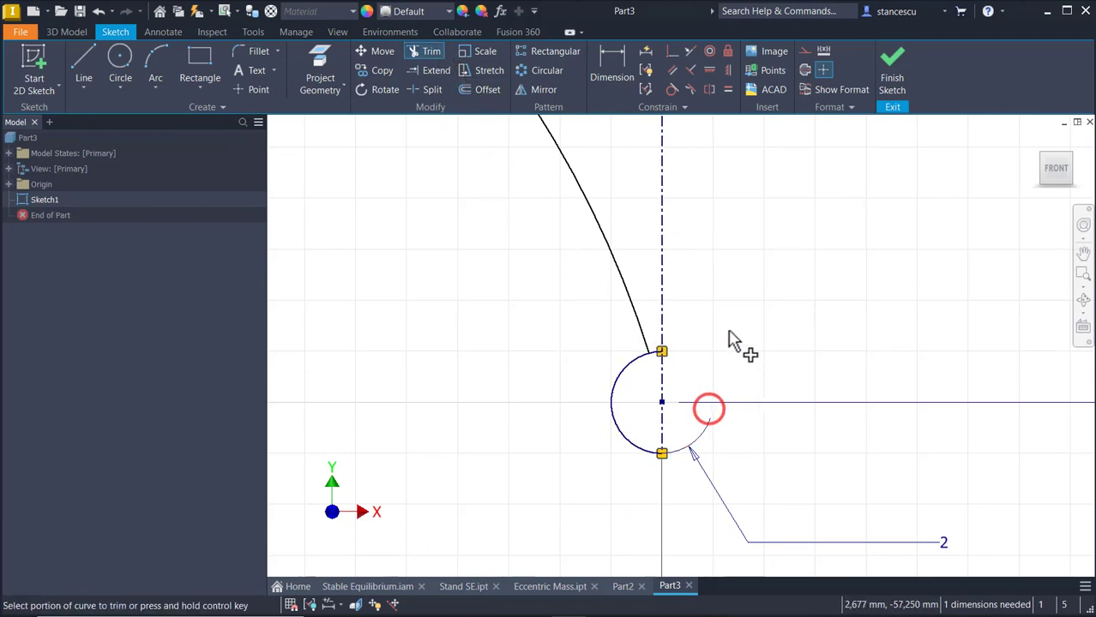
scroll(718, 330, up, 3)
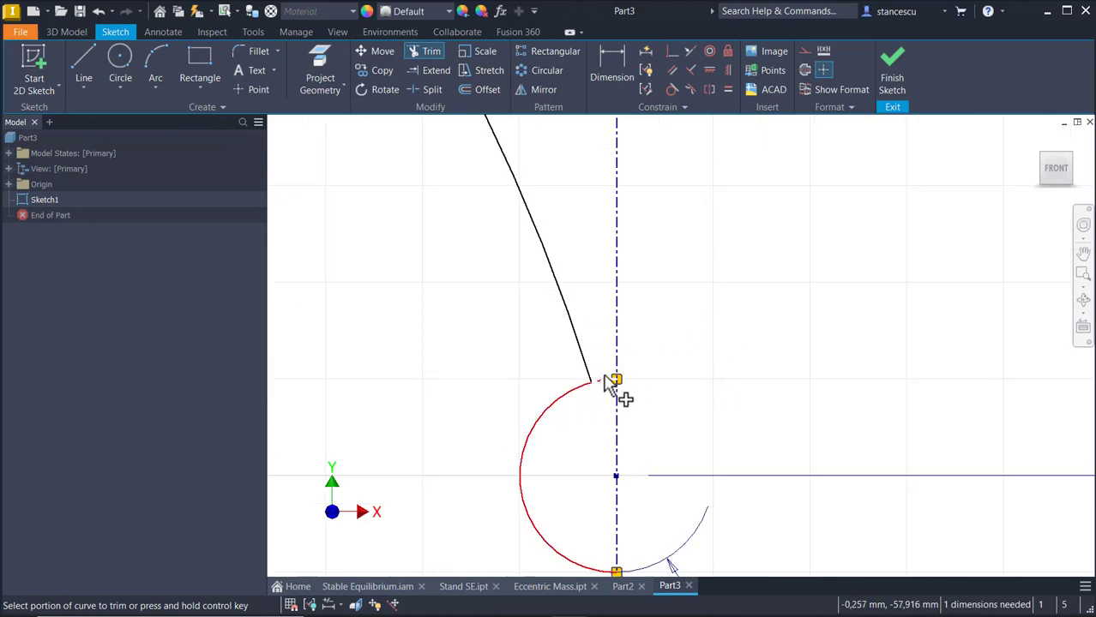
middle_drag(508, 360, 516, 242)
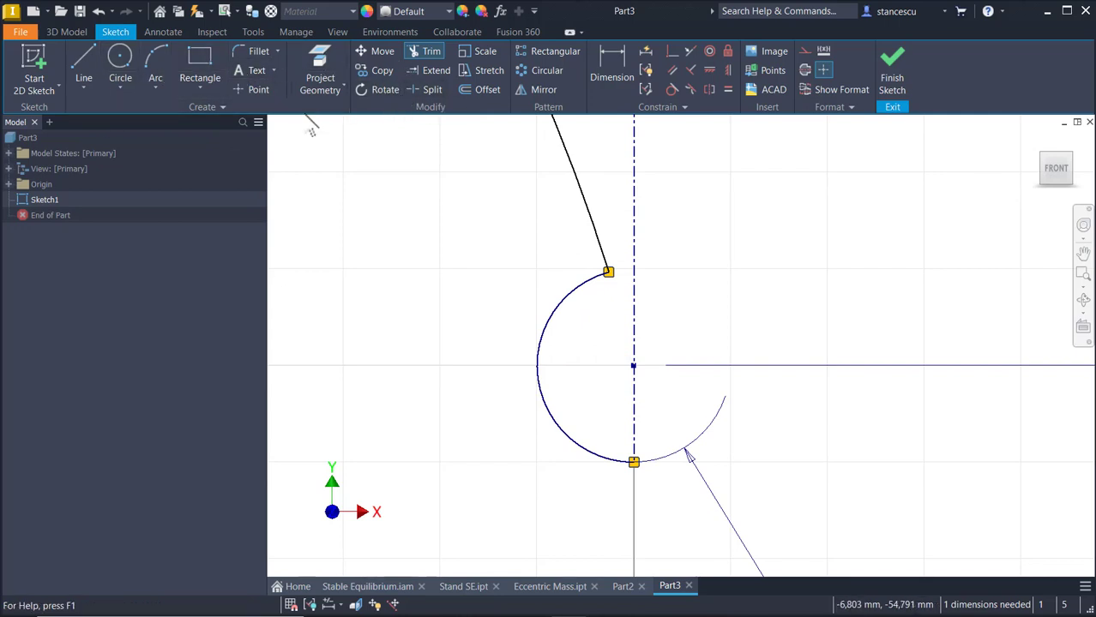
Fillet the corner between the small bottom circle and the lower arc with a 2 mm radius
click(257, 52)
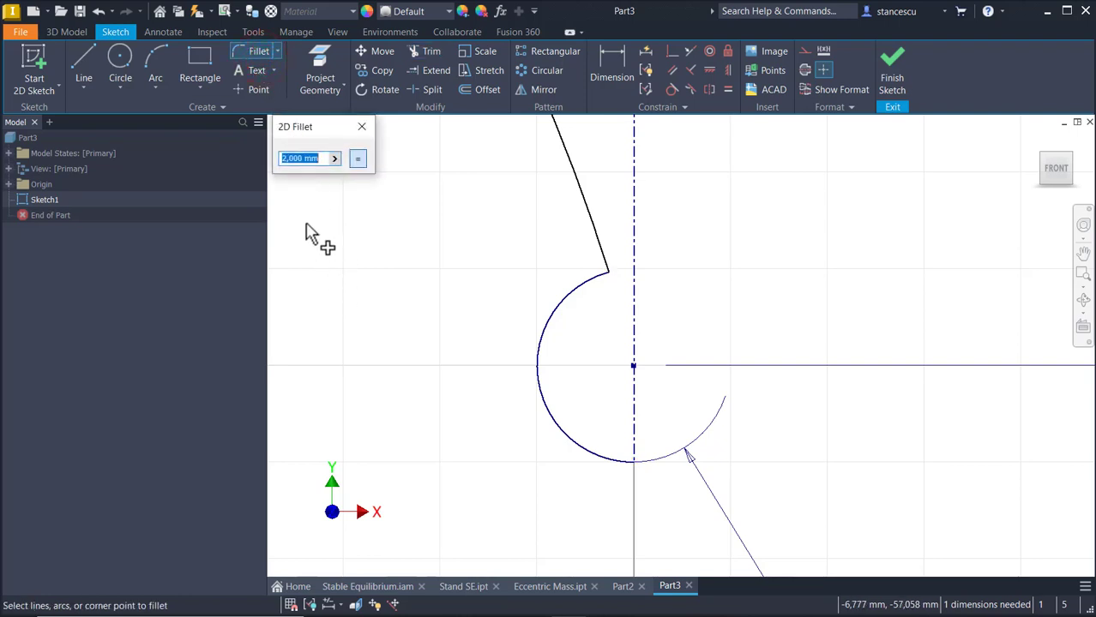
click(553, 310)
click(592, 211)
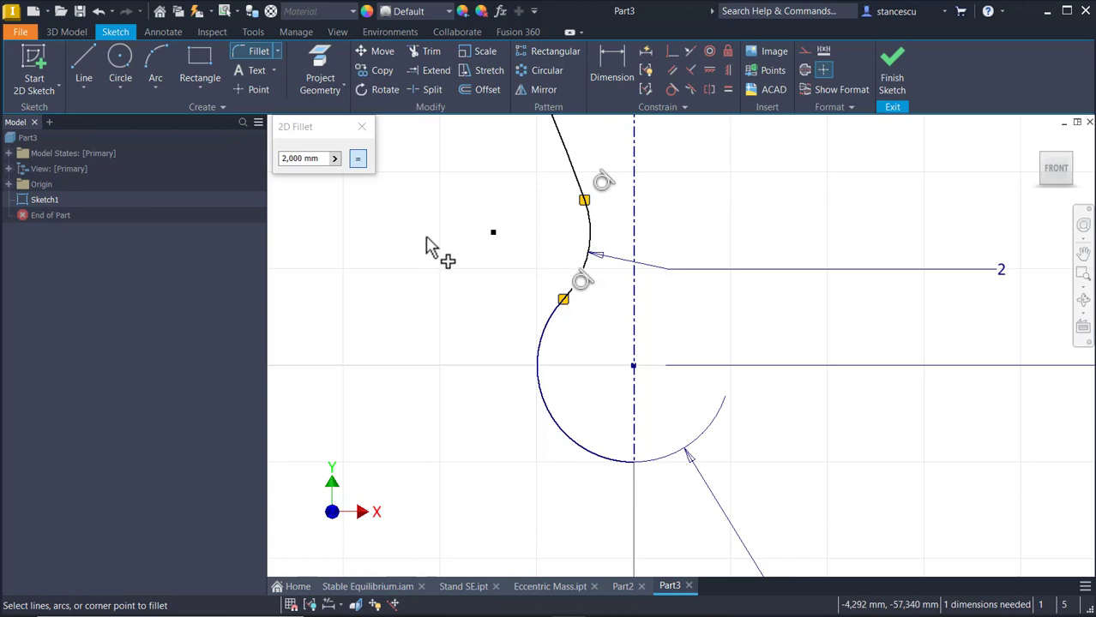
key(Escape)
Dimension the lower neck's diameter from the centerline to the nearest side of the 2 mm fillet and set it to 2,5 mm
scroll(459, 261, up, 2)
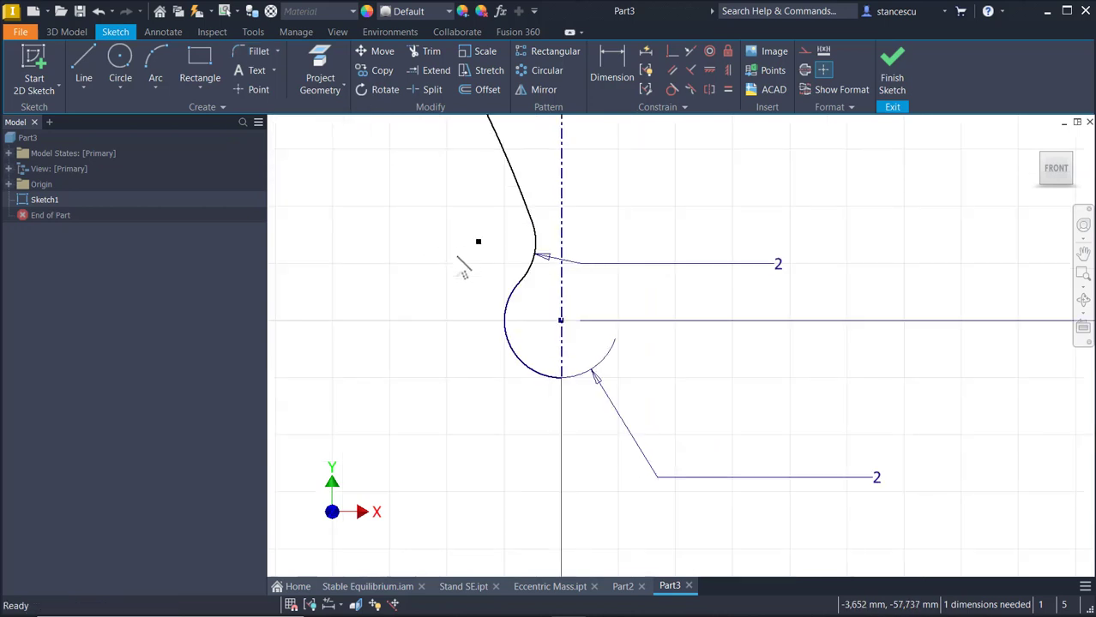
scroll(463, 271, up, 5)
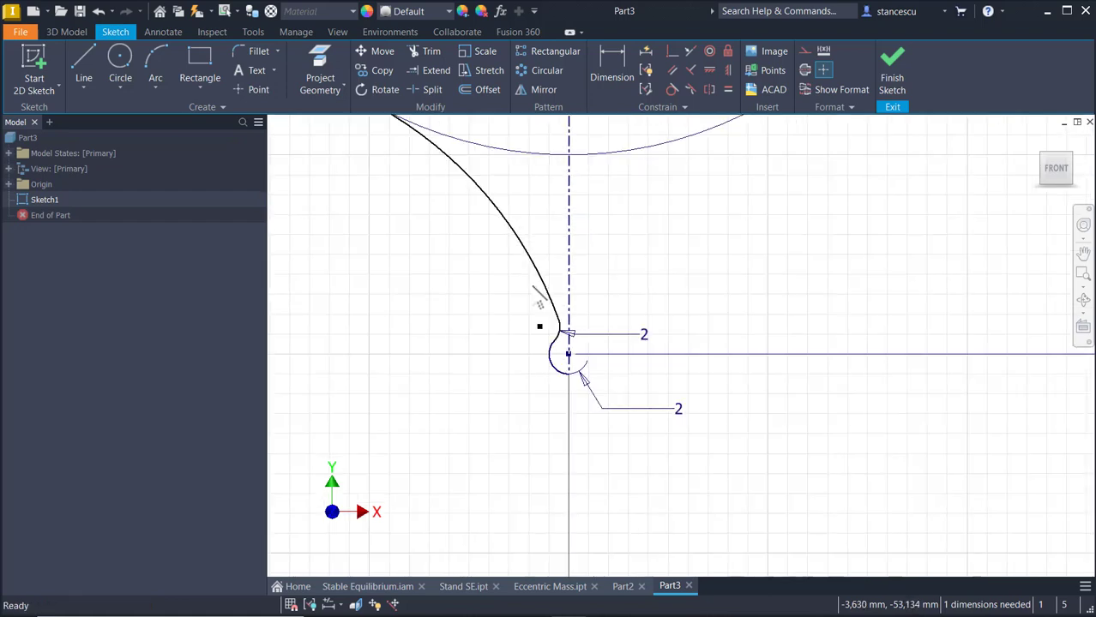
middle_drag(516, 272, 588, 435)
scroll(563, 260, up, 4)
middle_drag(562, 268, 562, 462)
mouse_move(566, 289)
middle_down()
mouse_move(582, 301)
mouse_move(615, 178)
middle_up()
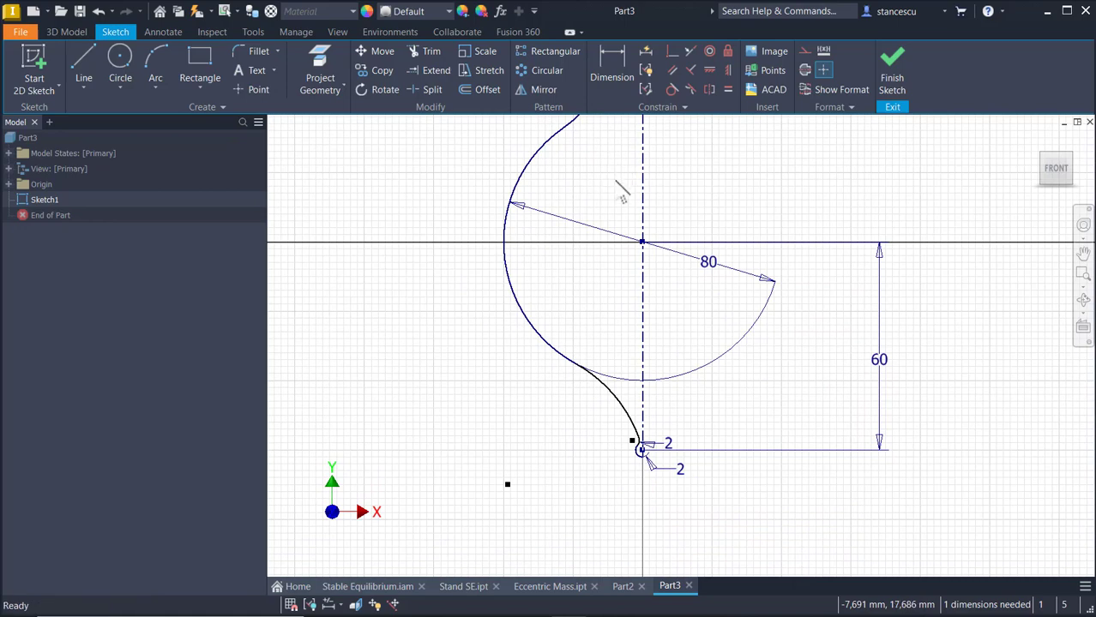
scroll(661, 446, down, 5)
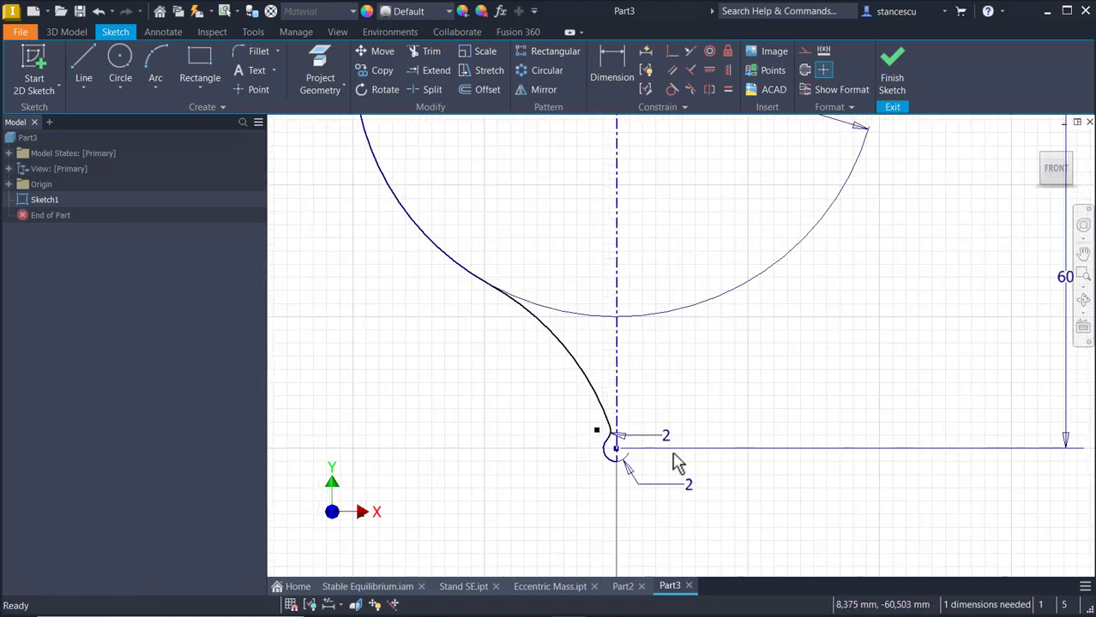
click(607, 50)
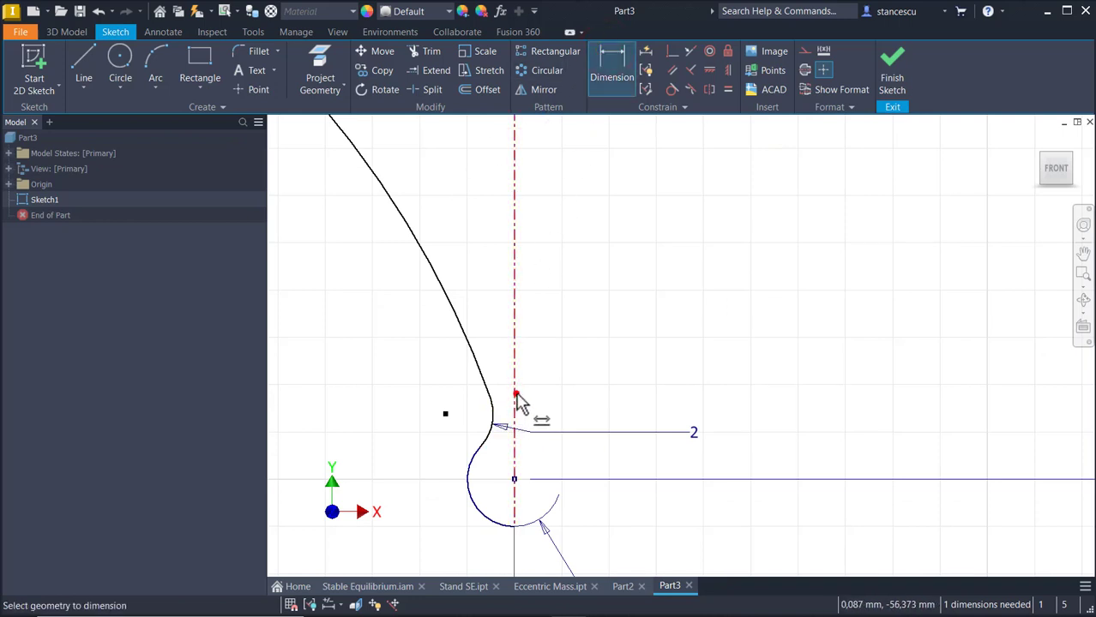
click(516, 396)
scroll(499, 422, up, 3)
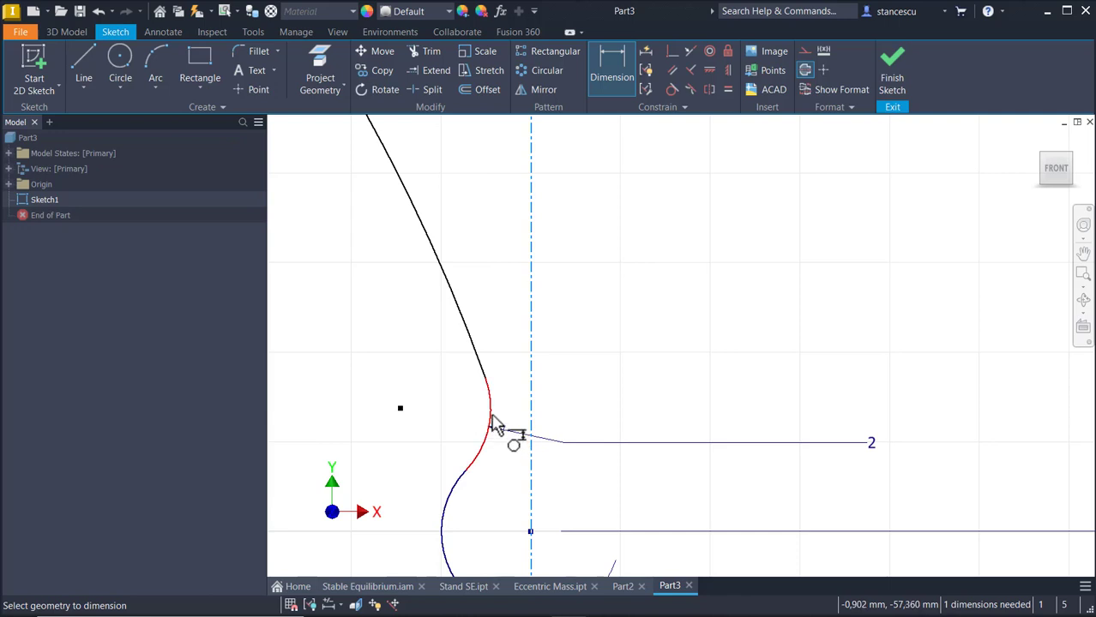
click(493, 422)
click(553, 279)
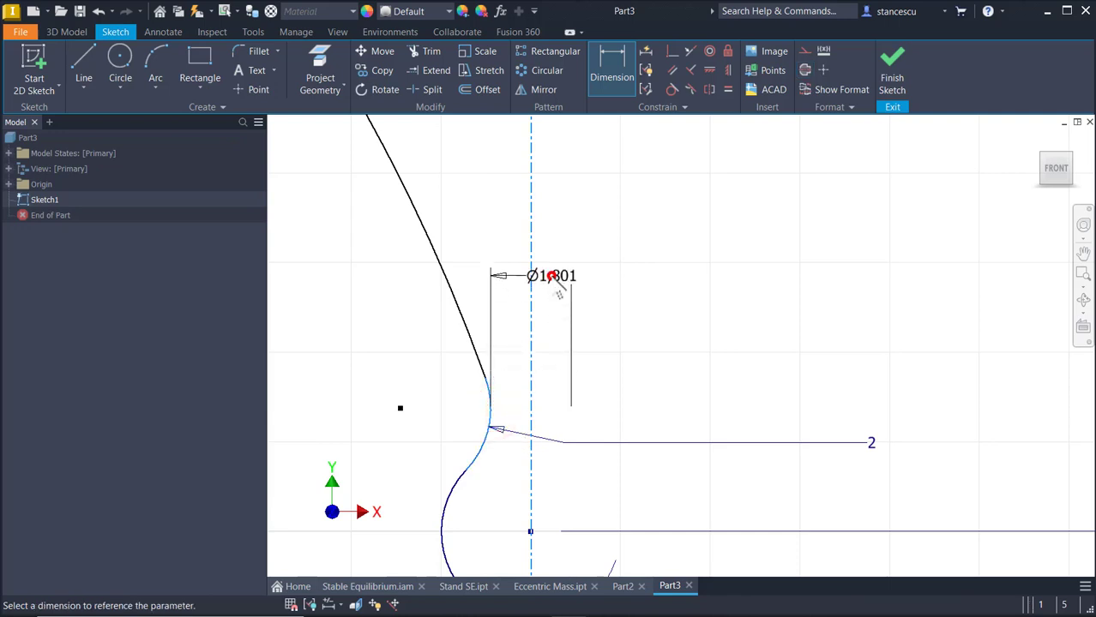
text(2,5)
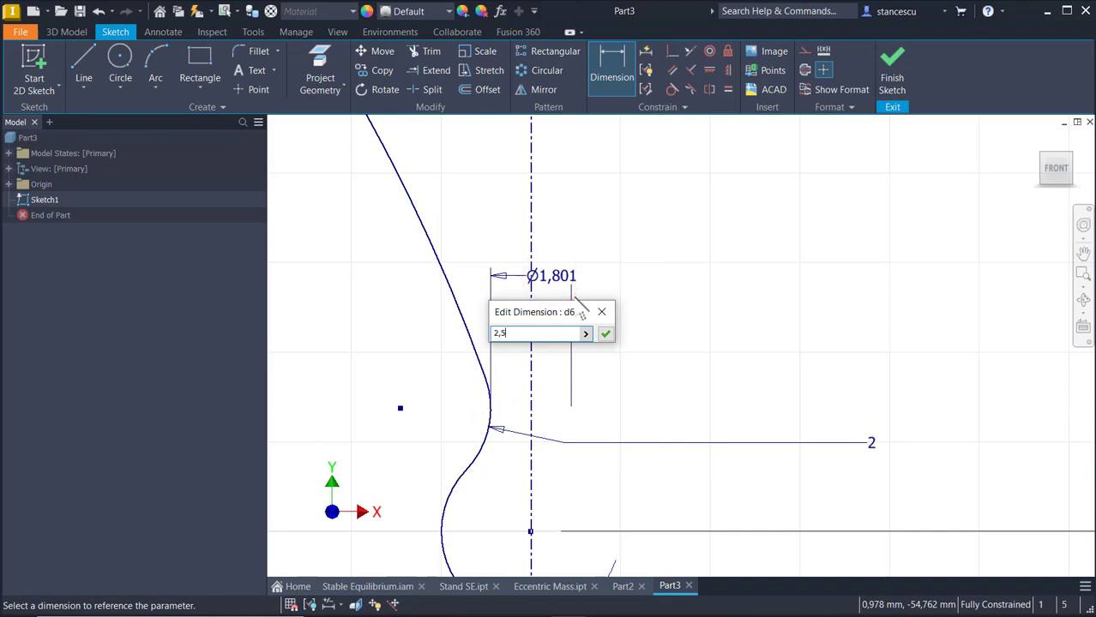
key(Return)
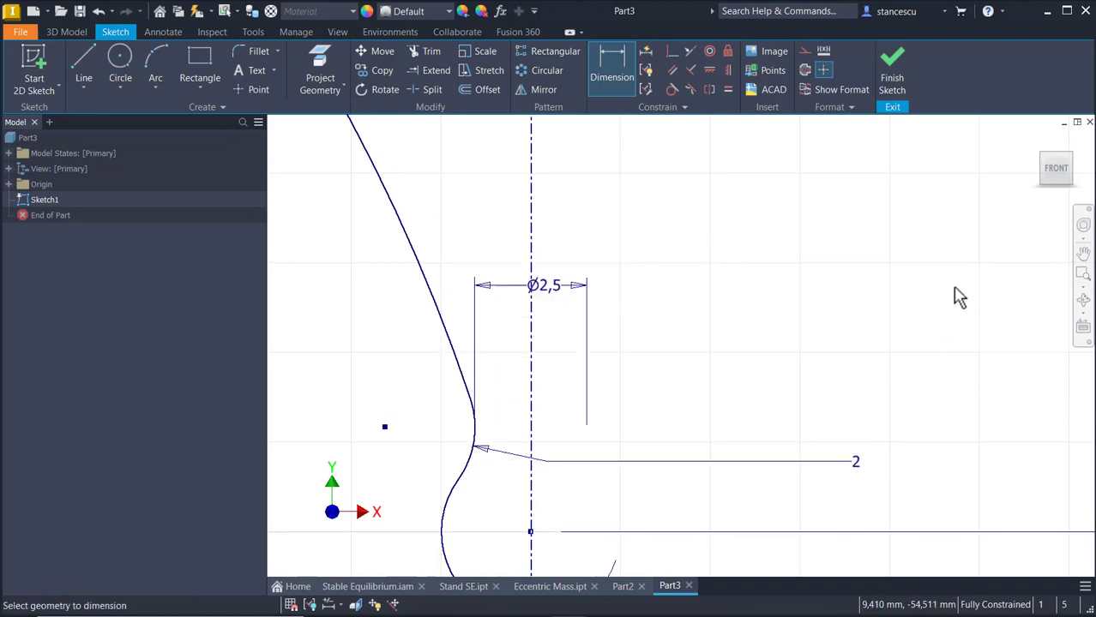
Finish the sketch and revolve the half-profile a full 360 degrees around the vertical centerline into a solid
click(889, 105)
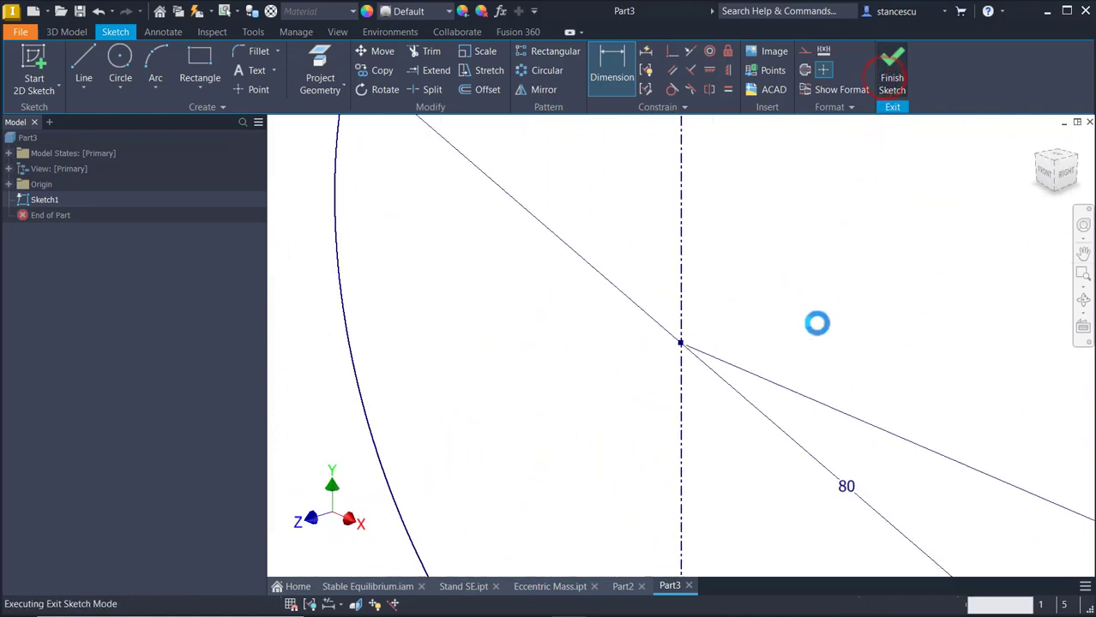
key(F6)
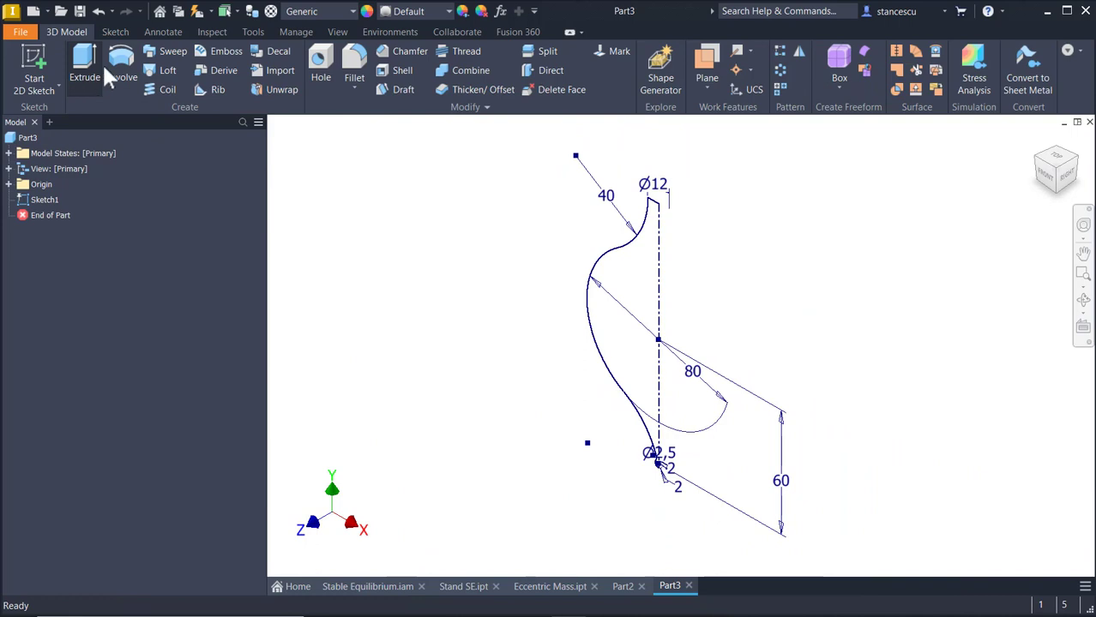
click(121, 69)
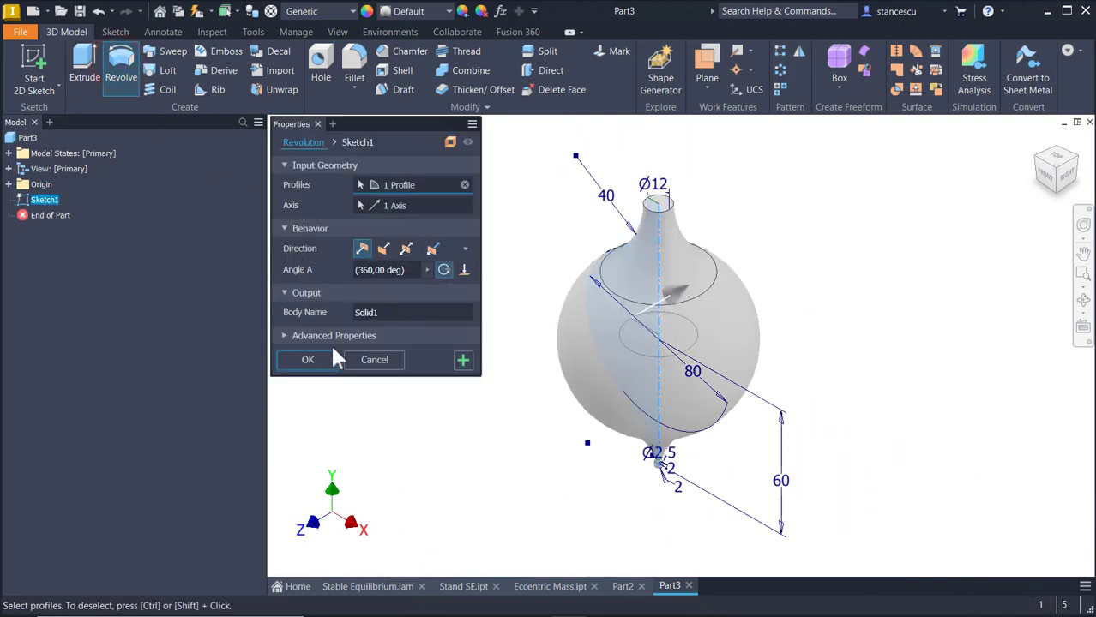
click(334, 361)
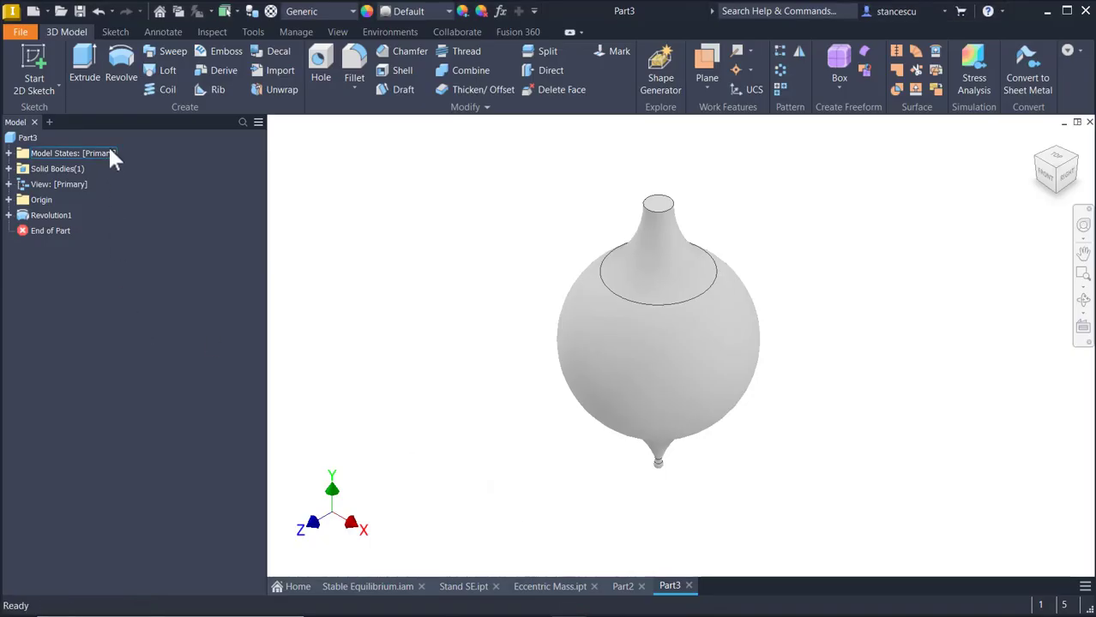
Start a new sketch on the YZ Plane and slice the view of the body at the sketch plane
click(32, 64)
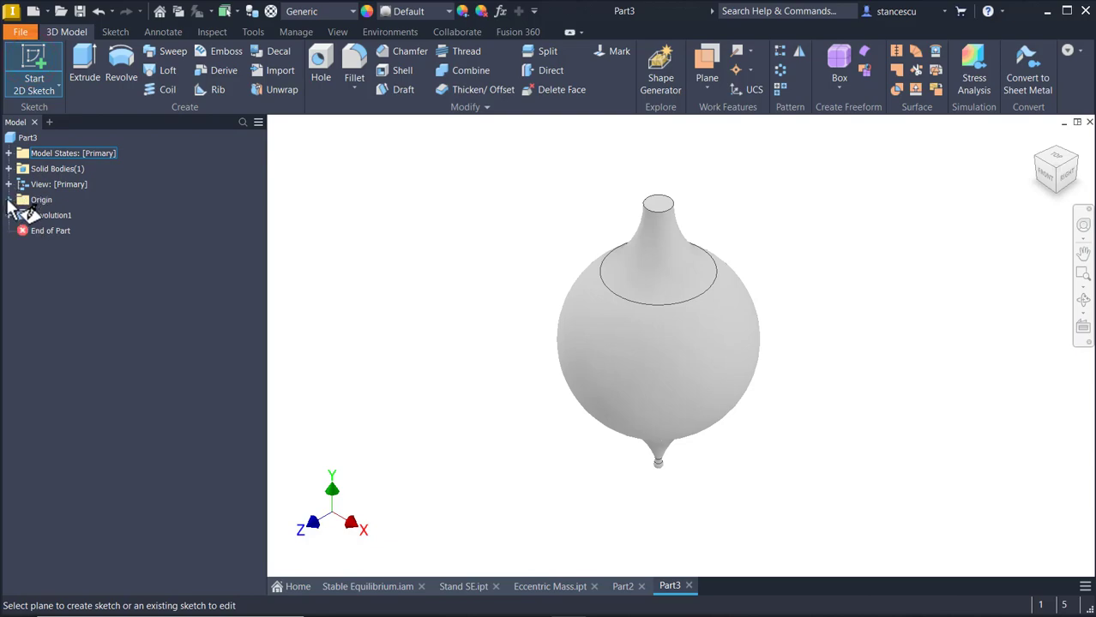
click(8, 200)
click(59, 216)
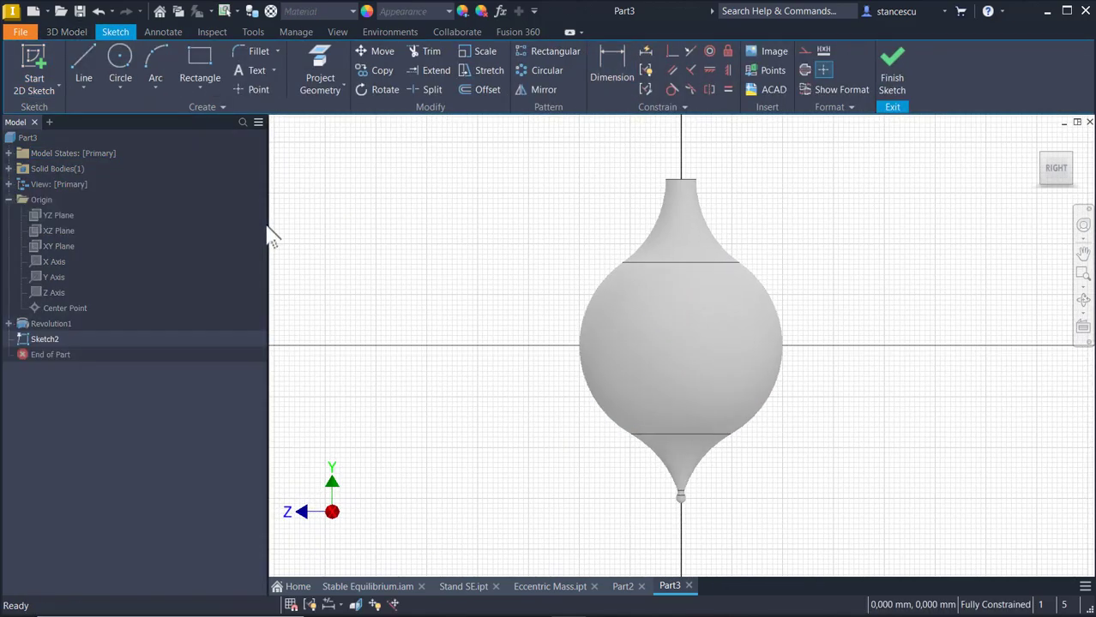
key(F7)
mouse_move(587, 361)
middle_down()
mouse_move(507, 491)
mouse_move(472, 382)
middle_up()
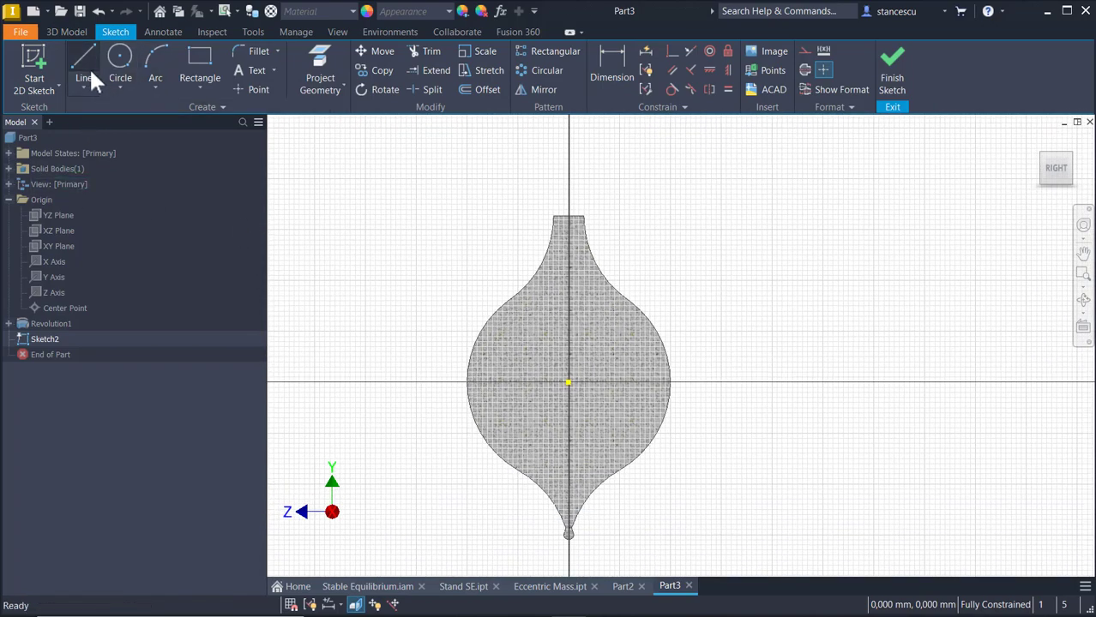
Sketch a three-point arc with a radius of about 38.6 mm, starting at the midpoint of the neck's top edge and curving away from the body
click(159, 63)
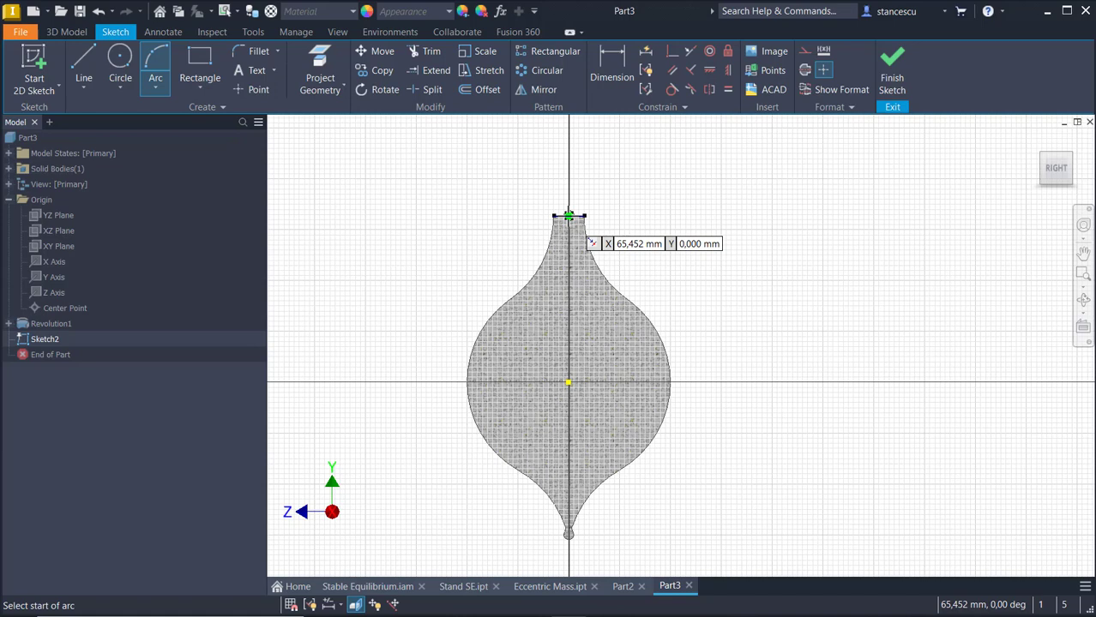
click(568, 215)
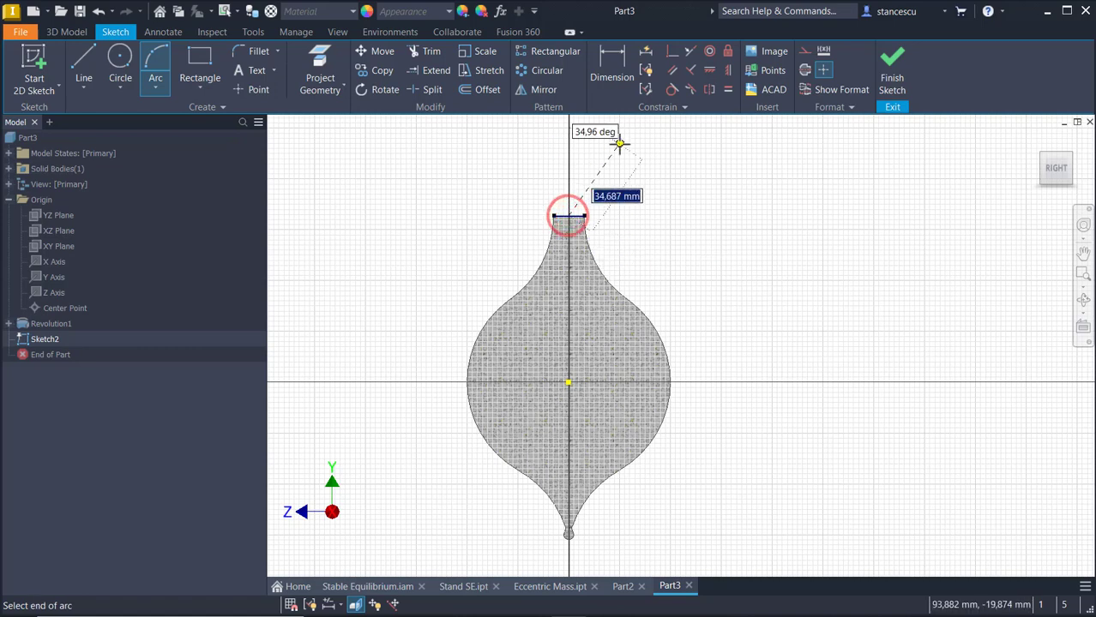
click(742, 180)
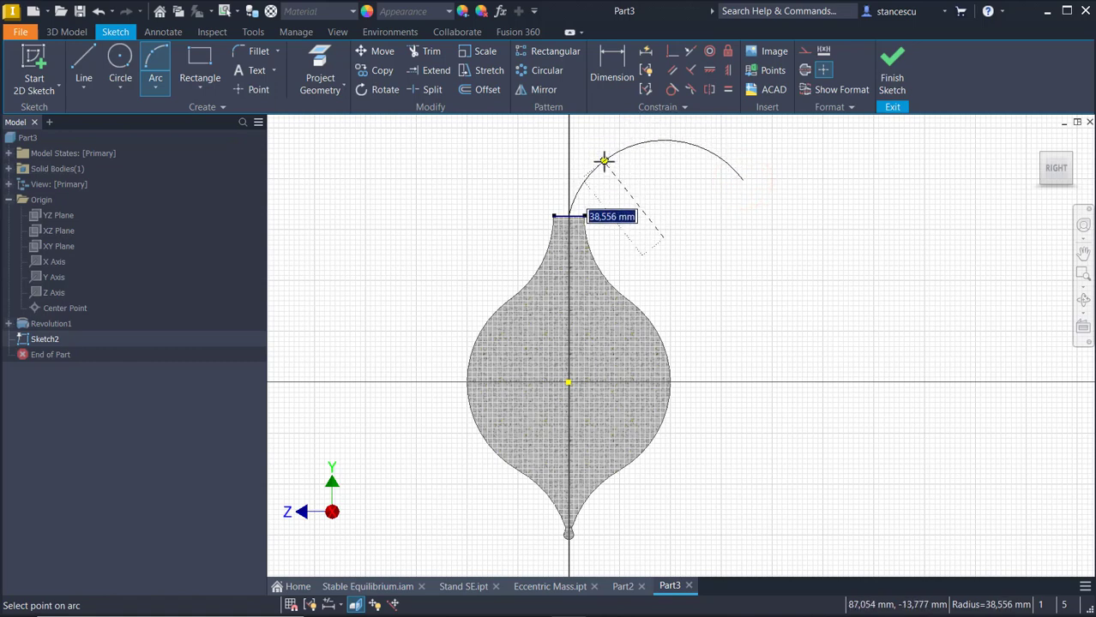
click(602, 160)
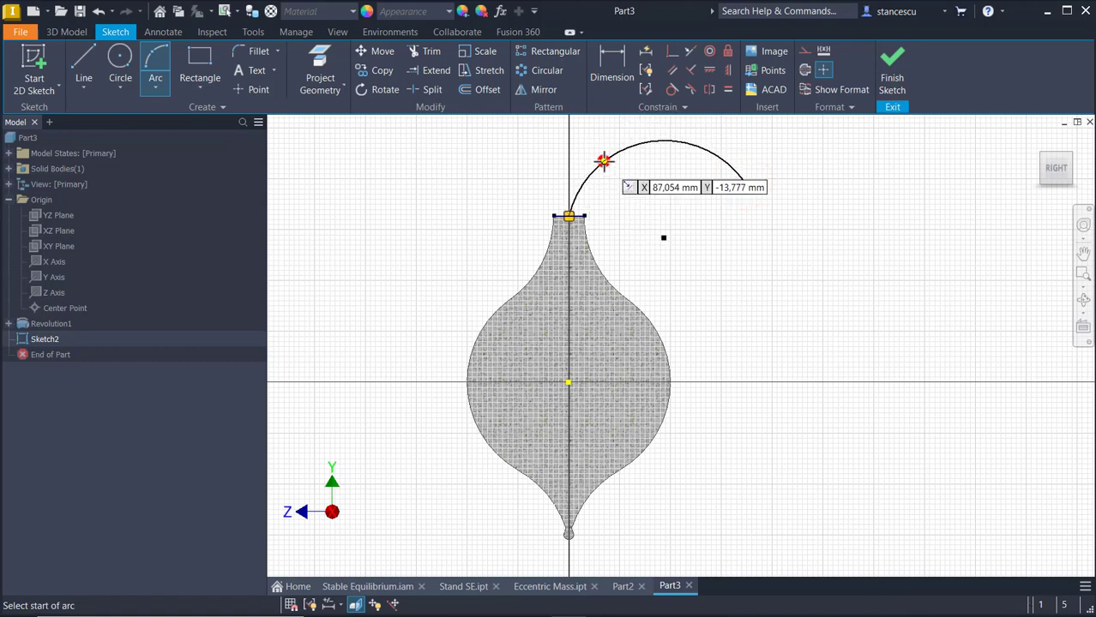
Make the new arc perpendicular to the neck's top edge
click(688, 67)
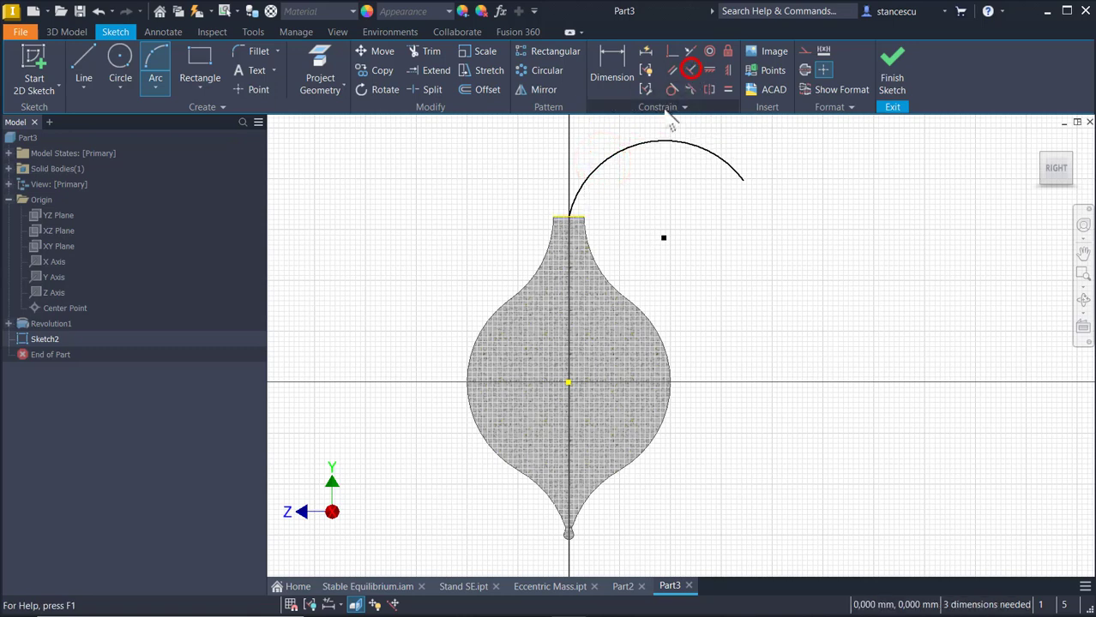
click(571, 206)
click(562, 212)
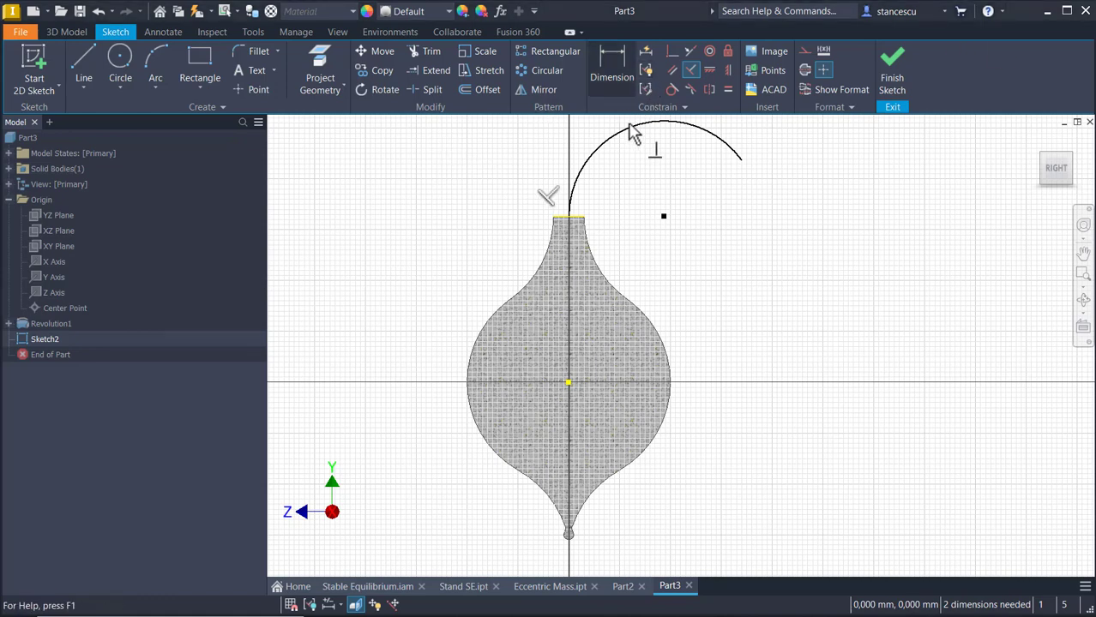
Dimension the arc's radius as 78 mm
click(604, 59)
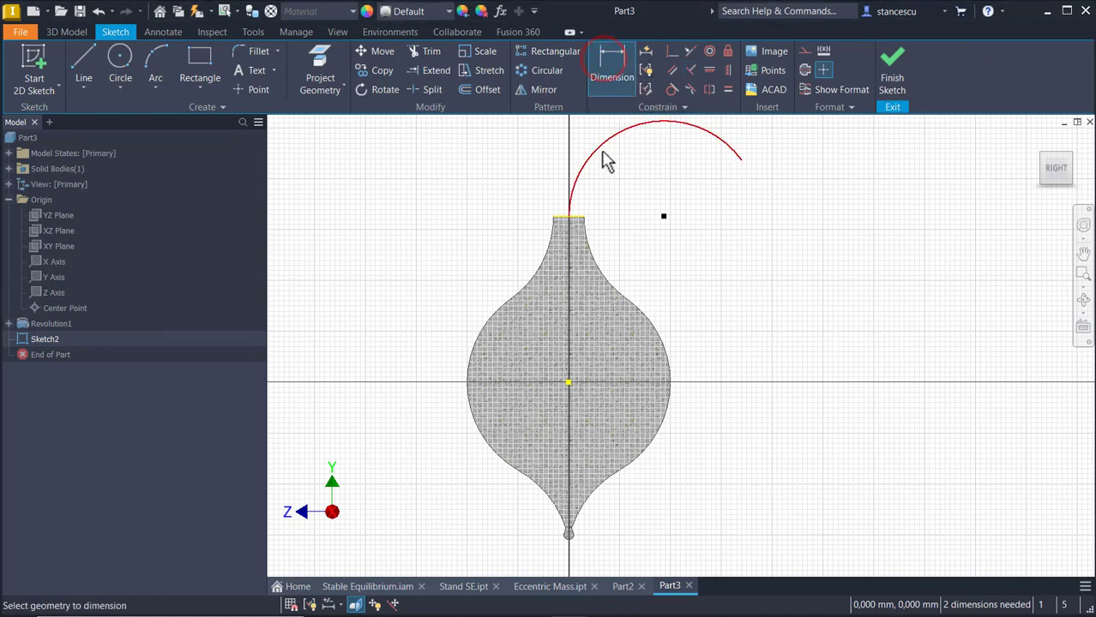
click(604, 150)
click(623, 171)
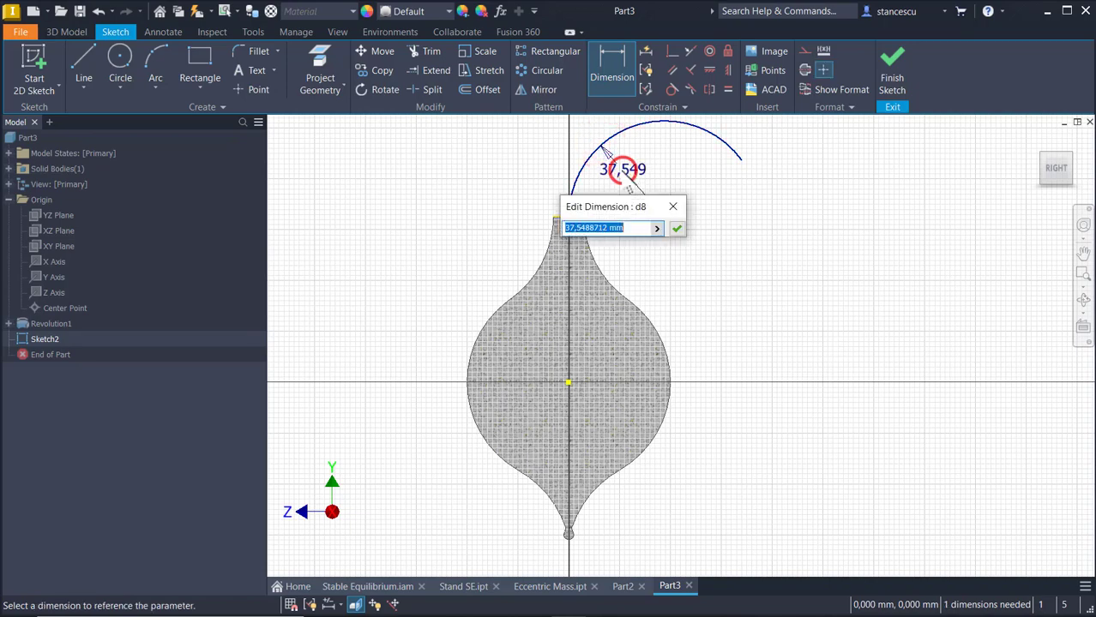
text(78)
key(Return)
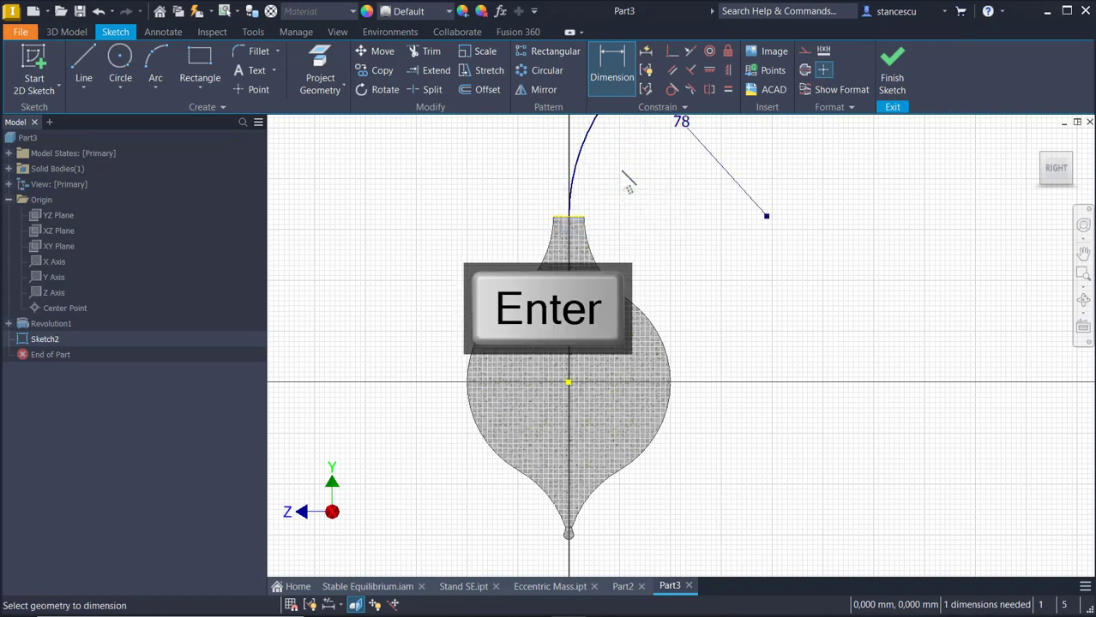
Sketch a three-point arc with a radius of about 162.6 mm, tangent to the 78 mm arc's free end and ending on the vertical axis below the body
scroll(861, 261, up, 3)
middle_drag(860, 264, 618, 270)
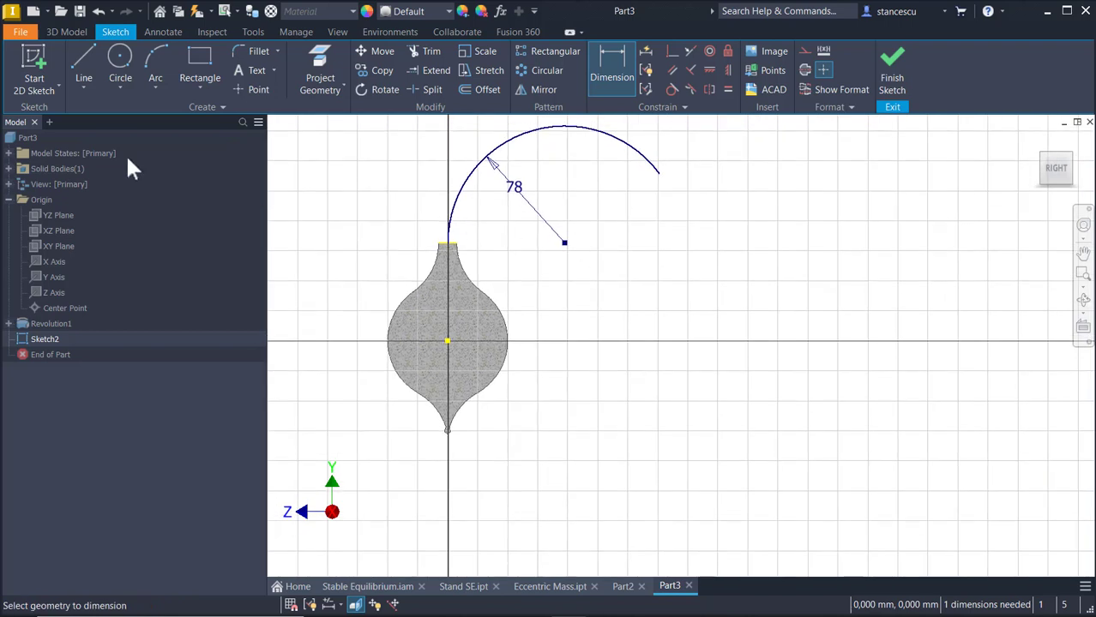
click(155, 54)
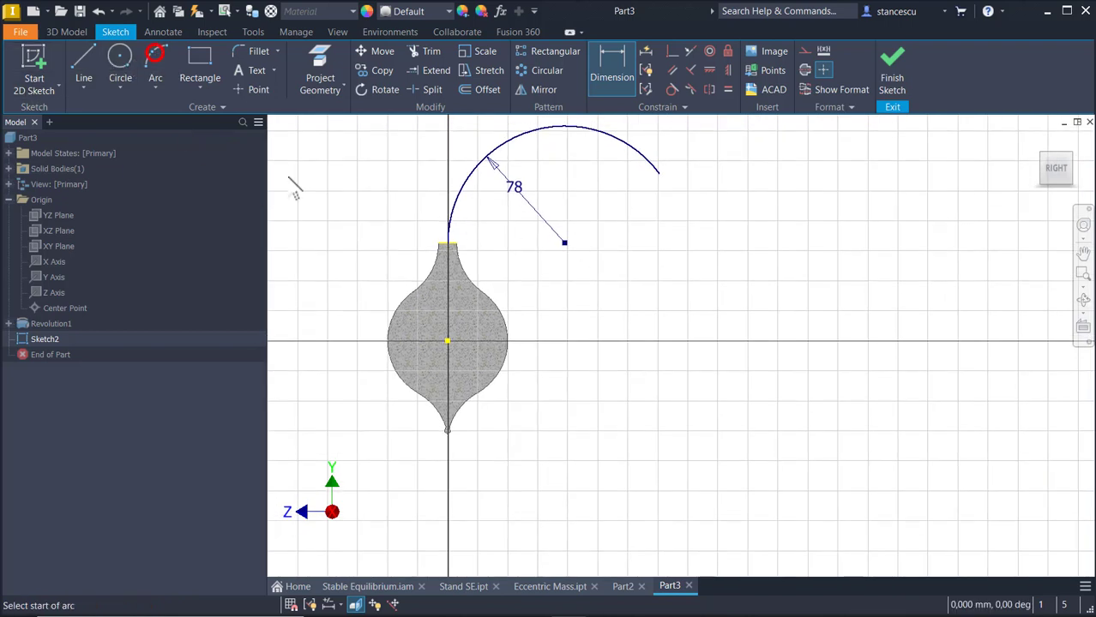
click(659, 174)
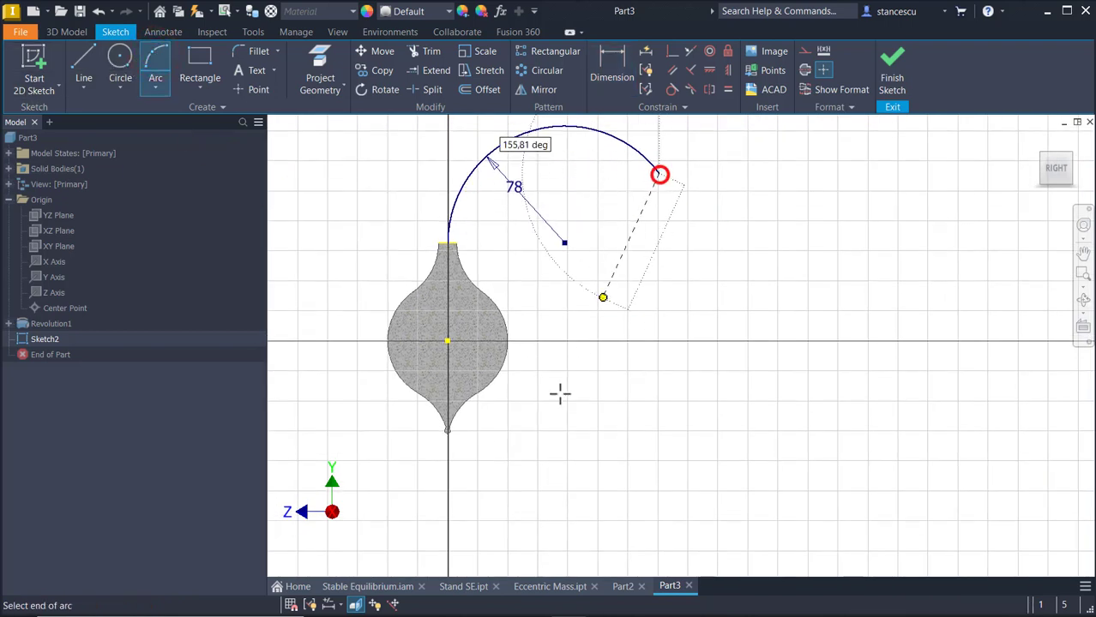
click(447, 562)
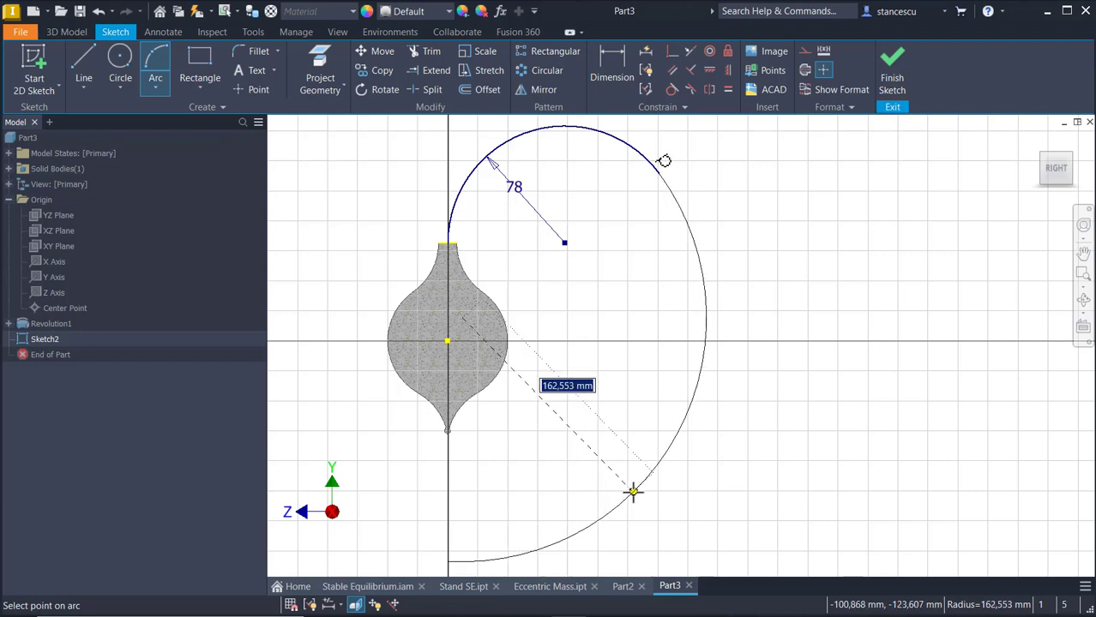
click(633, 491)
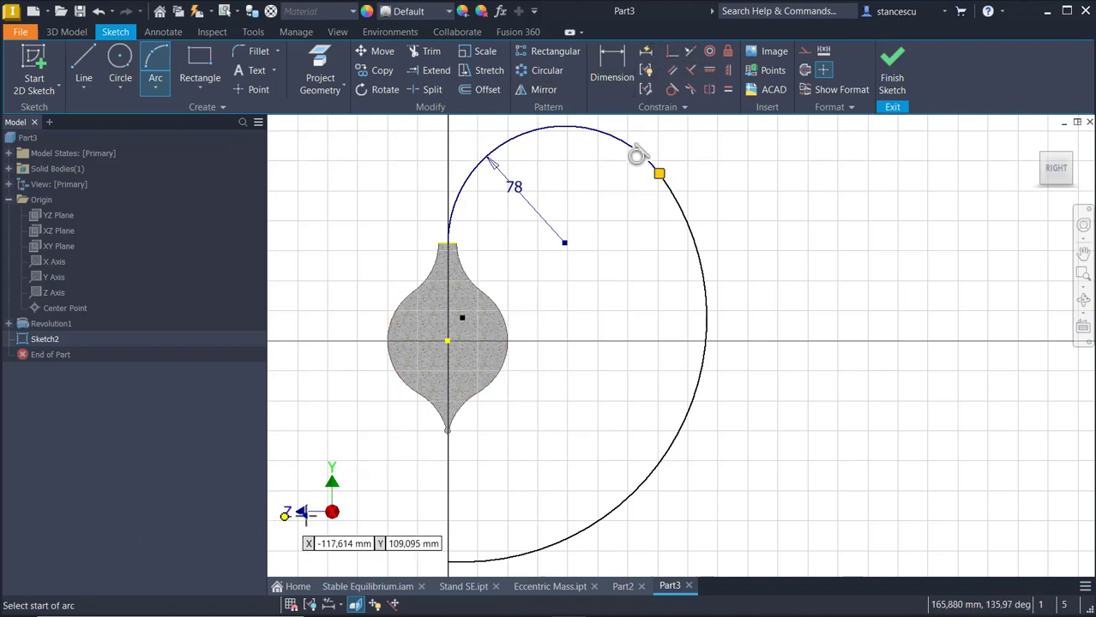
Align the large arc's lower endpoint with the origin using a Horizontal constraint
click(709, 68)
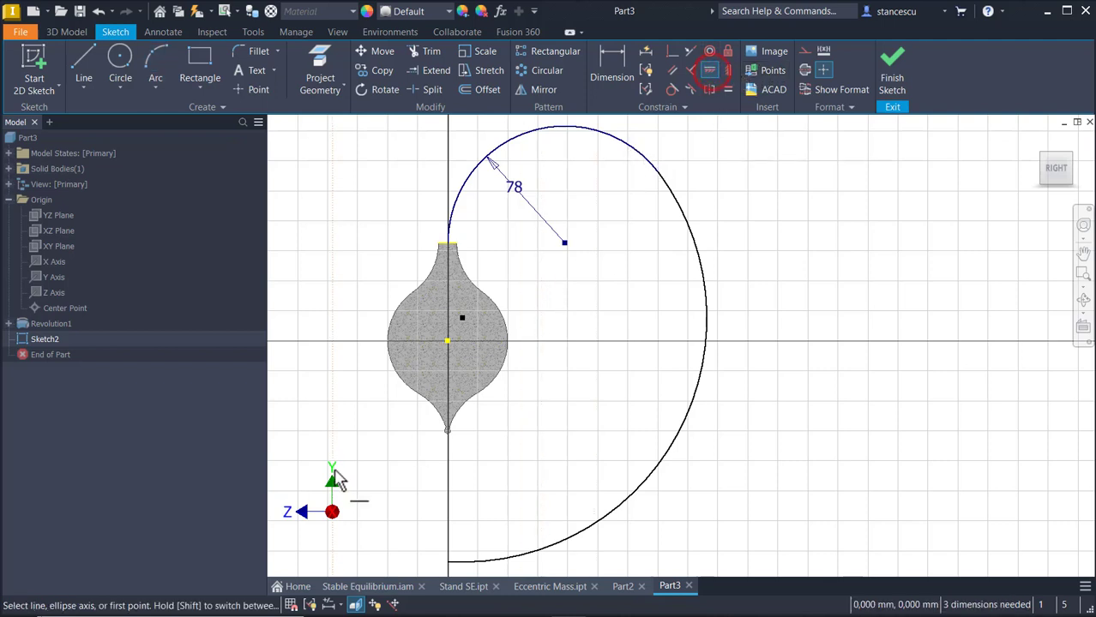
click(446, 341)
click(446, 342)
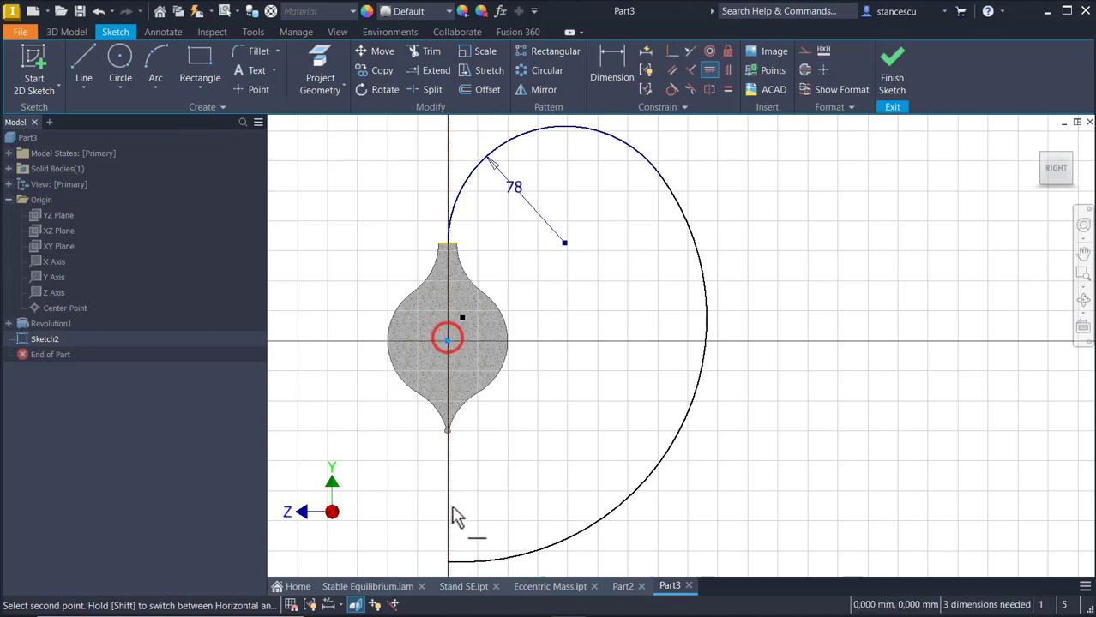
click(447, 563)
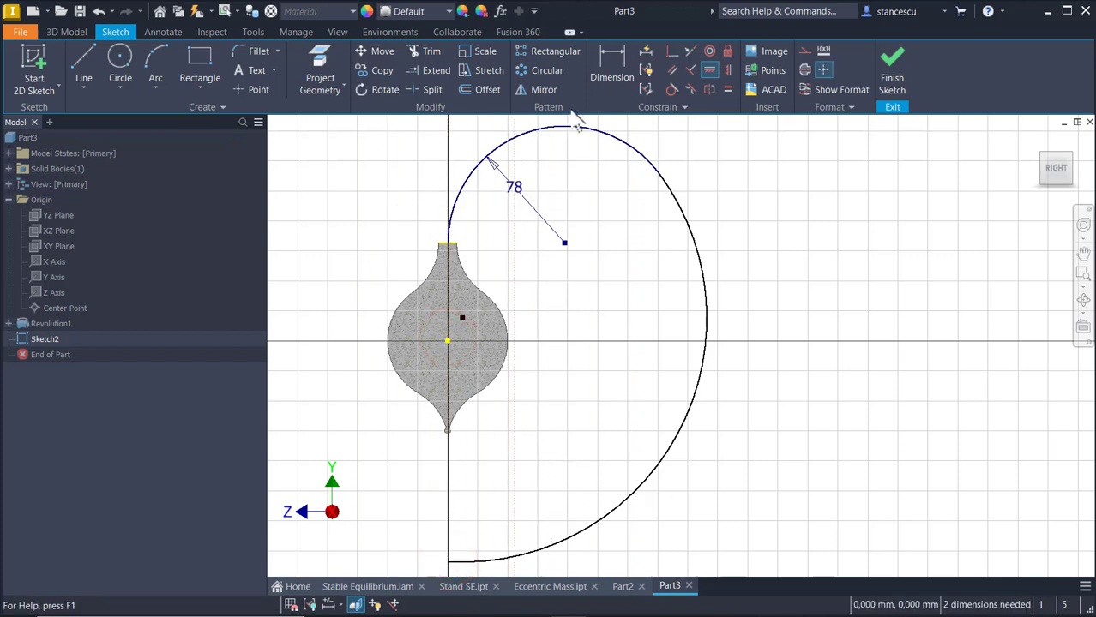
Dimension the large arc's radius as 190 mm
click(607, 61)
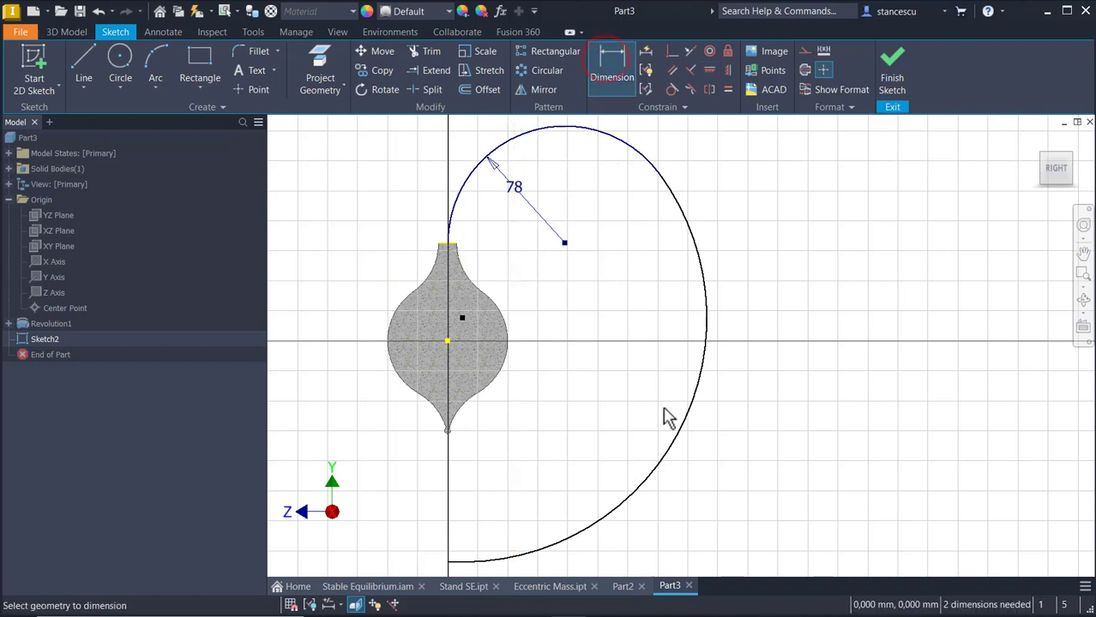
click(672, 449)
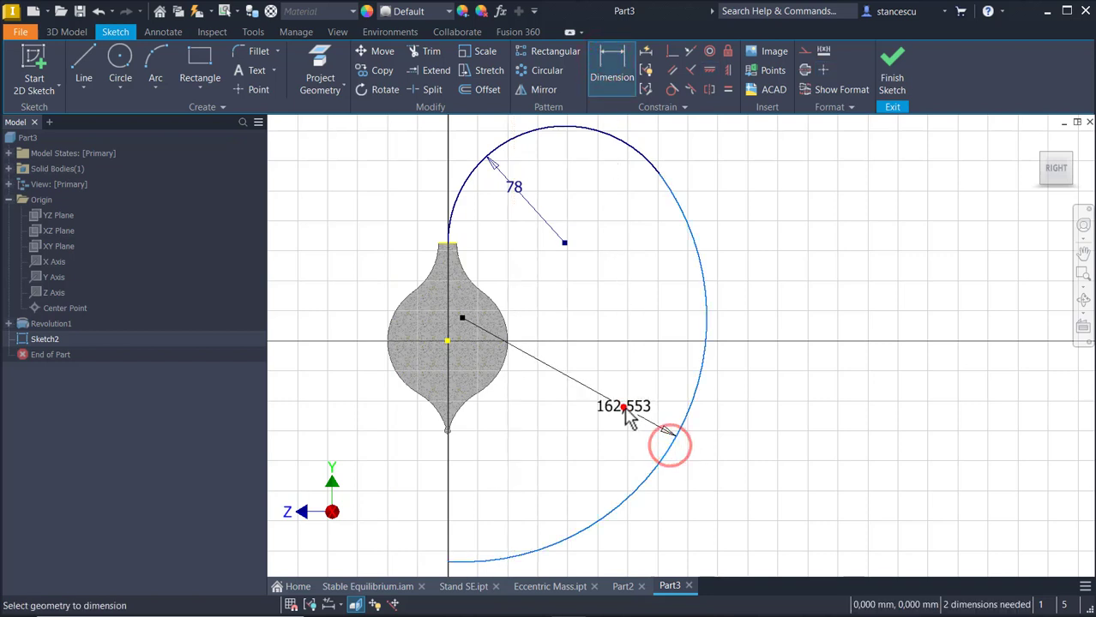
click(617, 413)
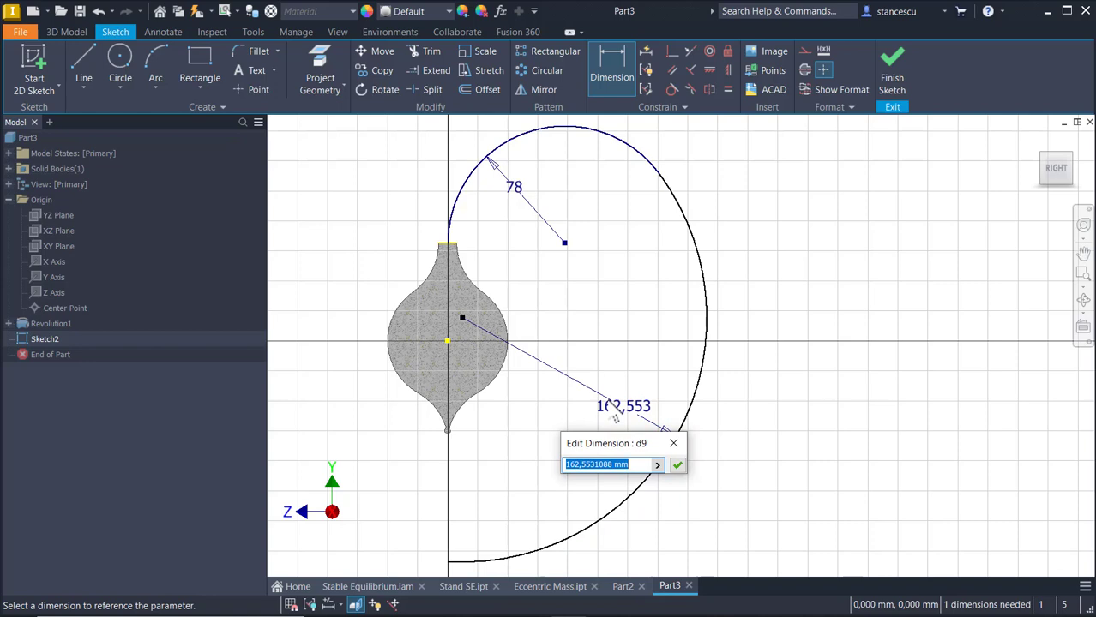
text(190)
key(Return)
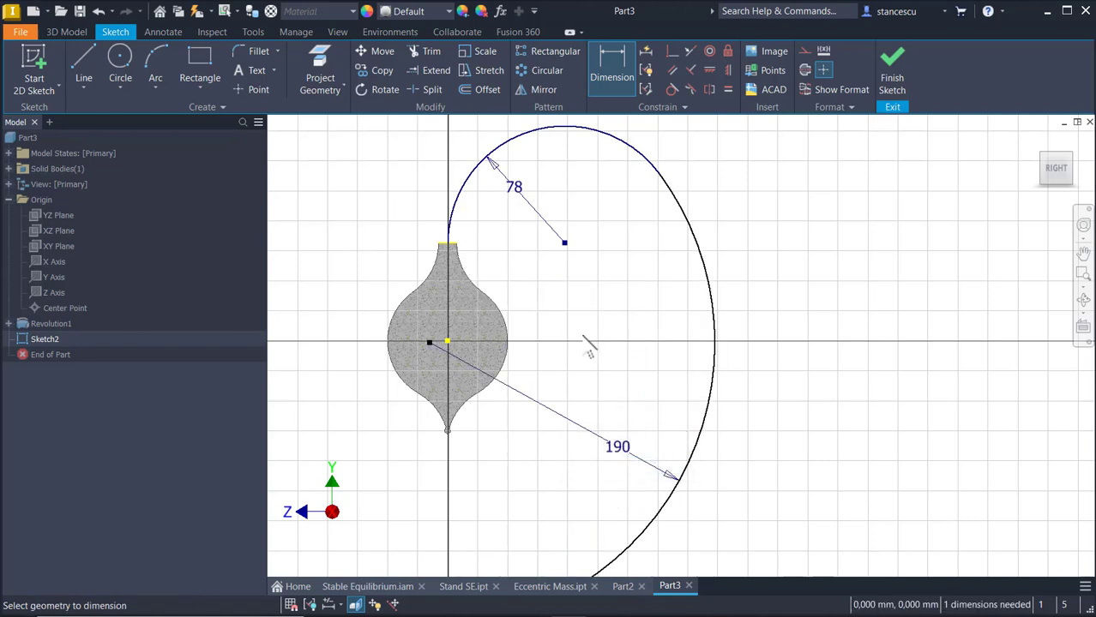
Move the large arc's center point closer to the body's axis and align it with the origin using a Horizontal constraint
scroll(592, 343, up, 3)
scroll(701, 256, down, 2)
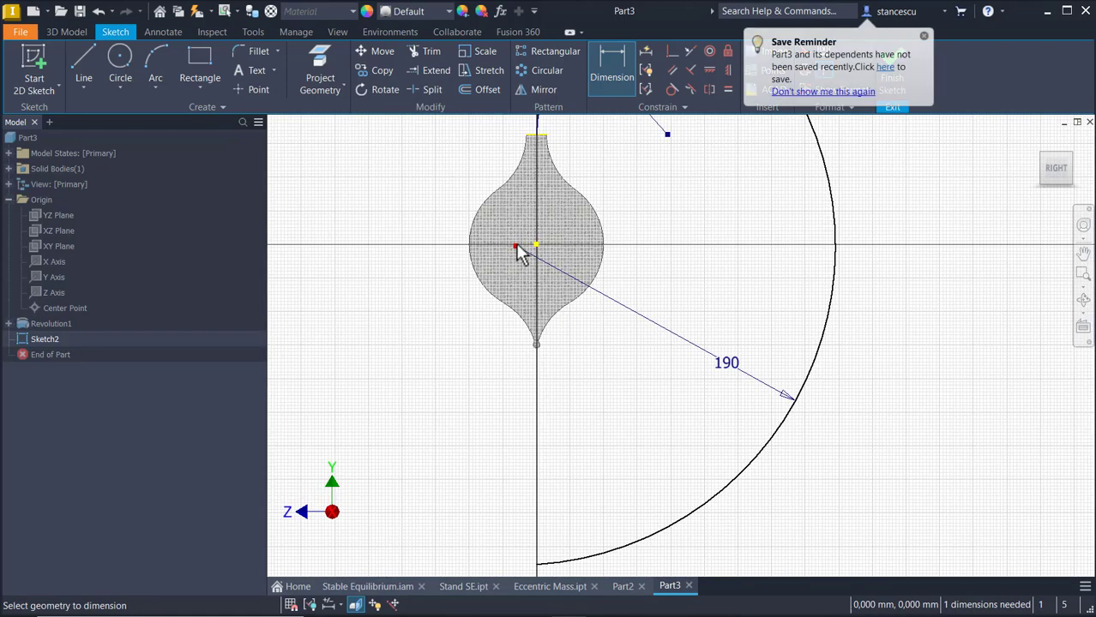
key(Escape)
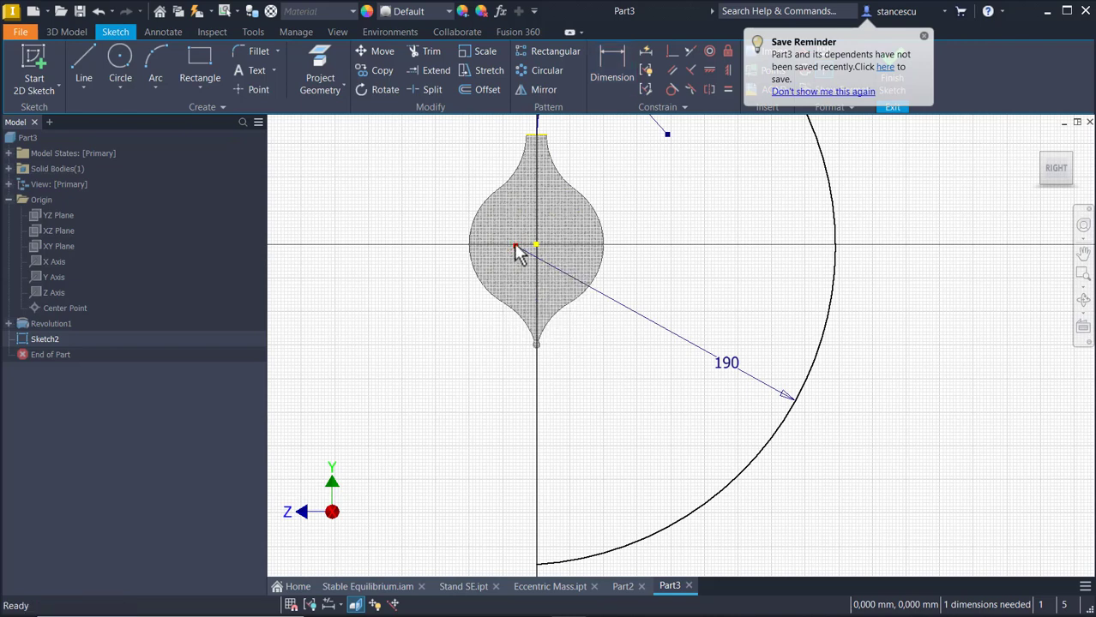
drag(516, 247, 526, 260)
drag(526, 259, 534, 265)
middle_drag(584, 394, 587, 215)
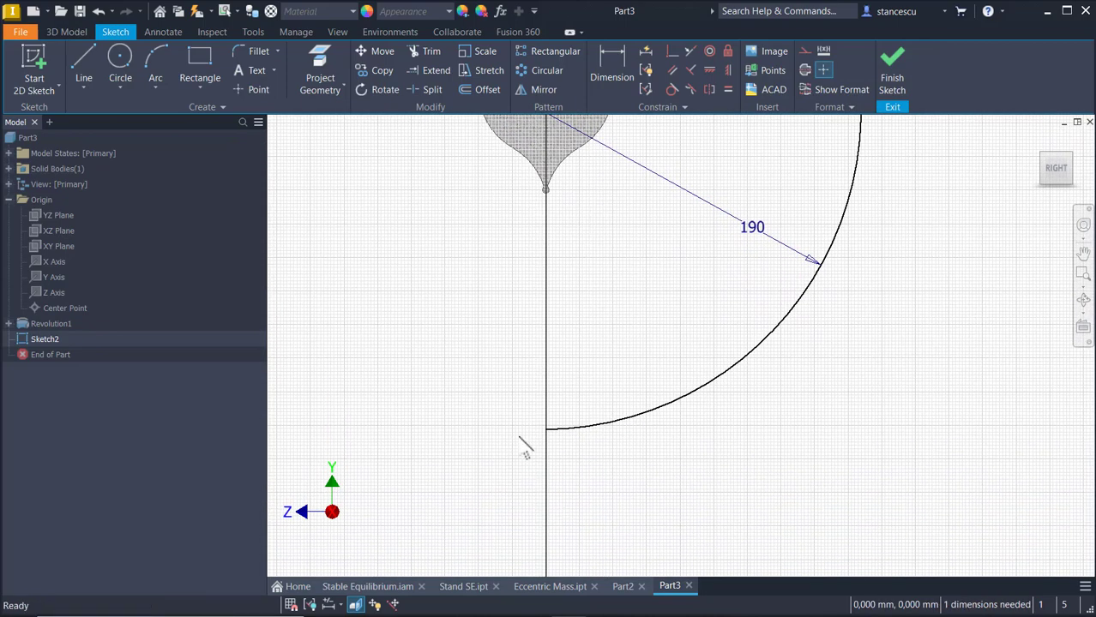
middle_drag(645, 292, 670, 428)
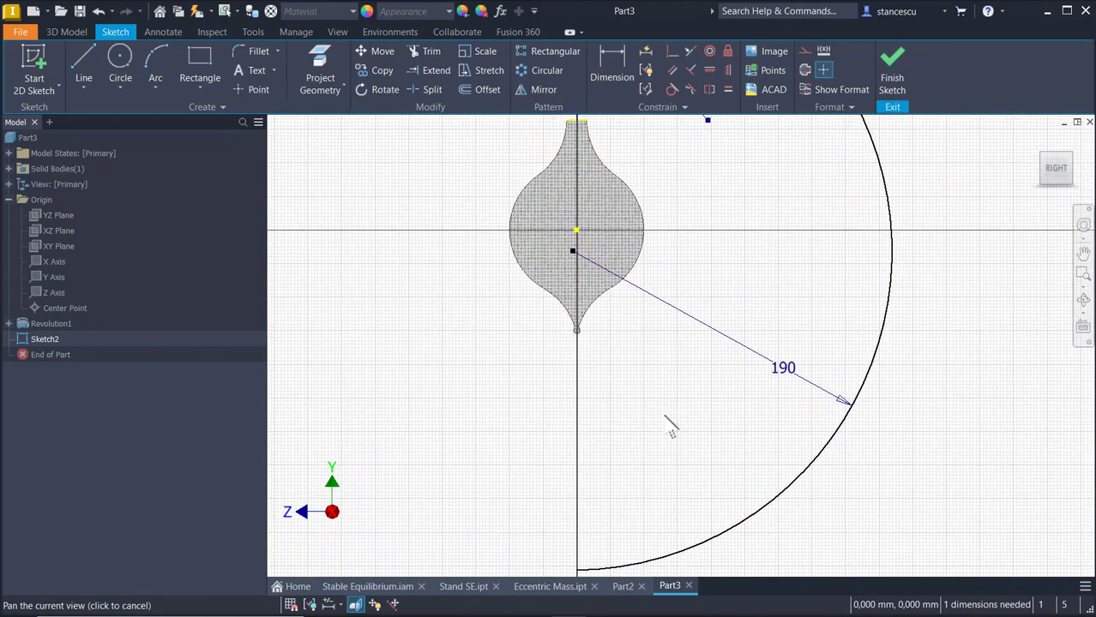
click(709, 71)
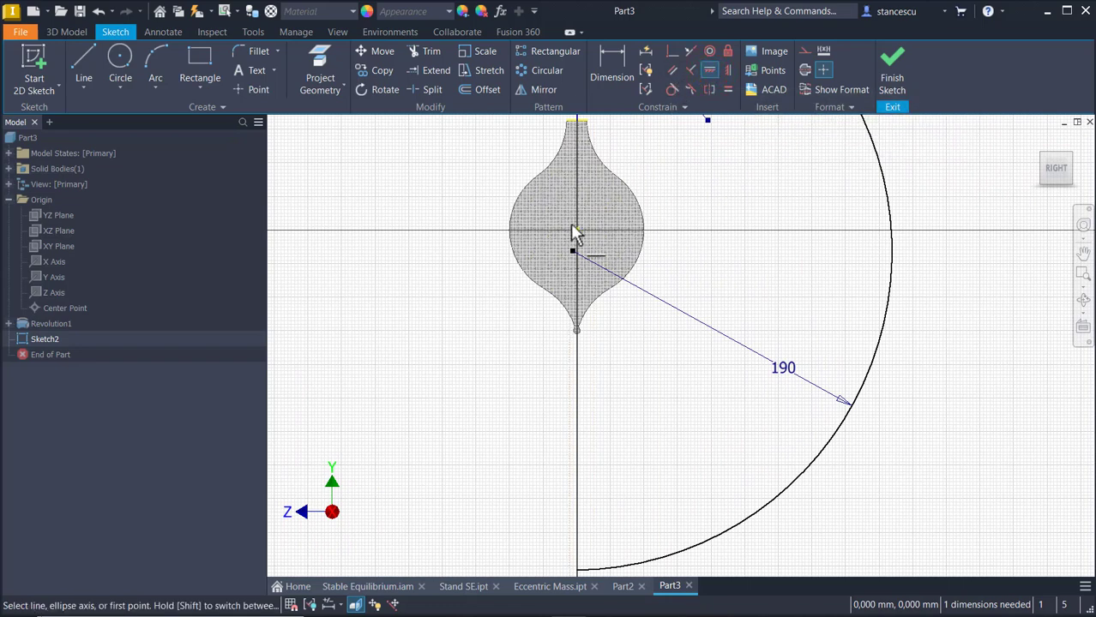
click(575, 230)
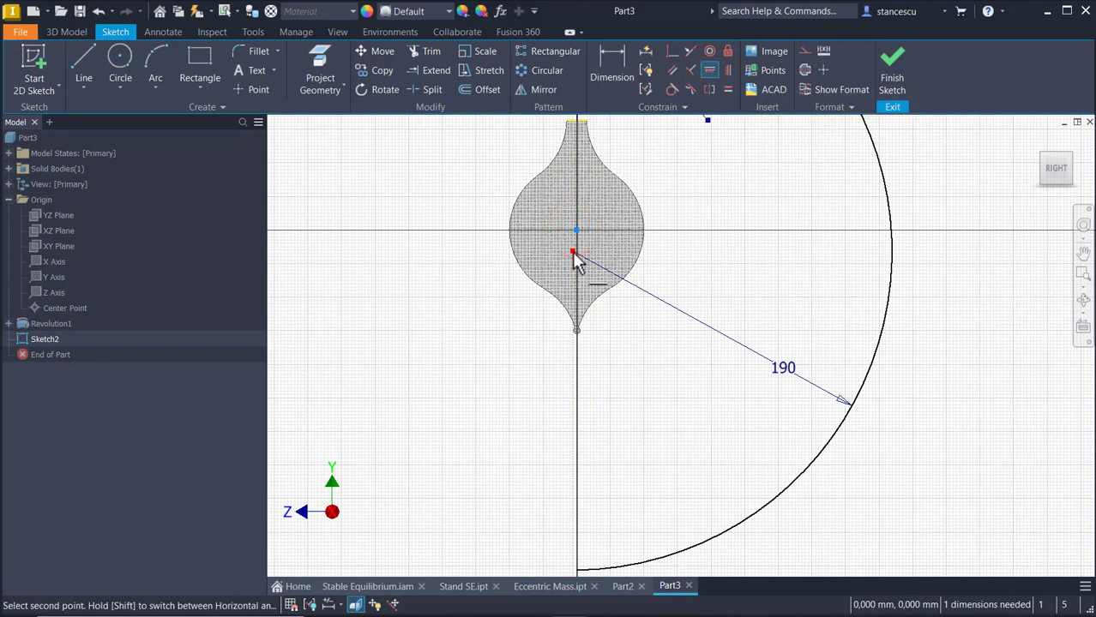
click(572, 251)
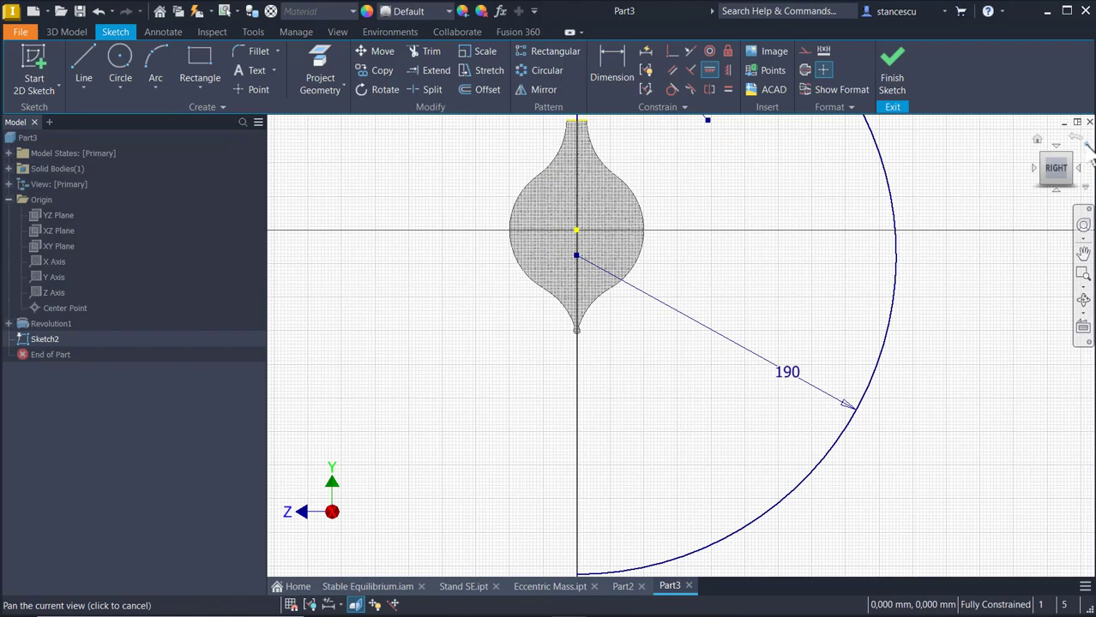
Examine the sketch in a view rotated by 90 degrees to check how the large arc's center and endpoint align with the origin, and restore the orientation
click(1087, 147)
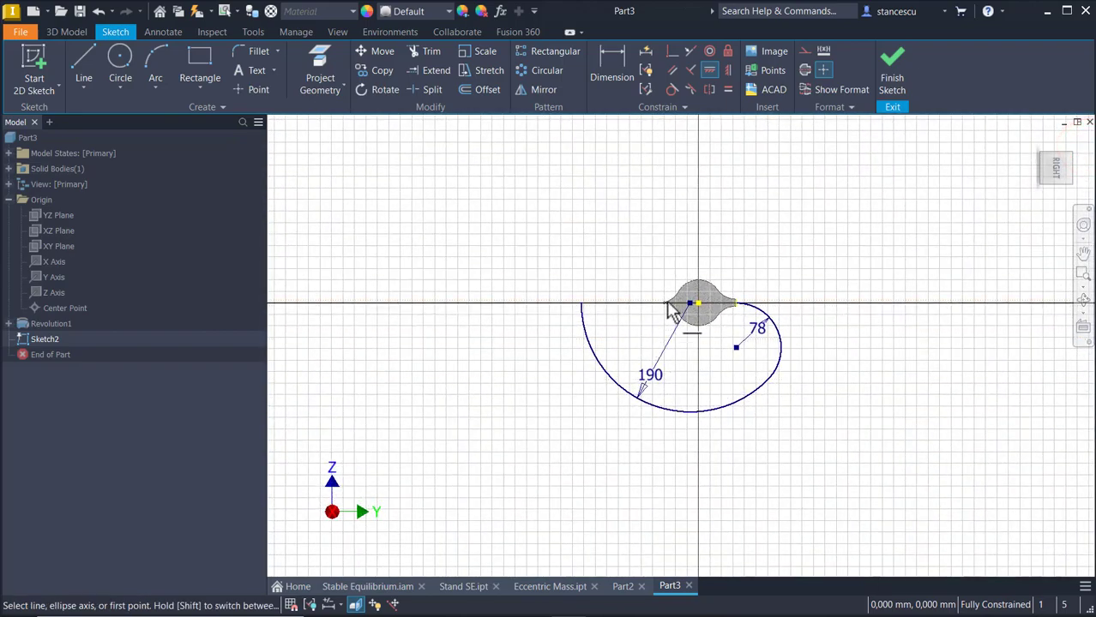
scroll(692, 304, up, 3)
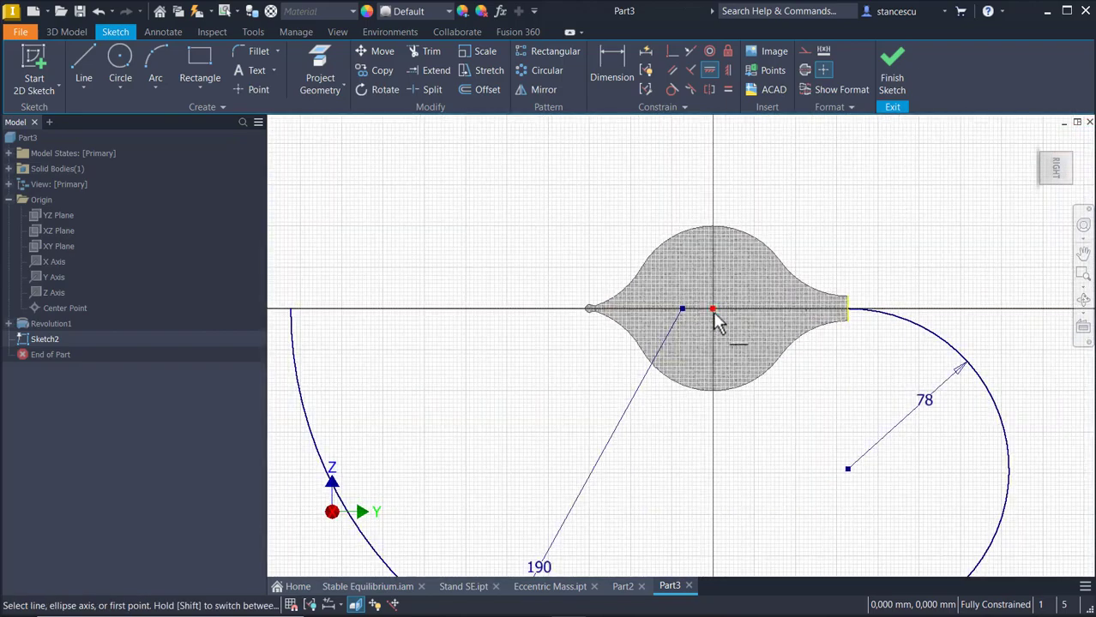
middle_drag(709, 309, 708, 190)
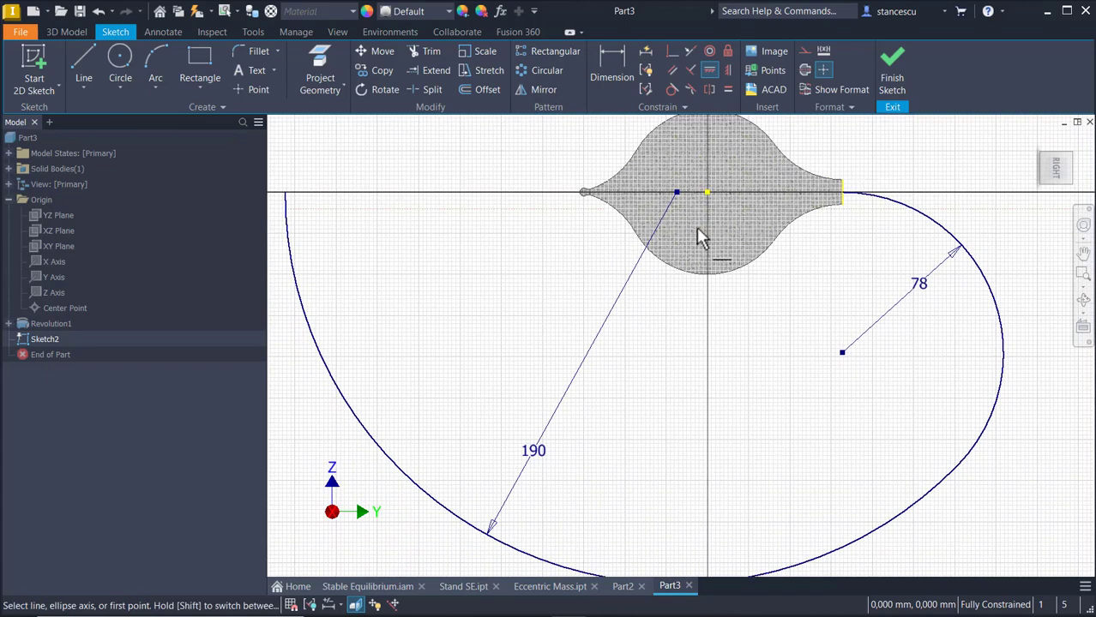
scroll(590, 195, up, 2)
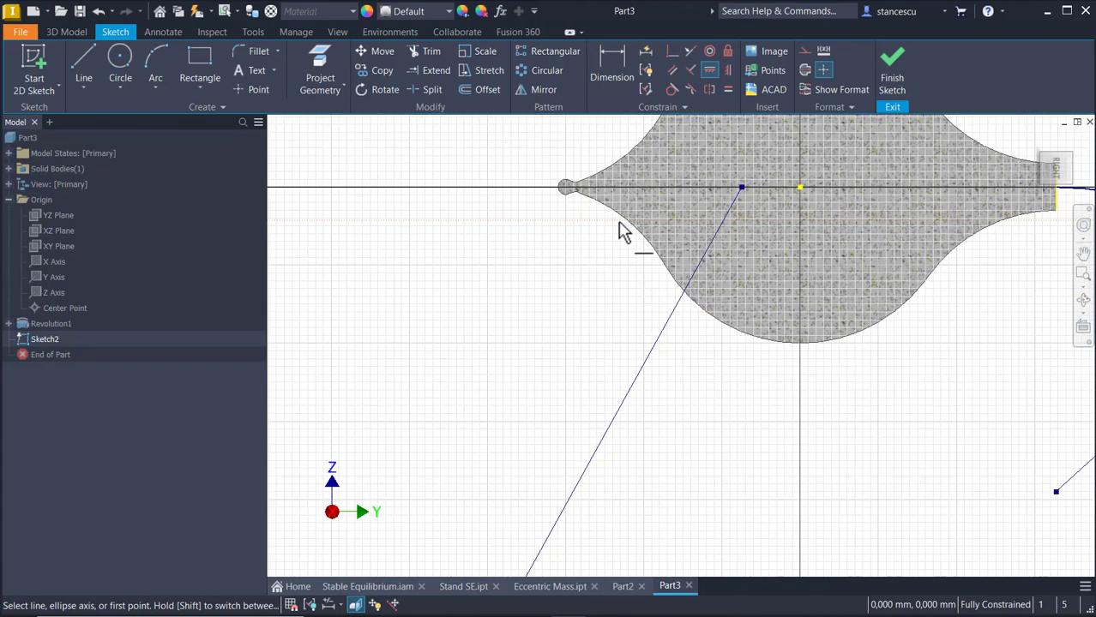
scroll(616, 224, up, 2)
middle_drag(619, 248, 560, 382)
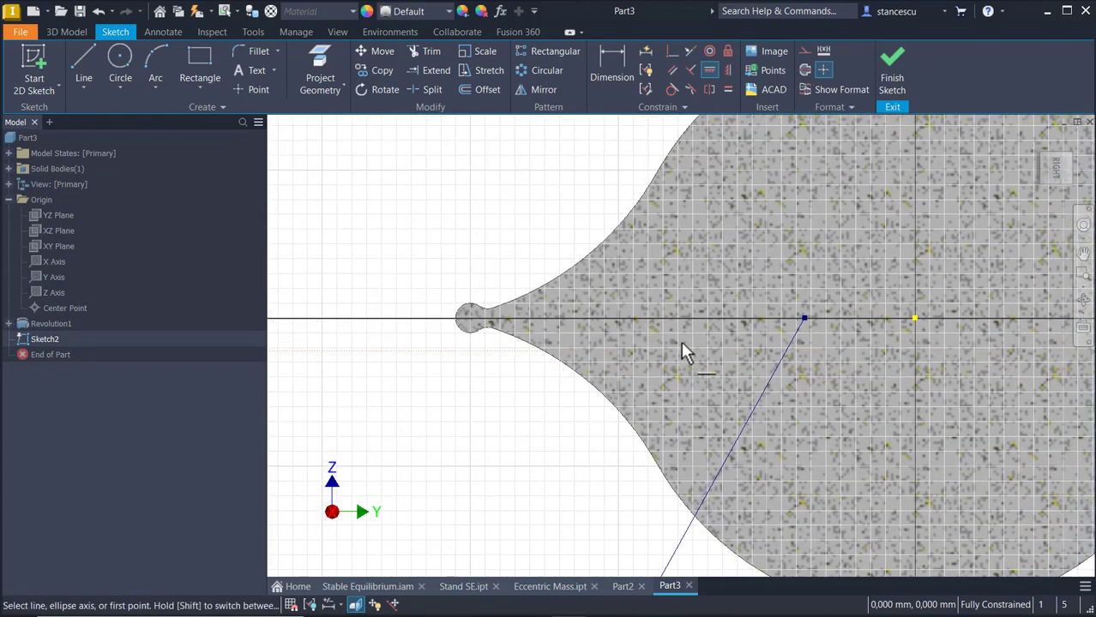
scroll(641, 295, down, 5)
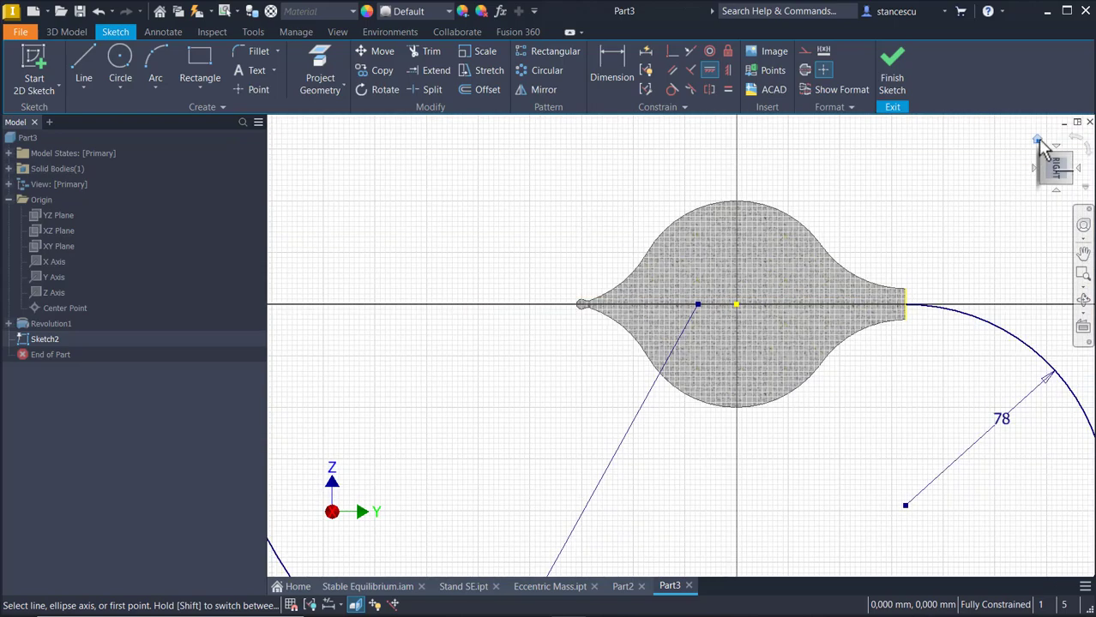
click(1072, 137)
click(1077, 143)
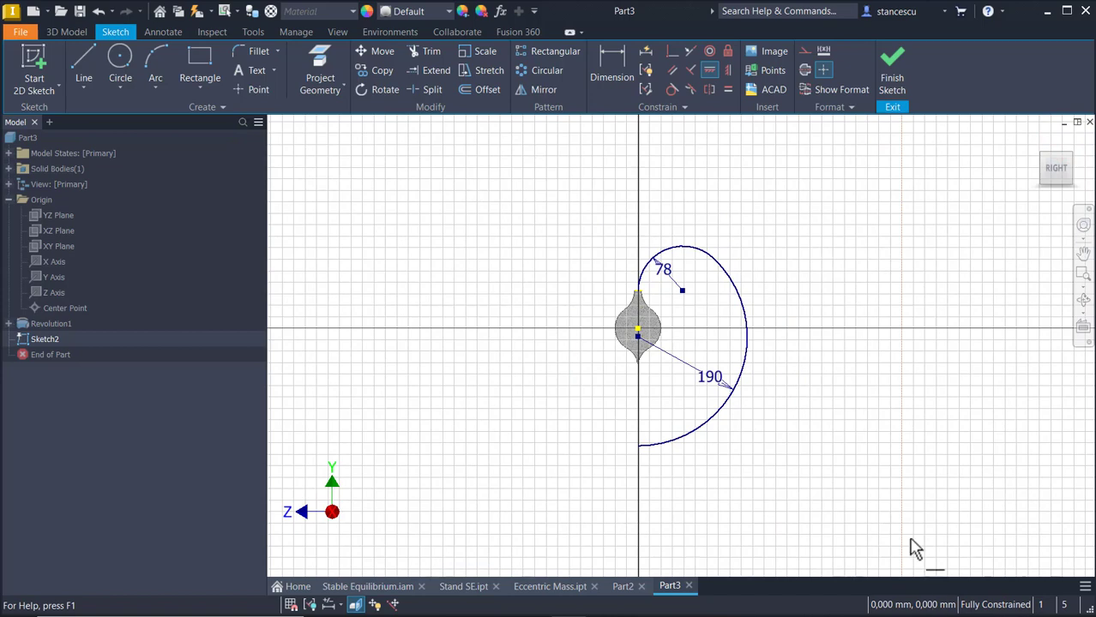
Finish the path sketch and create a sketch on the neck's circular top face containing its projected outline as the profile
click(889, 76)
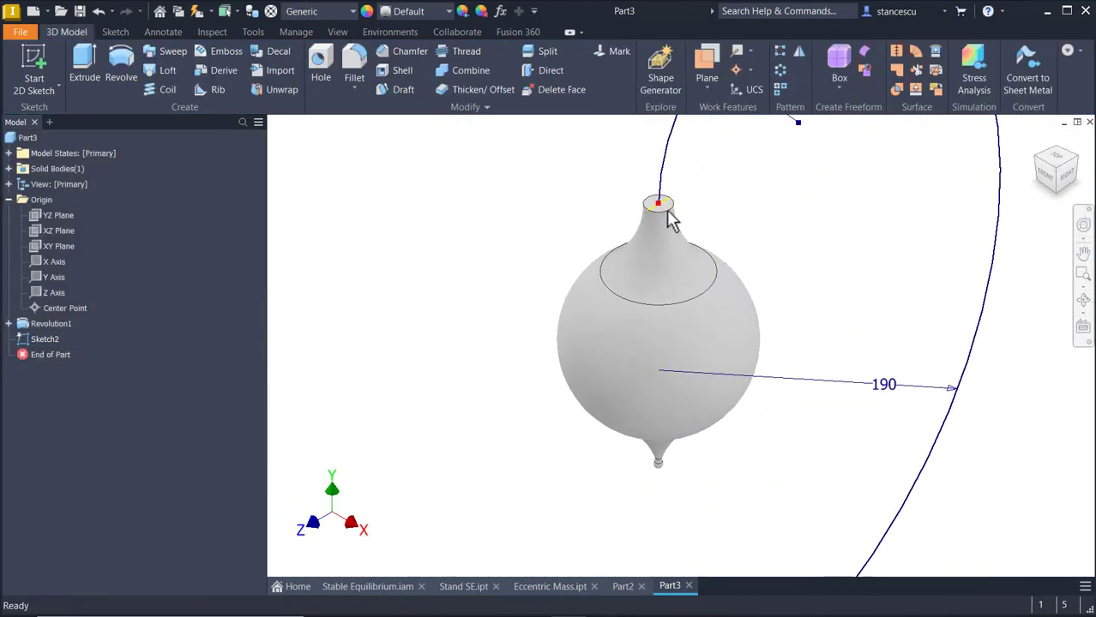
scroll(671, 221, up, 3)
click(673, 198)
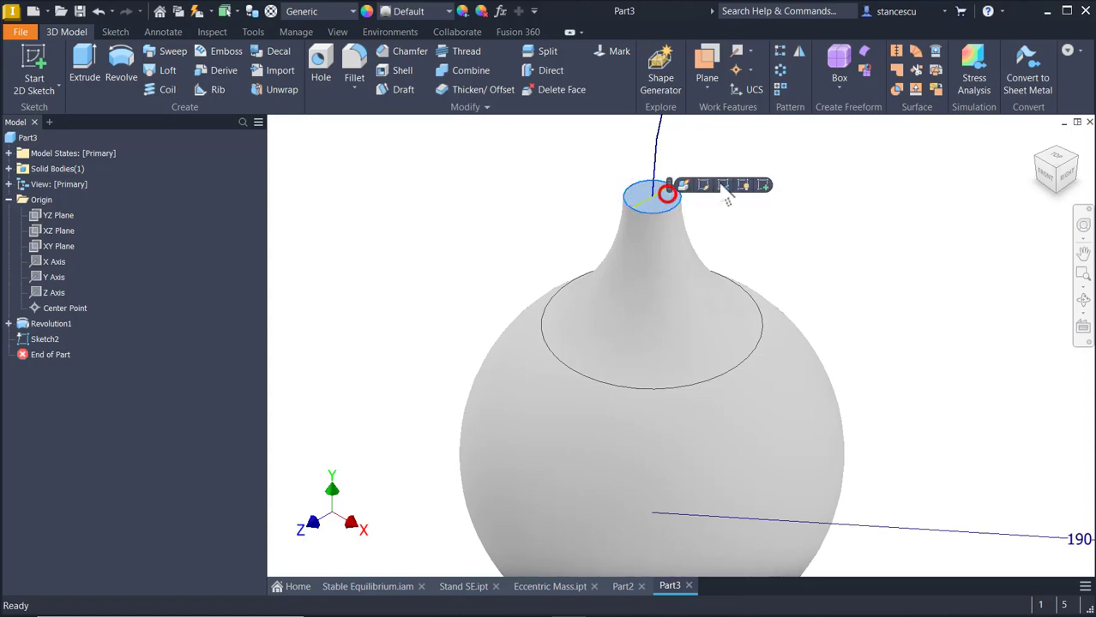
click(764, 186)
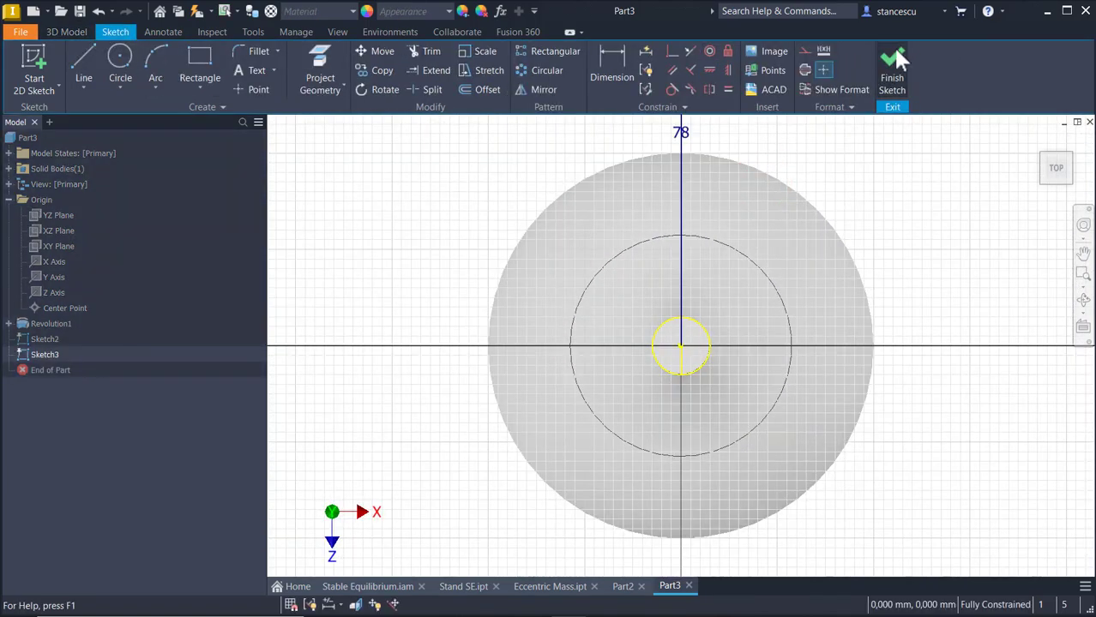
click(896, 55)
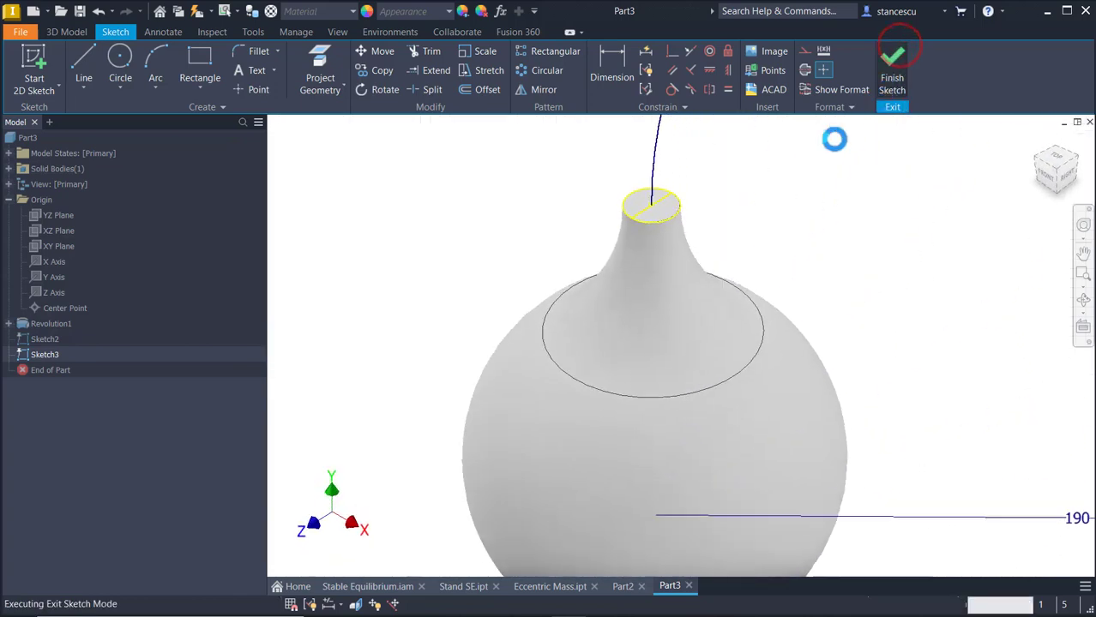
Sweep the circular neck profile along the two tangent arcs, joining it to the body
scroll(739, 264, down, 5)
mouse_move(746, 266)
middle_down()
mouse_move(627, 176)
mouse_move(631, 221)
middle_up()
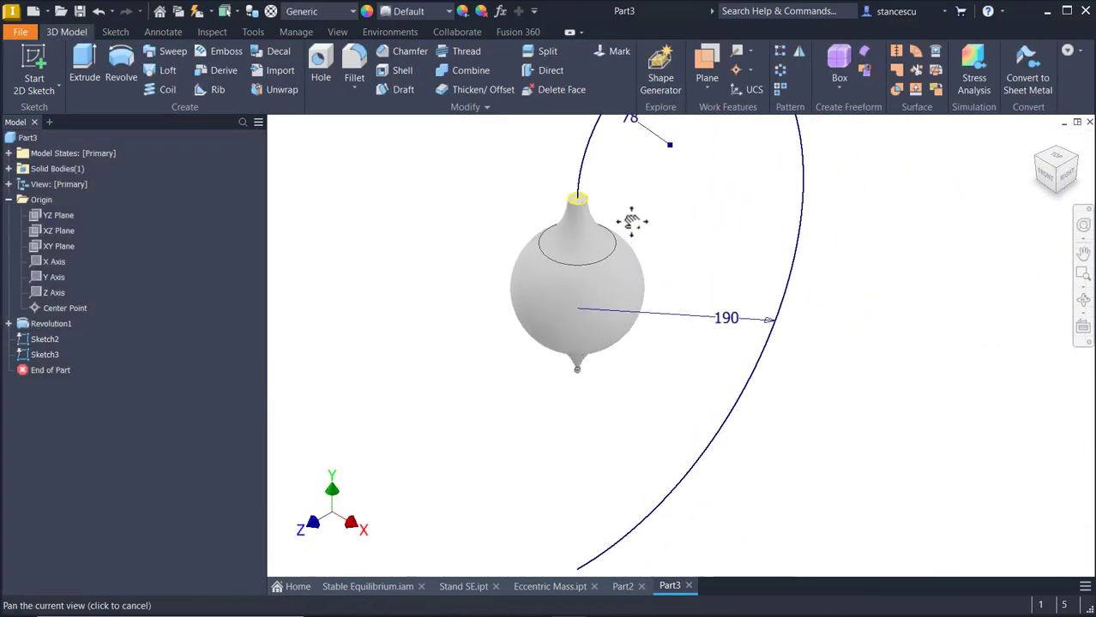
click(181, 51)
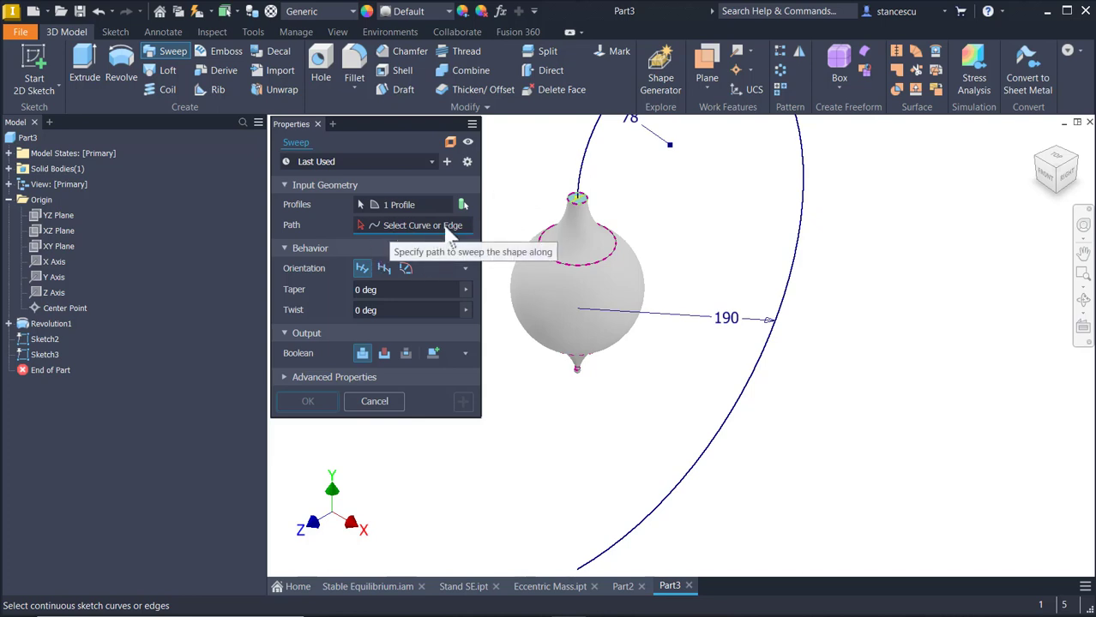
click(583, 172)
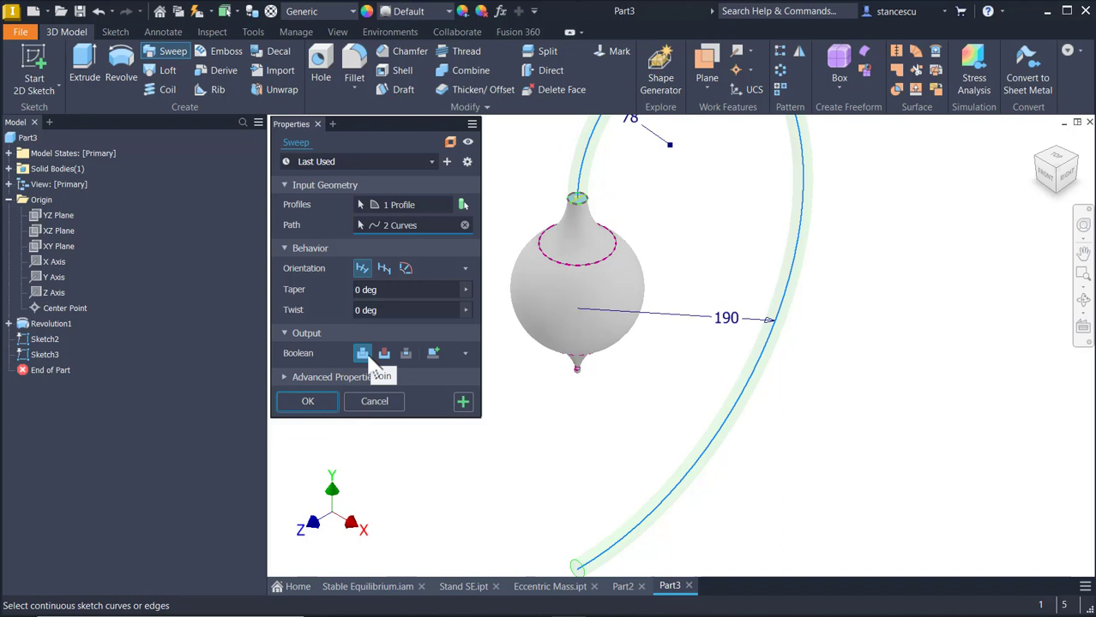
click(308, 401)
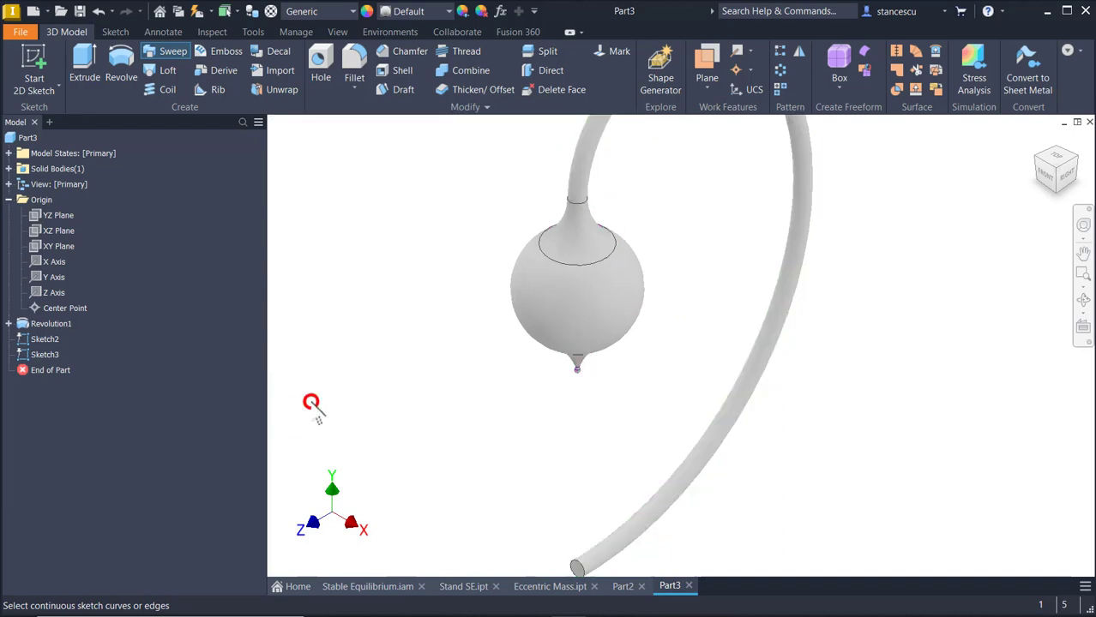
middle_drag(656, 367, 704, 204)
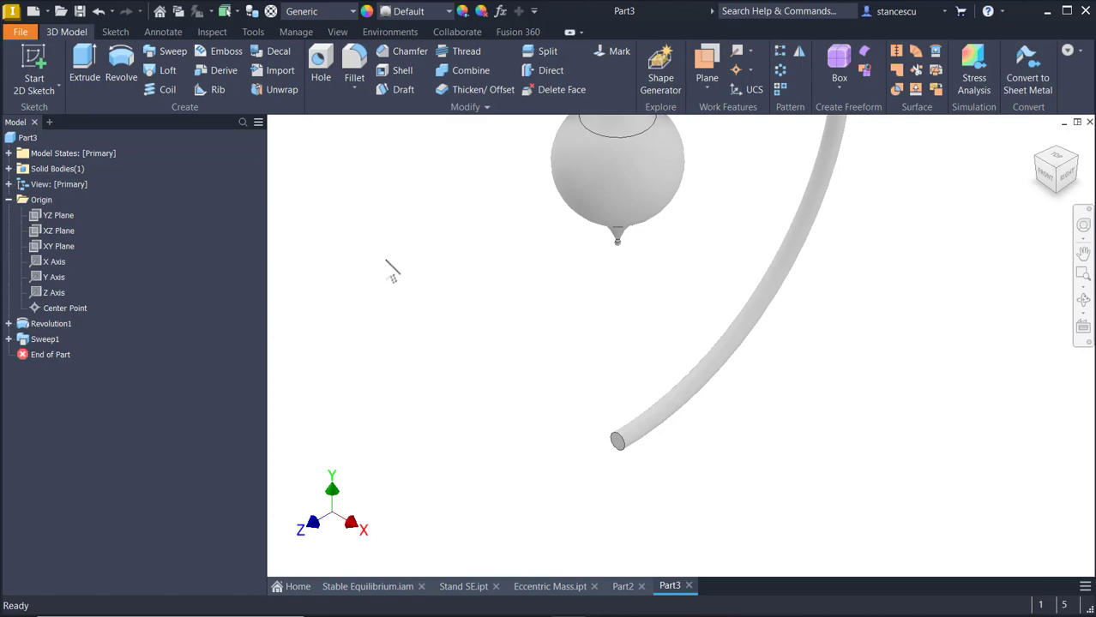
Create a 2D sketch on the circular end face at the free lower end of the curved arm
scroll(557, 459, up, 3)
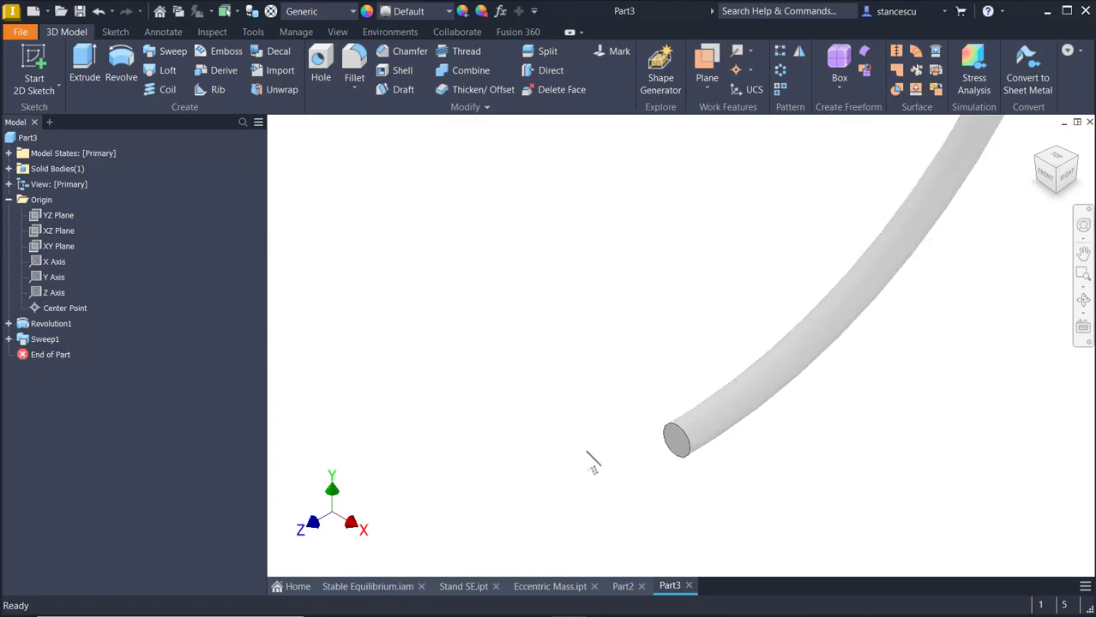
click(679, 449)
click(716, 432)
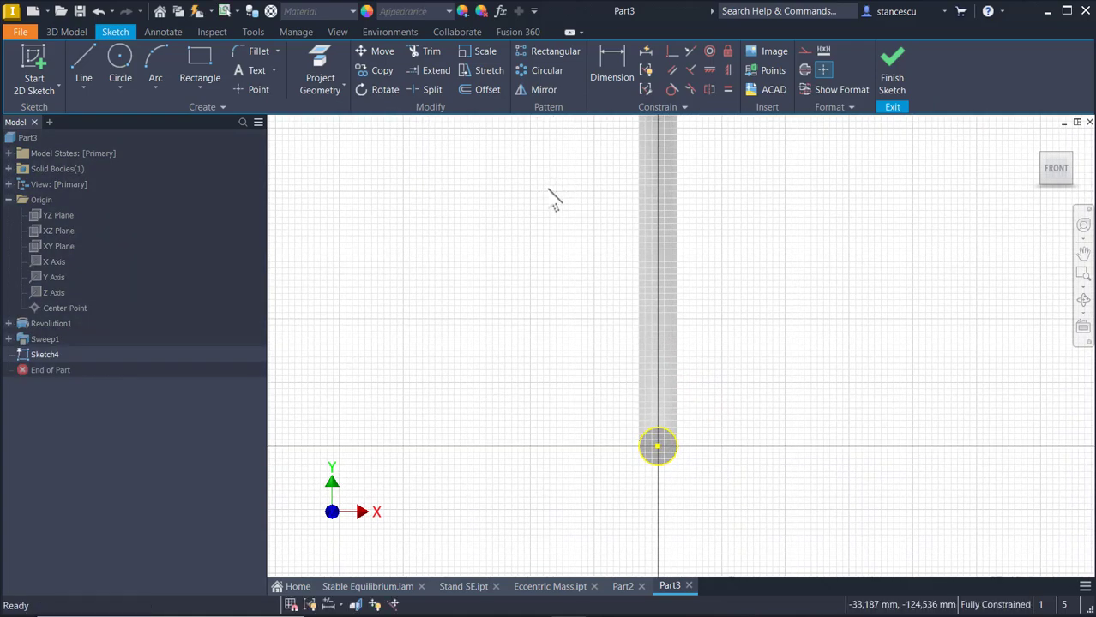
Draw a circle centered on the arm's end face with a diameter of 80 mm
click(123, 44)
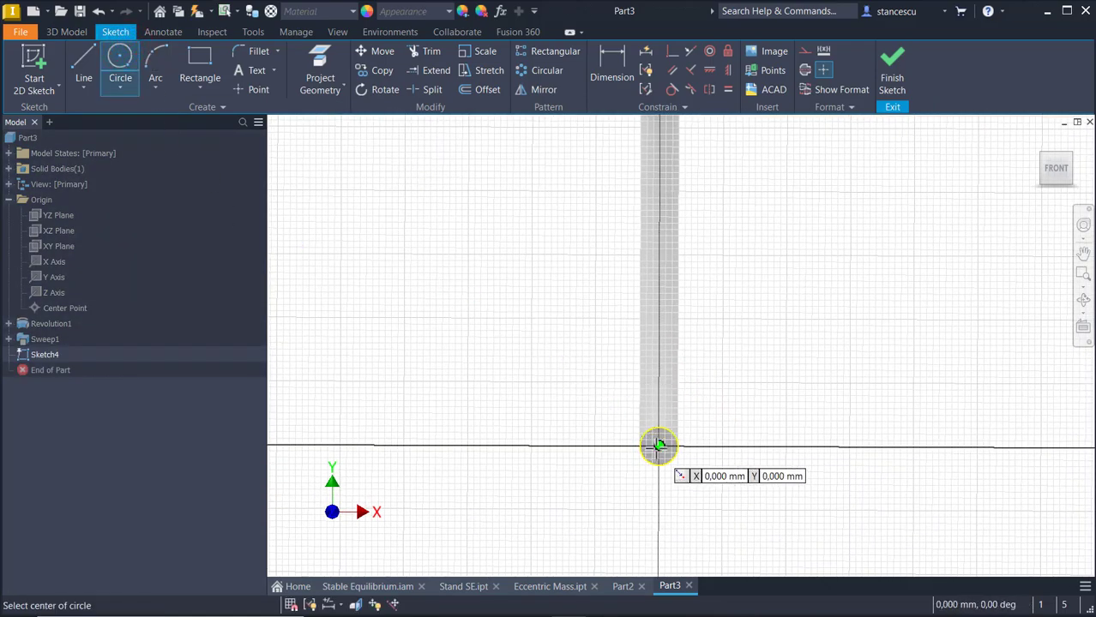
click(657, 447)
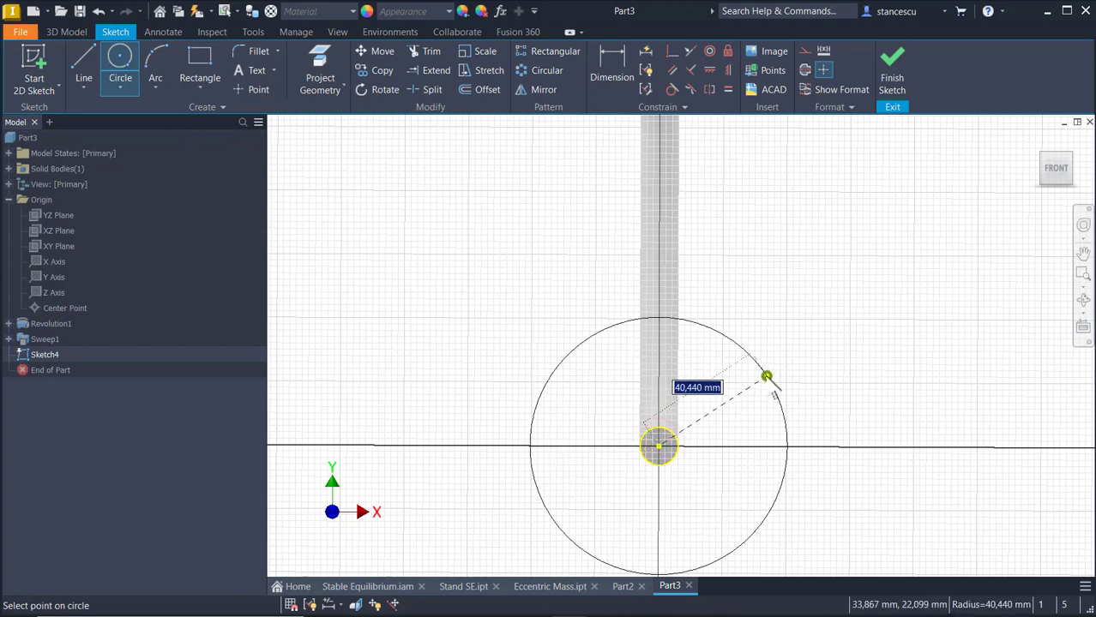
right_click(767, 377)
click(752, 494)
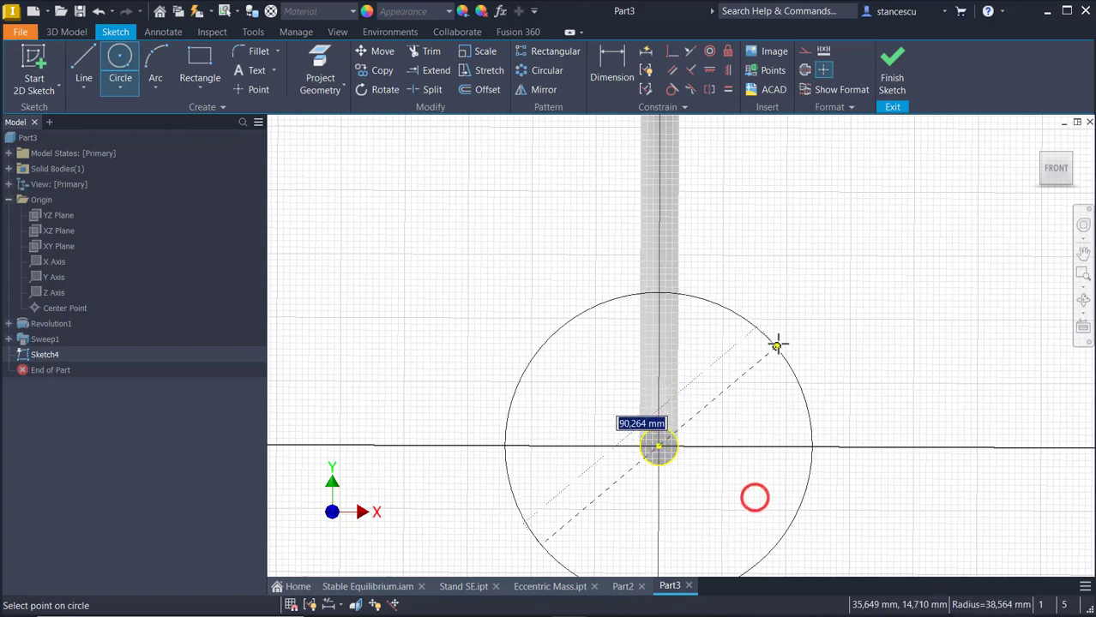
text(80)
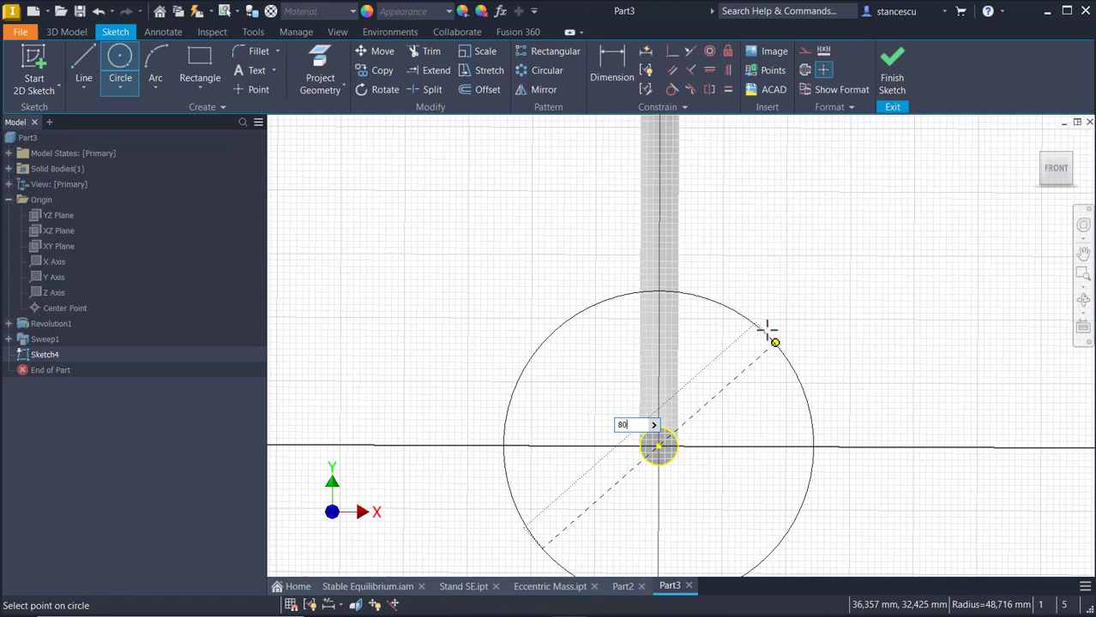
key(Return)
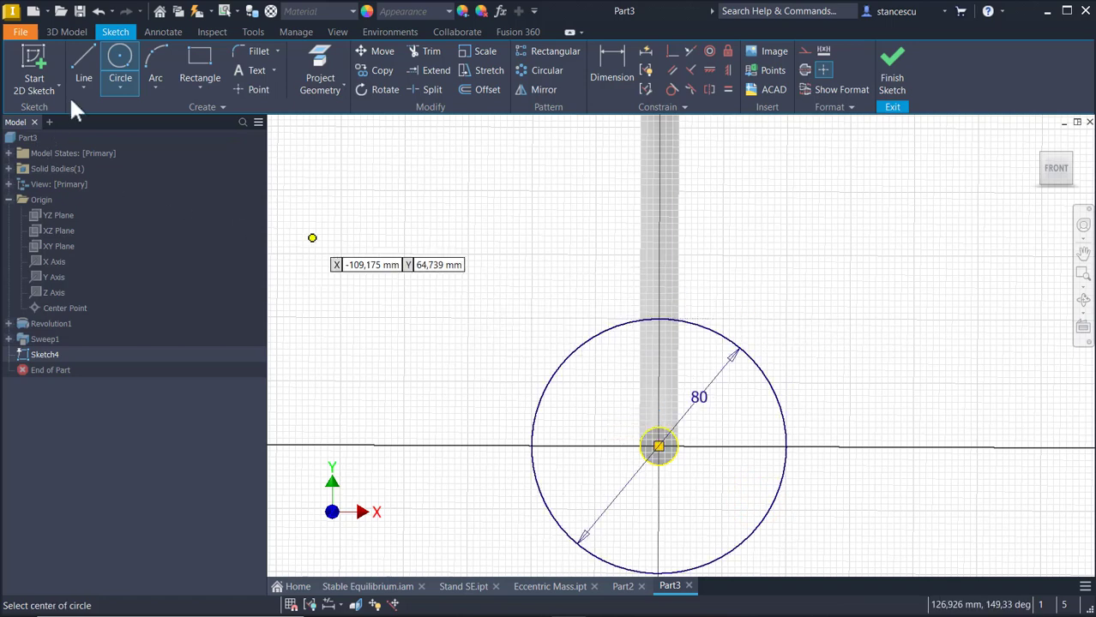
Draw a vertical chord about 76 mm long across the circle and constrain it coincident with the circle's center
click(83, 66)
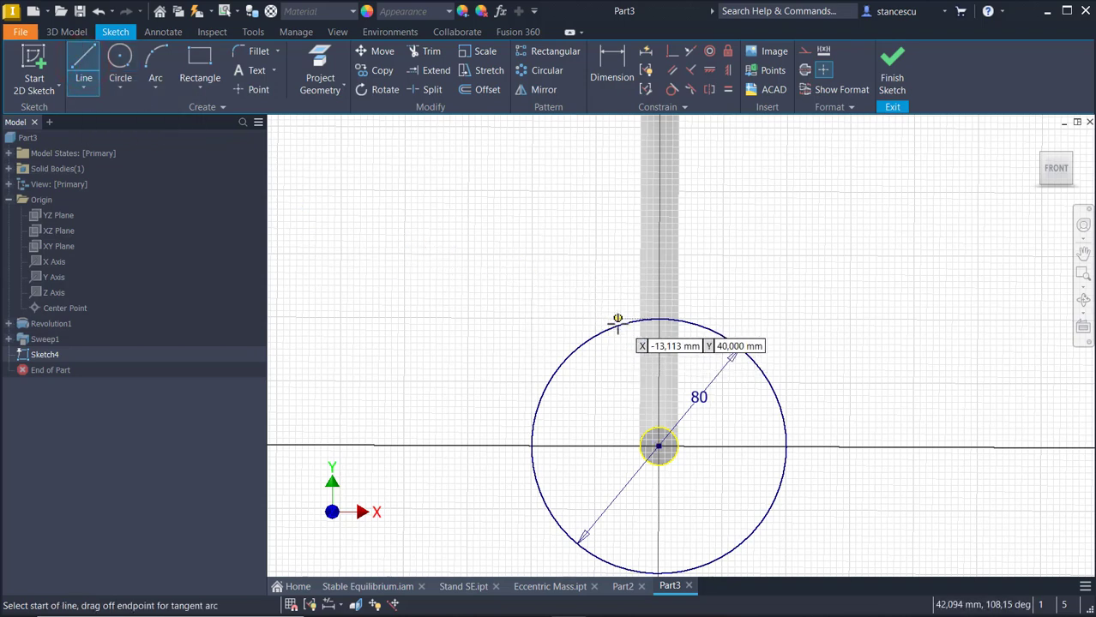
click(619, 325)
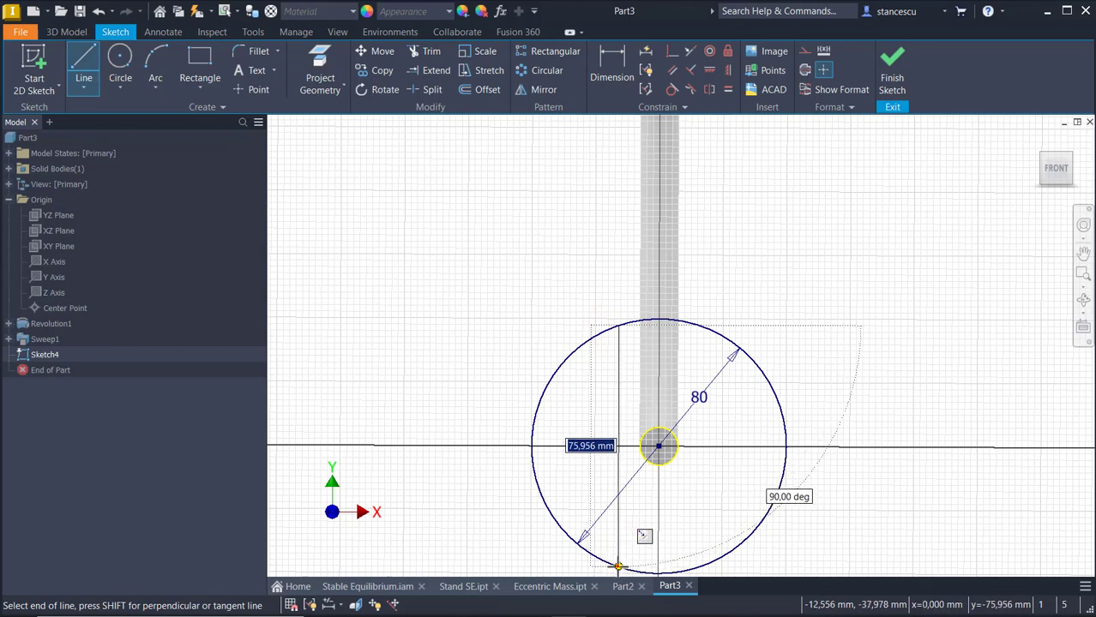
click(618, 566)
key(Escape)
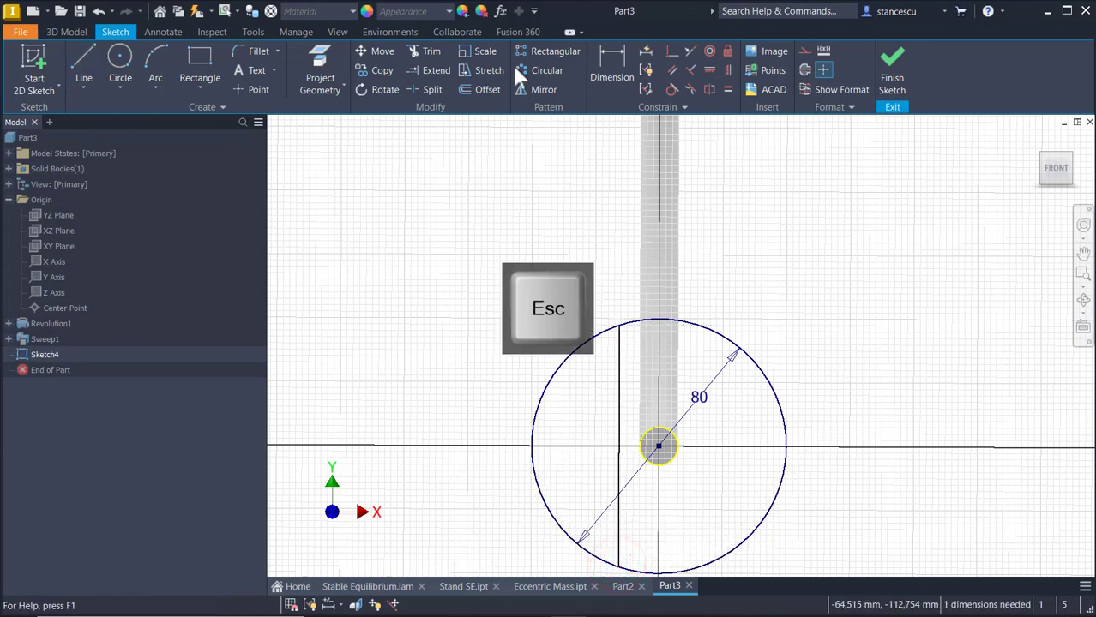
click(671, 49)
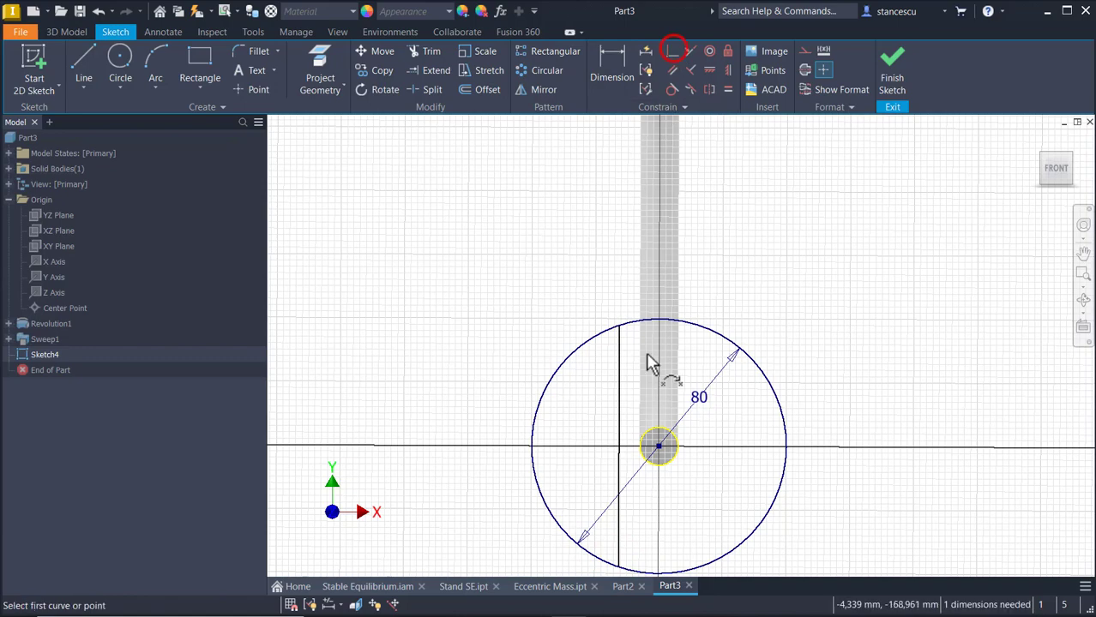
click(615, 386)
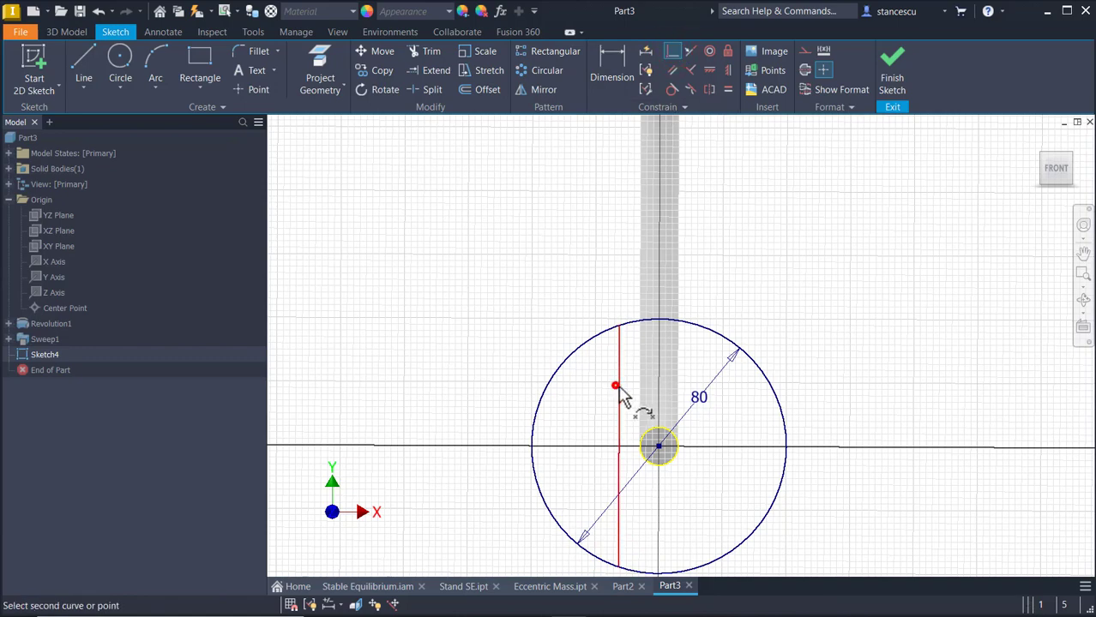
click(658, 447)
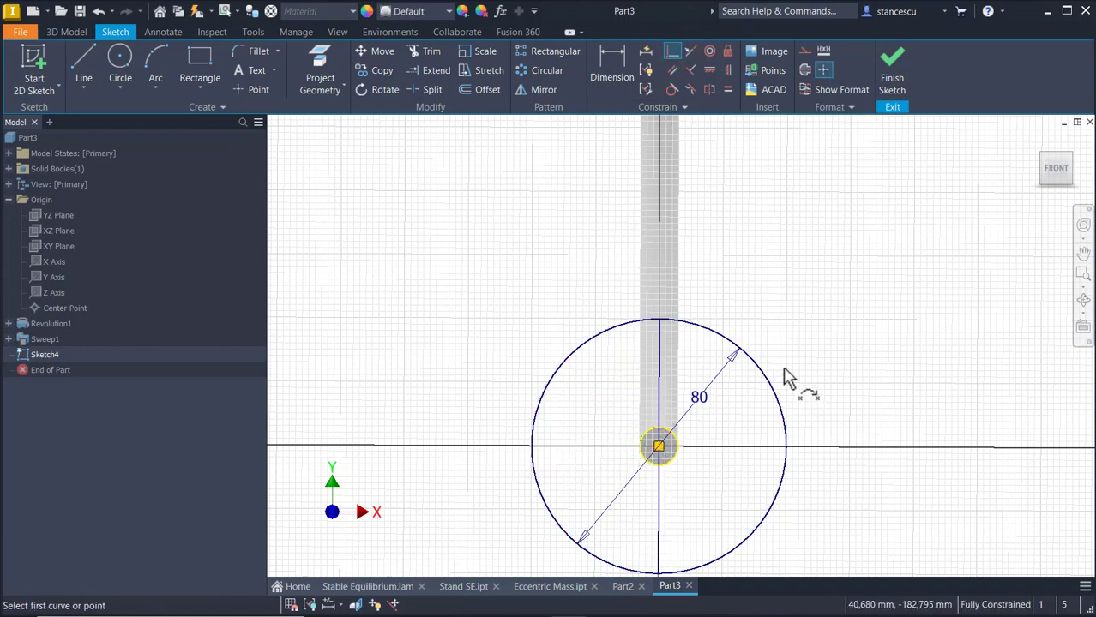
Trim away the right half of the 80 mm circle, leaving a half-disc bounded by the vertical line
middle_drag(784, 295, 781, 203)
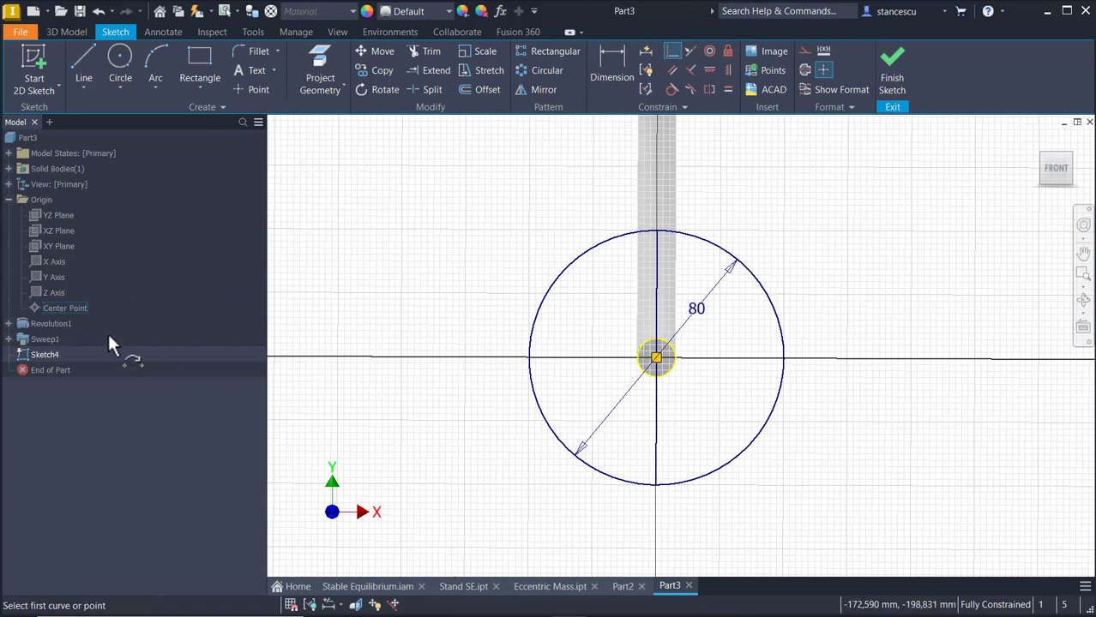
scroll(477, 230, down, 3)
middle_drag(487, 206, 517, 447)
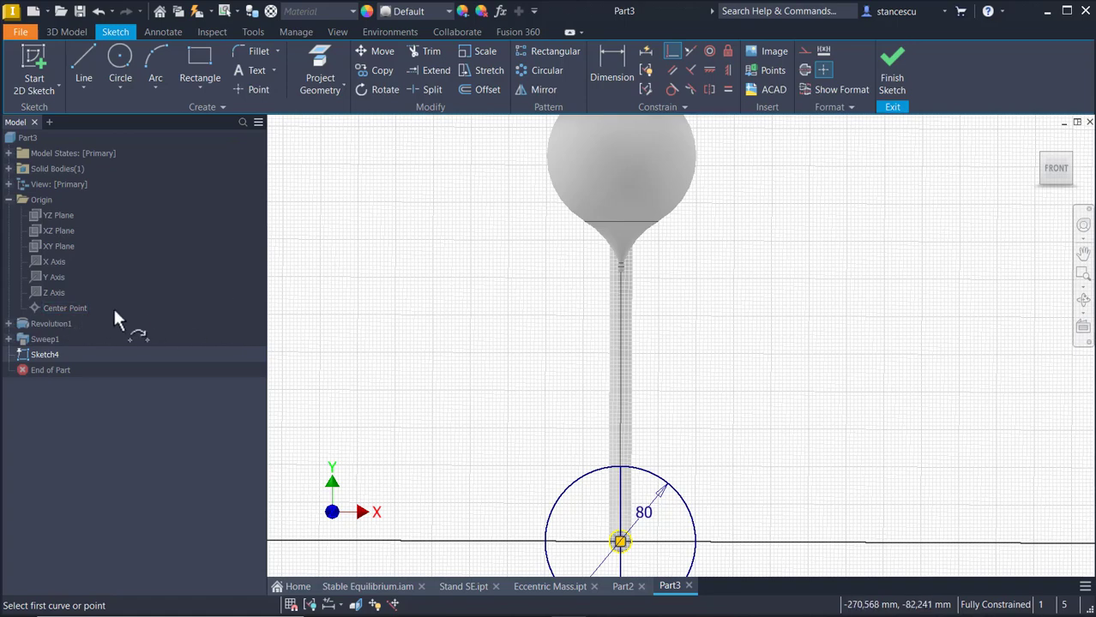
middle_drag(796, 337, 777, 201)
key(Escape)
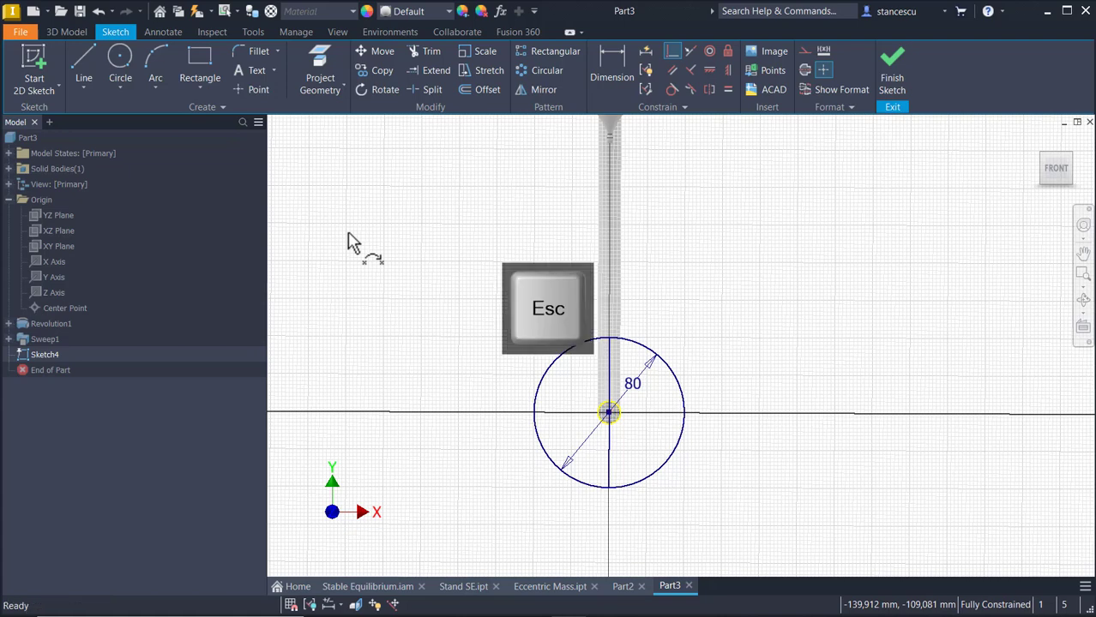
click(420, 52)
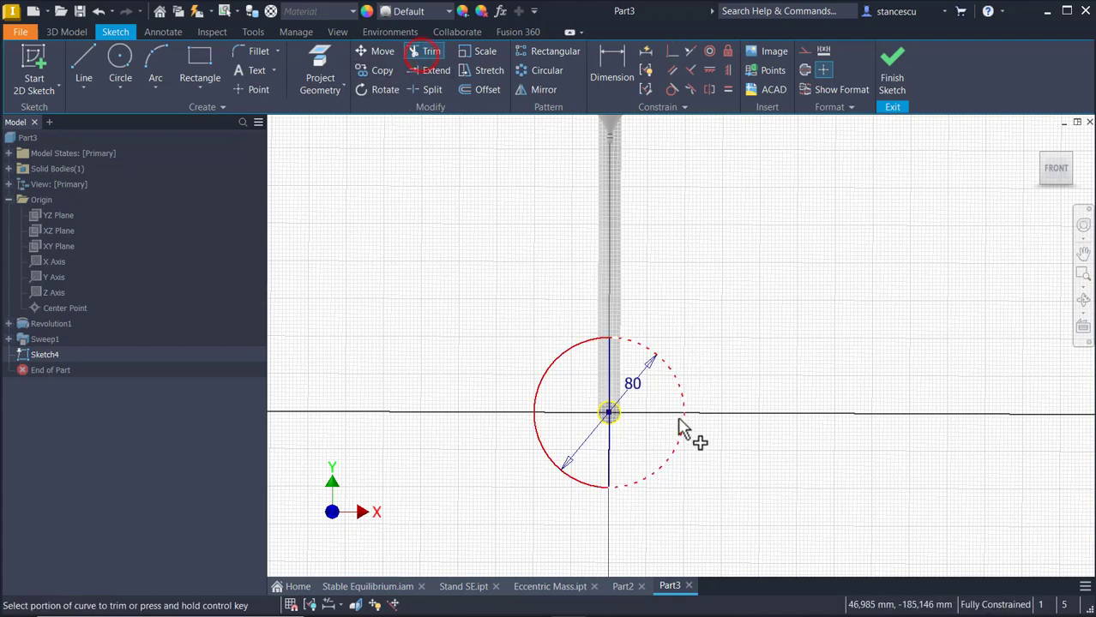
click(683, 386)
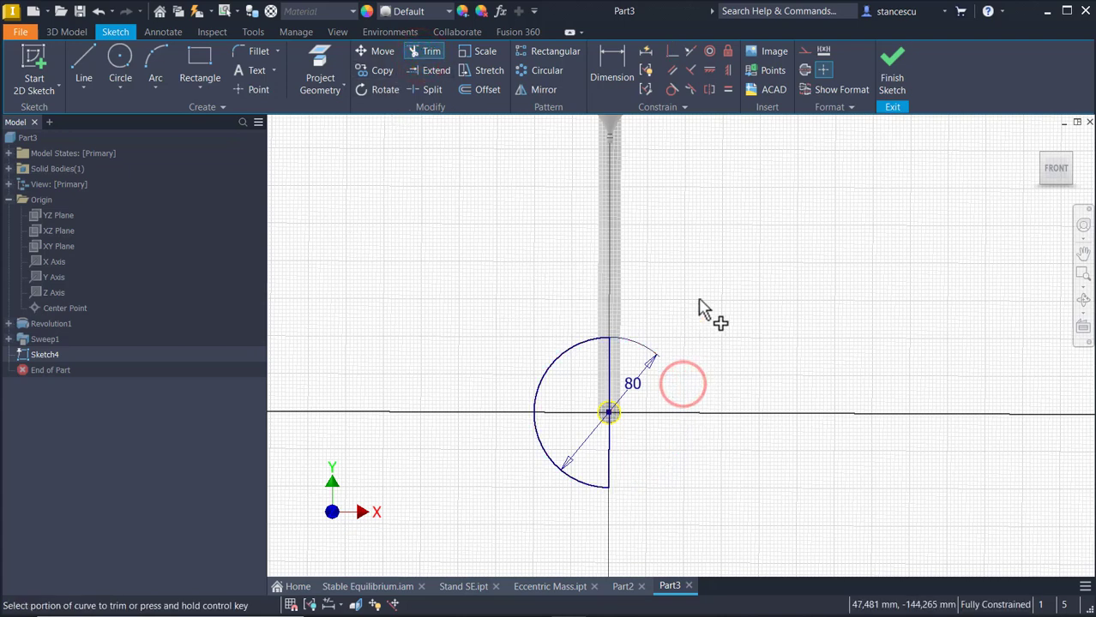
key(Escape)
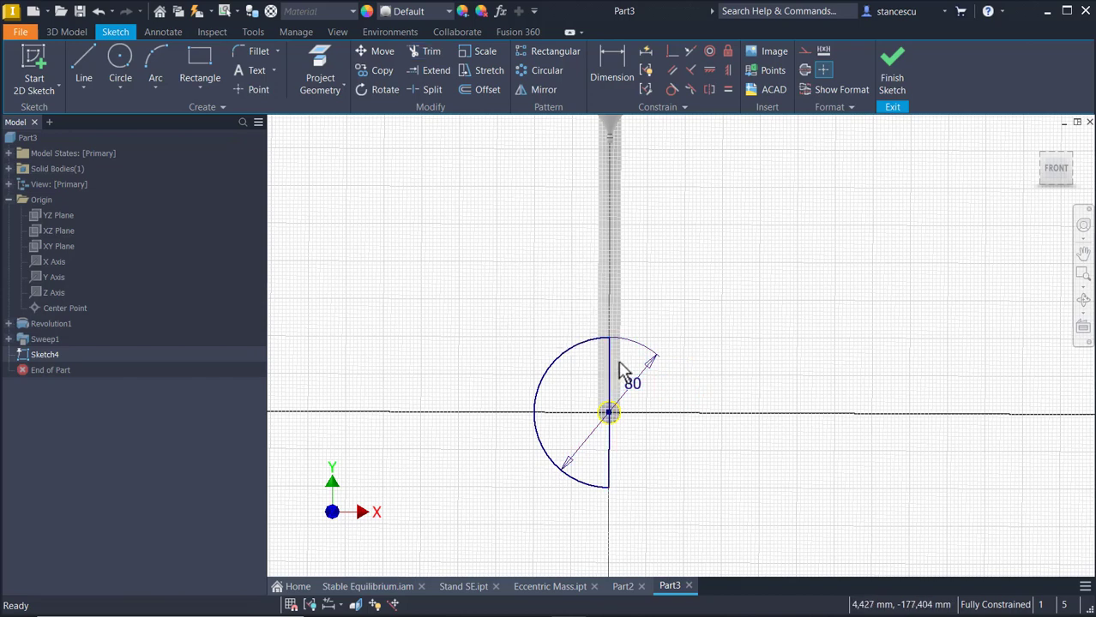
Convert the vertical diameter line to a centerline and revolve the half-disc a full 360° about it, joining the ball to the arm
click(616, 361)
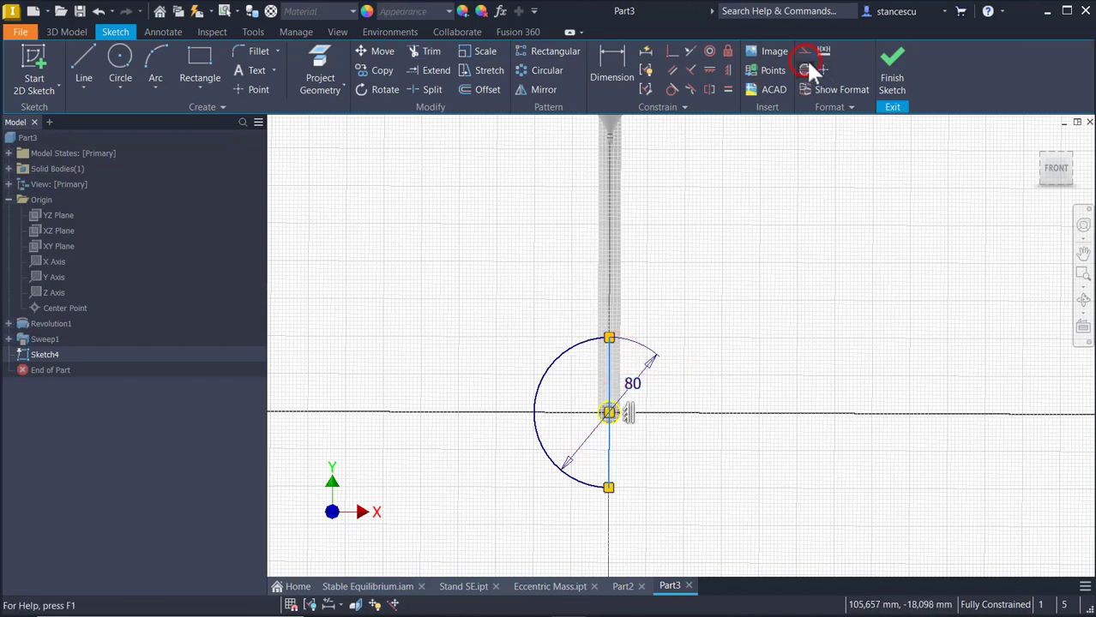
click(892, 62)
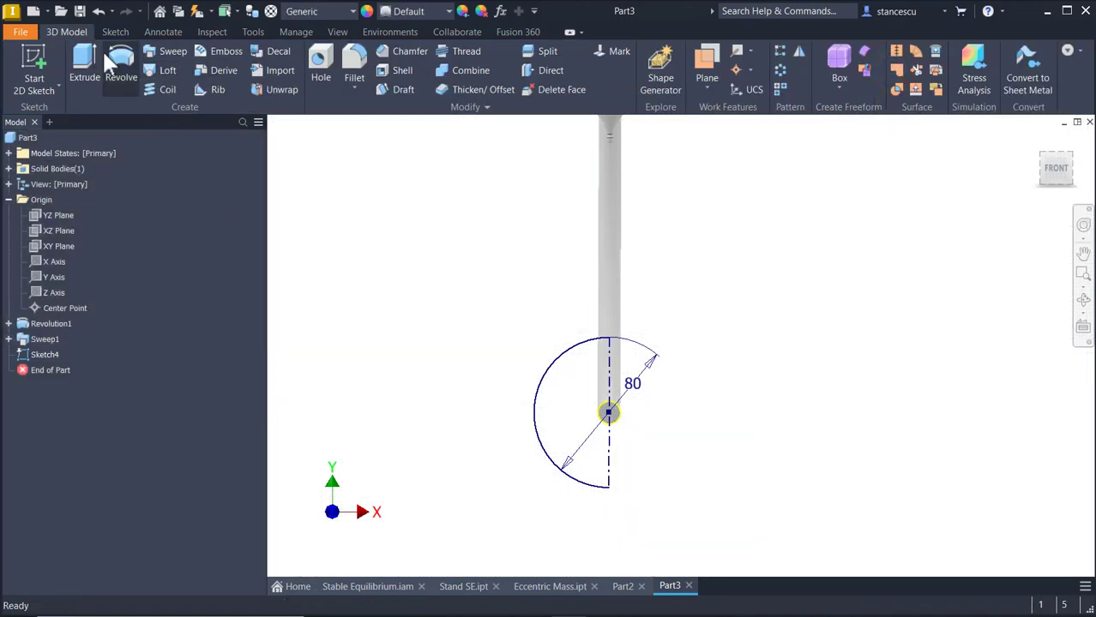
click(106, 54)
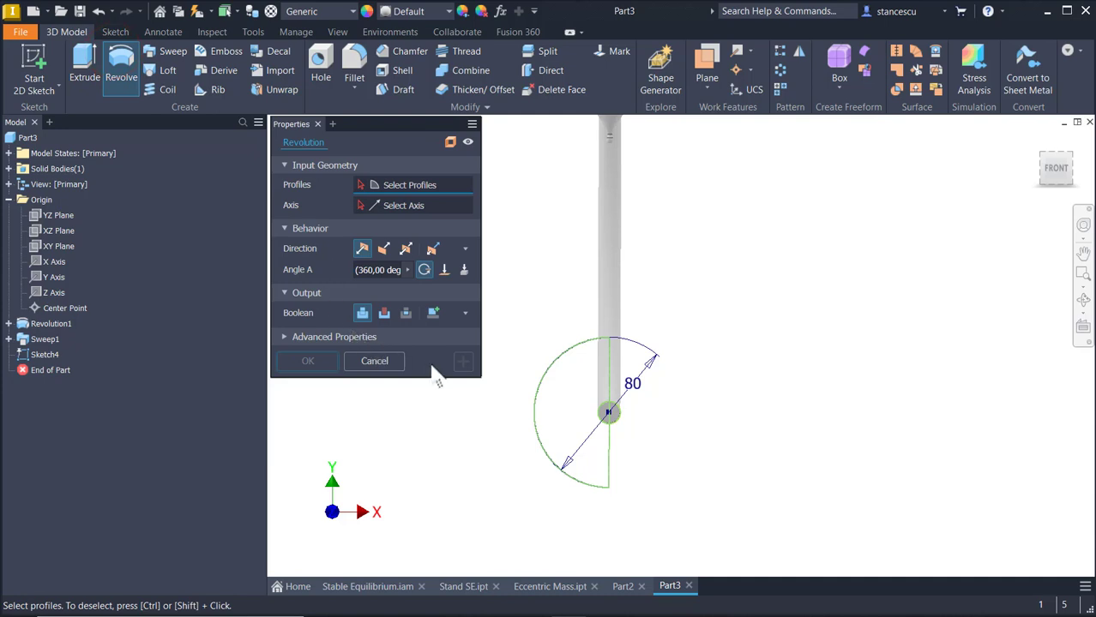
click(562, 418)
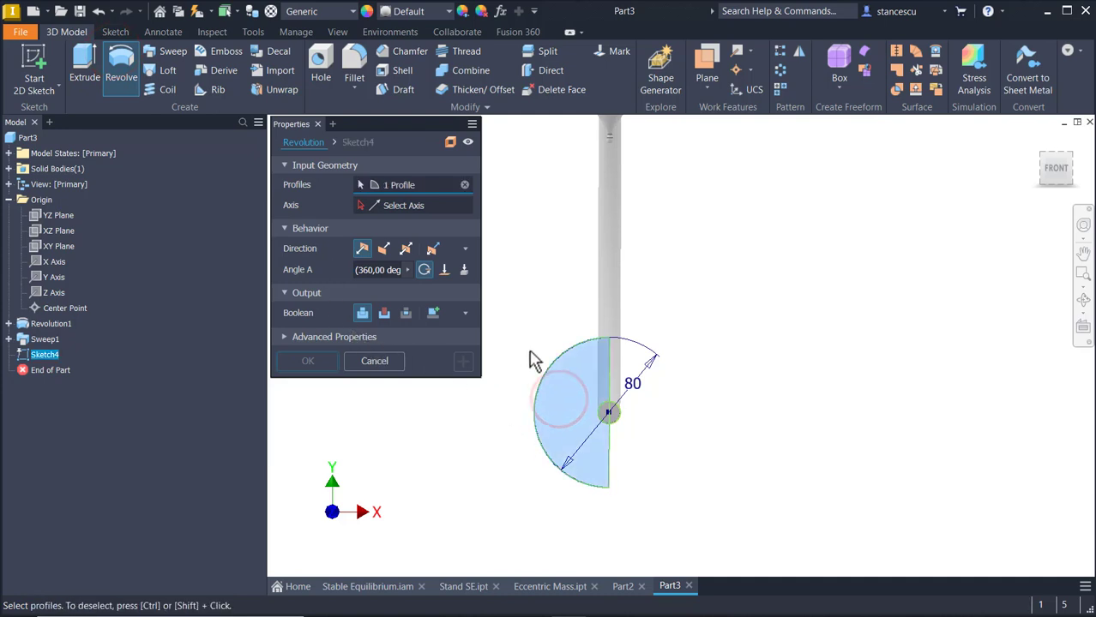
click(609, 387)
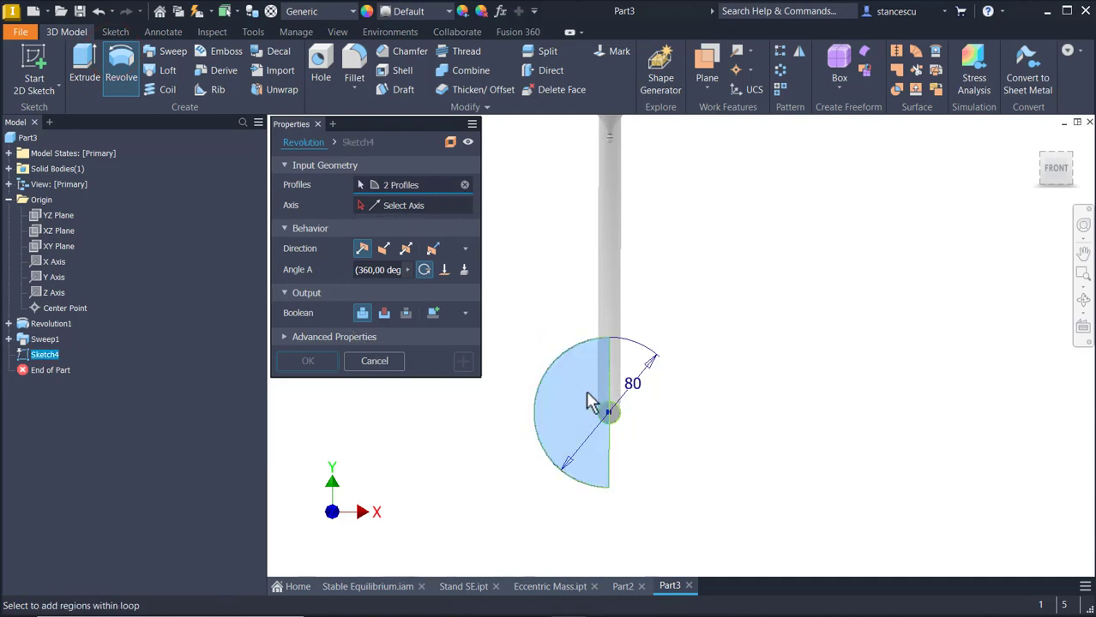
click(380, 207)
shift+middle_drag(547, 294, 403, 367)
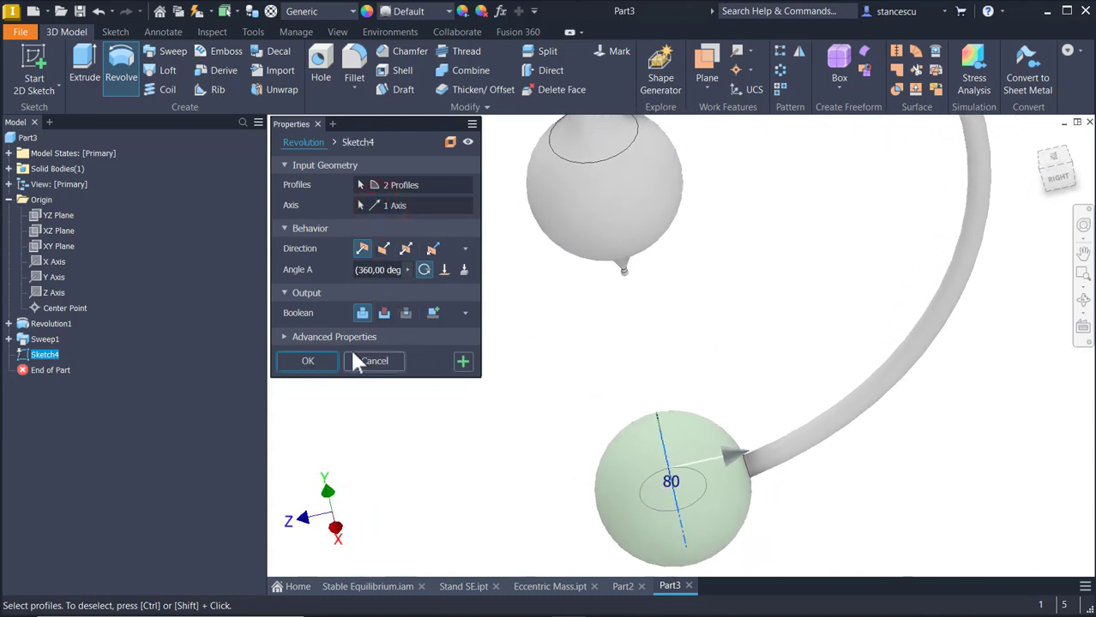
click(307, 361)
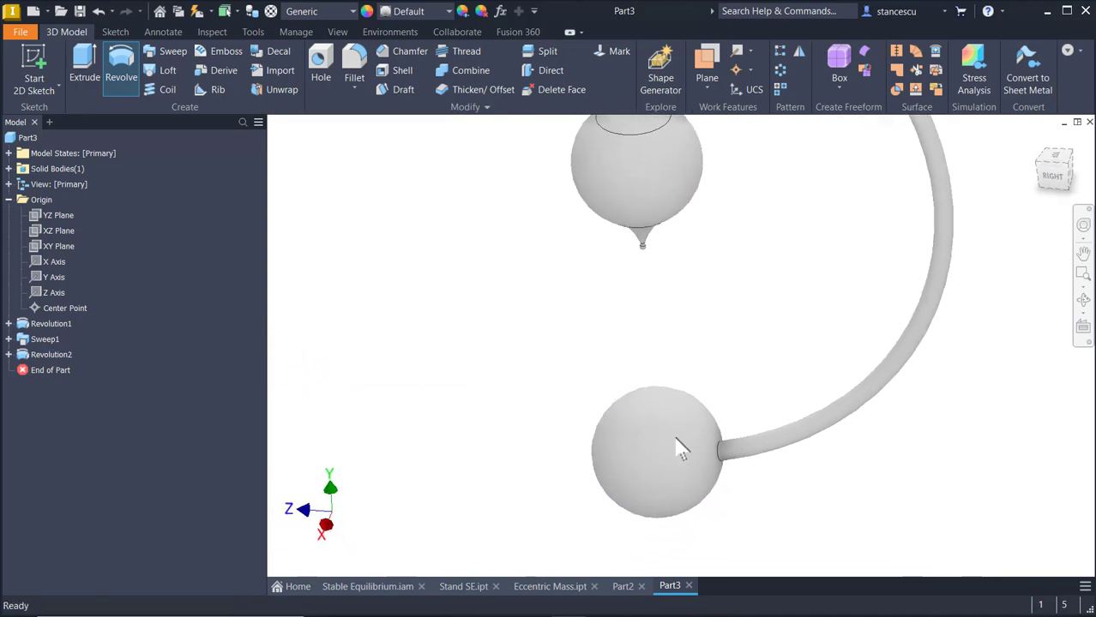
Fillet the edge where the arm meets the lower ball with a 40 mm radius
scroll(680, 448, up, 5)
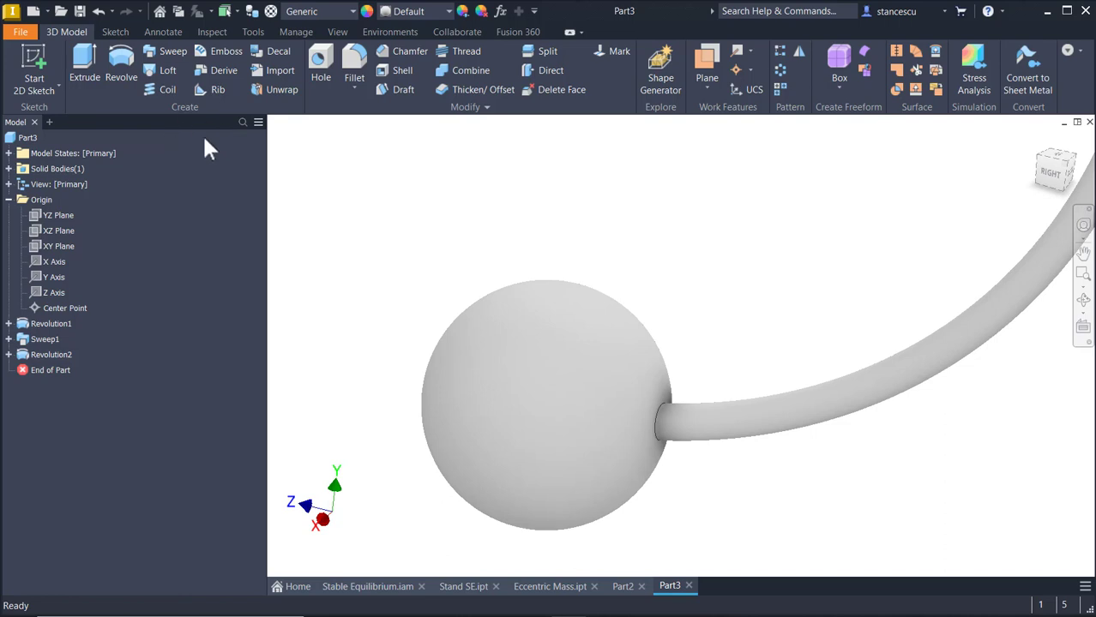
click(354, 65)
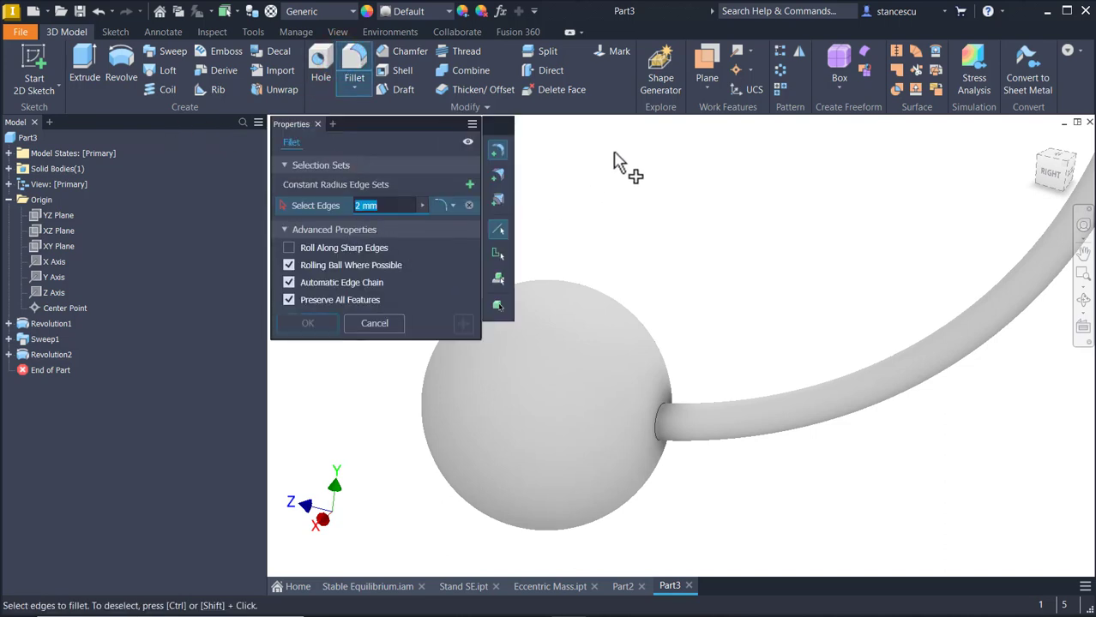
click(659, 415)
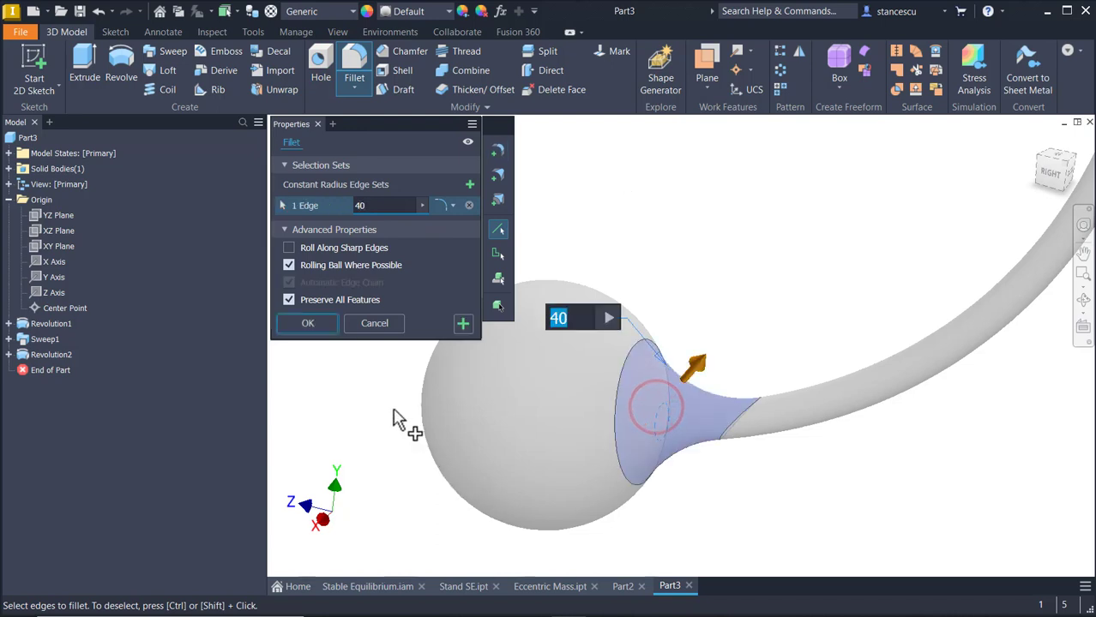
click(301, 323)
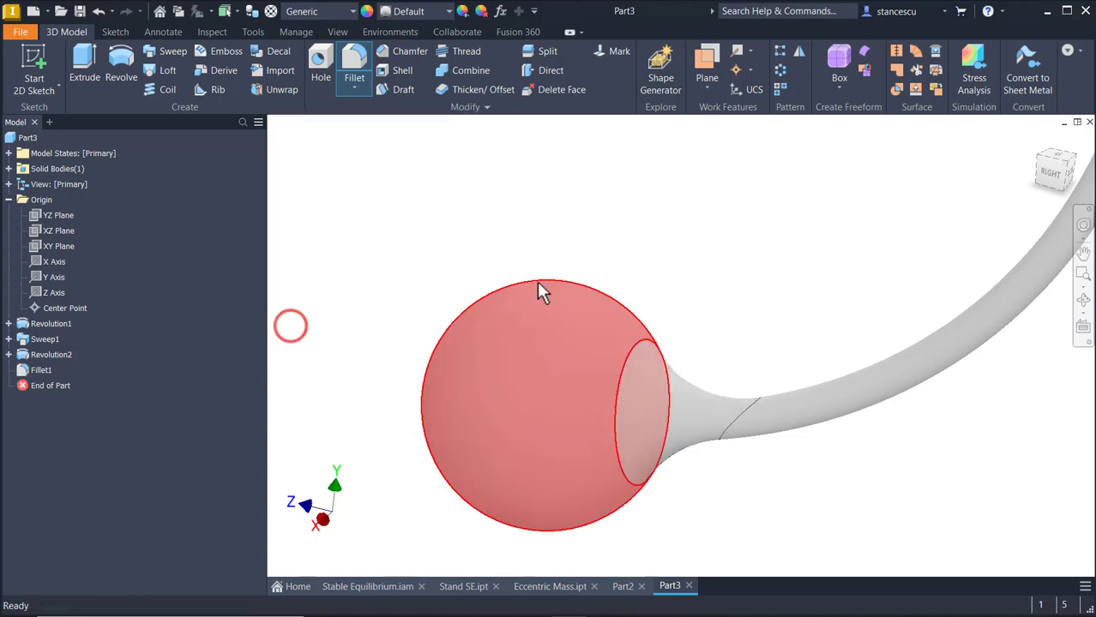
Set the part's initial display visual style to Shaded in the document settings and apply the change
scroll(722, 248, down, 3)
key(F6)
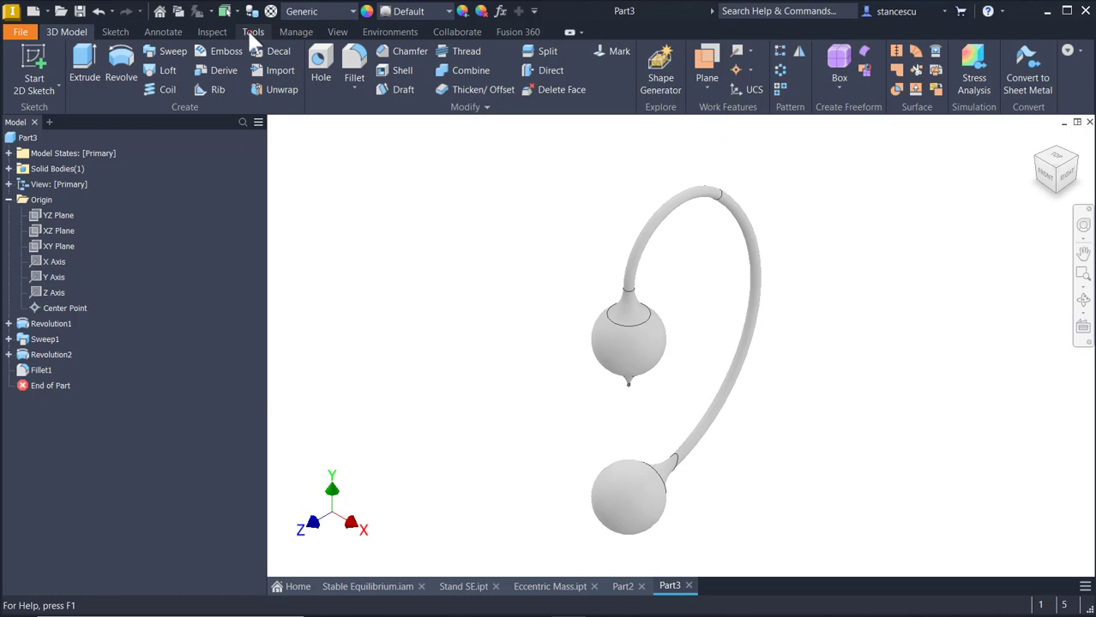
click(250, 32)
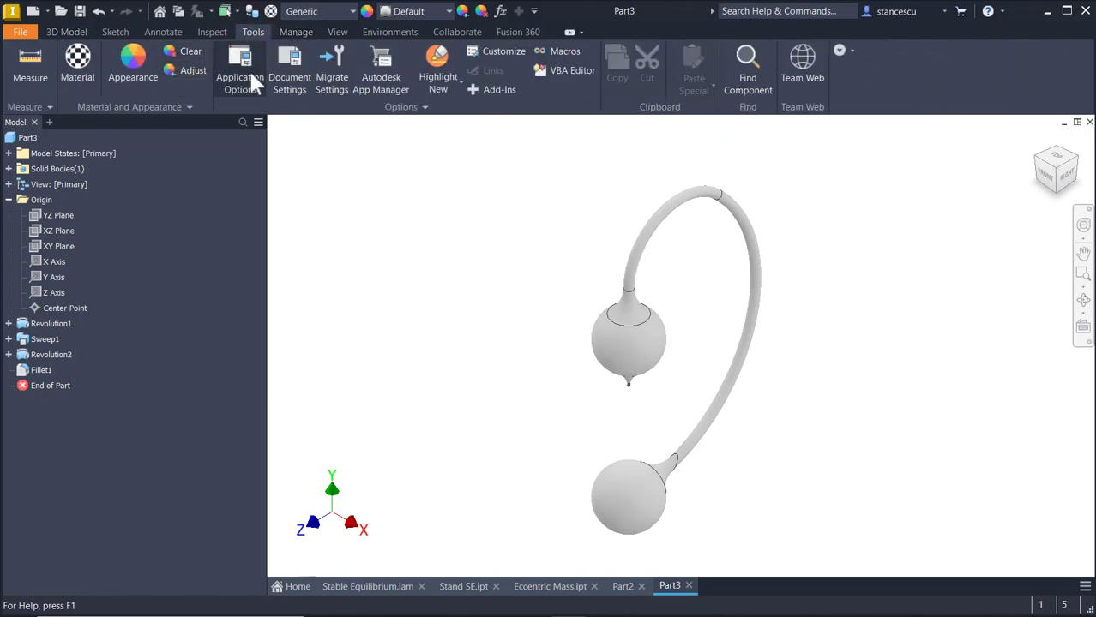
click(276, 67)
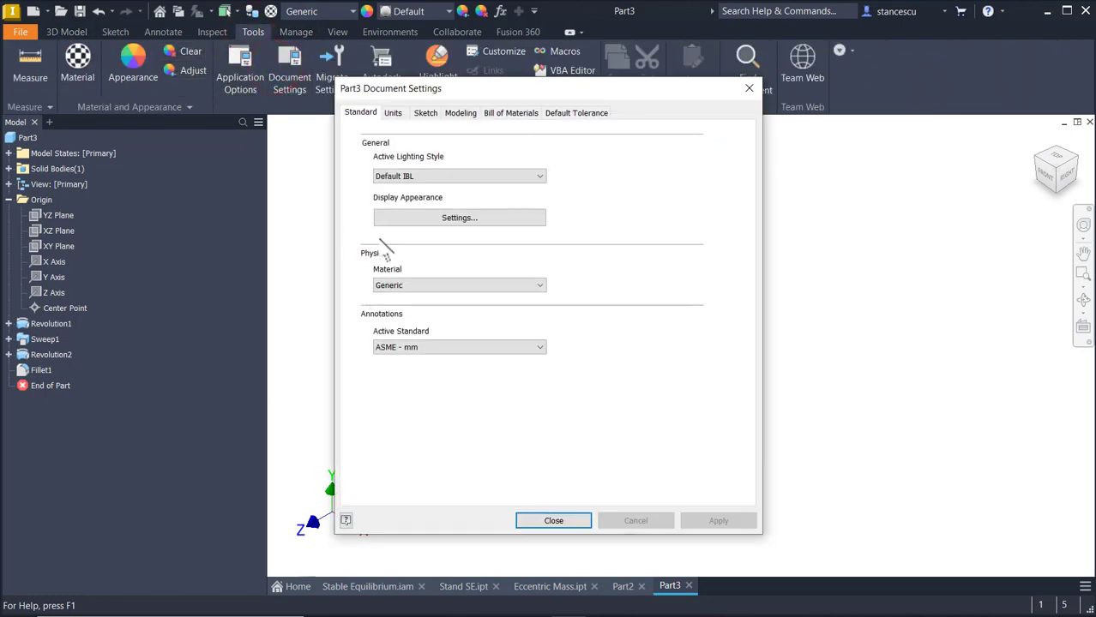
click(421, 217)
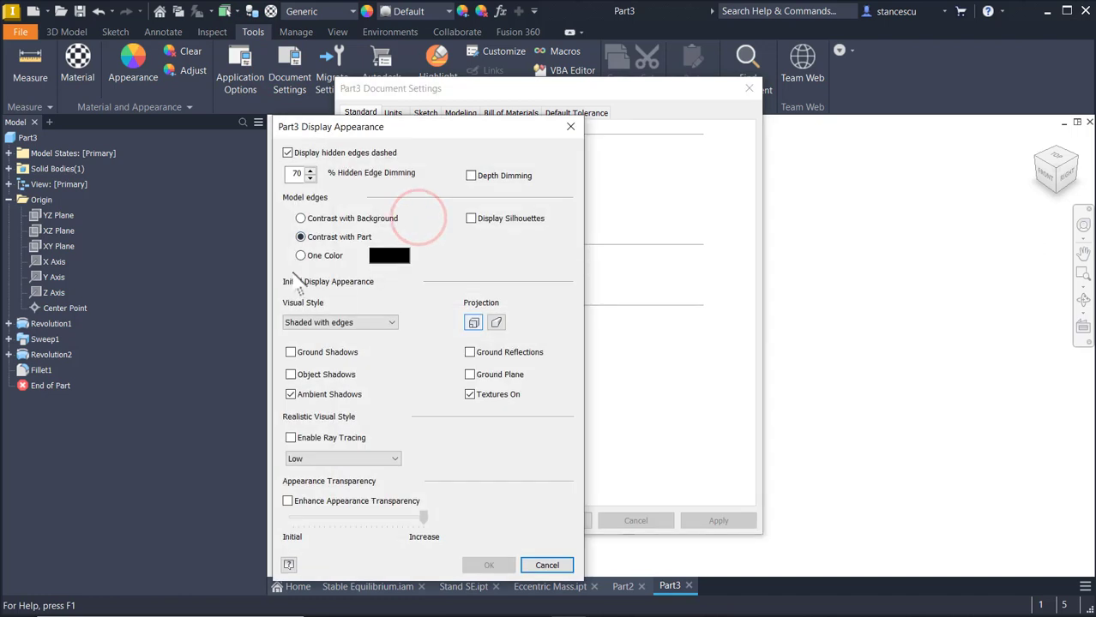
click(321, 324)
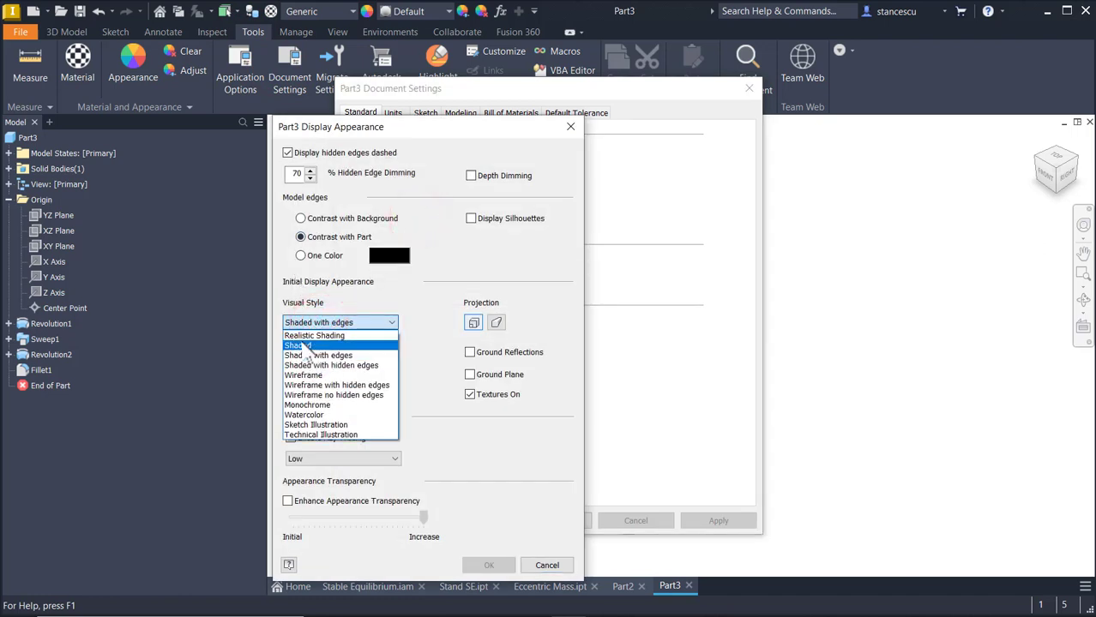
click(301, 346)
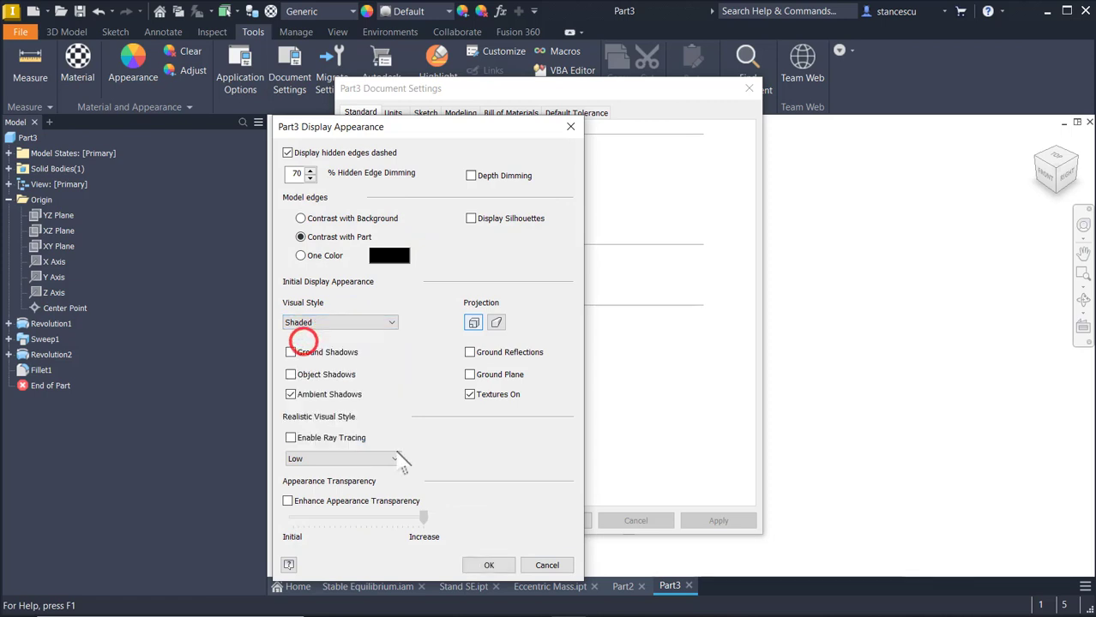
click(508, 566)
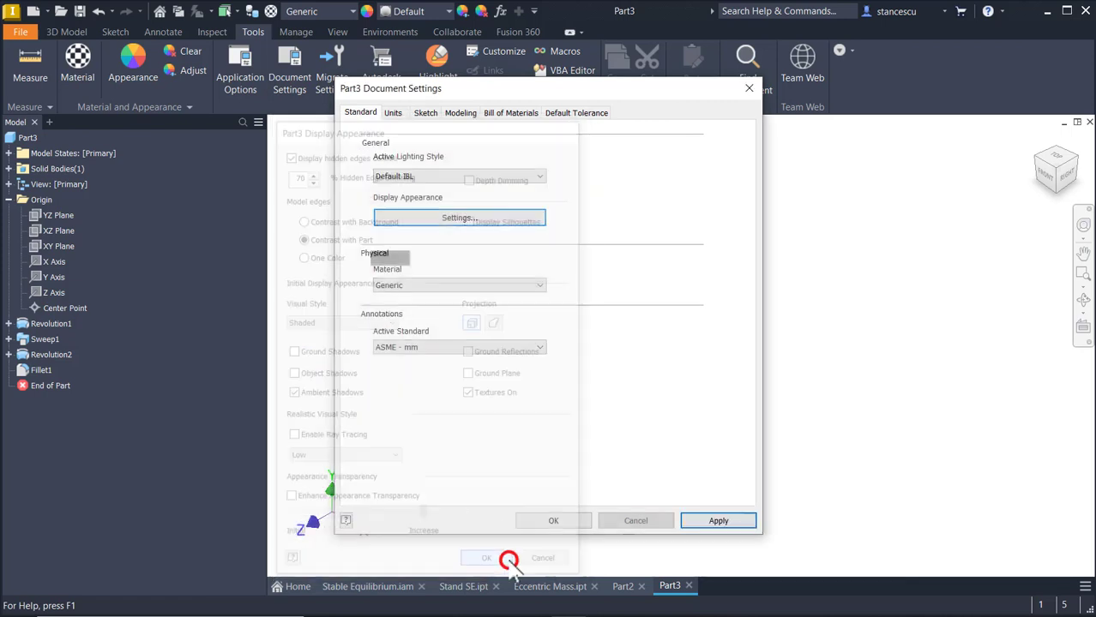
click(536, 521)
click(832, 245)
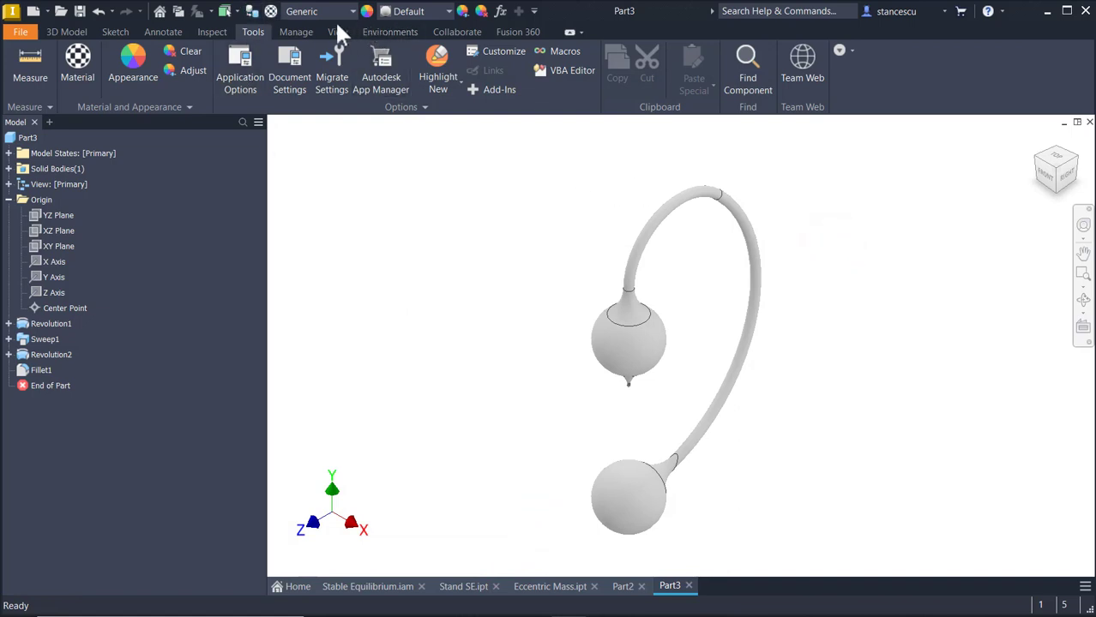
Assign the material Brass, Soft Yellow to the part and inspect the body from other angles
click(316, 10)
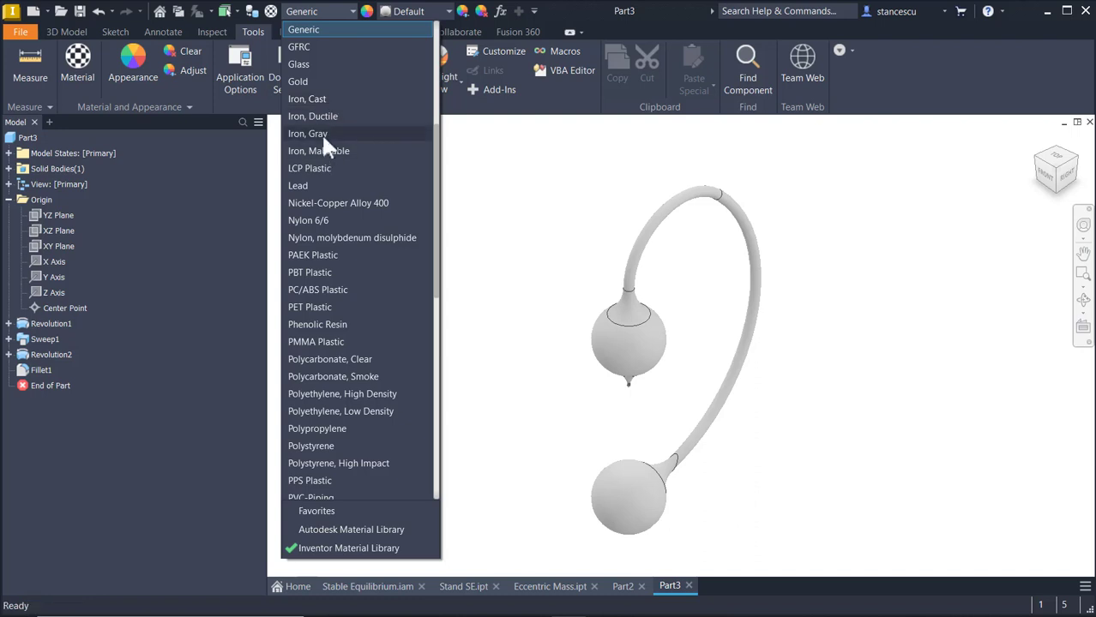
scroll(320, 131, up, 3)
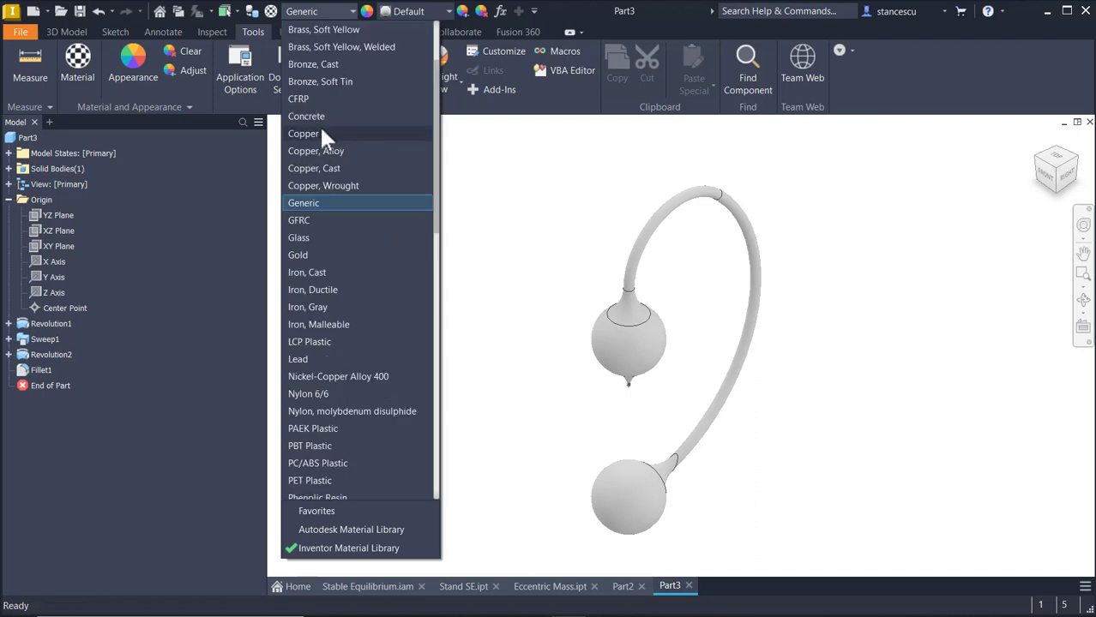
click(311, 31)
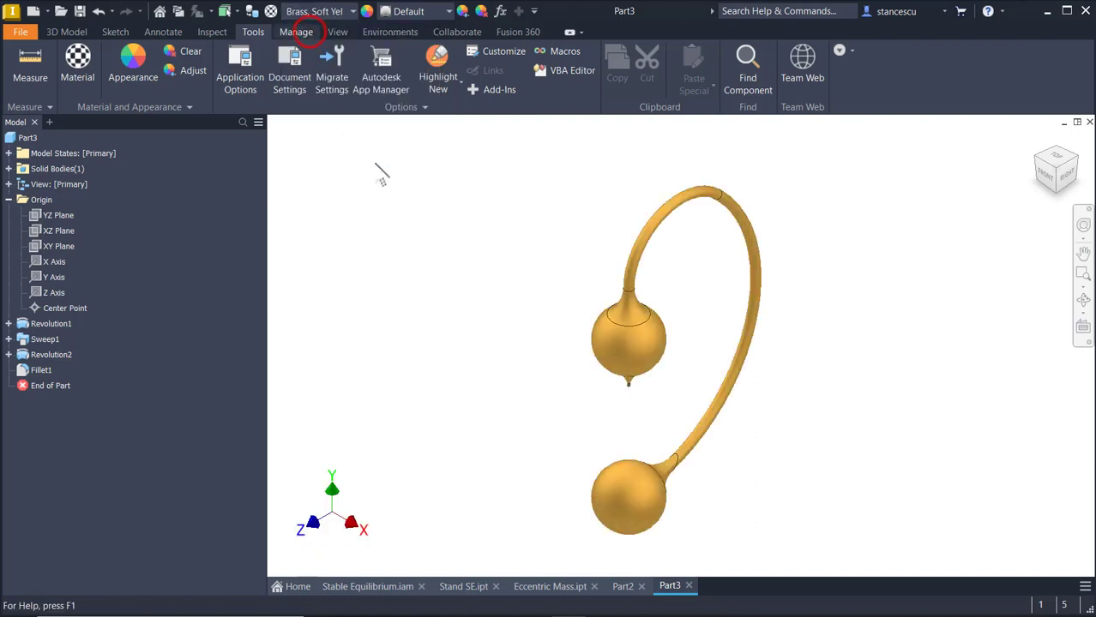
scroll(665, 347, up, 5)
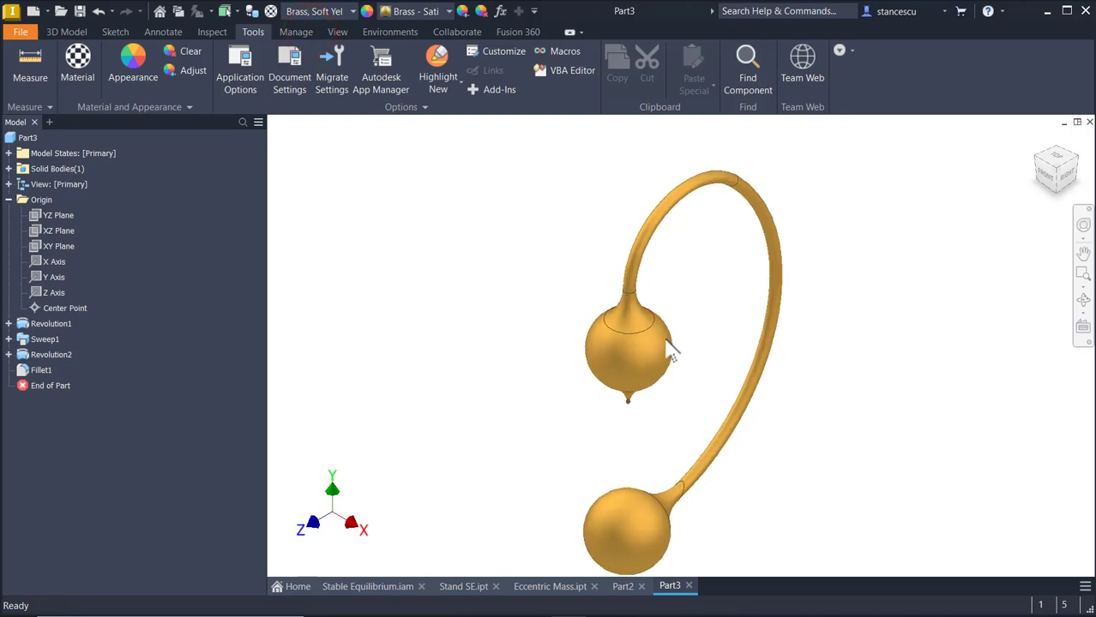
shift+middle_drag(661, 214, 423, 443)
key(F6)
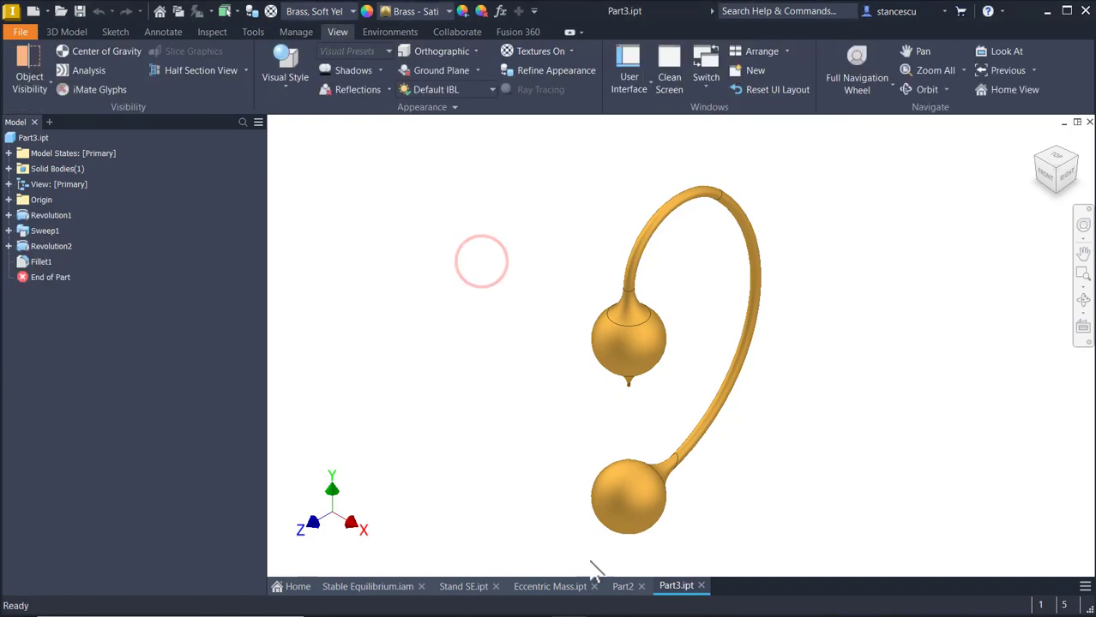
Switch to the Part2 stand model and save it as "Stand after" in the Stable Equilibrium folder
click(614, 592)
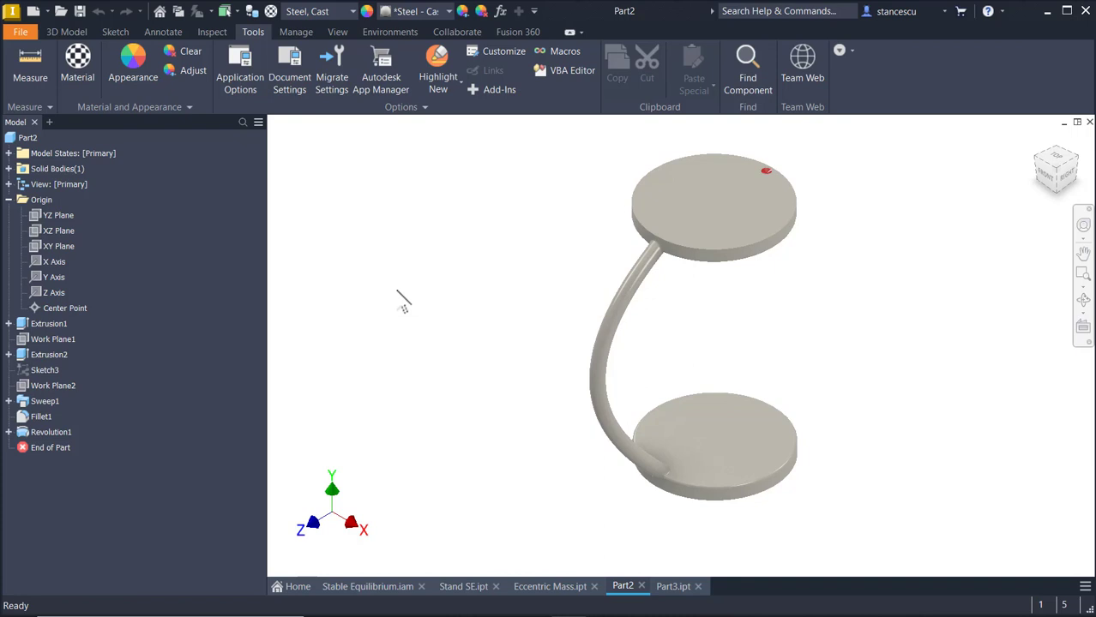
click(26, 36)
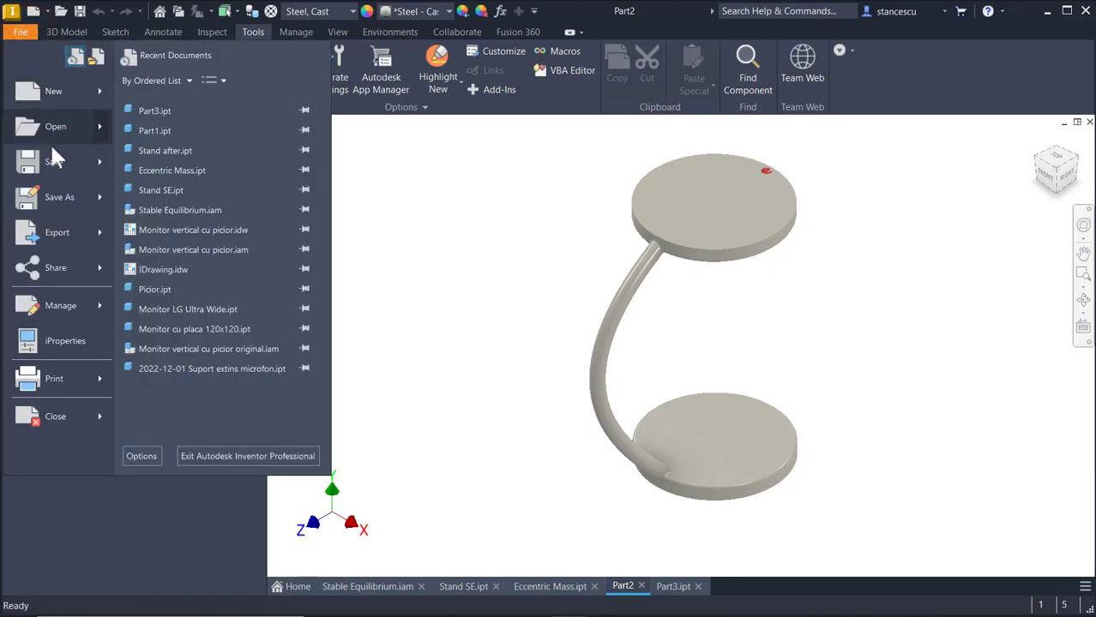
click(59, 208)
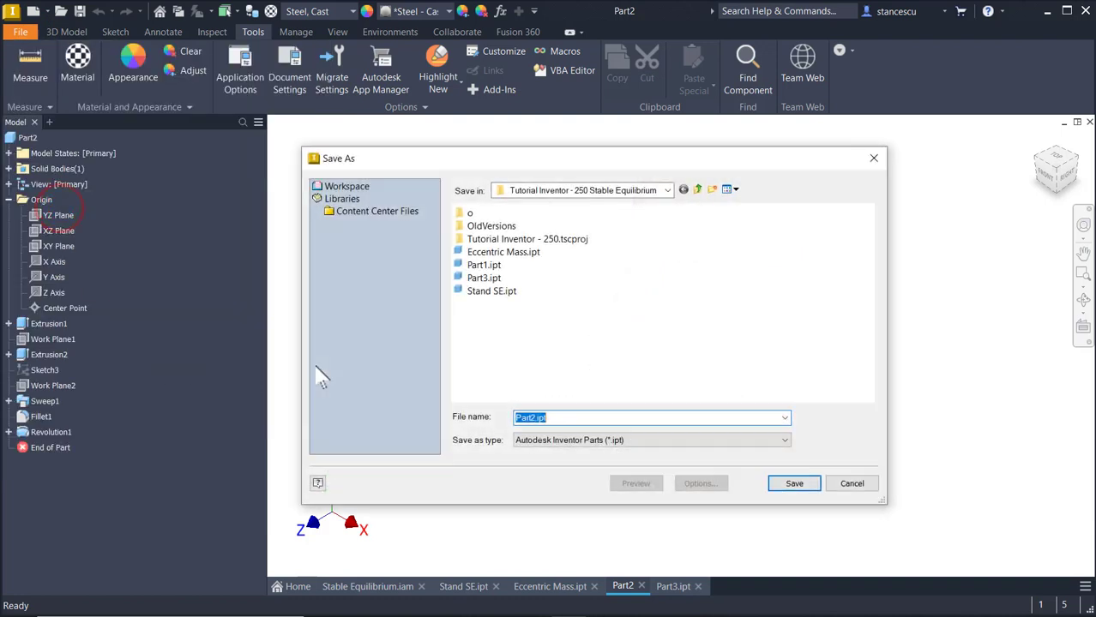
text(Stand)
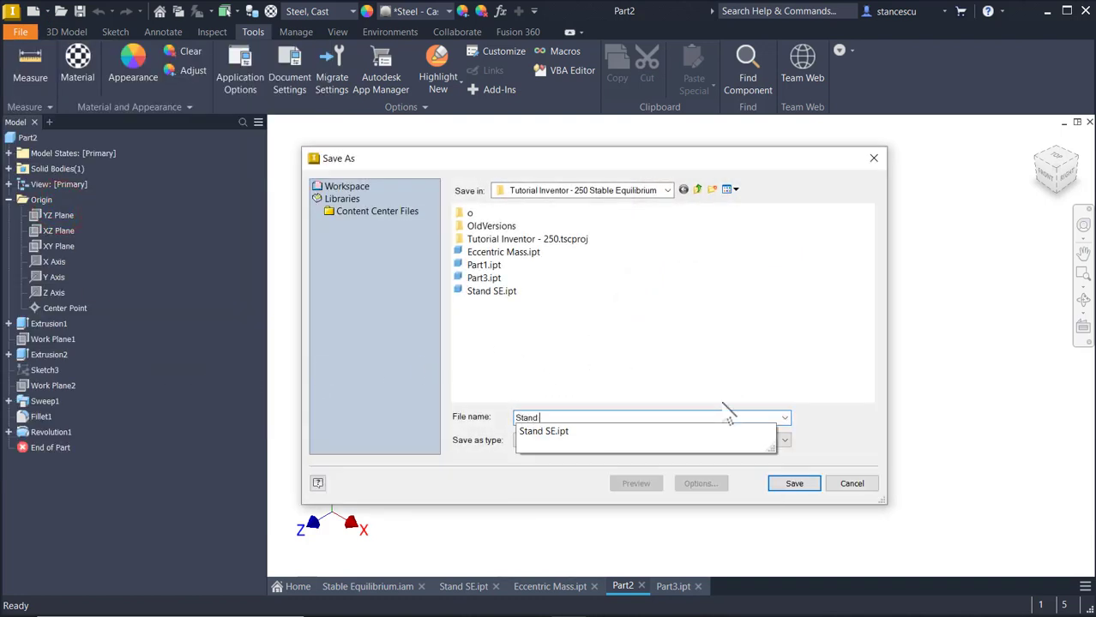
text( af)
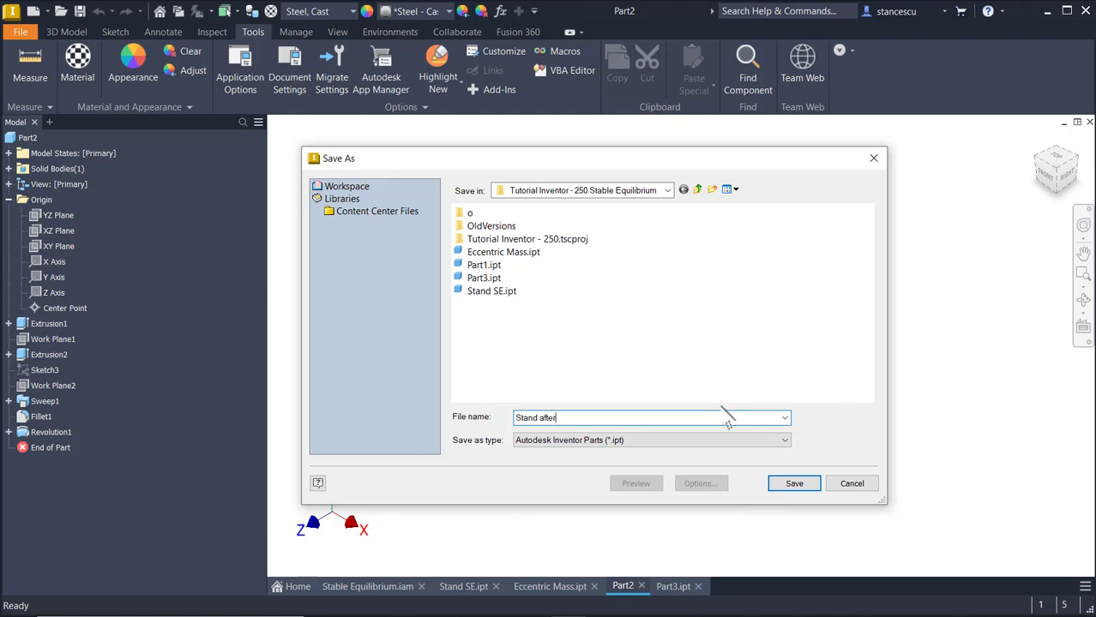
text(ter)
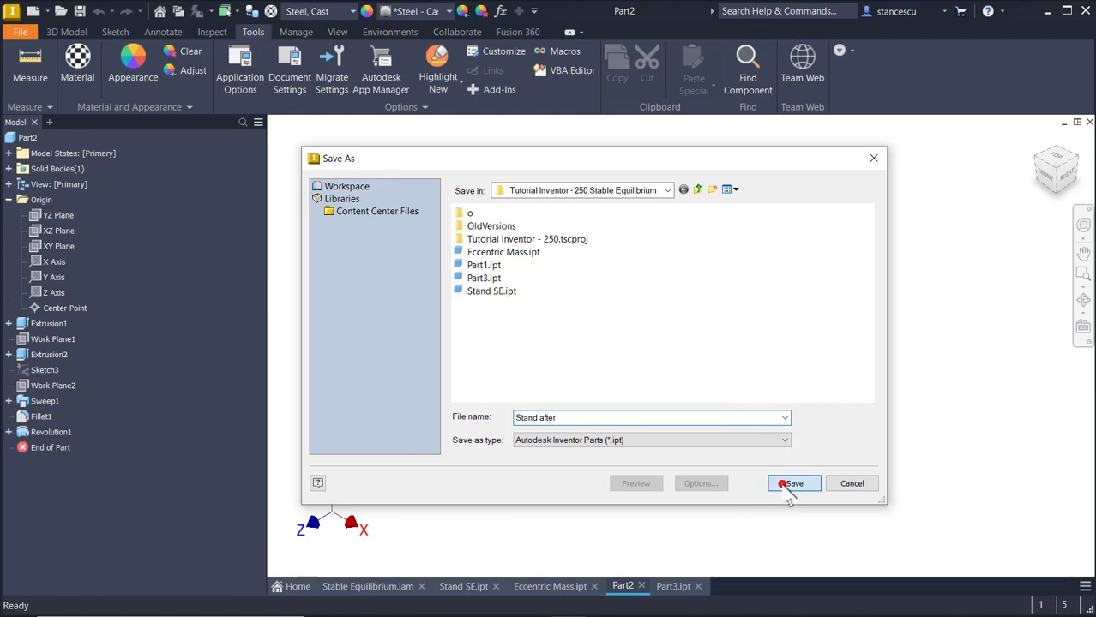
click(787, 485)
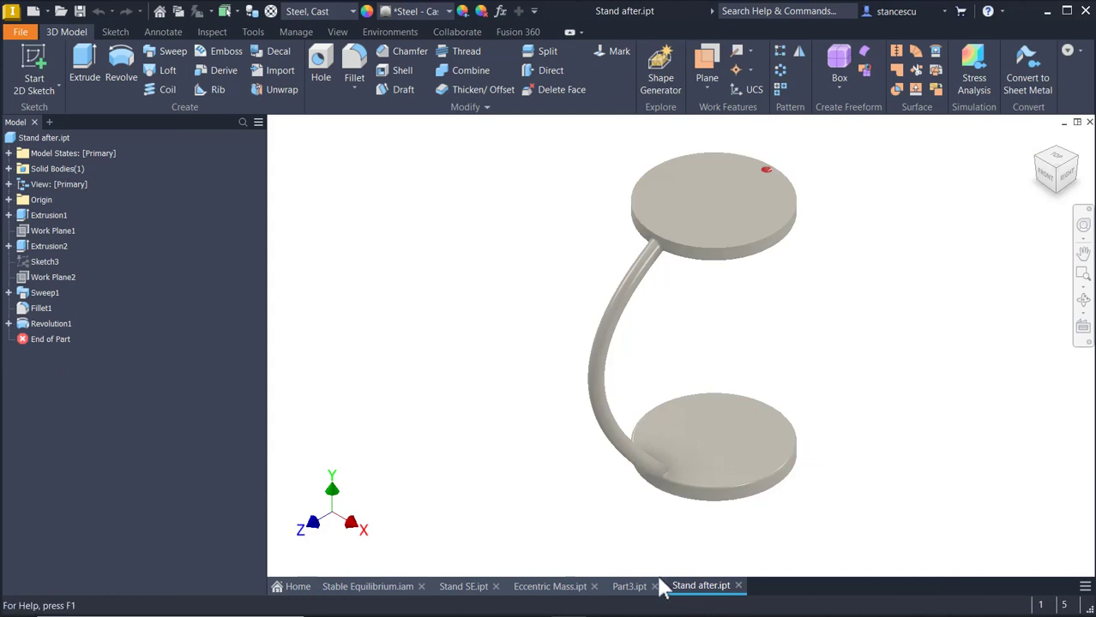
Switch to Part3.ipt and save it under the name "Eccentric Mass after" in the same folder
click(630, 588)
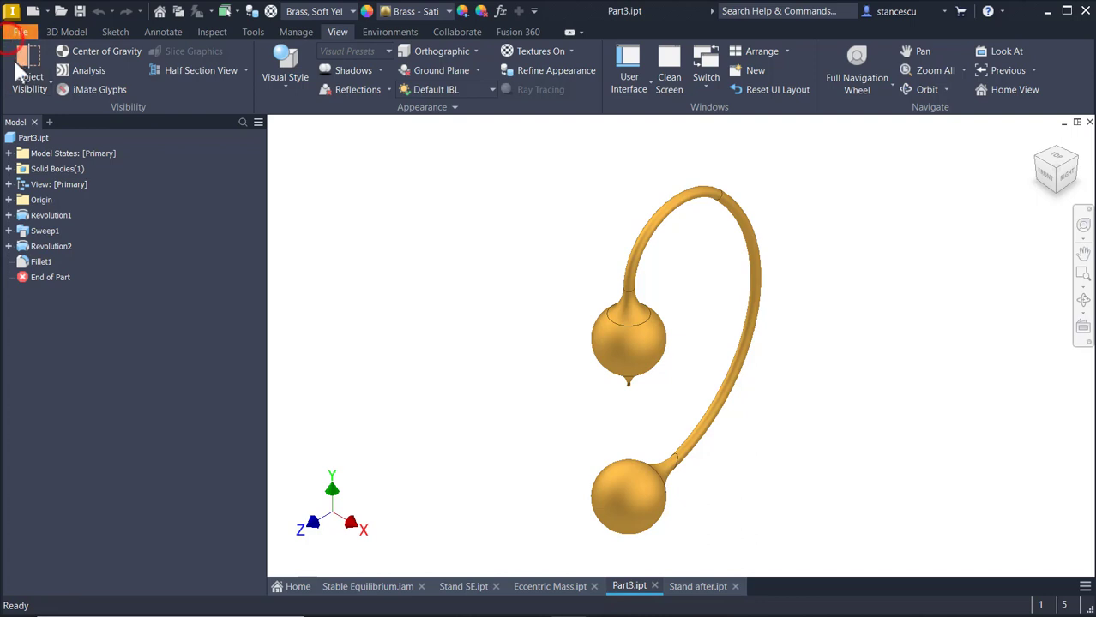
click(20, 31)
click(47, 203)
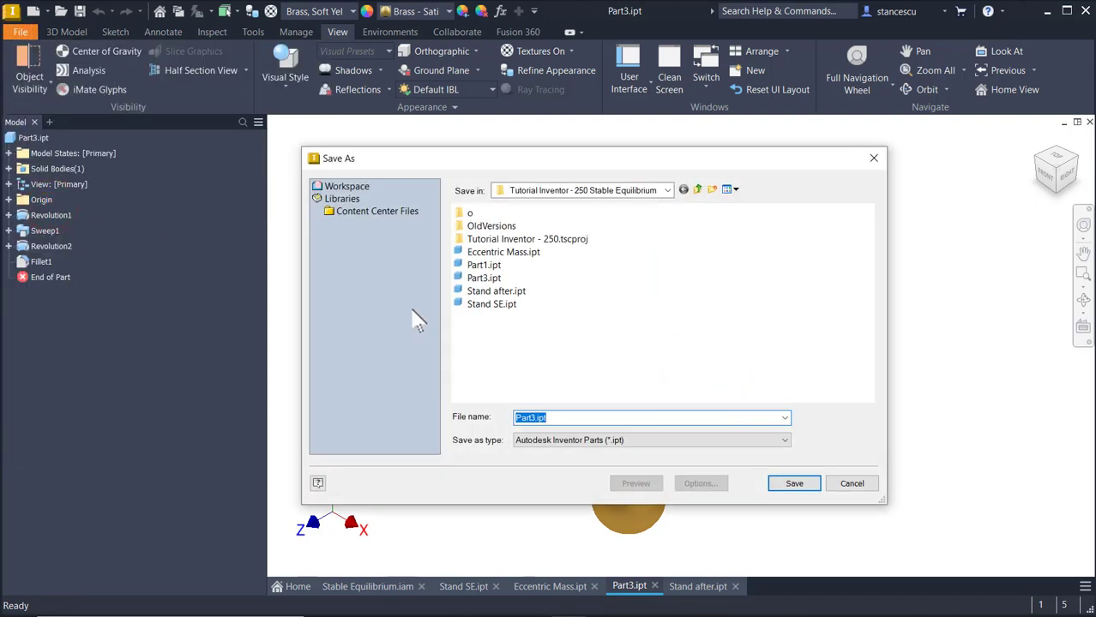
text(E)
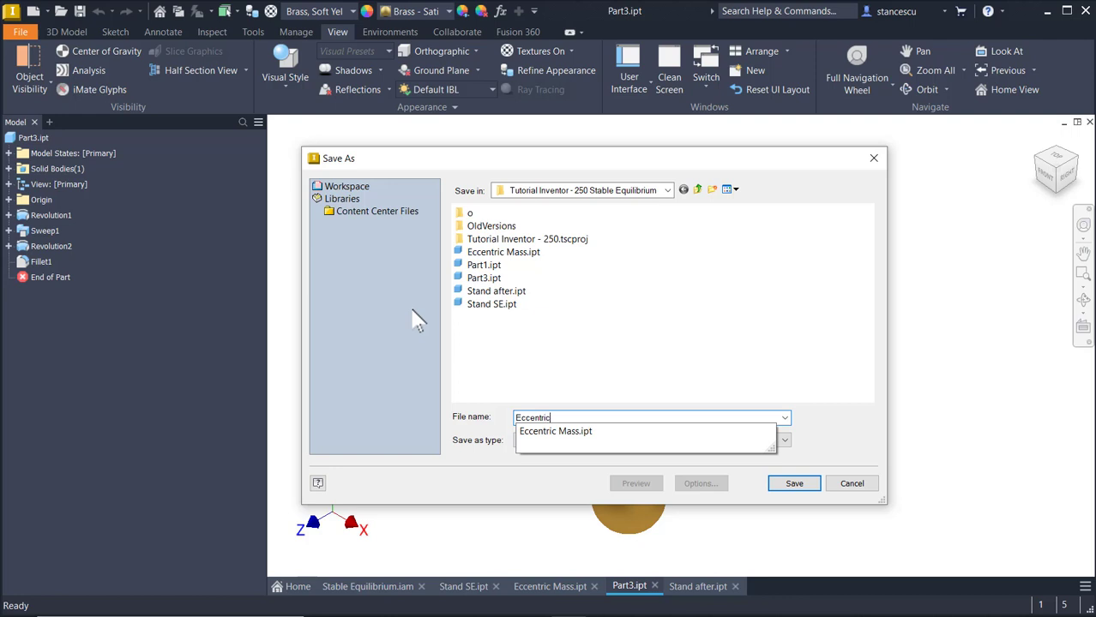
text(ccentric Mass )
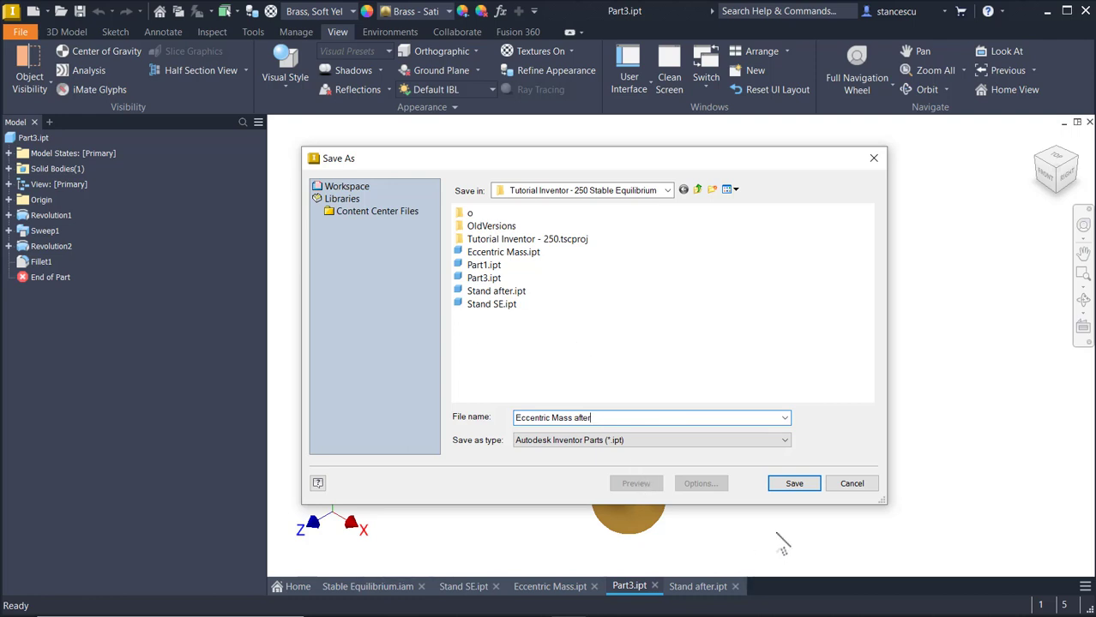
text(after)
click(803, 484)
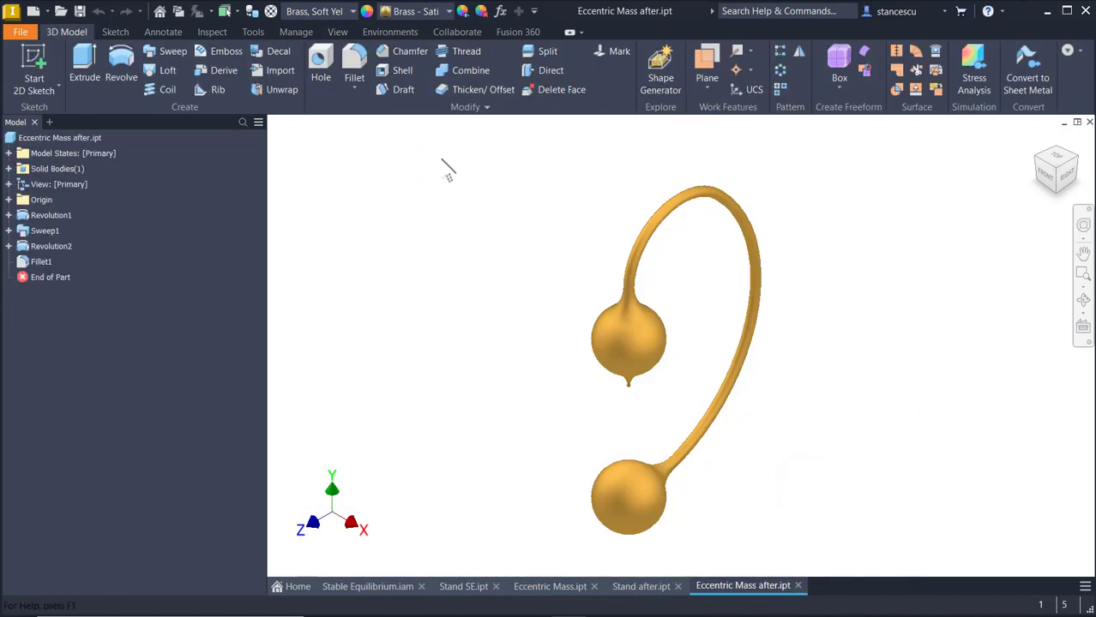
Create a new assembly from the metric Standard (mm).iam template and place Stand after.ipt grounded at the origin
click(32, 11)
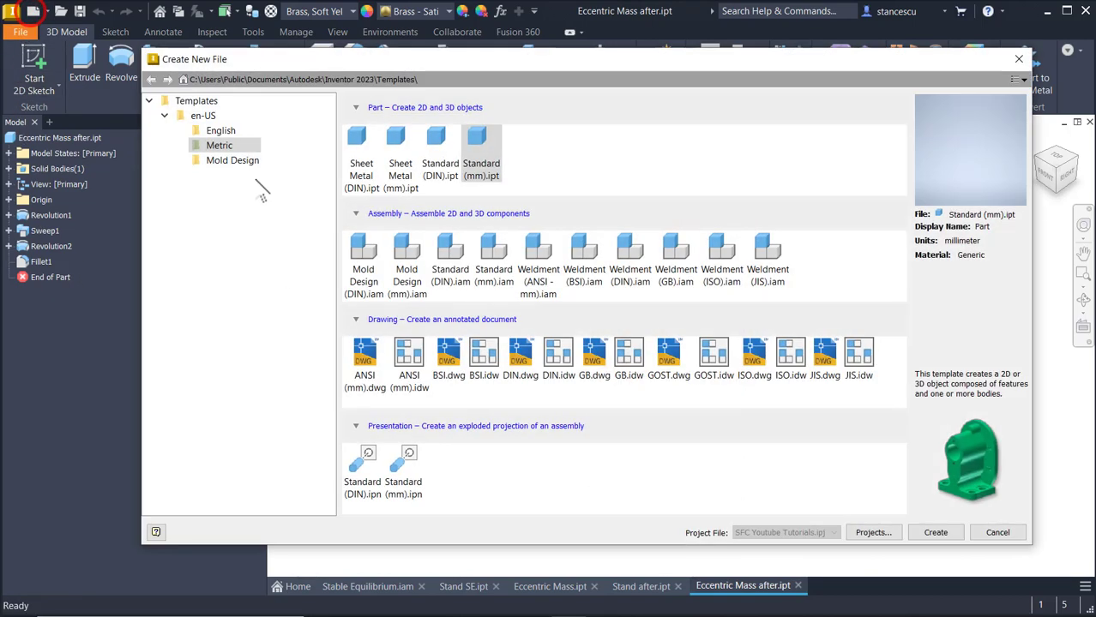
double_click(495, 253)
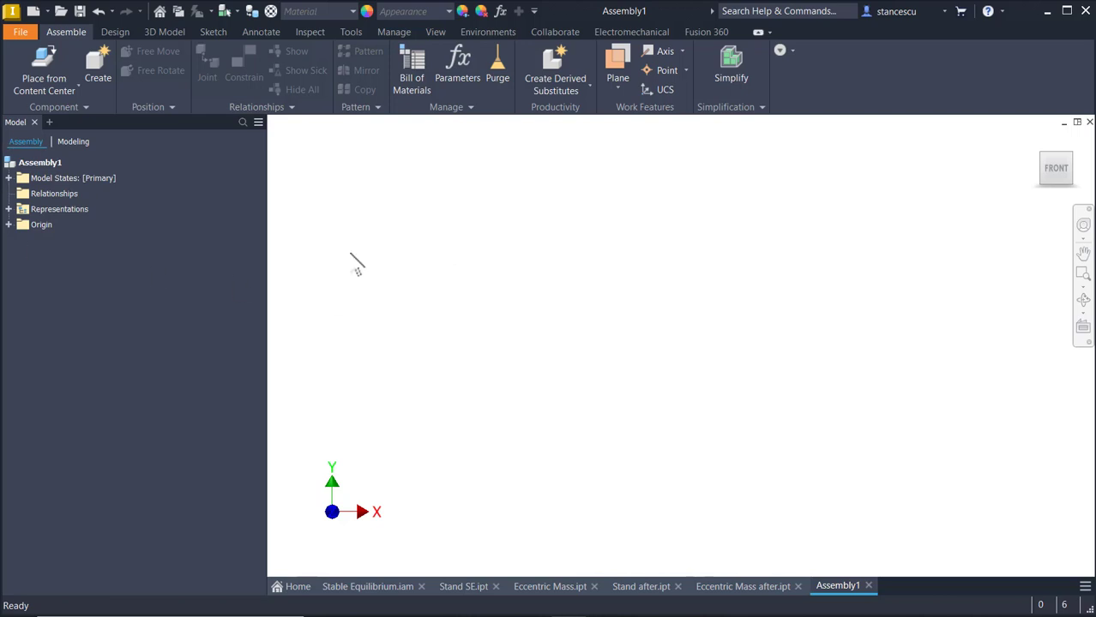
click(72, 87)
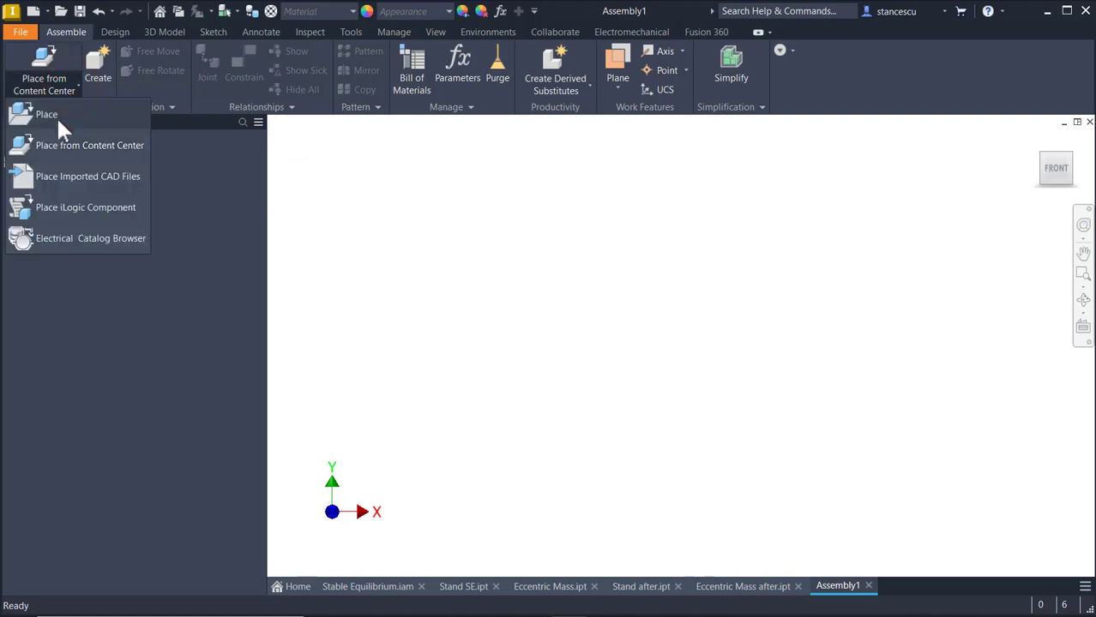
click(54, 114)
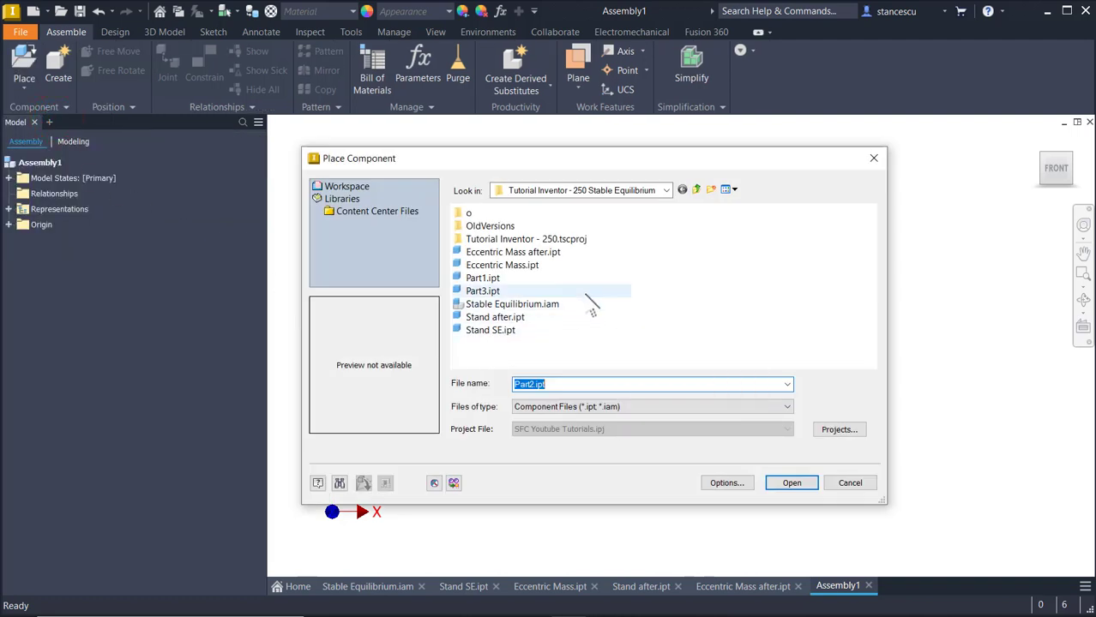
double_click(463, 318)
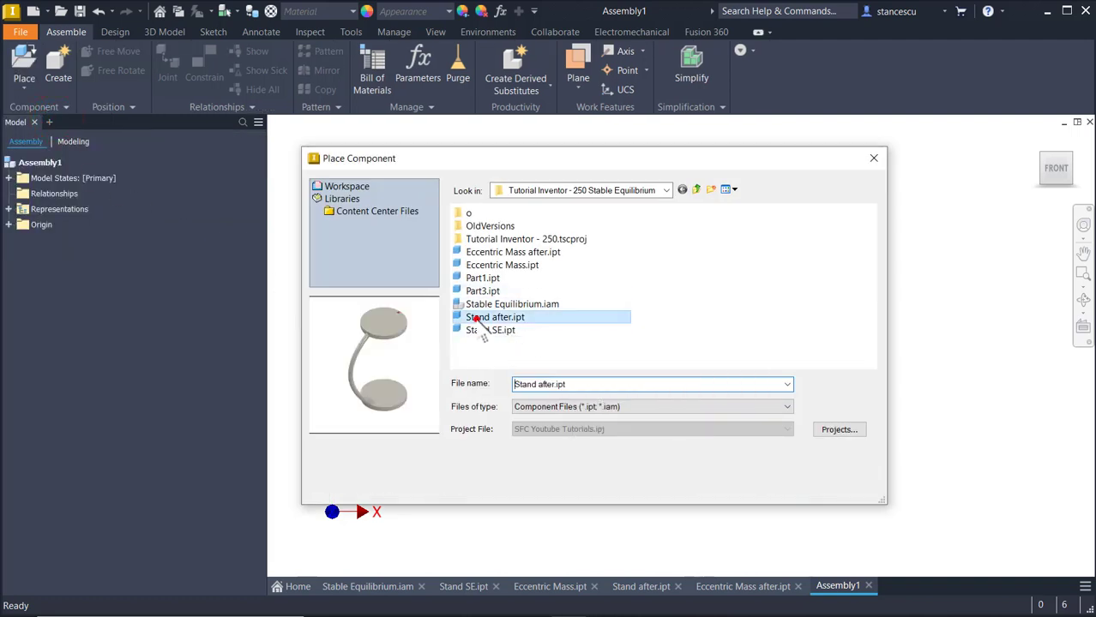
right_click(569, 343)
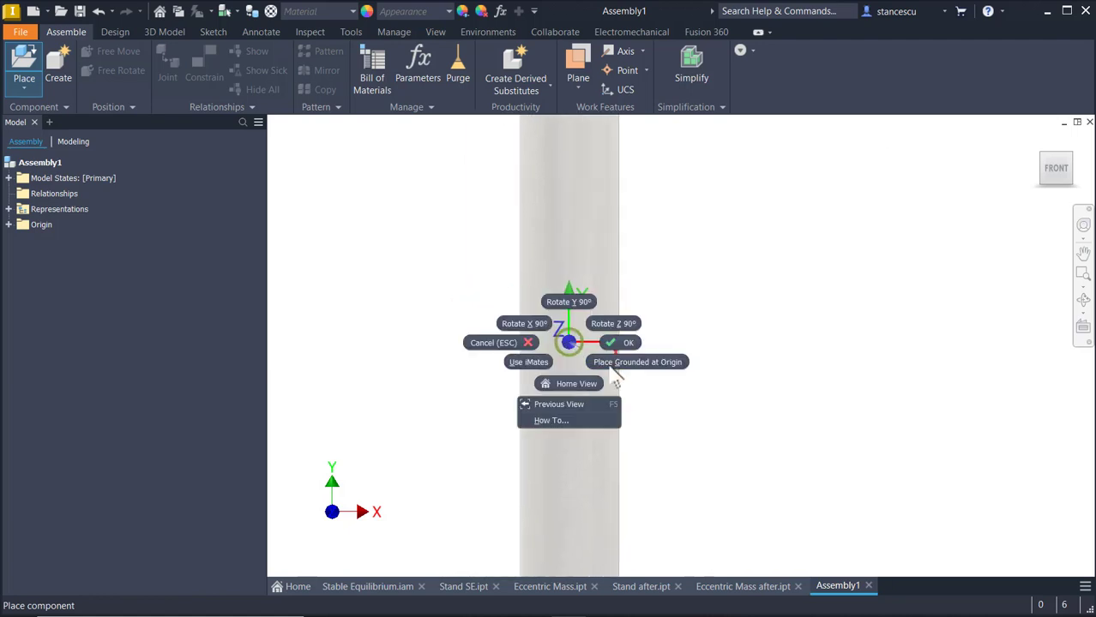
click(636, 362)
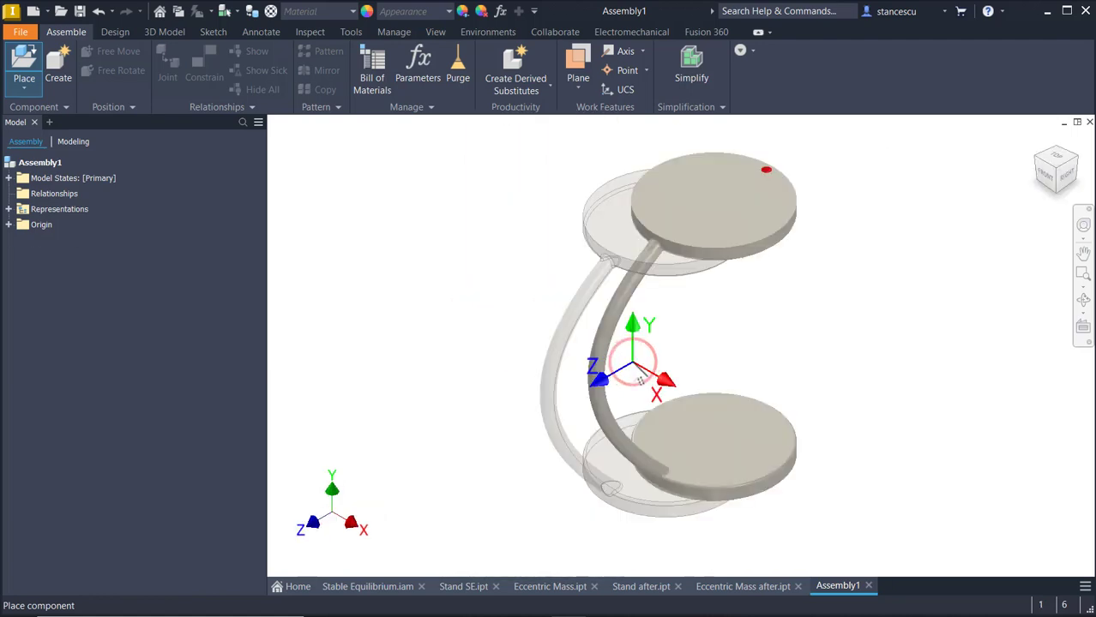
key(Escape)
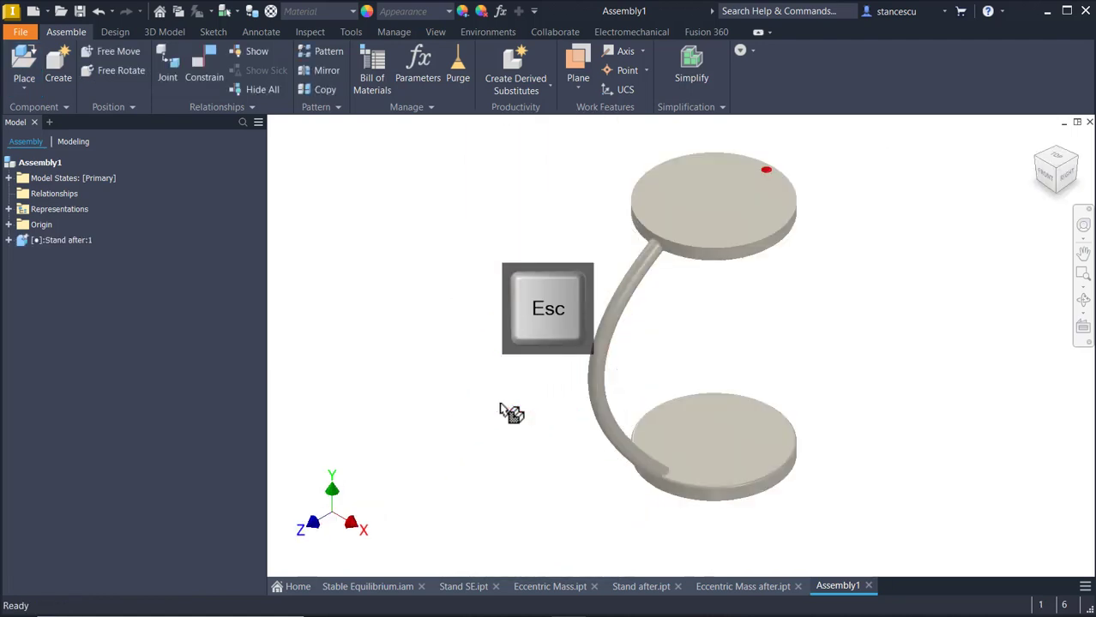
Place one instance of Eccentric Mass after.ipt rotated 90° about Z, and move it beside the stand
key(p)
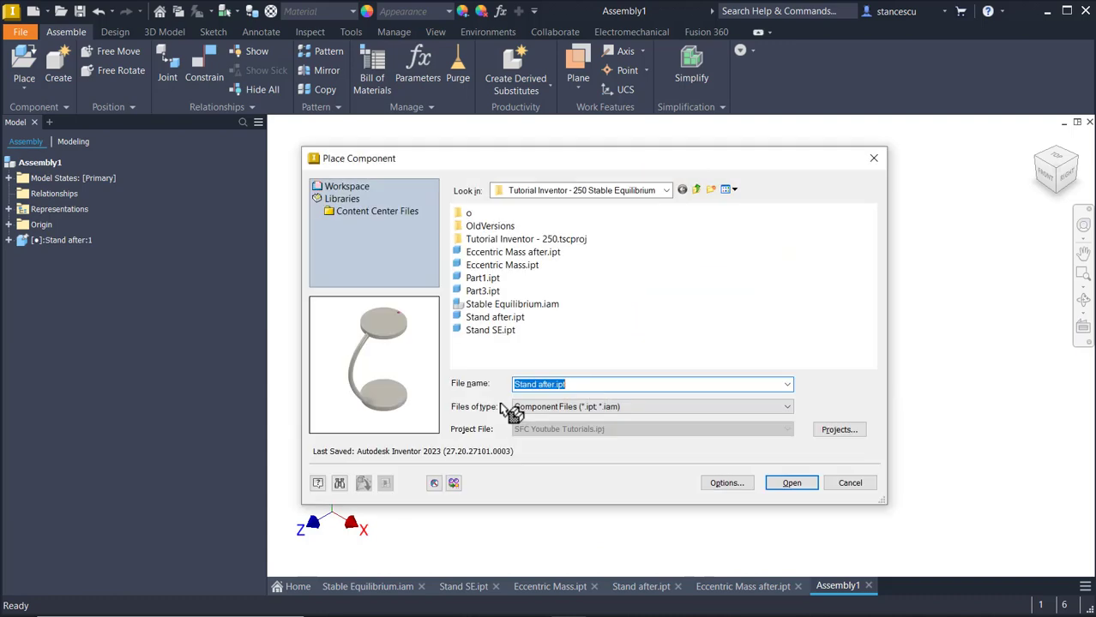
double_click(512, 252)
right_click(505, 268)
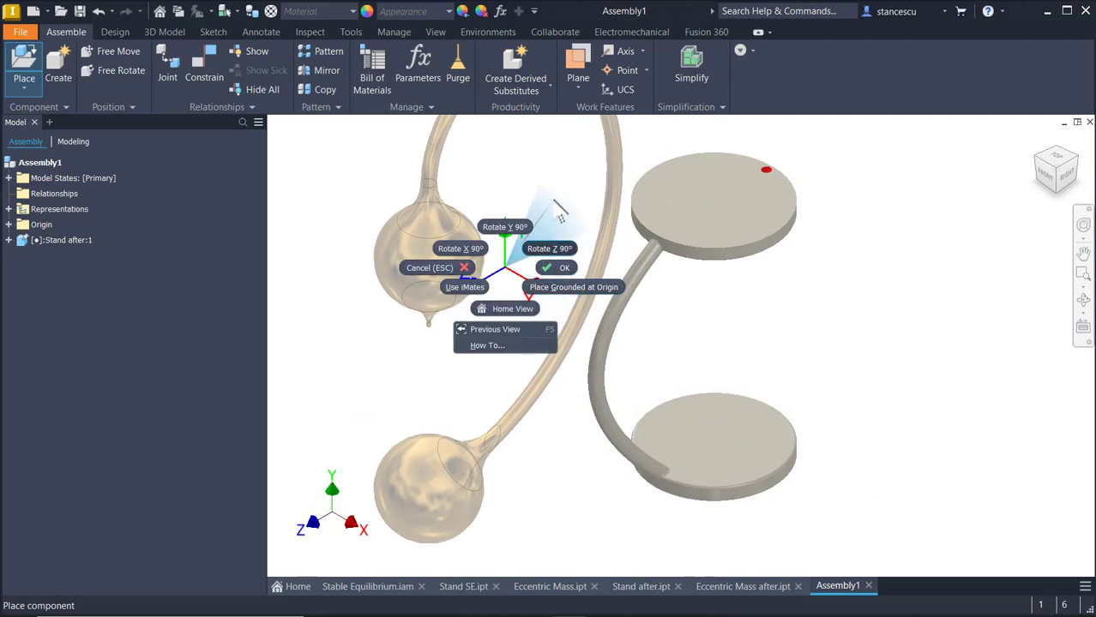
click(561, 199)
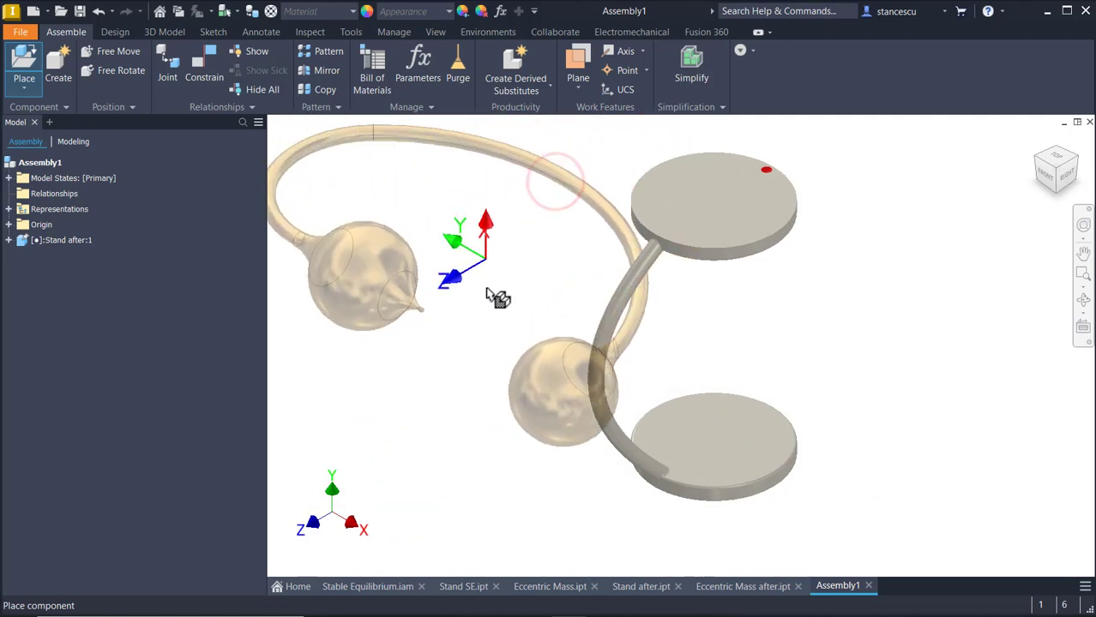
click(485, 282)
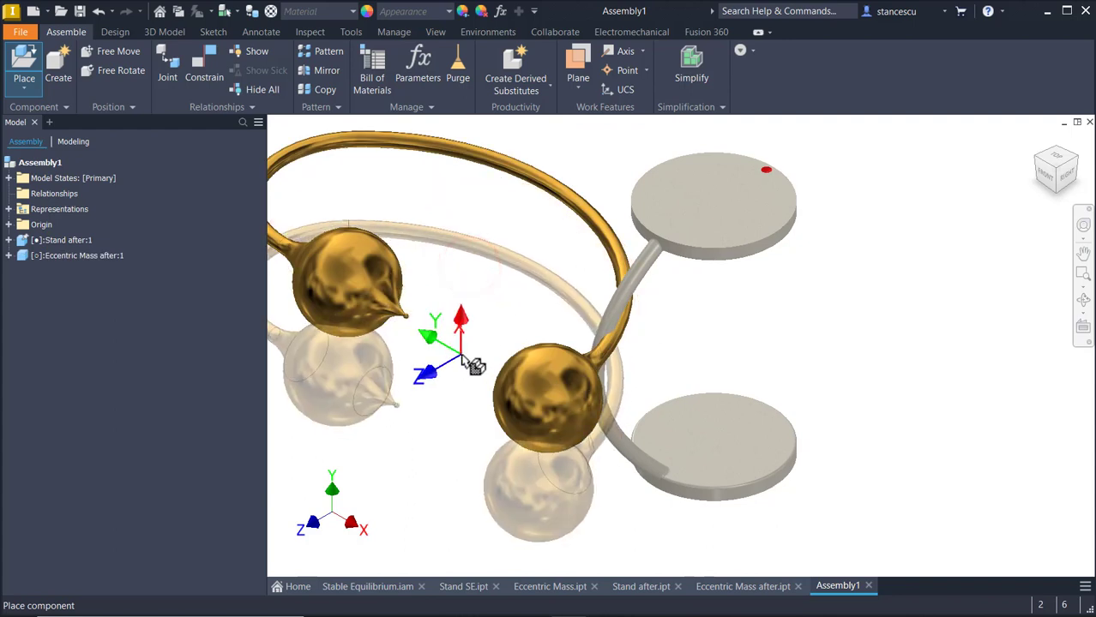
key(Escape)
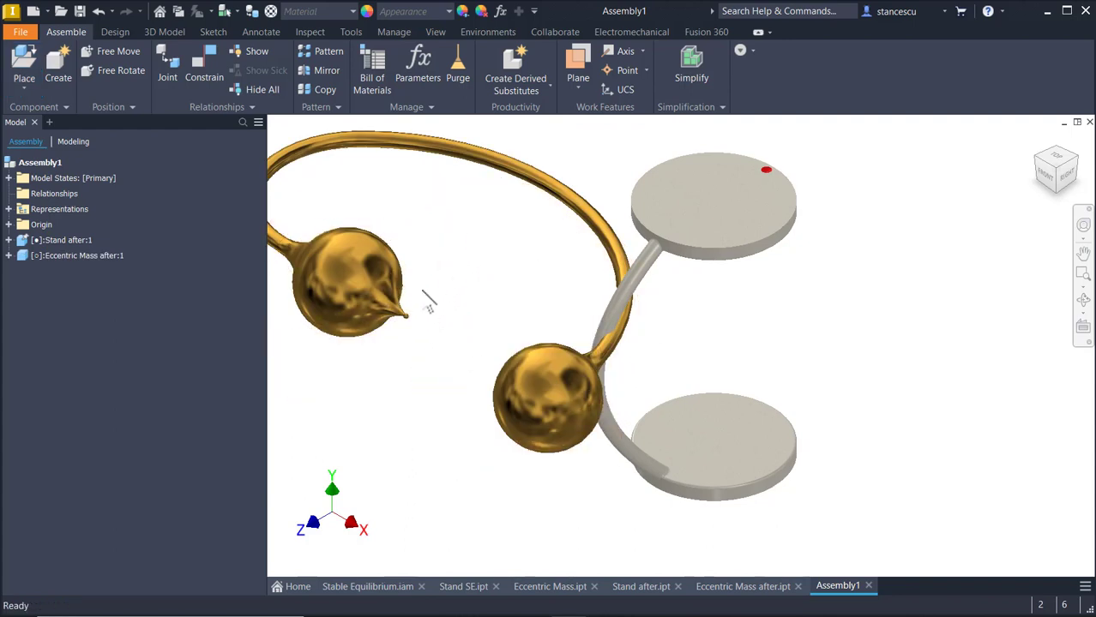
drag(567, 380, 867, 405)
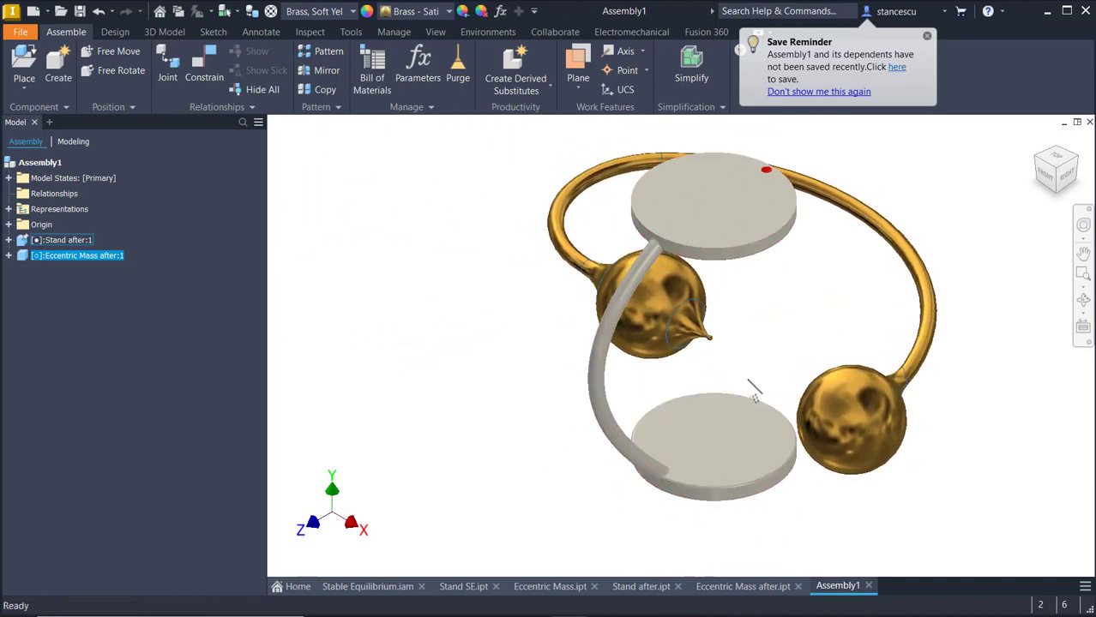
Mate the centre of the small ball at the eccentric mass's tip to the stand's red recess with 0 mm offset
click(202, 62)
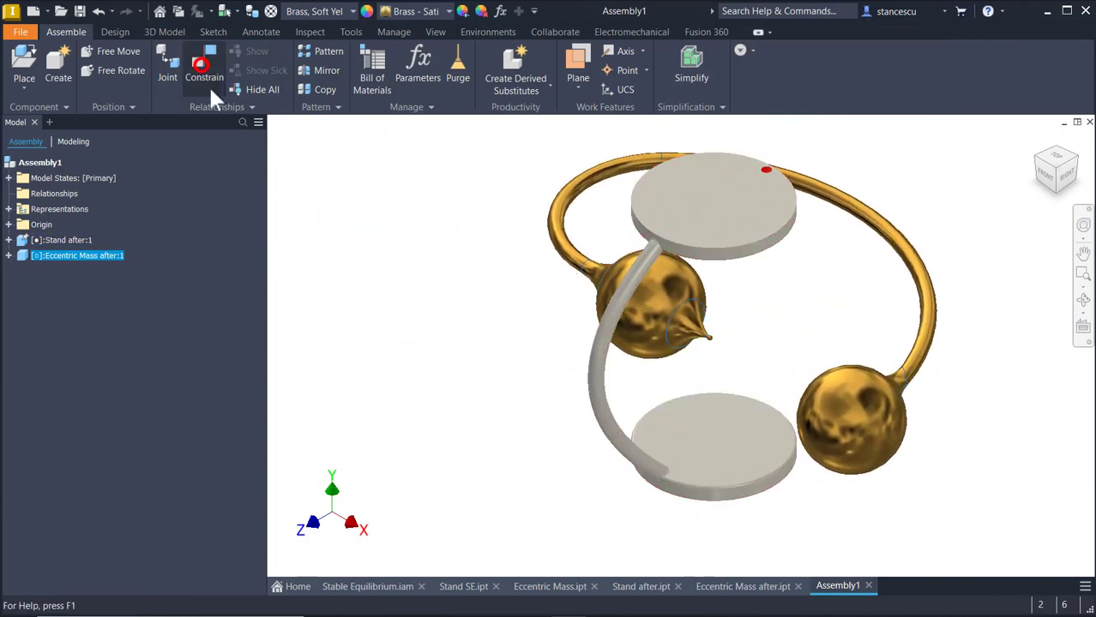
scroll(717, 329, up, 5)
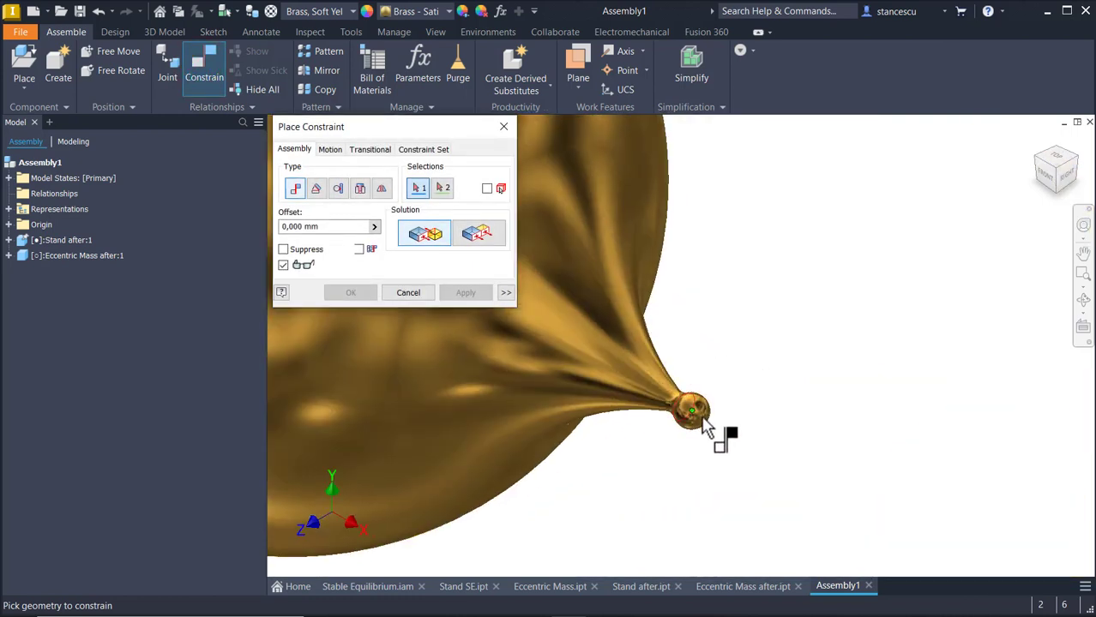
click(704, 436)
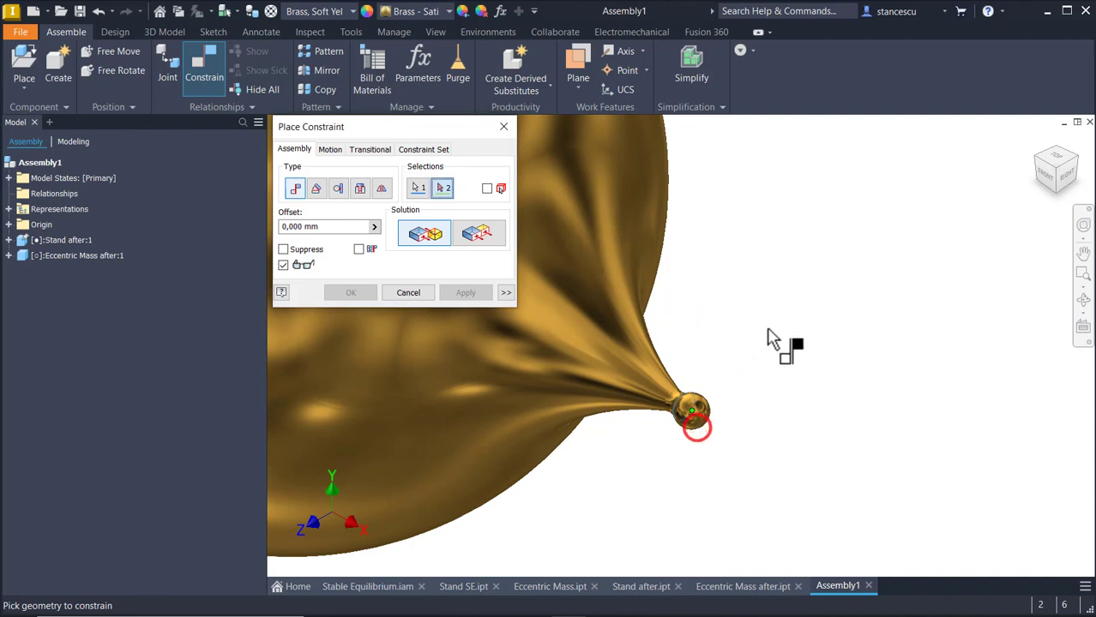
scroll(784, 291, down, 2)
middle_drag(799, 231, 704, 502)
scroll(704, 502, down, 3)
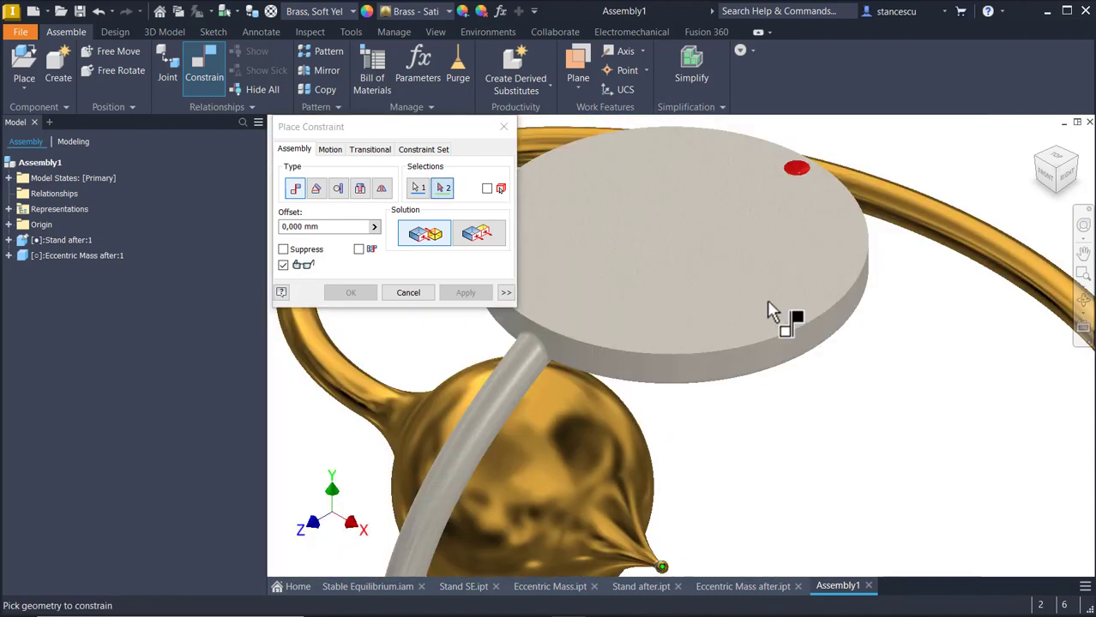
middle_drag(768, 300, 726, 394)
scroll(744, 250, up, 5)
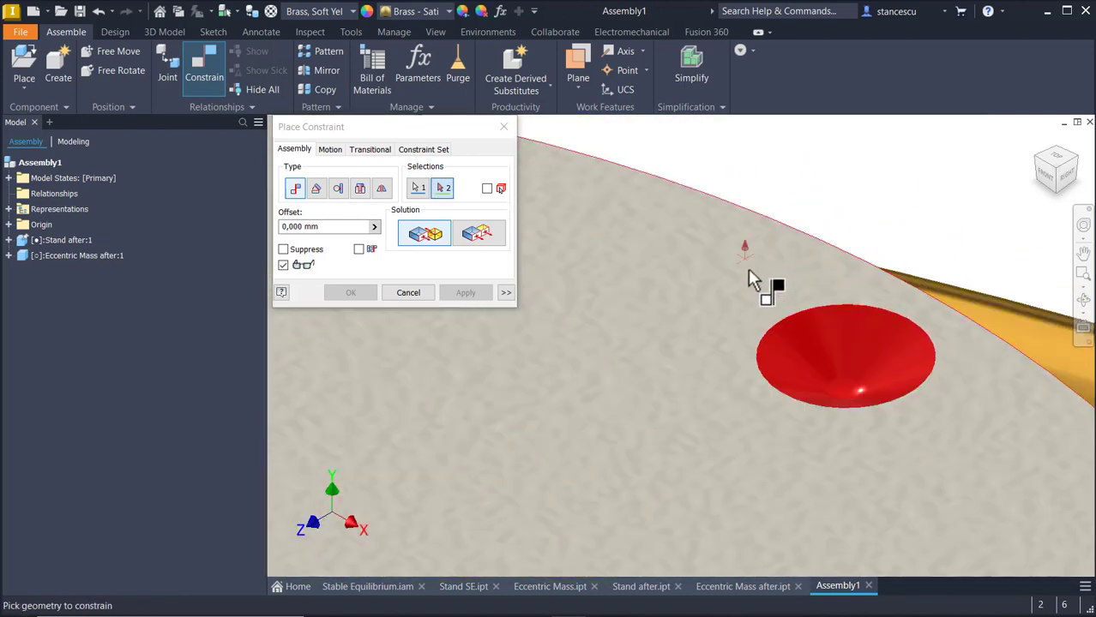
click(850, 386)
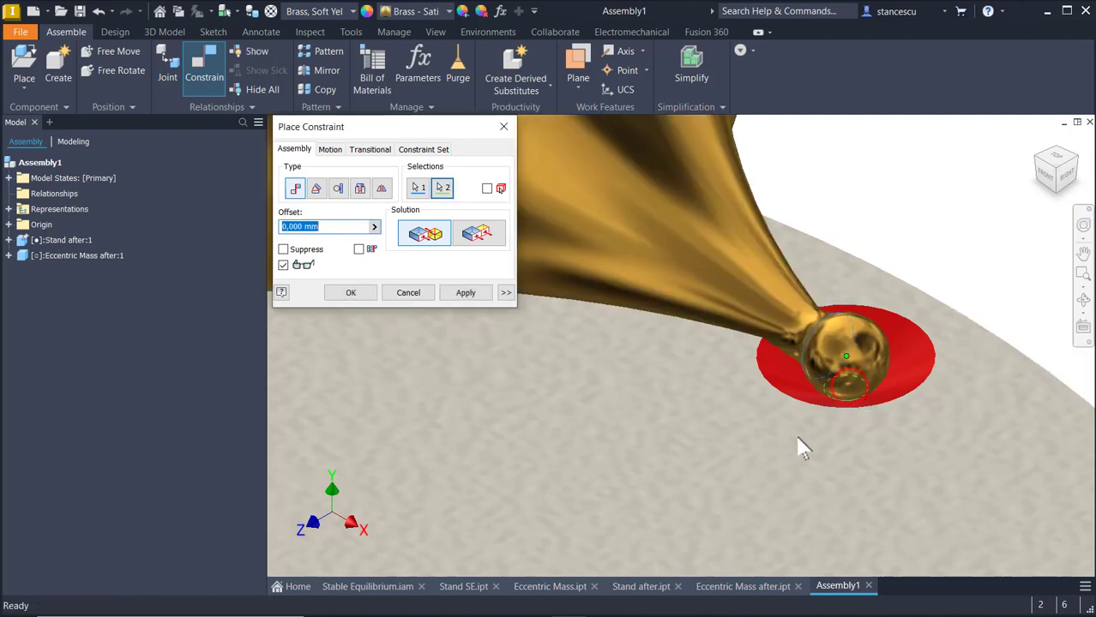
click(355, 294)
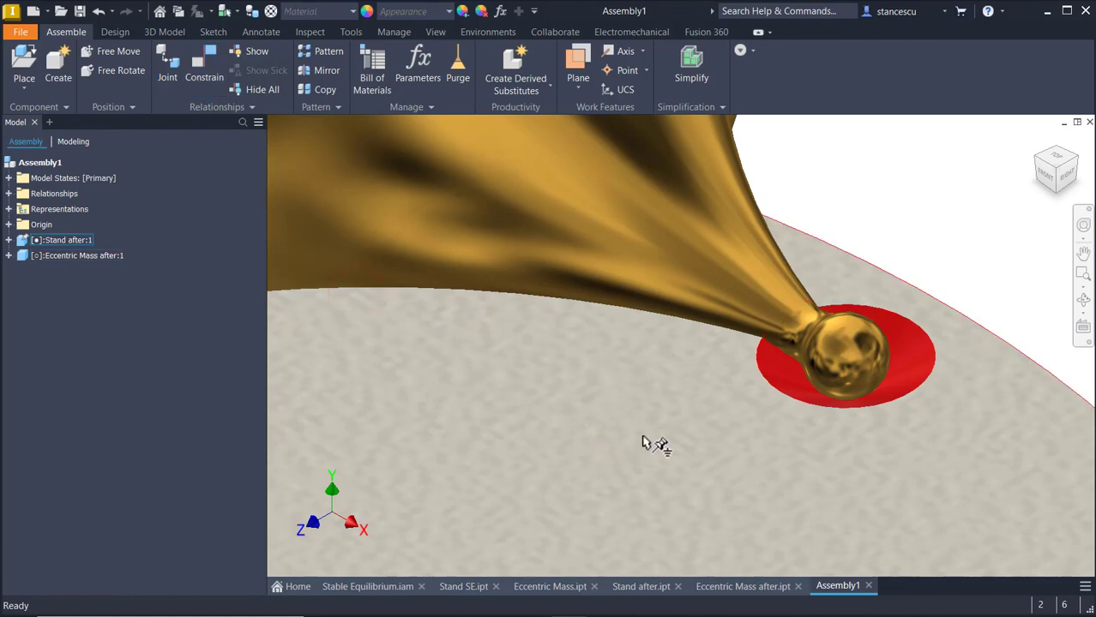
Examine how the eccentric mass's tip sits in the stand's recess from several angles, including below the upper disc
shift+middle_drag(721, 421, 797, 311)
drag(777, 292, 911, 316)
shift+middle_drag(912, 315, 923, 335)
drag(923, 334, 725, 246)
shift+middle_drag(724, 245, 680, 221)
click(680, 213)
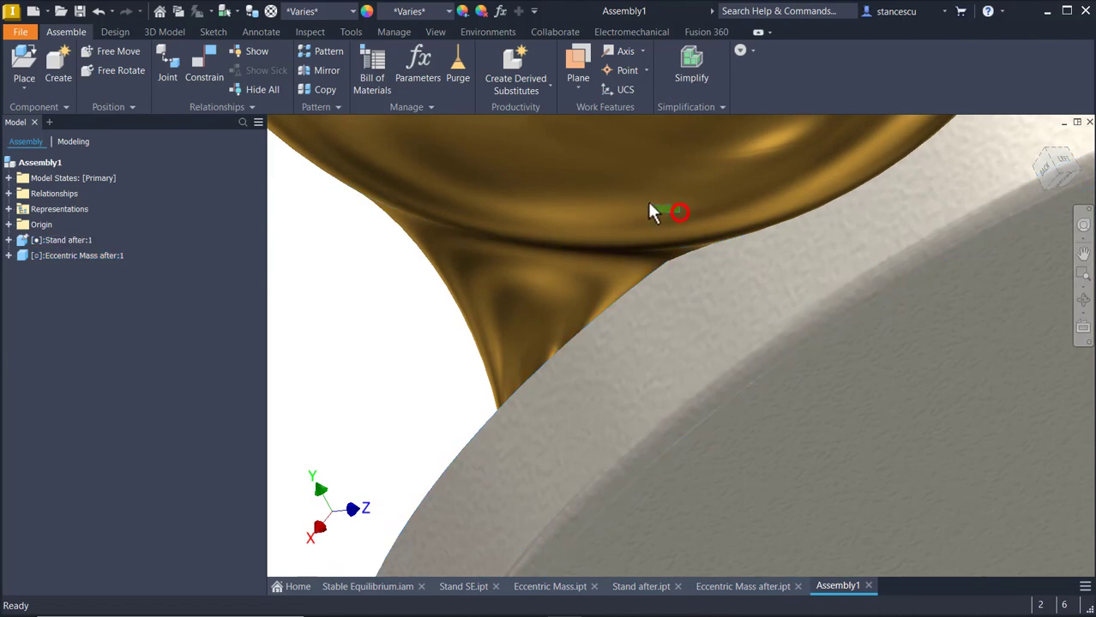
drag(648, 238, 517, 320)
shift+middle_drag(517, 321, 713, 391)
scroll(714, 391, down, 10)
shift+middle_drag(751, 465, 729, 502)
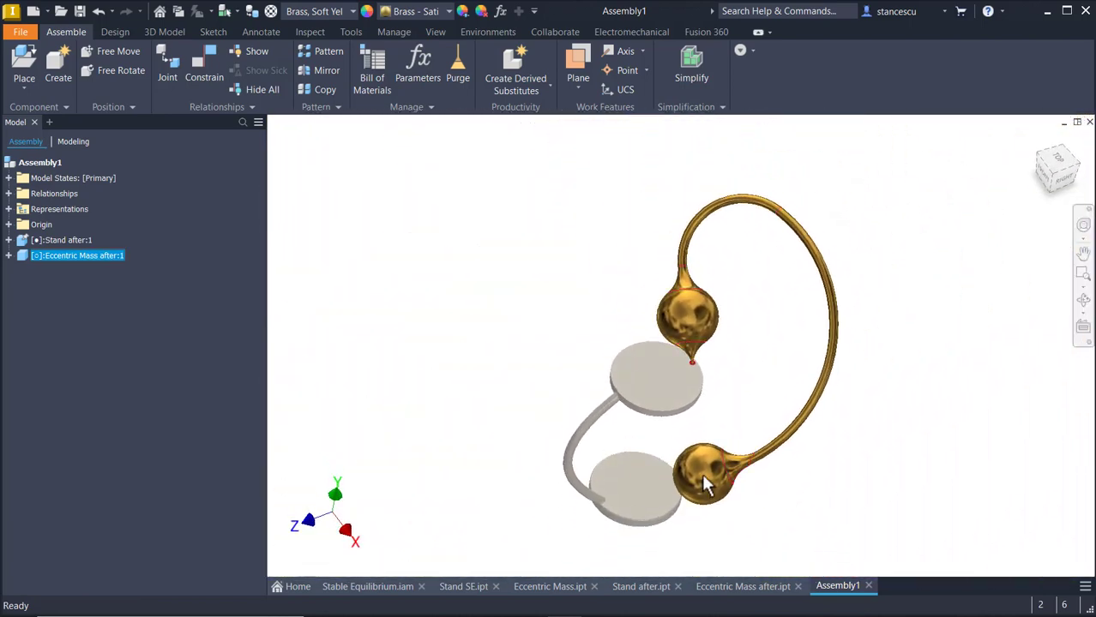
Swing the eccentric mass until its lower ball hangs over the stand's base, and check the pose from the right side
drag(703, 484, 583, 505)
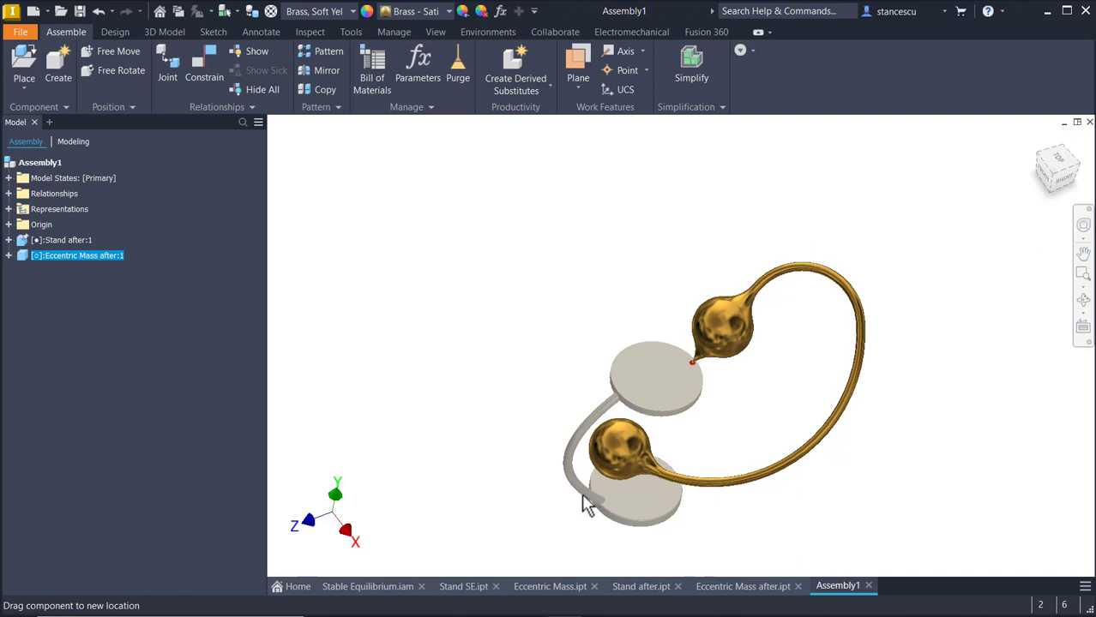
key(F6)
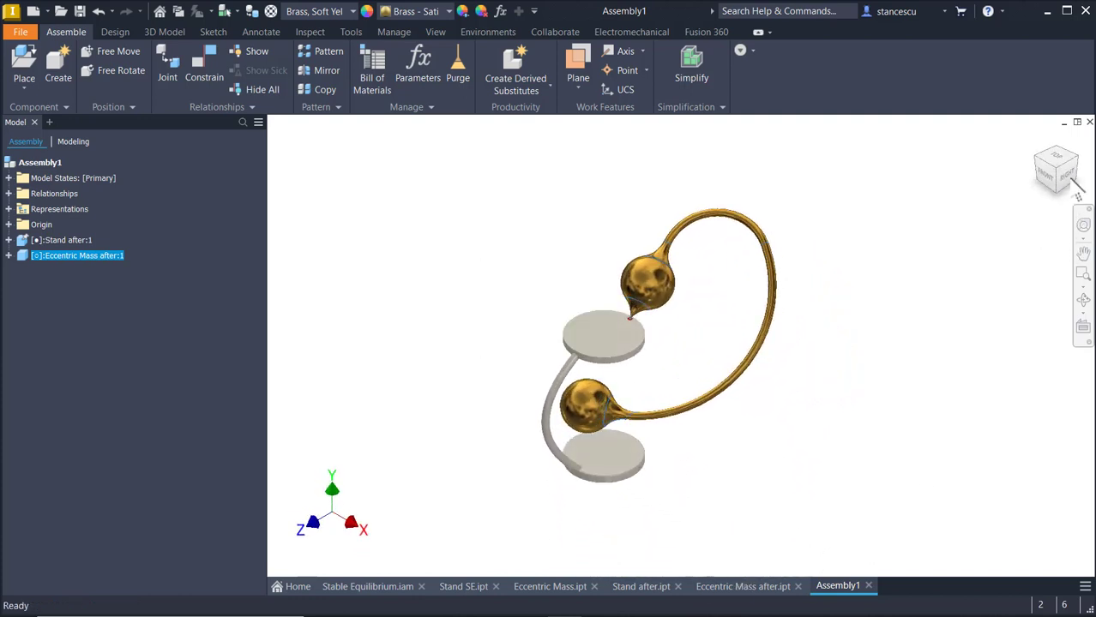
click(1066, 175)
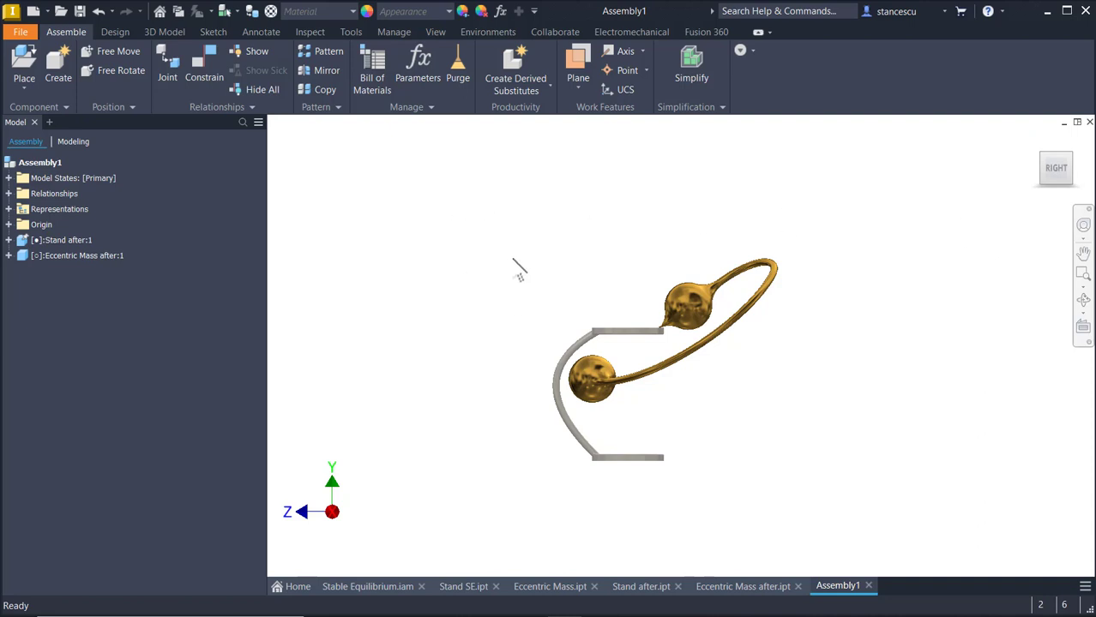
key(F6)
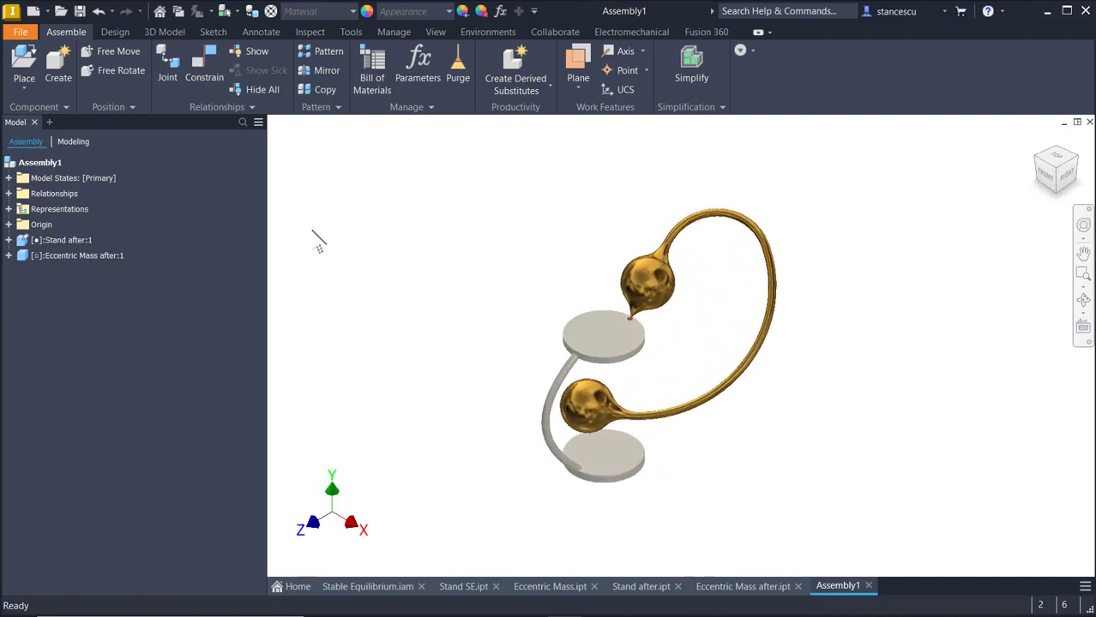
Start the Dynamic Simulation environment, run a 1 s trial simulation with 100 images, and return to construction mode
click(494, 33)
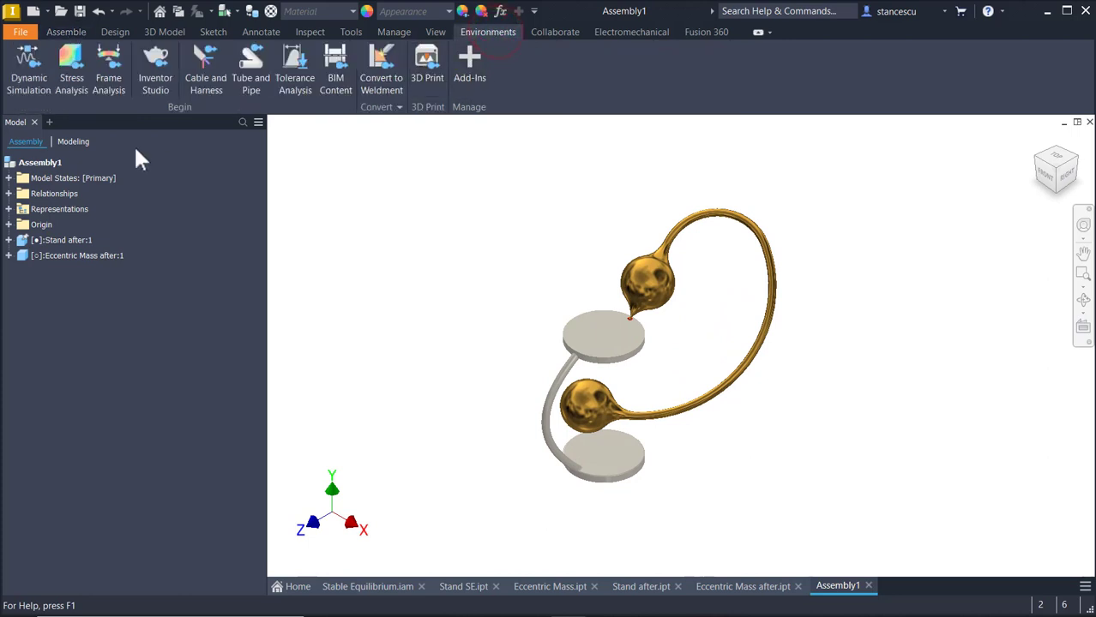
click(31, 59)
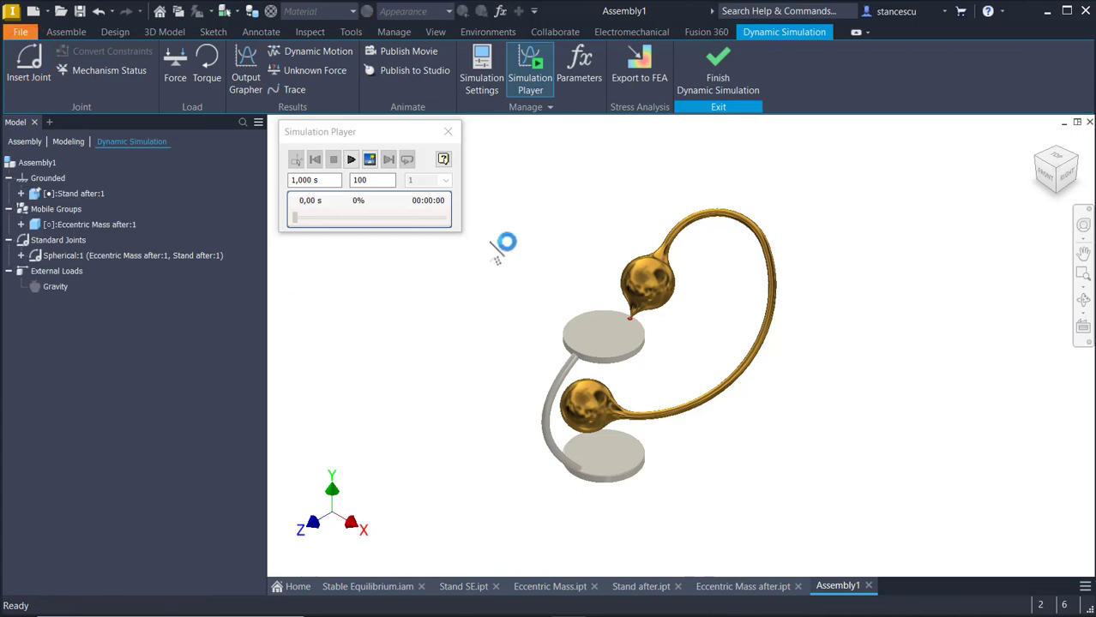
click(351, 159)
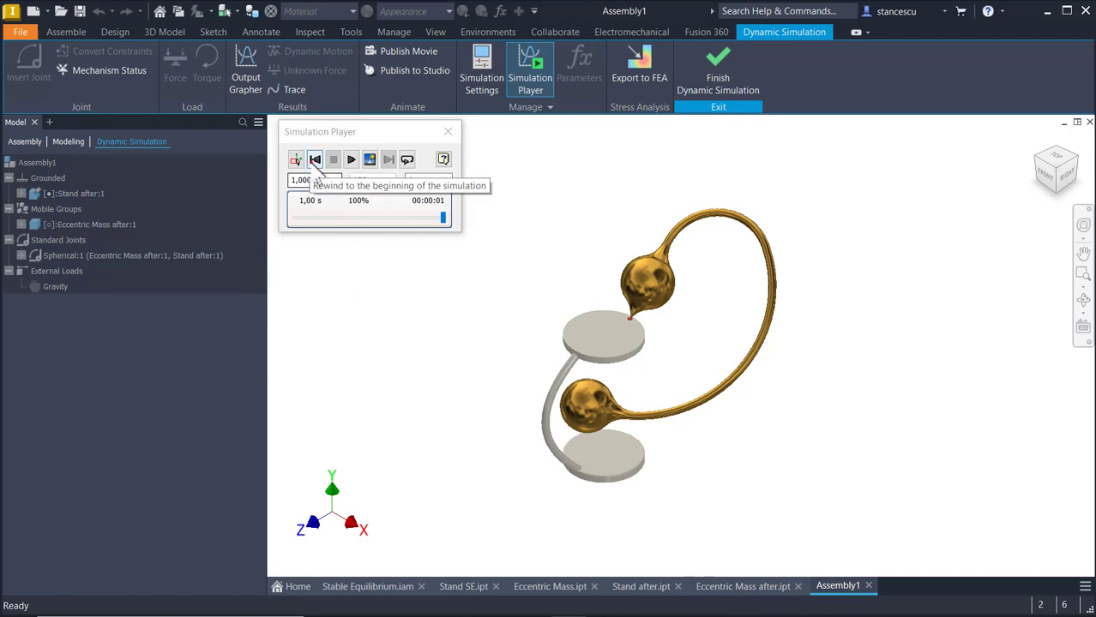
click(315, 161)
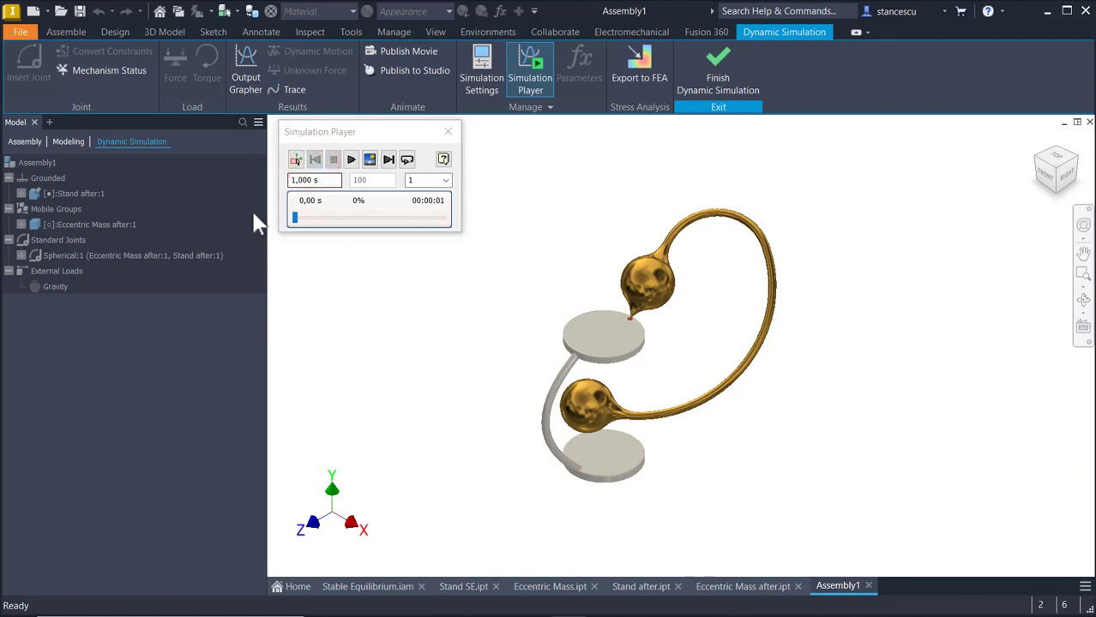
click(295, 159)
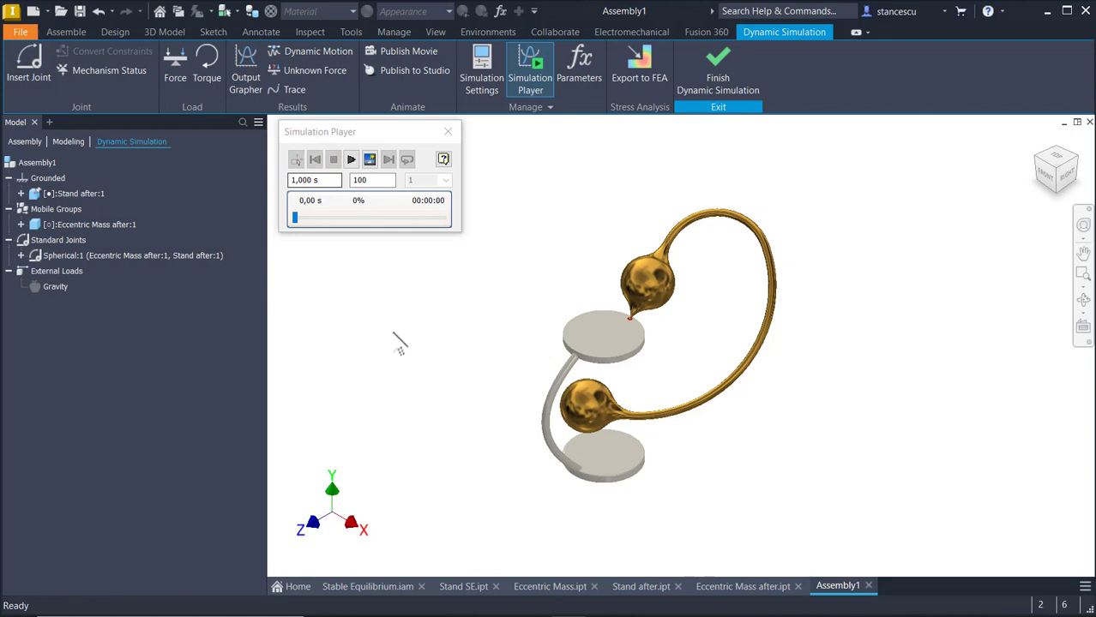
Define gravity of 9810 mm/s² normal to the stand's lower disc, reverse it to point downward, and clear the selection
double_click(57, 287)
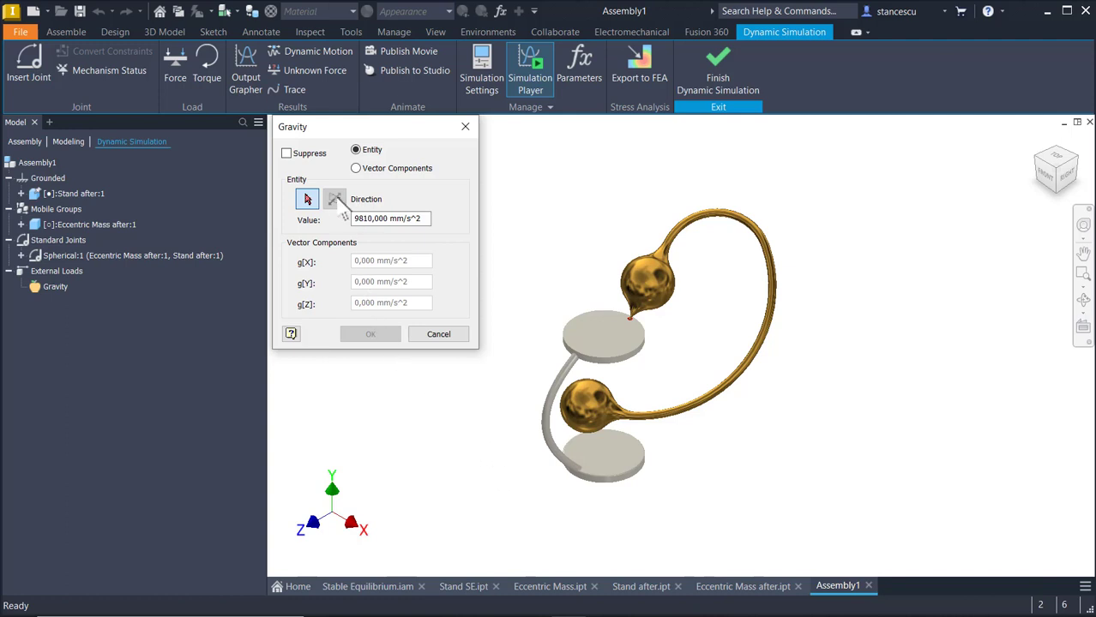
scroll(447, 431, up, 3)
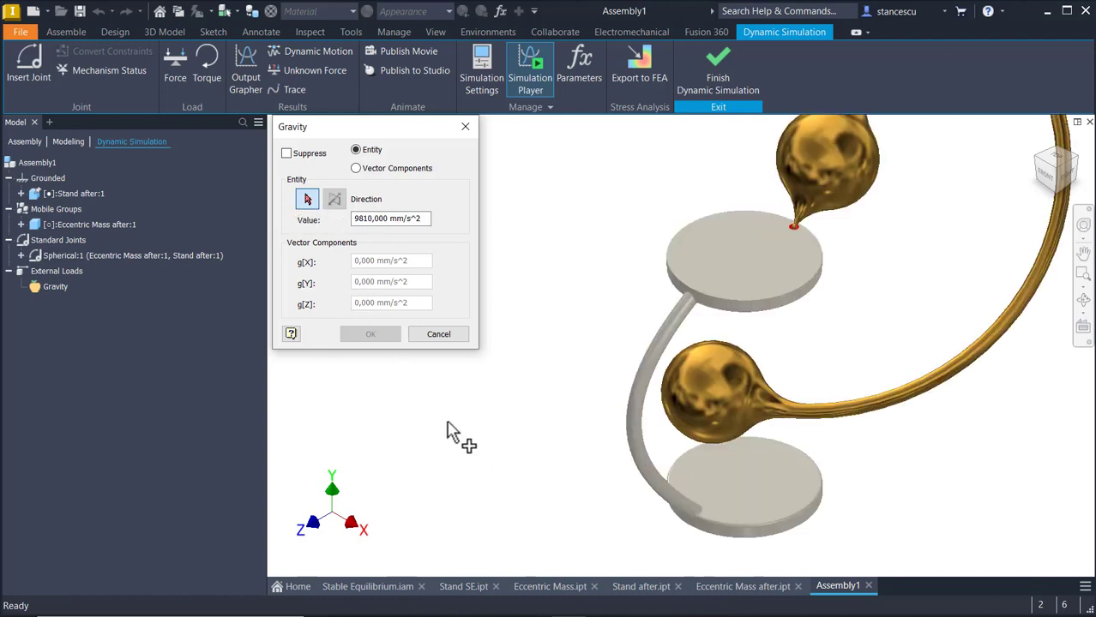
scroll(496, 269, up, 3)
scroll(590, 396, up, 3)
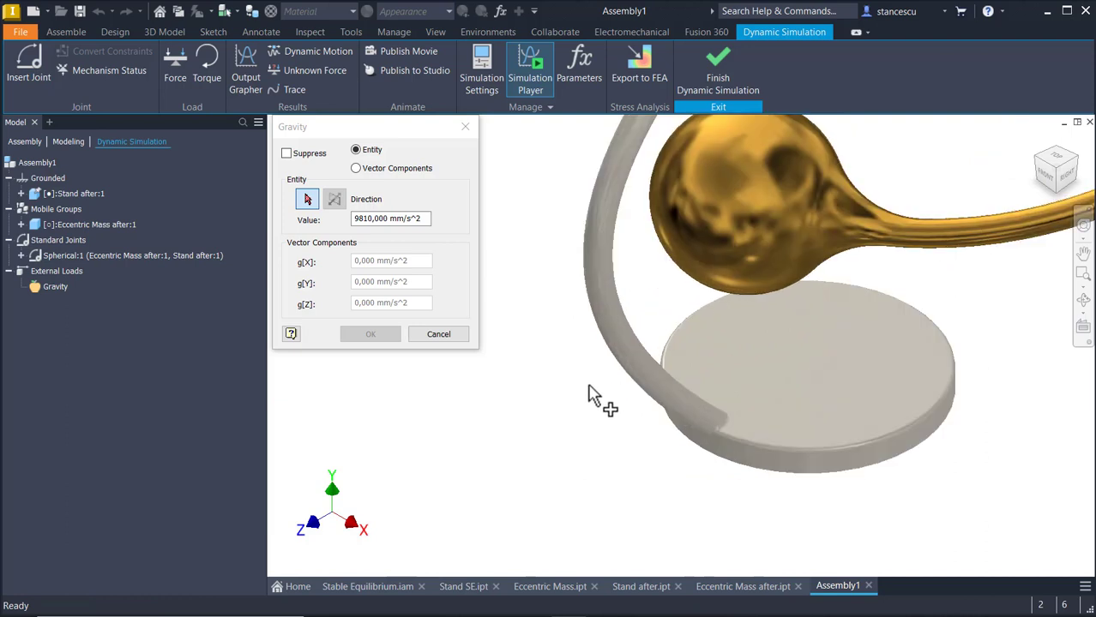
middle_drag(590, 396, 538, 372)
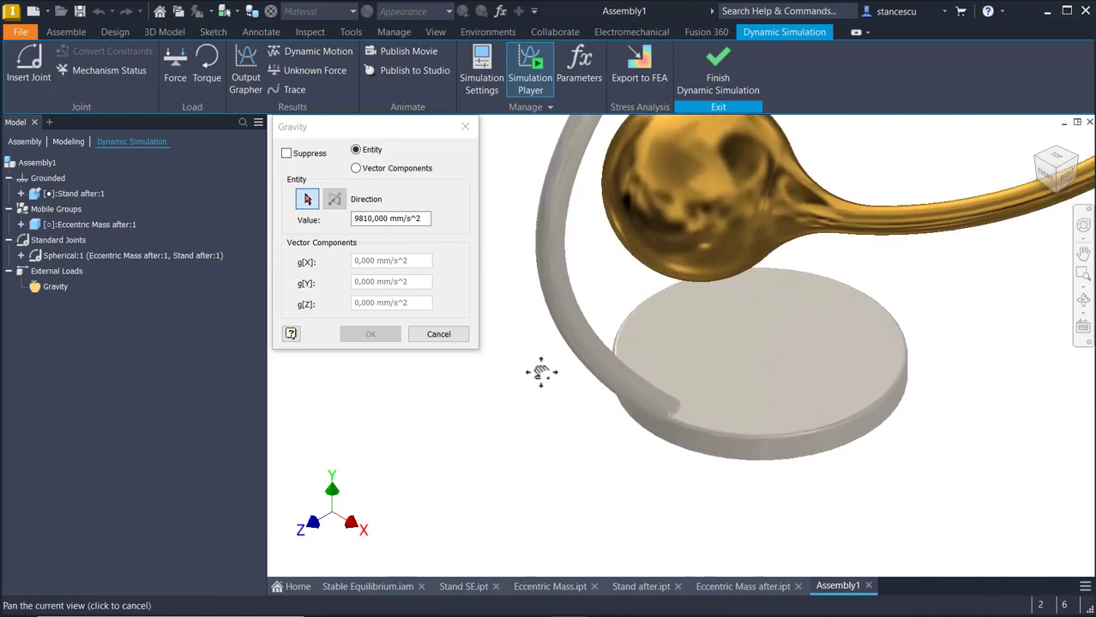
click(696, 441)
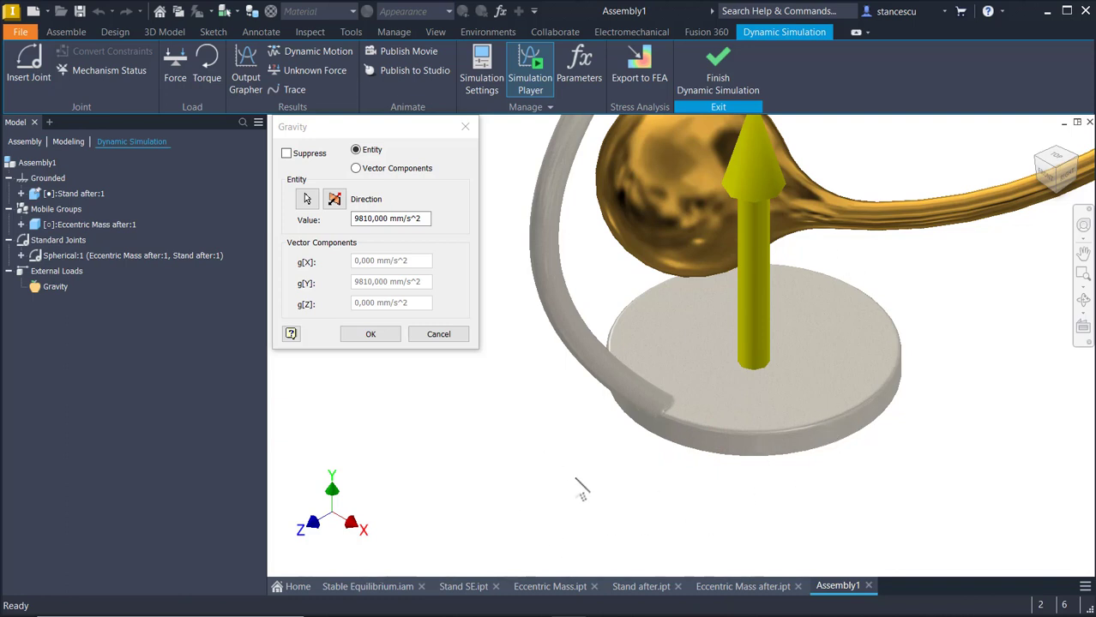
scroll(575, 479, down, 3)
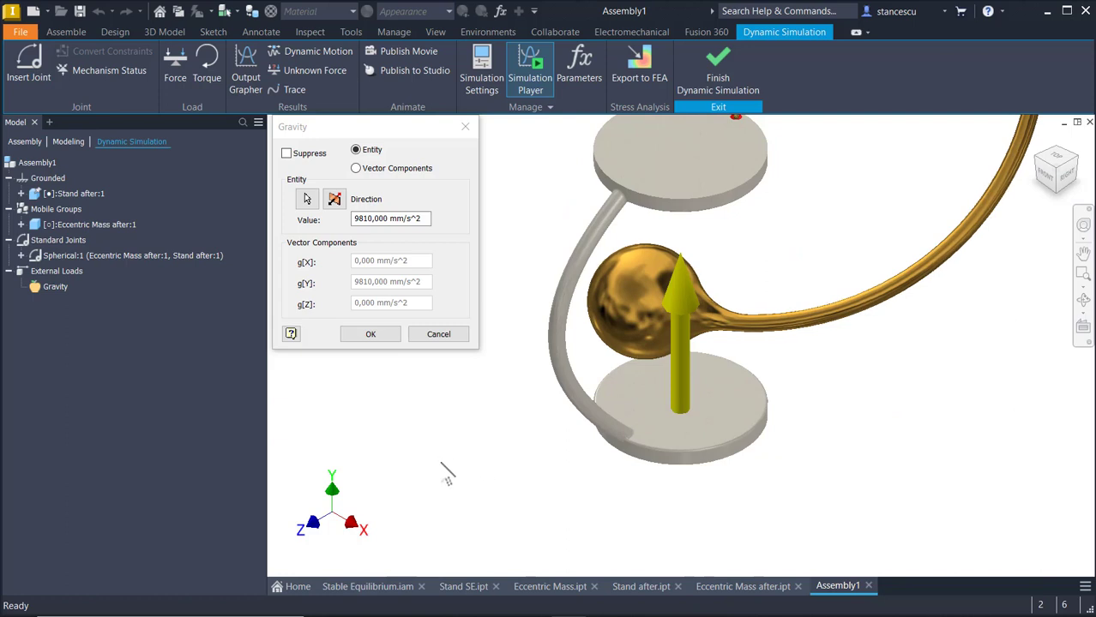
middle_drag(444, 466, 452, 487)
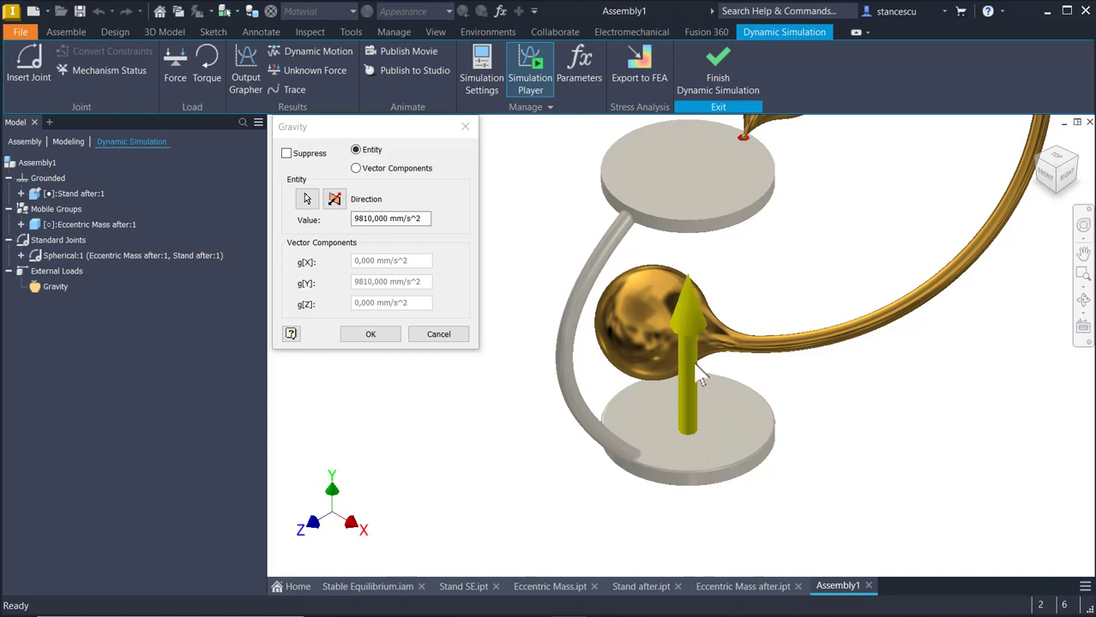
click(336, 200)
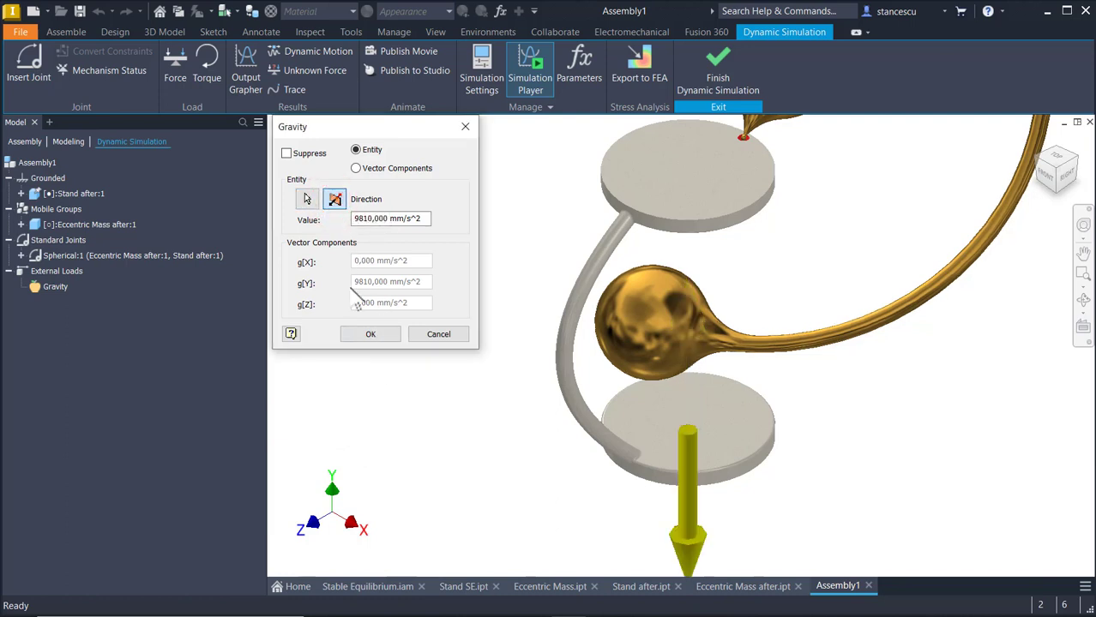
click(378, 336)
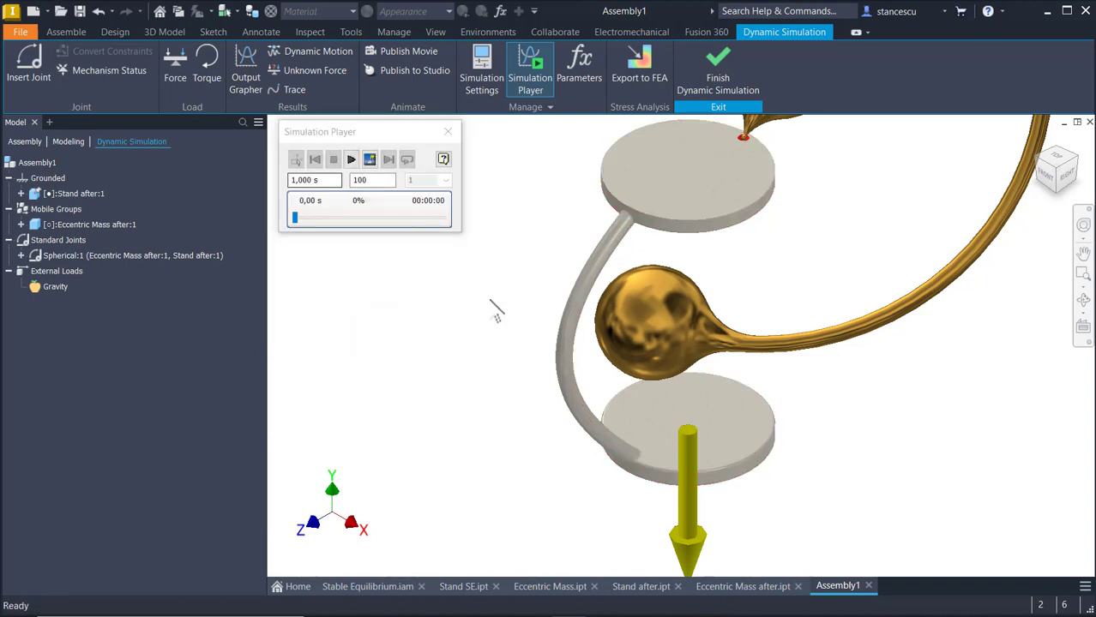
key(F6)
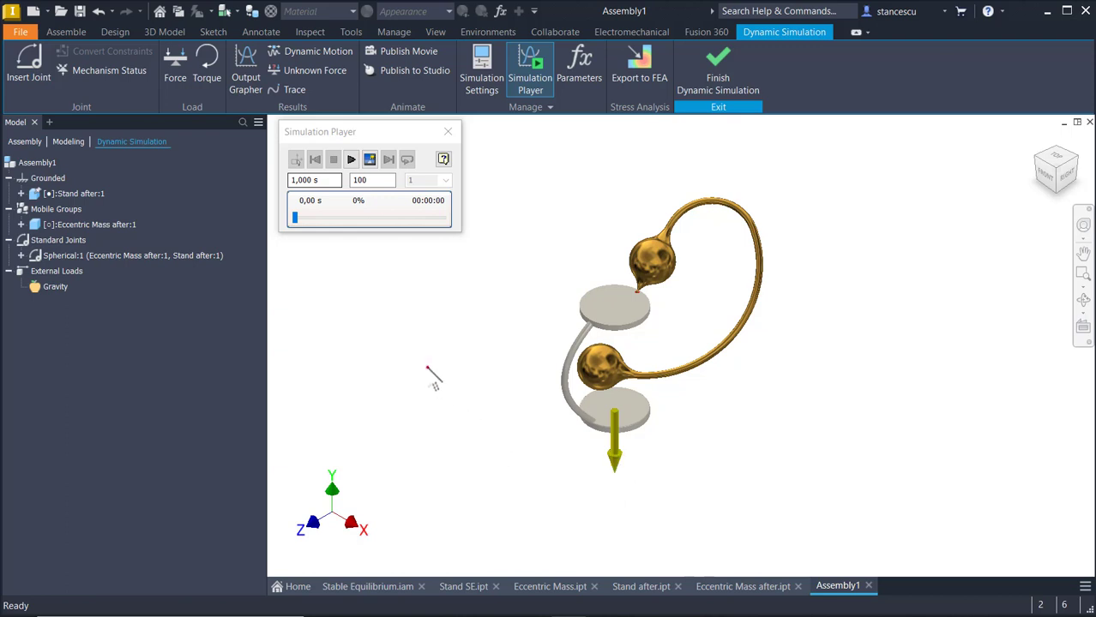
click(427, 367)
key(Home)
click(34, 163)
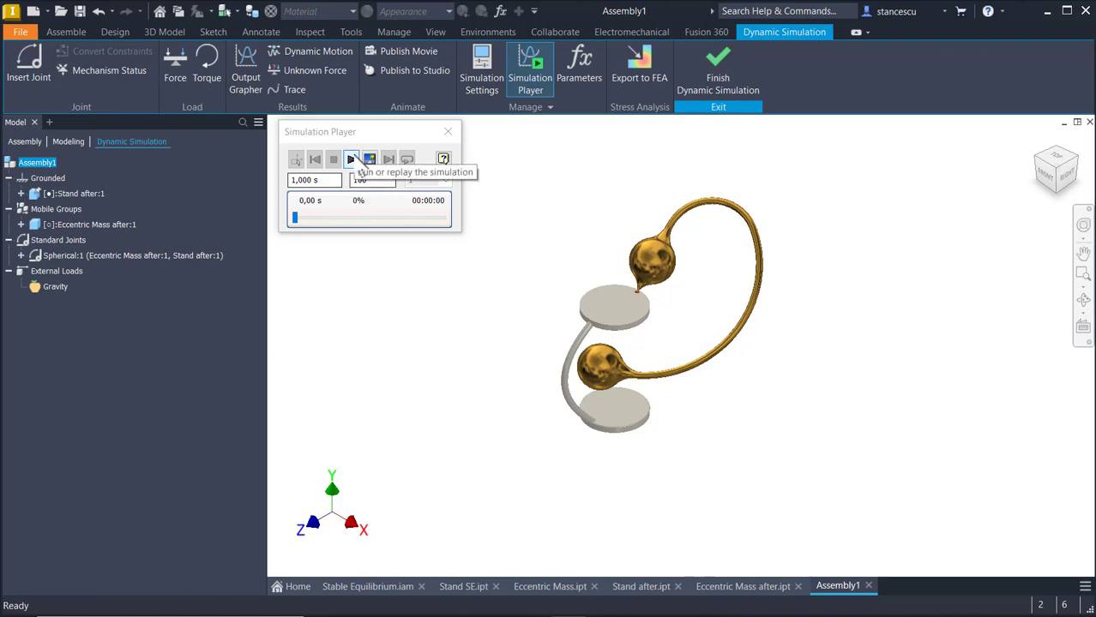
Run the 1 s simulation with gravity applied, rewind it, and return to construction mode
click(352, 160)
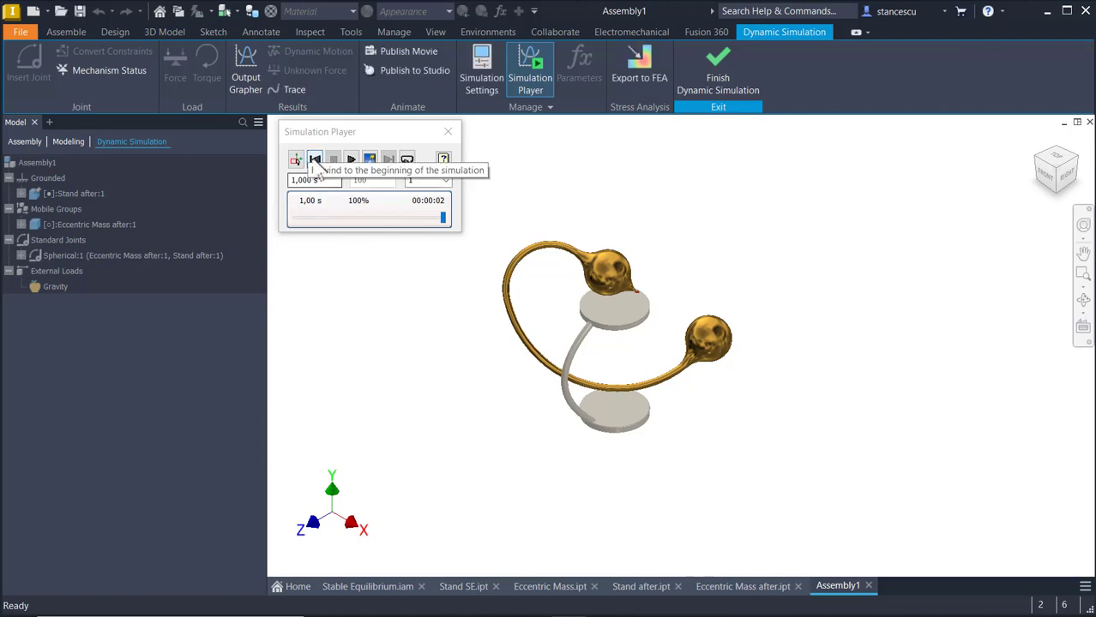
click(314, 160)
click(295, 160)
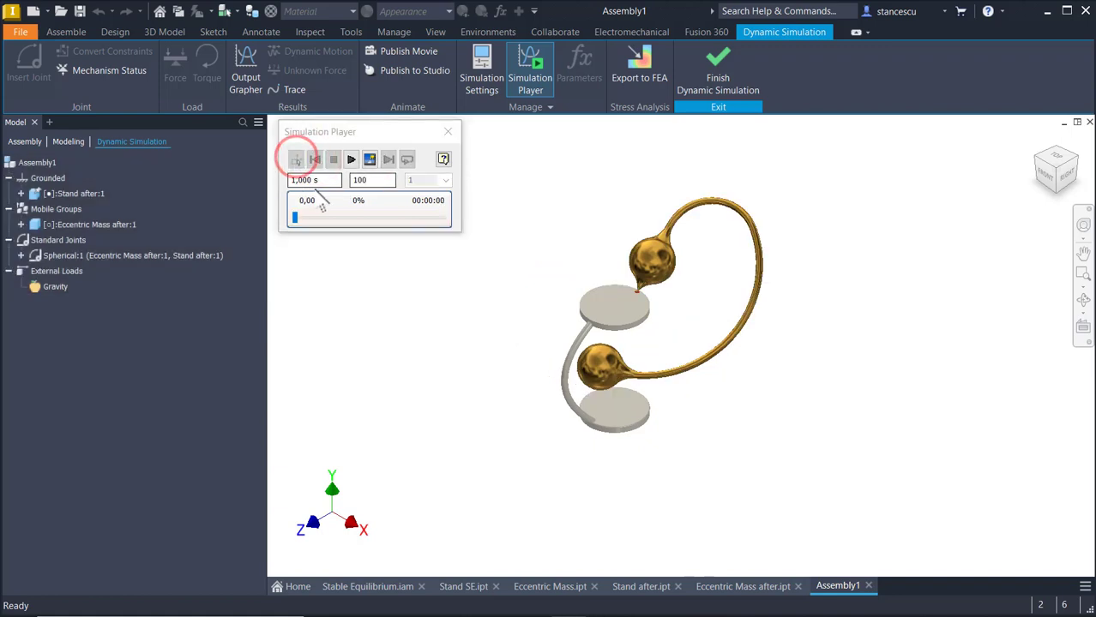
Set the simulation's final time to 5 s and run the simulation
click(326, 180)
key(shift+Home)
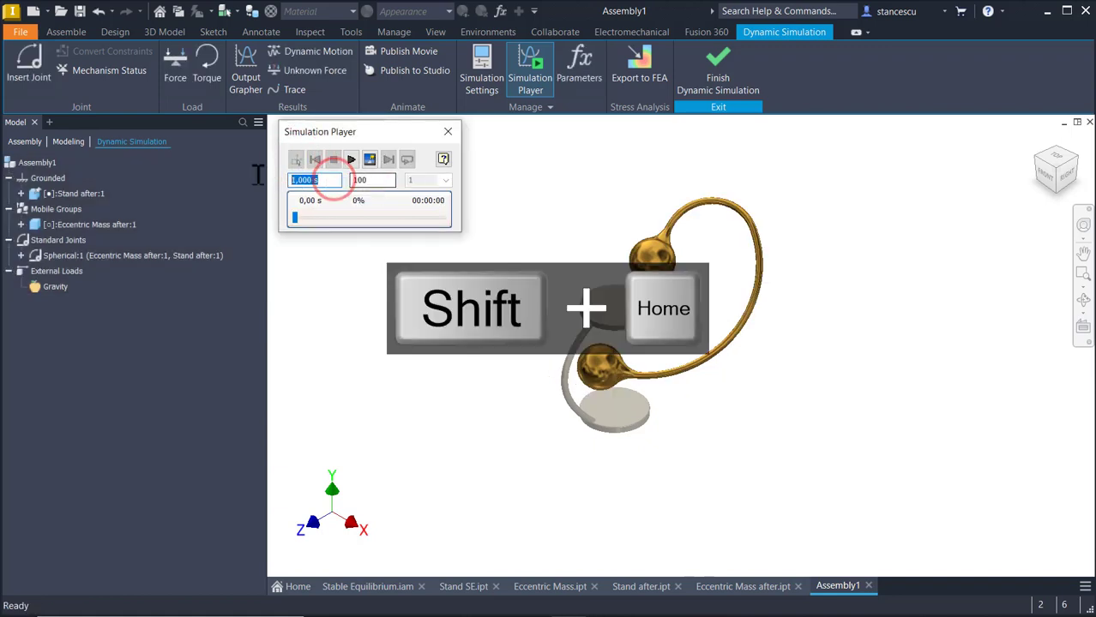
text(5)
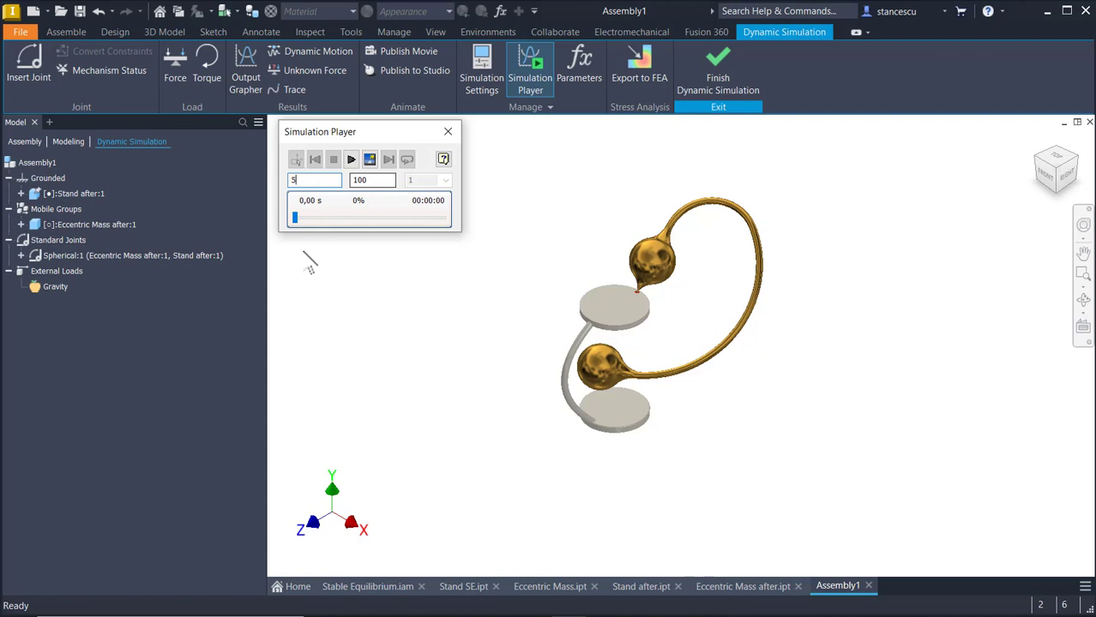
key(Return)
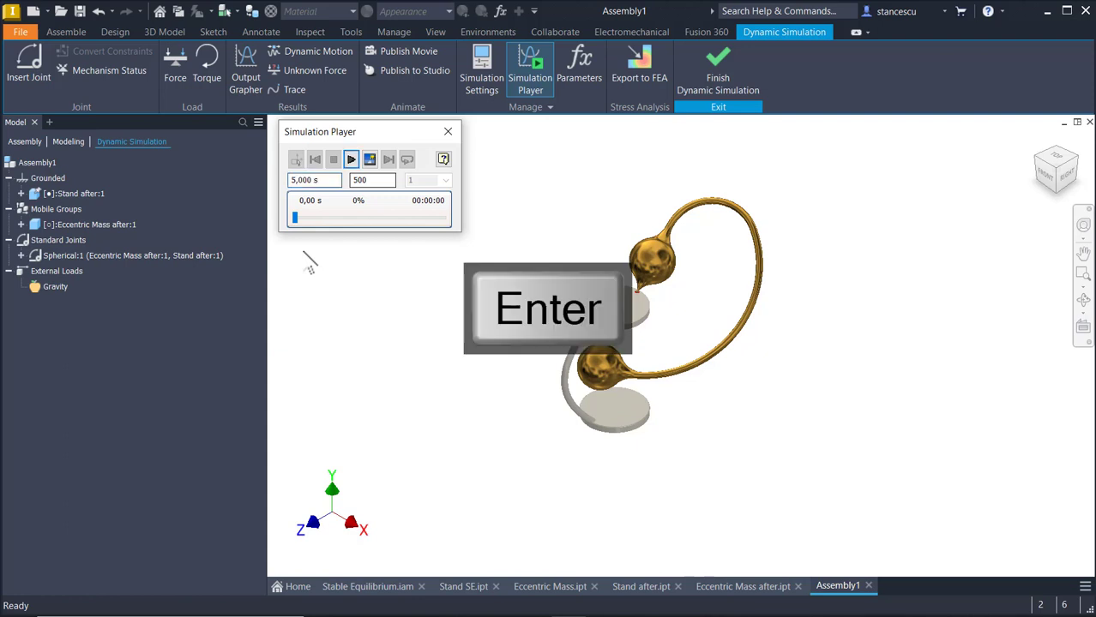
click(352, 163)
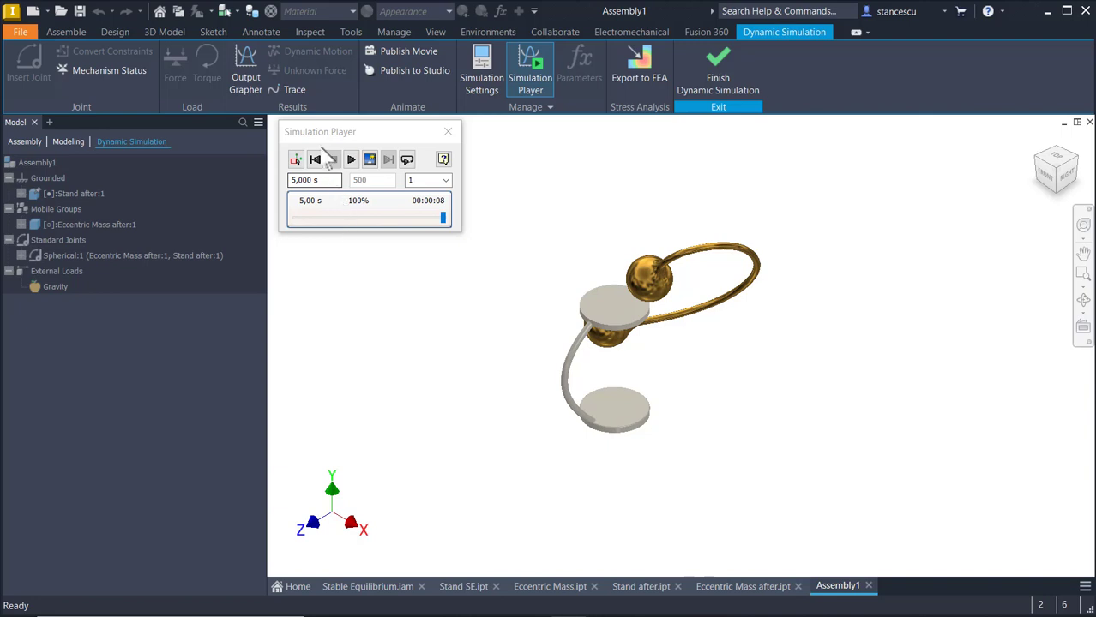
Replay the 5 s simulation, stop it partway to inspect the mass against the stand, and return to construction mode
click(316, 159)
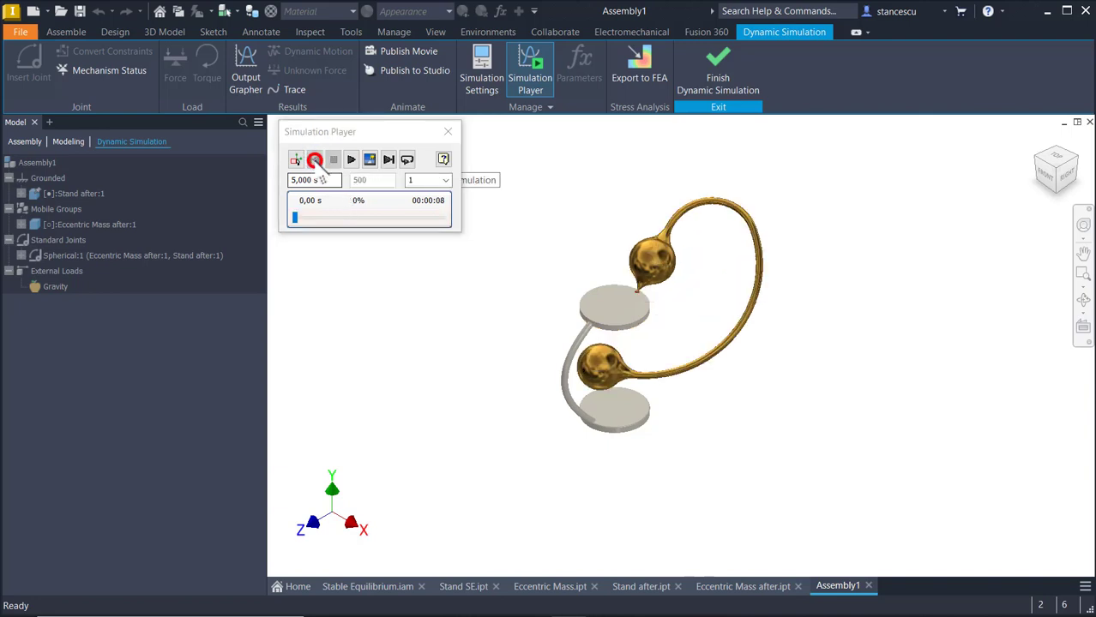
click(350, 161)
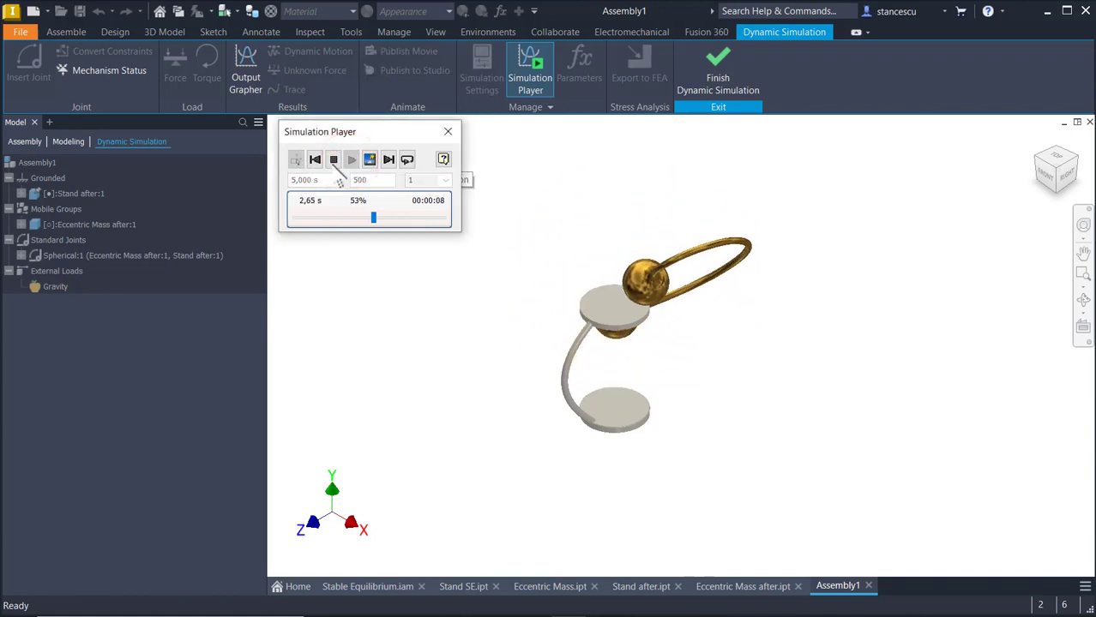
click(333, 160)
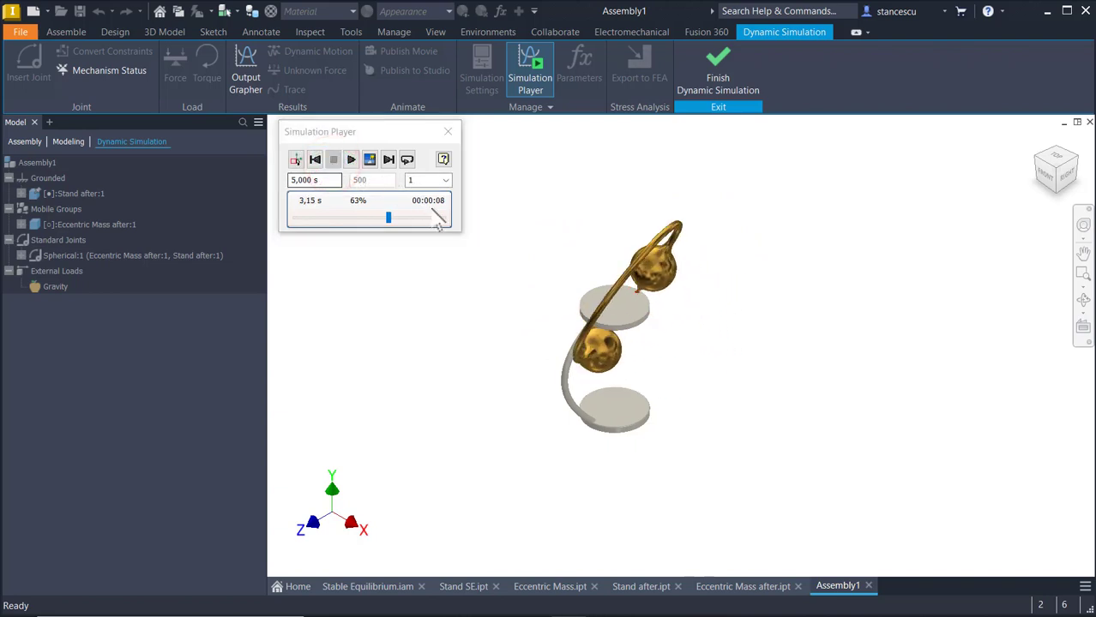
shift+middle_drag(616, 367, 513, 435)
scroll(603, 375, up, 10)
scroll(980, 445, down, 5)
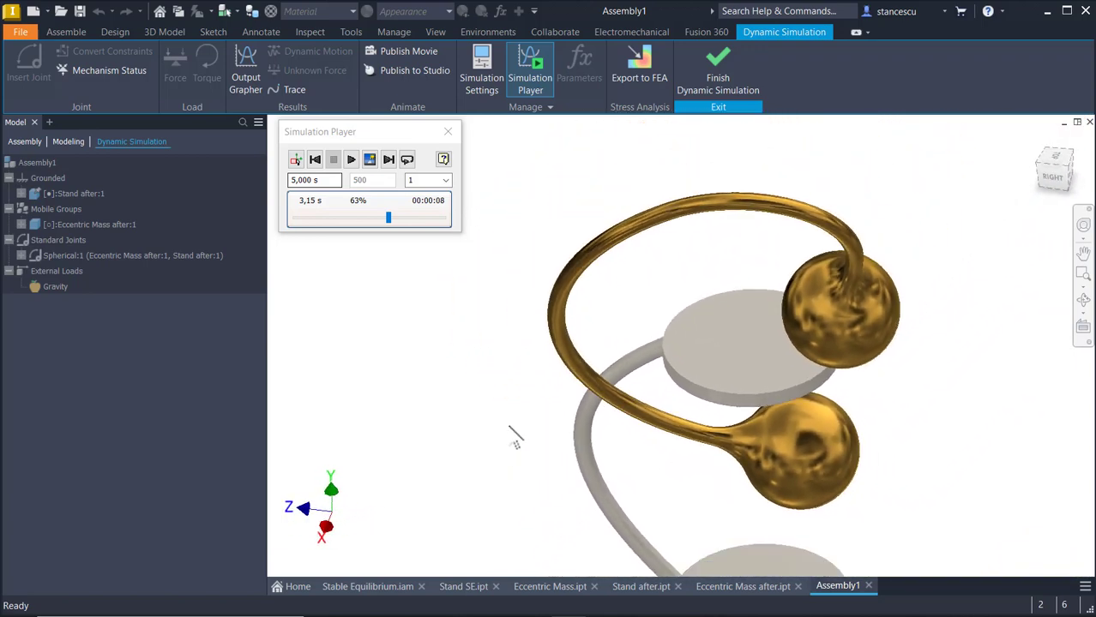
key(F6)
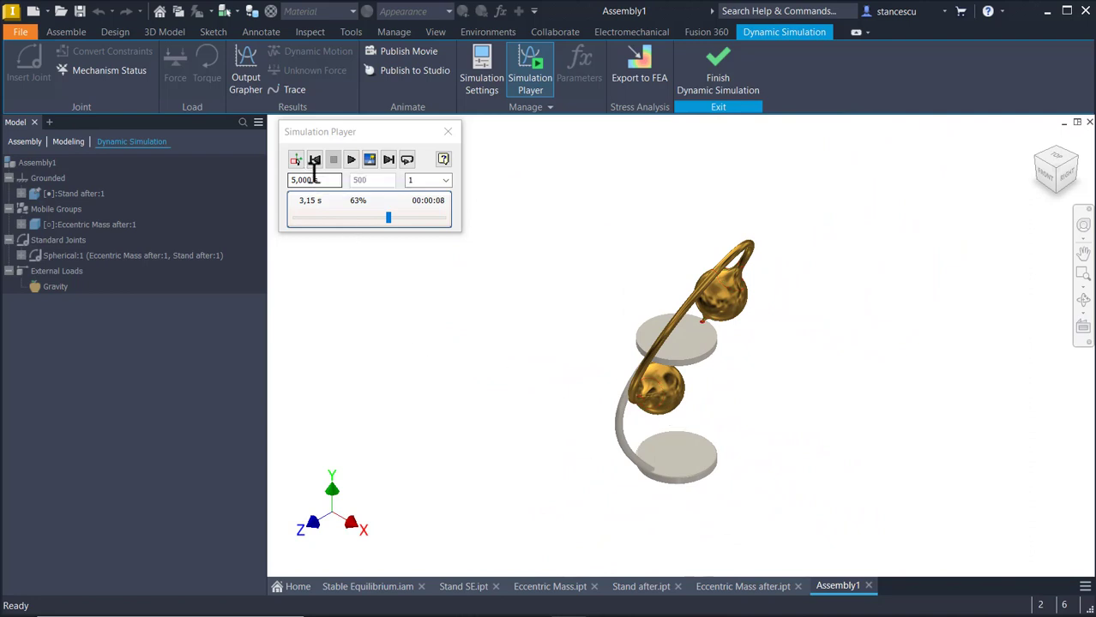
click(314, 160)
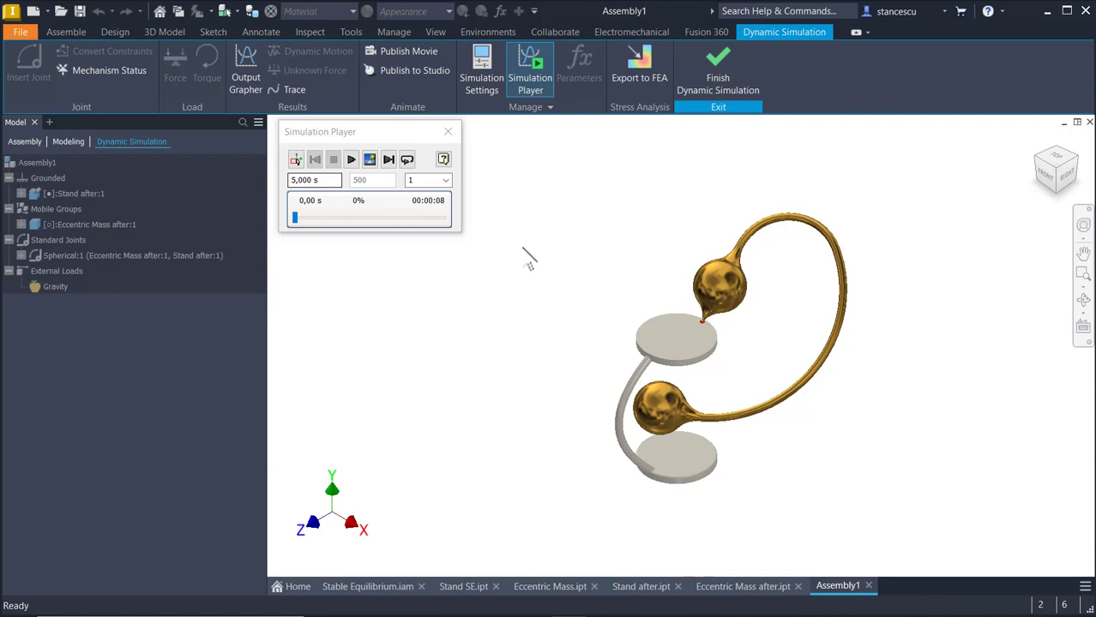
click(297, 162)
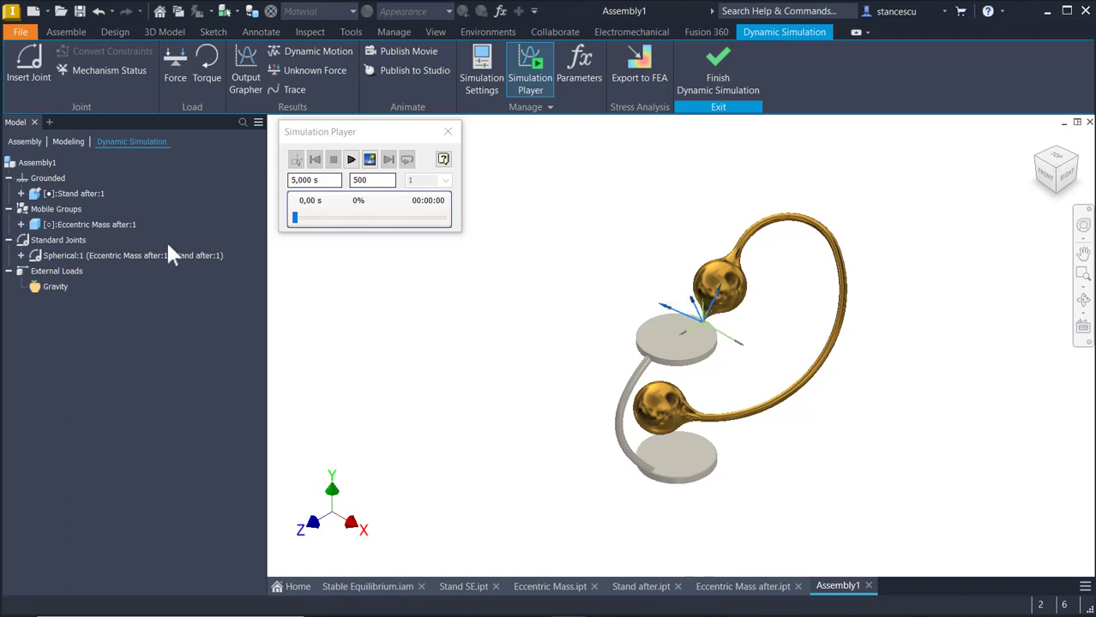
Insert a 3D Contact joint between the stand's lower disc and the eccentric mass's curved rod
click(33, 68)
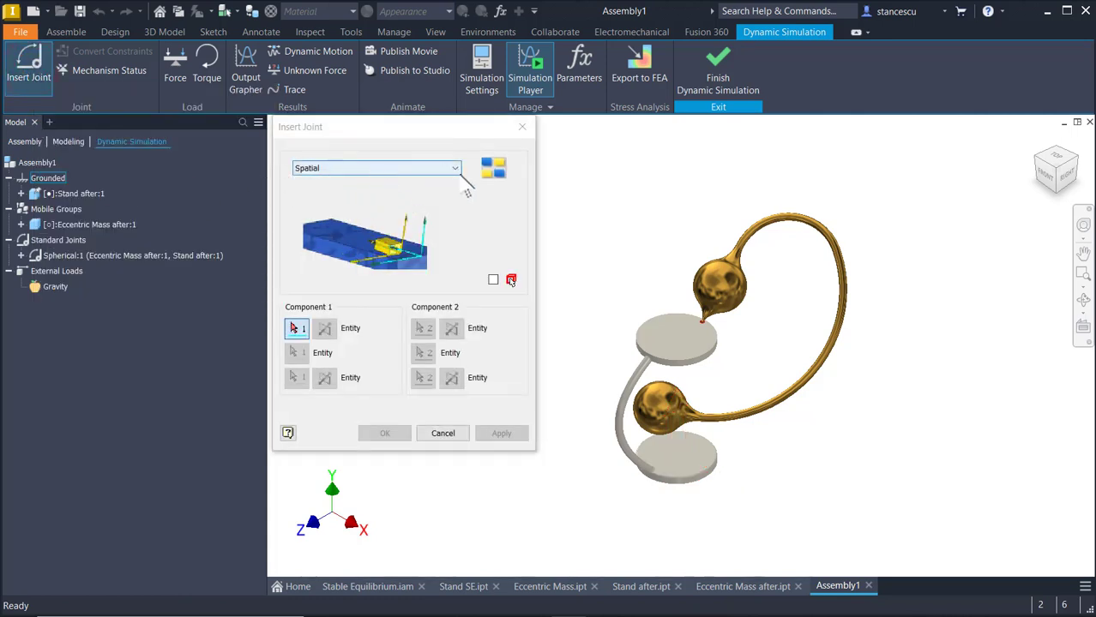
click(454, 168)
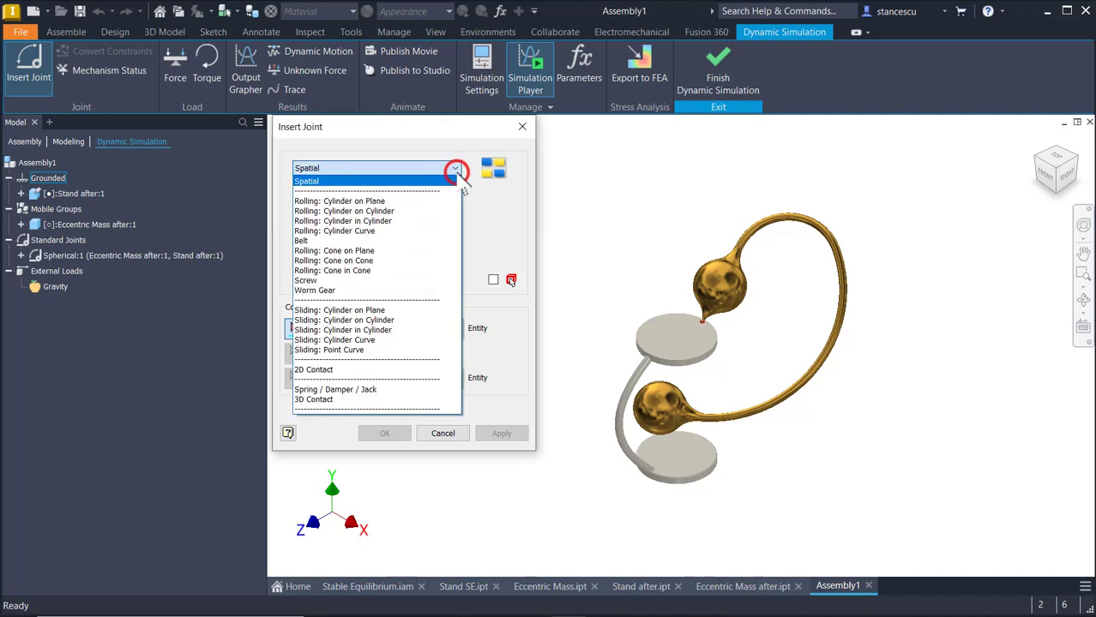
click(366, 402)
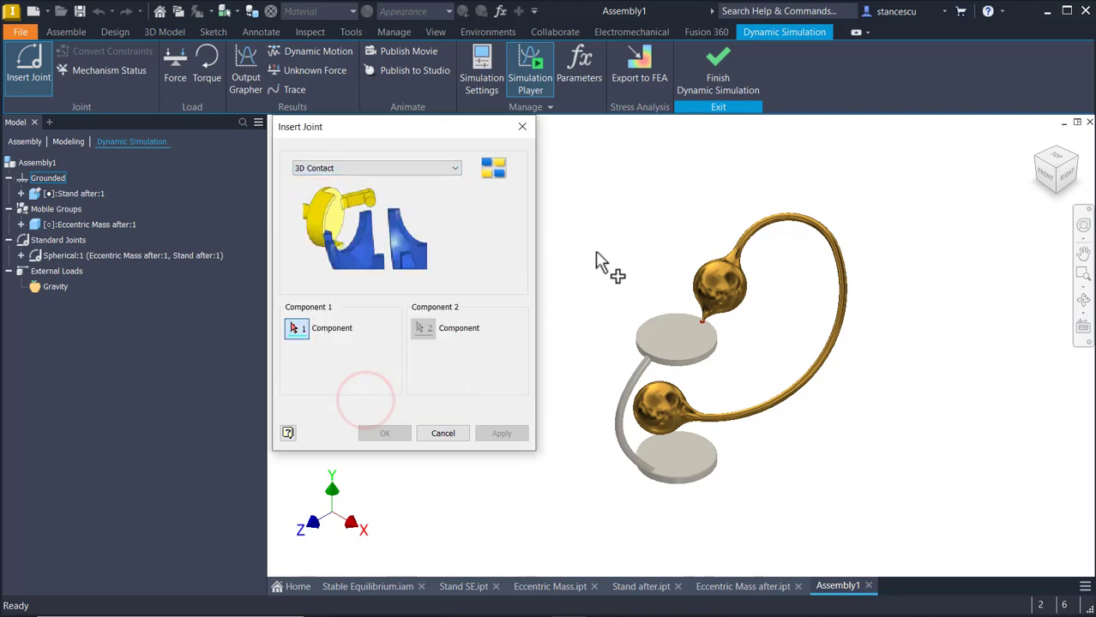
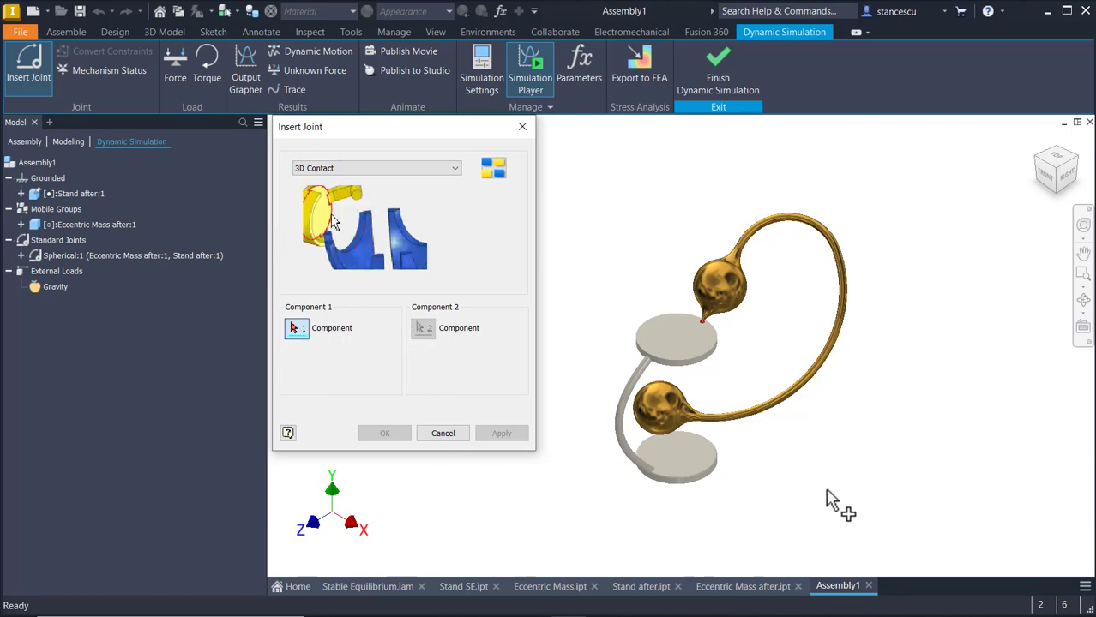
click(681, 462)
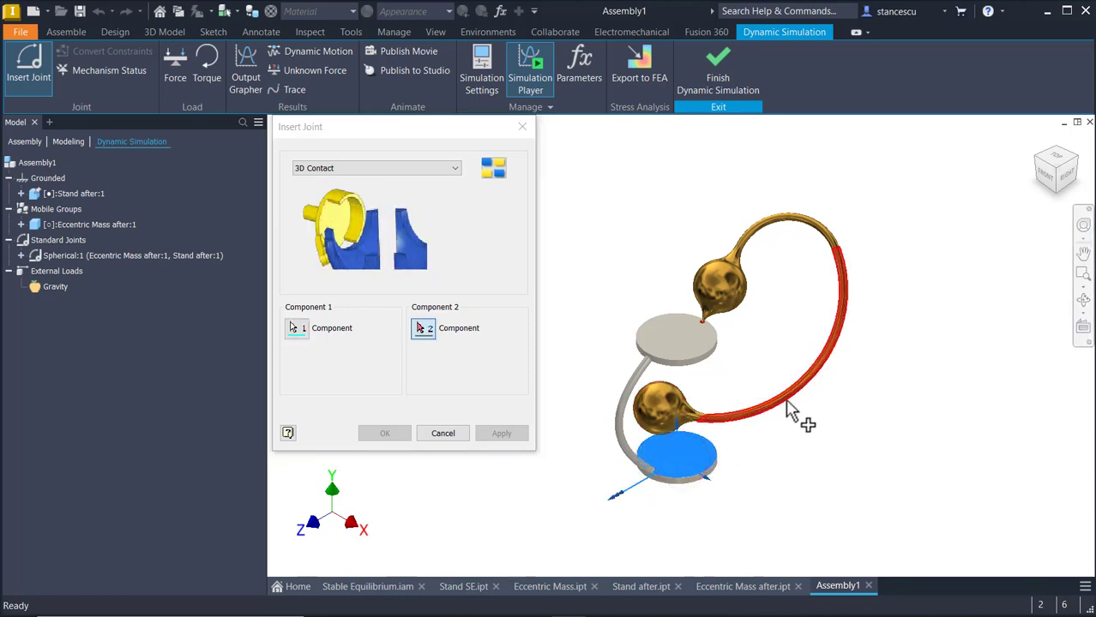
click(791, 410)
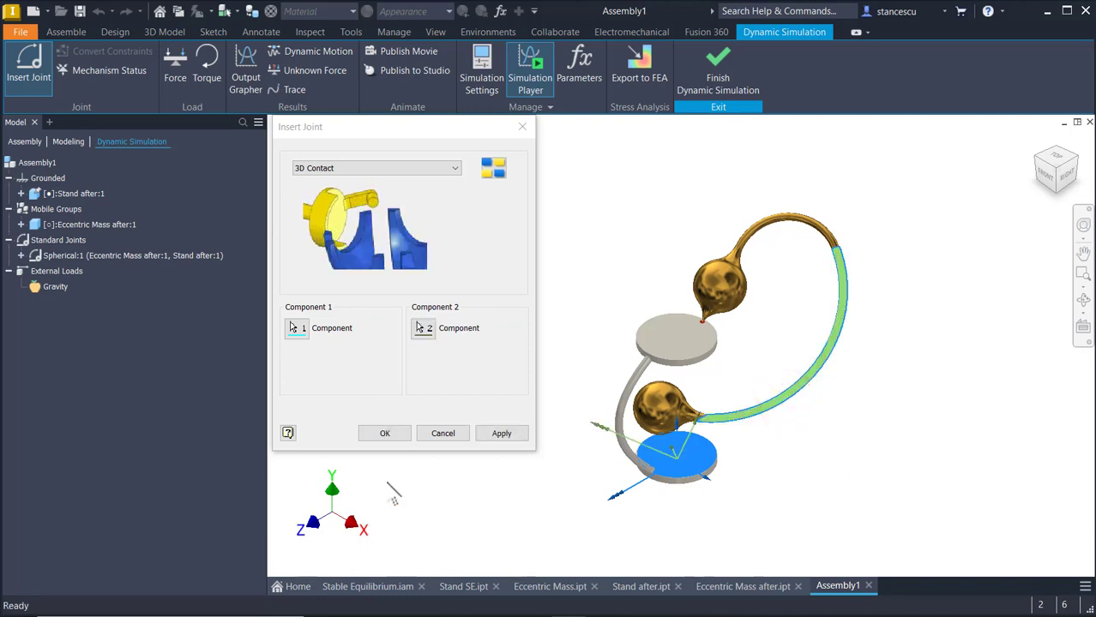
click(386, 433)
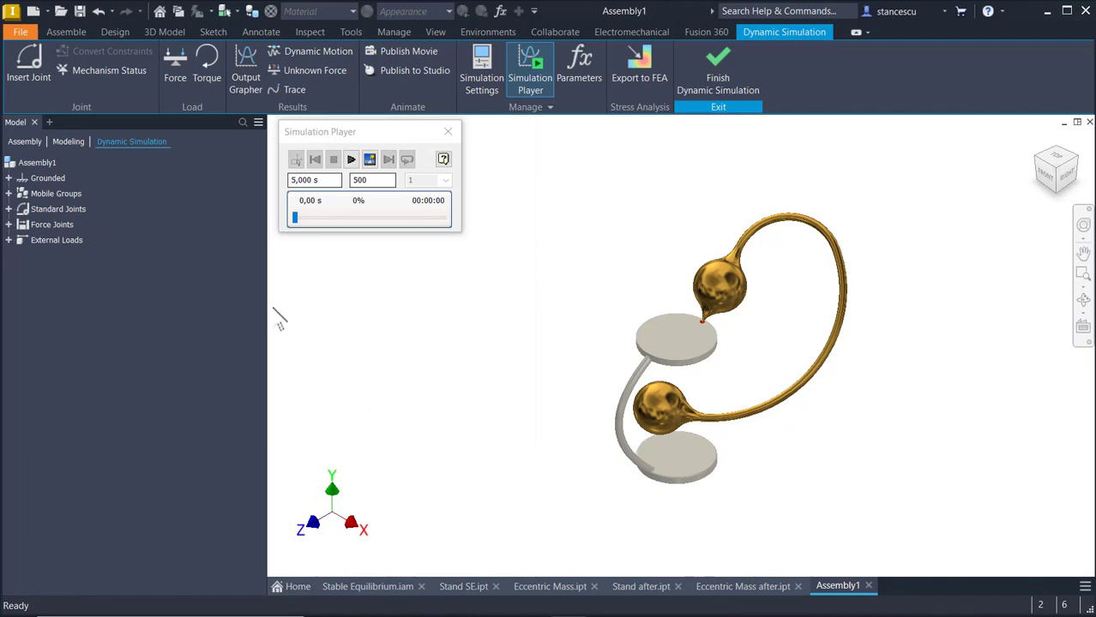
Run the 5 s simulation with the 3D contact, replay it close up on the lower ball, and return to construction mode
click(350, 159)
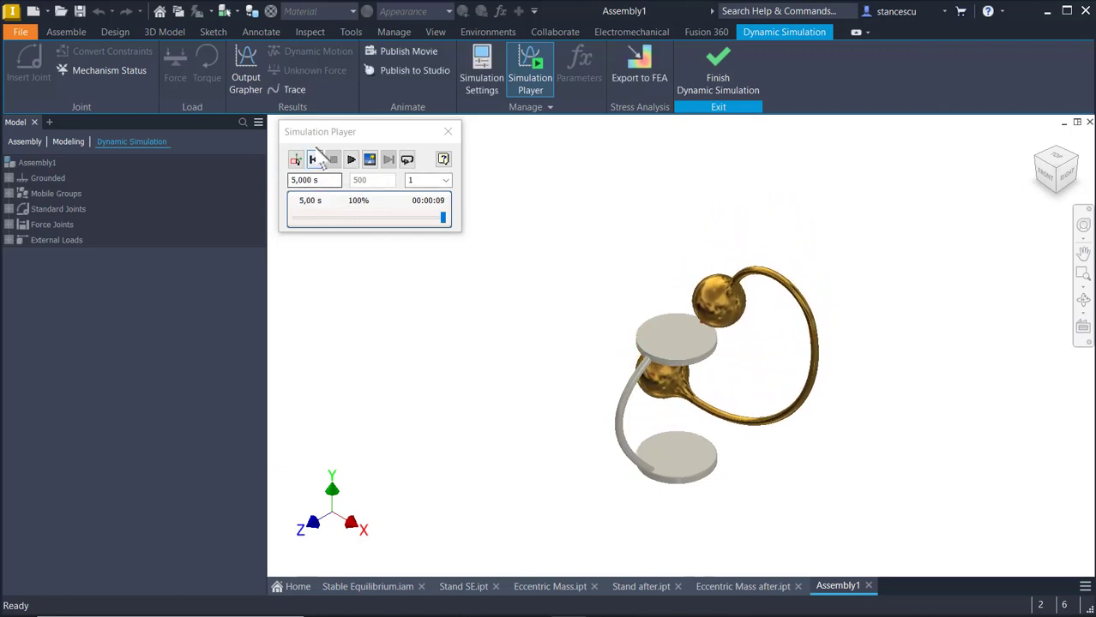
click(315, 160)
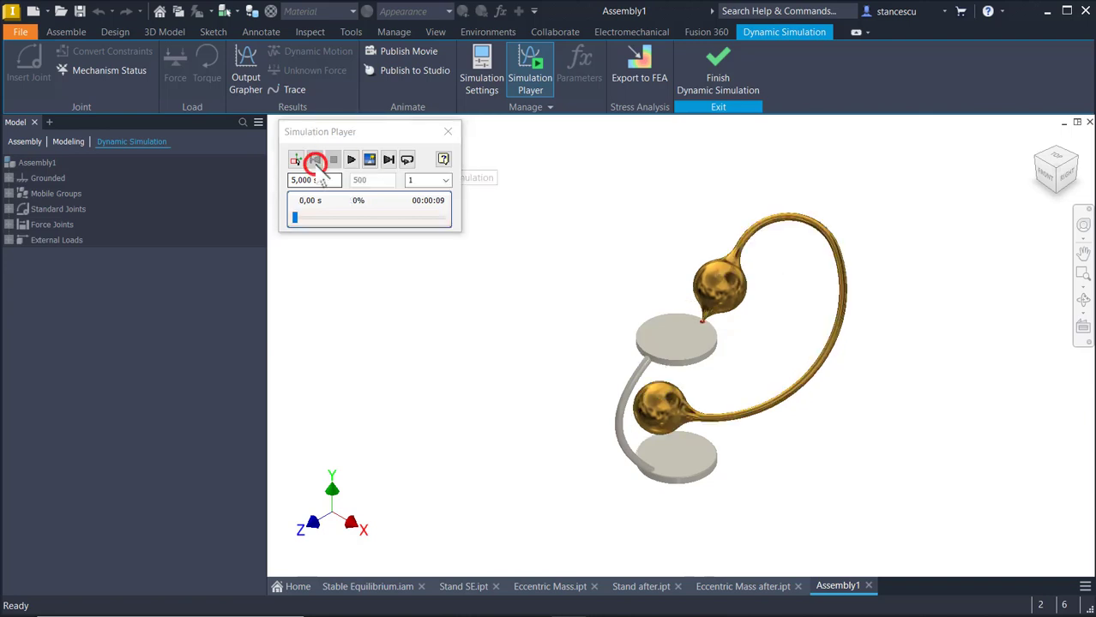
scroll(845, 441, down, 3)
scroll(844, 442, down, 5)
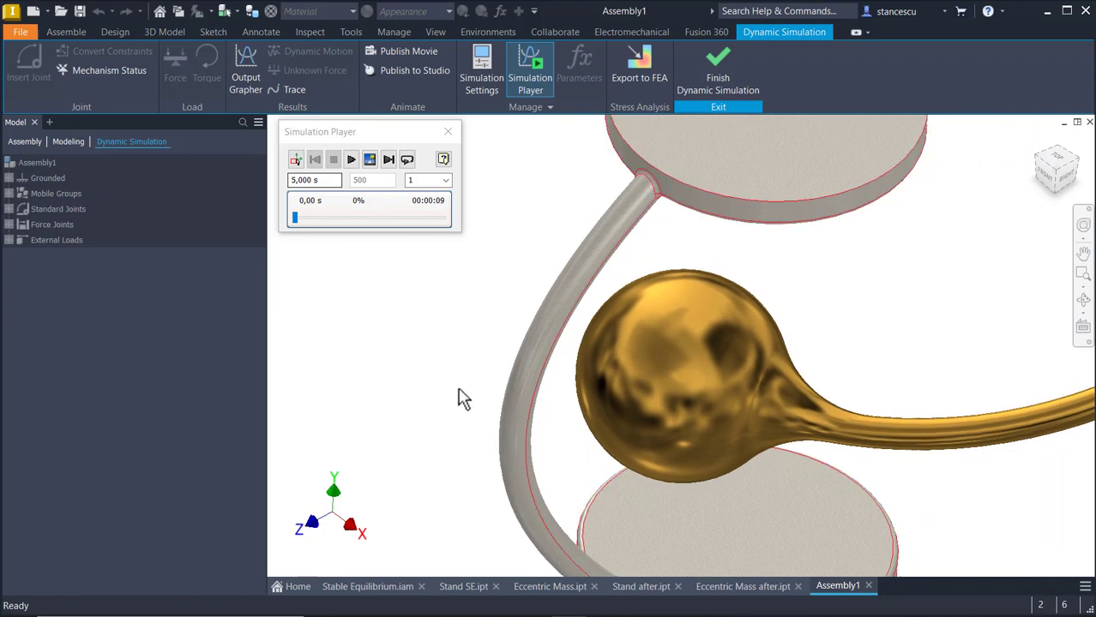
click(352, 160)
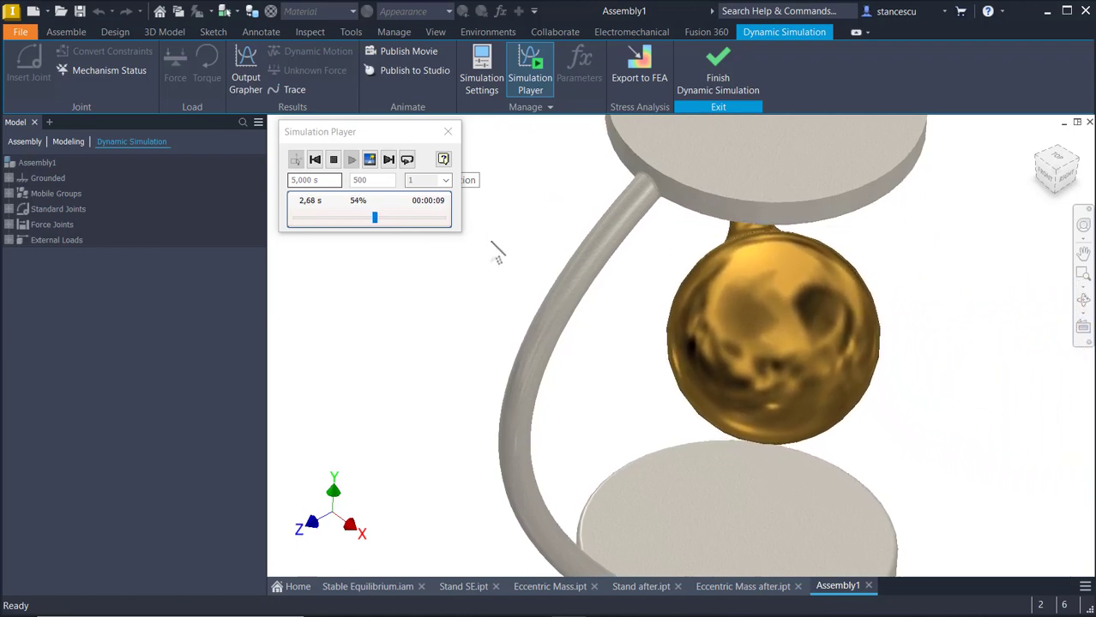
click(438, 329)
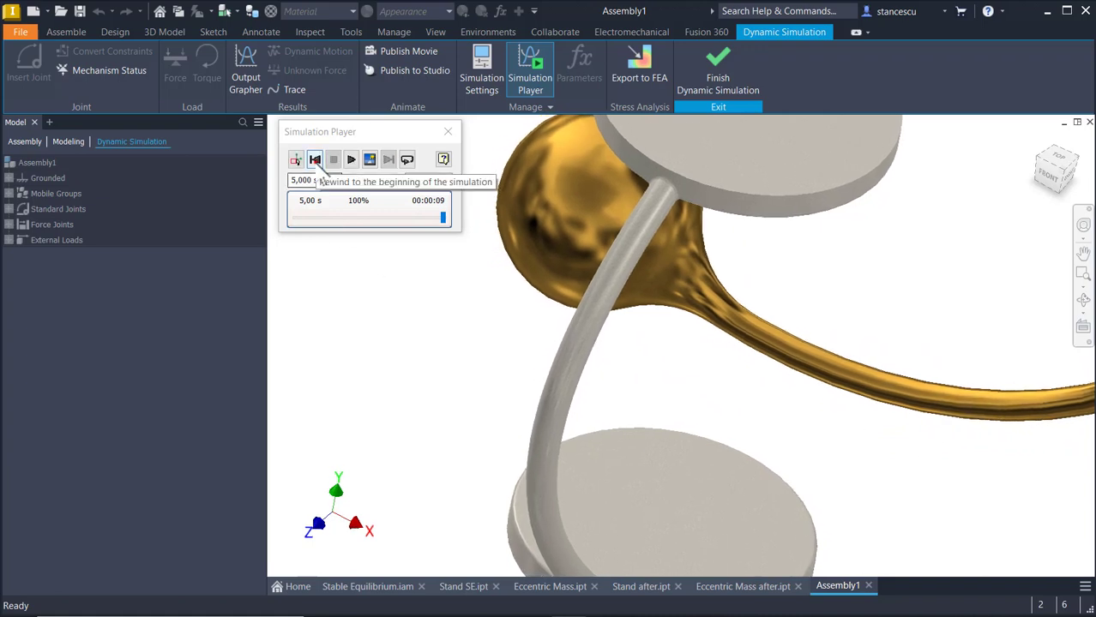
click(315, 161)
shift+middle_drag(483, 293, 462, 292)
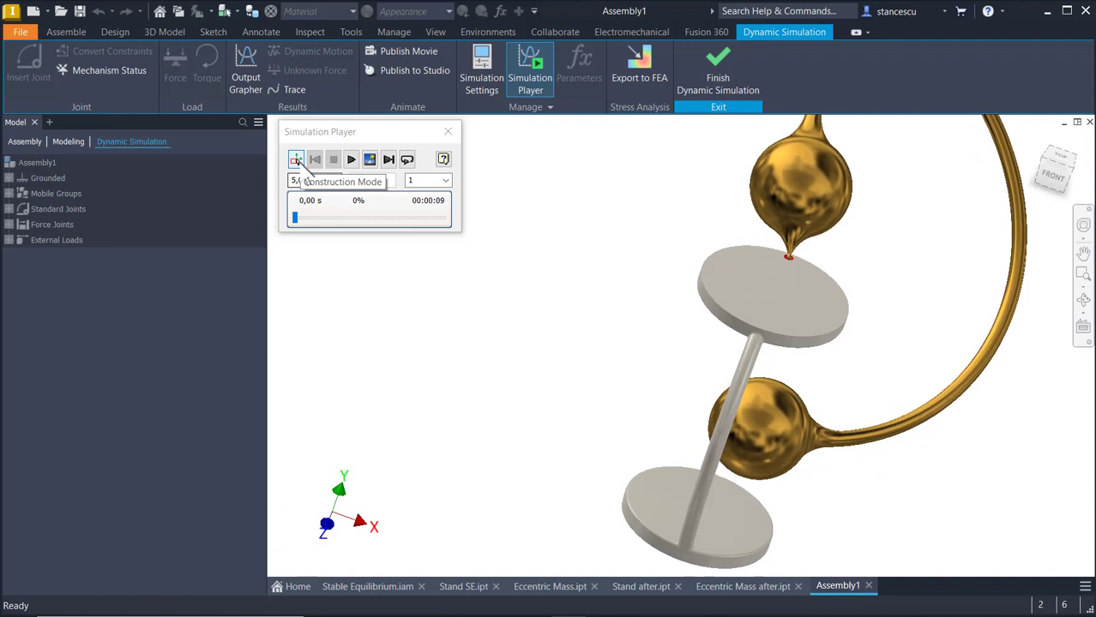
click(296, 160)
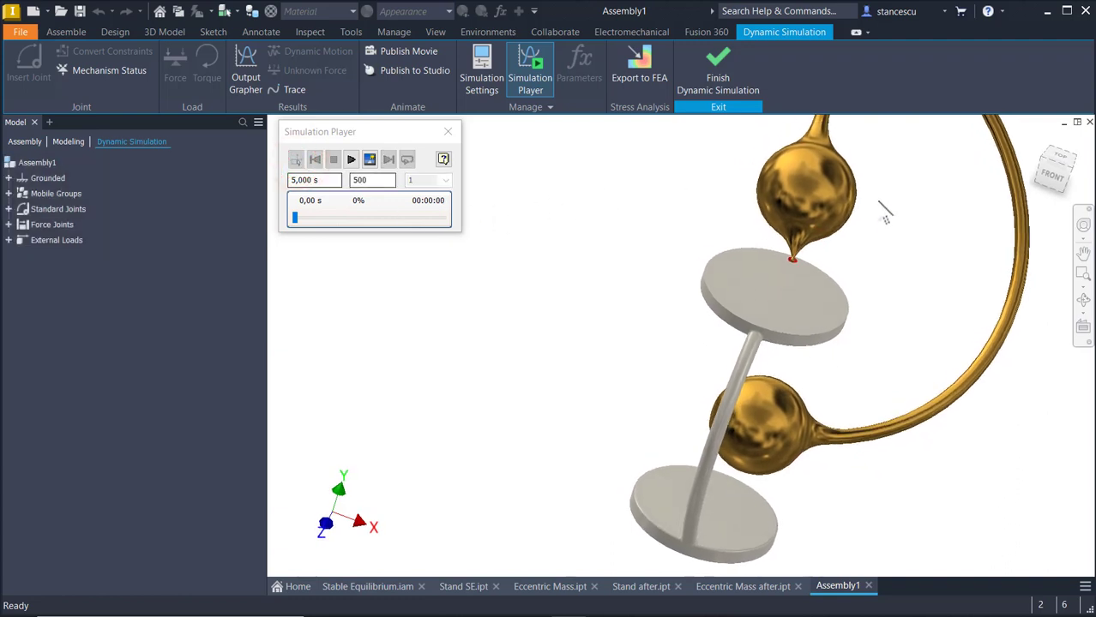
Swing the eccentric mass around the stand with Dynamic Motion to test how it moves about its spherical joint
drag(790, 452, 706, 434)
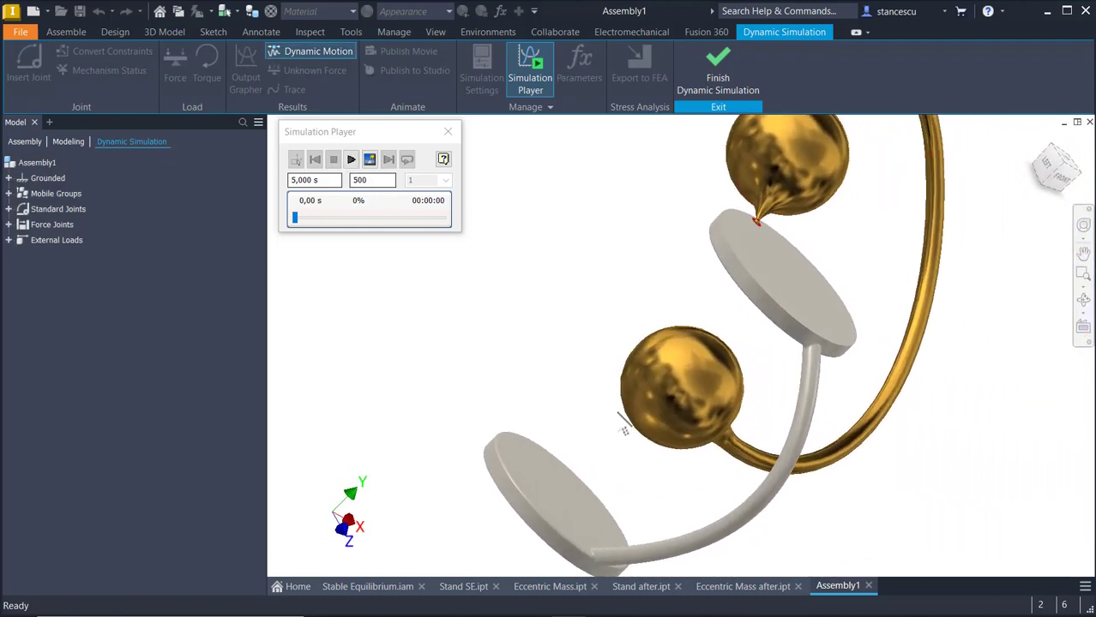
drag(695, 416, 515, 552)
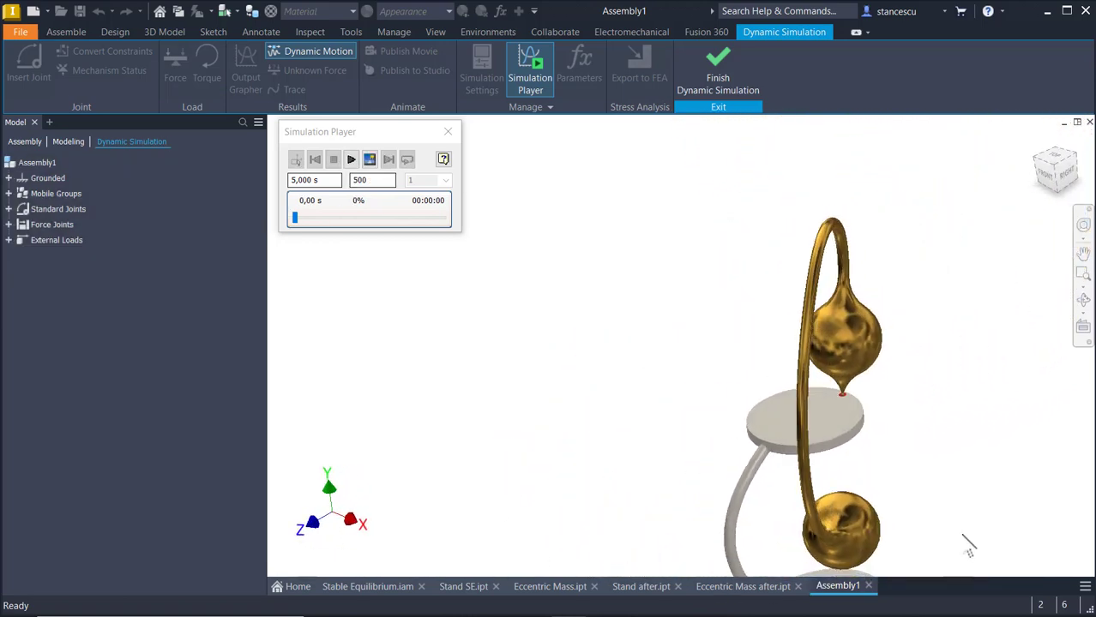
shift+middle_drag(967, 546, 756, 534)
drag(708, 524, 732, 501)
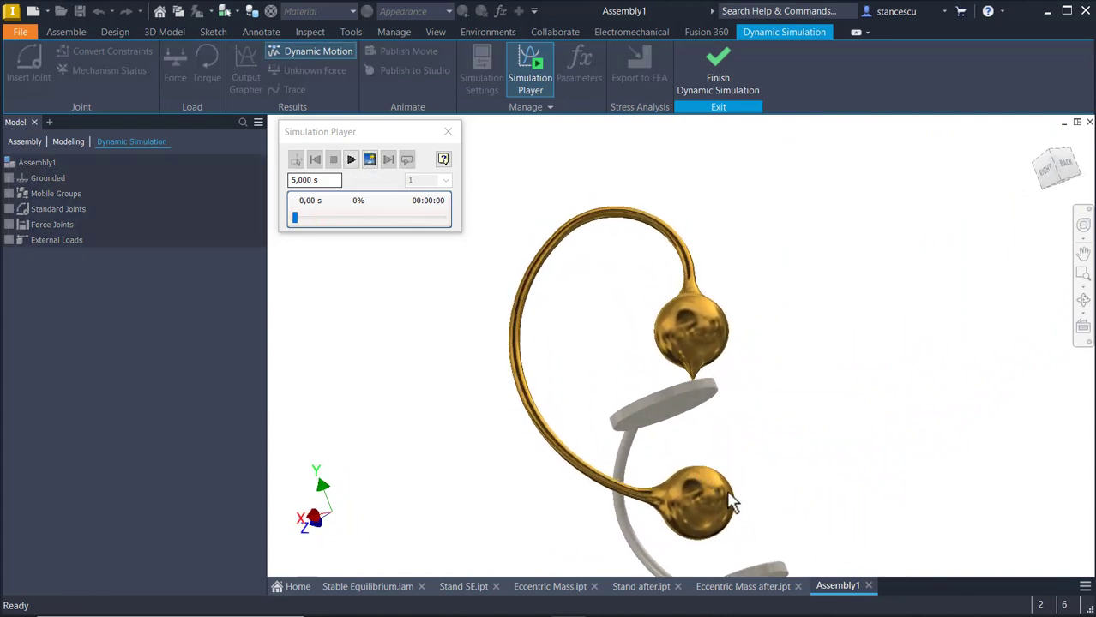
Pull the eccentric mass against the stand with Dynamic Motion, leaving it tilted with its lower ball outside the stand's curved arm
shift+middle_drag(728, 495, 806, 554)
drag(769, 550, 636, 477)
drag(688, 431, 607, 275)
scroll(617, 309, up, 2)
mouse_move(650, 488)
shift+middle_down()
mouse_move(654, 413)
mouse_move(714, 499)
mouse_move(683, 530)
mouse_move(677, 523)
shift+middle_up()
scroll(683, 530, down, 4)
mouse_move(677, 524)
mouse_down()
mouse_move(706, 568)
mouse_move(691, 508)
mouse_move(680, 521)
mouse_up()
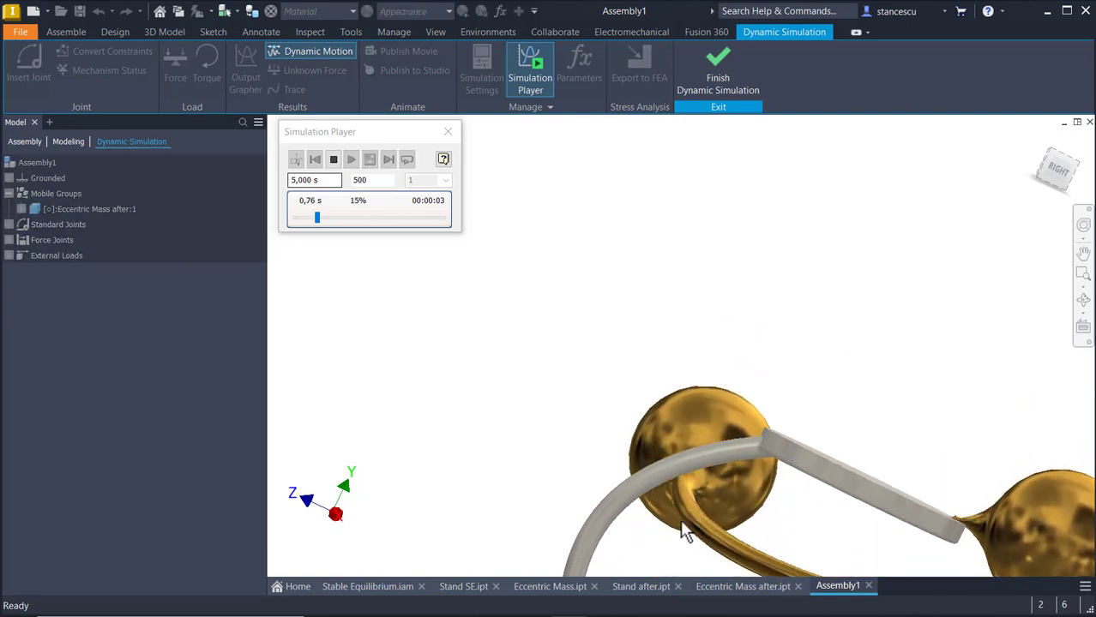
mouse_move(680, 523)
shift+middle_down()
mouse_move(682, 553)
mouse_move(711, 488)
shift+middle_up()
mouse_move(711, 488)
mouse_down()
mouse_move(726, 536)
mouse_move(732, 504)
mouse_move(733, 516)
mouse_up()
mouse_move(734, 516)
shift+middle_down()
mouse_move(767, 528)
mouse_move(754, 514)
shift+middle_up()
key(F6)
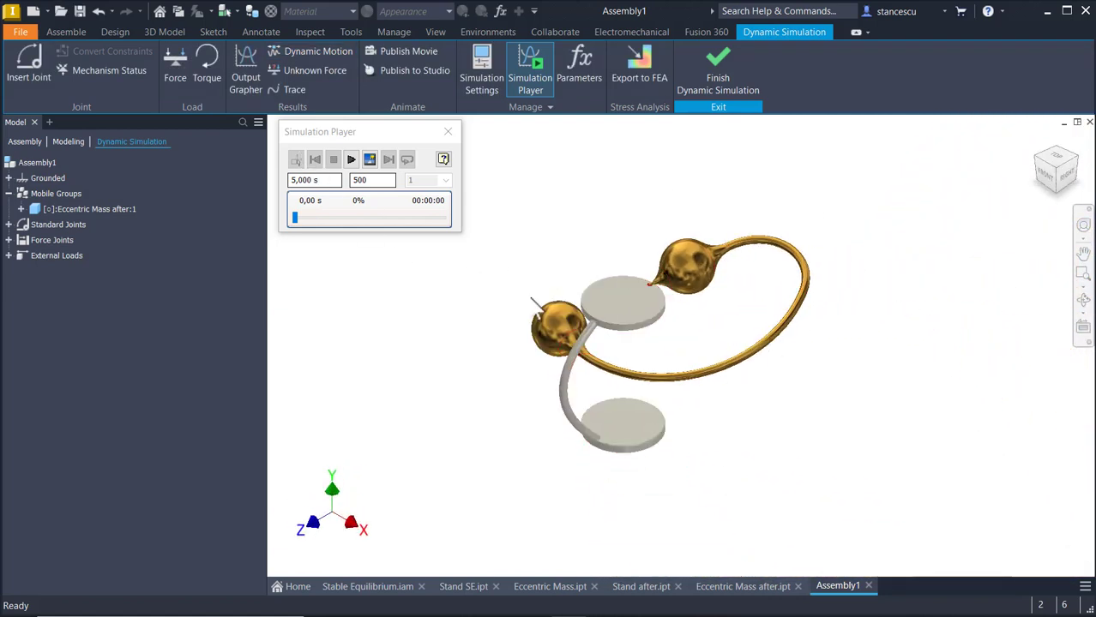
shift+middle_drag(536, 314, 577, 421)
key(F6)
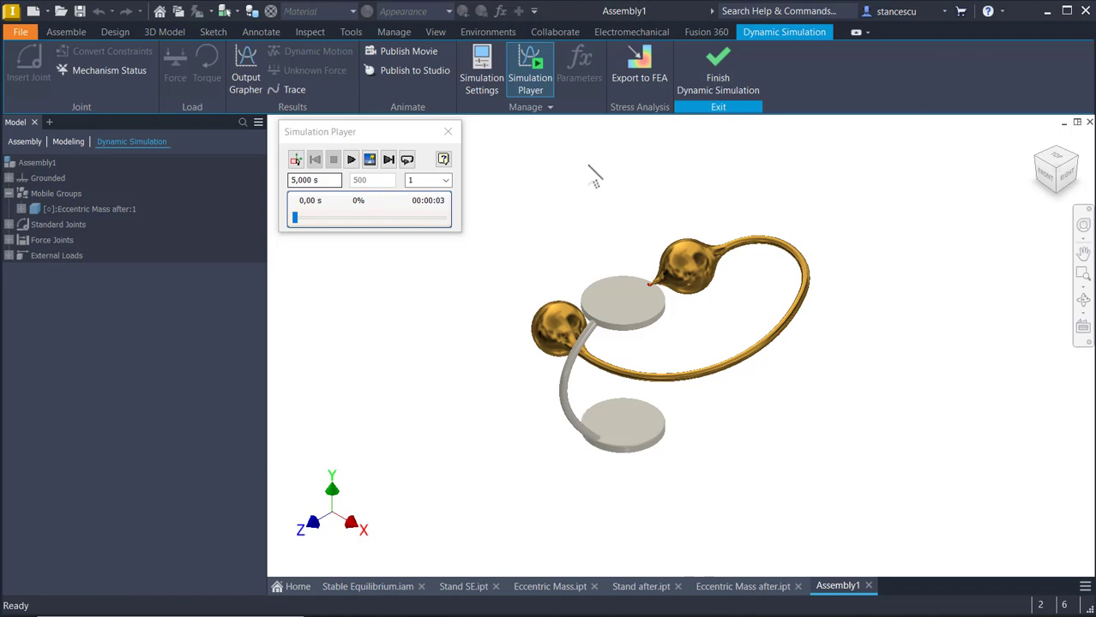
Add a trace at the centre of the eccentric mass's ball with Grounded reference, enabling both the trajectory display and its output trace value
click(588, 165)
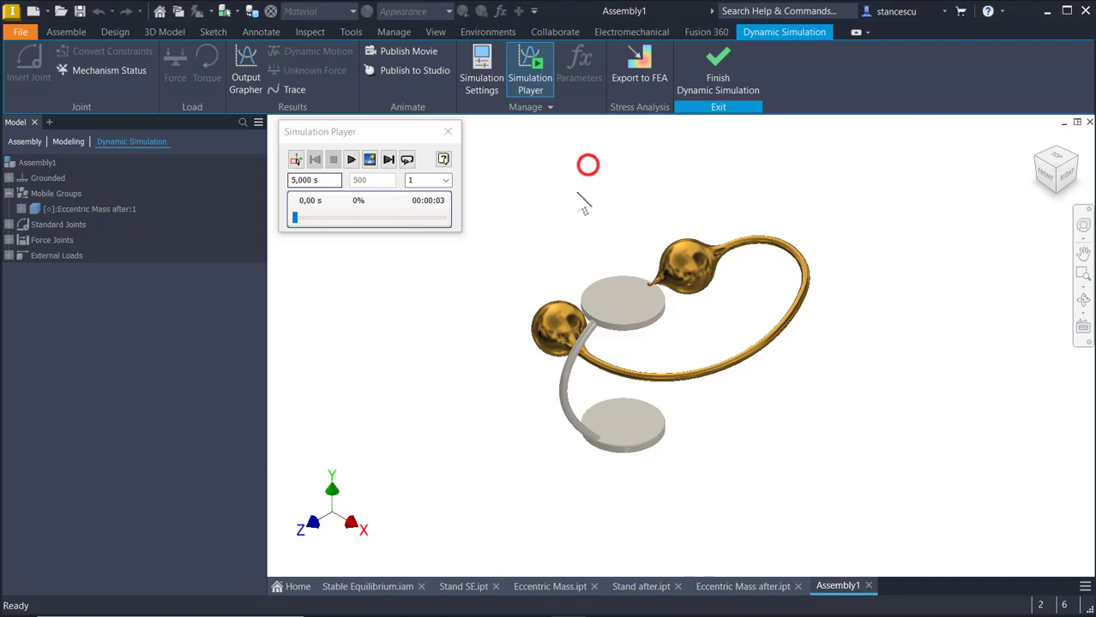
click(293, 90)
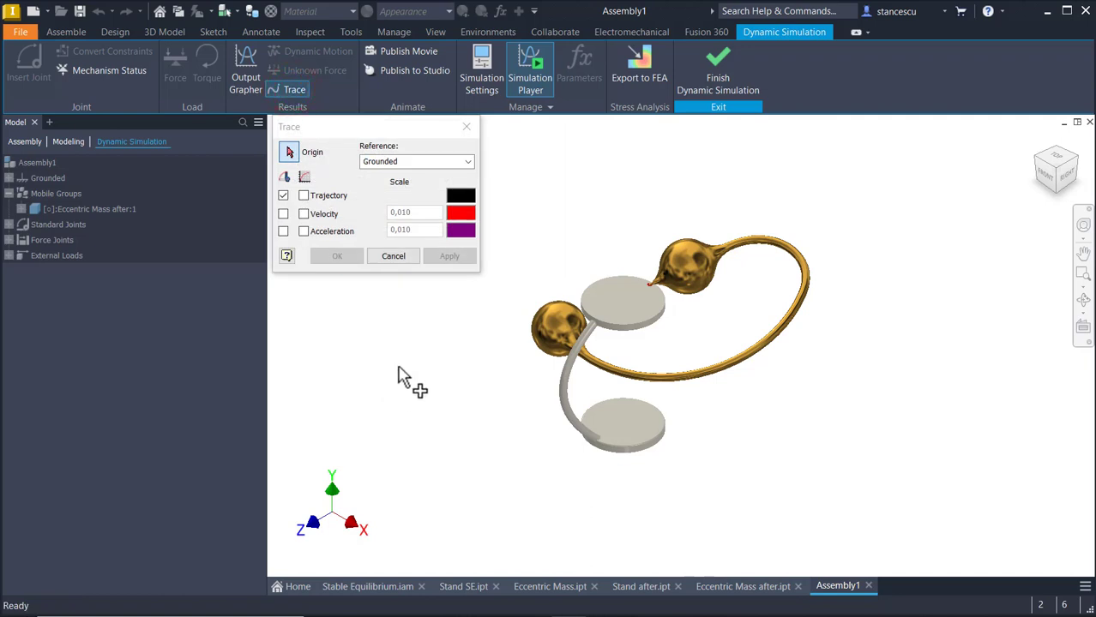
click(548, 316)
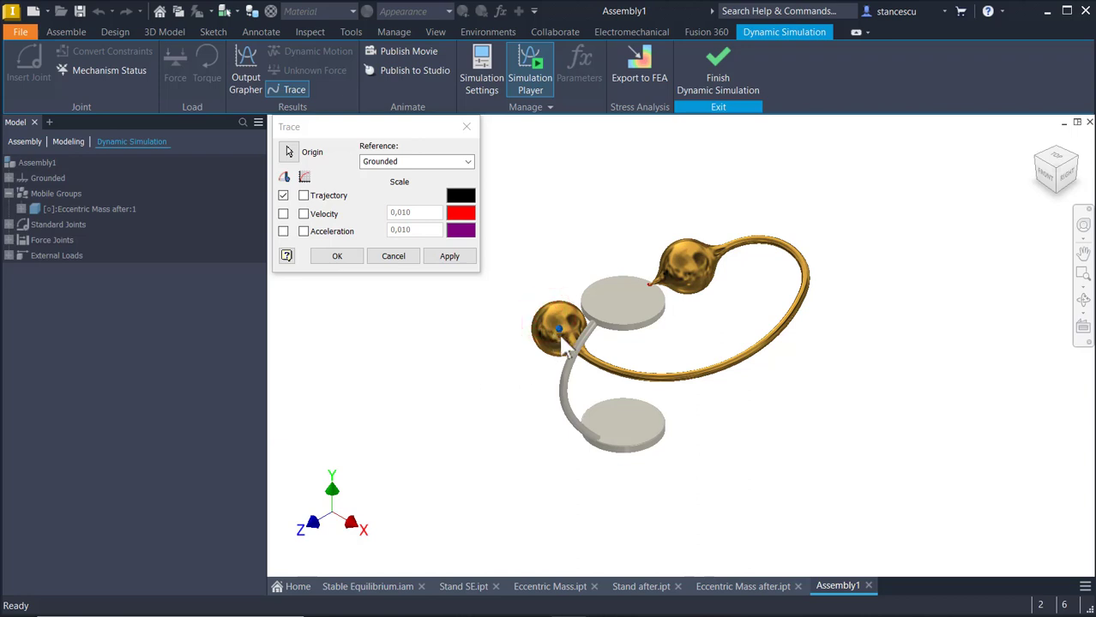
scroll(557, 343, up, 5)
scroll(560, 385, up, 4)
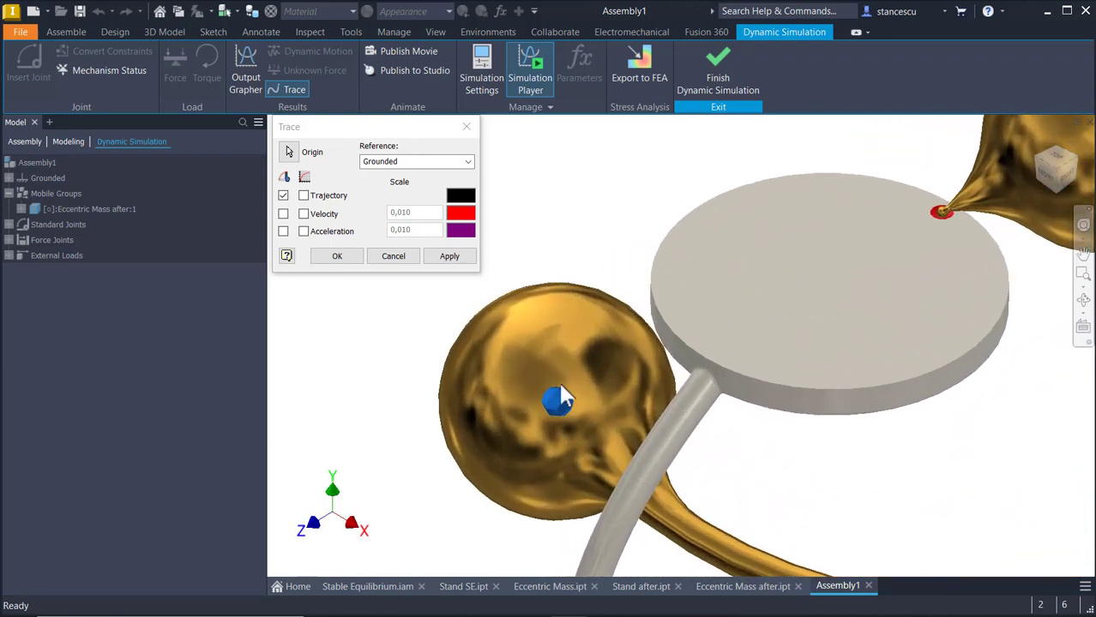
mouse_move(602, 408)
shift+middle_down()
mouse_move(656, 447)
mouse_move(639, 430)
shift+middle_up()
key(F6)
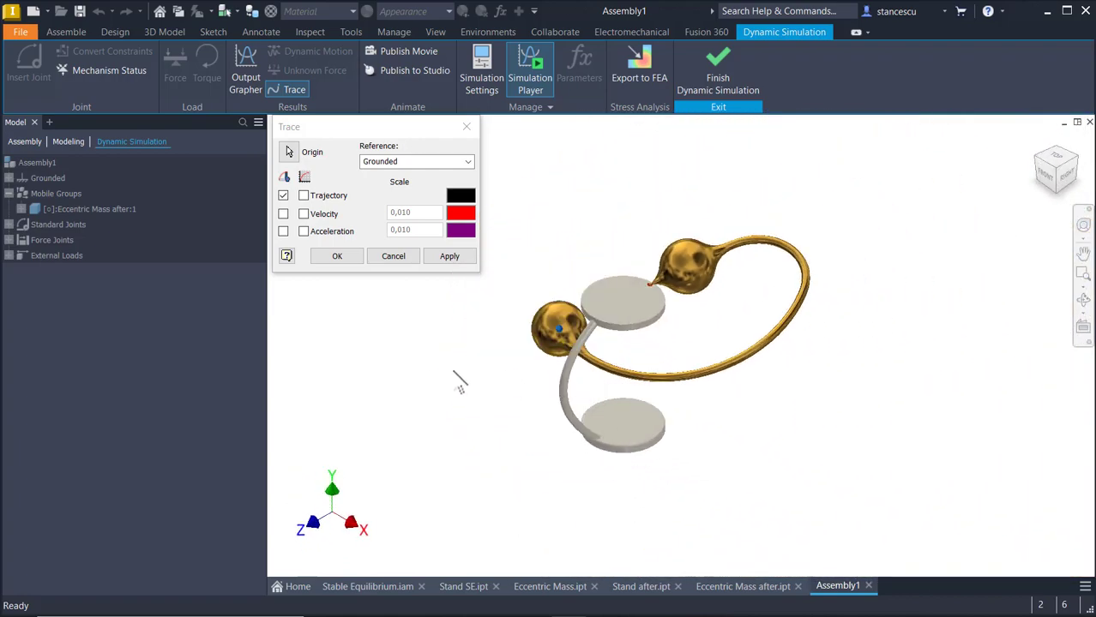
click(304, 196)
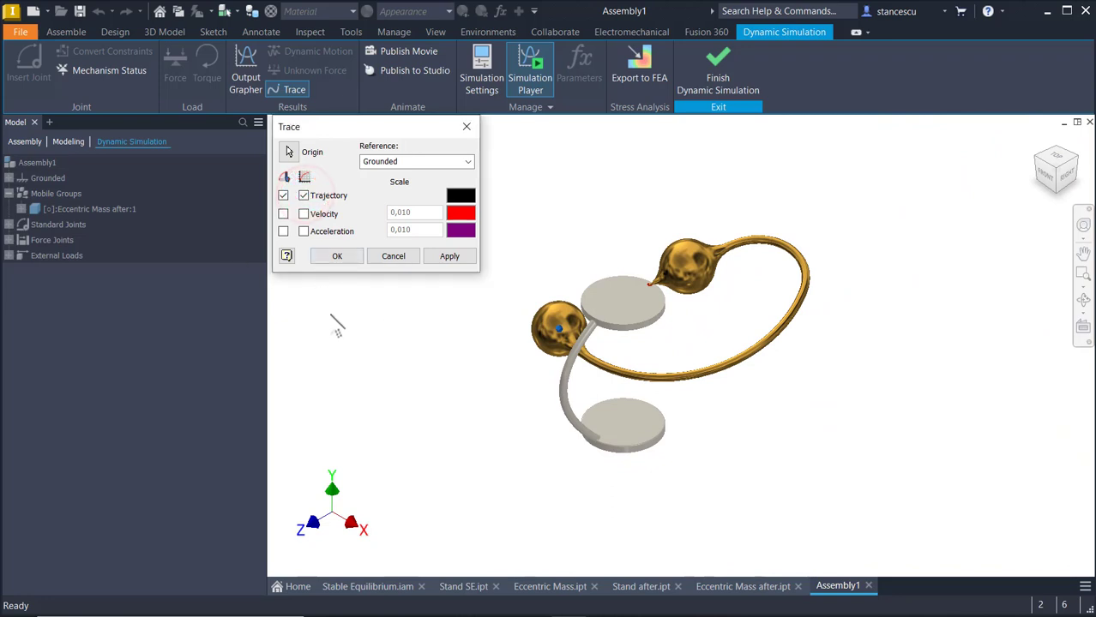
click(340, 255)
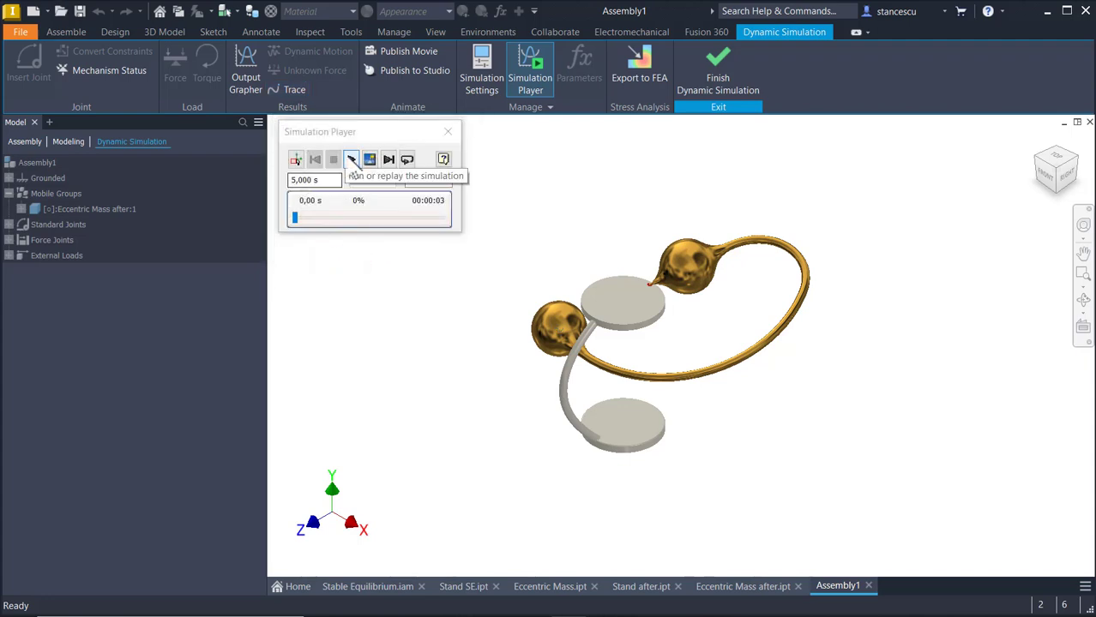
Replay the 5 s simulation with the ball's trajectory traced, inspect the path close up, and rewind to the start
click(352, 159)
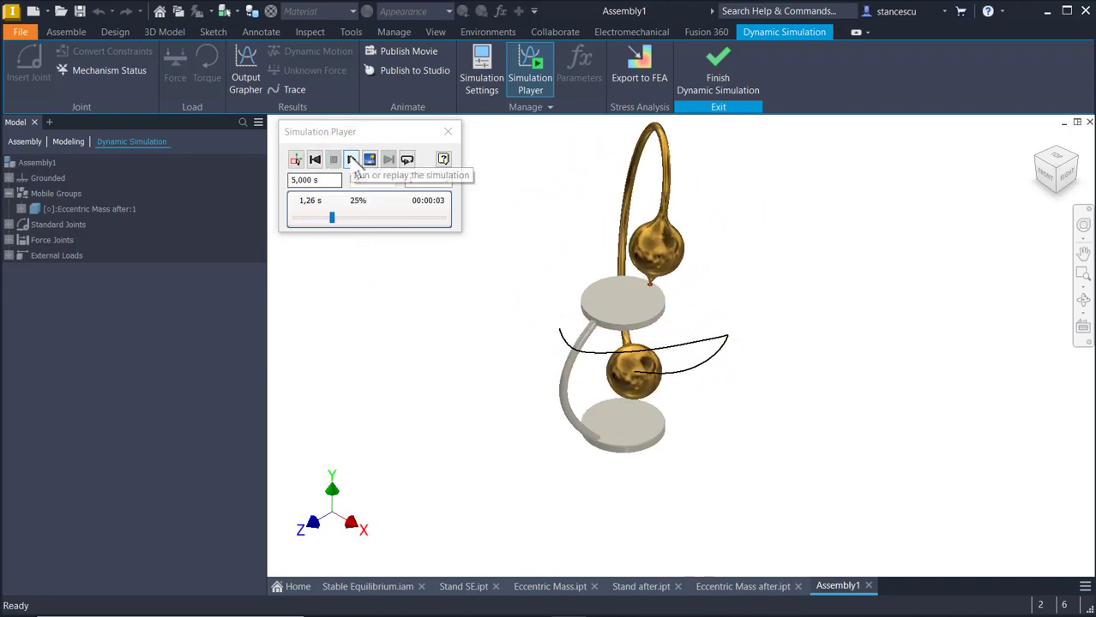
click(351, 160)
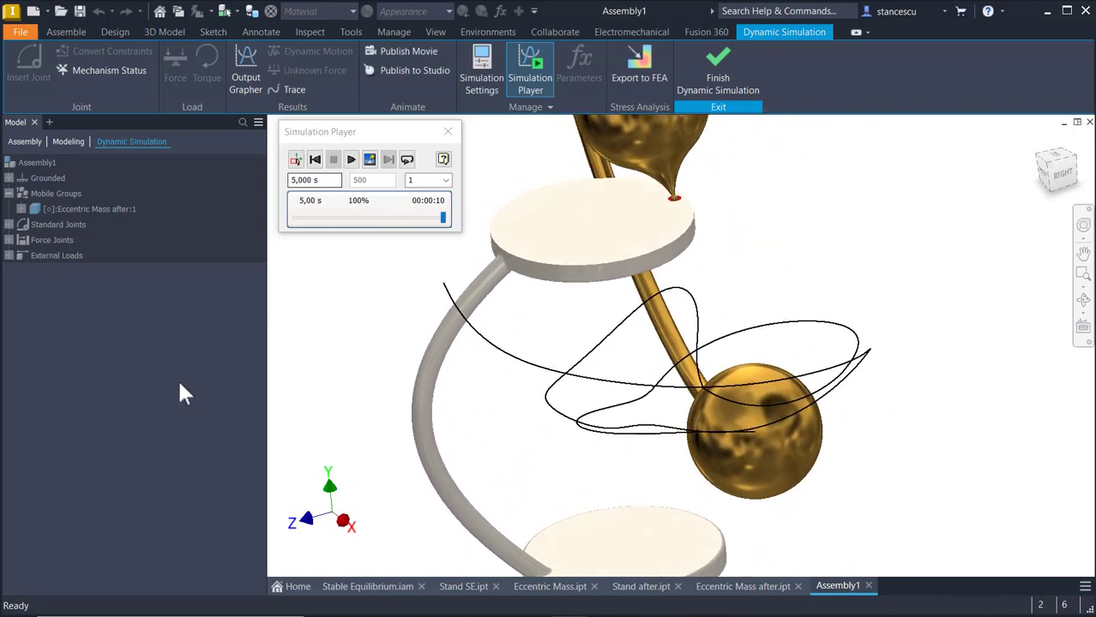
click(315, 161)
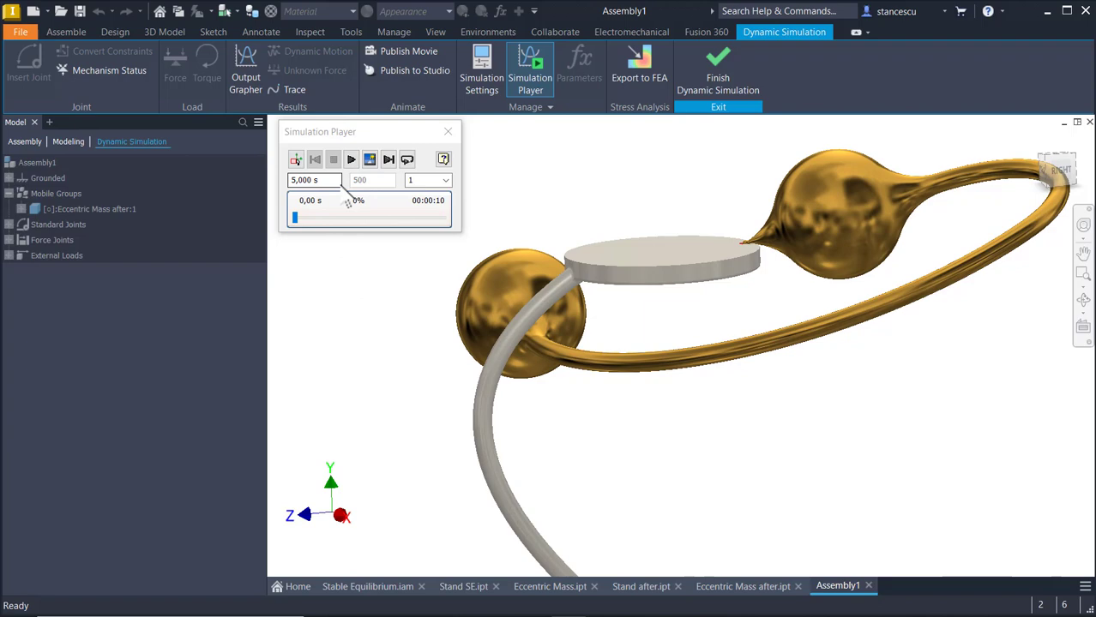
click(350, 160)
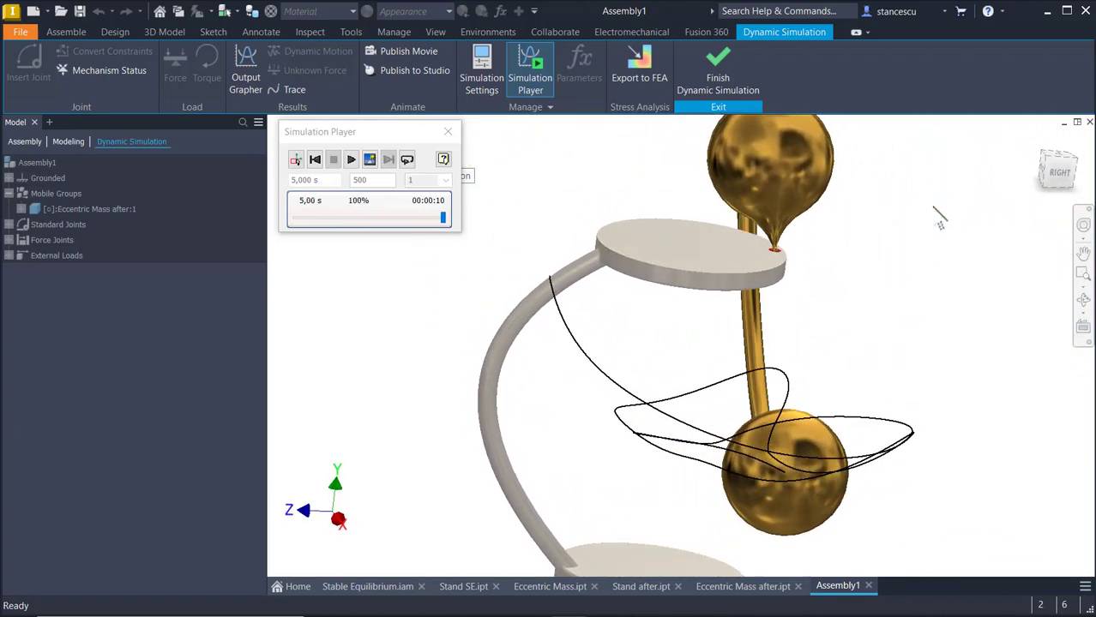
shift+middle_drag(934, 207, 829, 343)
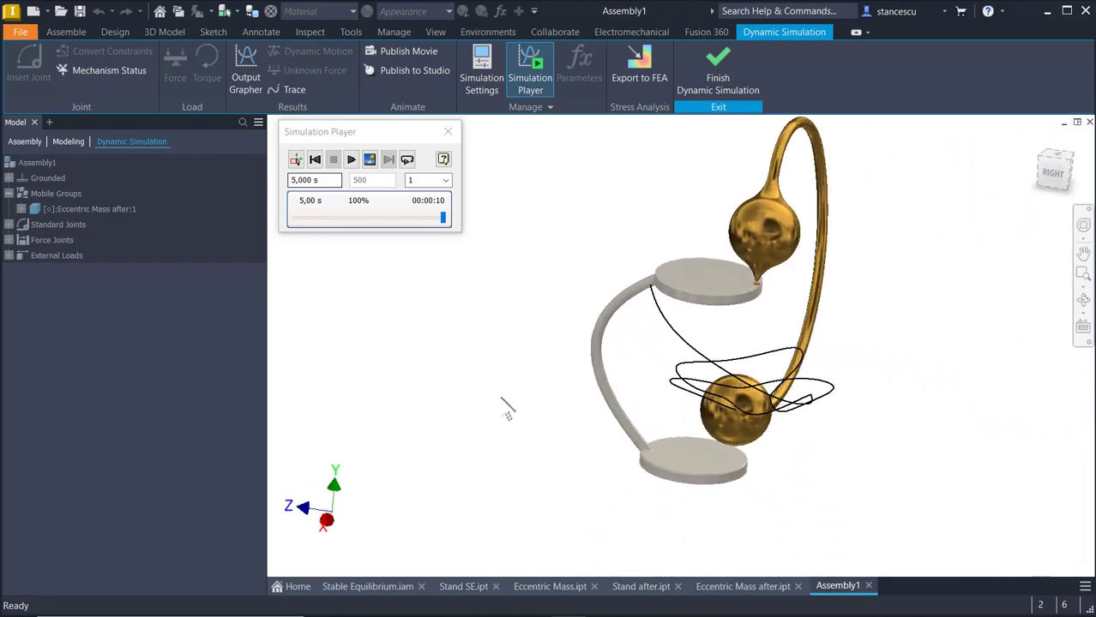
key(F6)
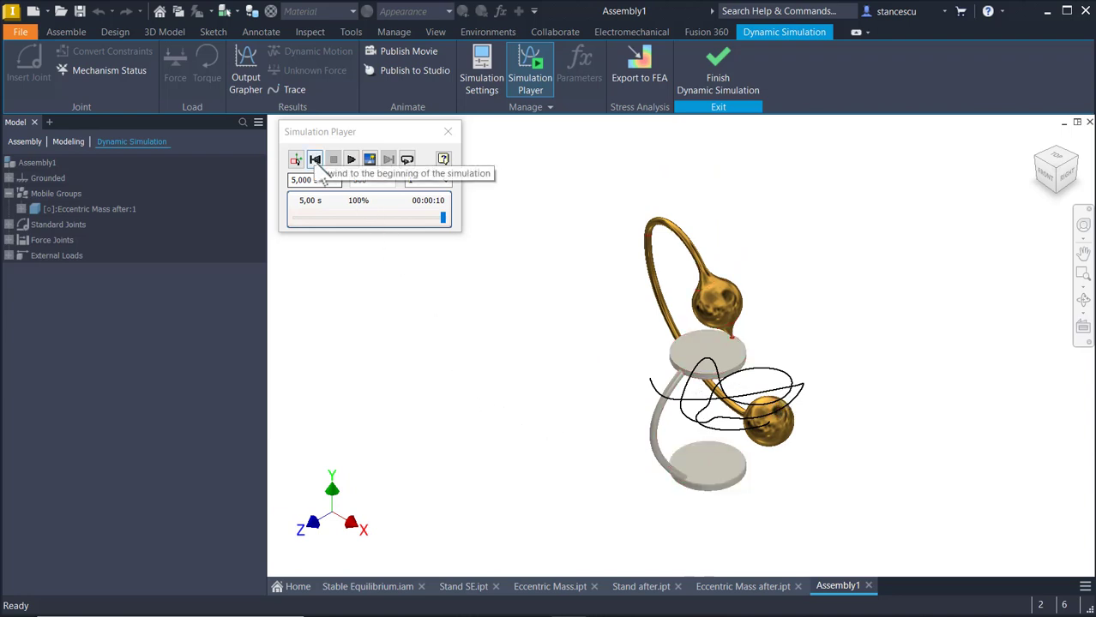
click(315, 159)
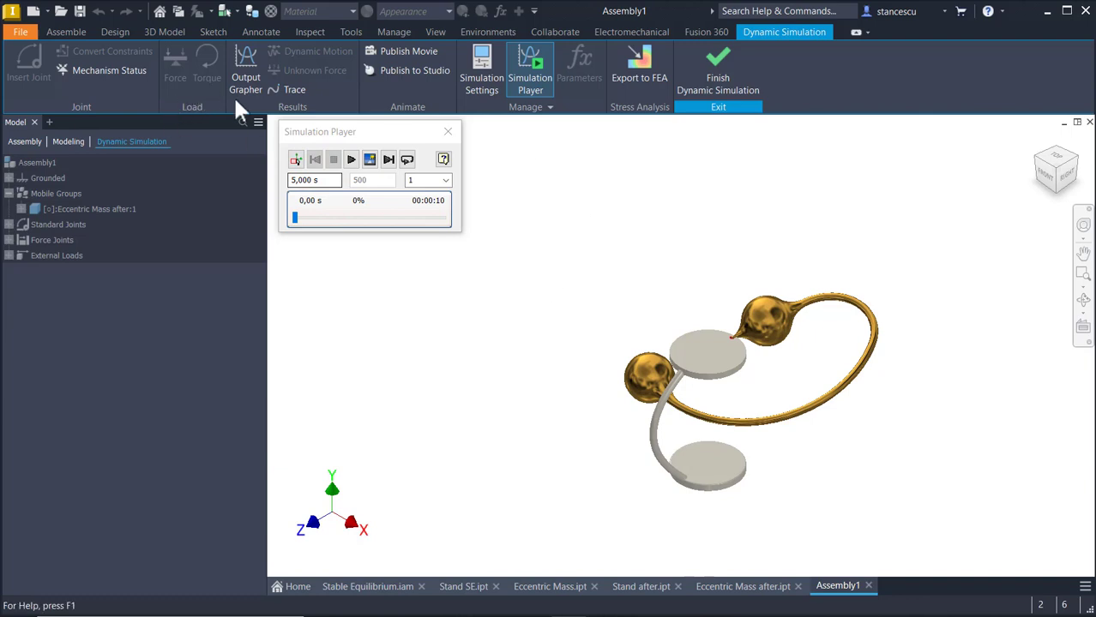
Delete Trace:1 of the eccentric mass in the Output Grapher, then close the grapher
click(244, 72)
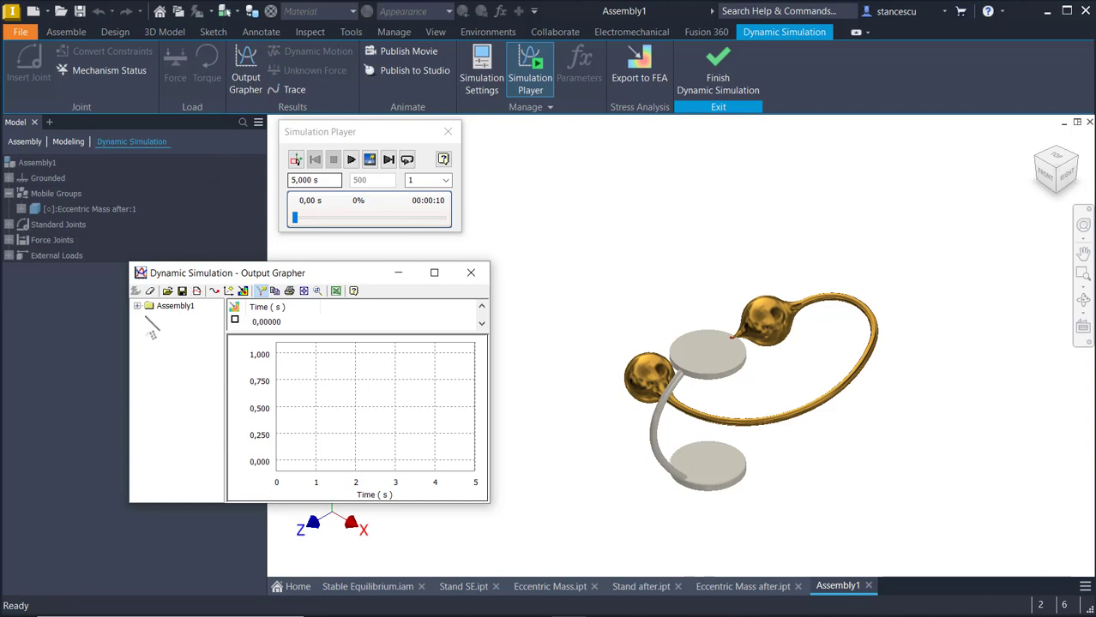
click(138, 306)
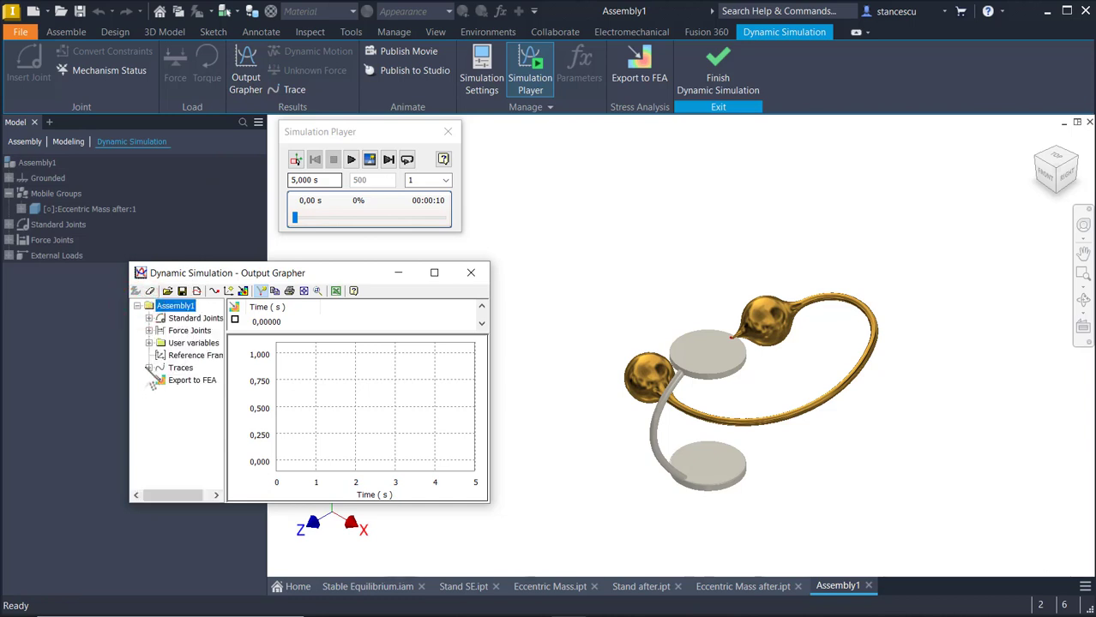
click(149, 367)
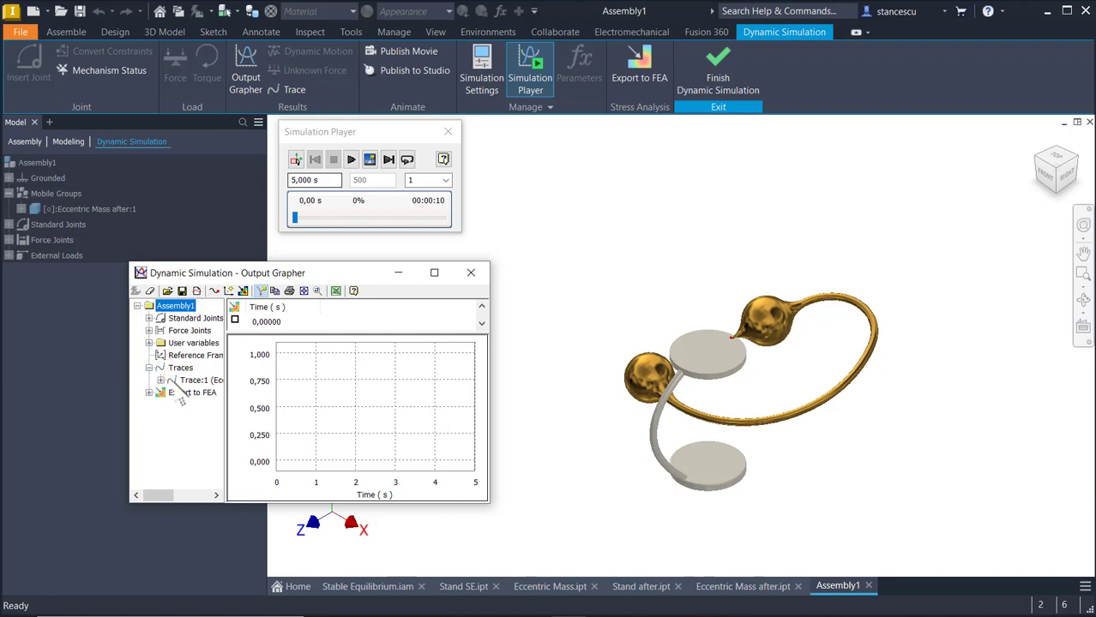
click(174, 380)
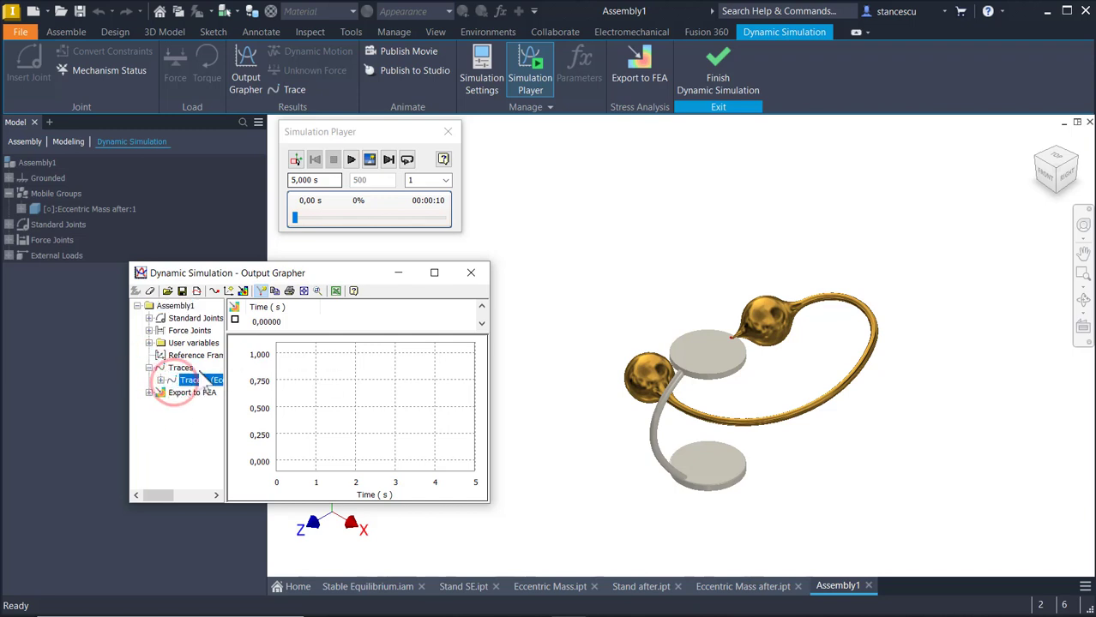
click(201, 380)
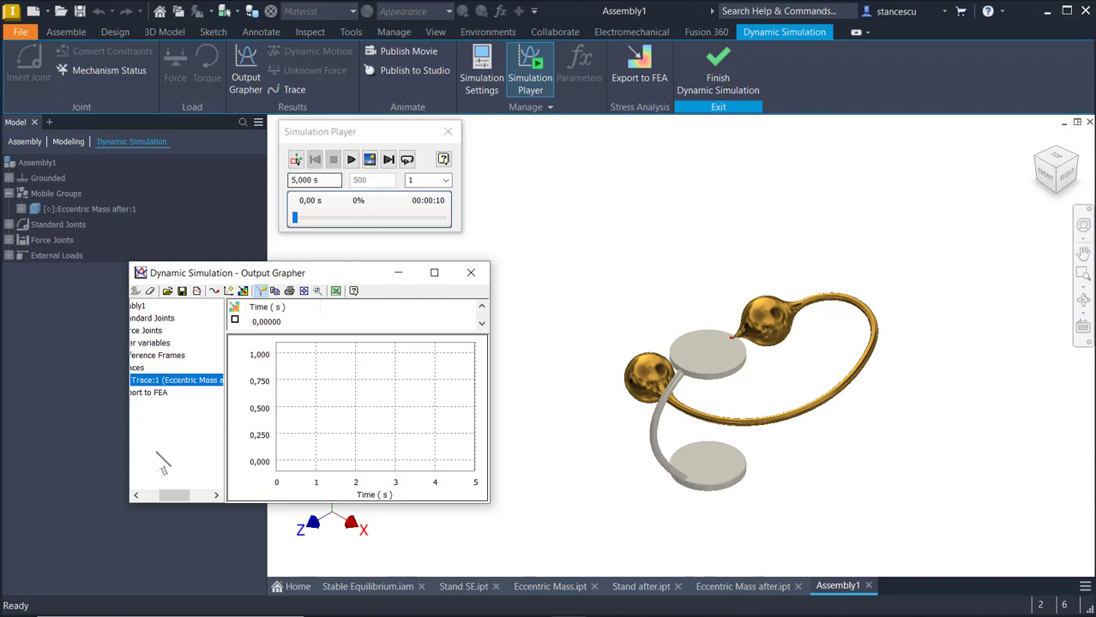
drag(169, 498, 133, 496)
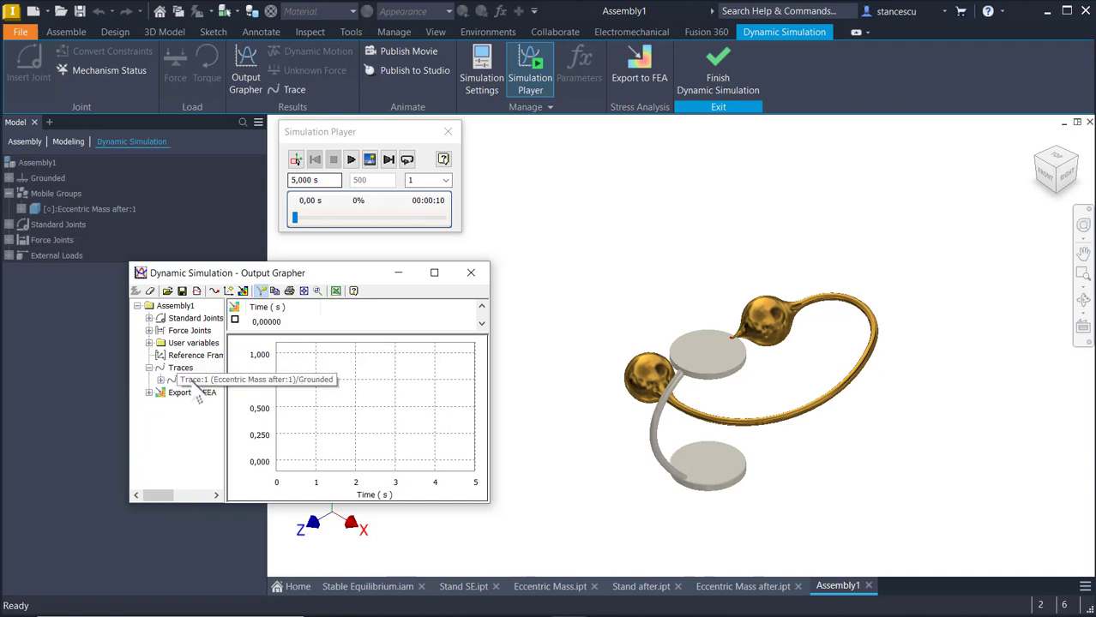
right_click(190, 380)
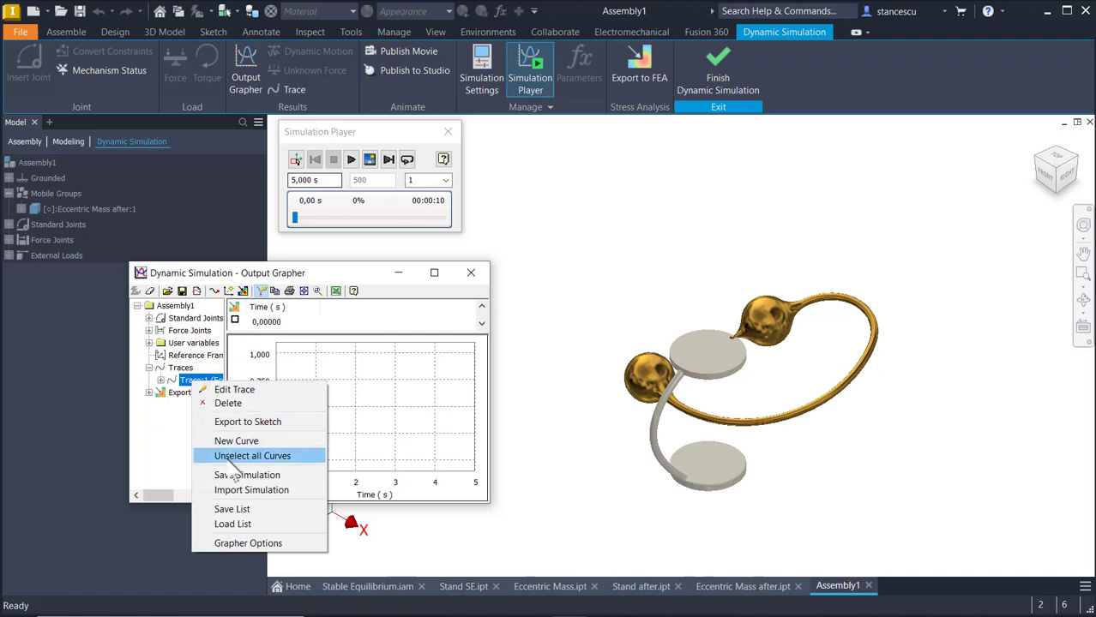
click(228, 403)
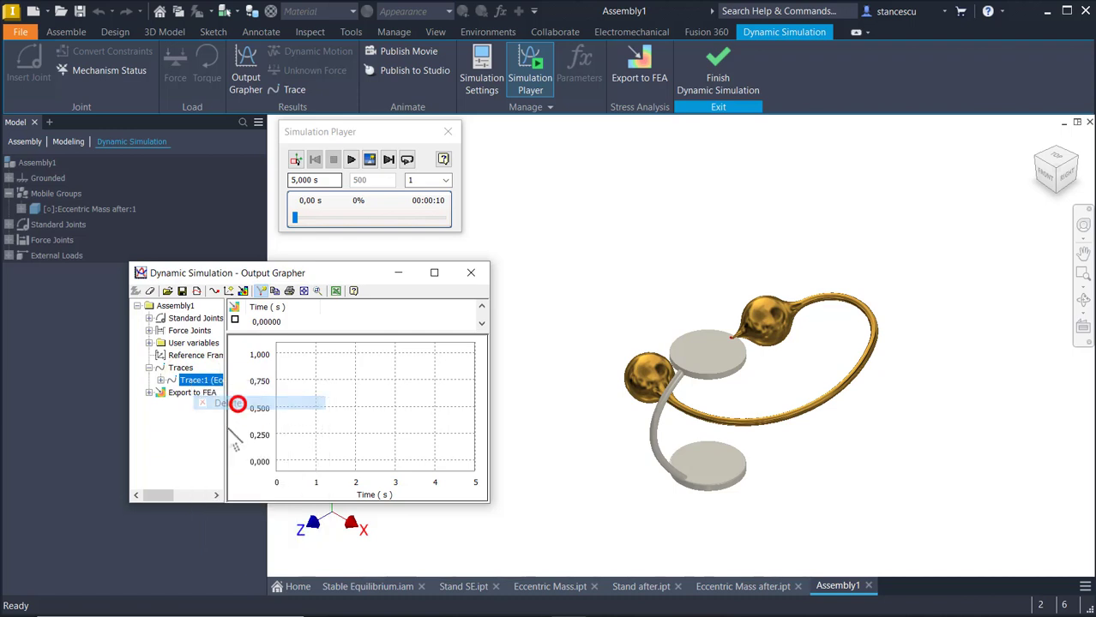
click(471, 273)
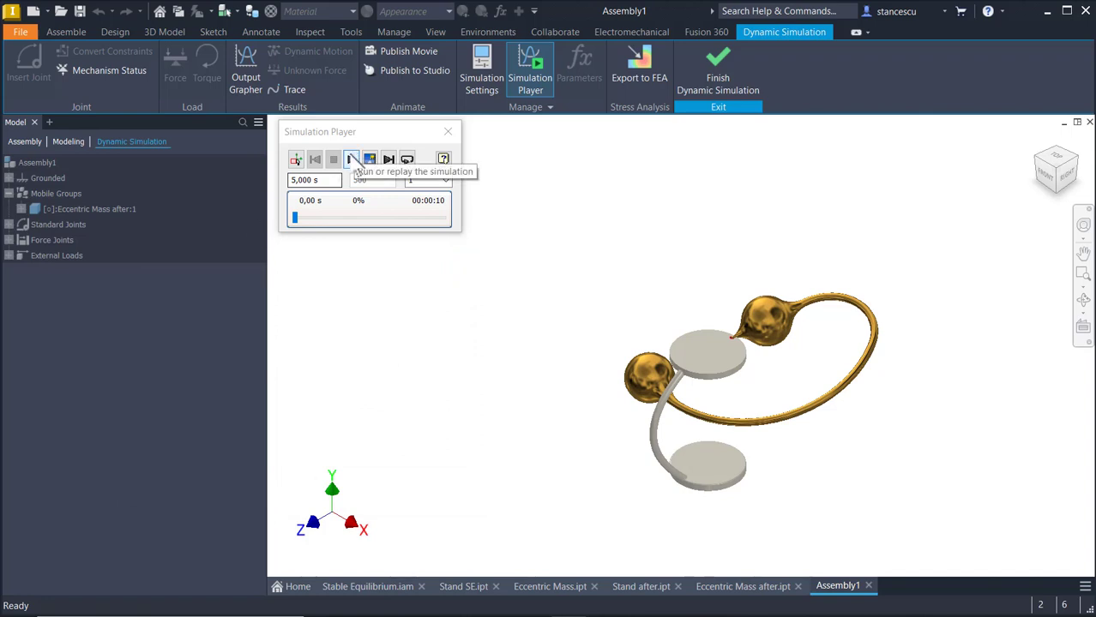
Replay part of the simulation without the trace, rewind it, and return to construction mode
click(350, 159)
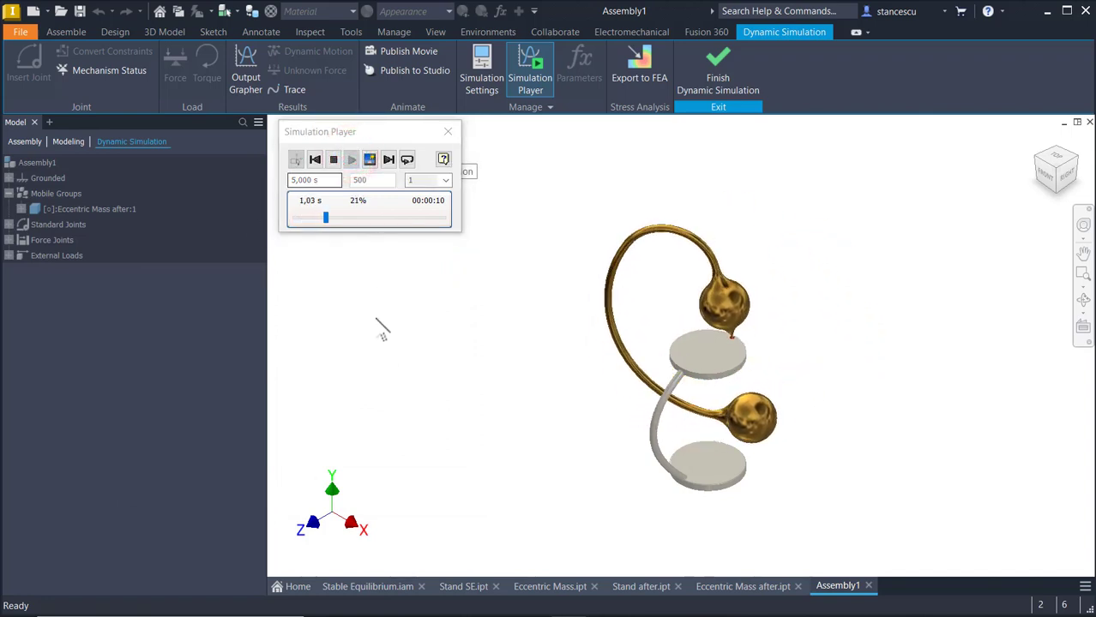
click(313, 159)
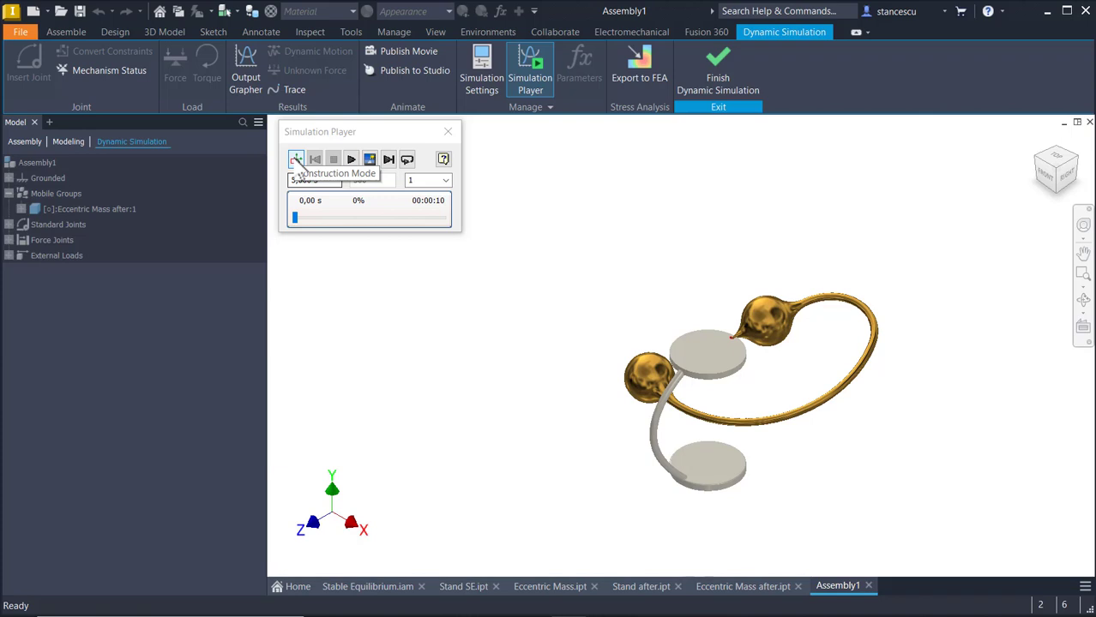
click(296, 159)
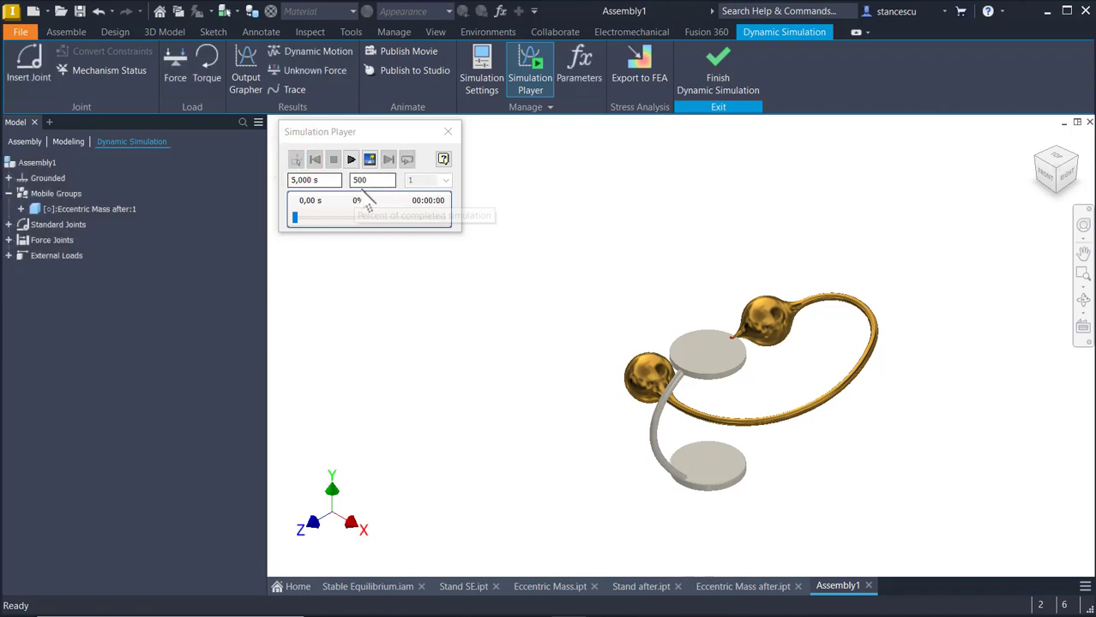
Select the simulation's image count value and run the 5 s simulation again
drag(375, 178, 351, 177)
key(shift+Home)
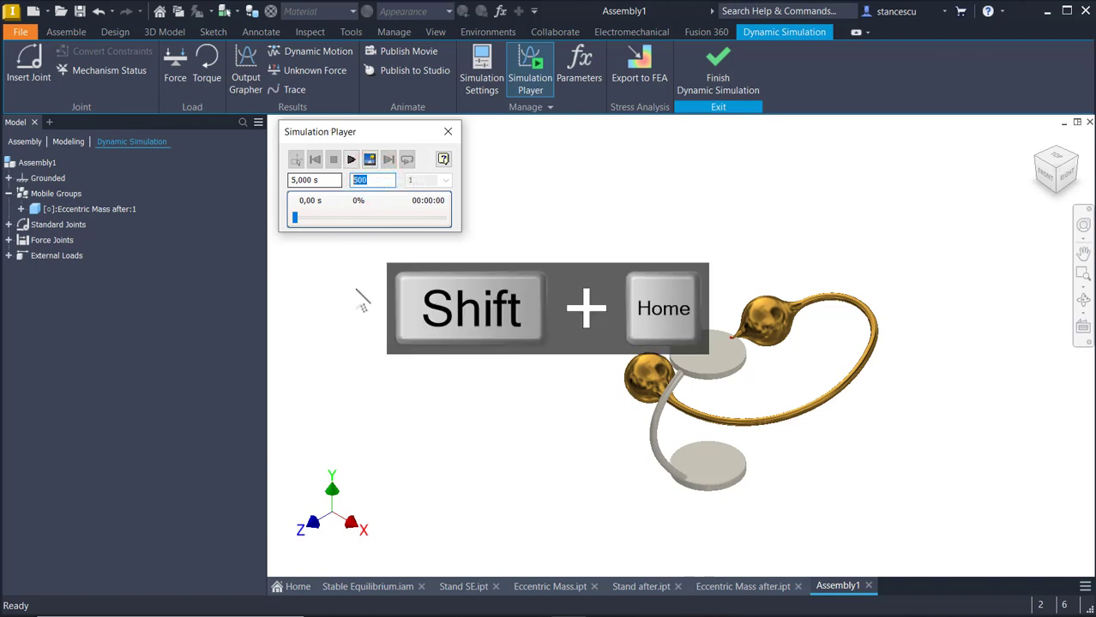
click(375, 179)
click(352, 159)
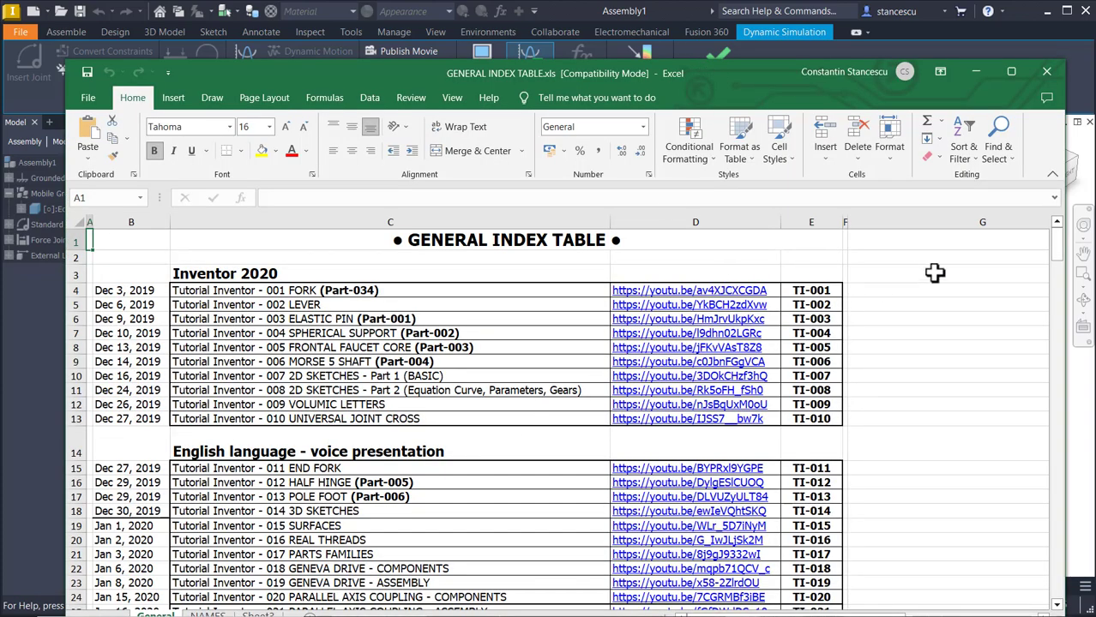
Review the general index table from the Inventor 2020 tutorials down to the note below the last Inventor 2023 entry
scroll(488, 286, down, 20)
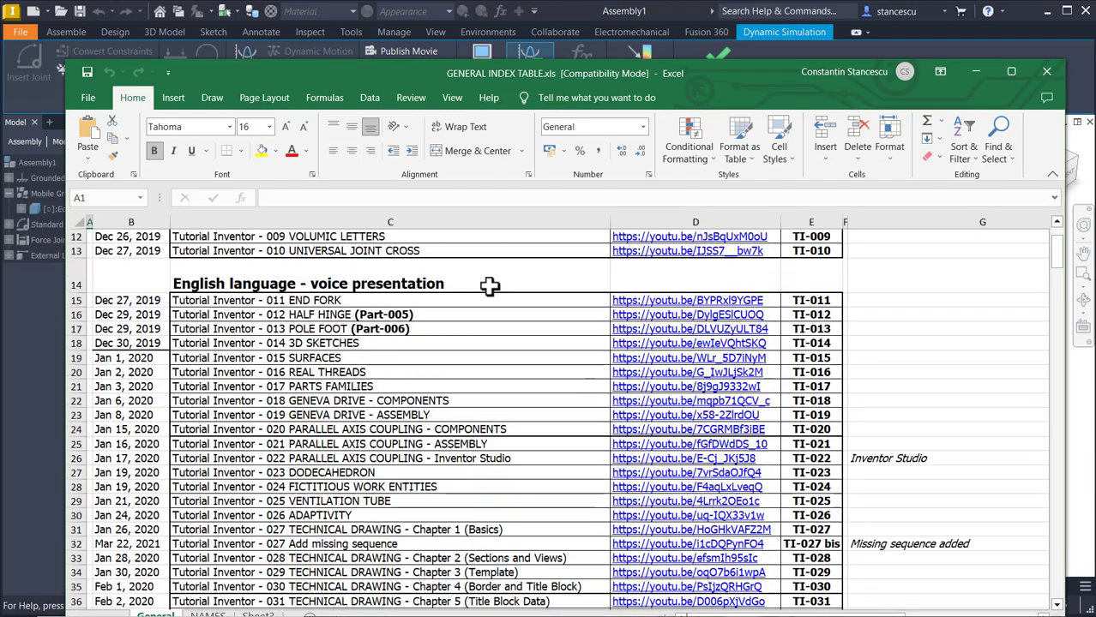
scroll(498, 283, down, 14)
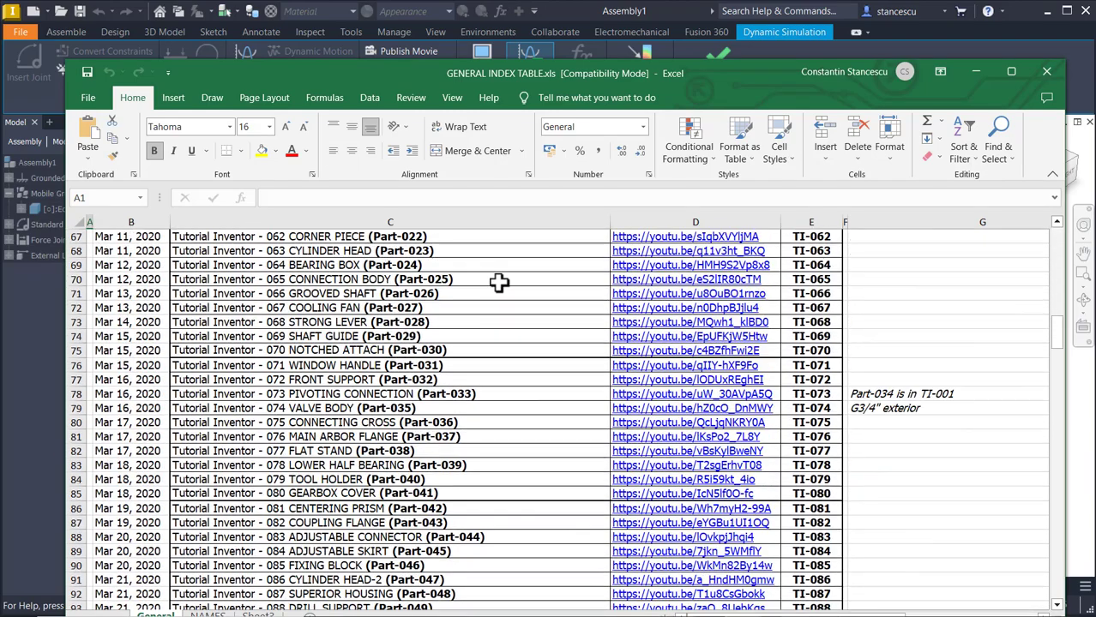
scroll(498, 283, up, 1)
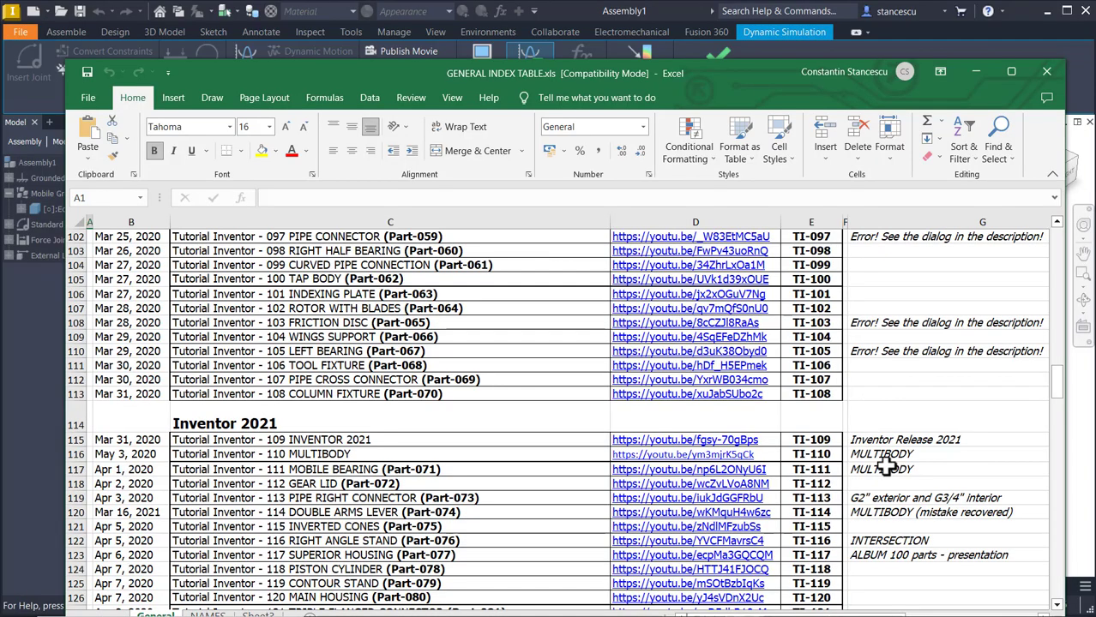
scroll(885, 466, down, 8)
scroll(885, 452, down, 4)
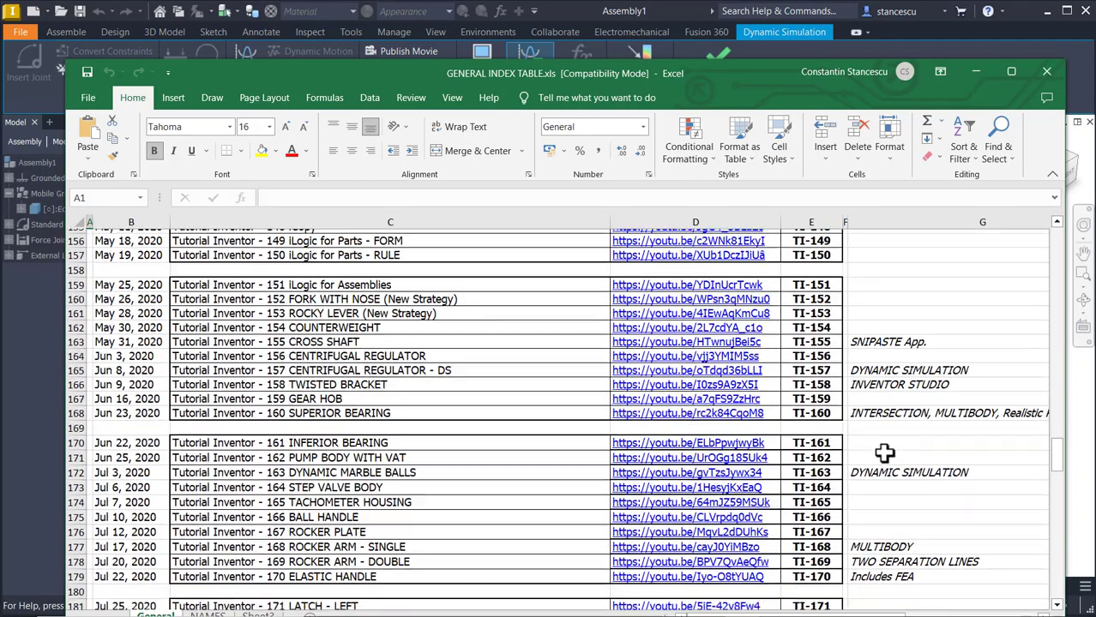
scroll(508, 400, down, 3)
scroll(509, 401, down, 9)
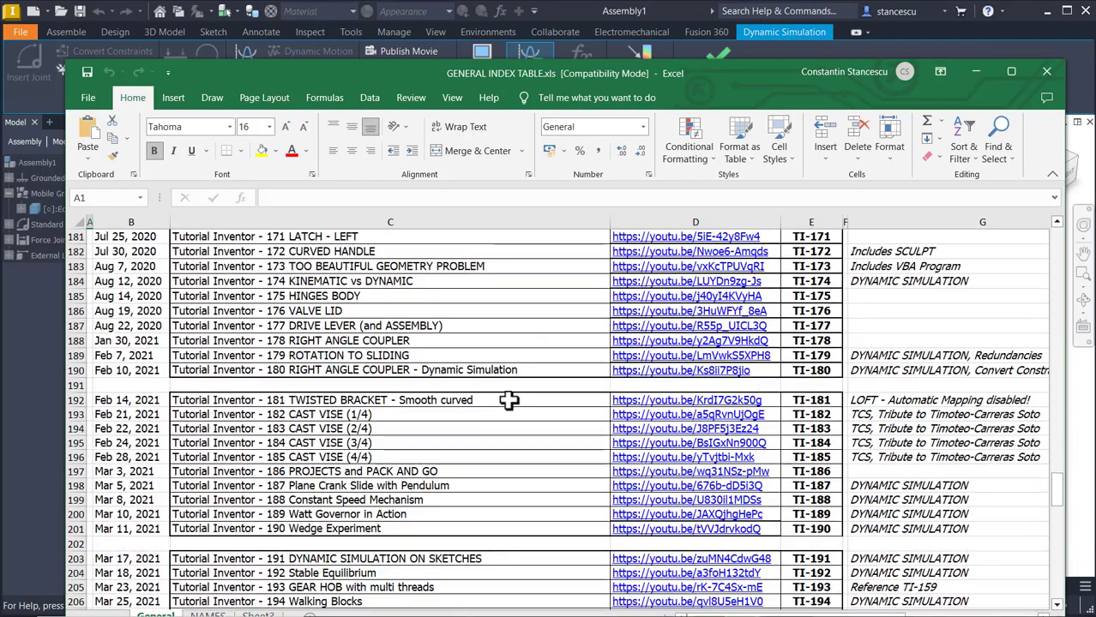
scroll(508, 400, down, 1)
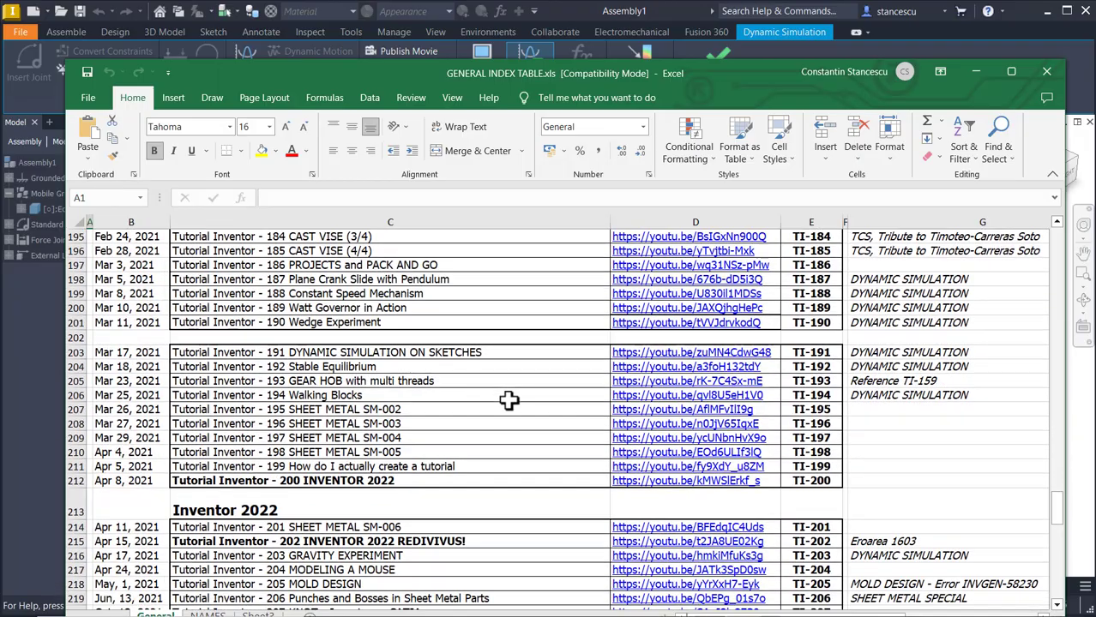
scroll(502, 371, down, 1)
scroll(502, 371, down, 18)
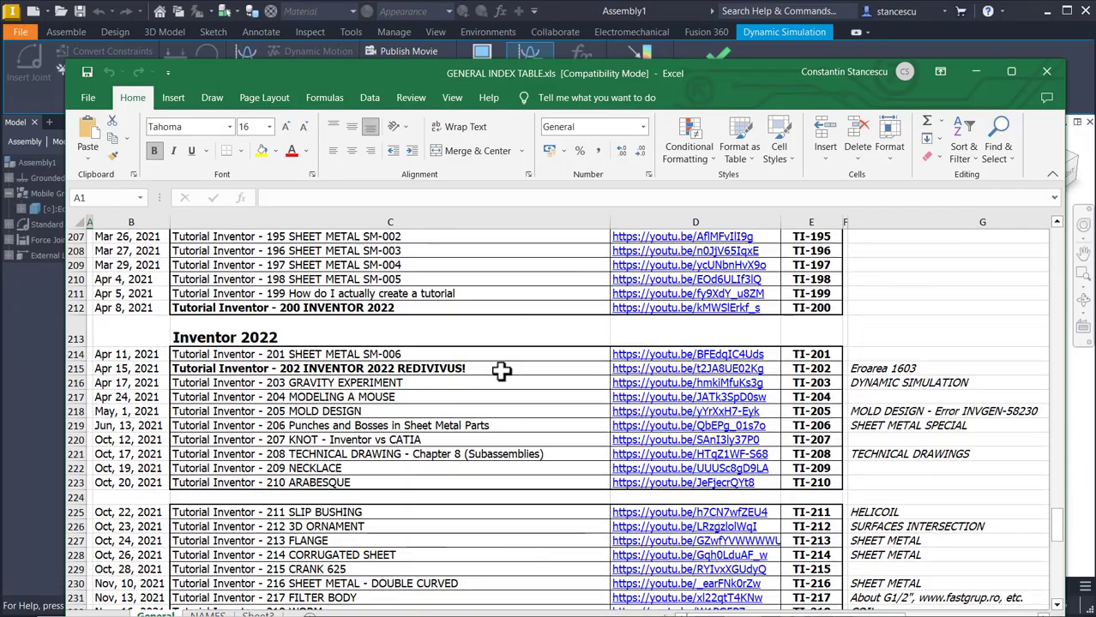
scroll(502, 372, down, 4)
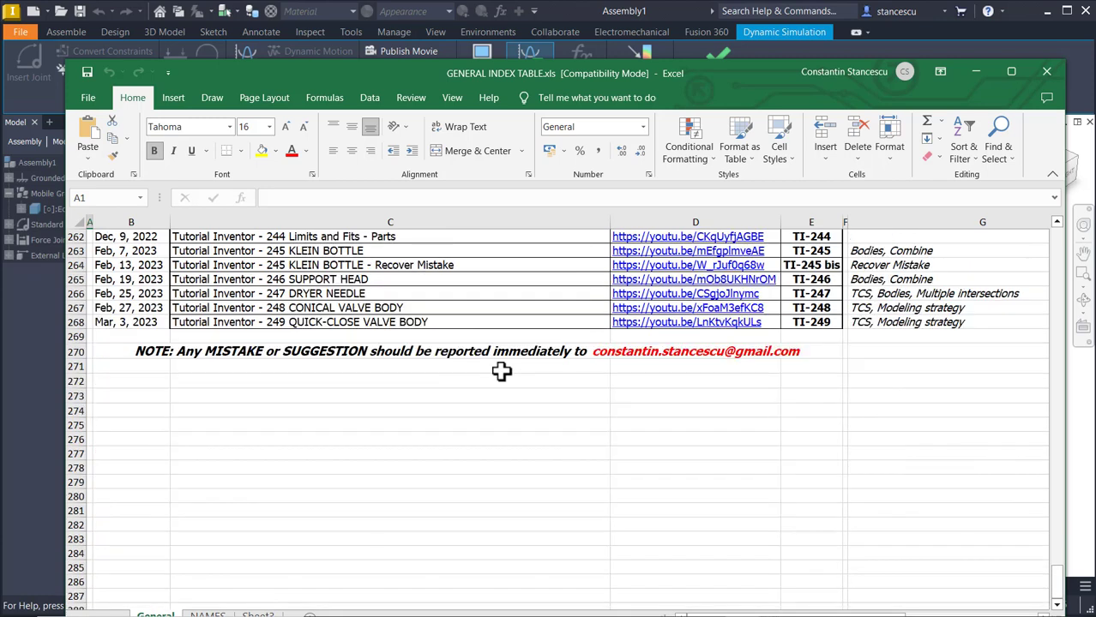
Examine the topic remarks beside the tutorials, going back from the Inventor 2023 entries to the Inventor 2021 ones
scroll(501, 371, up, 3)
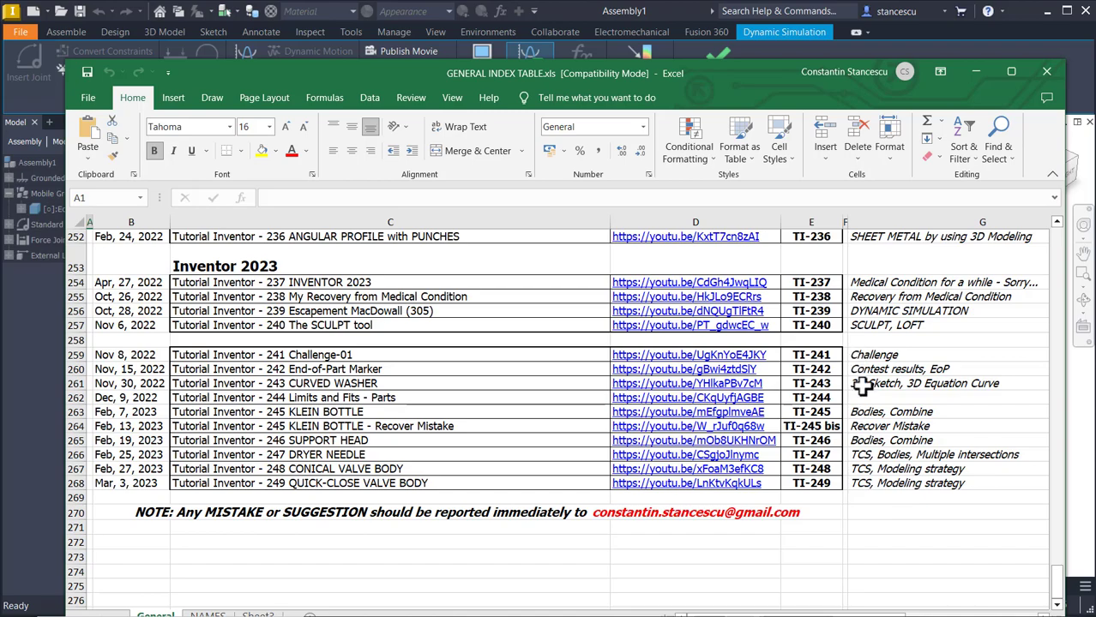
scroll(875, 360, up, 6)
scroll(879, 359, up, 15)
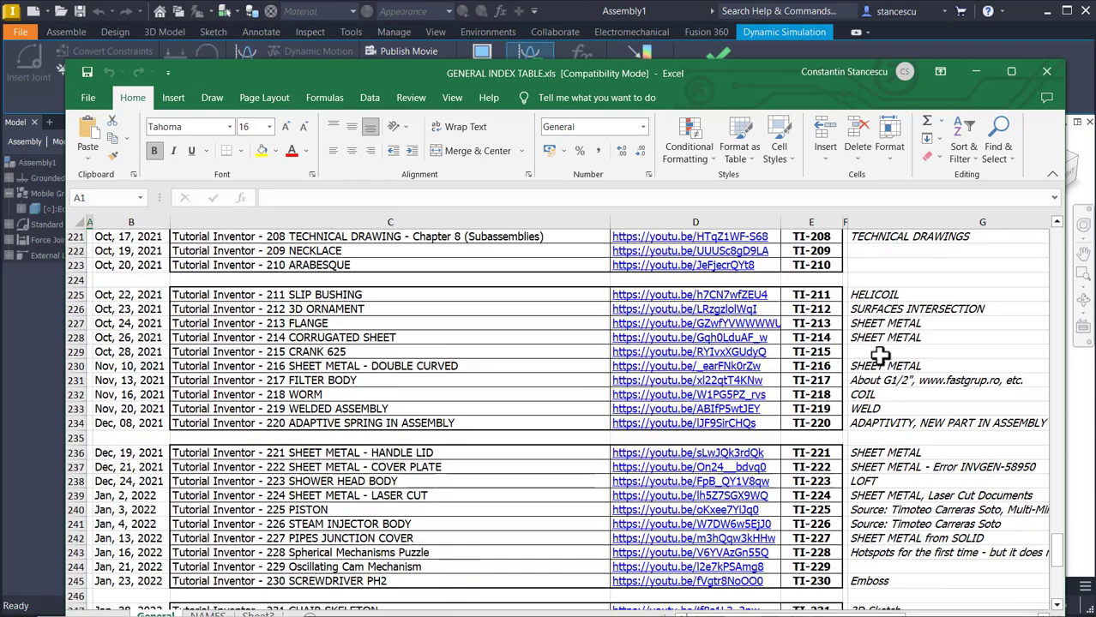
scroll(881, 359, up, 1)
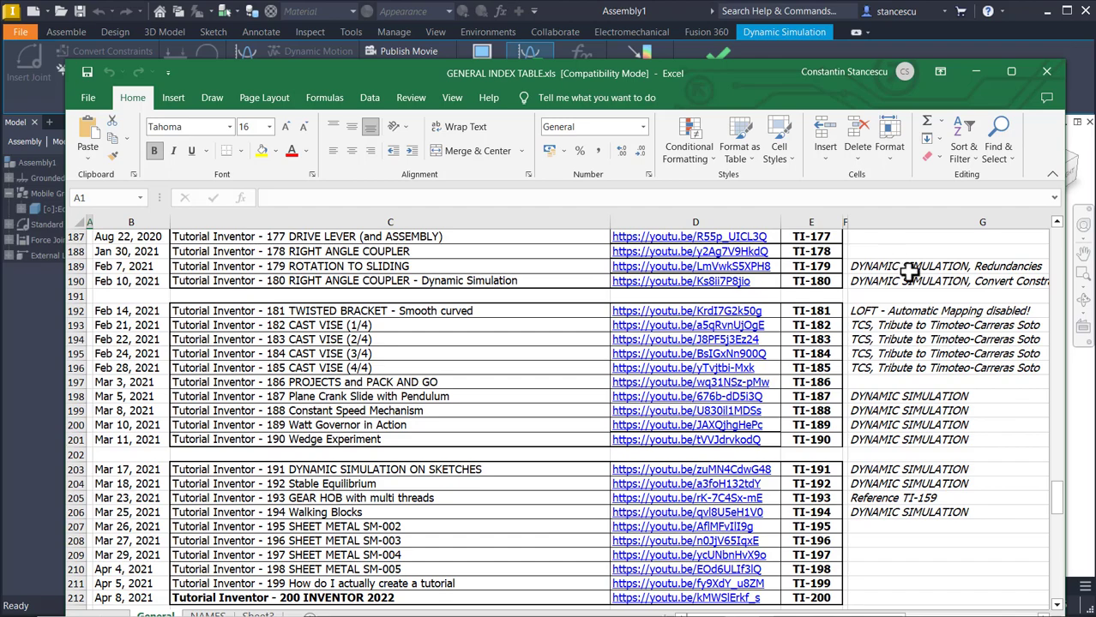
scroll(872, 505, up, 2)
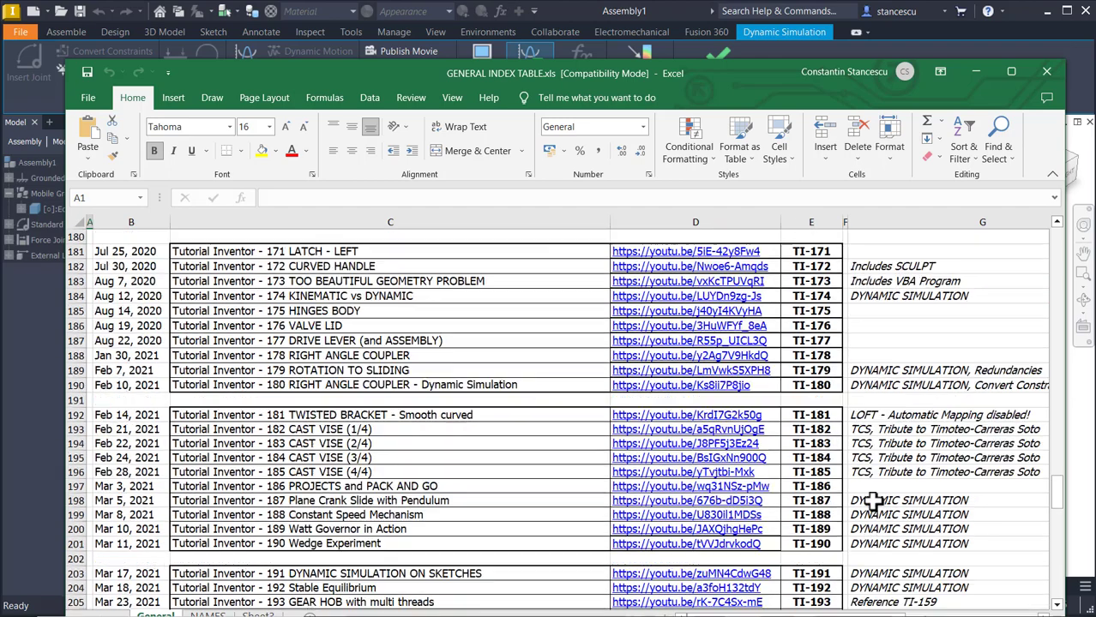
scroll(873, 505, up, 20)
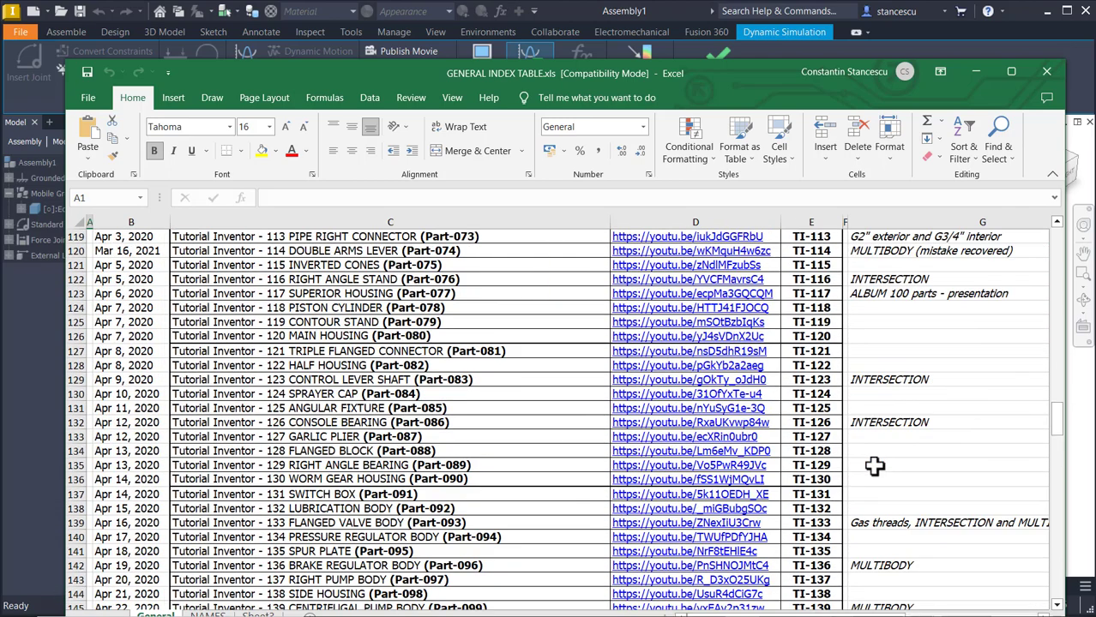